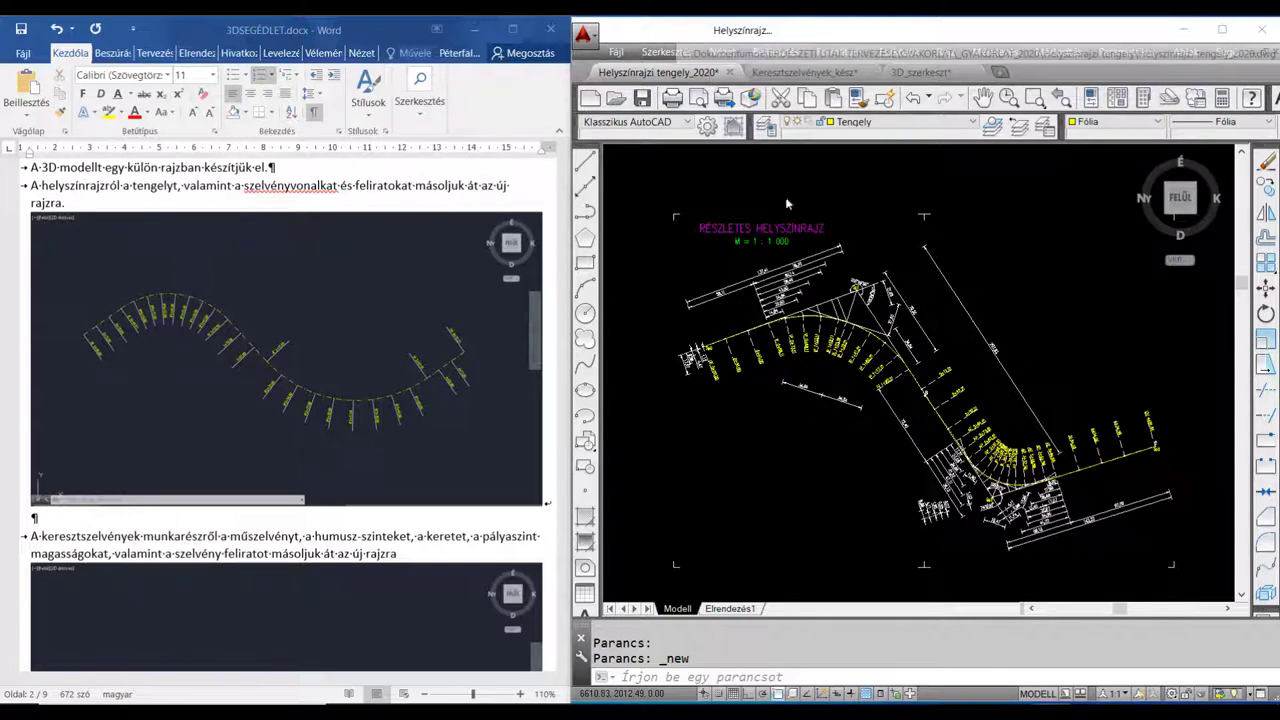
Turn off every layer except Tengely and the section-line layers in the layer dropdown
left_click(973, 124)
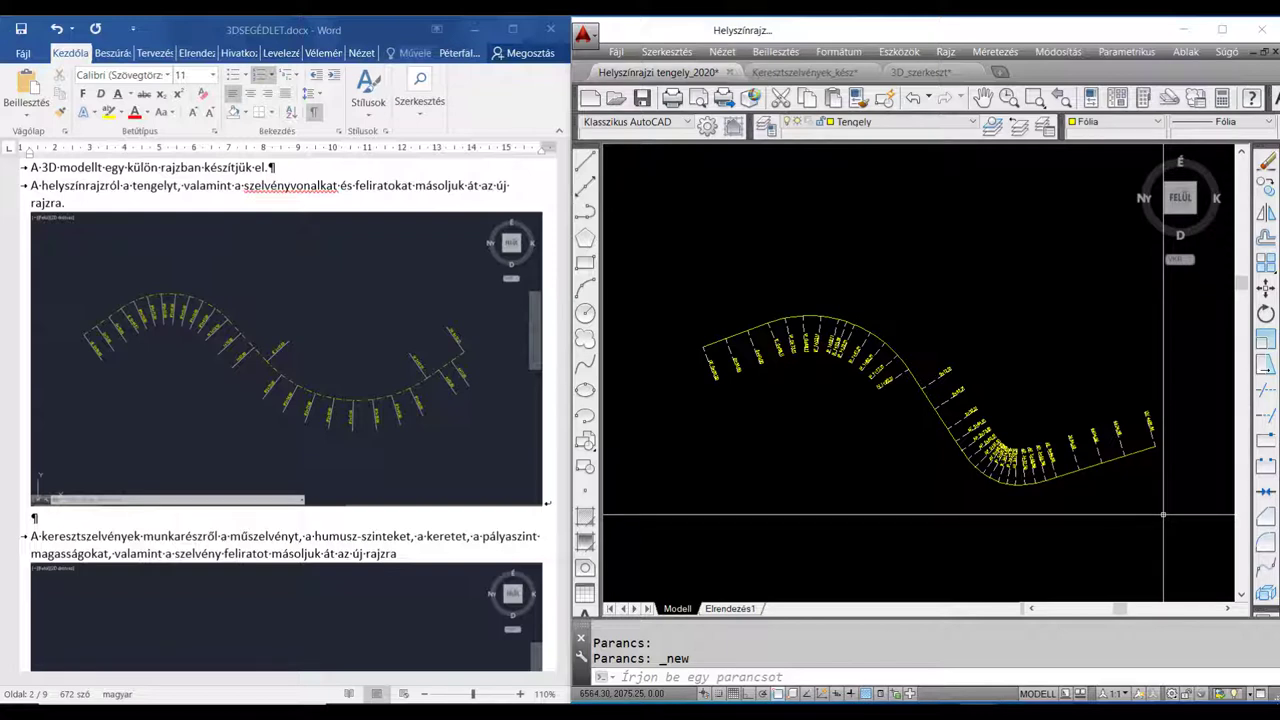
Copy the axis and all section lines to the clipboard with base point 0,0
key("ctrl+shift+c")
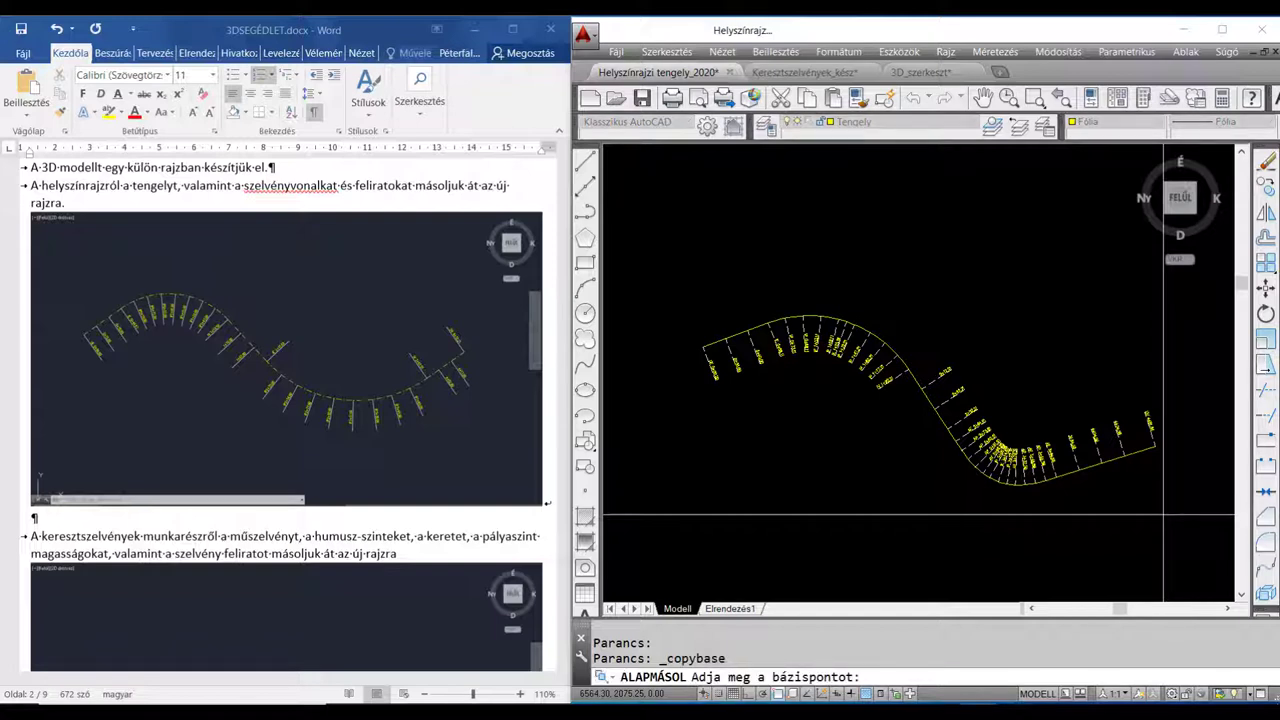
type("0,0")
key("Return")
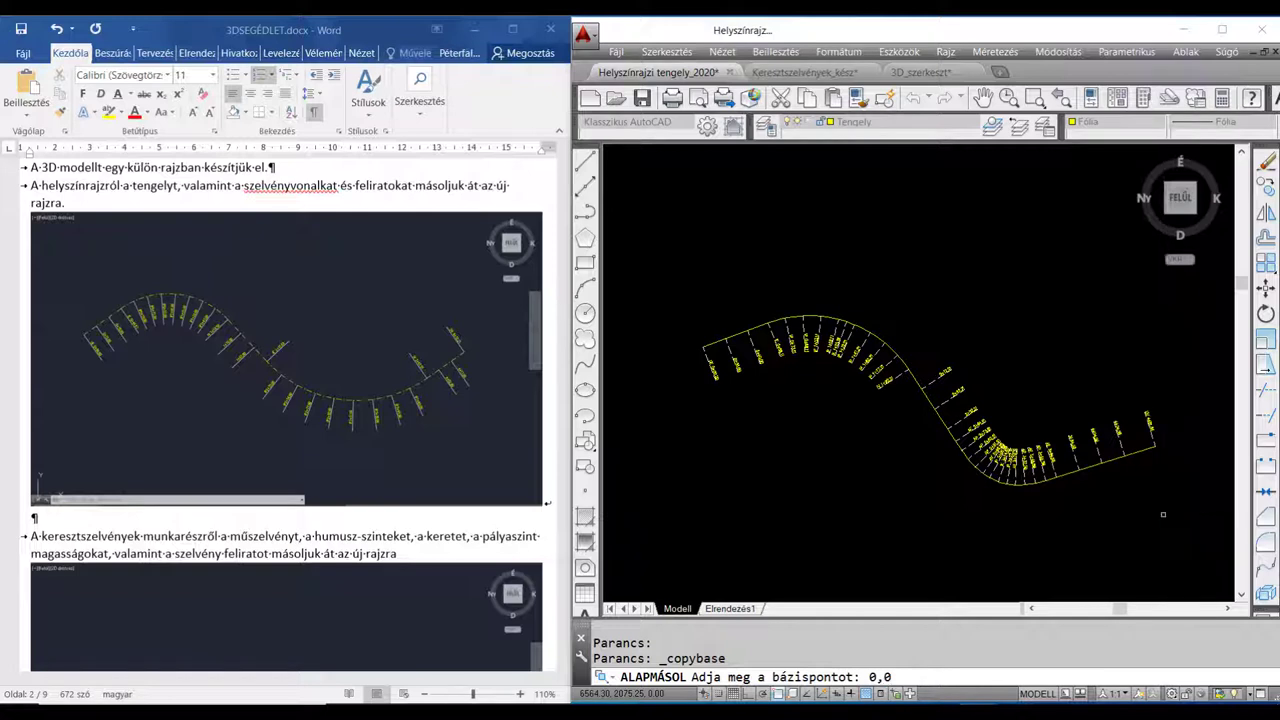
left_click(1187, 525)
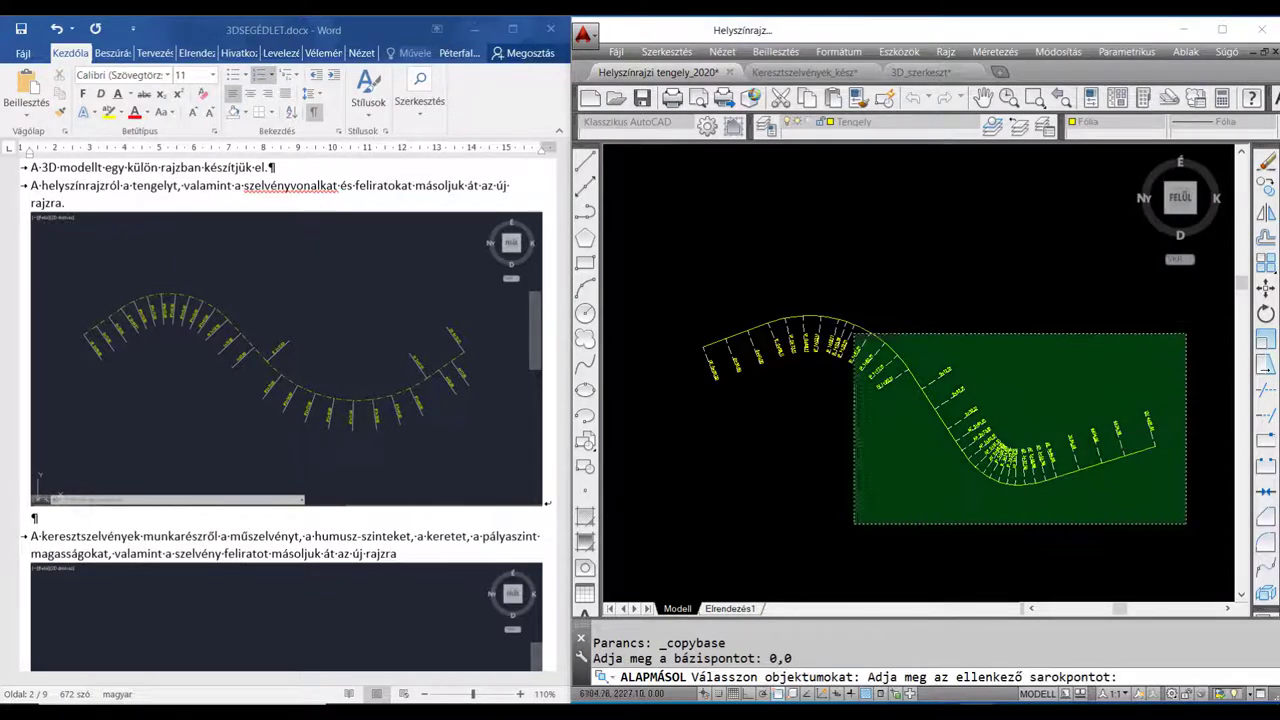
left_click(678, 256)
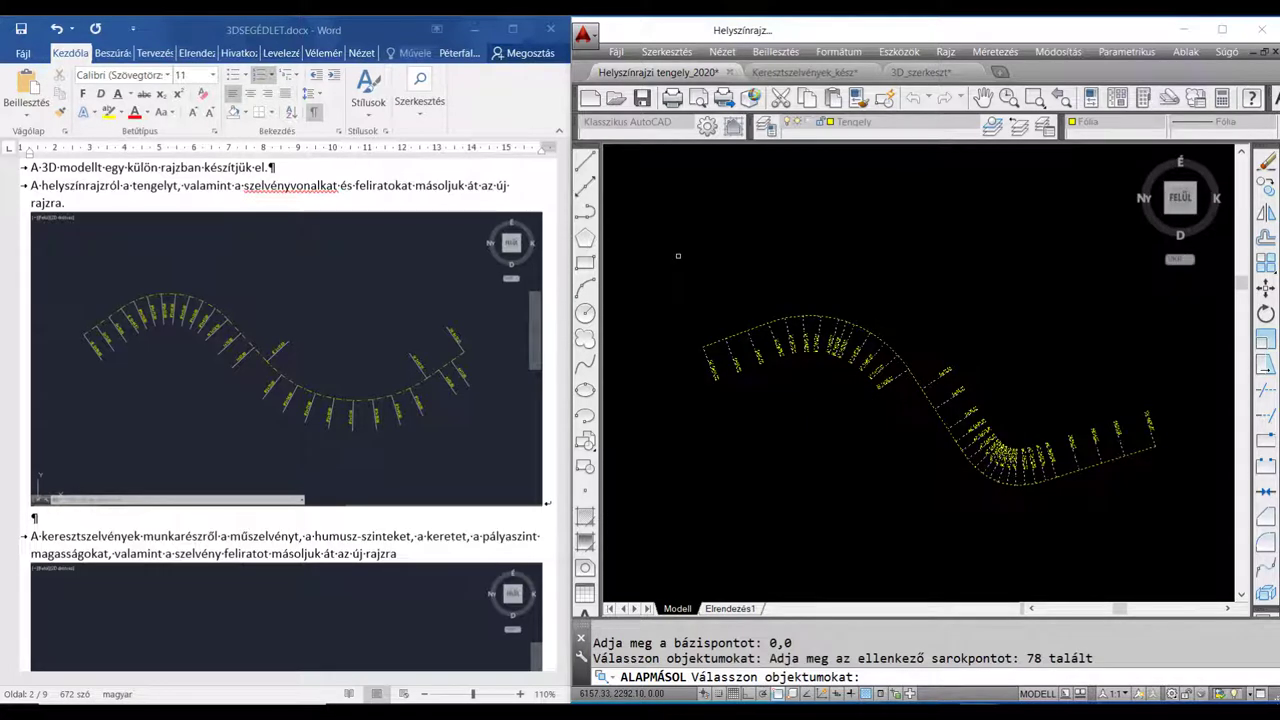
key("Return")
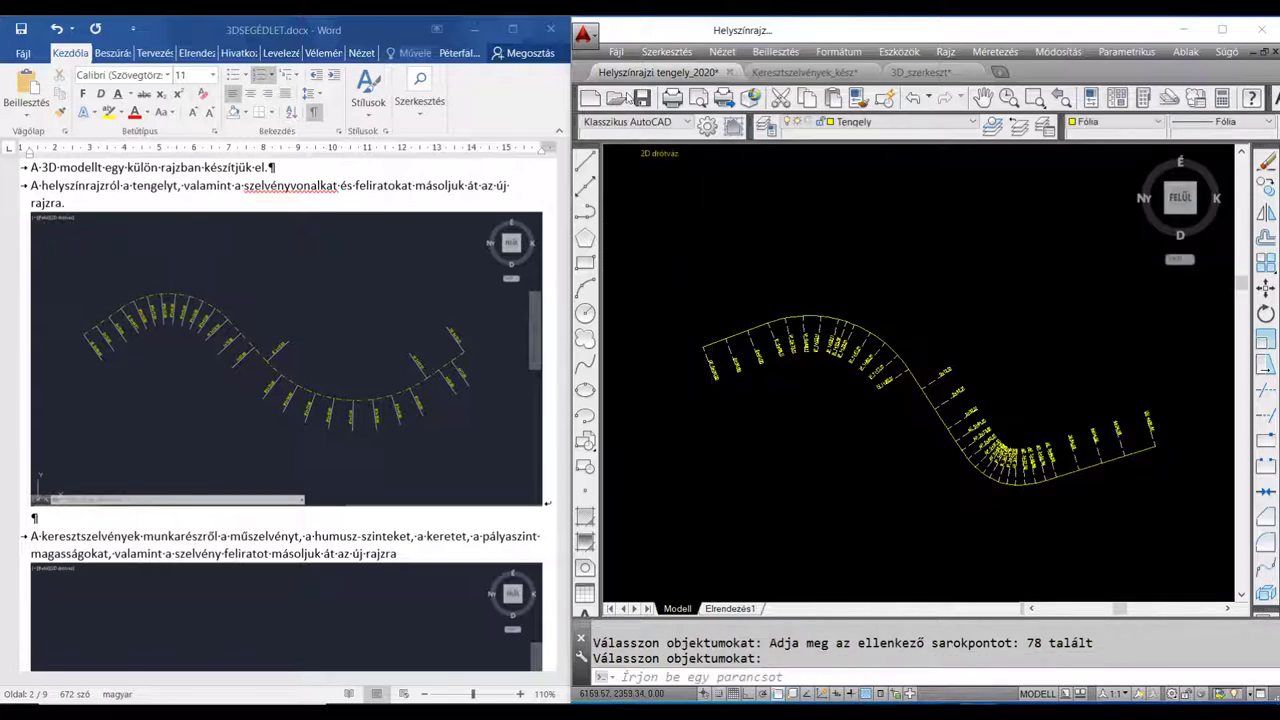
Start a new blank drawing from acad.dwt and turn its grid off
left_click(619, 51)
left_click(636, 73)
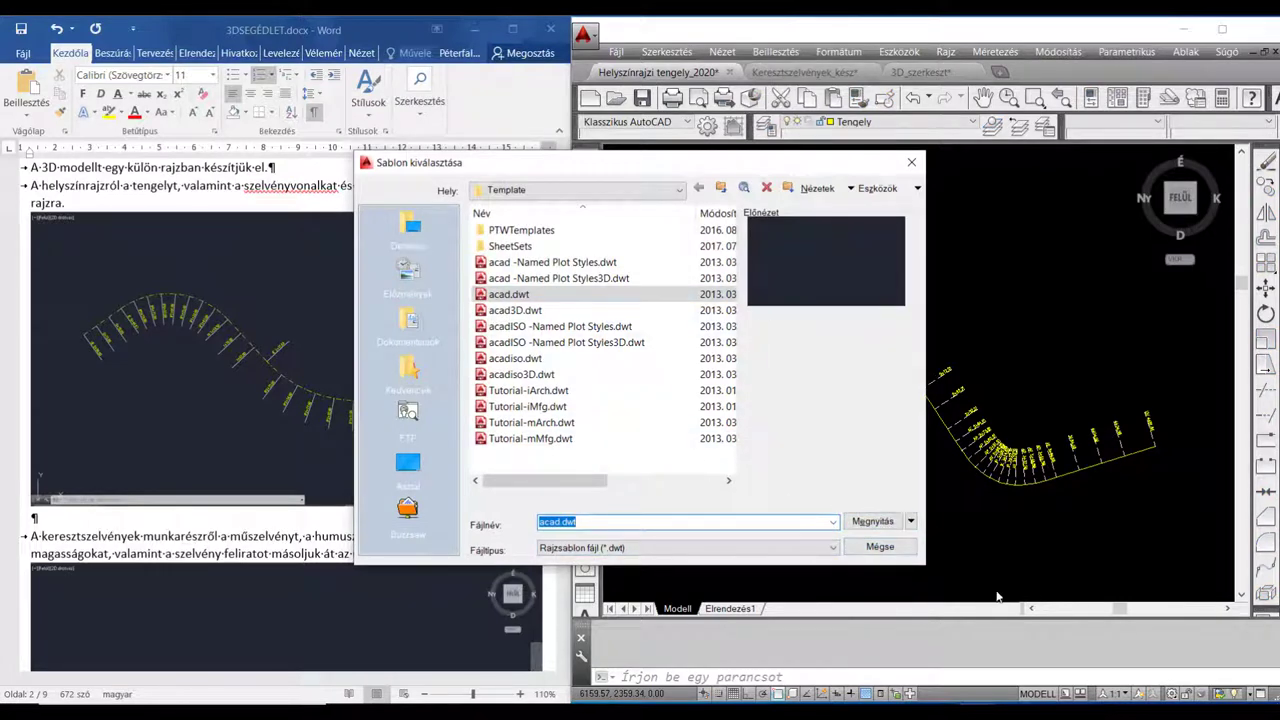
left_click(872, 522)
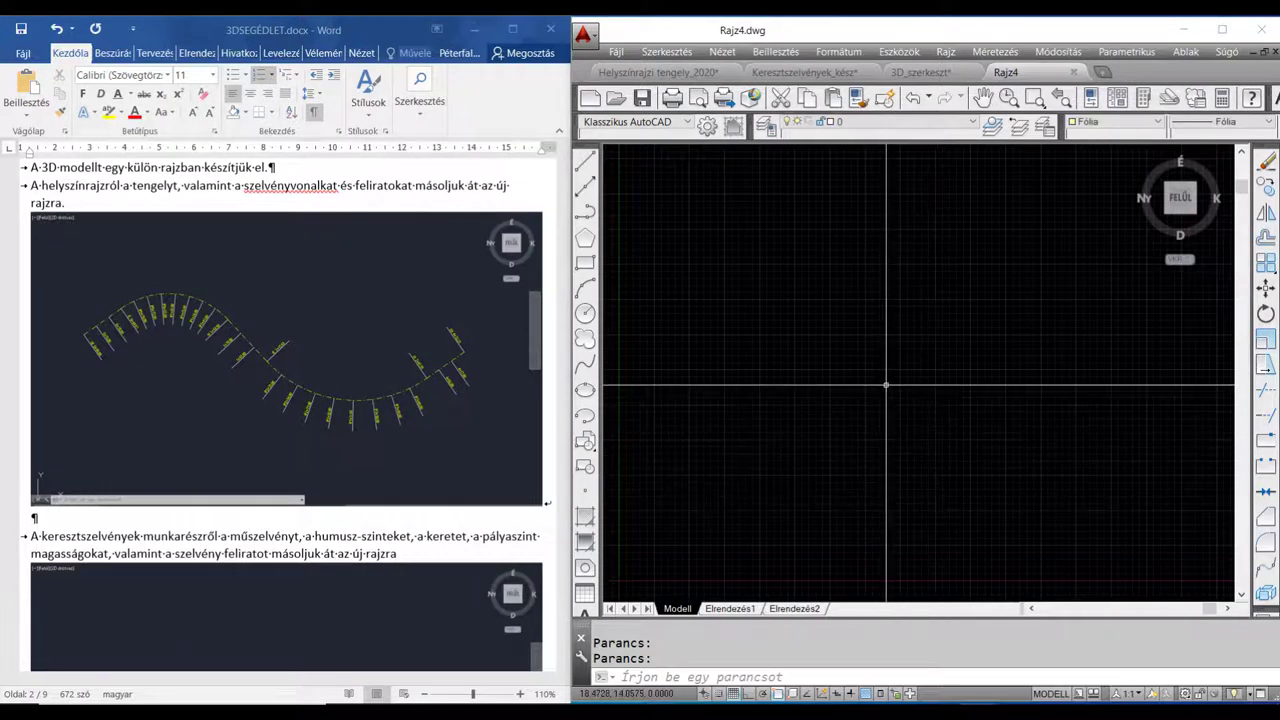
left_click(737, 694)
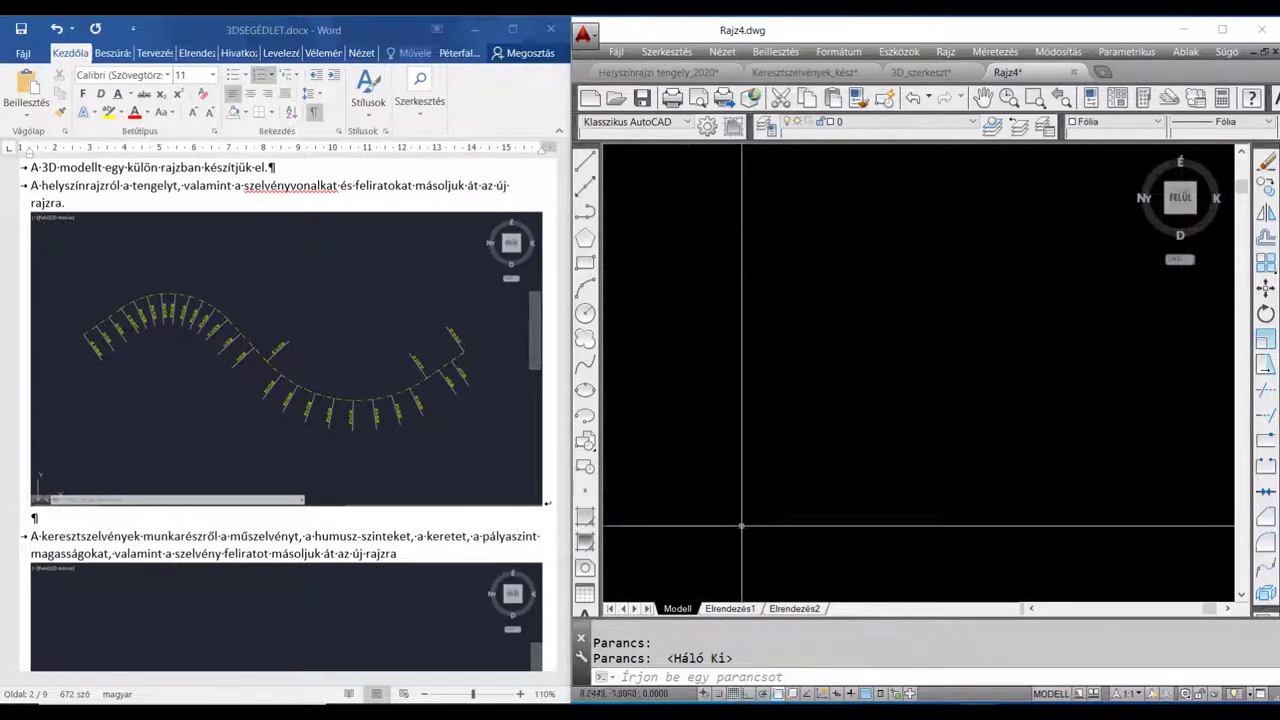
Paste the alignment at 0,0 and zoom to fit it in view
key("ctrl+v")
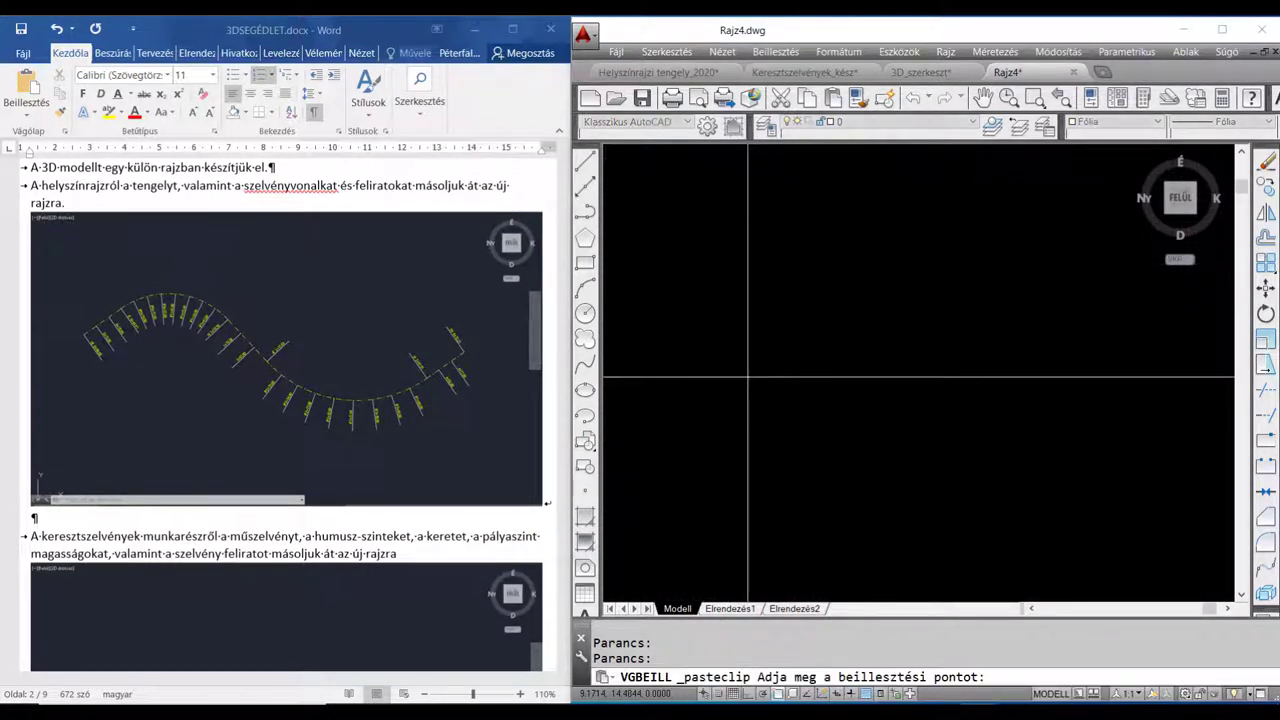
type("0")
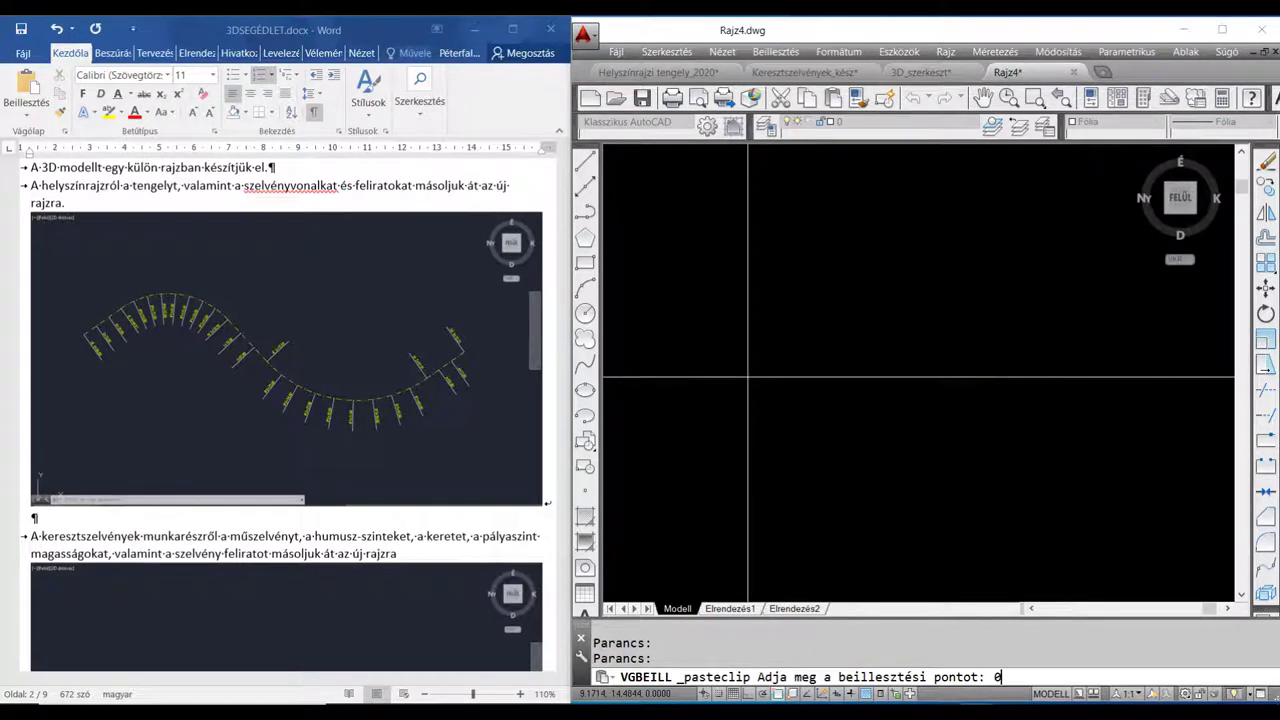
type(",0")
key("Return")
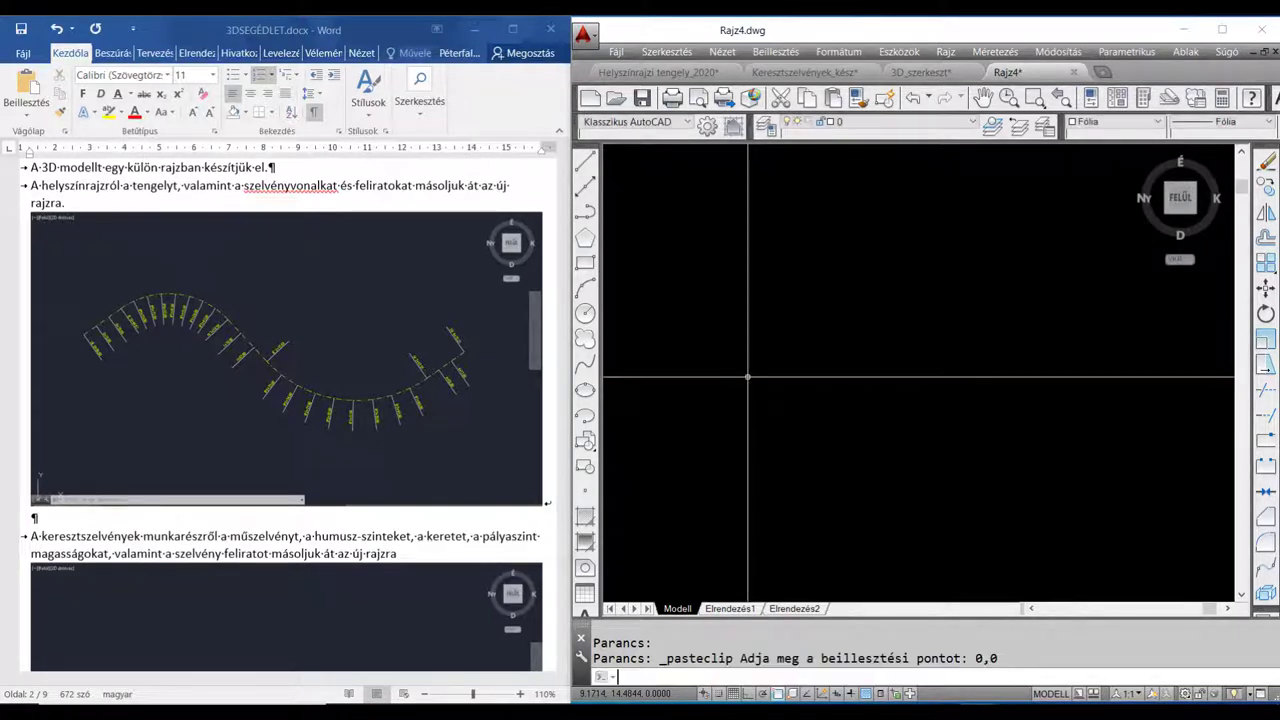
type("z")
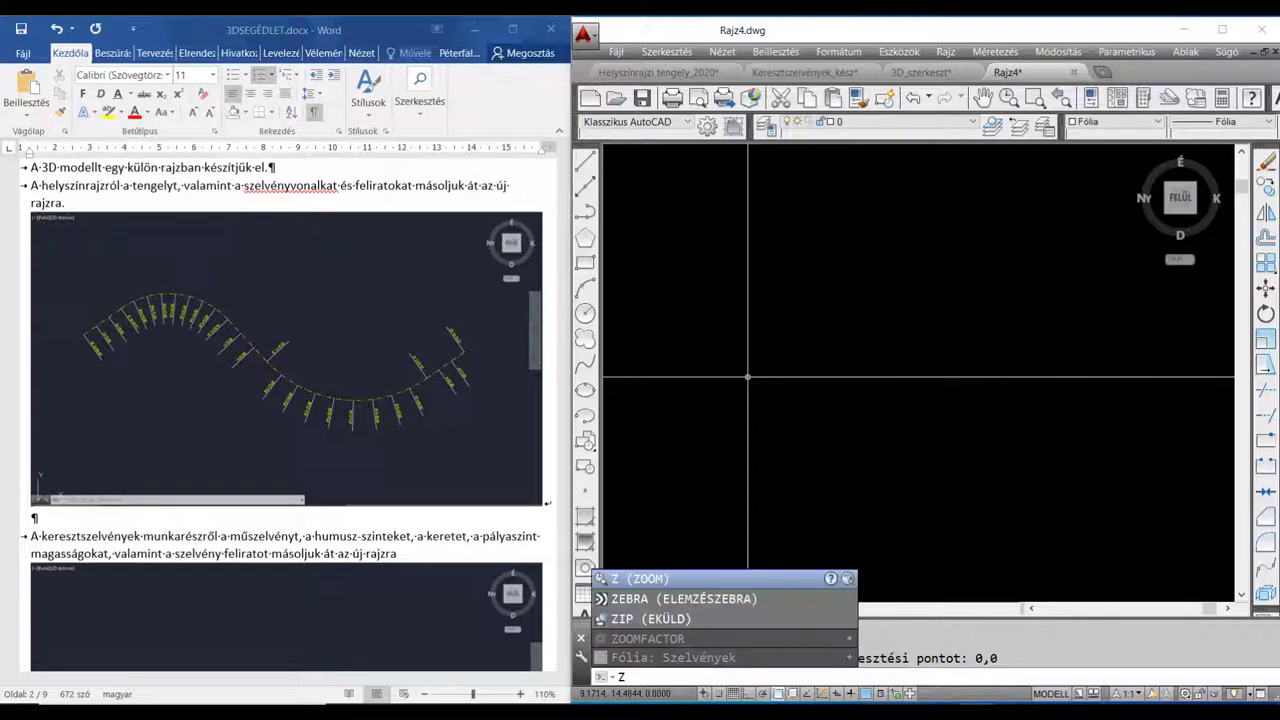
key("Return")
type("t")
key("Return")
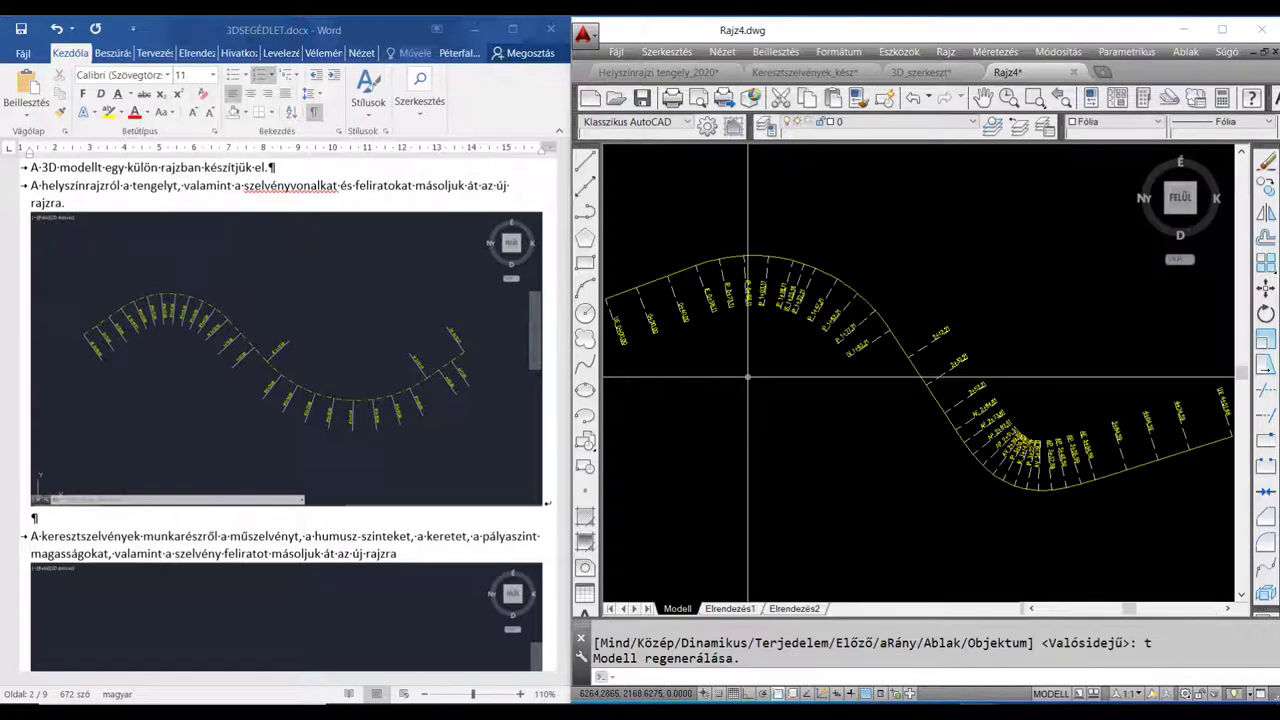
scroll(922, 388, "down", 1)
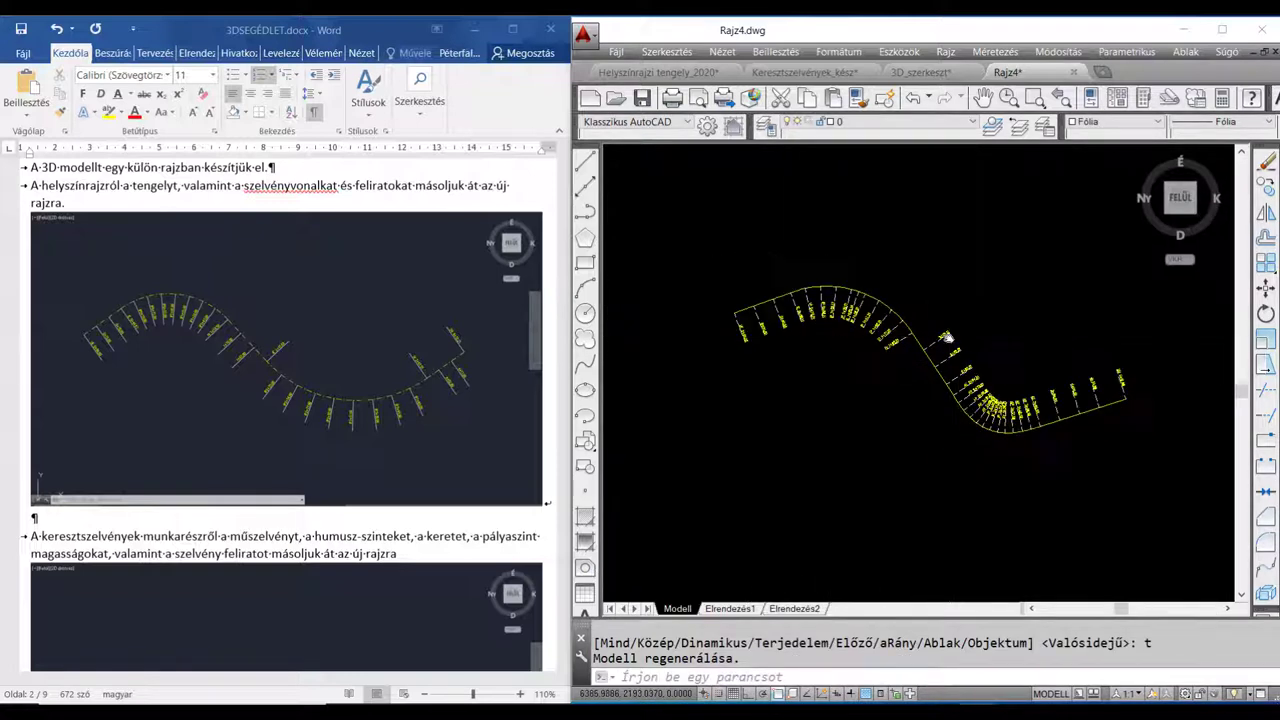
scroll(922, 388, "down", 1)
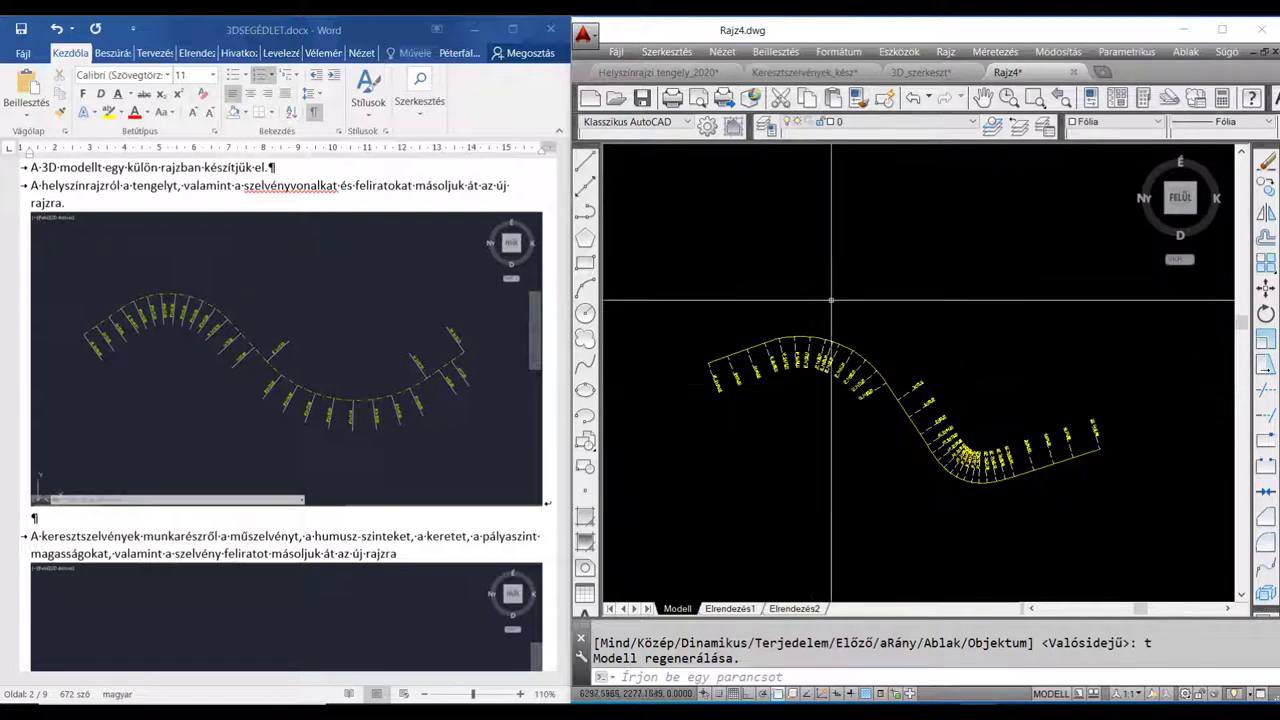
scroll(845, 300, "up", 1)
scroll(842, 290, "up", 1)
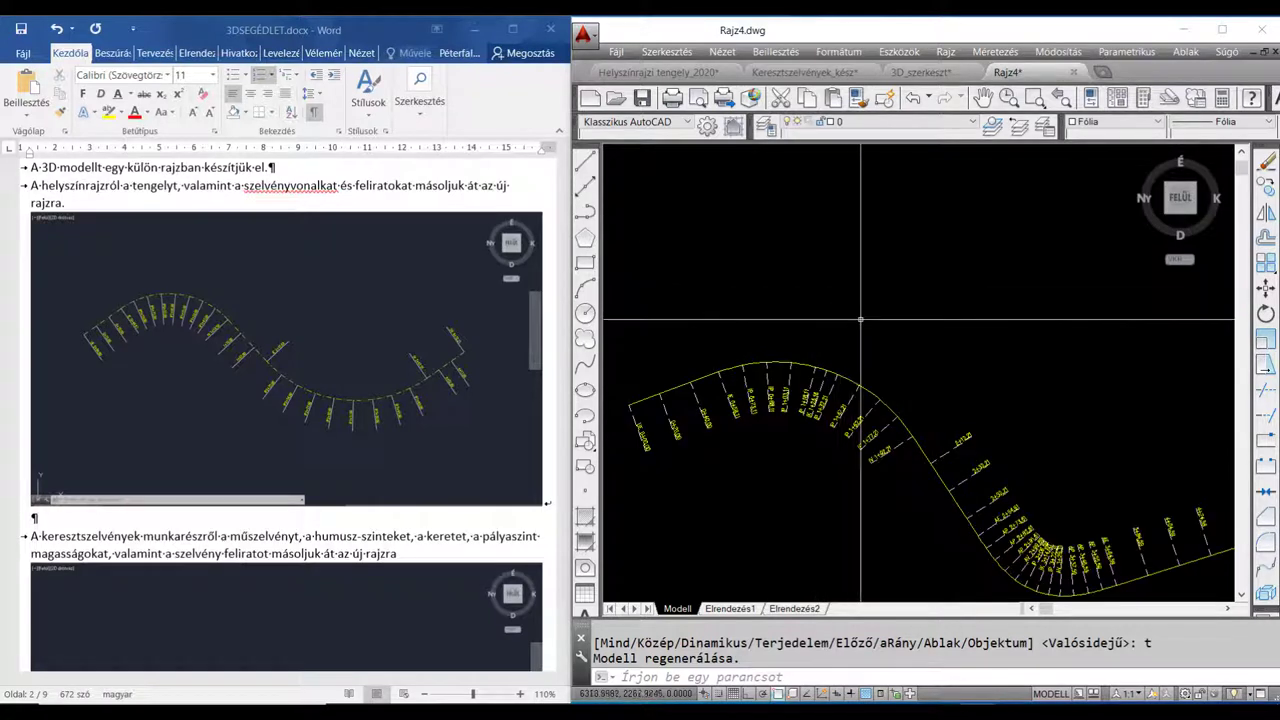
scroll(856, 306, "up", 1)
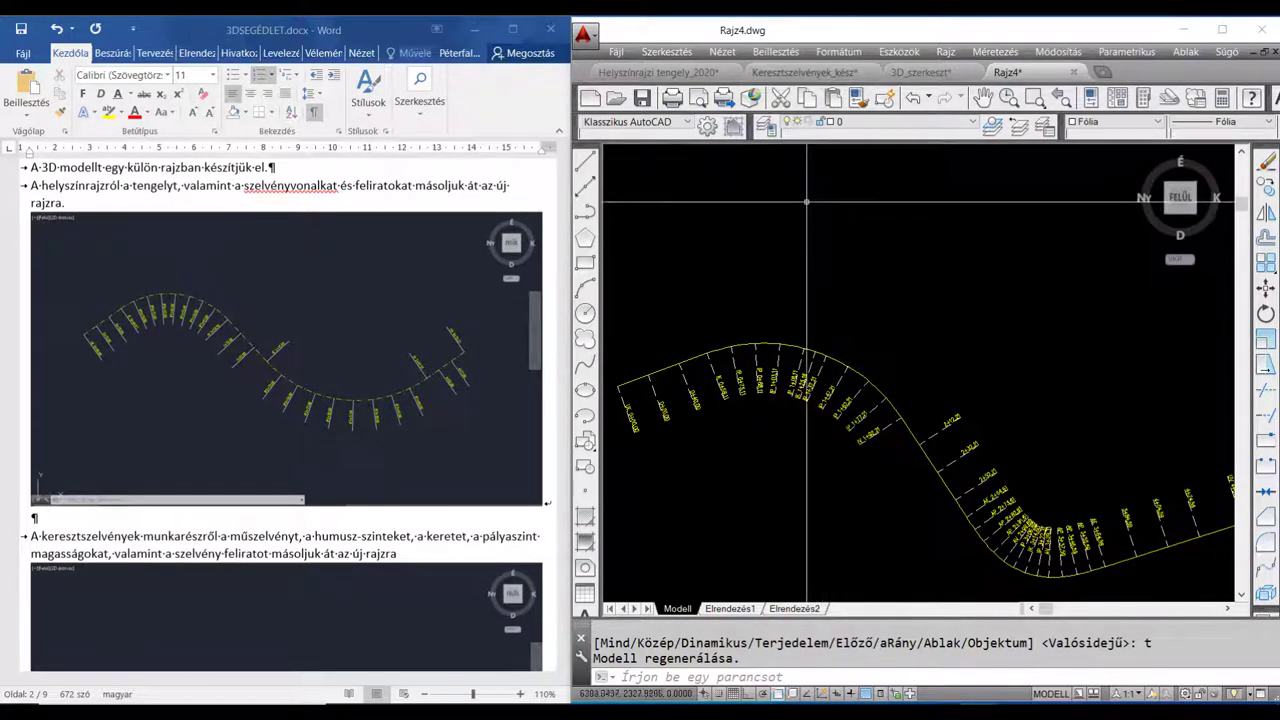
middle_click_drag(848, 240, 838, 231)
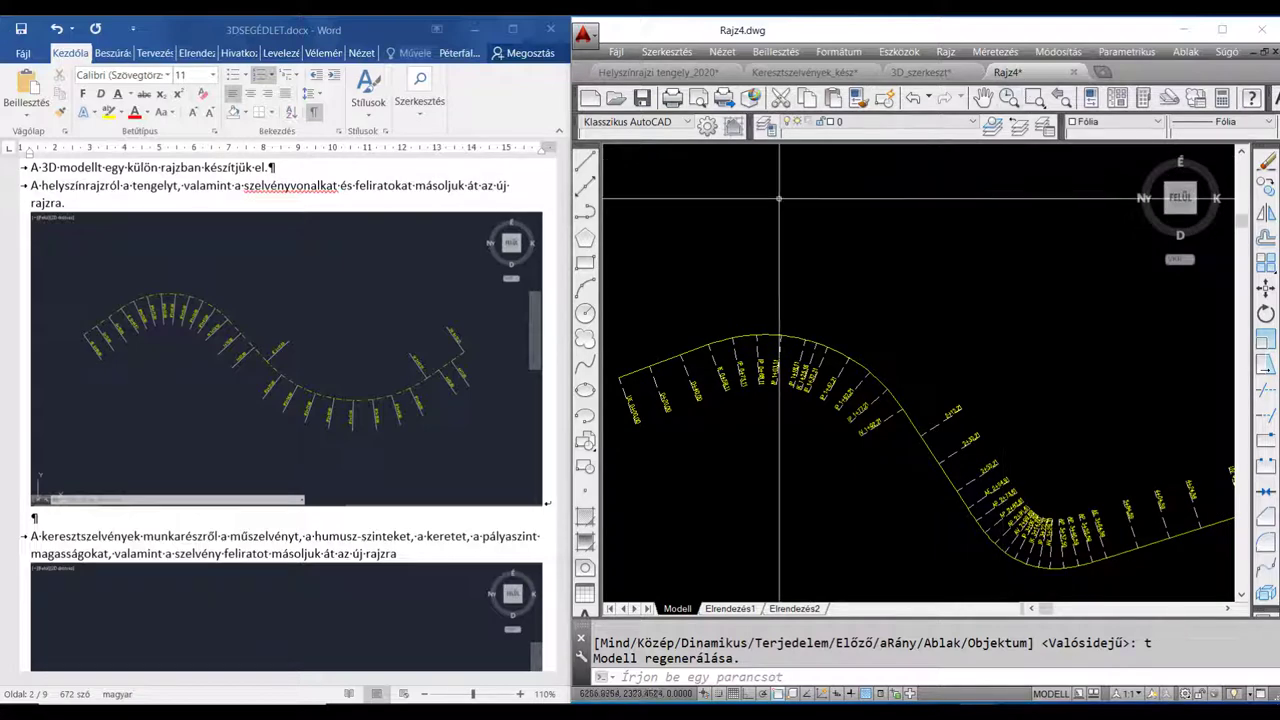
Save Rajz4.dwg as 'PJ 3D.dwg', then return to the Keresztszelvények_kész drawing
left_click(617, 52)
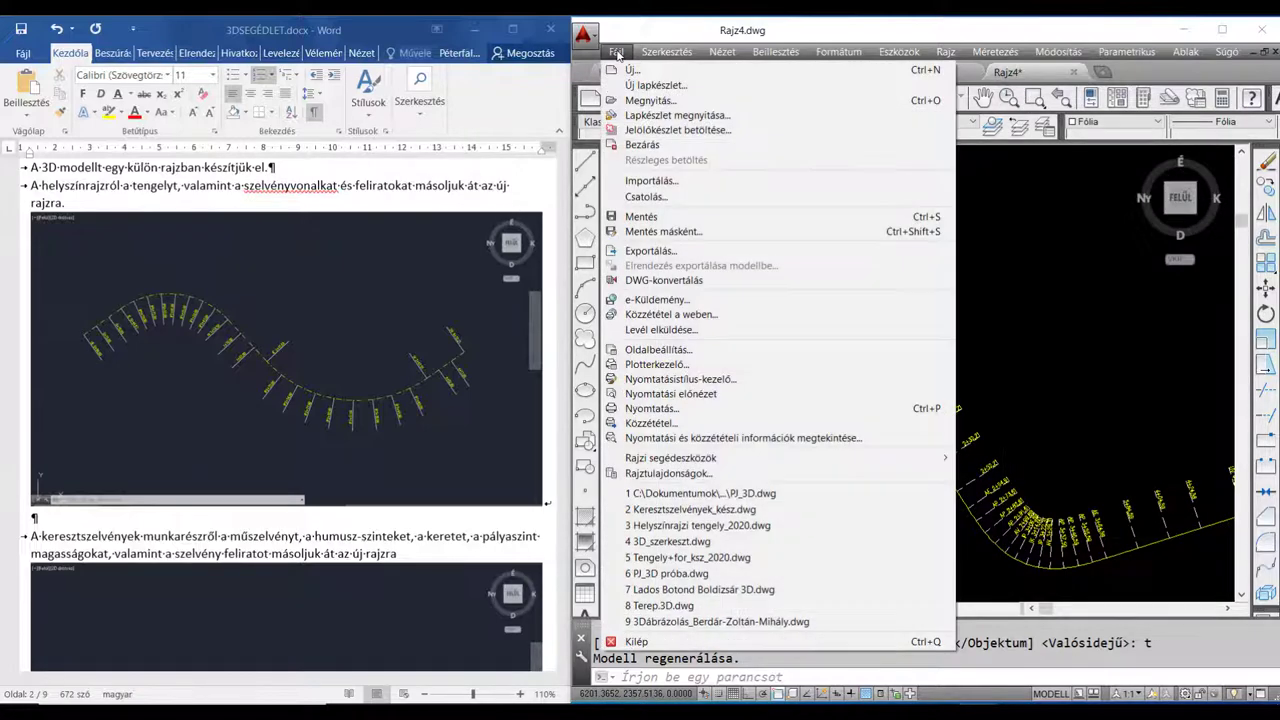
left_click(656, 235)
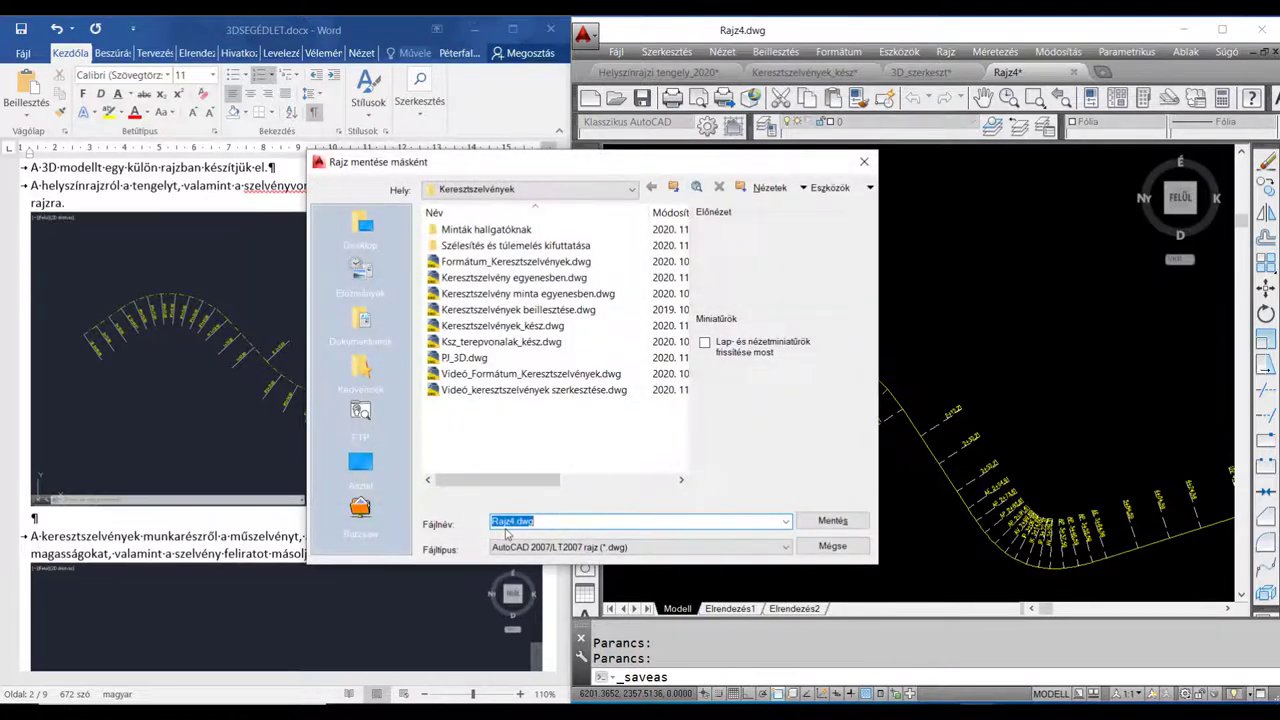
left_click(493, 521)
type("3D")
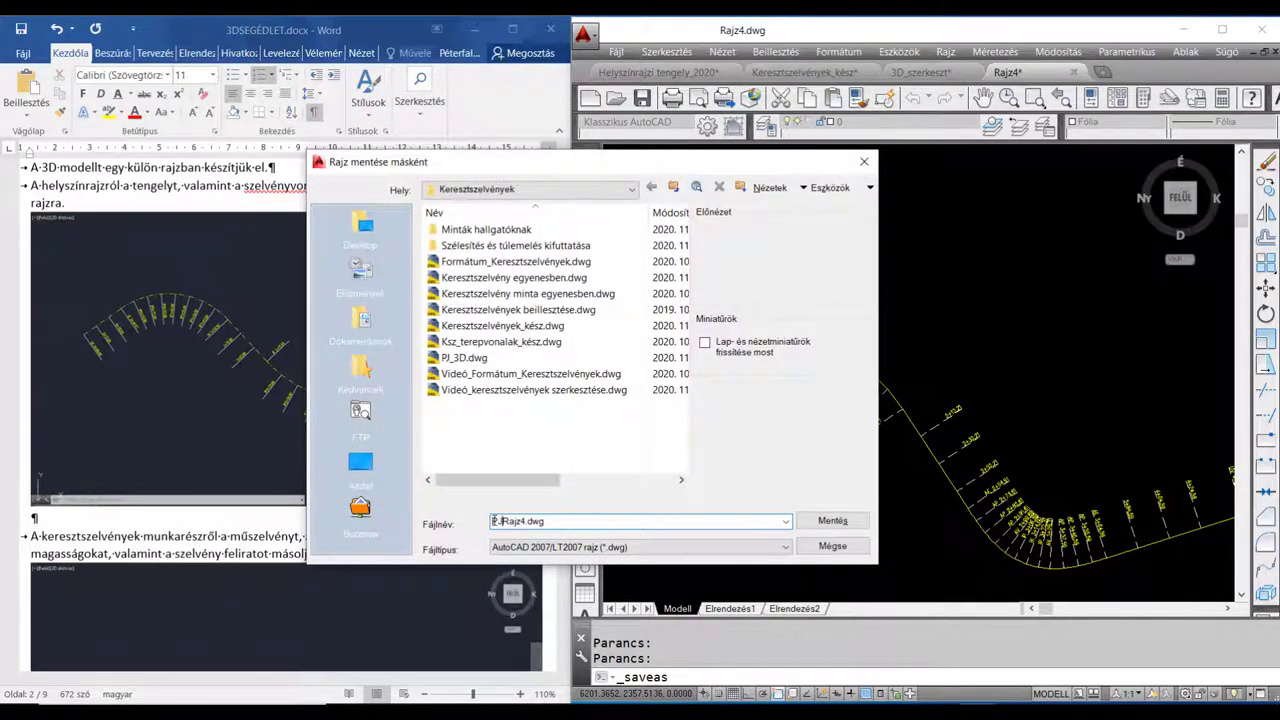
type("_")
key("Delete")
key("Delete")
key("Delete")
key("Delete")
key("Delete")
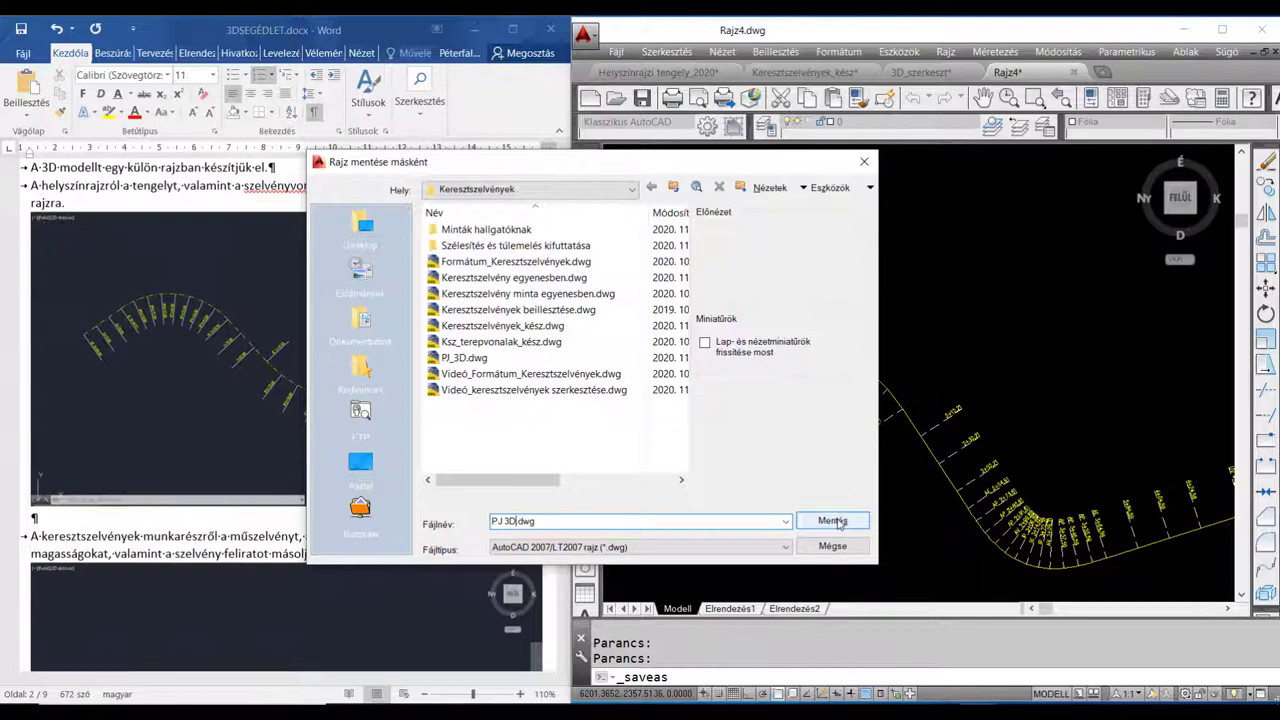
left_click(833, 521)
mouse_move(804, 72)
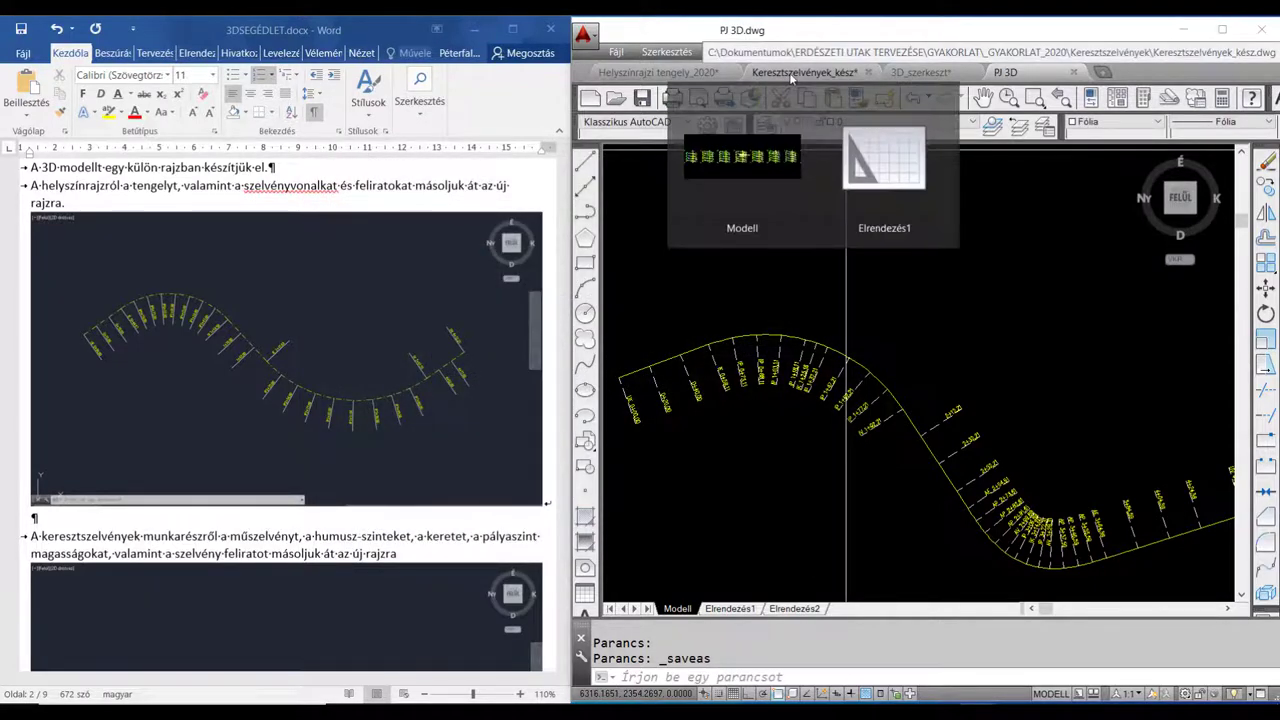
left_click(791, 79)
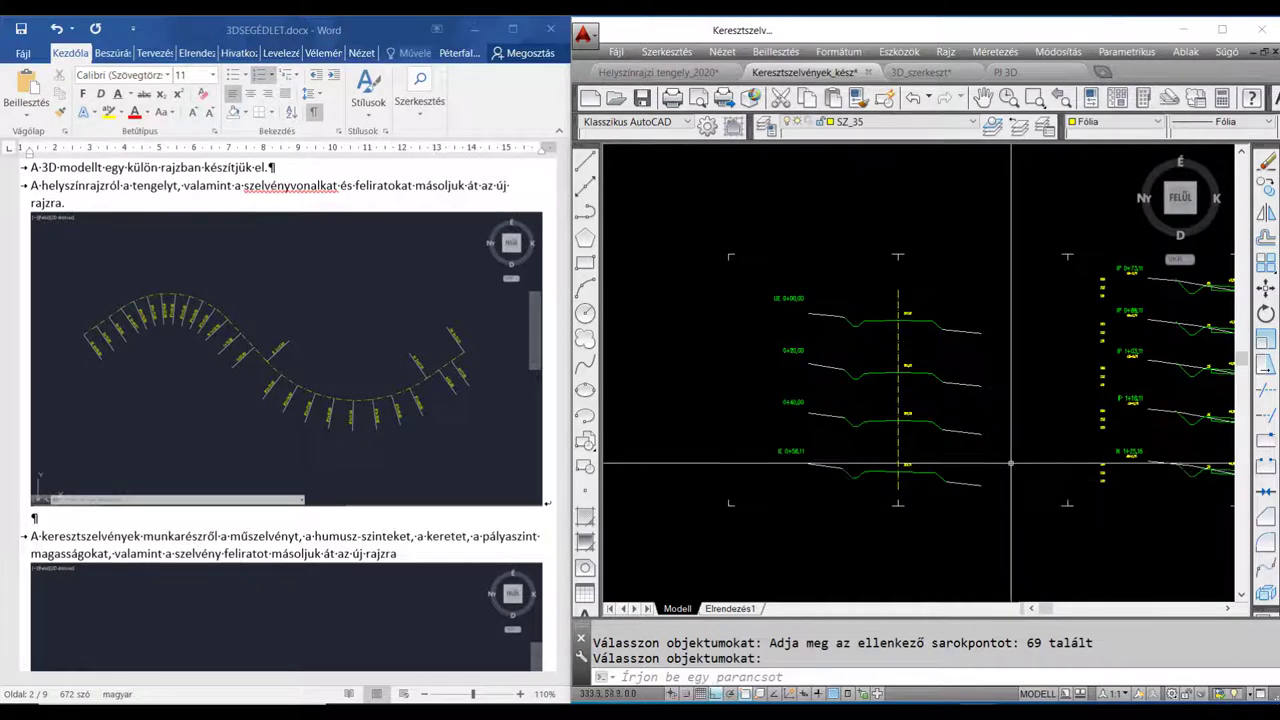
middle_click_drag(997, 429, 987, 427)
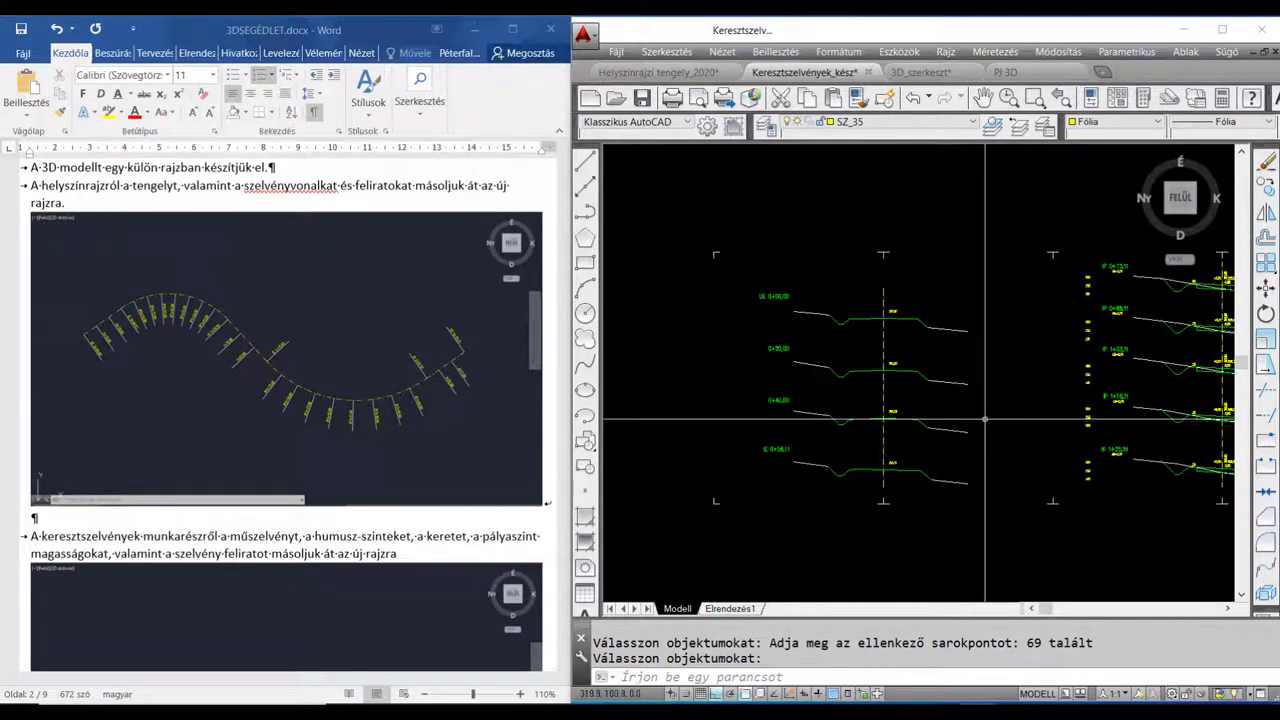
scroll(987, 427, "up", 2)
mouse_move(791, 275)
middle_mouse_down()
mouse_move(842, 290)
mouse_move(866, 281)
middle_mouse_up()
left_click(383, 311)
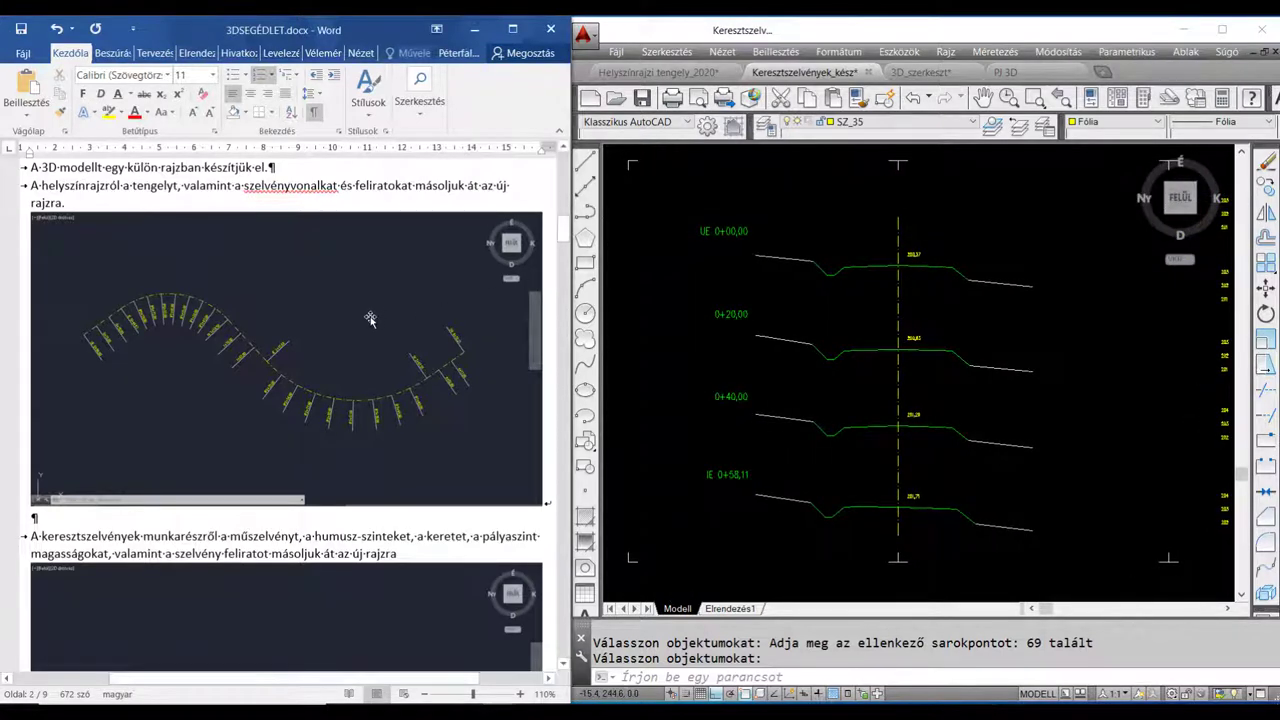
scroll(371, 314, "down", 2)
scroll(370, 318, "down", 1)
scroll(370, 318, "down", 2)
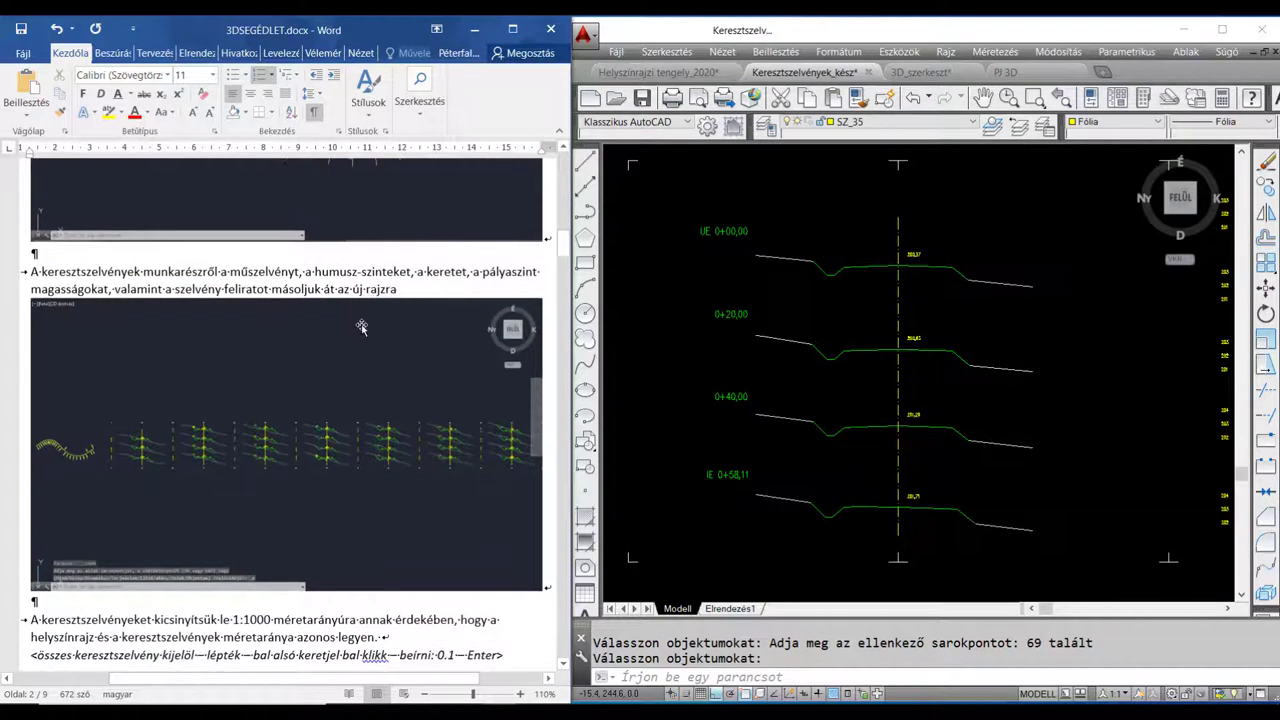
scroll(349, 354, "down", 1)
scroll(344, 356, "down", 1)
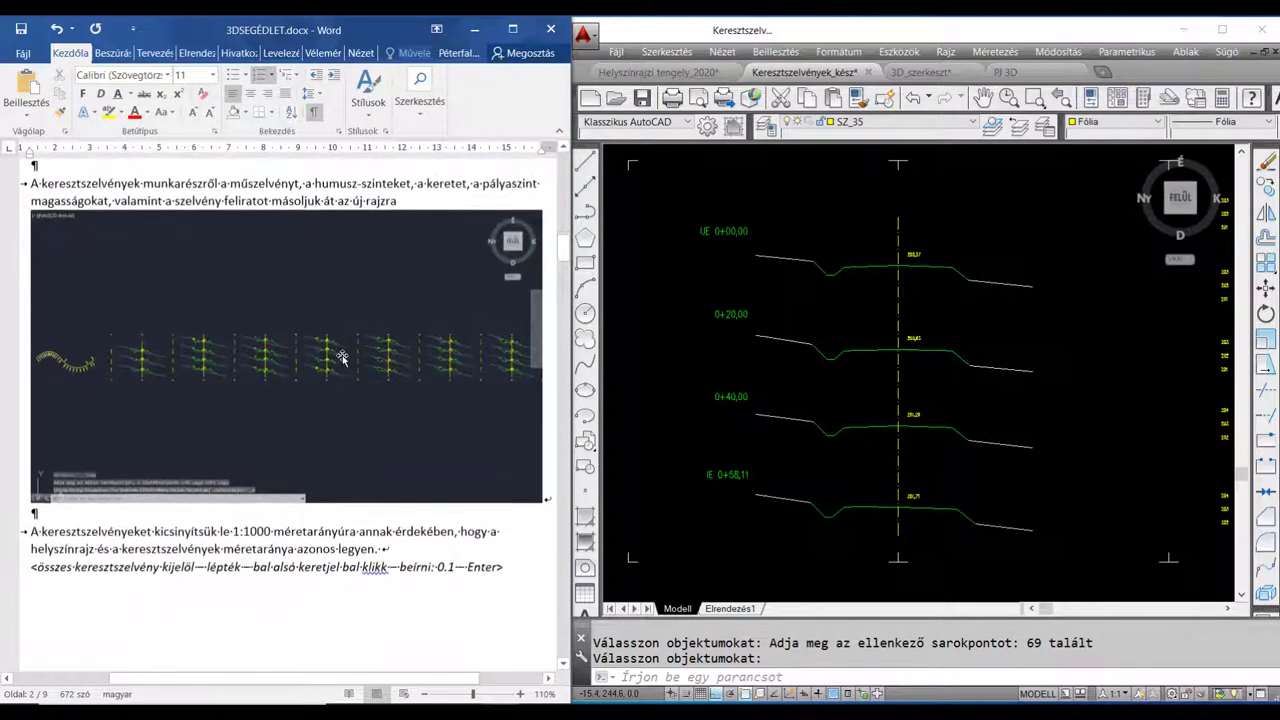
scroll(341, 357, "up", 1)
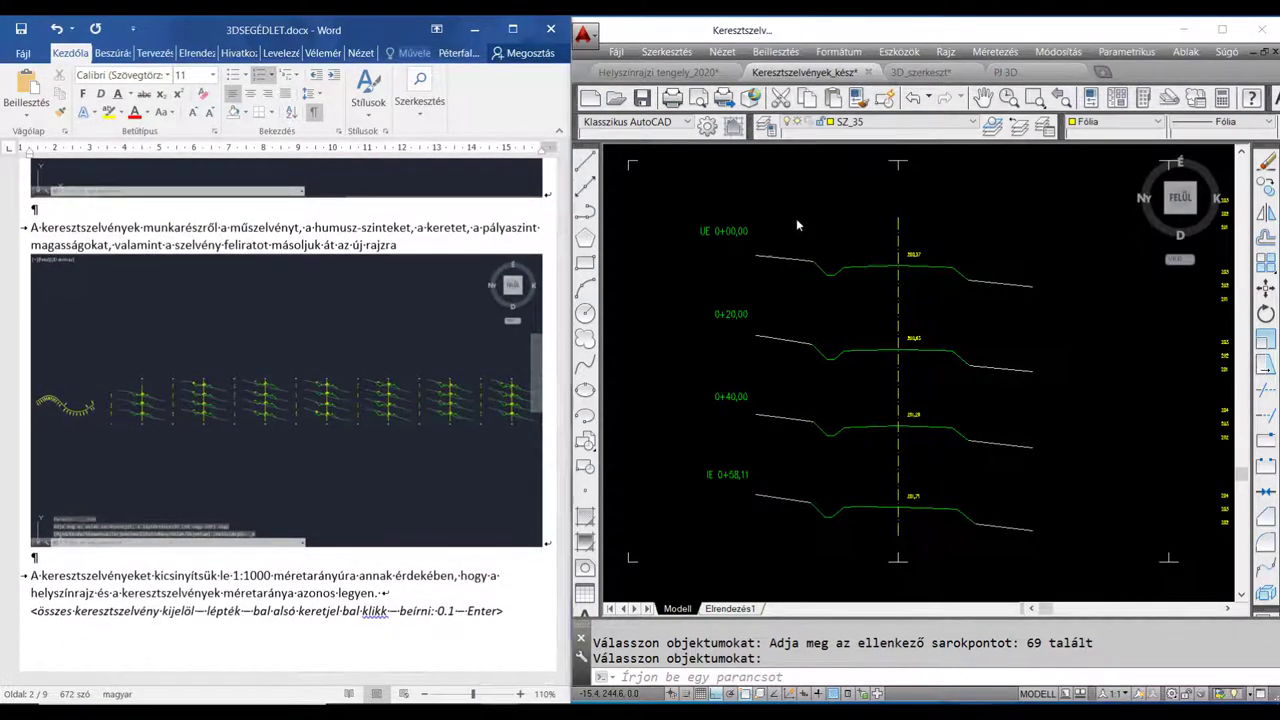
middle_click_drag(975, 242, 816, 232)
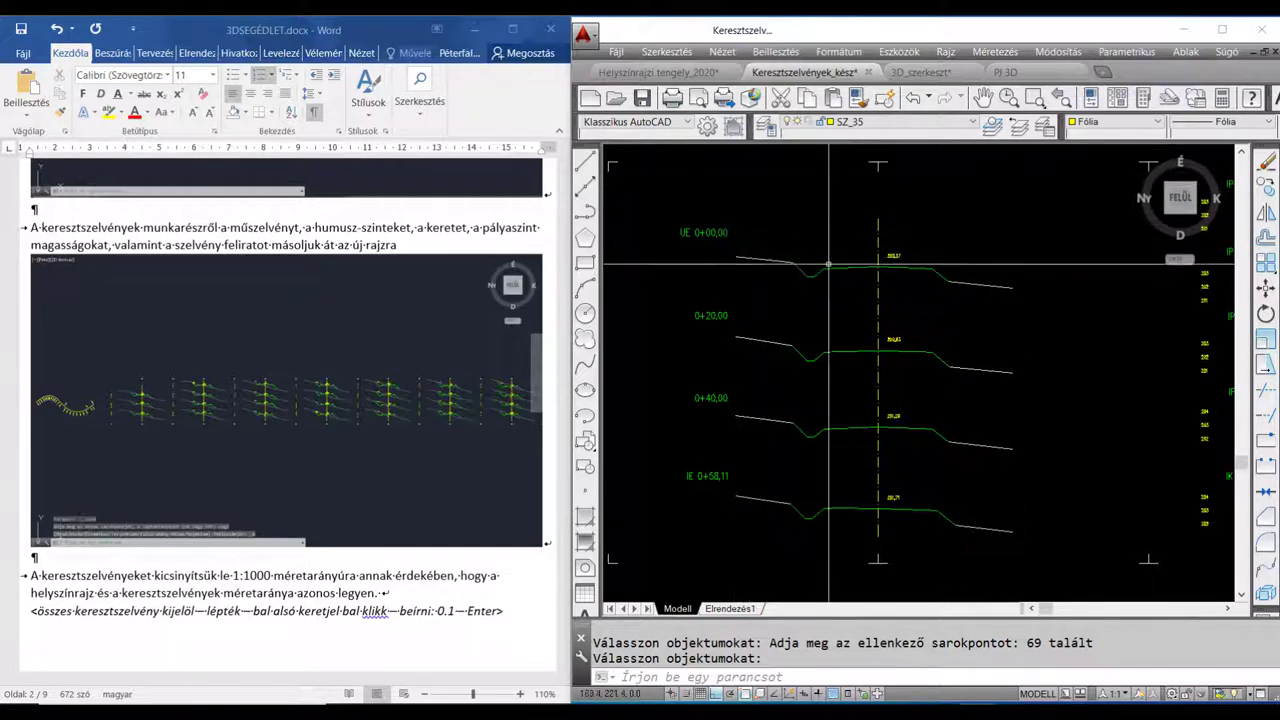
left_click(694, 265)
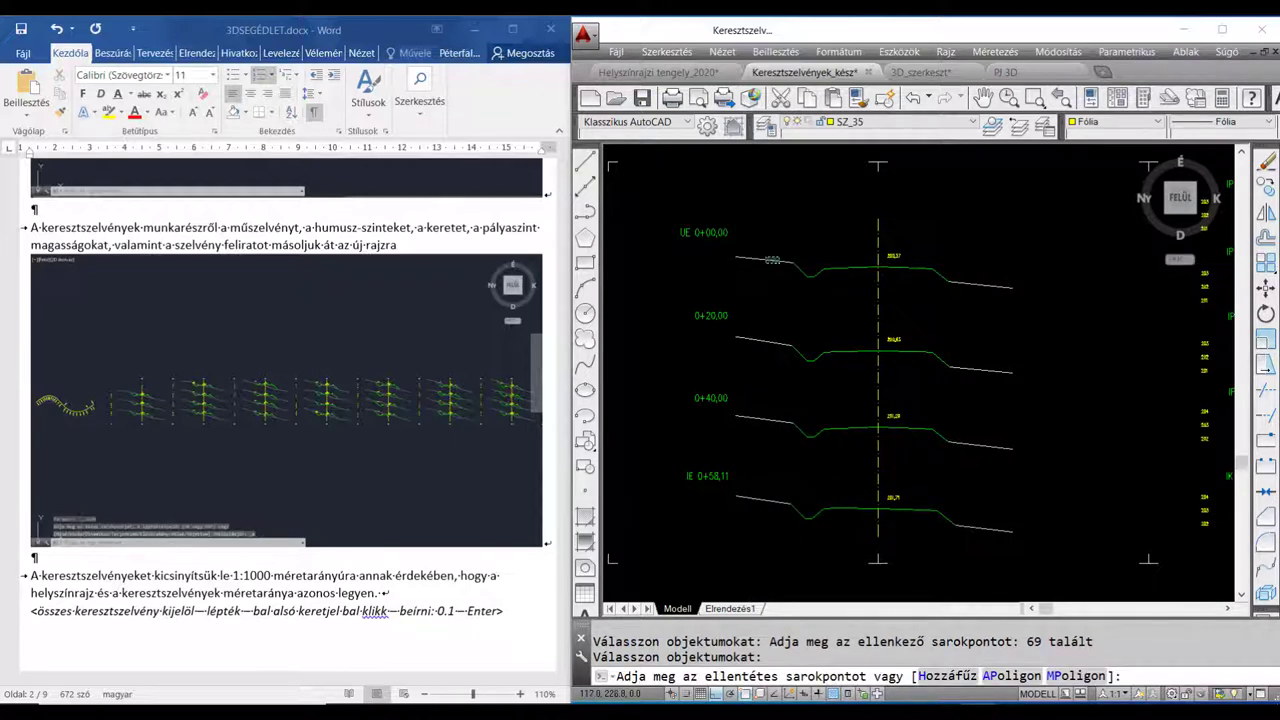
left_click(771, 260)
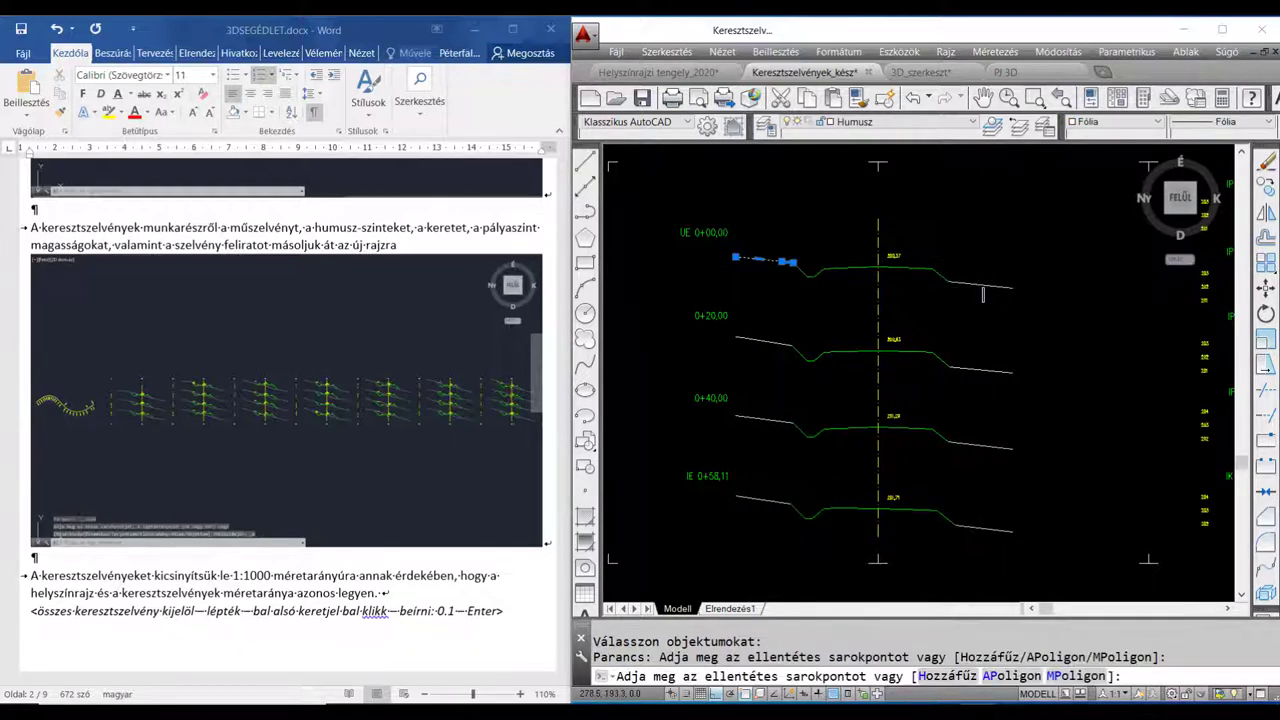
left_click(913, 283)
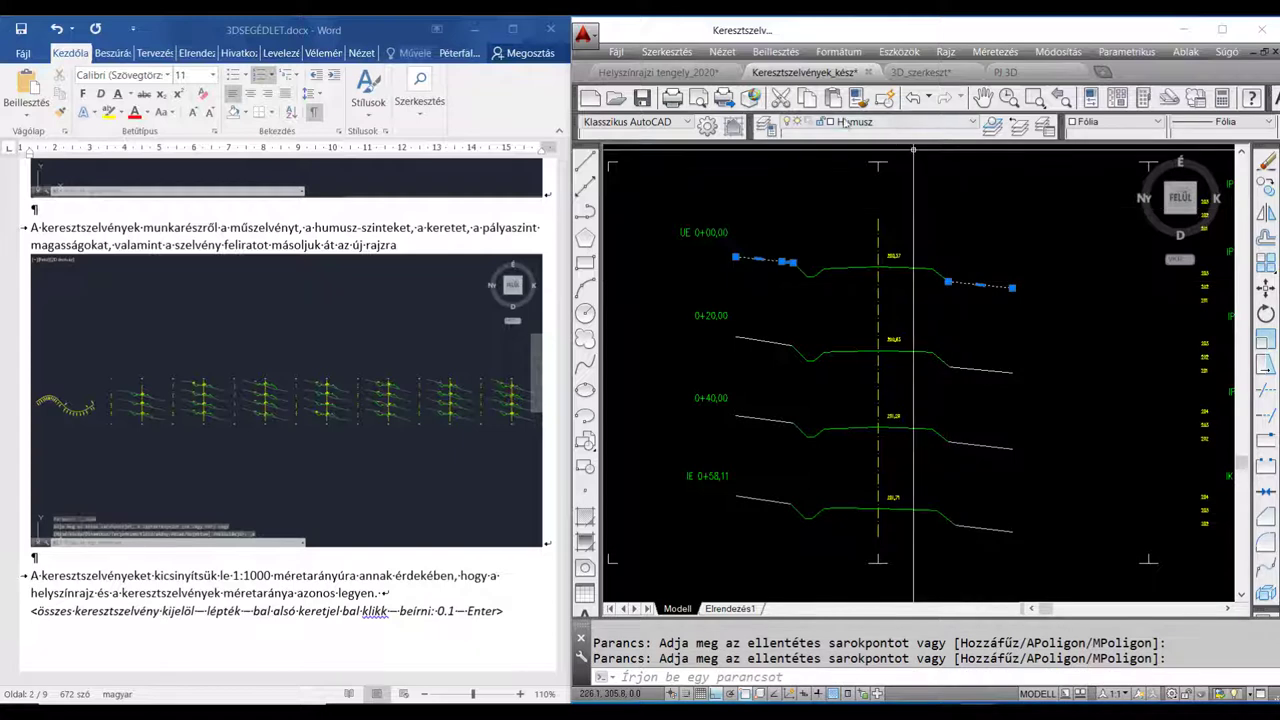
key("Escape")
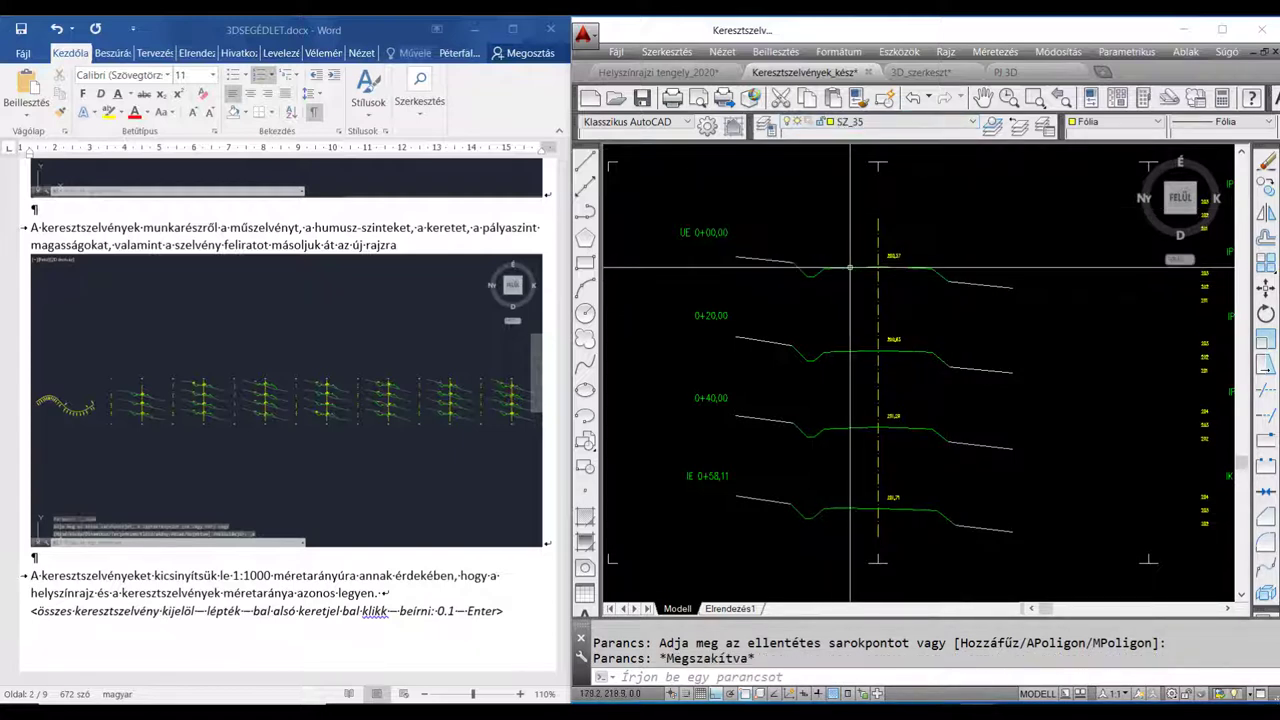
key("Escape")
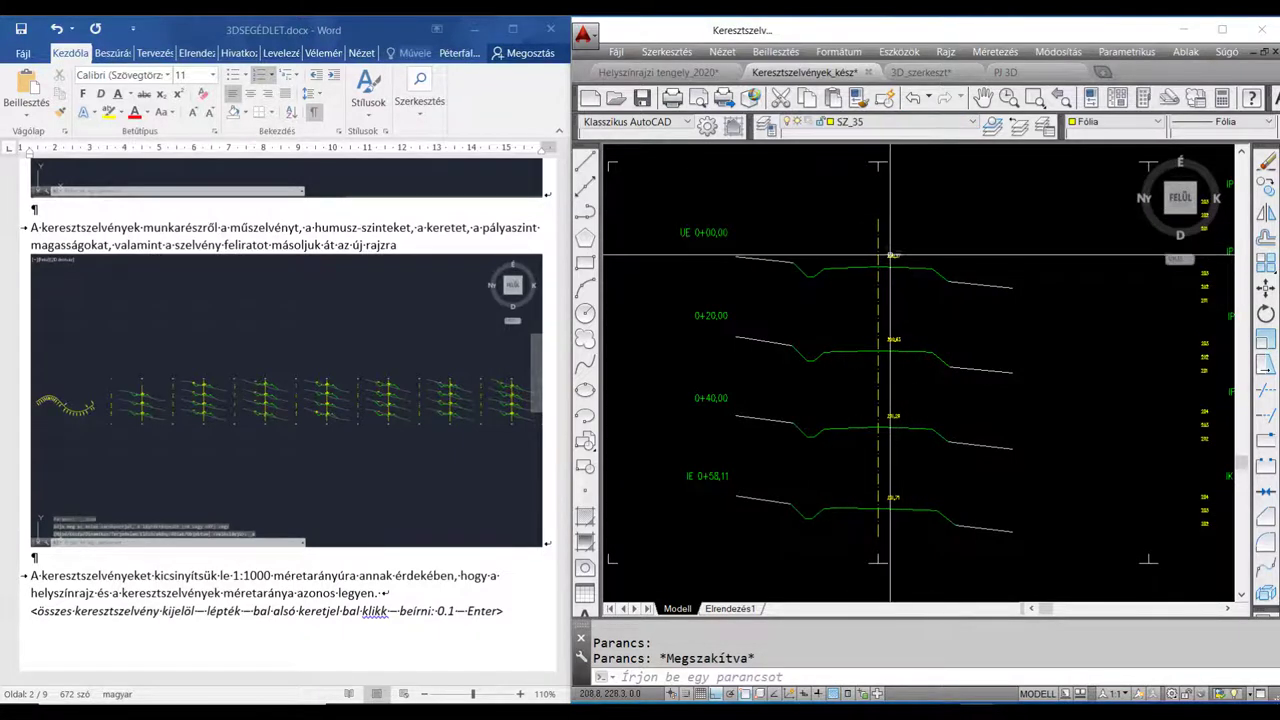
left_click(890, 257)
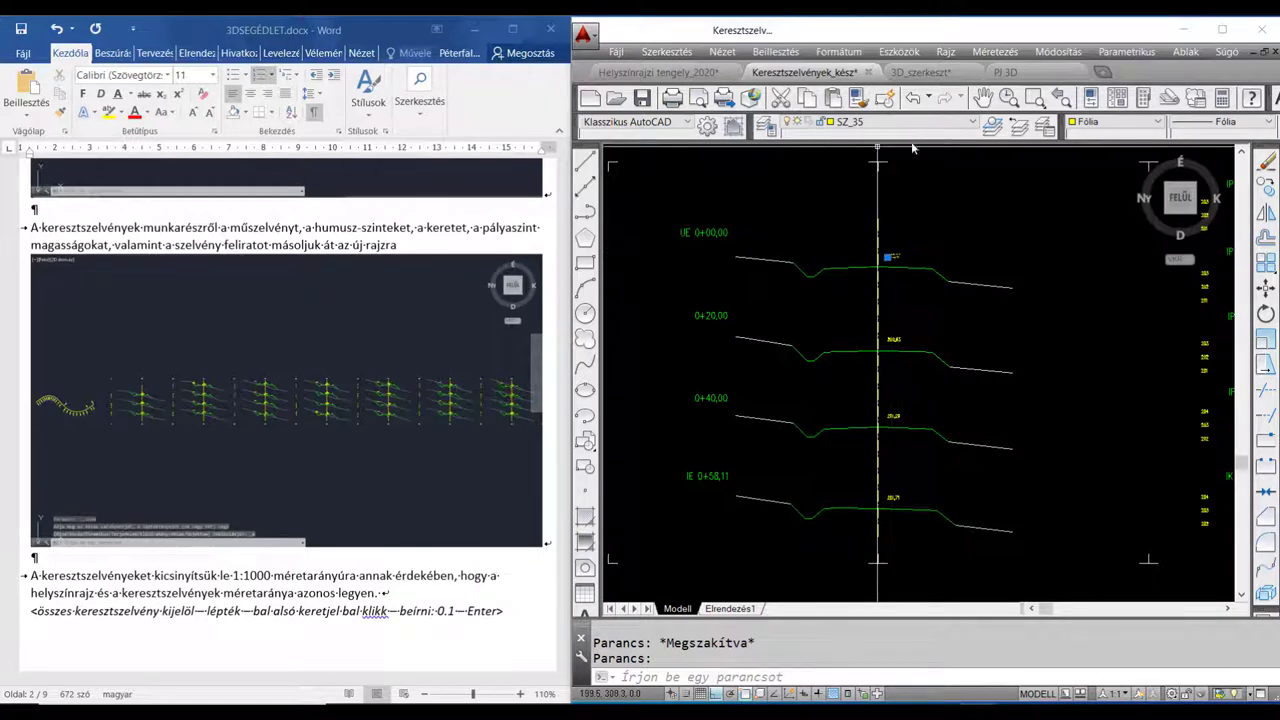
key("Escape")
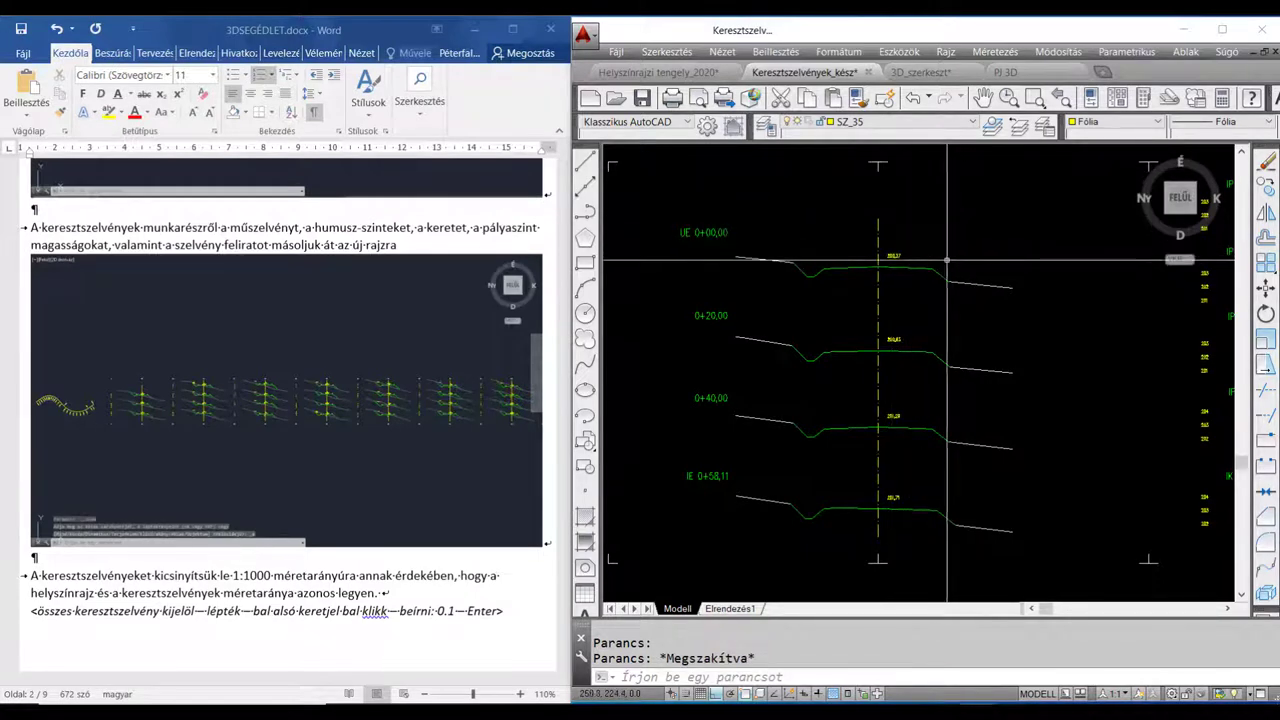
left_click(894, 258)
key("Escape")
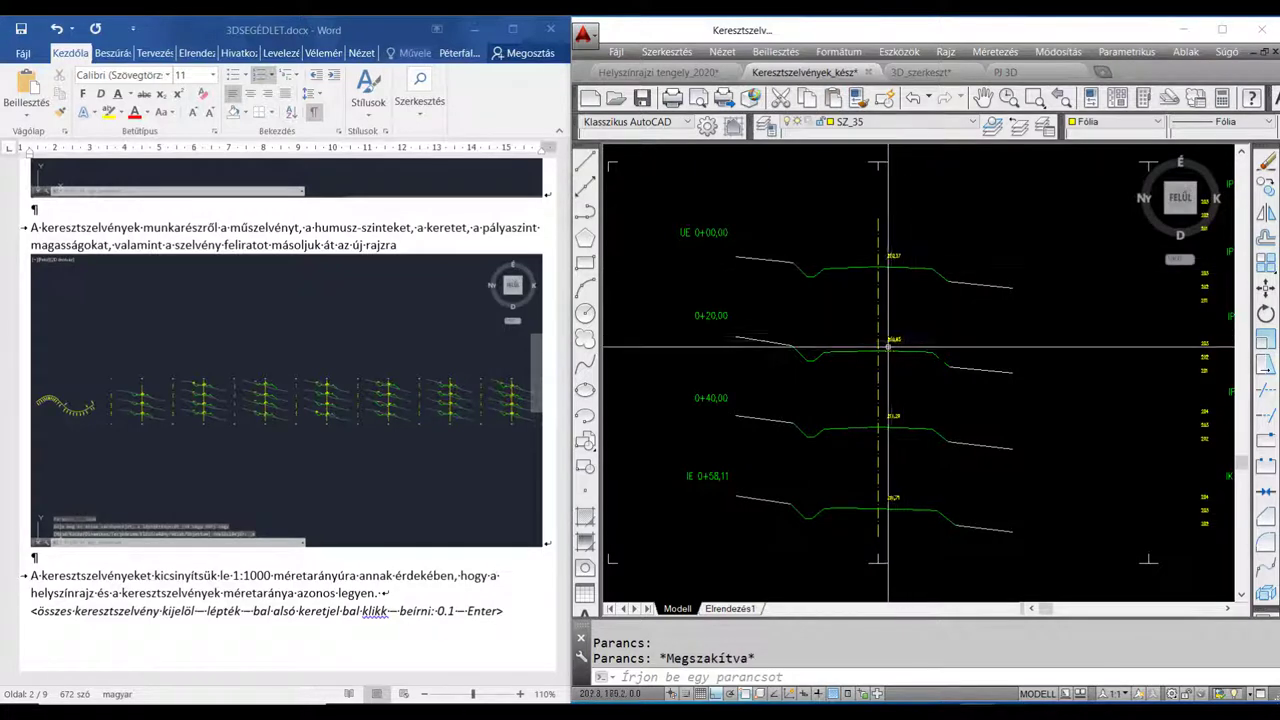
left_click(890, 345)
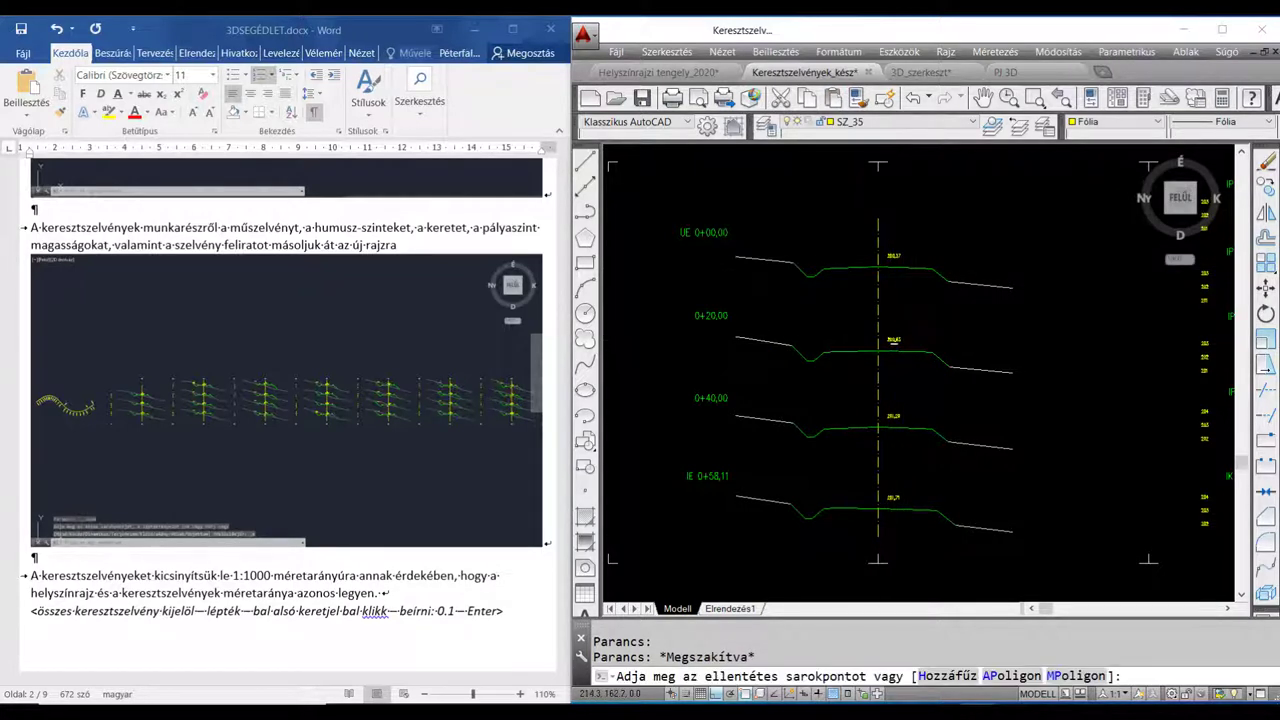
left_click(894, 342)
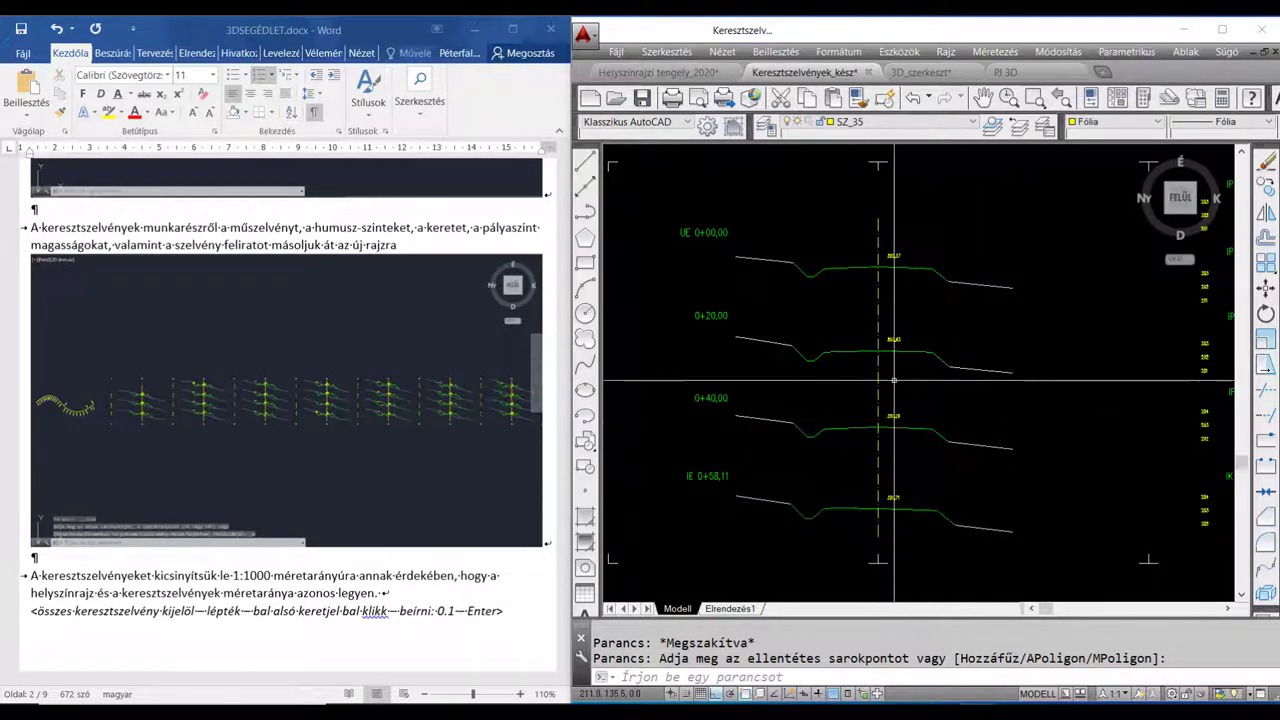
middle_click_drag(886, 346, 894, 346)
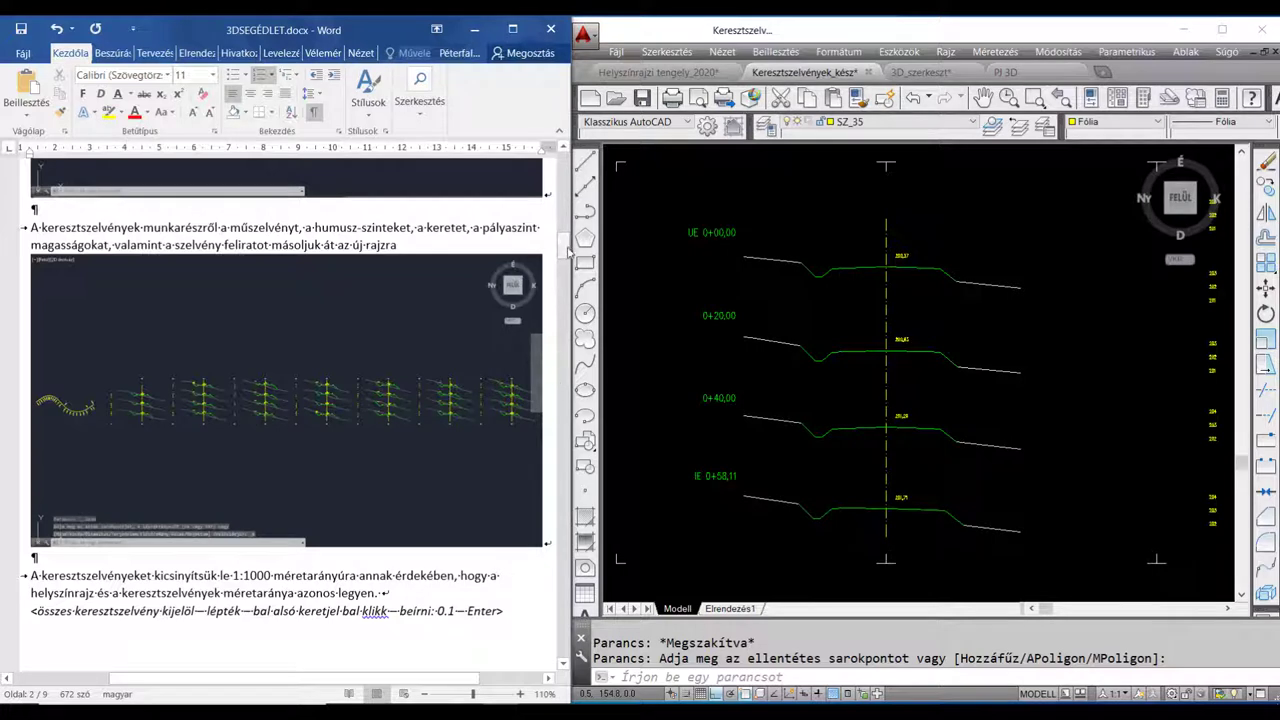
left_click_drag(566, 254, 566, 260)
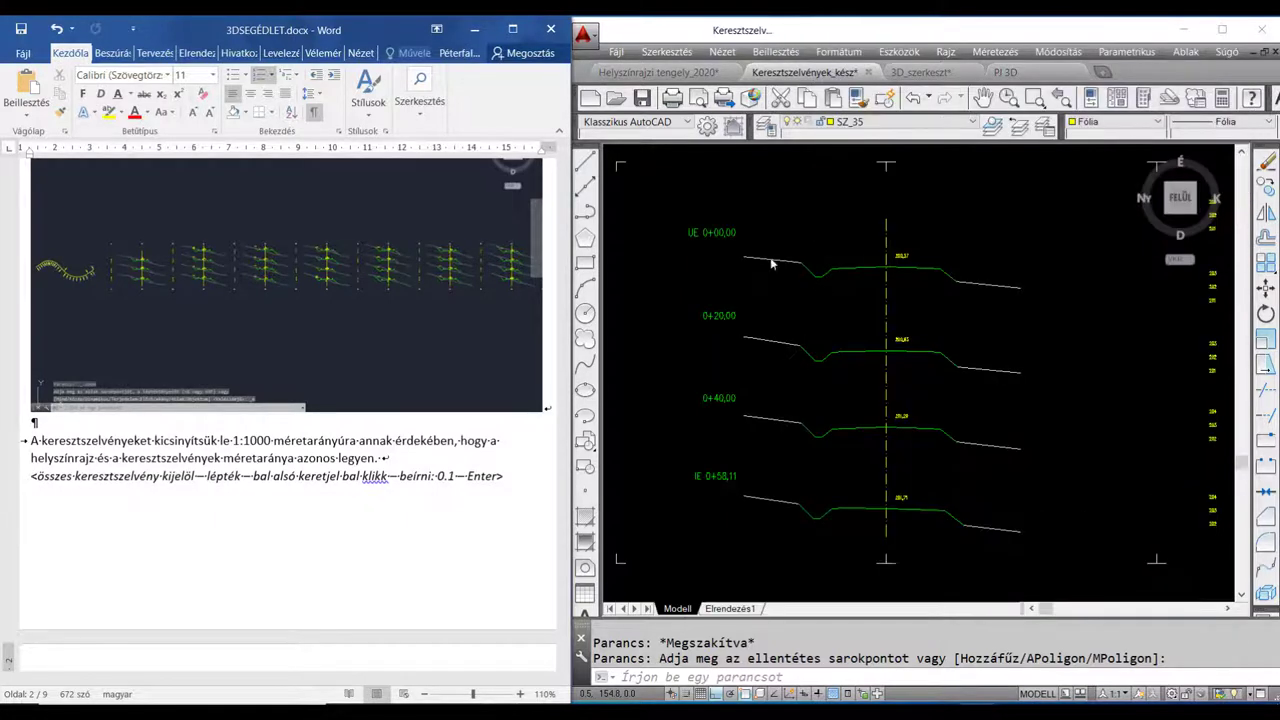
left_click(660, 201)
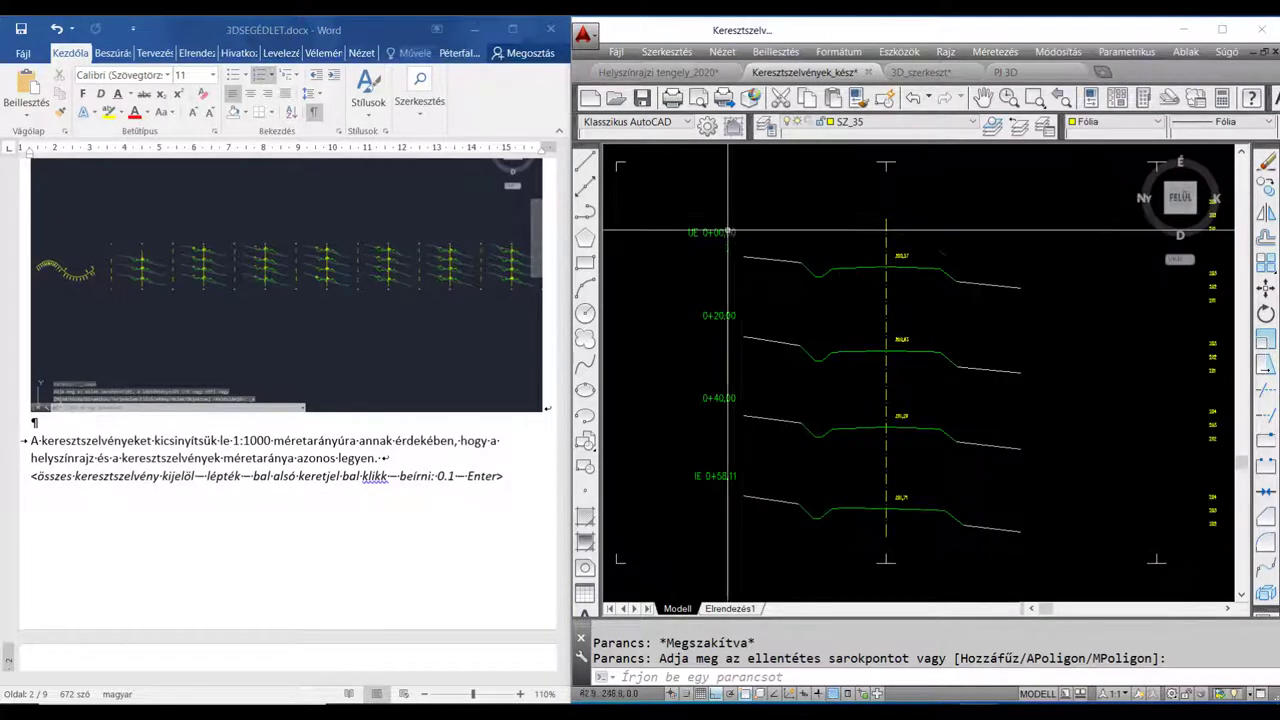
Window-select all 69 cross-section objects and copy them with the frame's lower-left corner as base
scroll(740, 510, "down", 2)
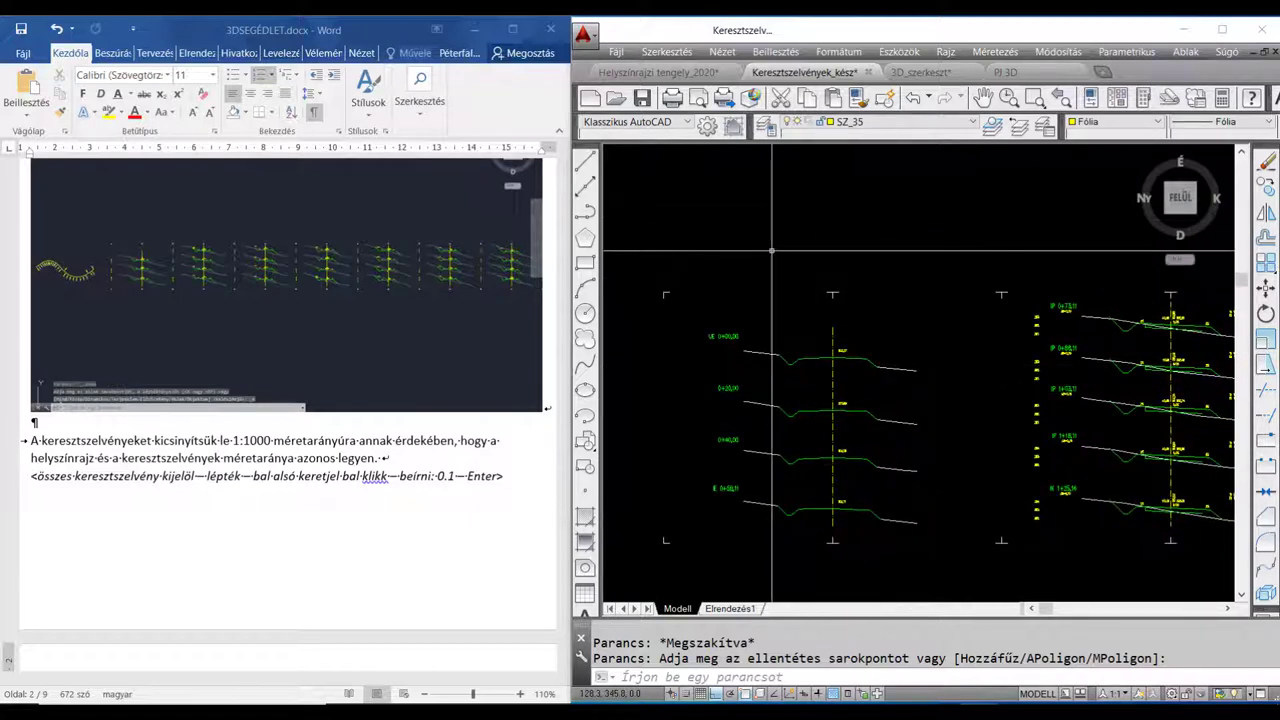
key("ctrl+shift+c")
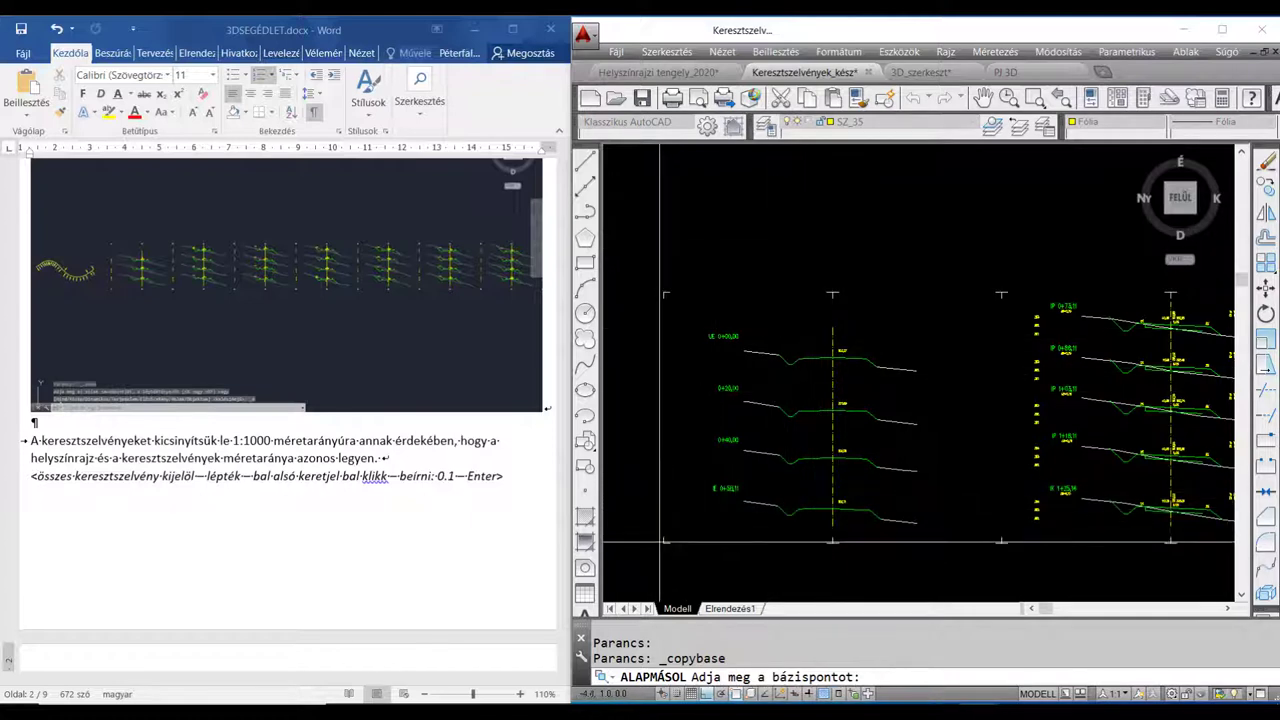
left_click(661, 541)
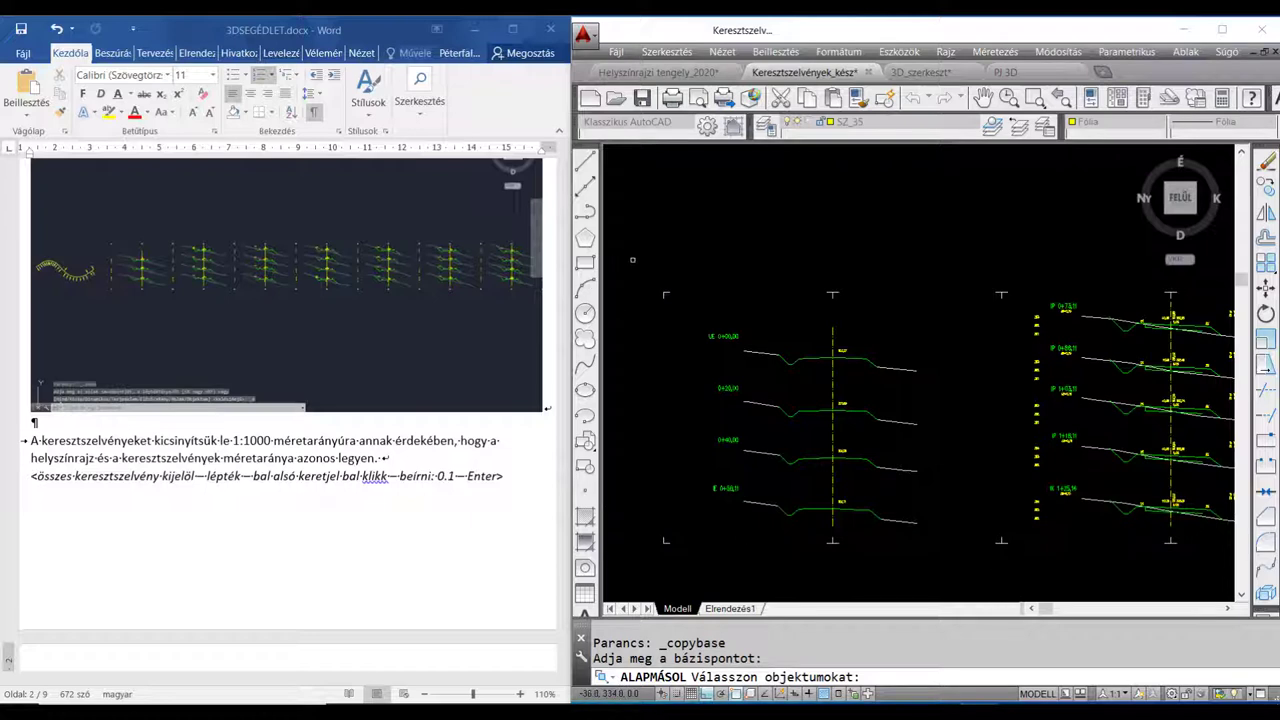
left_click(1005, 560)
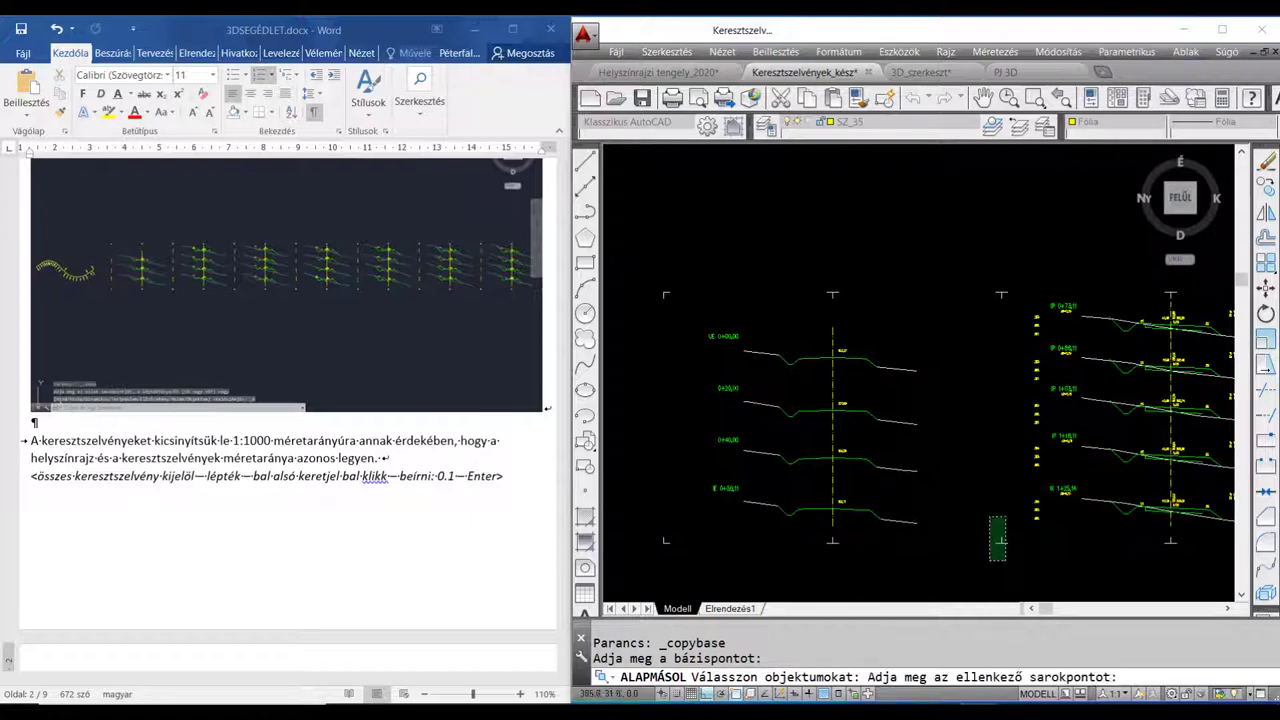
left_click(944, 275)
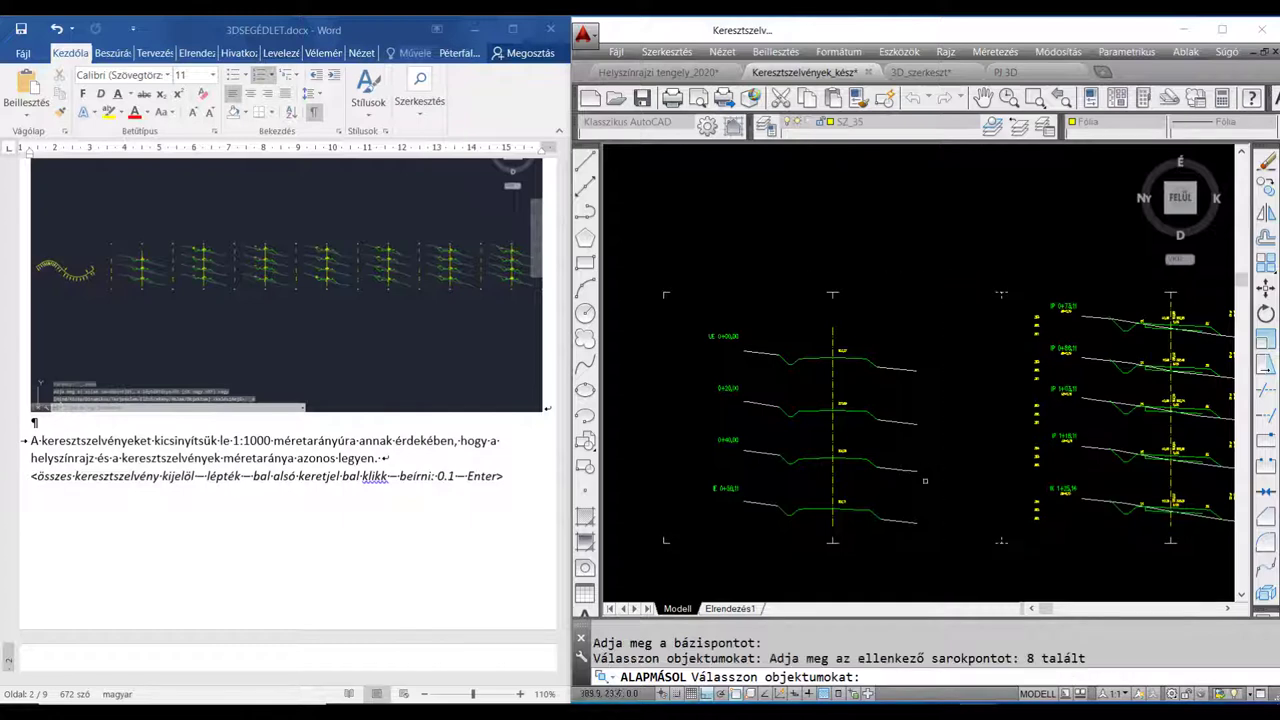
left_click(932, 557)
left_click(628, 258)
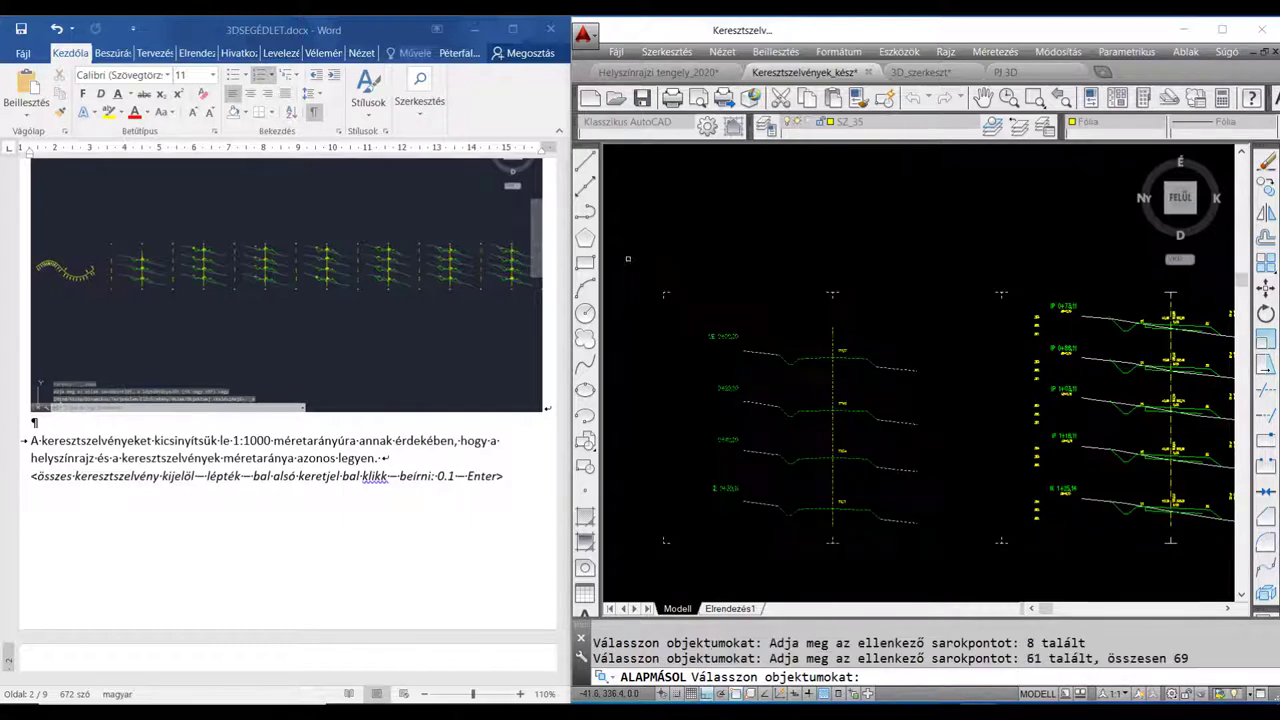
key("Return")
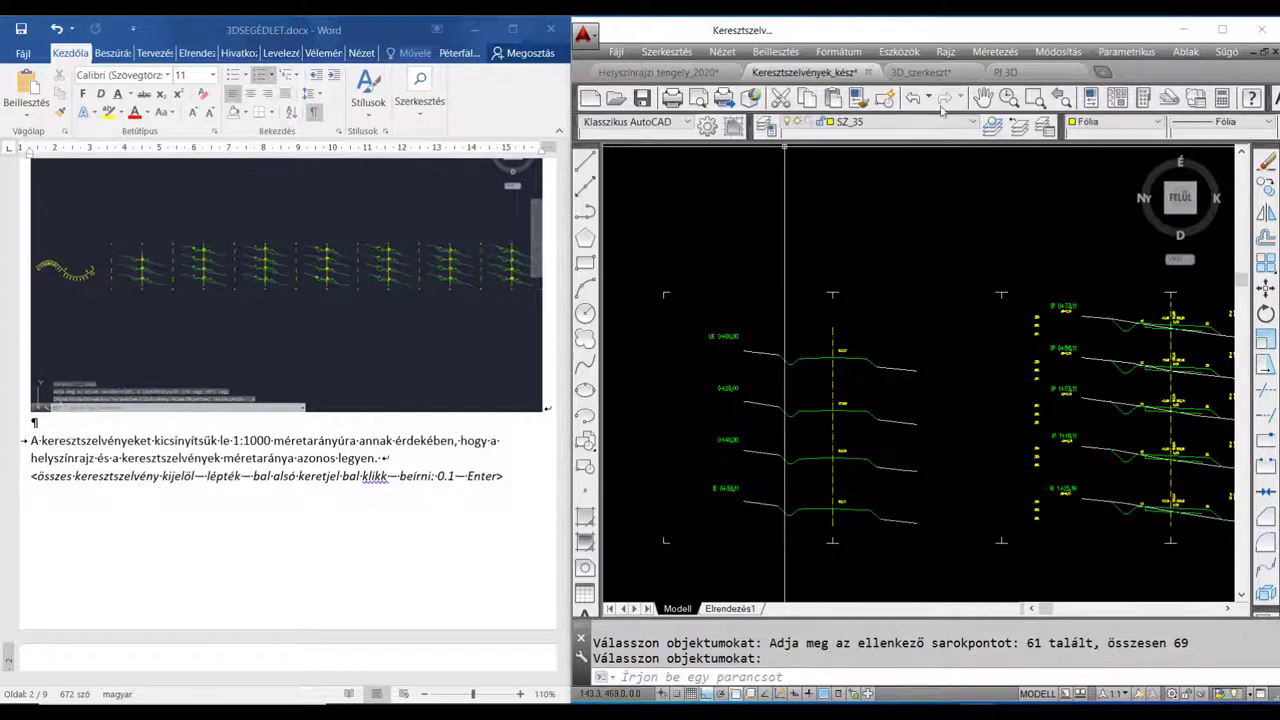
In PJ 3D, paste the cross-sections into open space above the yellow alignment
left_click(1003, 74)
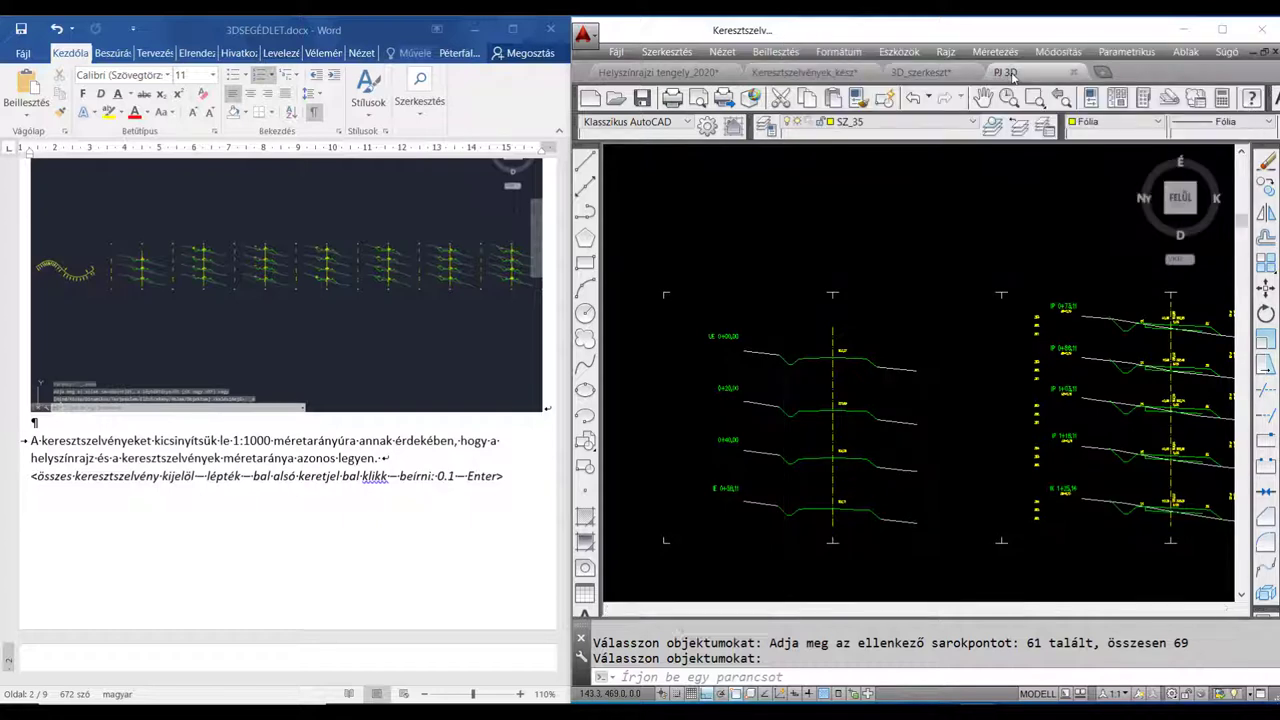
middle_click_drag(814, 206, 850, 307)
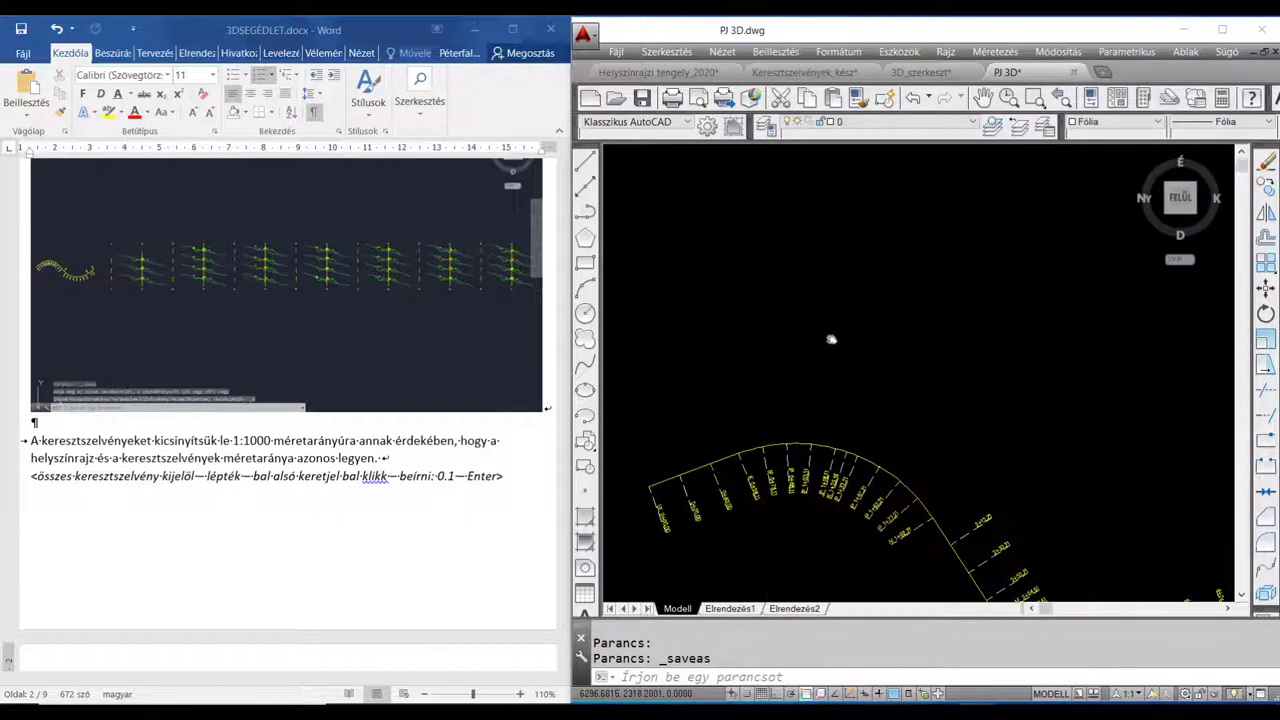
key("ctrl+shift+v")
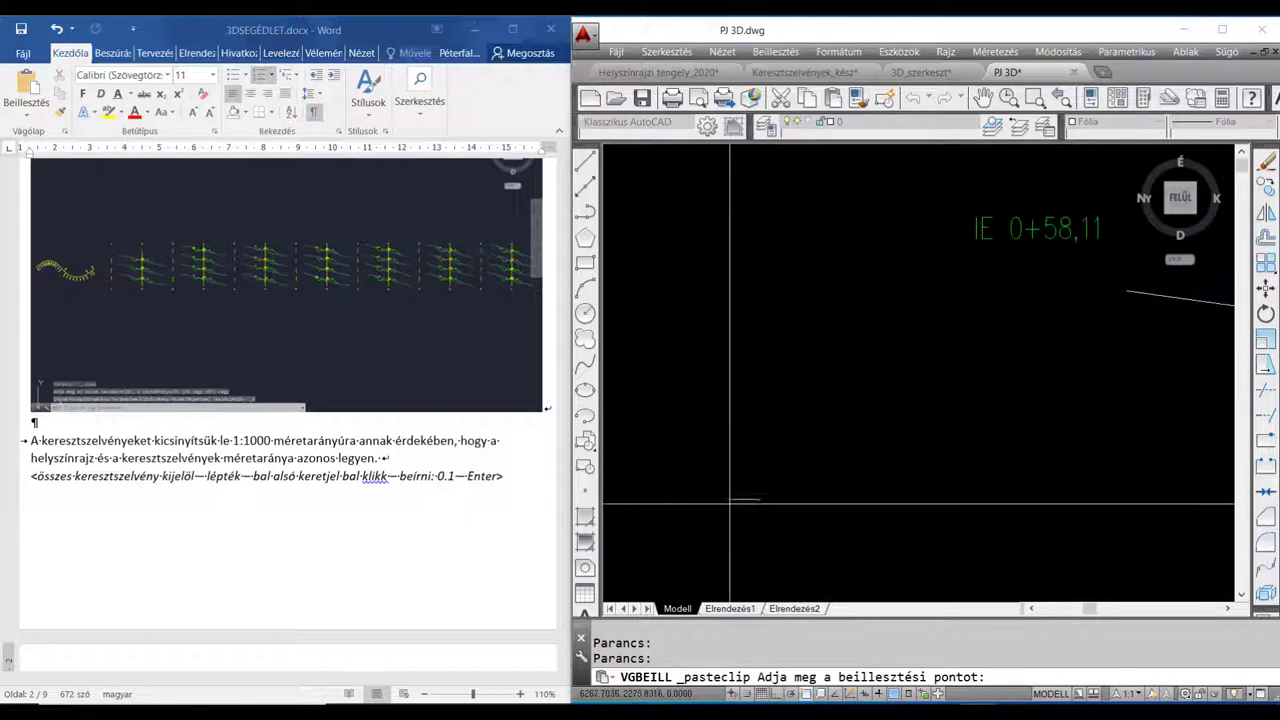
scroll(841, 462, "down", 2)
scroll(841, 462, "down", 2)
scroll(841, 462, "down", 1)
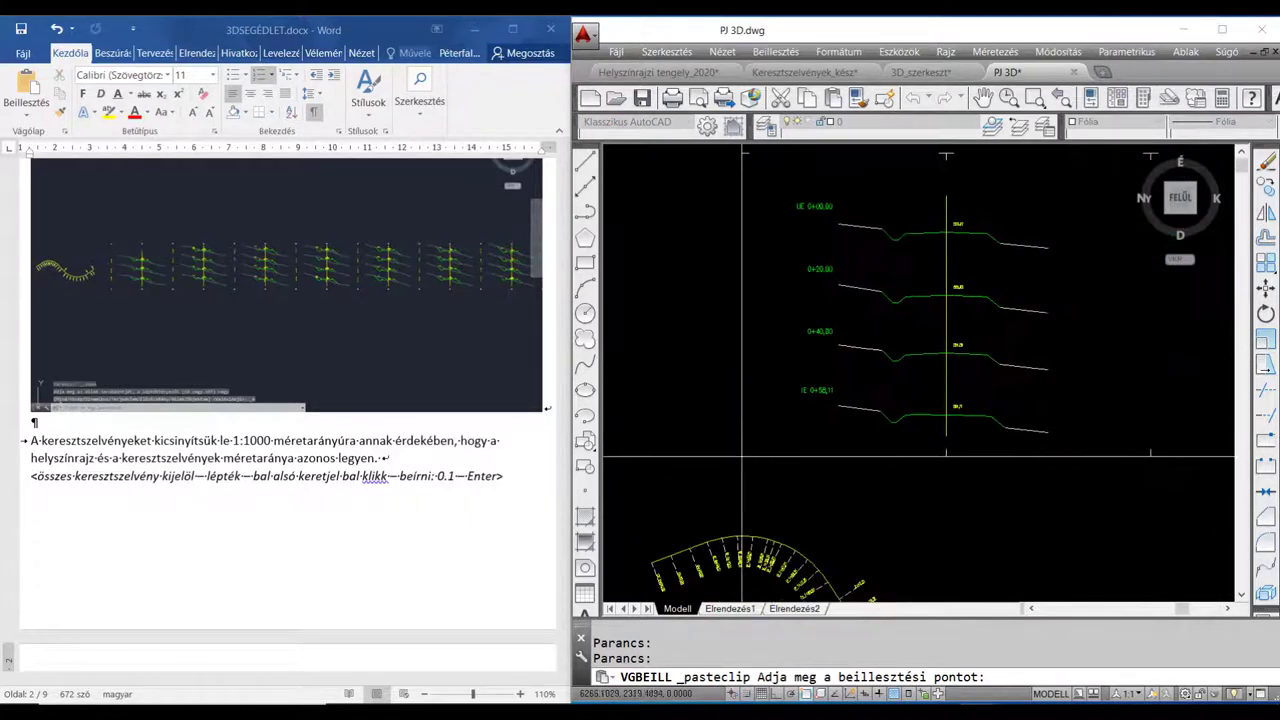
left_click(637, 463)
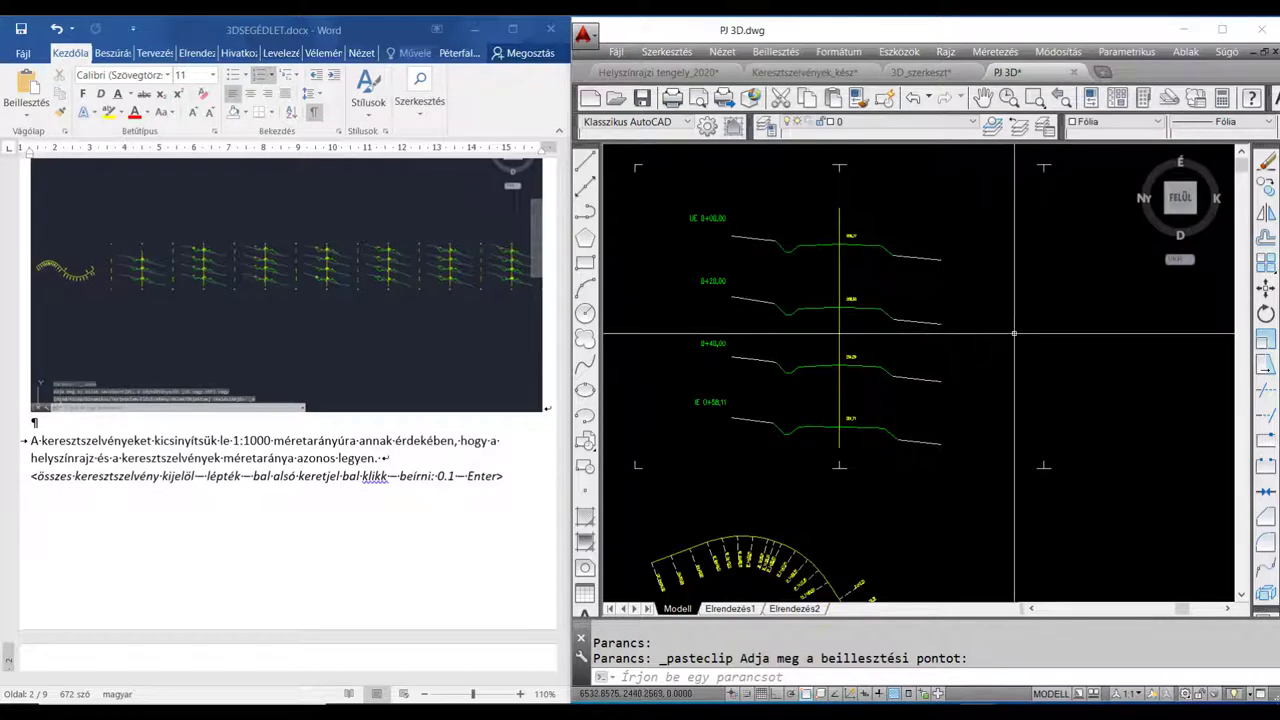
middle_click_drag(1008, 341, 1020, 360)
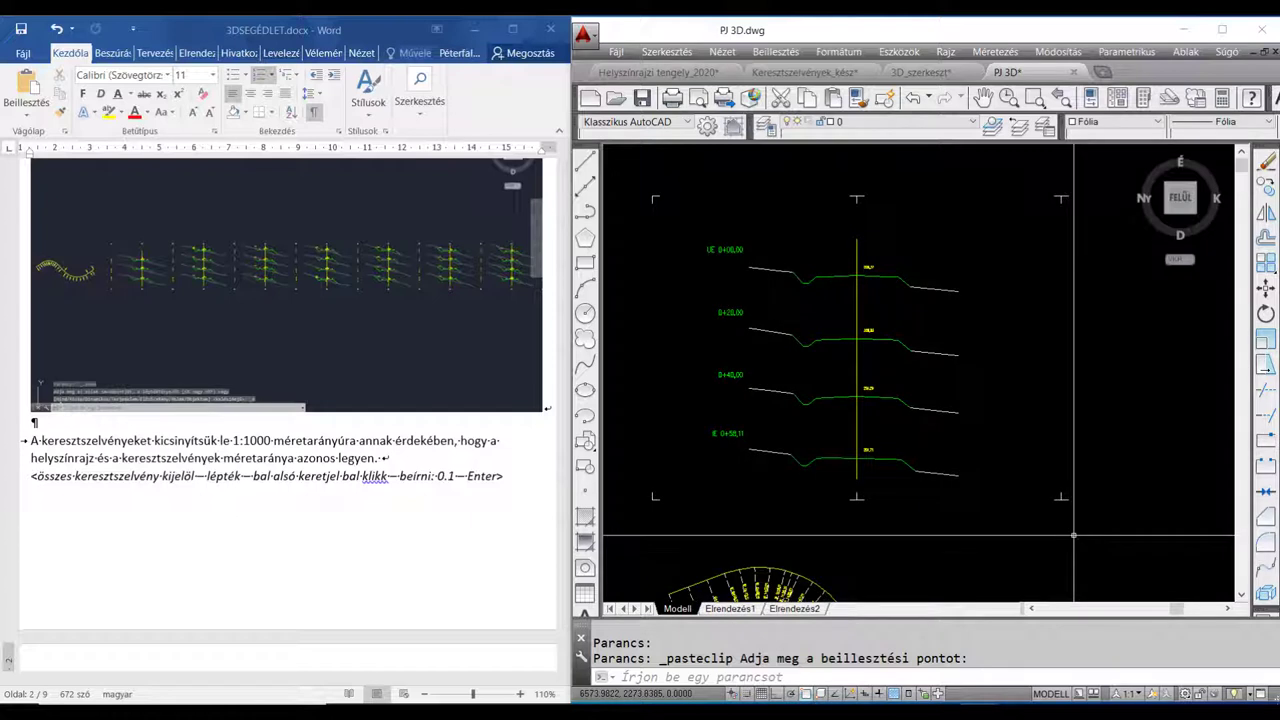
Scale all 69 cross-section objects by a factor of 0.1
type("lété")
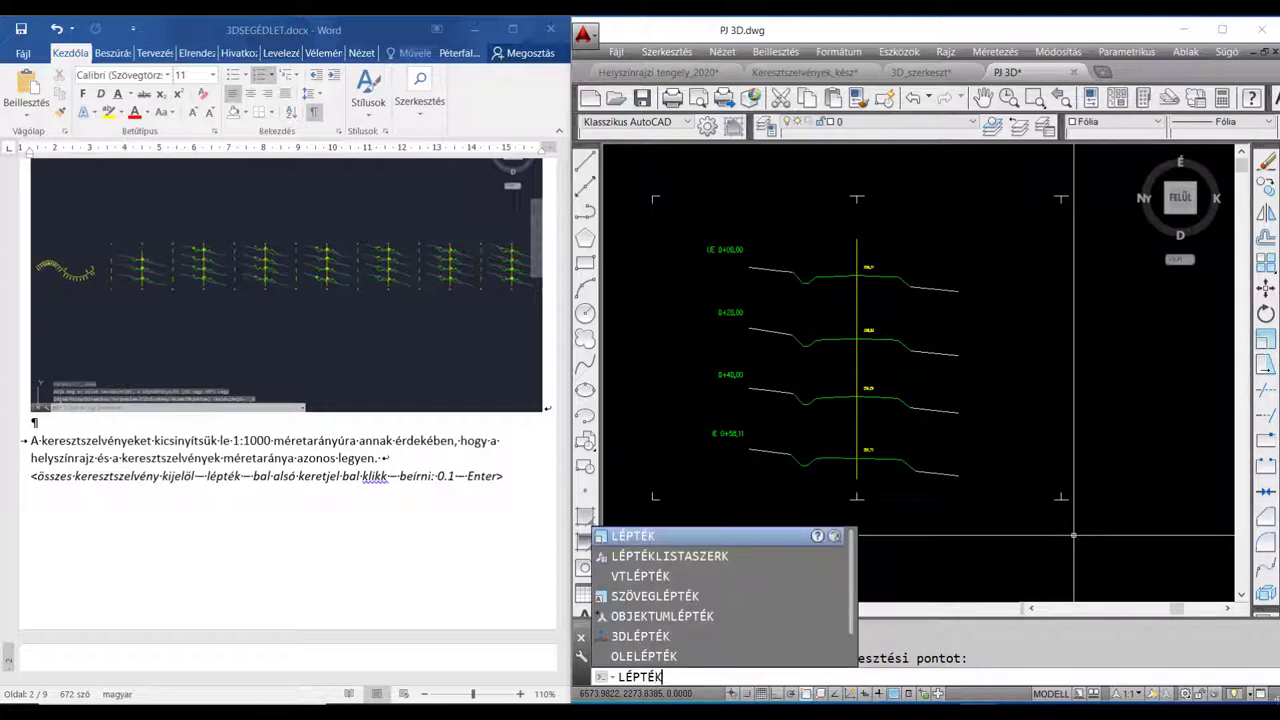
key("Return")
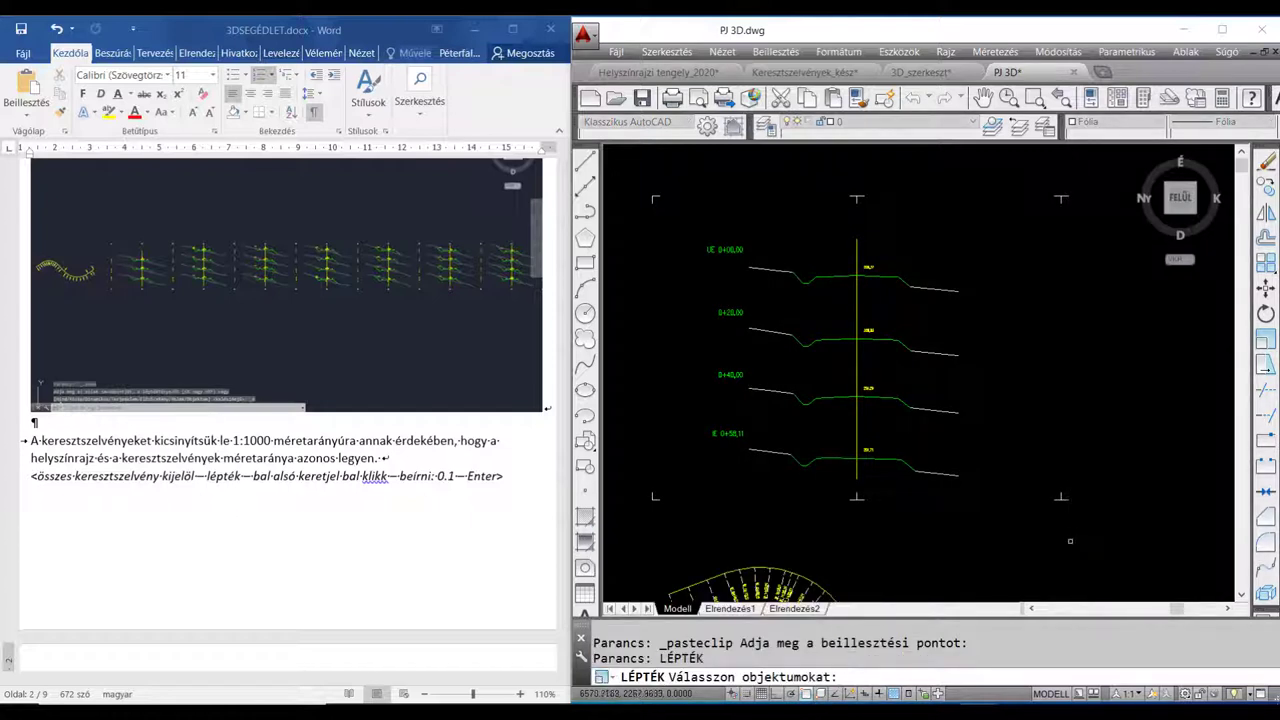
left_click(1087, 527)
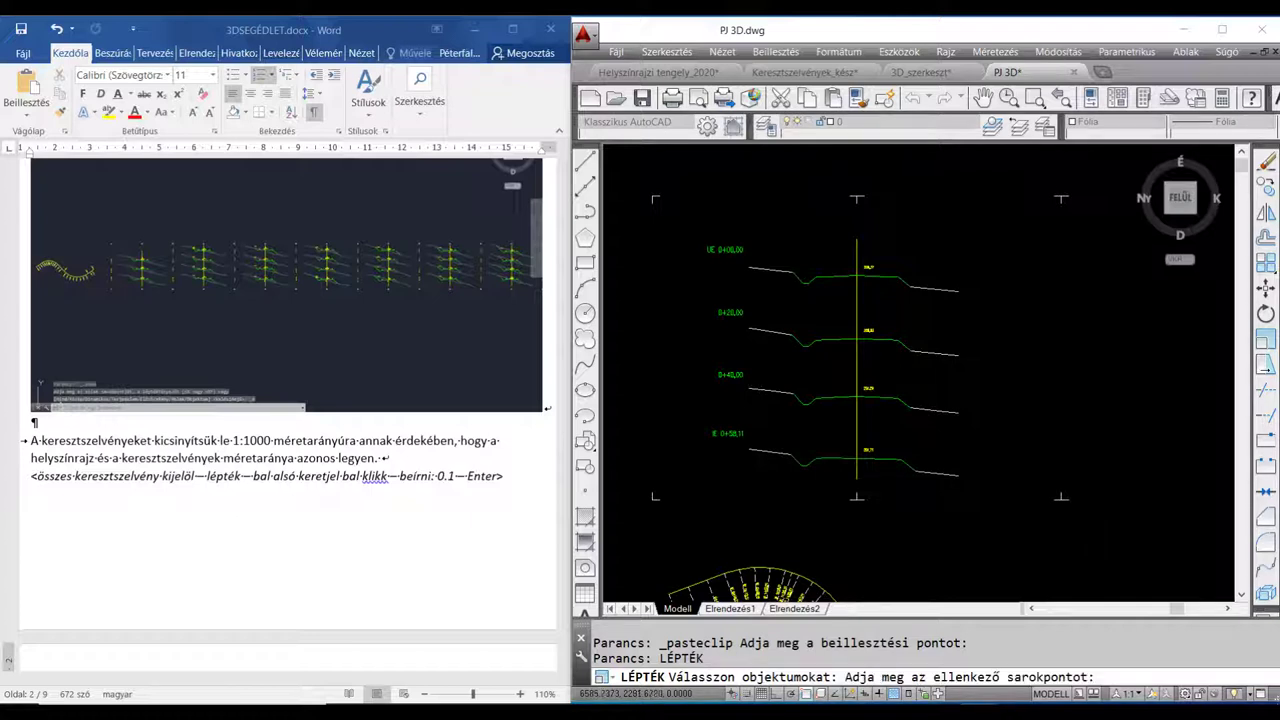
left_click(632, 161)
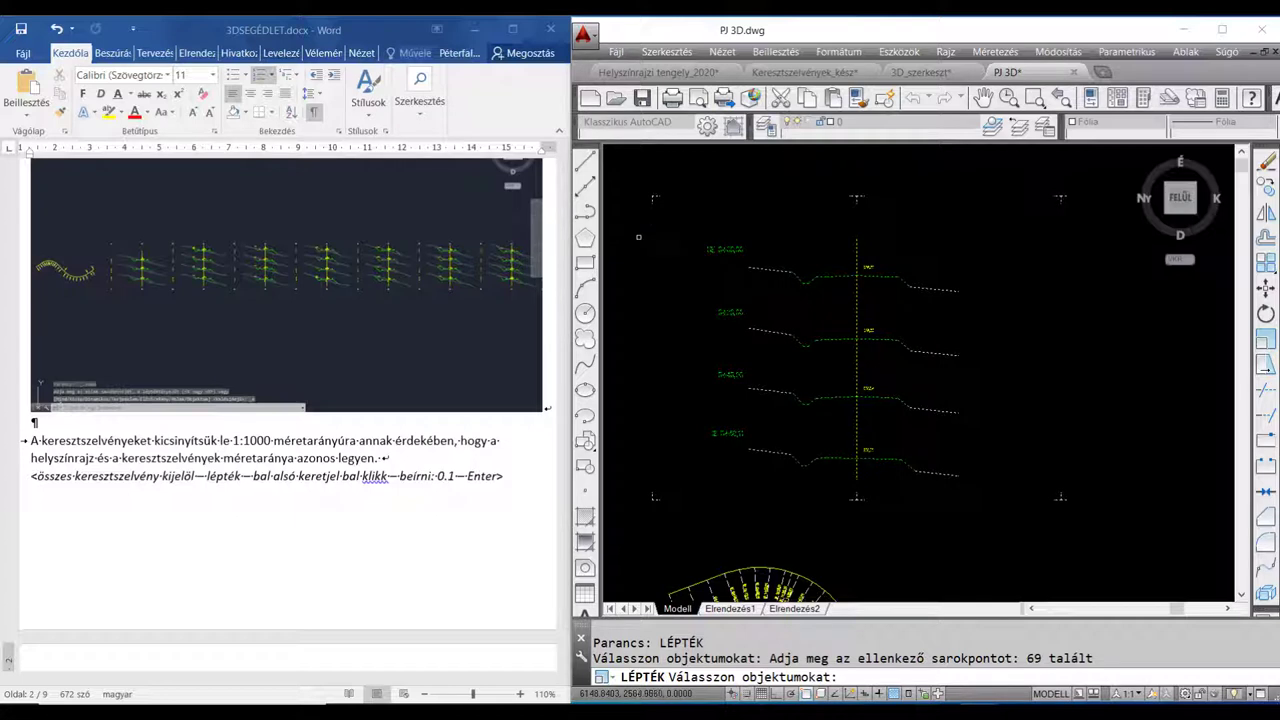
key("Return")
left_click(886, 370)
type("0.1")
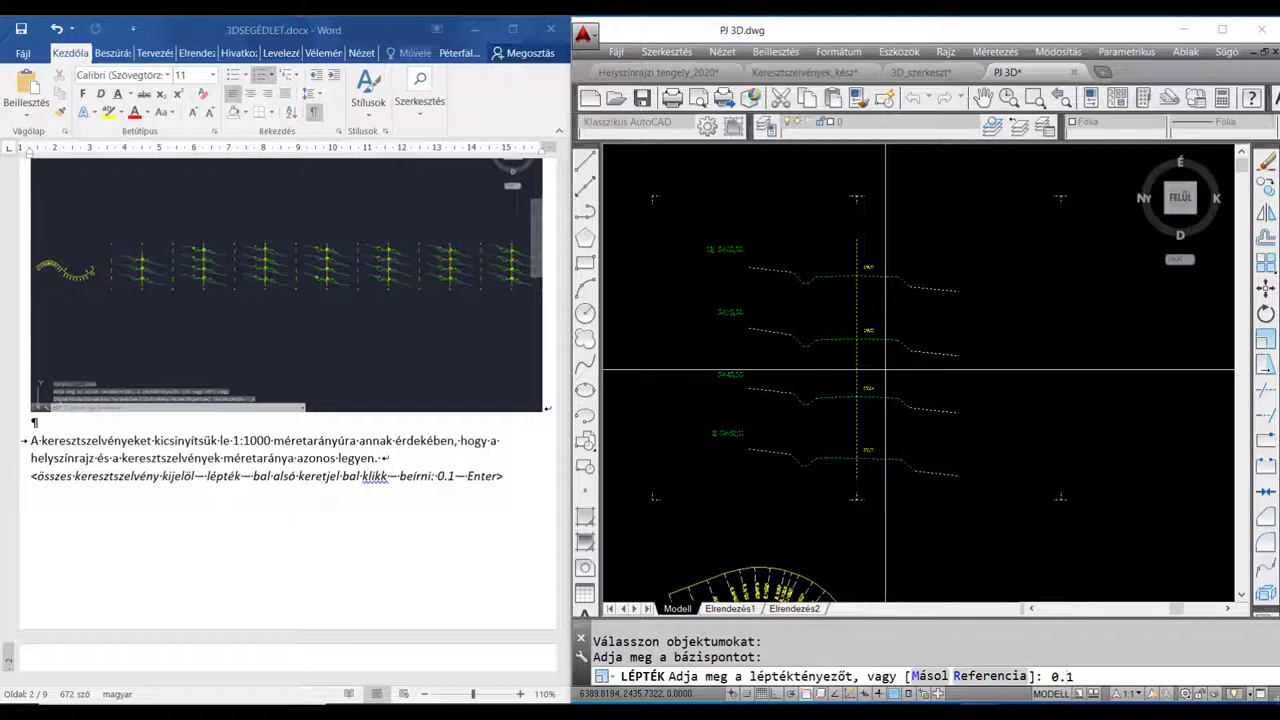
key("Return")
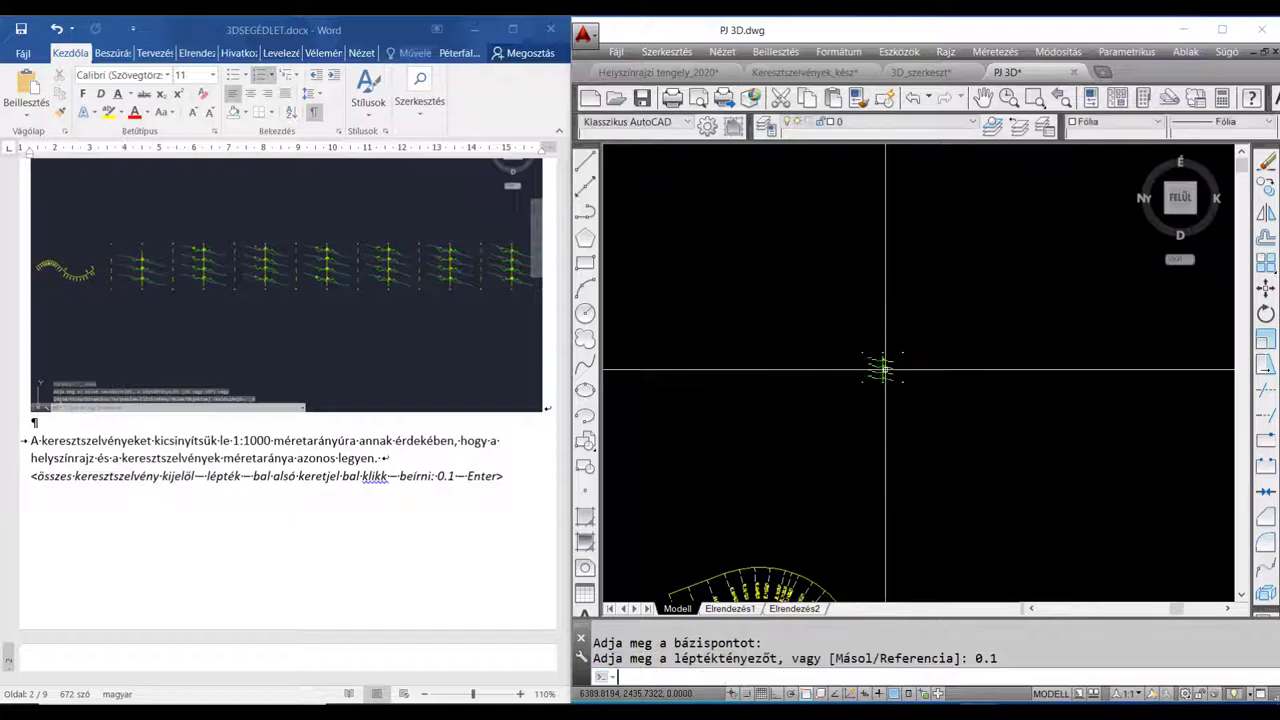
Move the shrunken cross-sections next to the curved site-plan alignment
type("mo")
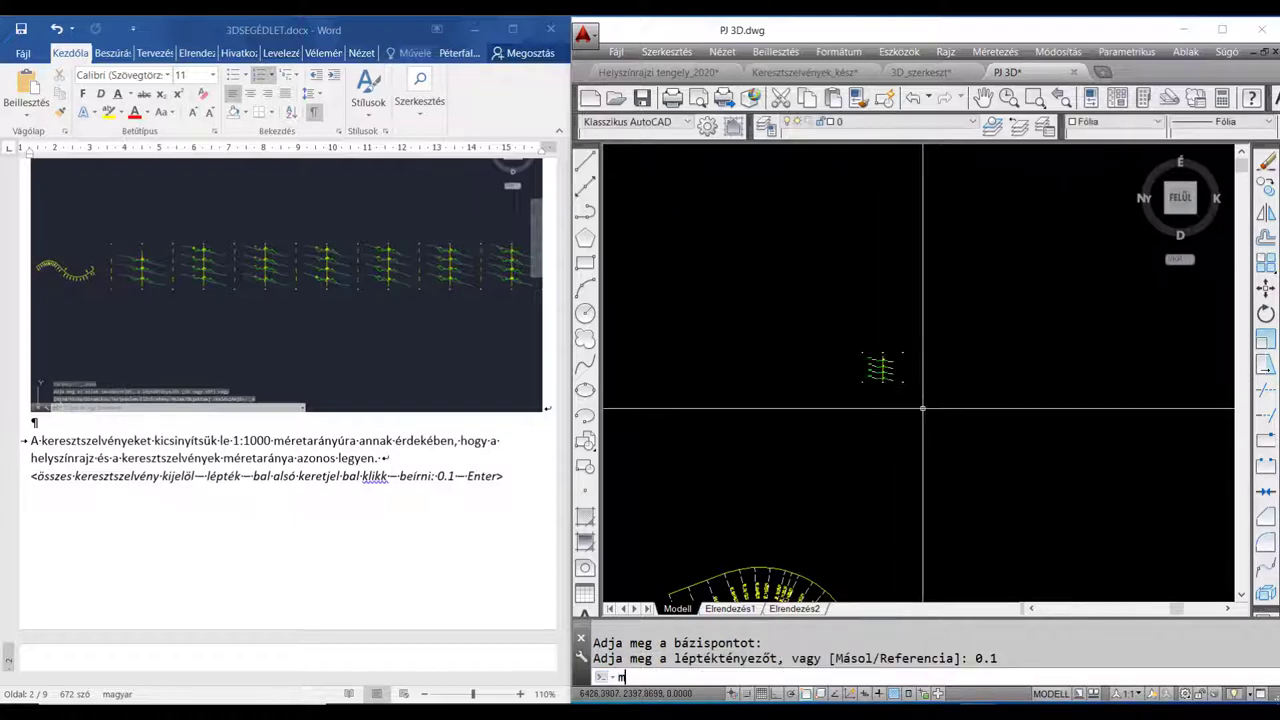
key("Return")
left_click(925, 414)
left_click(812, 306)
key("Return")
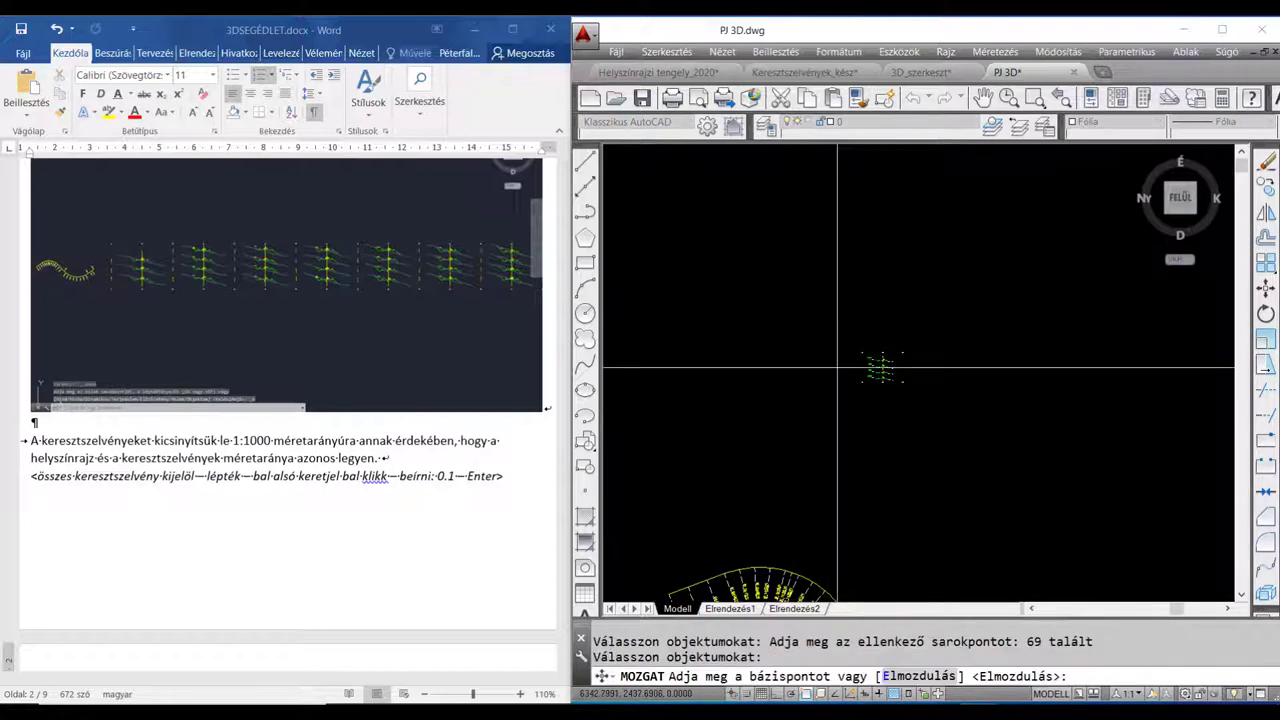
left_click(836, 368)
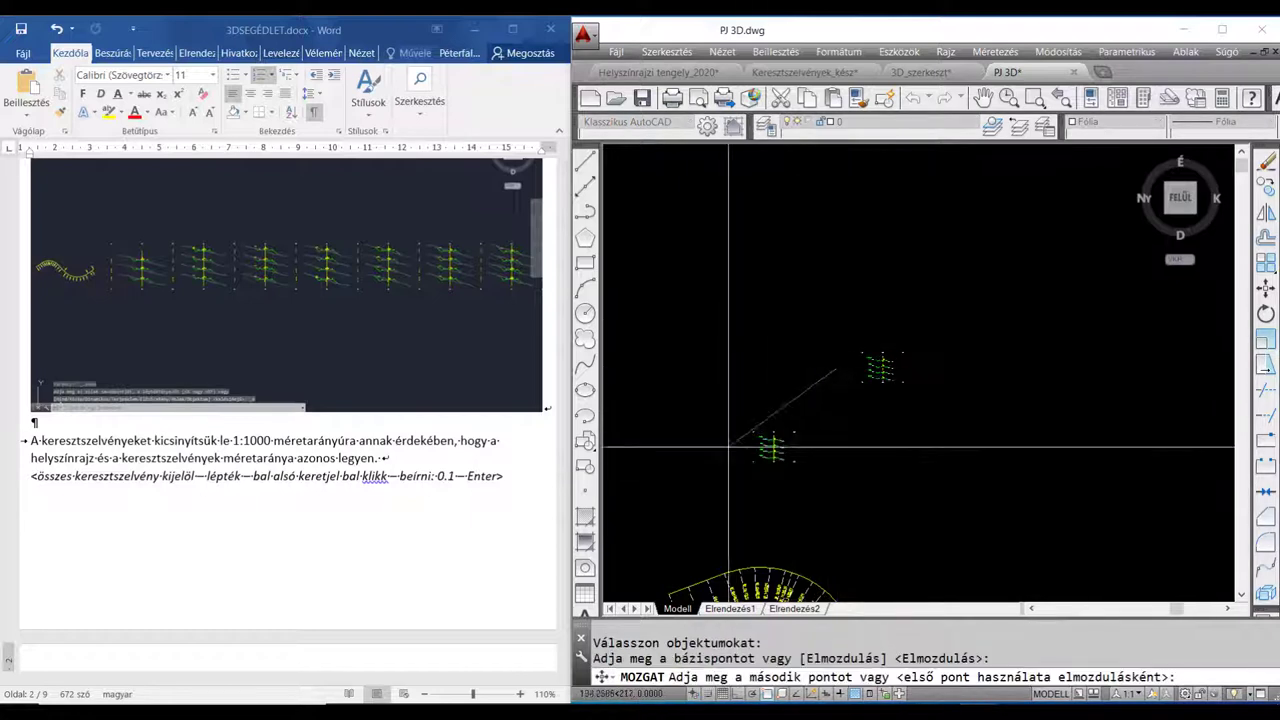
left_click(692, 530)
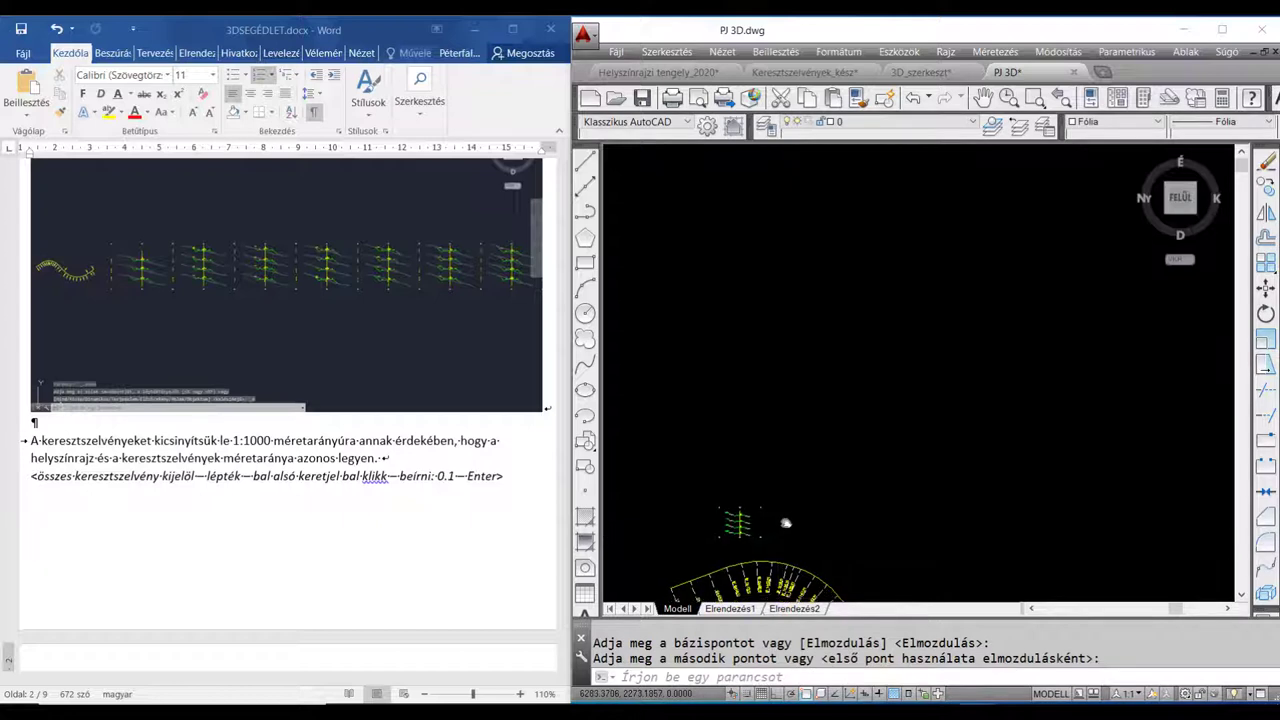
middle_click_drag(786, 523, 858, 353)
scroll(858, 353, "up", 3)
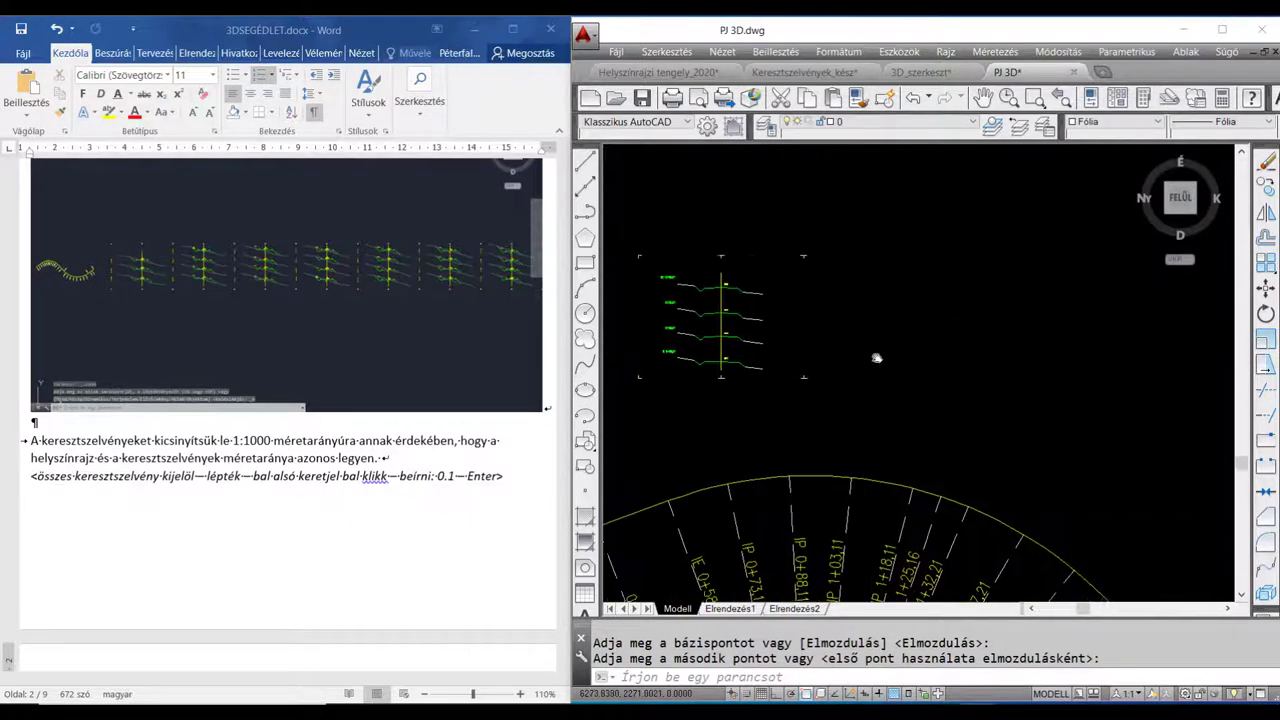
scroll(975, 350, "up", 2)
scroll(891, 371, "up", 1)
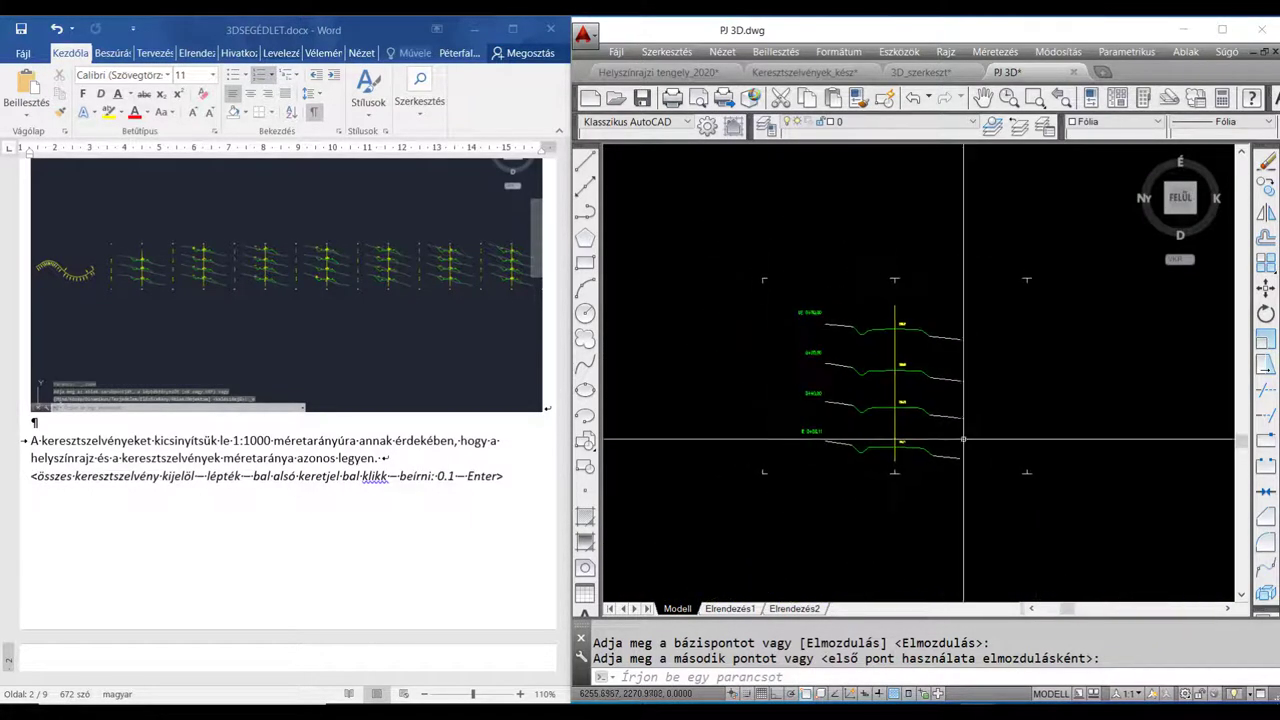
scroll(958, 418, "up", 2)
scroll(958, 418, "up", 2)
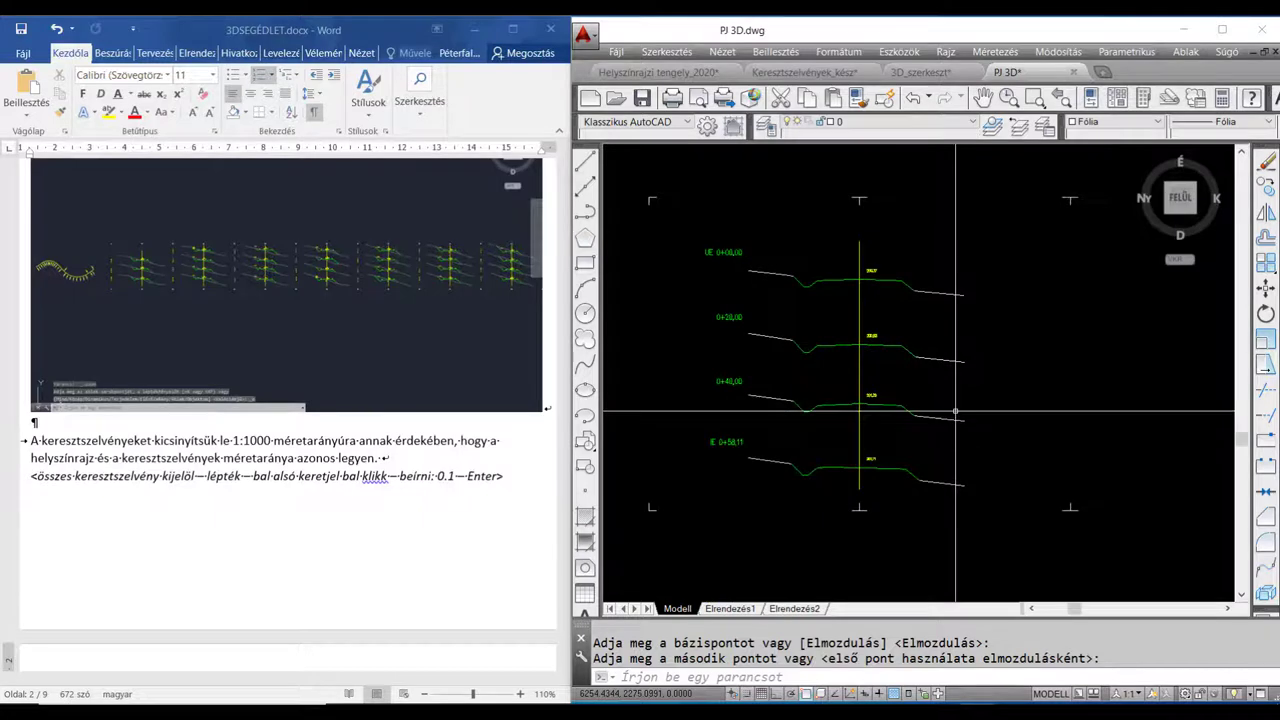
left_click(204, 455)
Scroll the guide down to the humus level line paragraph and its cross-section screenshot
scroll(234, 463, "down", 3)
scroll(234, 466, "down", 2)
scroll(234, 468, "down", 2)
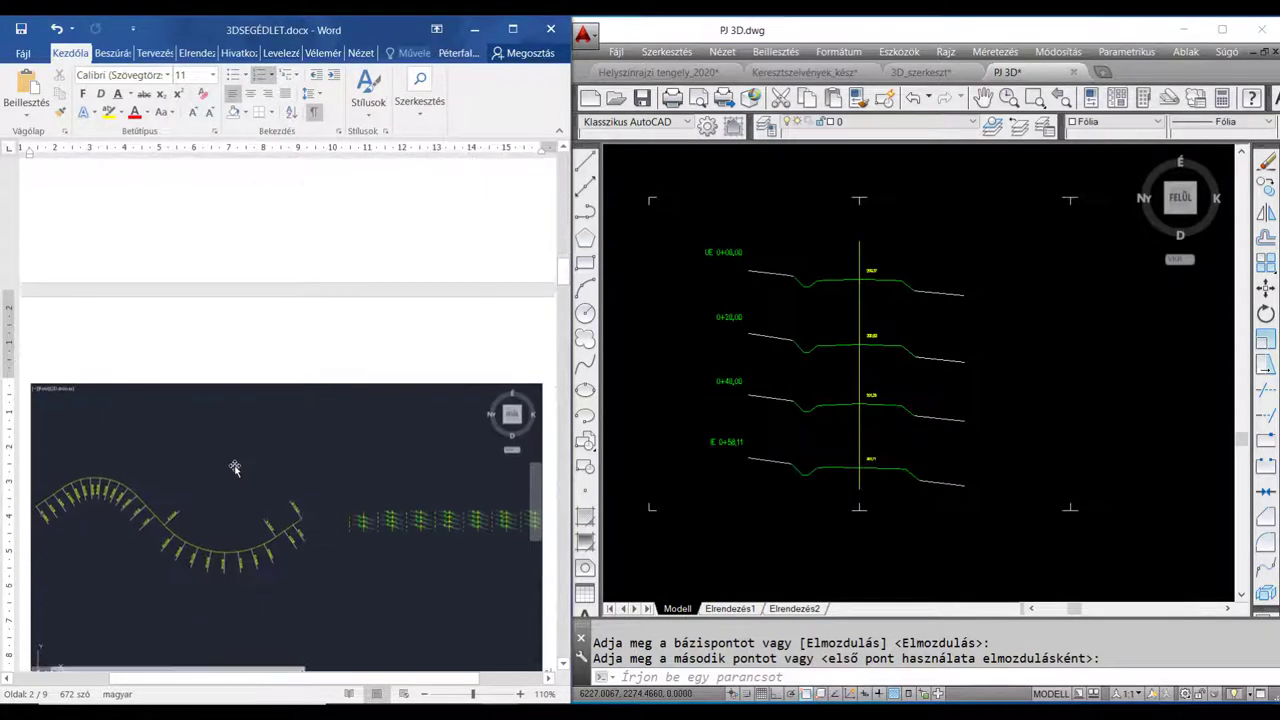
scroll(234, 468, "down", 1)
scroll(234, 468, "down", 1)
scroll(234, 468, "down", 1)
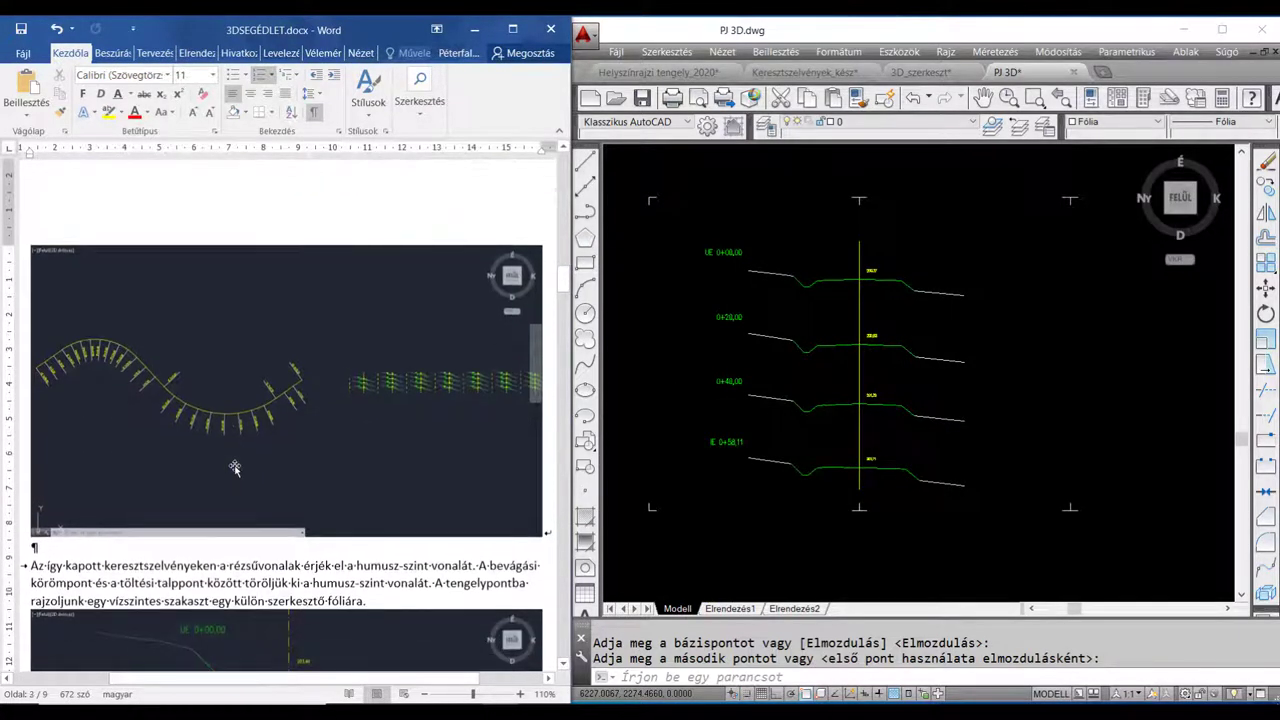
scroll(234, 468, "down", 2)
scroll(234, 468, "down", 1)
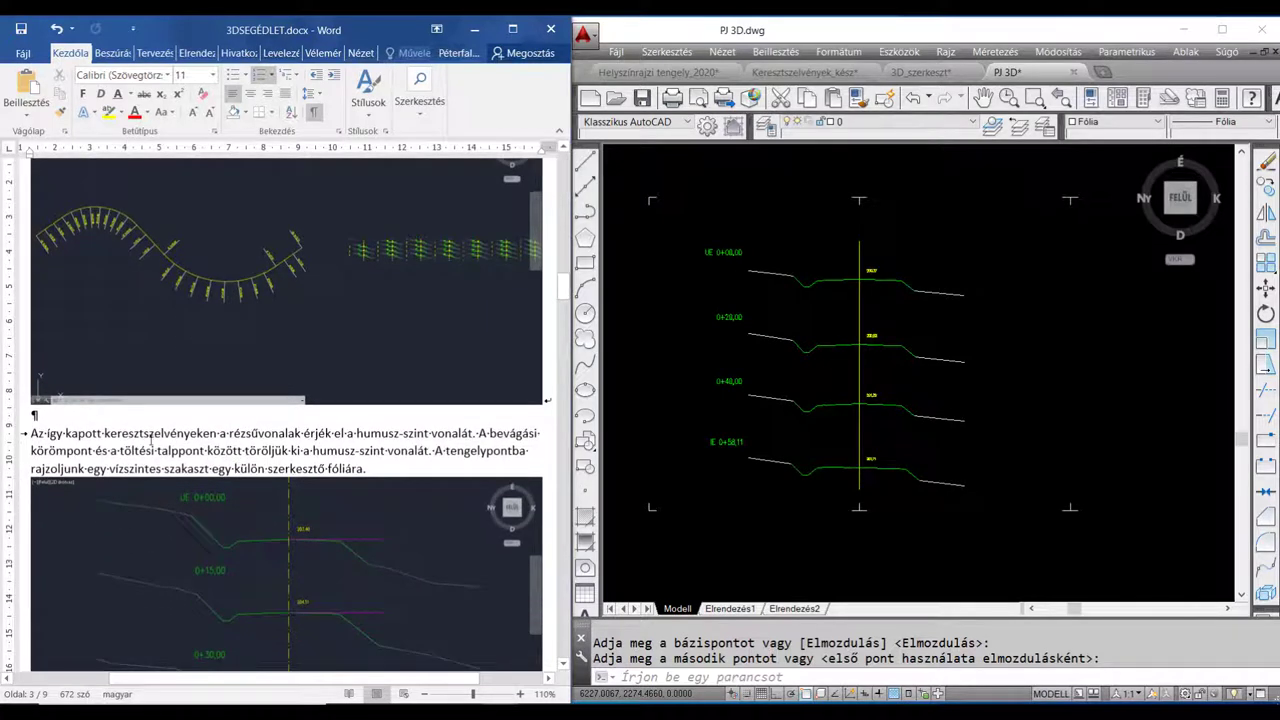
scroll(274, 450, "down", 1)
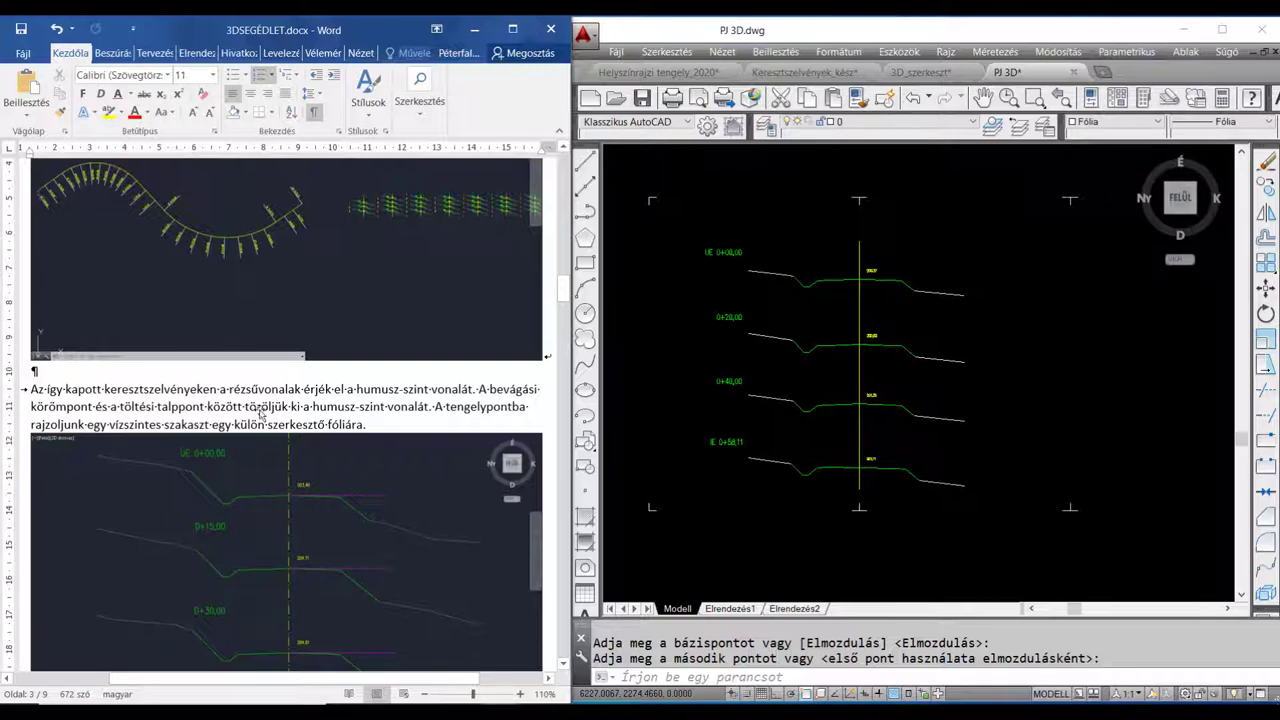
scroll(262, 420, "down", 1)
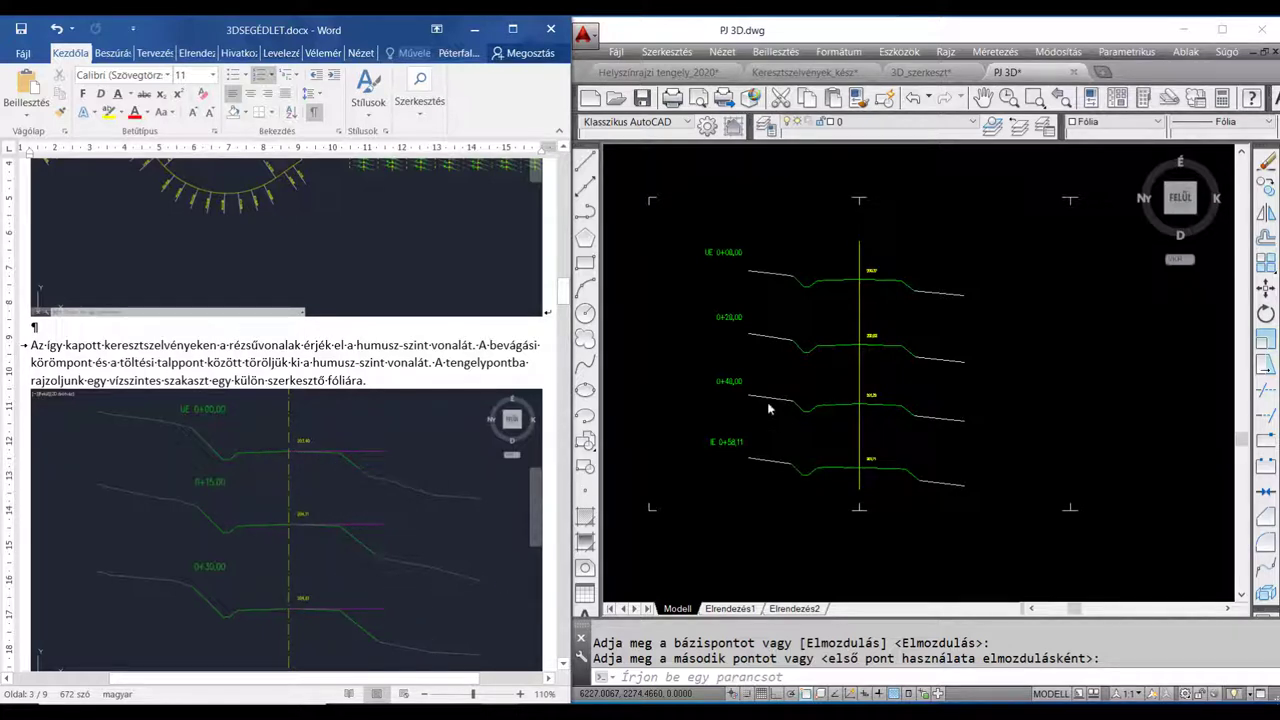
left_click(766, 235)
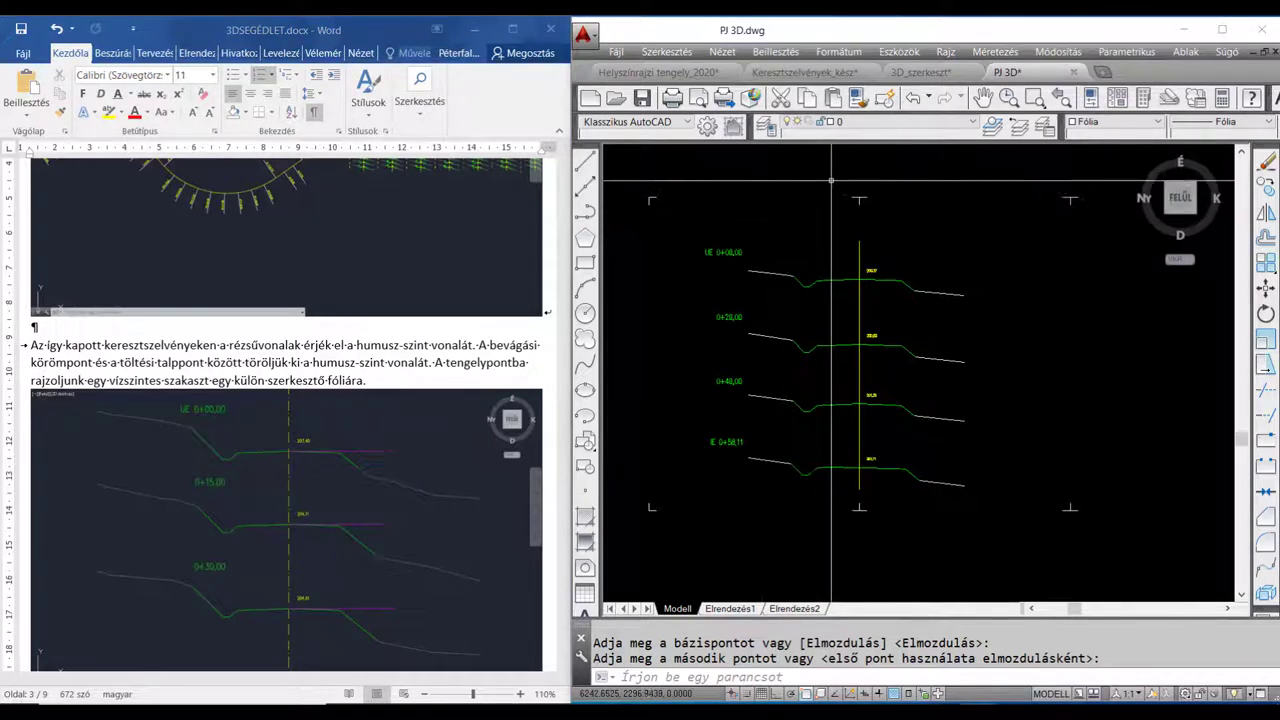
Add a new magenta layer named Szerkeszt
left_click(765, 128)
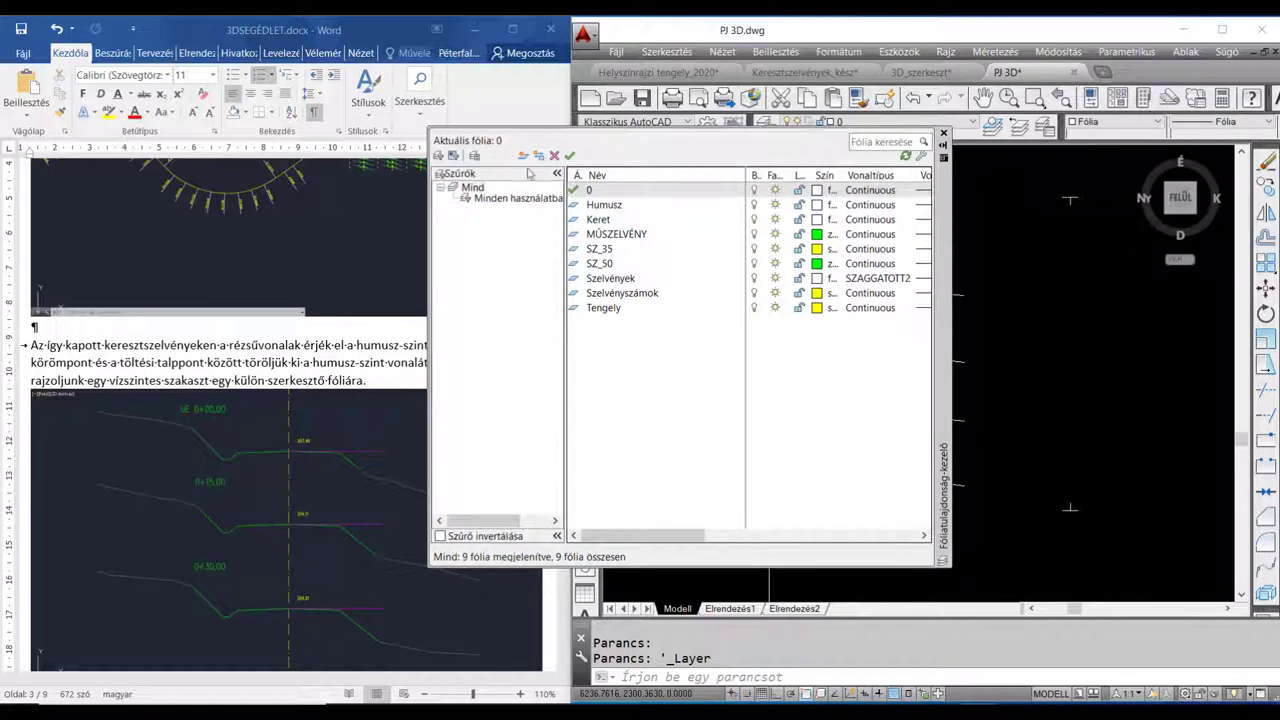
left_click(522, 156)
type("Szerkeszt")
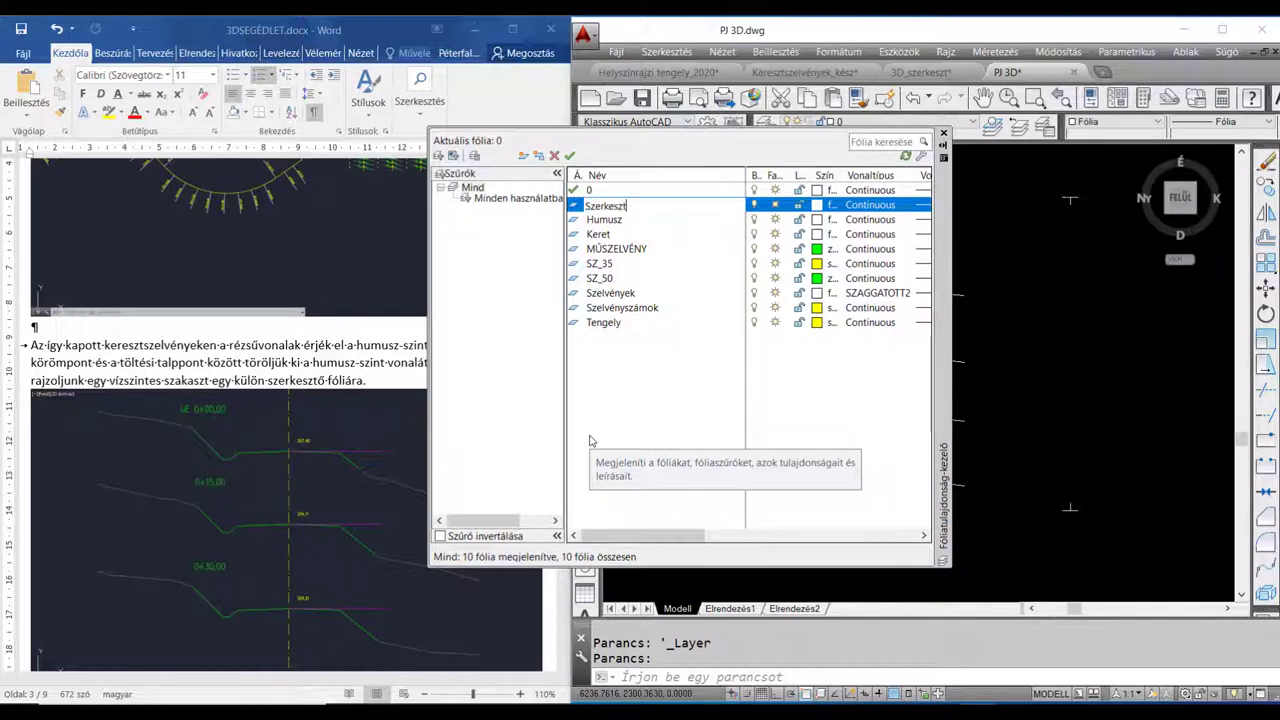
left_click(818, 205)
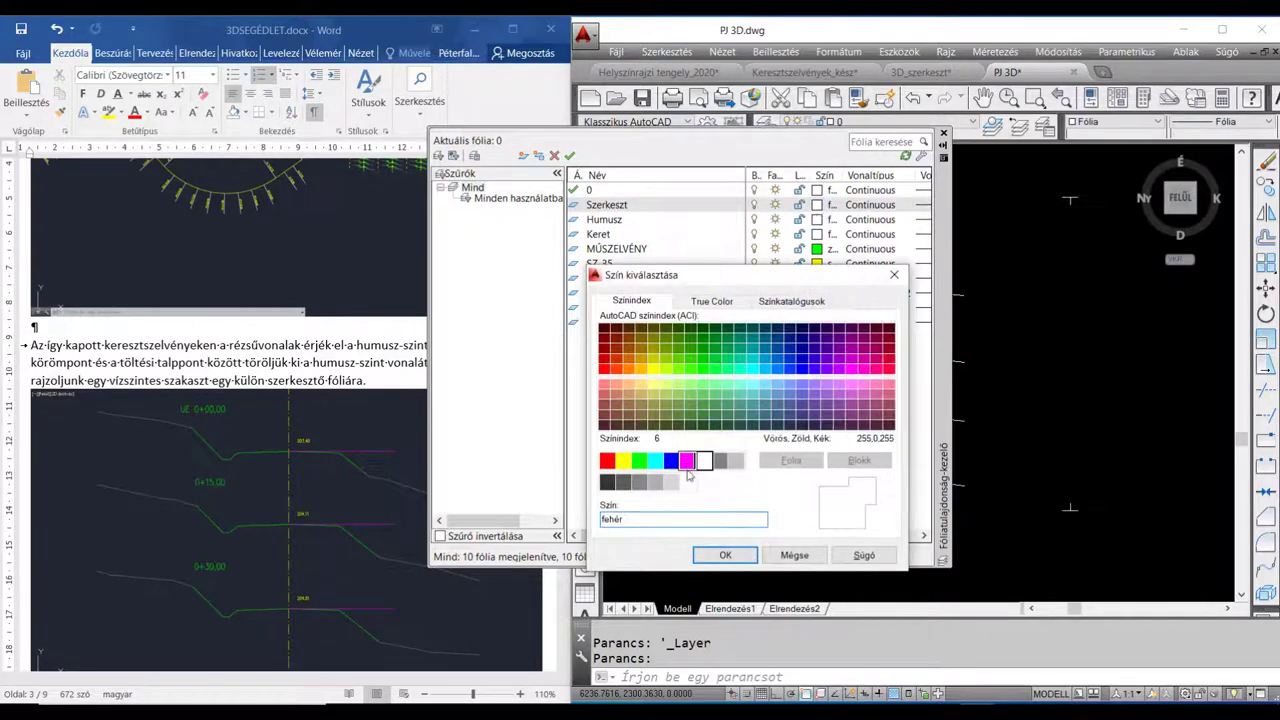
left_click(687, 460)
left_click(725, 555)
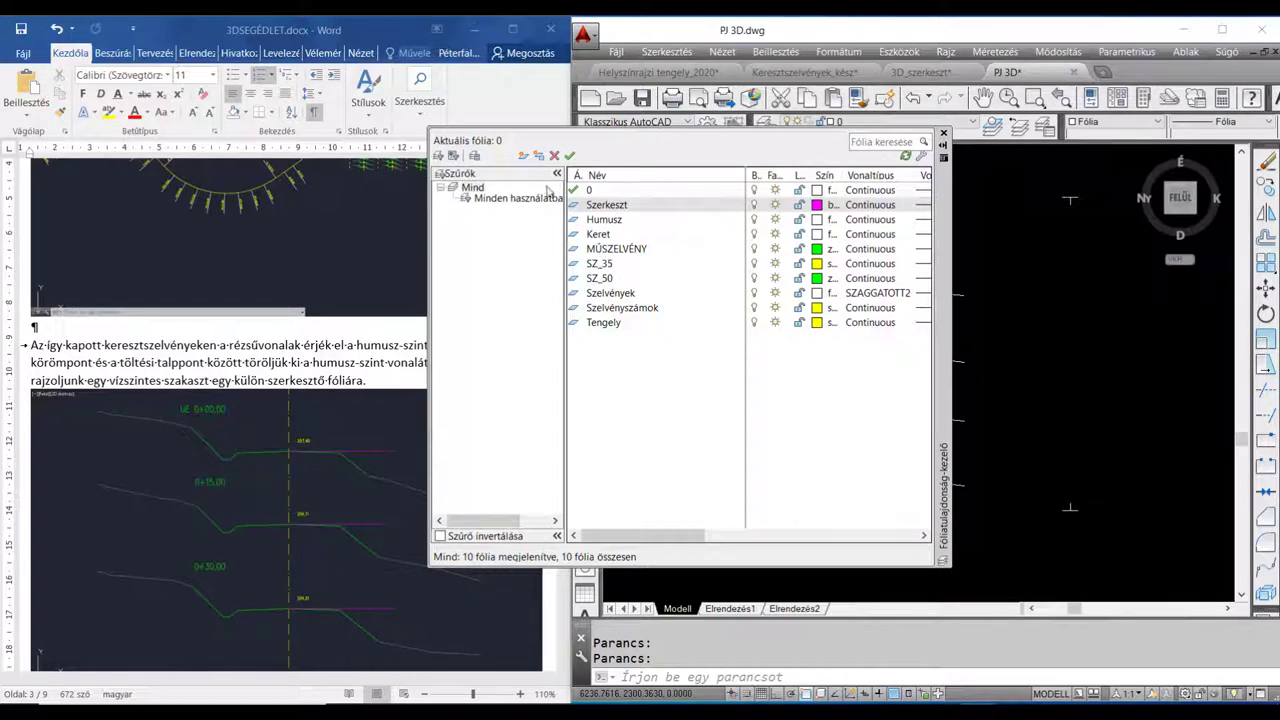
Add a new white layer named 3D KSZ
left_click(525, 157)
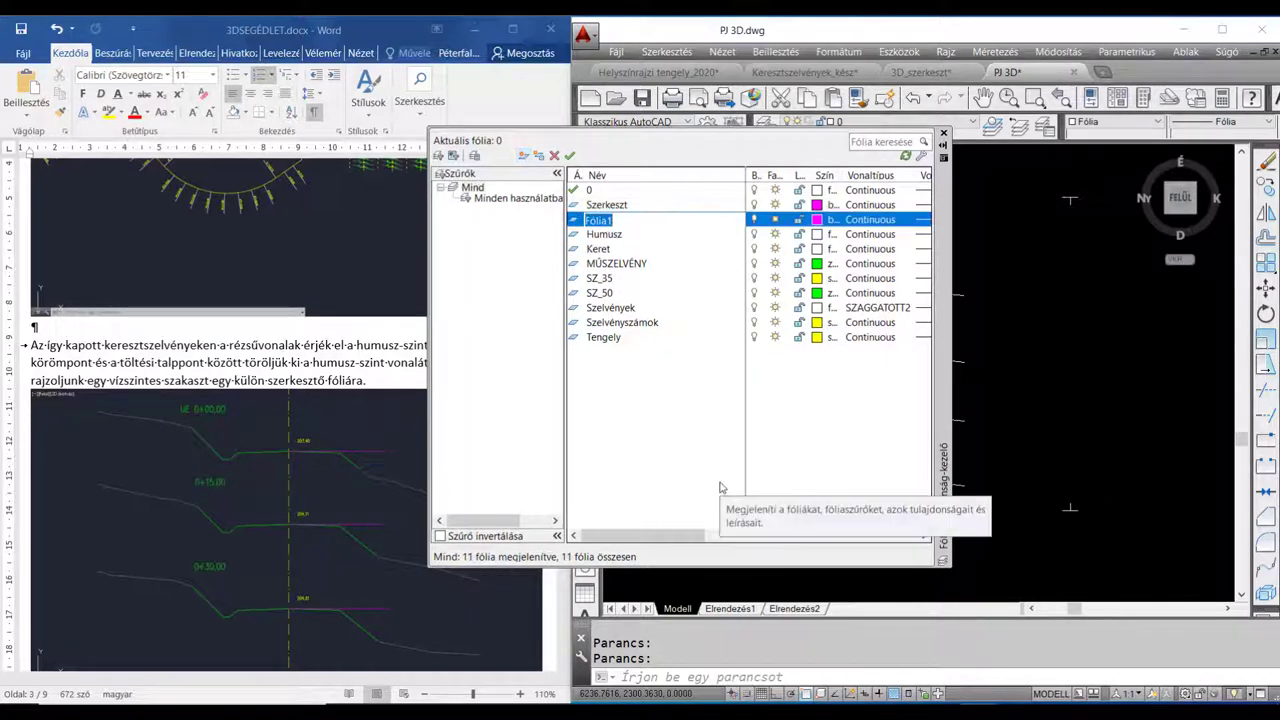
type("3D KSZ")
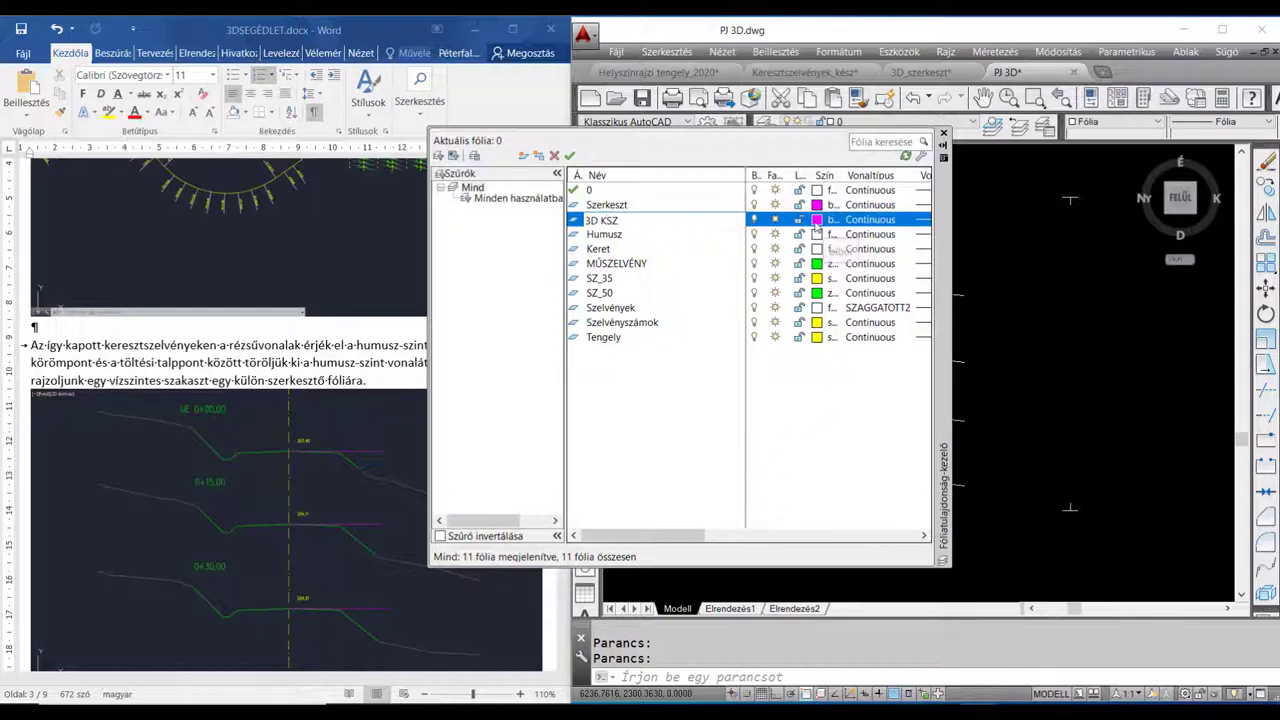
left_click(818, 219)
left_click(703, 460)
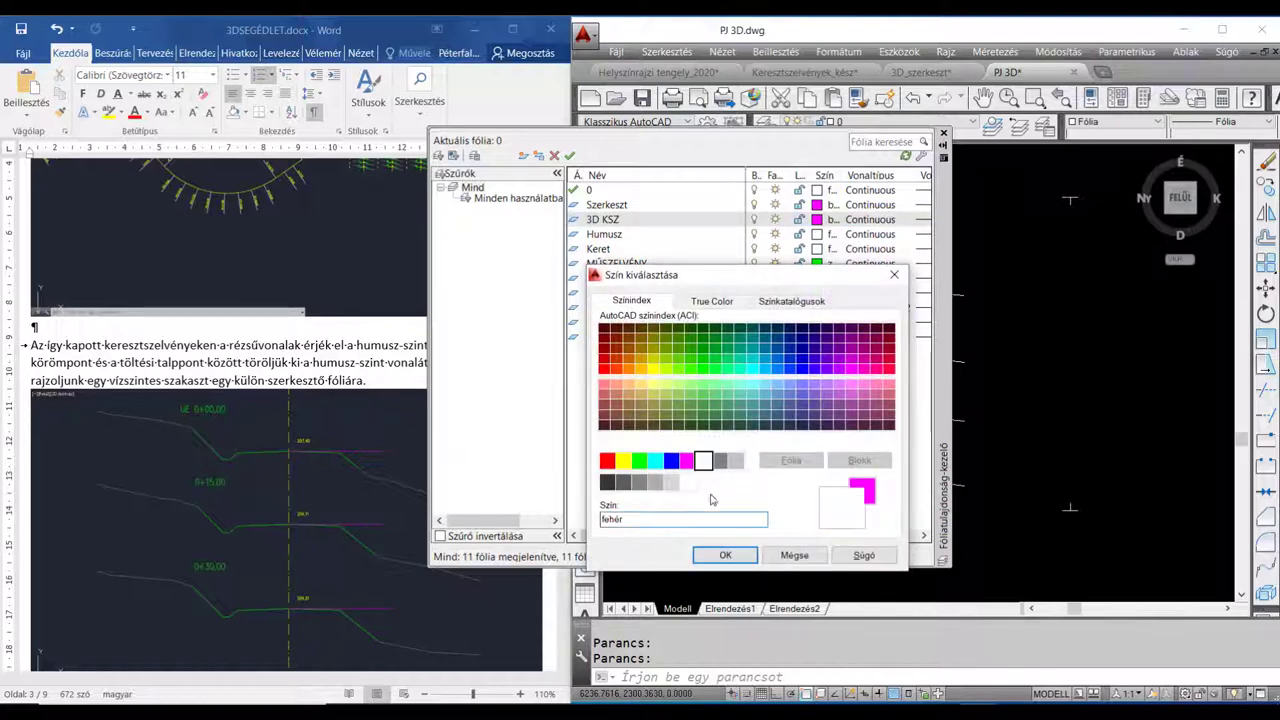
left_click(726, 555)
Make Szerkeszt the current layer and start a line with VO
left_click(604, 206)
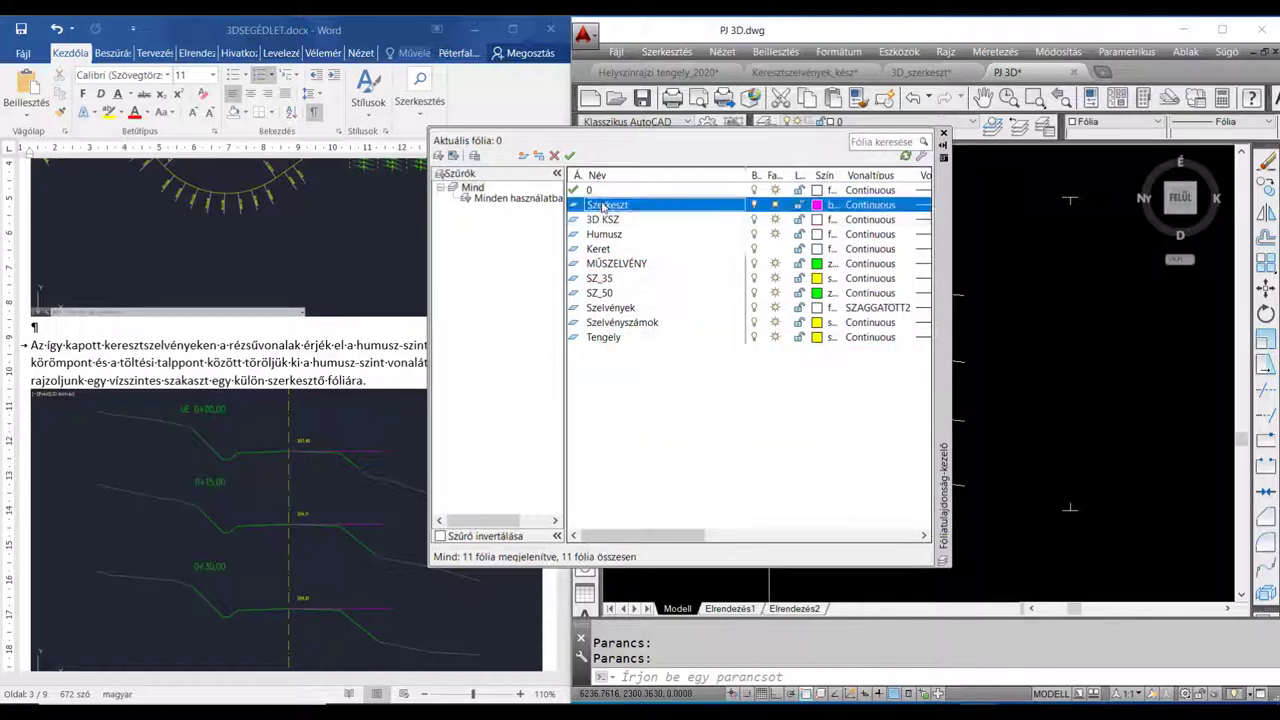
double_click(604, 206)
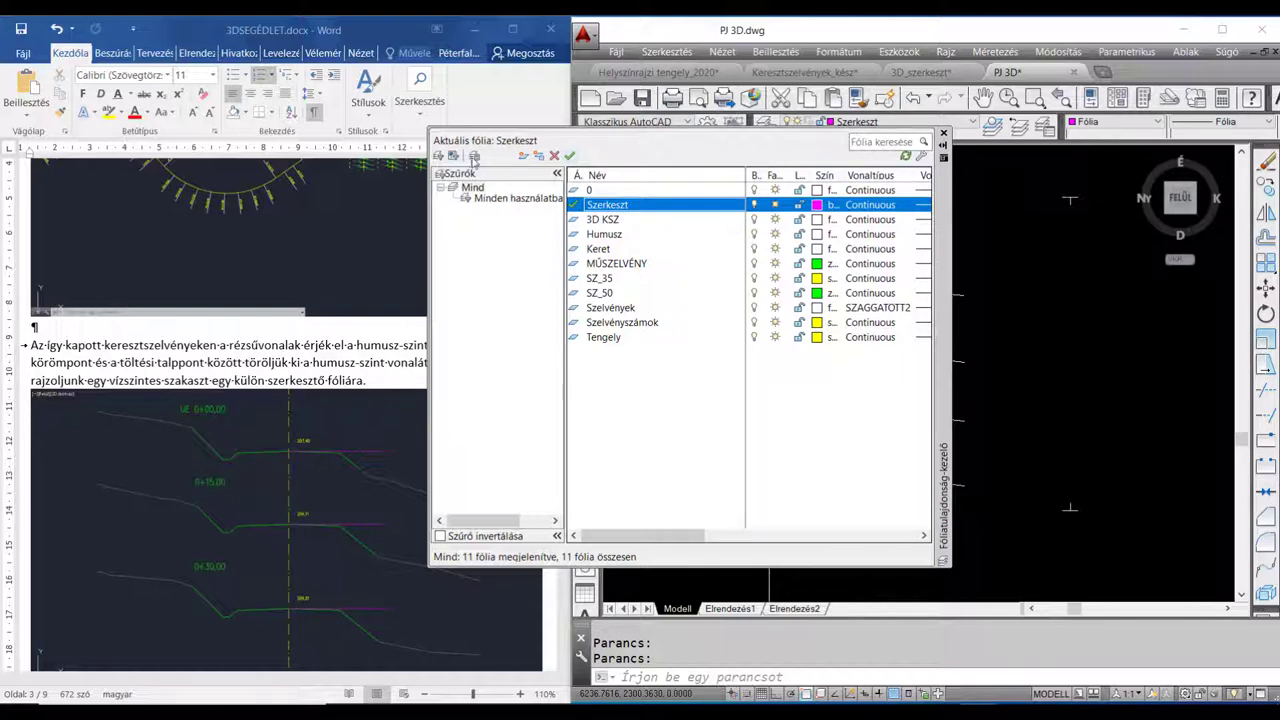
left_click(943, 134)
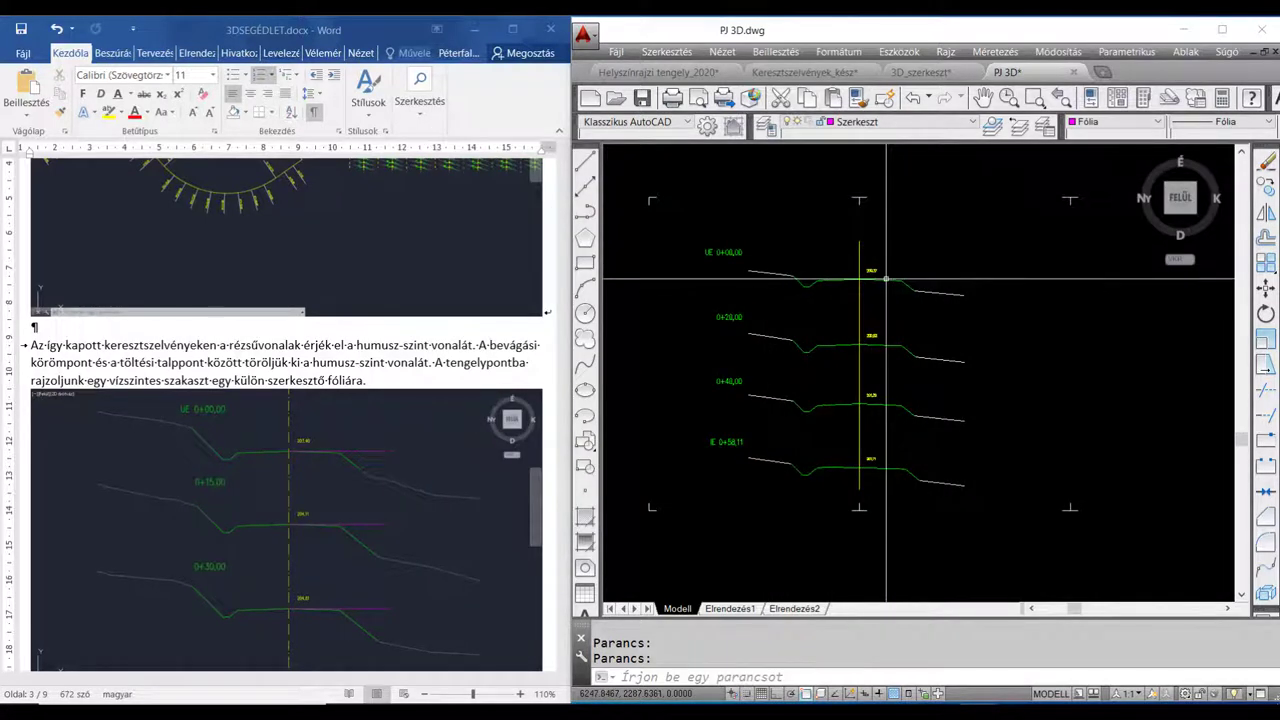
type("vo")
key("Return")
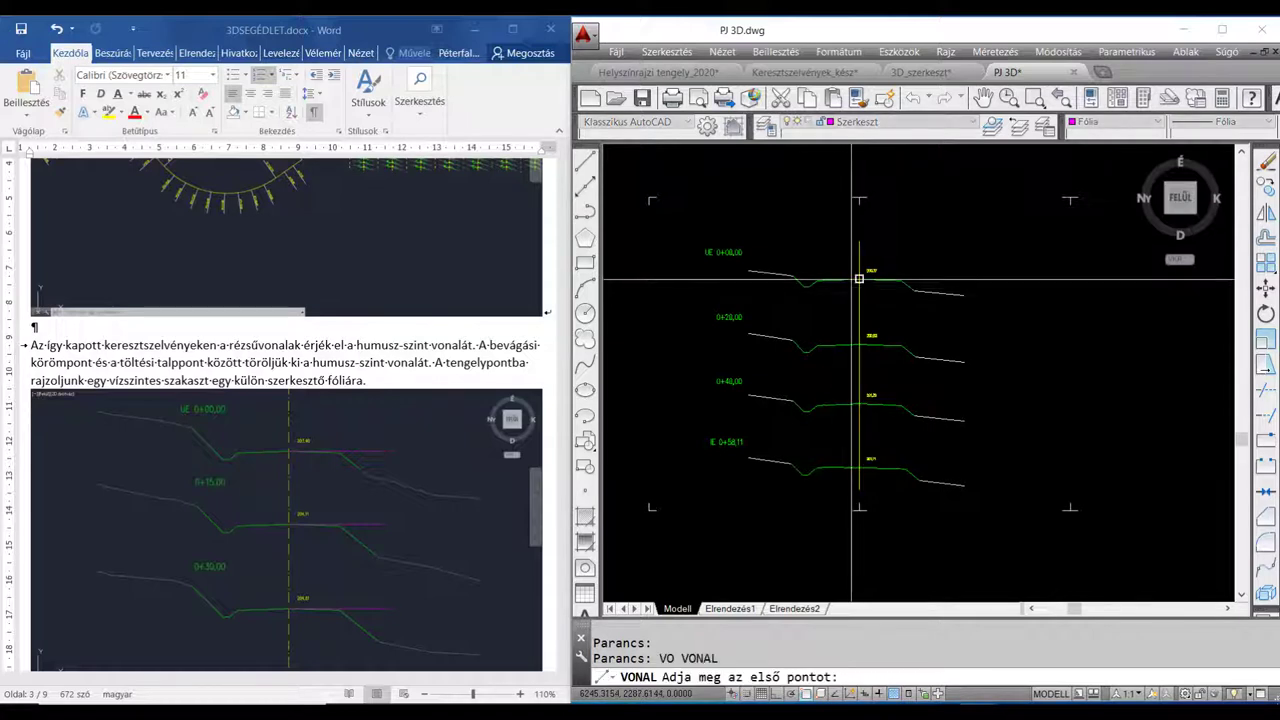
With Ortho on, draw a horizontal line rightward from the UE 0+00,00 axis point
left_click(859, 279)
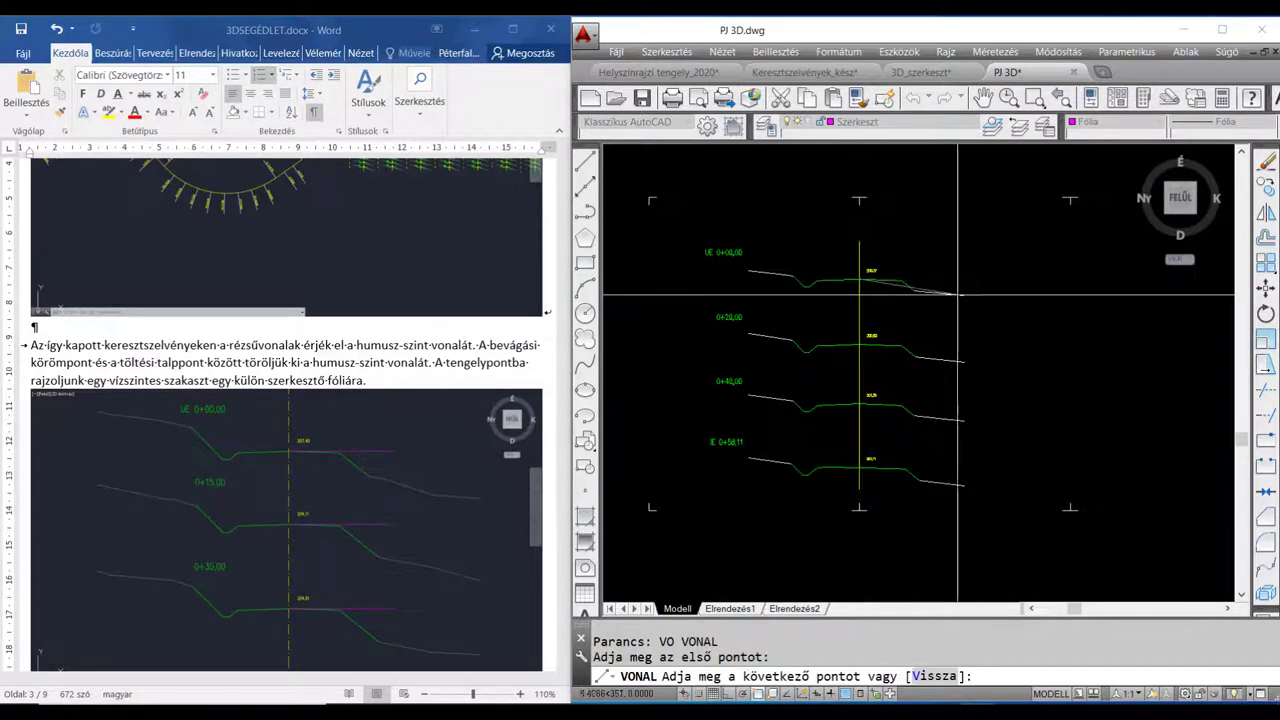
key("F8")
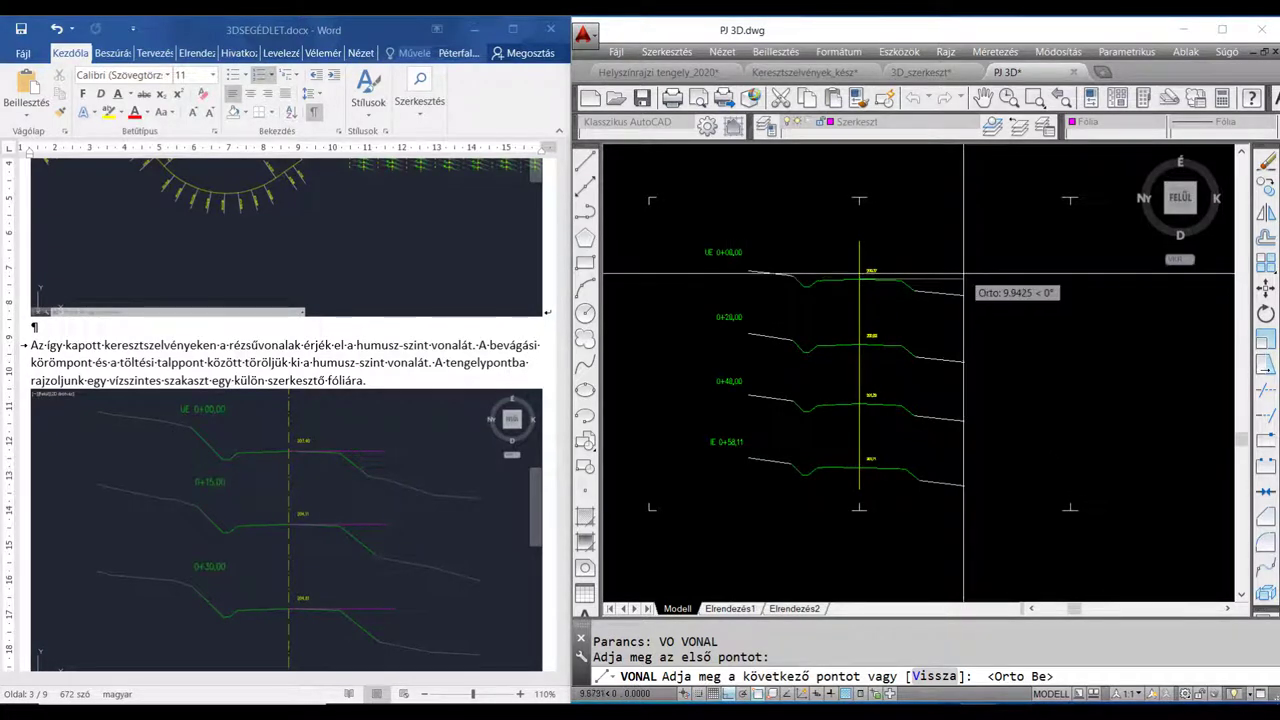
left_click(975, 281)
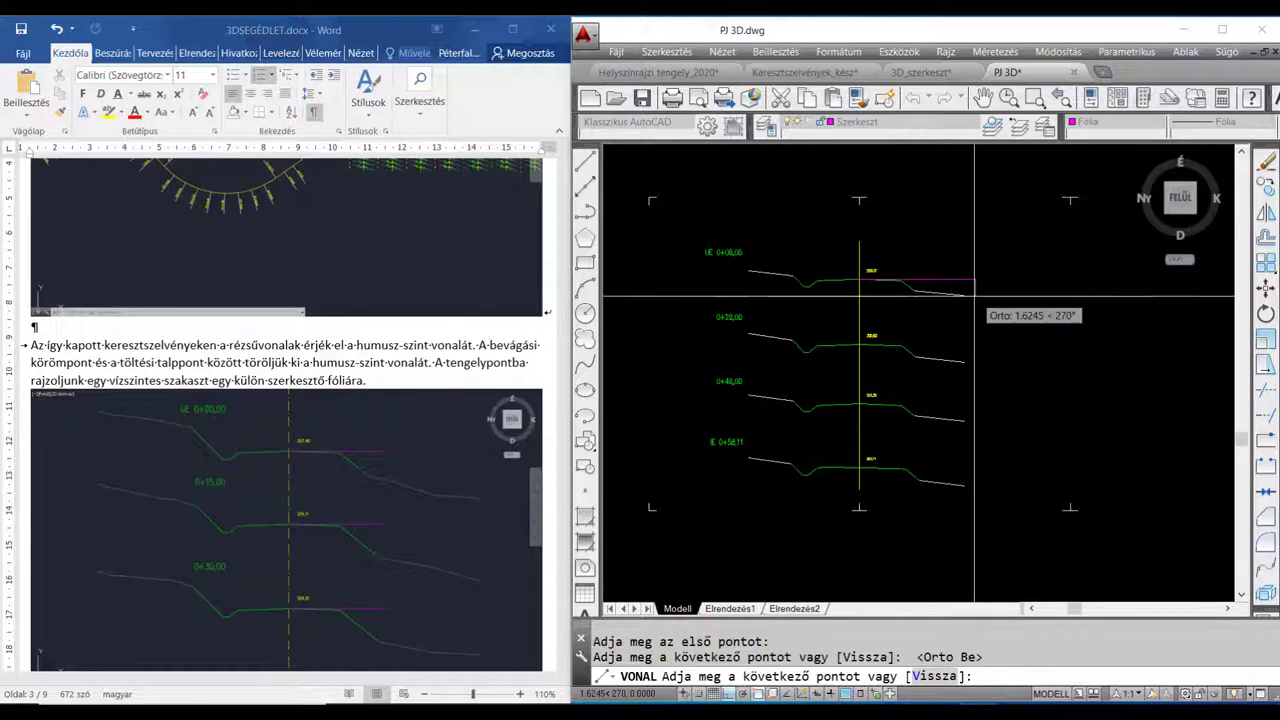
key("Escape")
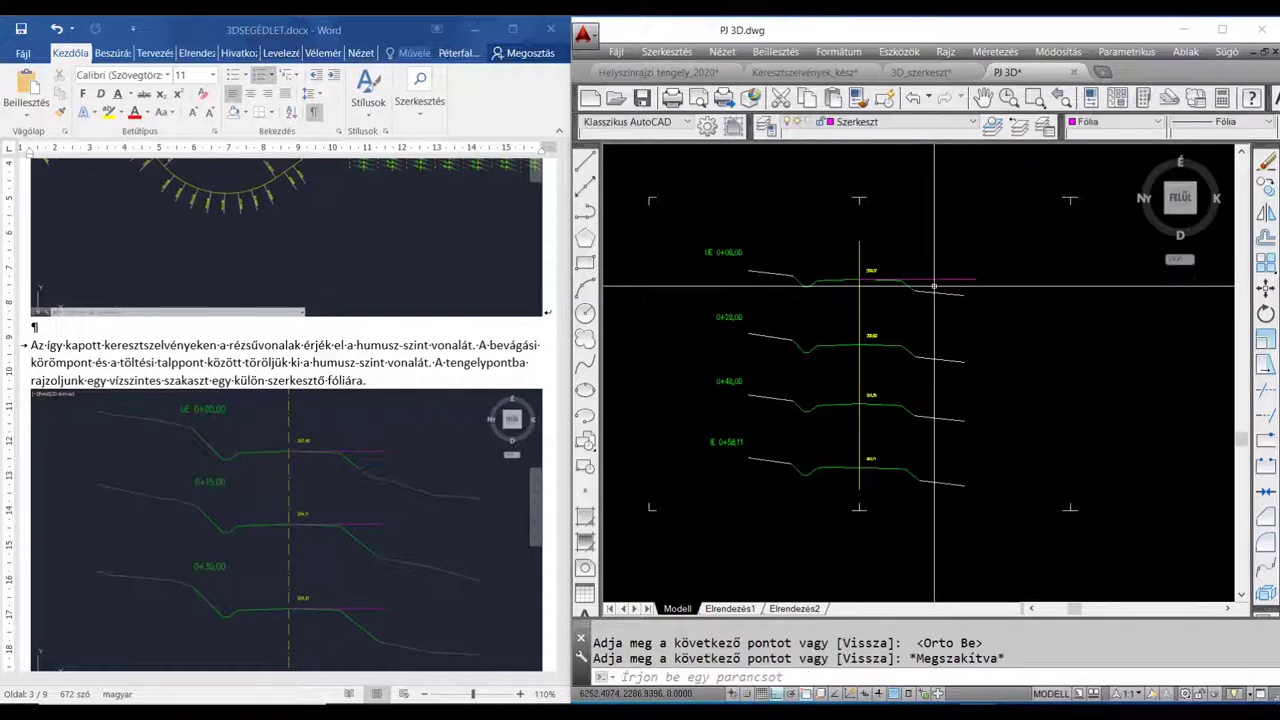
scroll(950, 262, "up", 2)
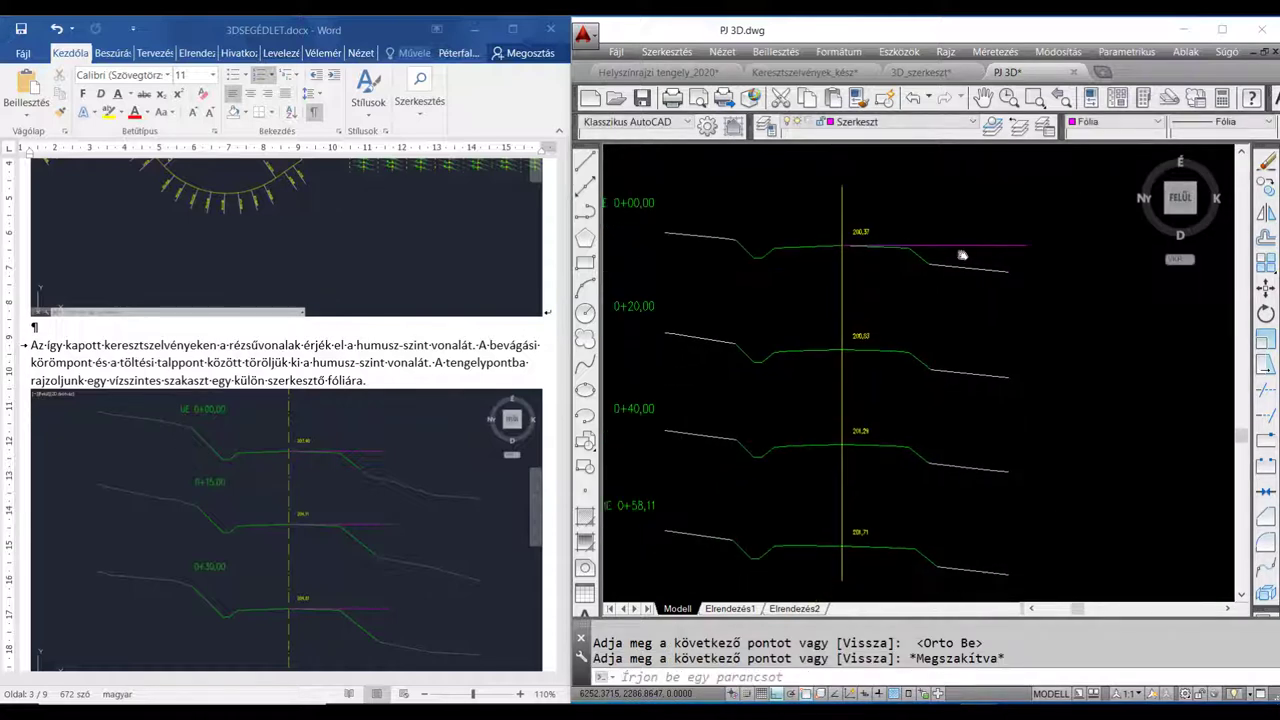
type("m")
key("Return")
Copy the magenta line from its axis end onto the 0+20,00, 0+40,00 and IE 0+58,11 axis points
left_click(960, 240)
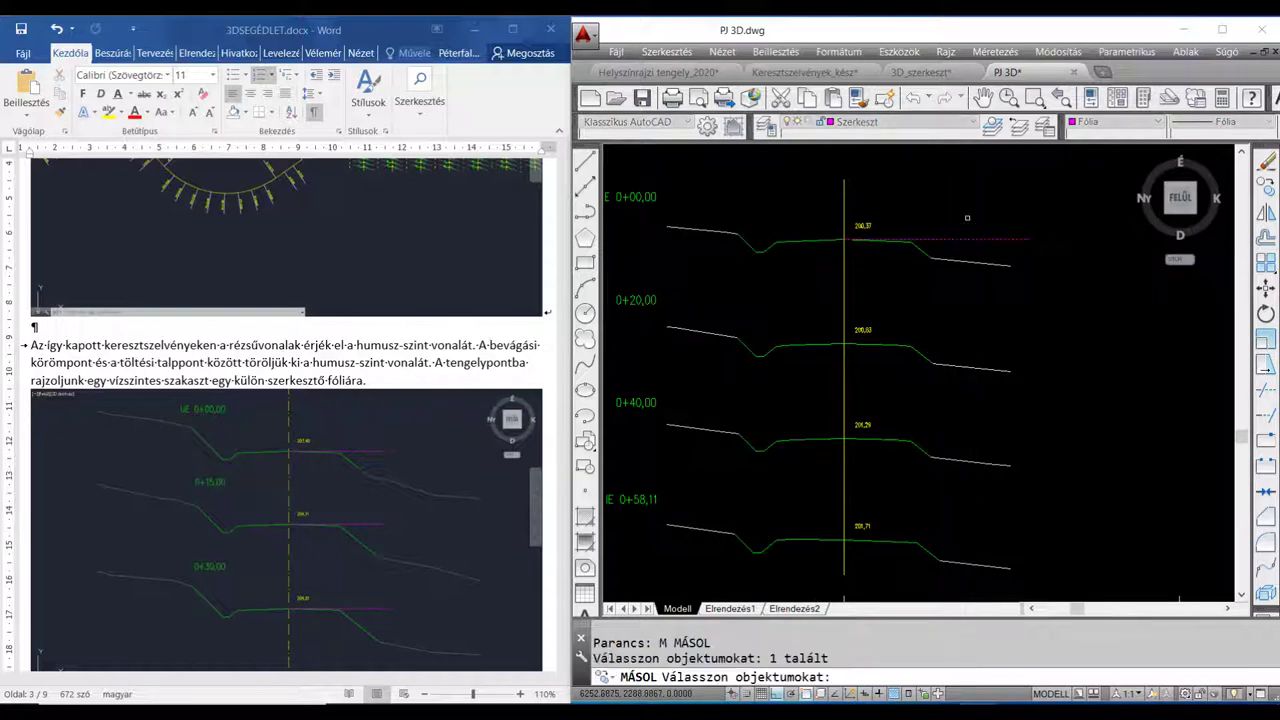
key("Return")
left_click(843, 239)
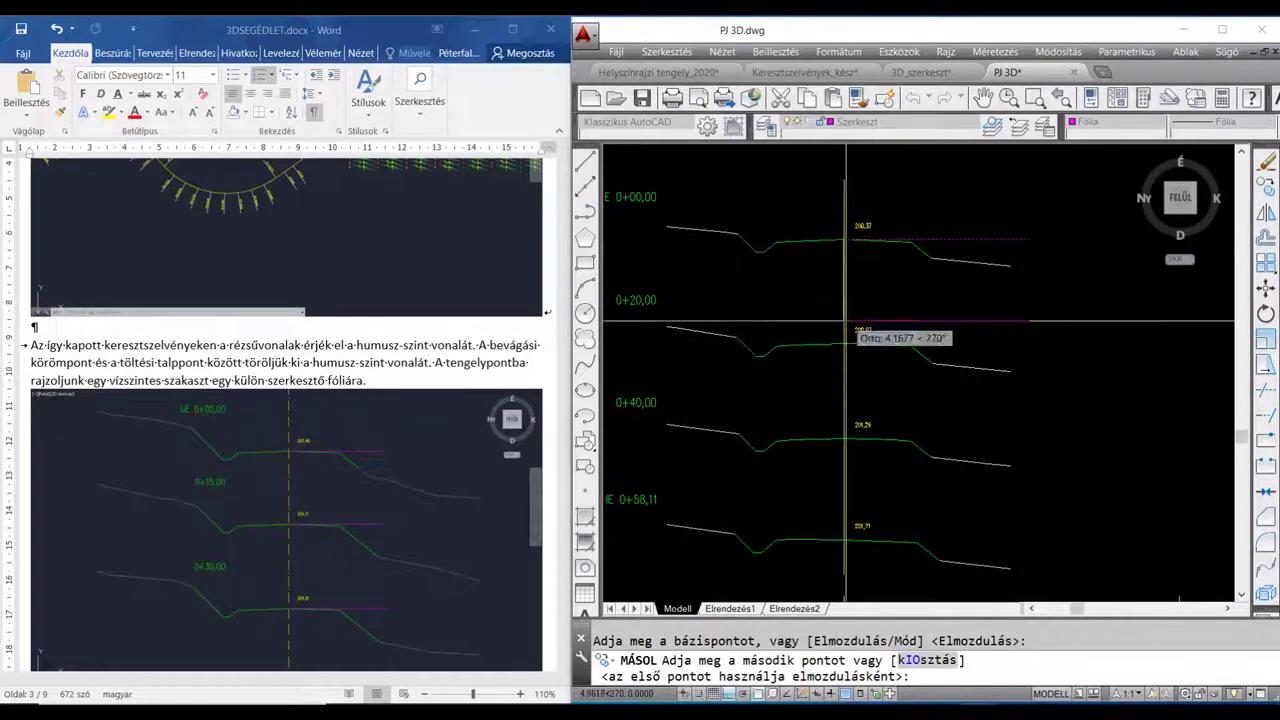
left_click(843, 343)
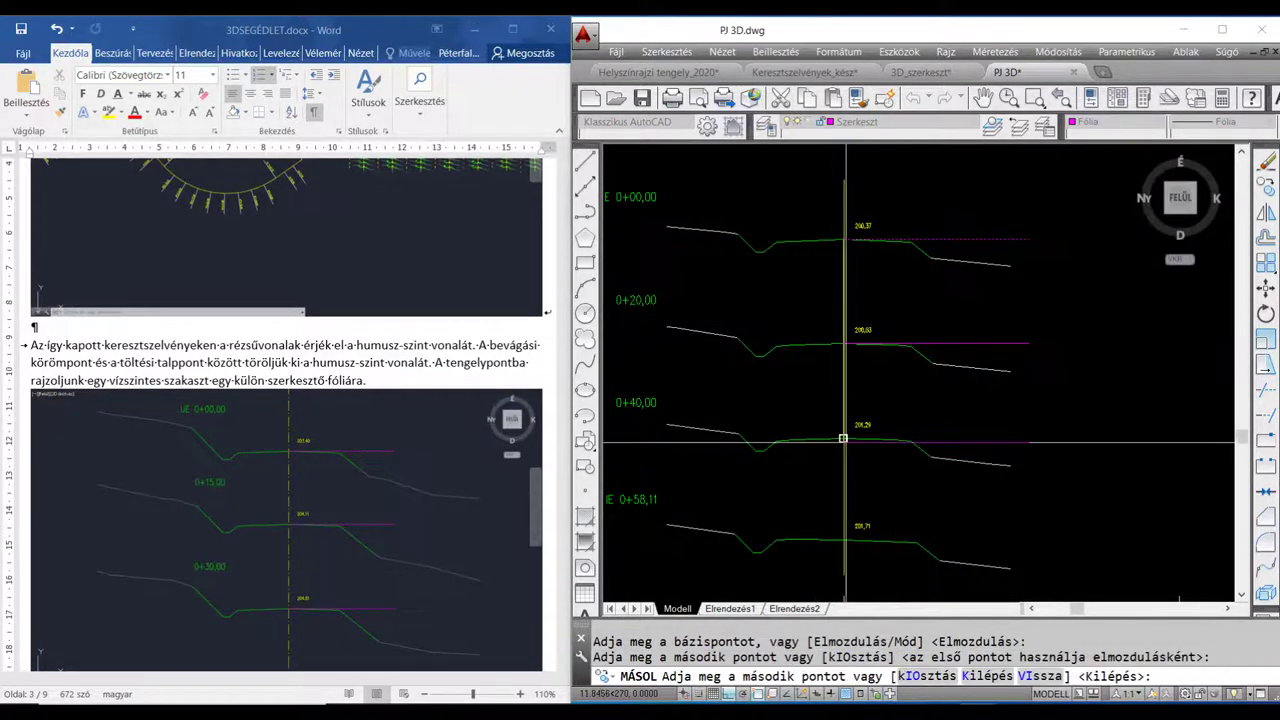
left_click(843, 438)
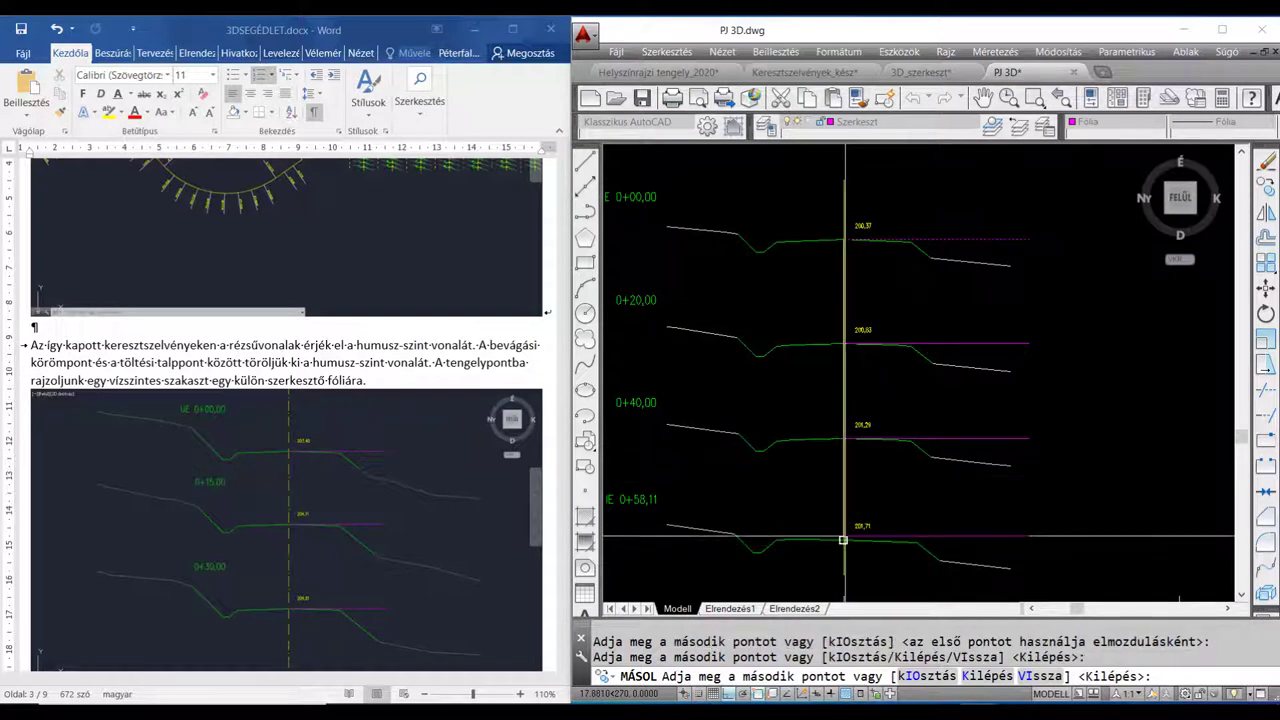
left_click(843, 539)
key("Escape")
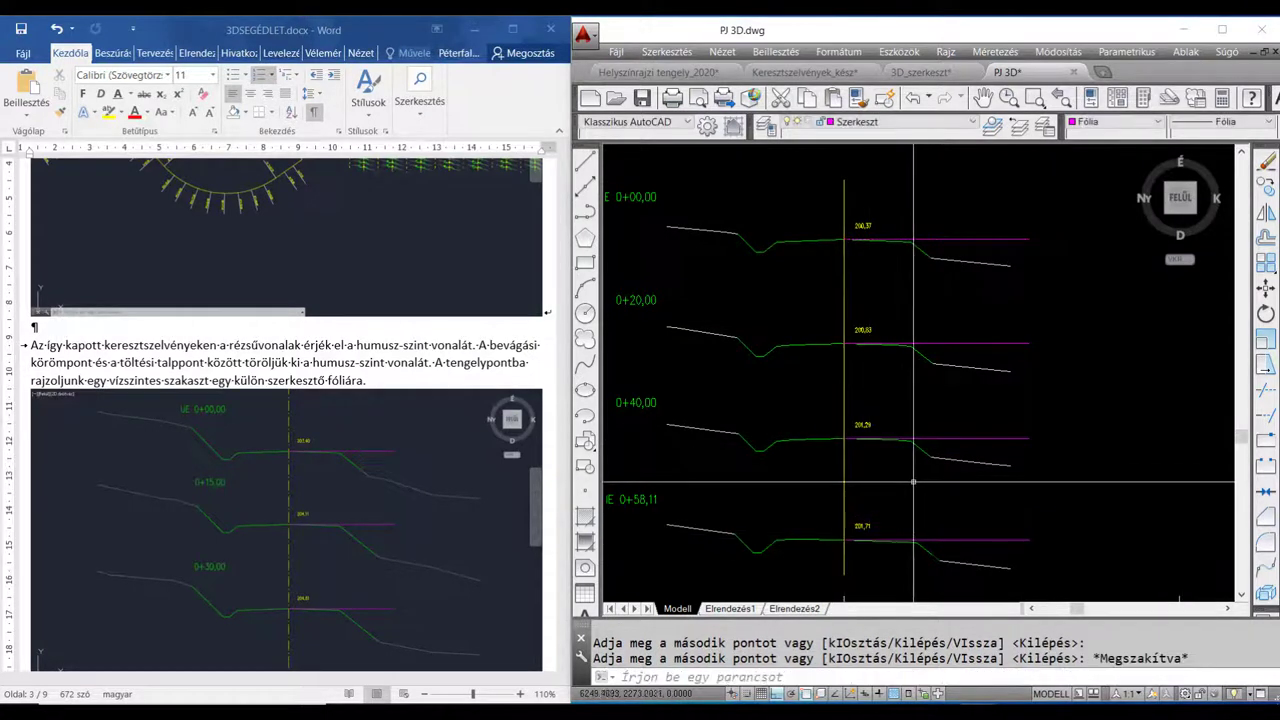
scroll(914, 481, "down", 2)
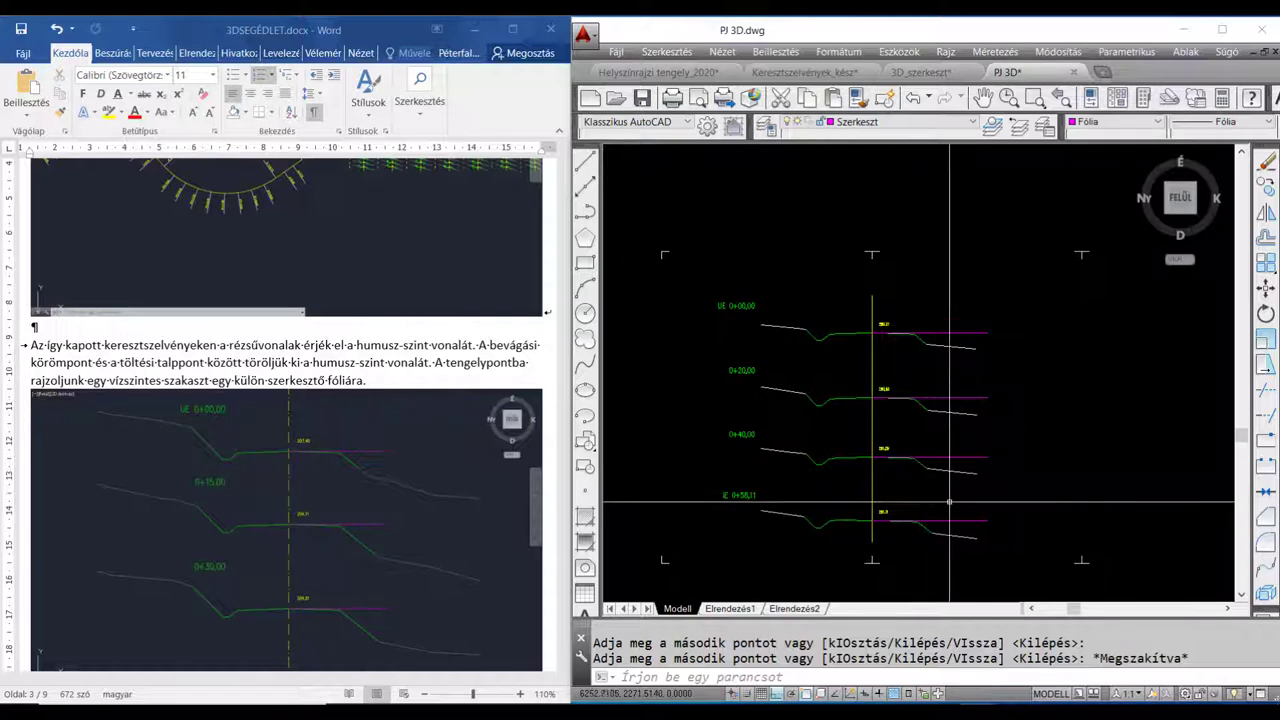
middle_click_drag(968, 509, 970, 471)
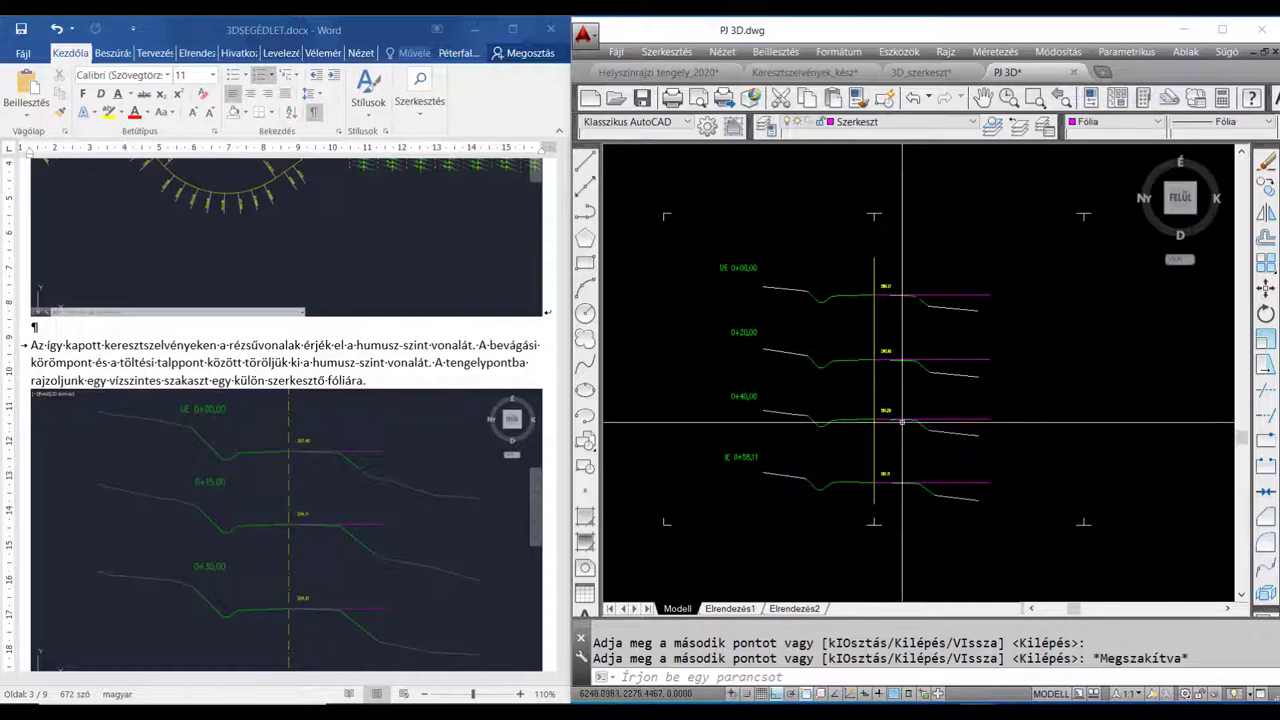
middle_click_drag(889, 449, 889, 424)
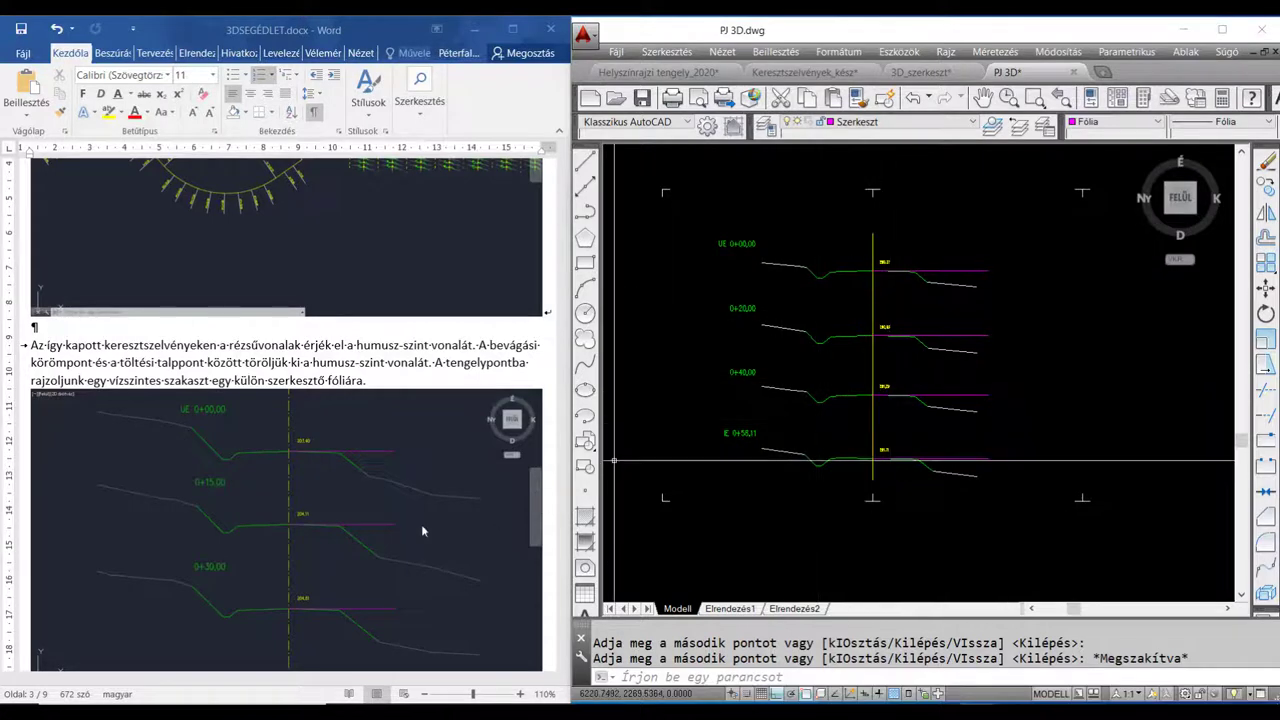
Read the Word guide's page 4 step on moving the section block onto the site-plan axis
left_click(337, 366)
scroll(326, 340, "down", 1)
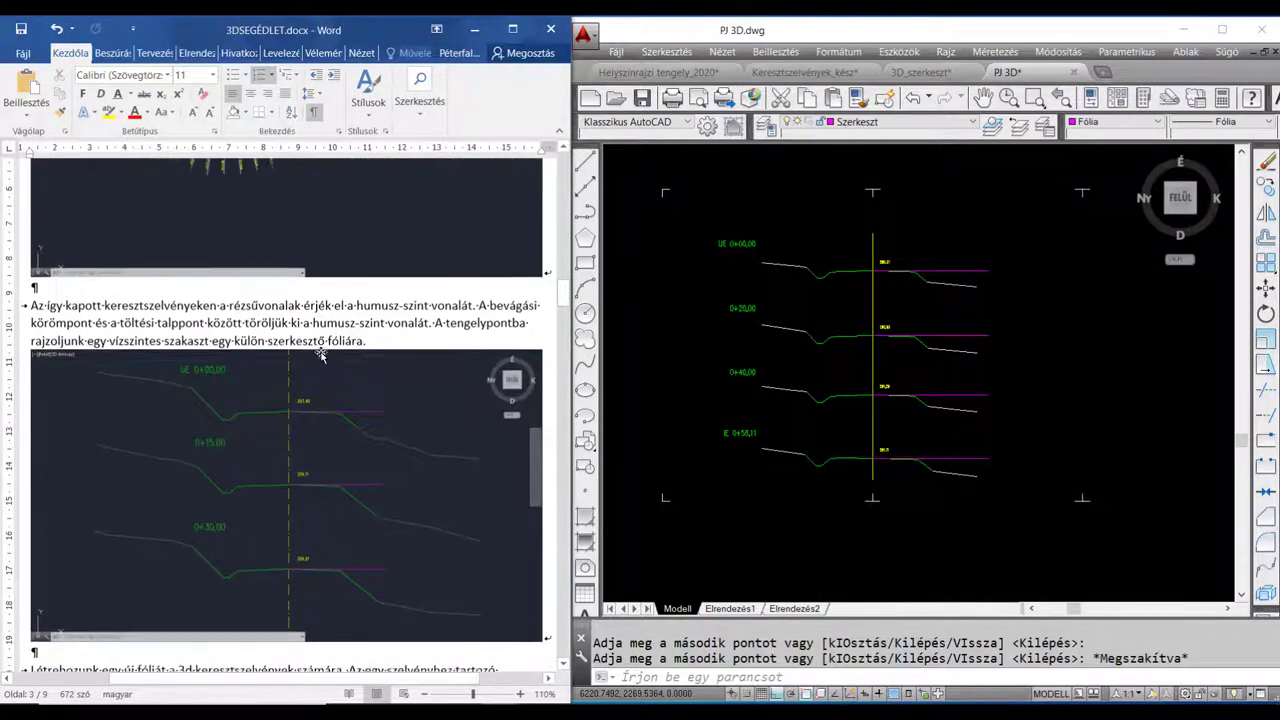
scroll(325, 318, "down", 2)
scroll(325, 318, "down", 1)
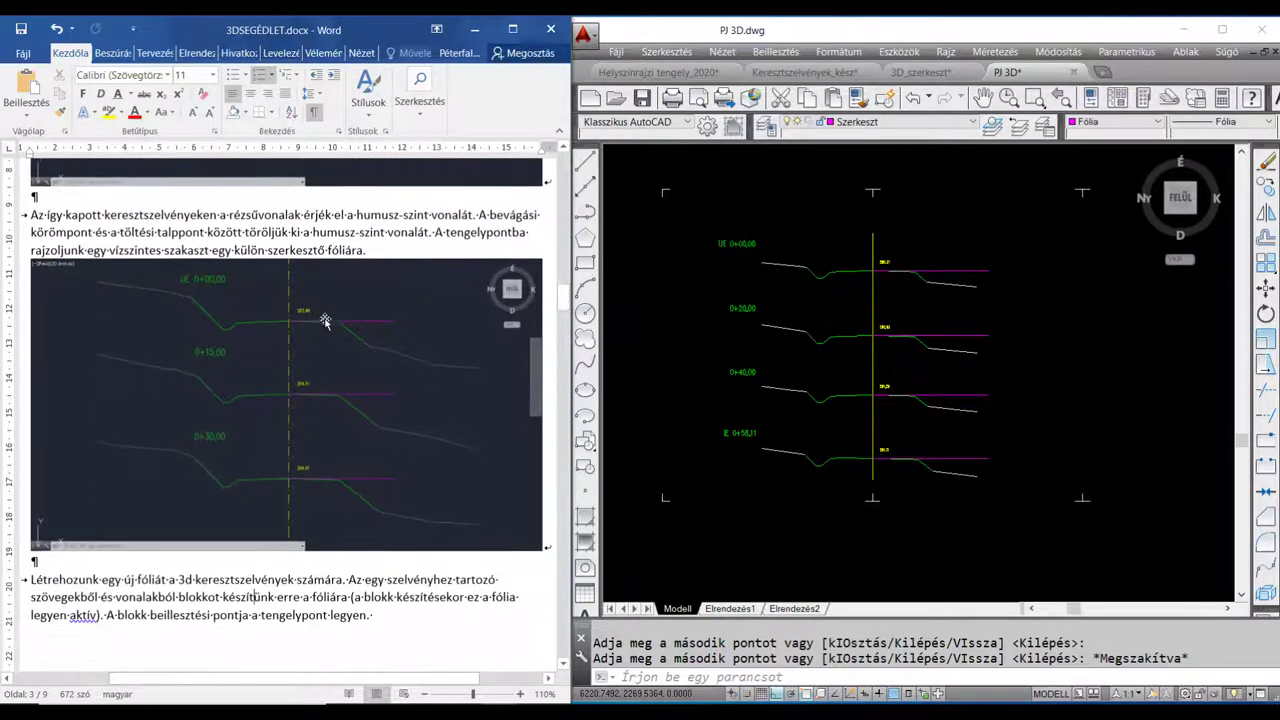
scroll(318, 326, "down", 1)
scroll(318, 326, "down", 1)
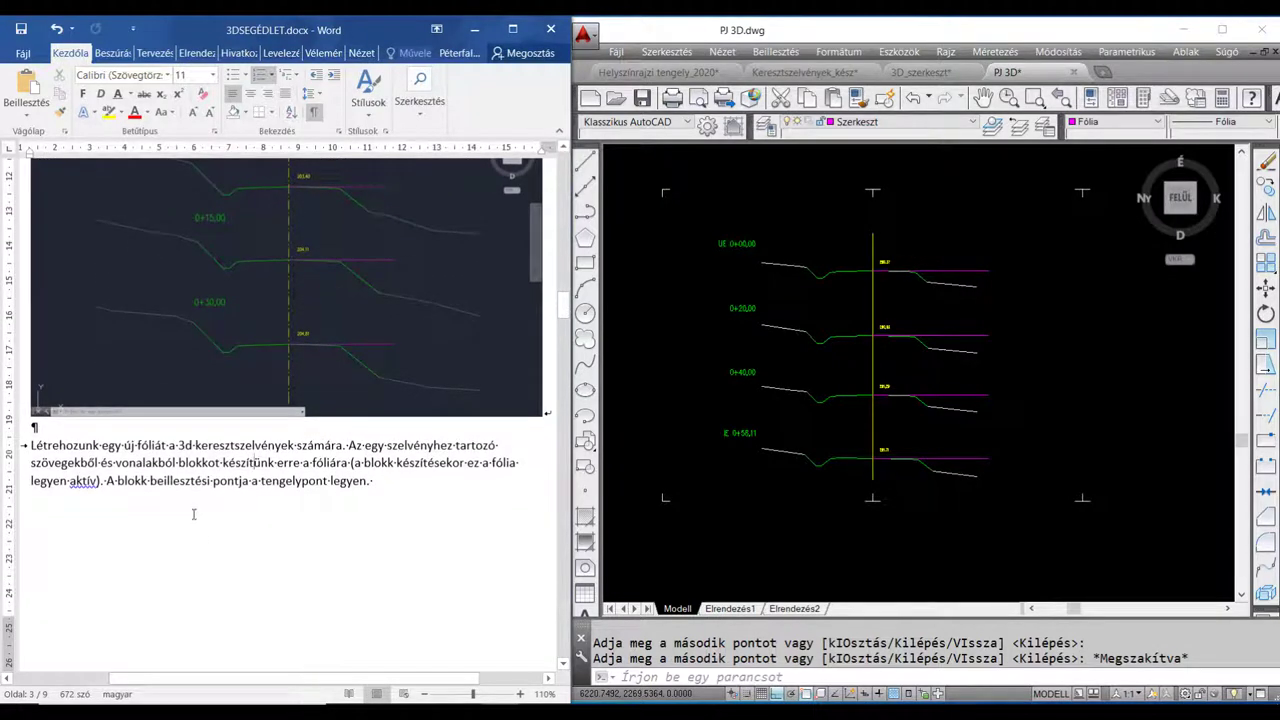
scroll(257, 483, "up", 1)
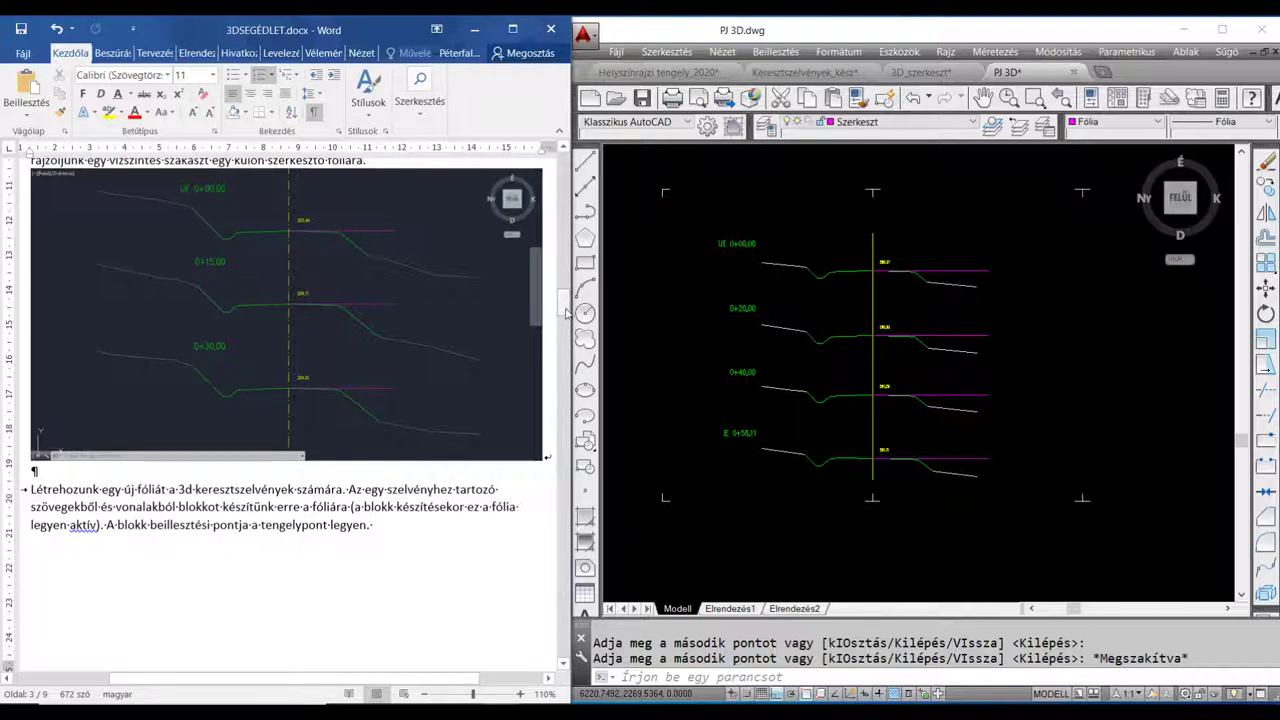
left_click_drag(565, 313, 563, 341)
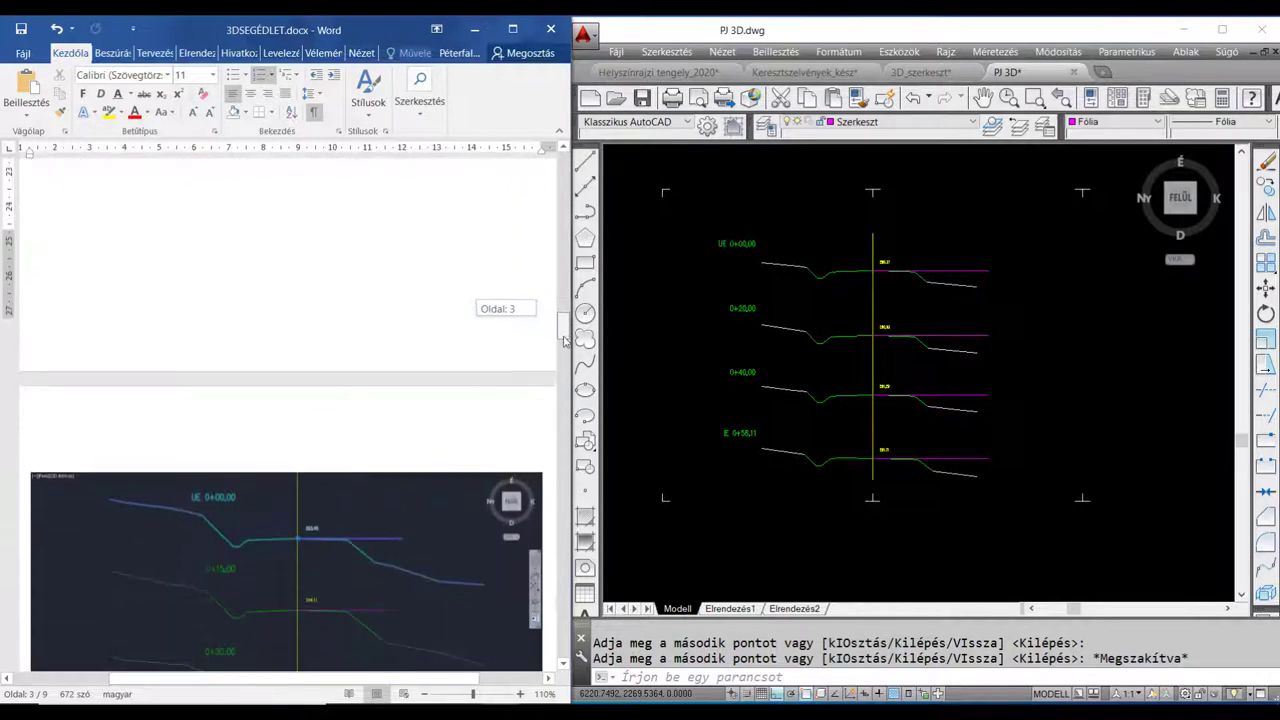
left_click_drag(565, 341, 564, 350)
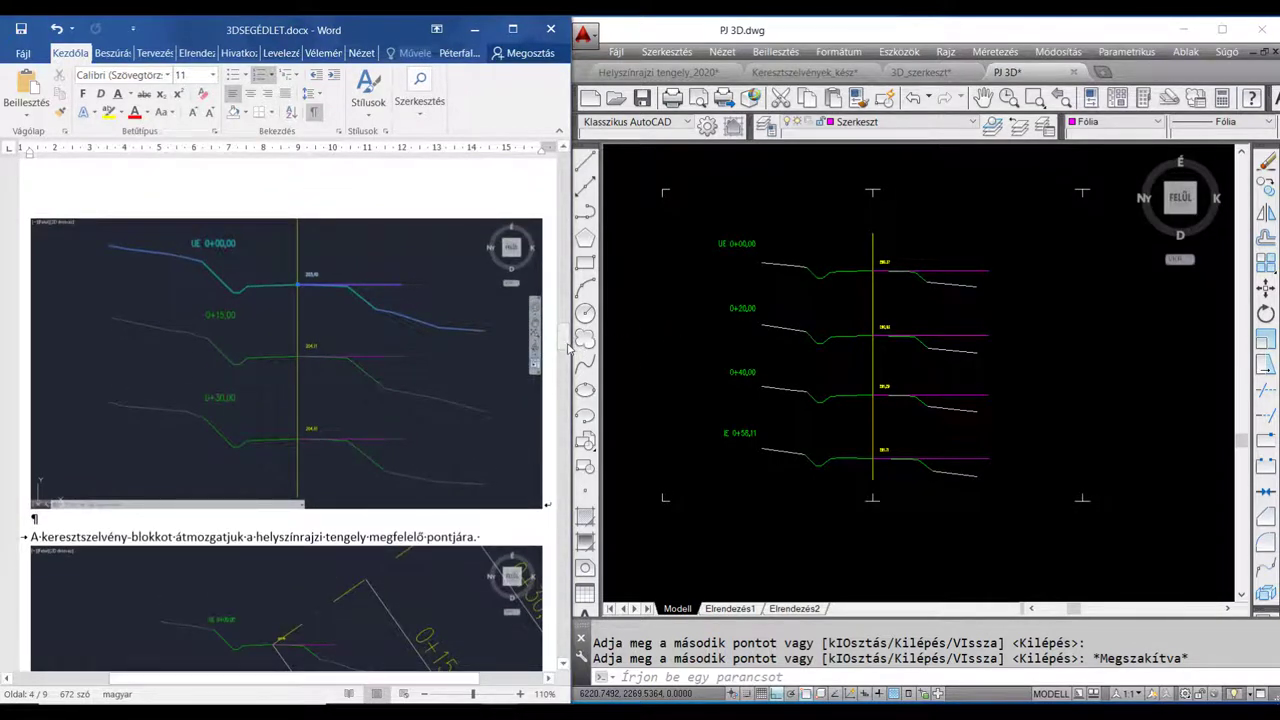
left_click_drag(563, 350, 563, 351)
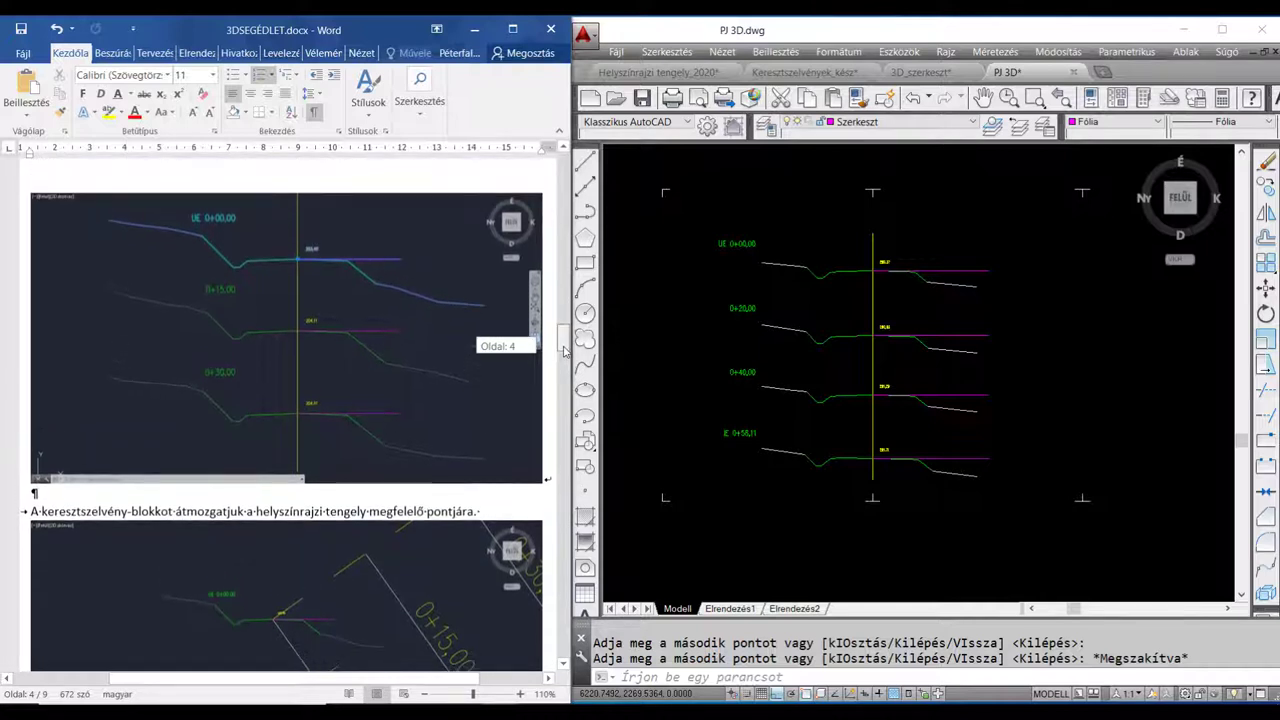
left_click_drag(563, 350, 565, 348)
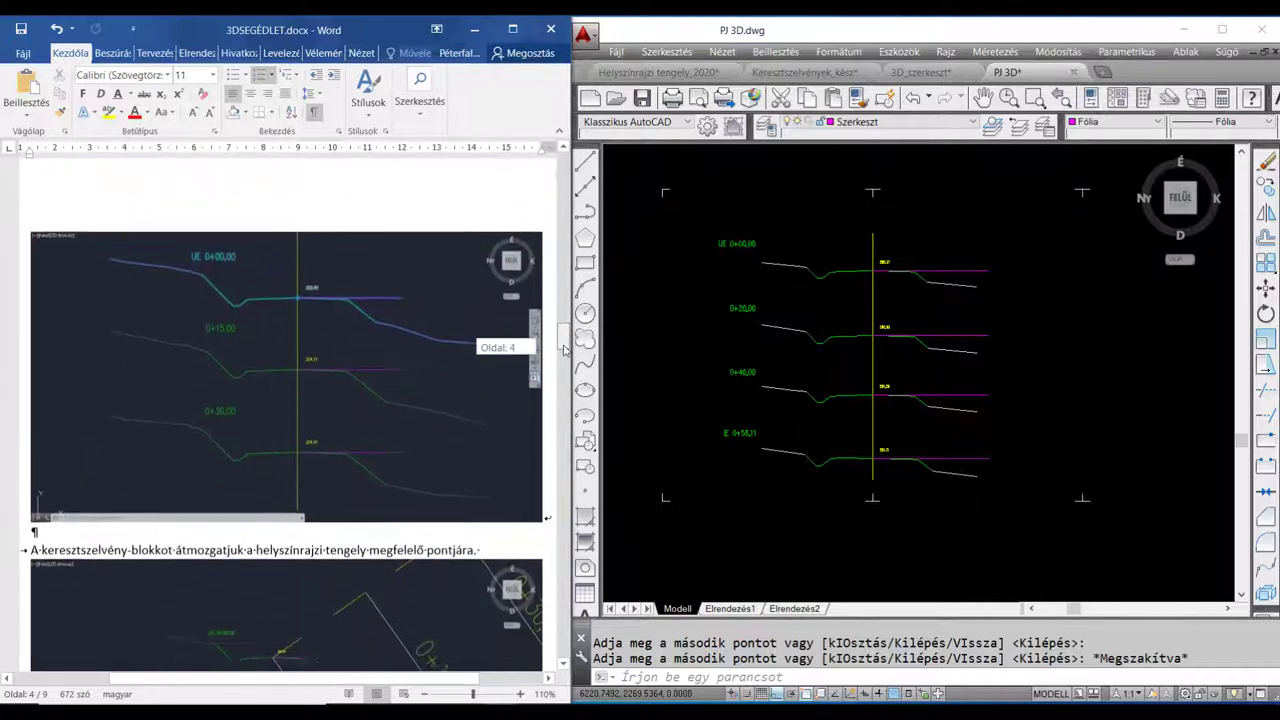
left_click(1026, 320)
type("b")
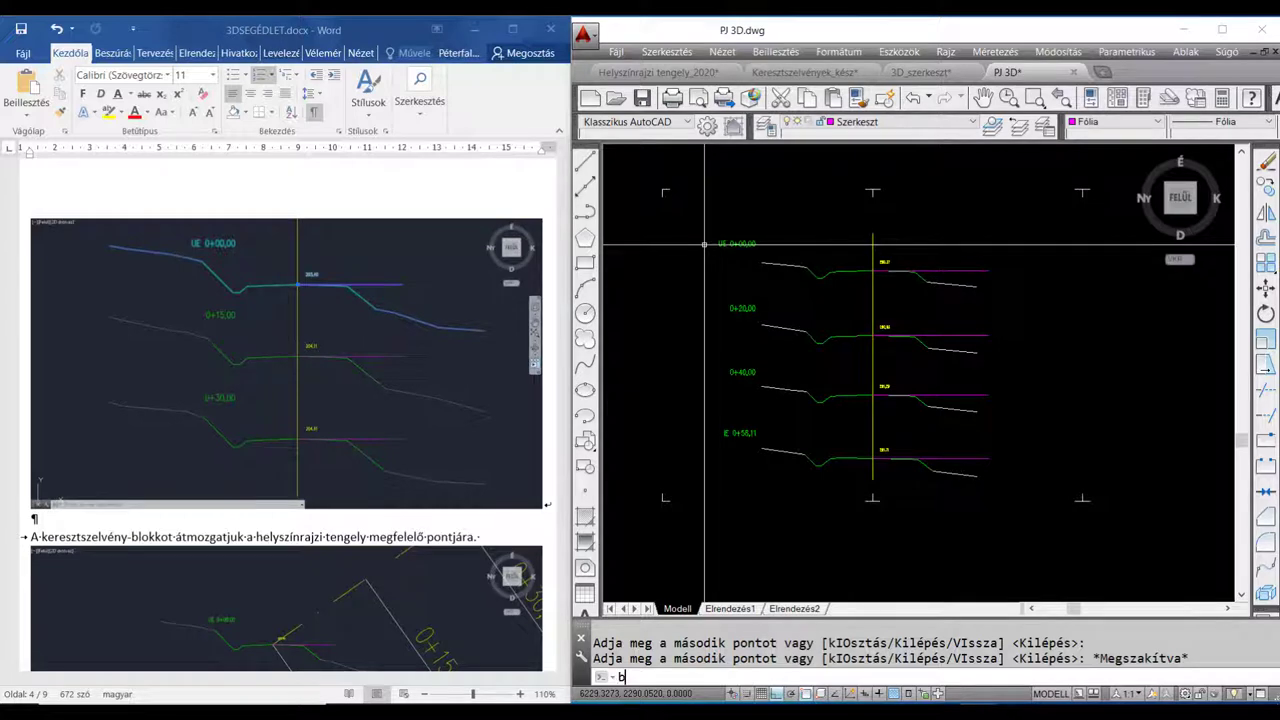
Begin a block definition named 0+00_00, then cancel it at the insertion-point prompt
type("B")
key("Return")
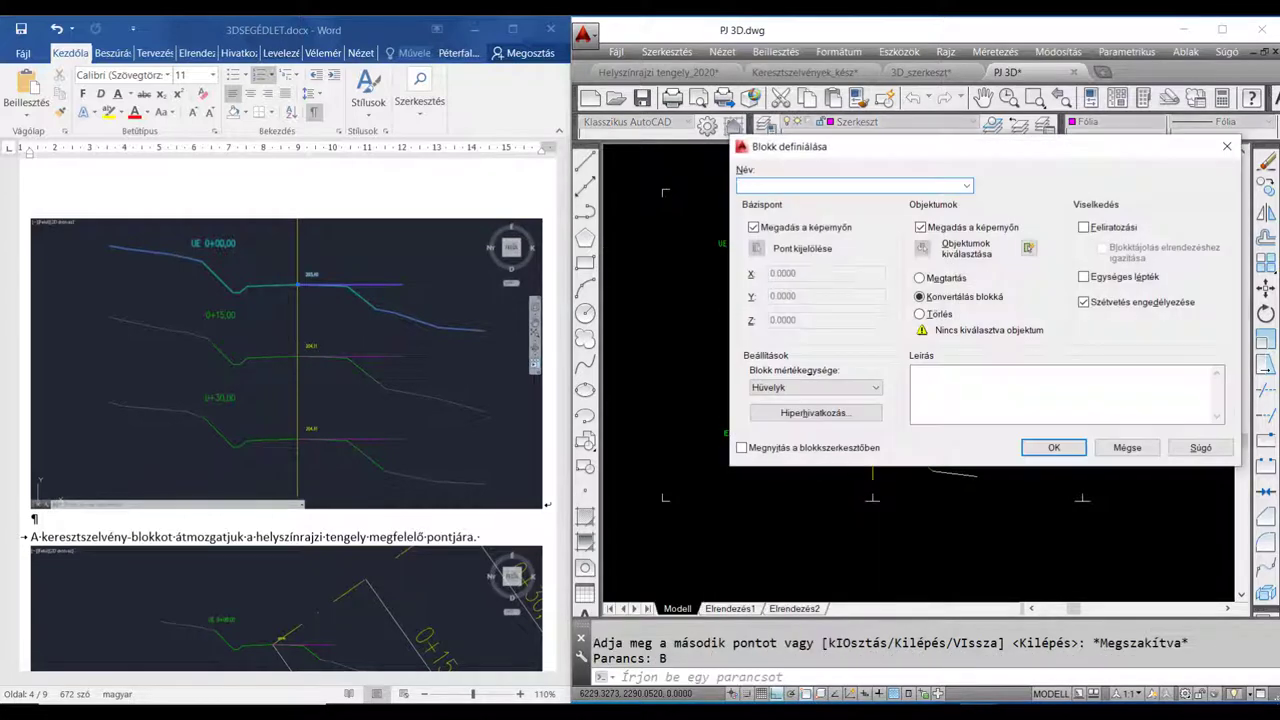
left_click_drag(918, 152, 950, 163)
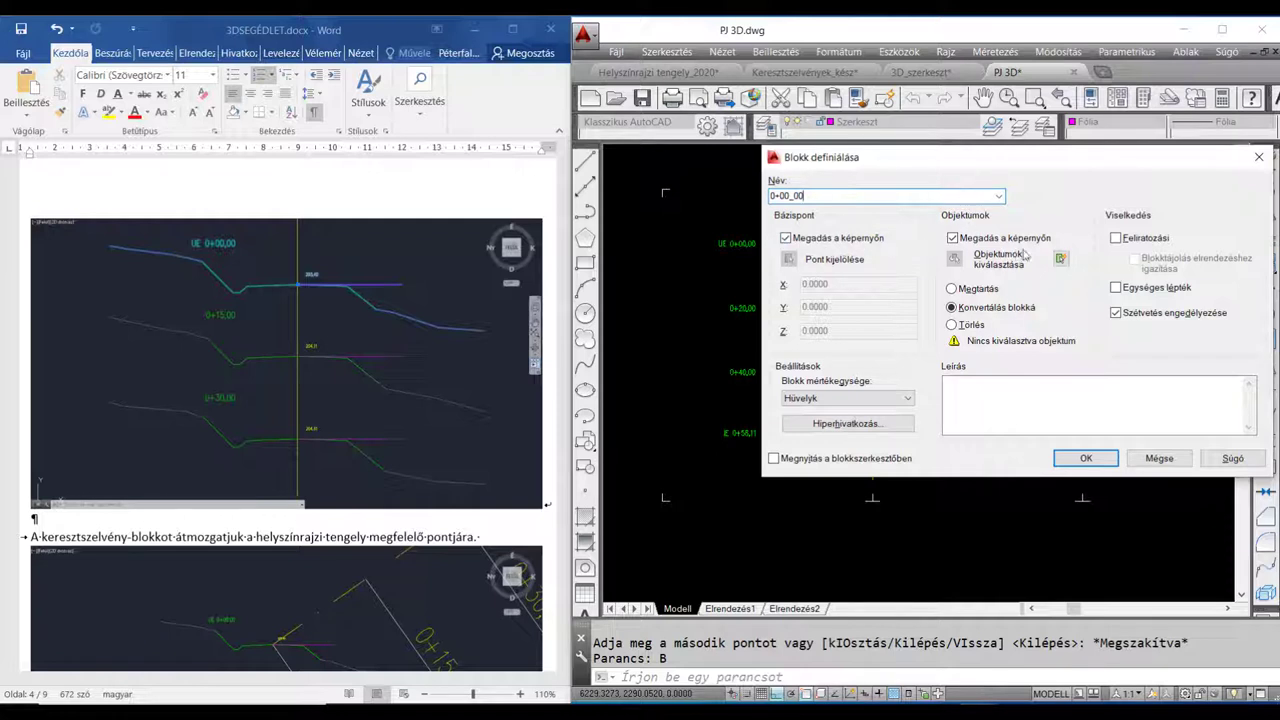
left_click(1086, 458)
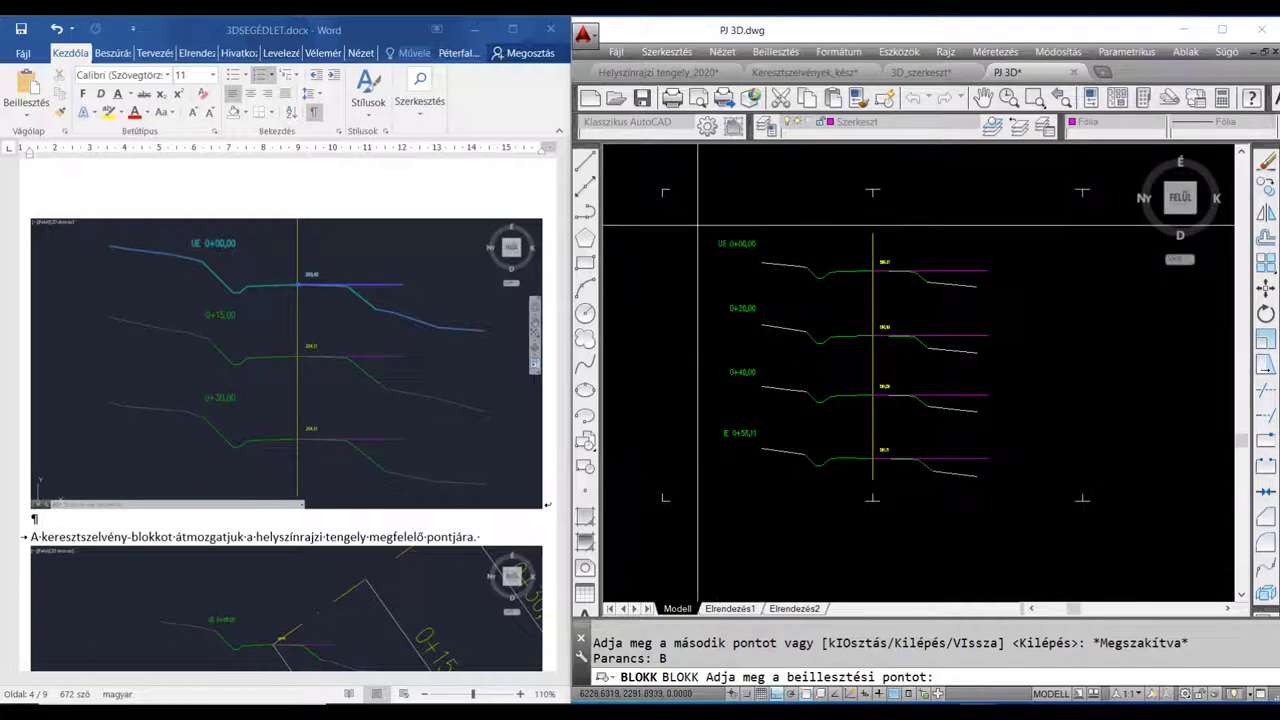
key("Escape")
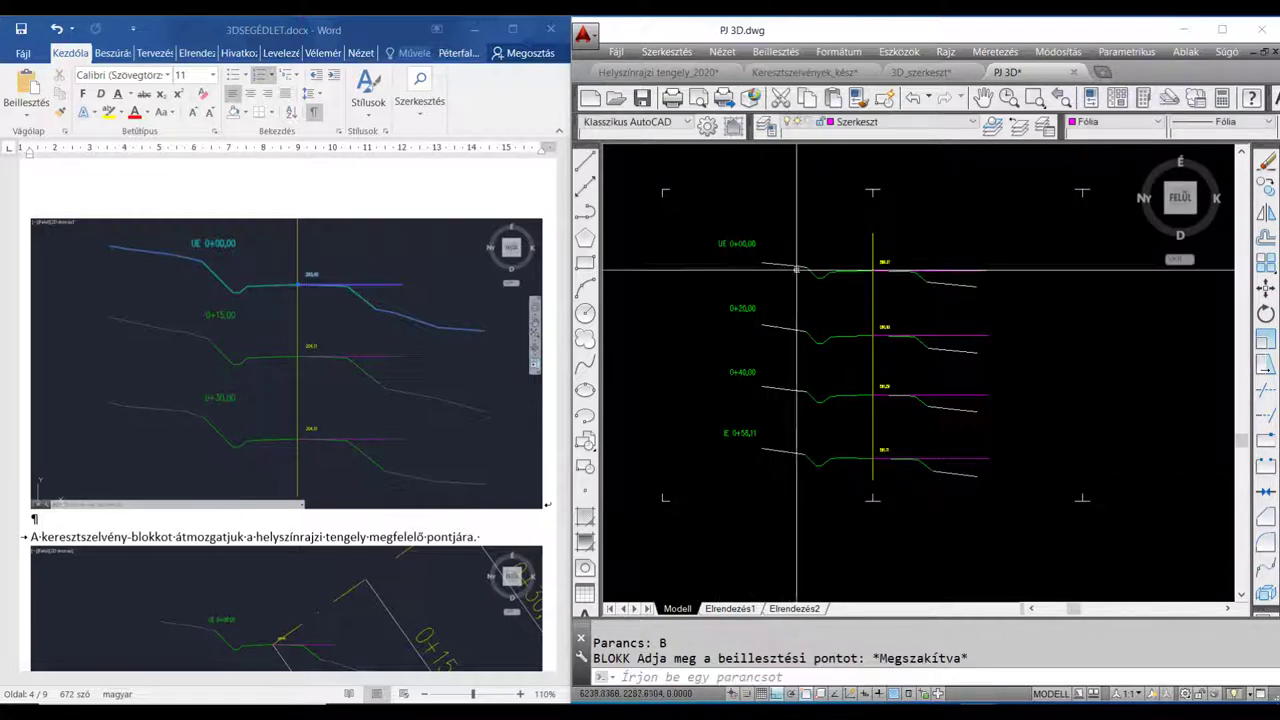
Make the white 3D KSZ layer current
left_click(970, 122)
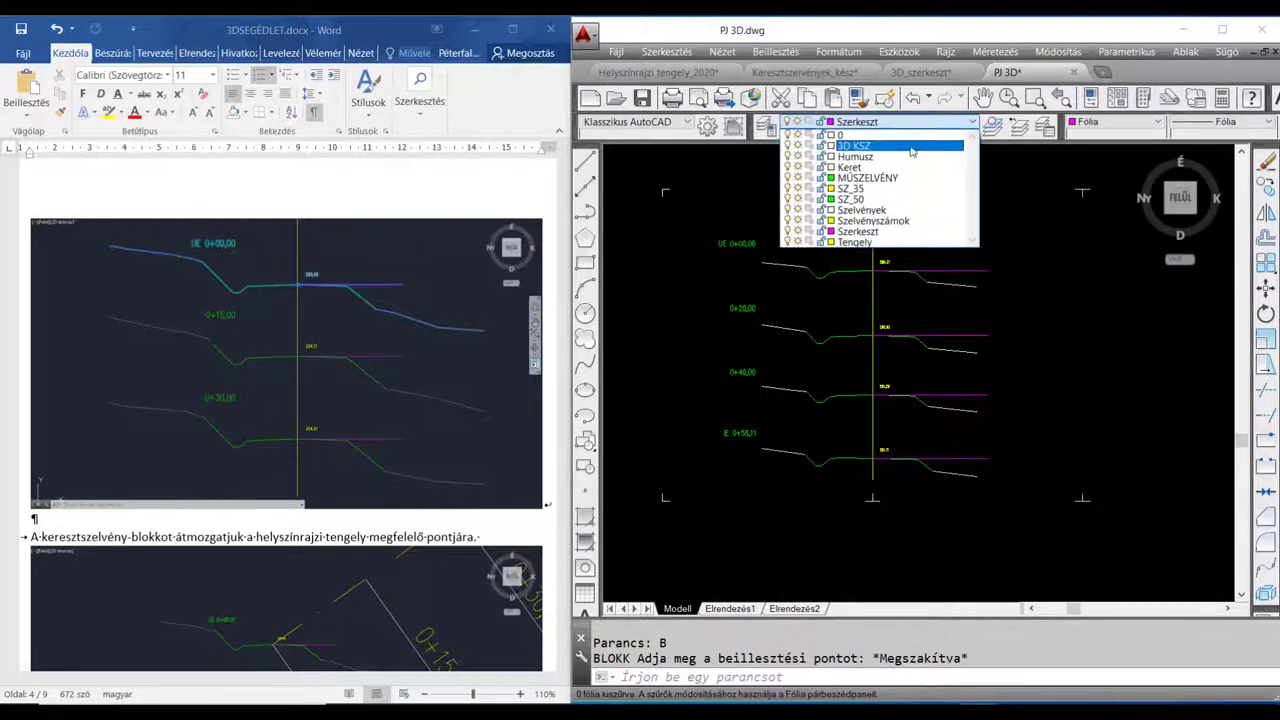
left_click(852, 146)
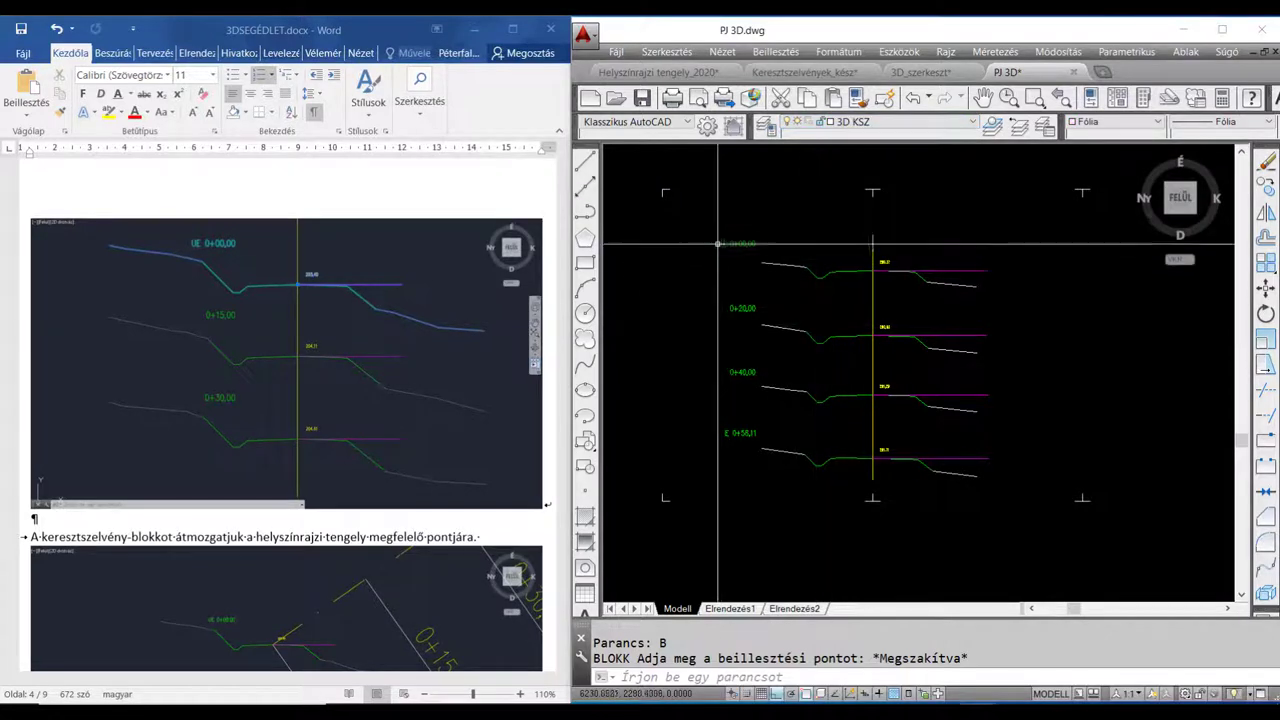
middle_click_drag(687, 277, 690, 278)
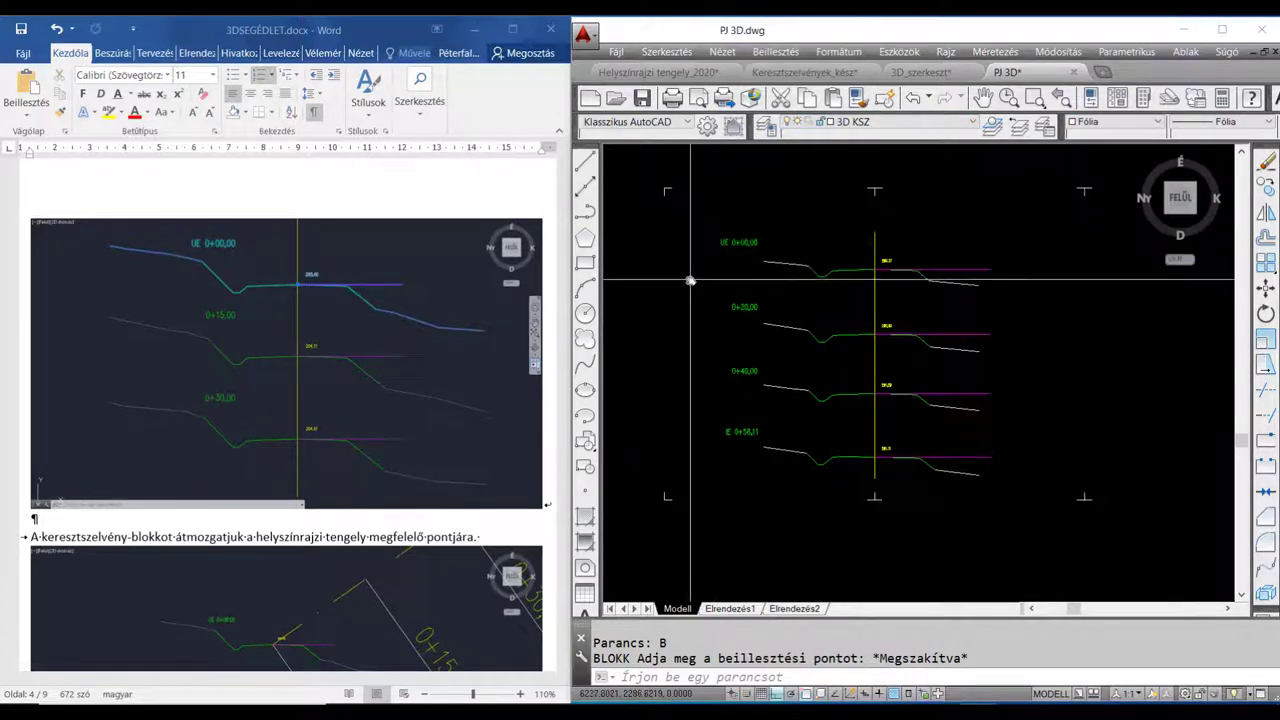
Define block 0+00_00 from the UE 0+00,00 cross-section, based at its axis point
type("B")
key("Return")
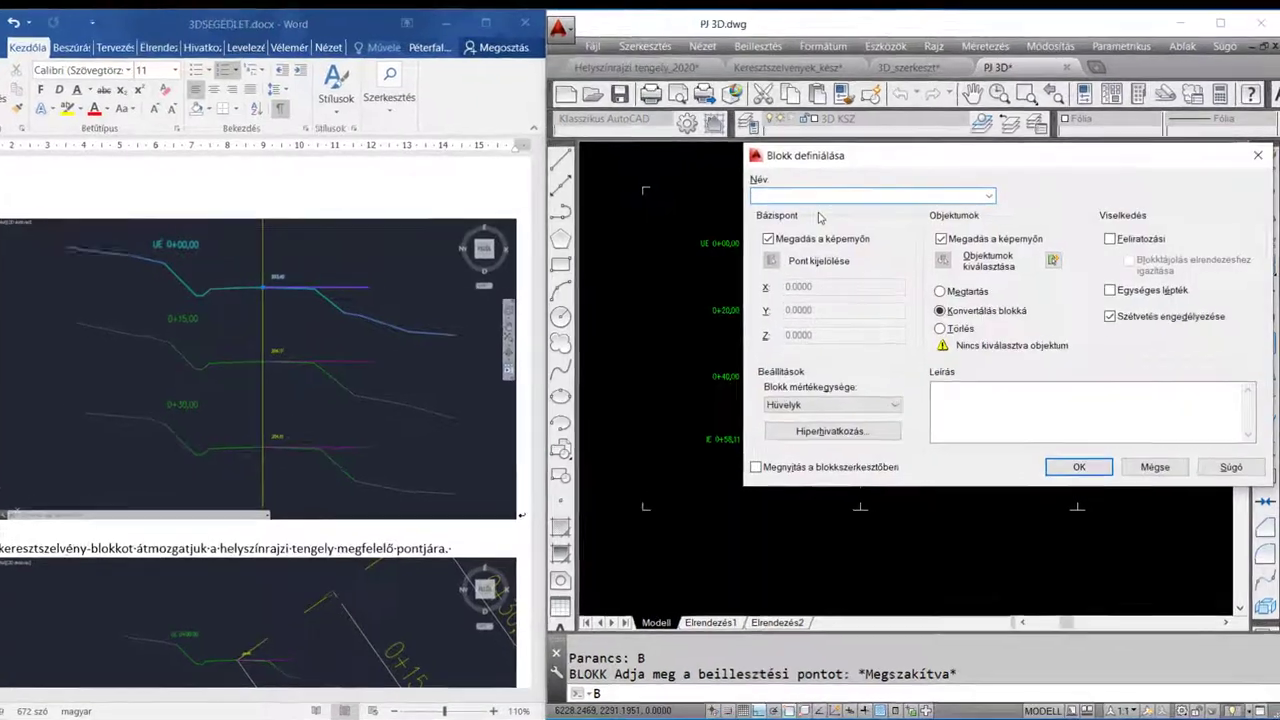
type("0+00_00")
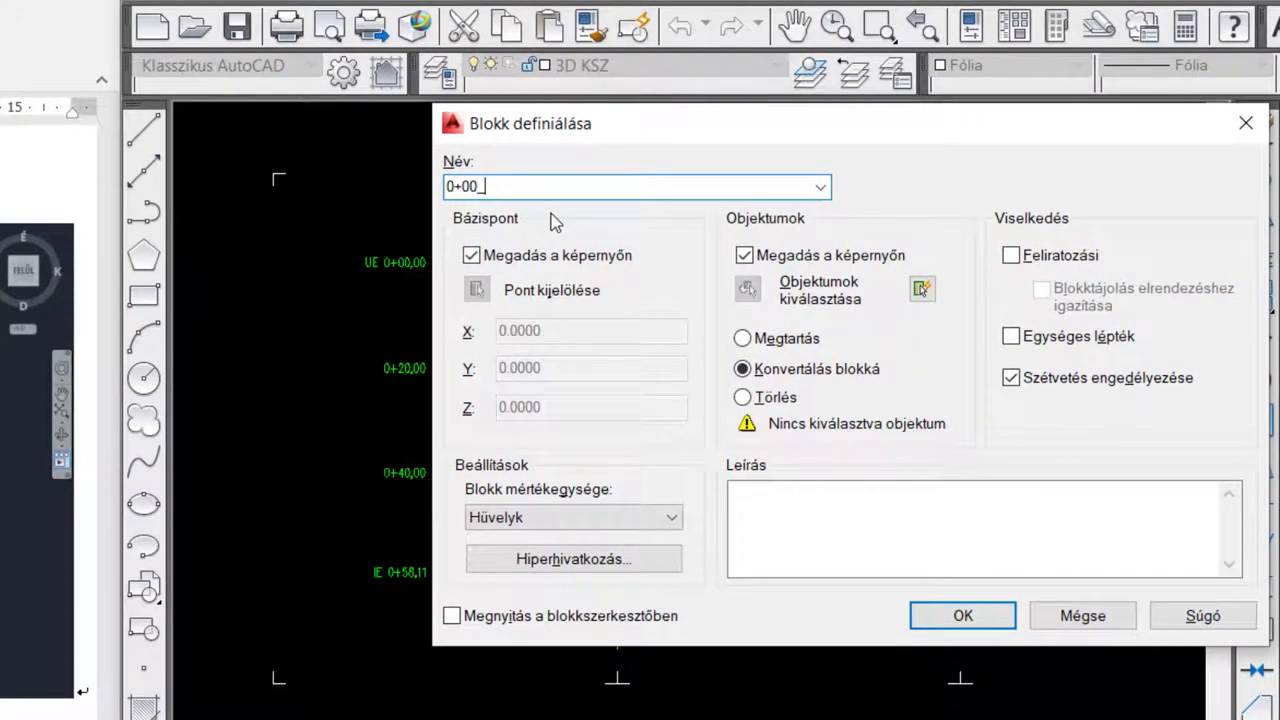
left_click(962, 614)
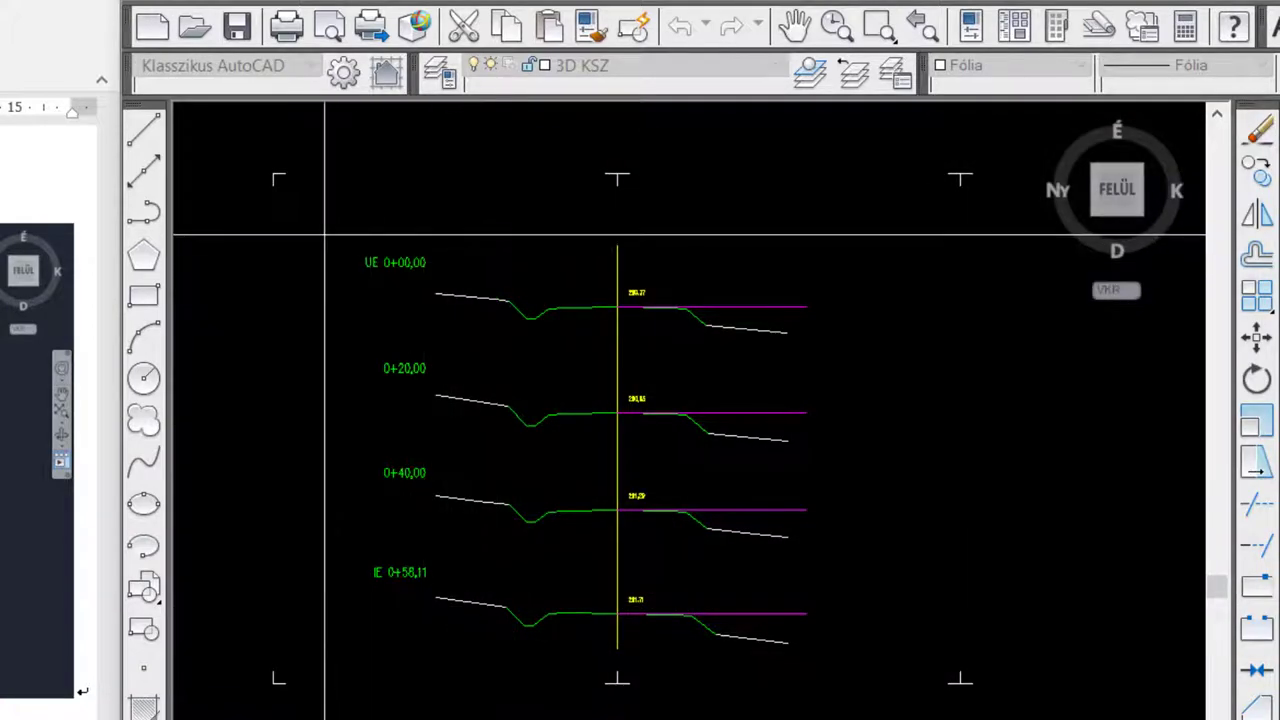
left_click(617, 305)
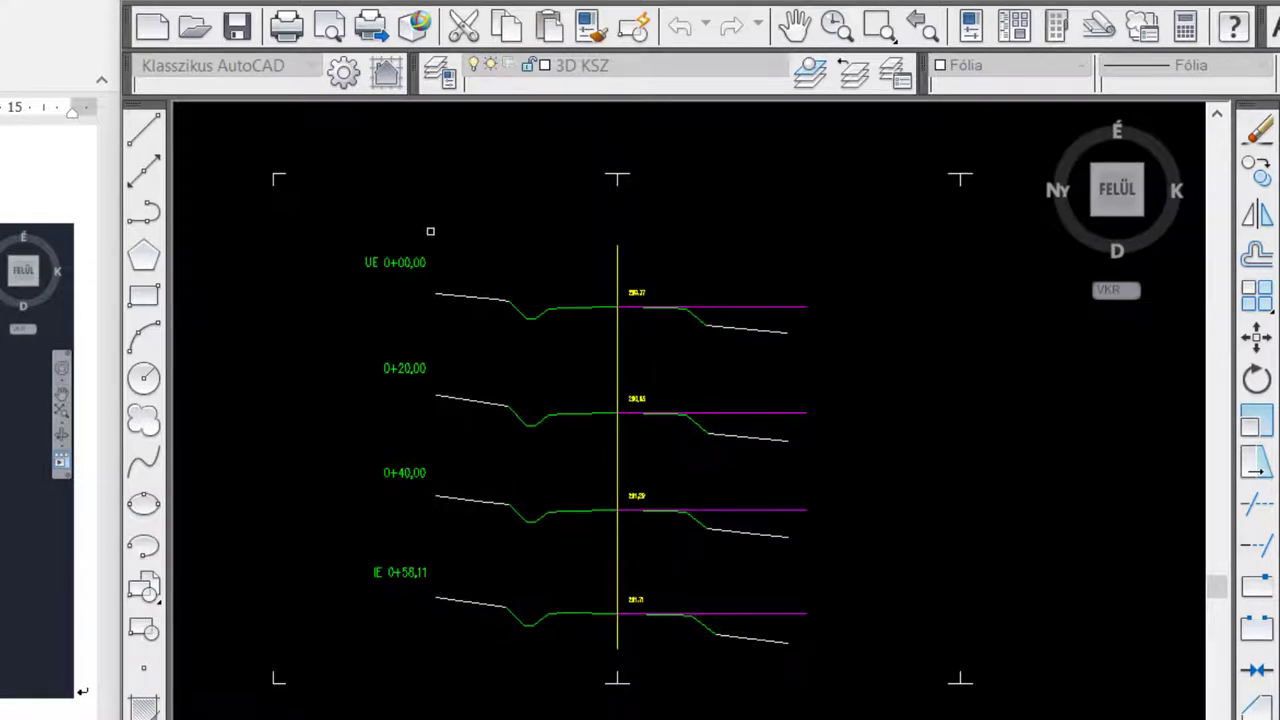
left_click(326, 234)
left_click(863, 359)
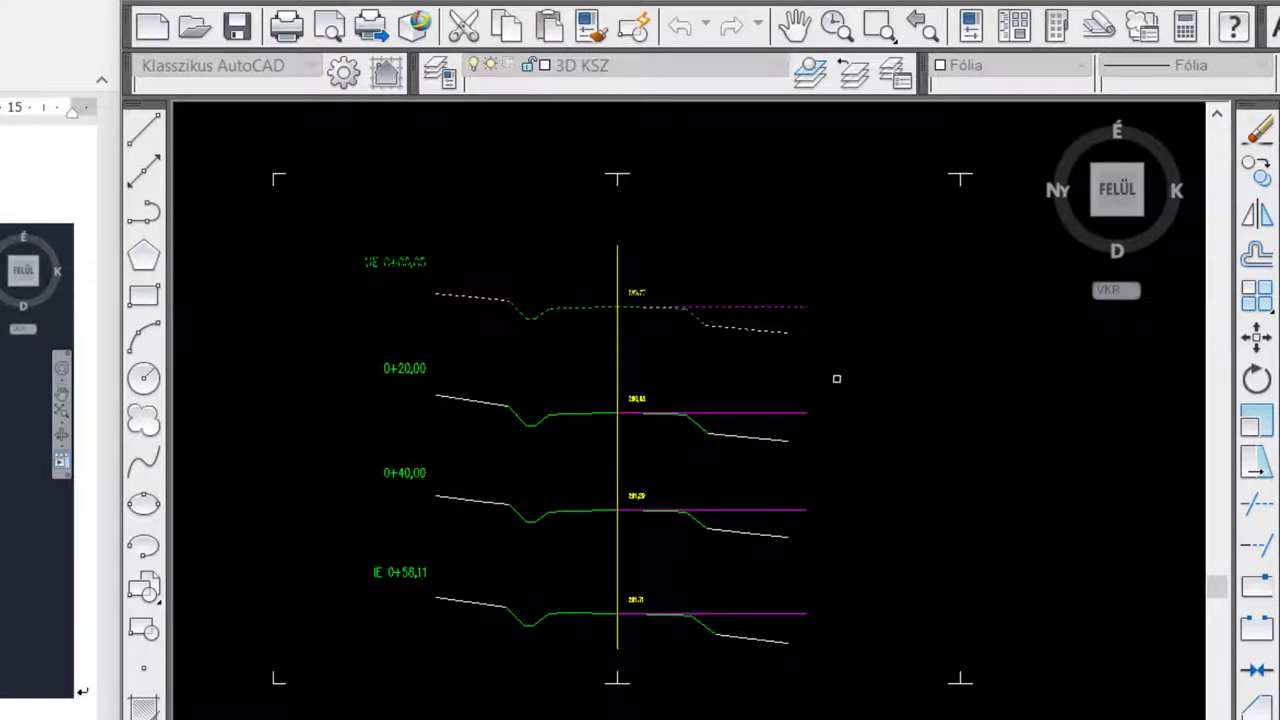
key("Return")
left_click(751, 329)
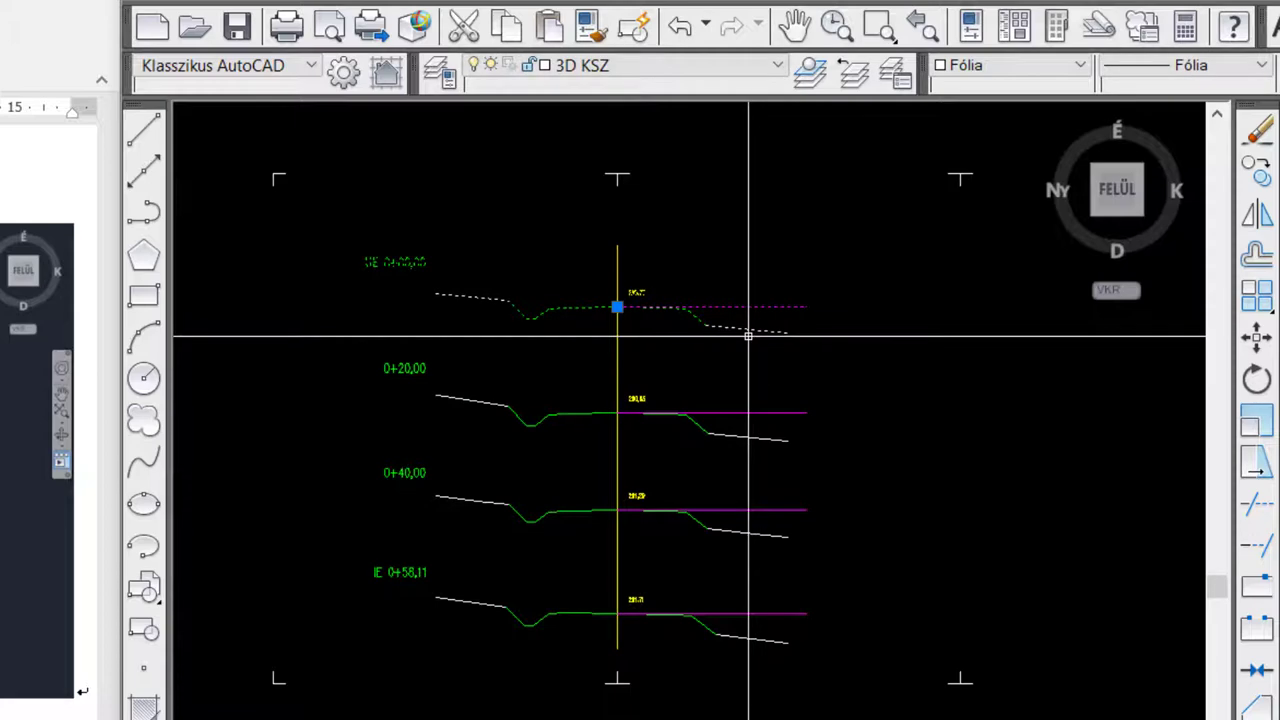
key("Escape")
Define block 0+20_00 from the 0+20,00 cross-section, based at its axis point
type("b")
key("Return")
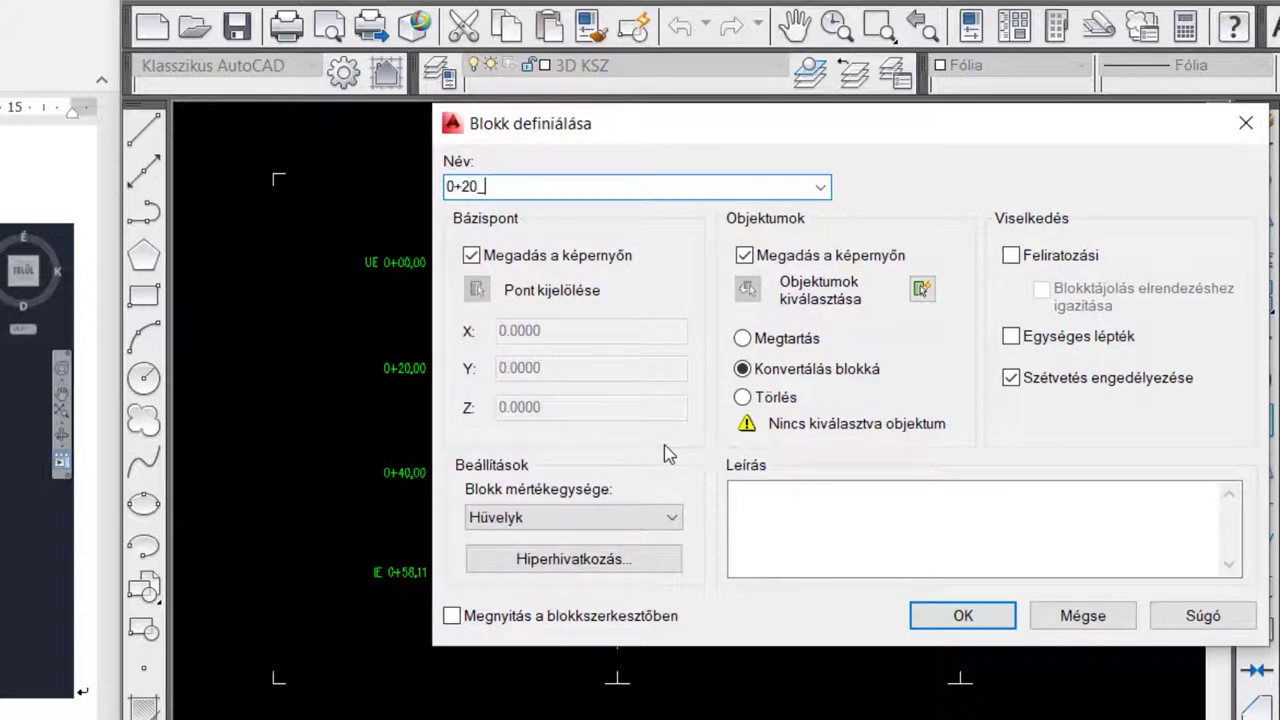
left_click(963, 616)
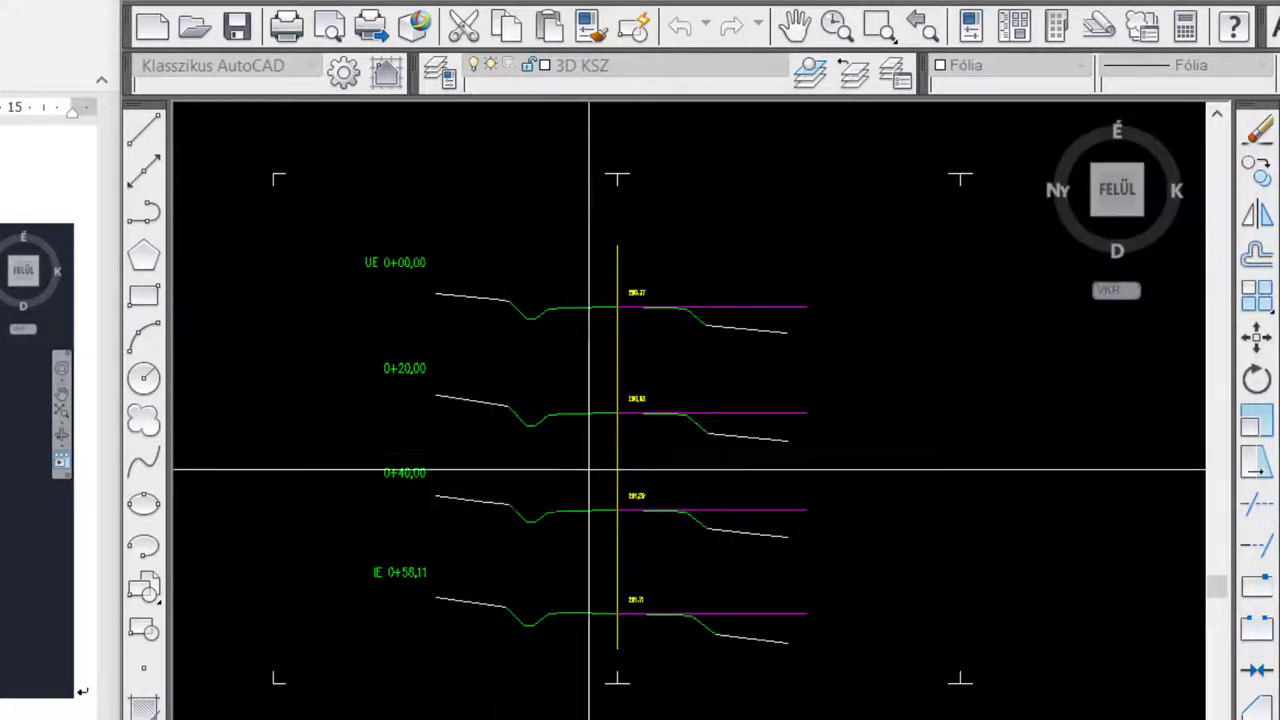
left_click(616, 411)
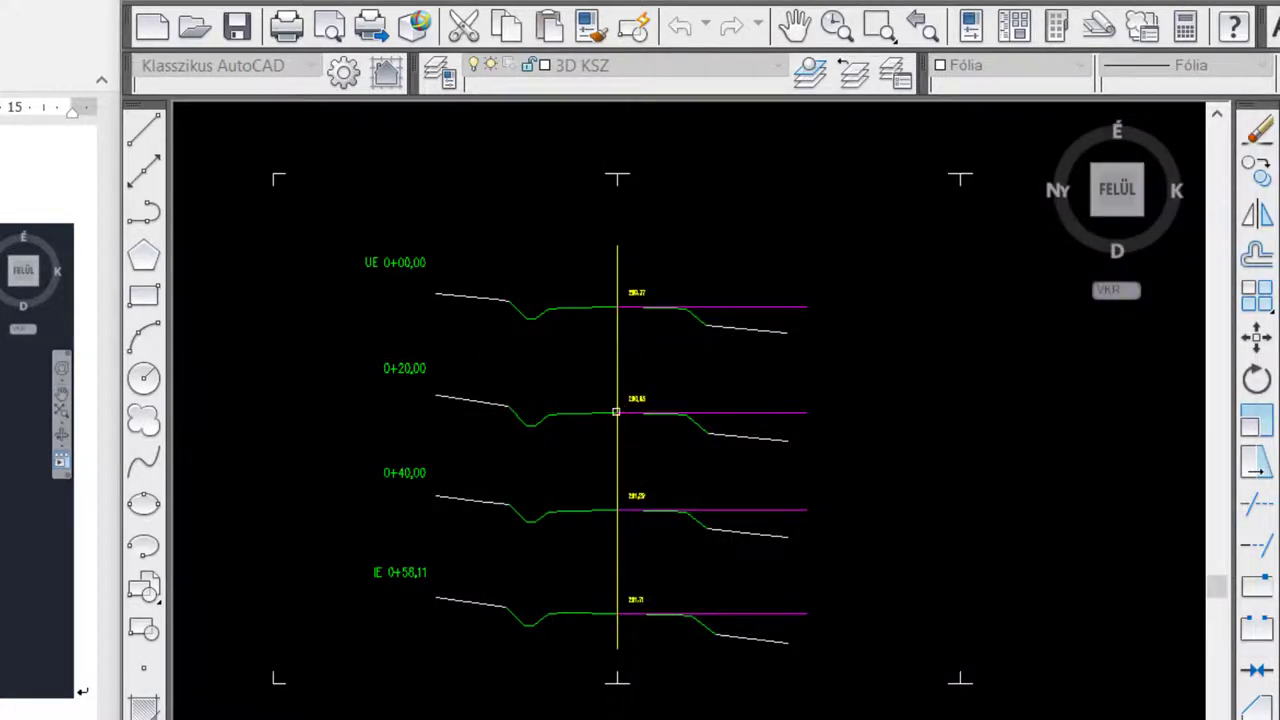
left_click(368, 346)
left_click(832, 454)
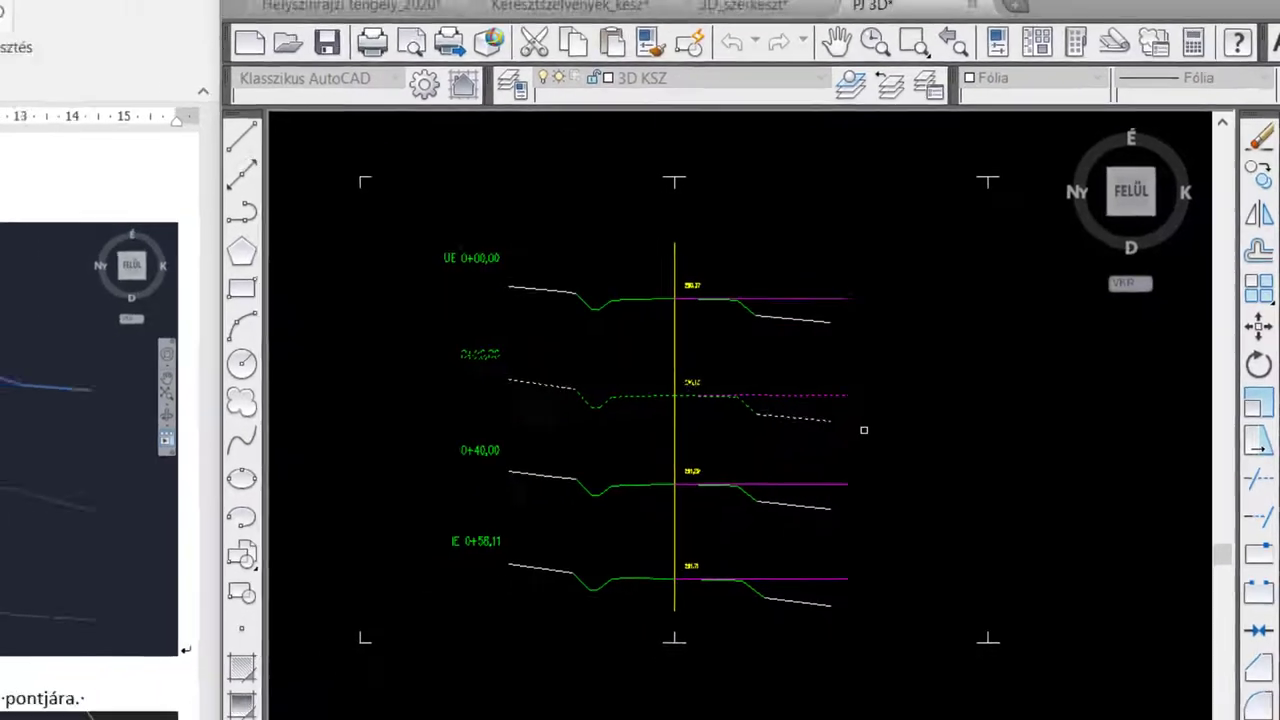
key("Return")
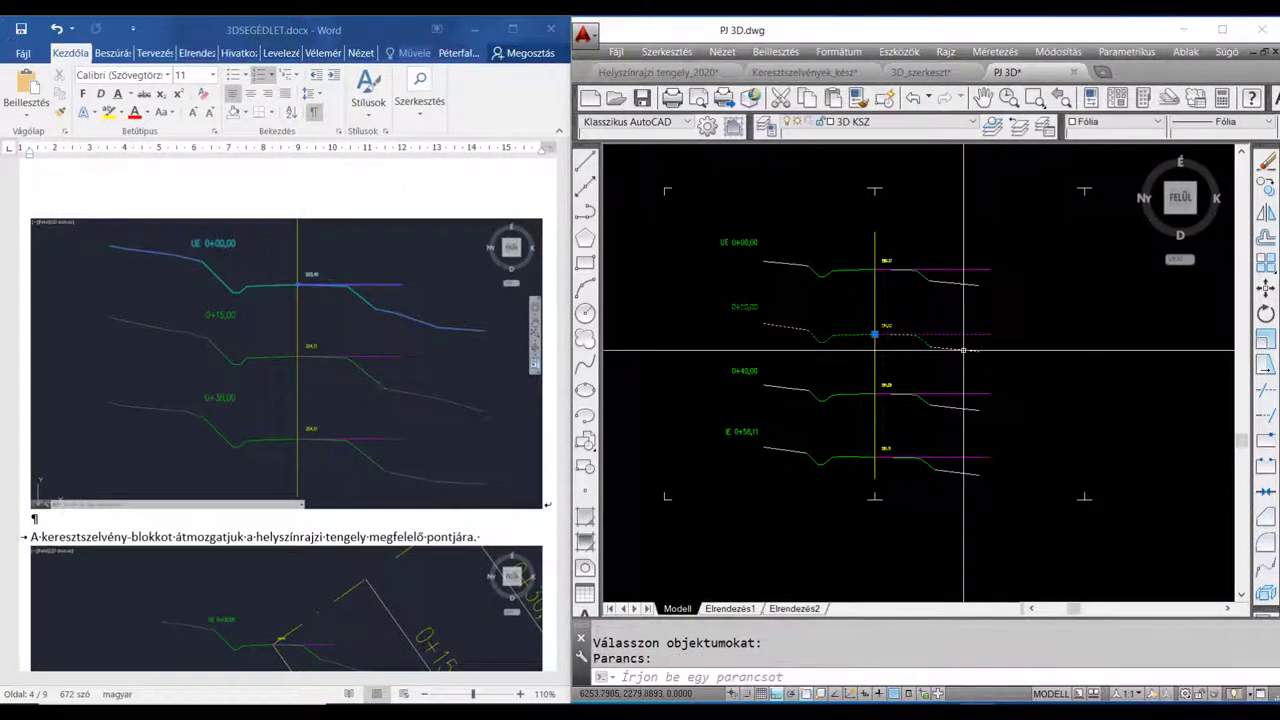
Define block 0+40_00 from the 0+40,00 cross-section, based at its axis point
key("Escape")
type("b")
key("Return")
type("0+40_00")
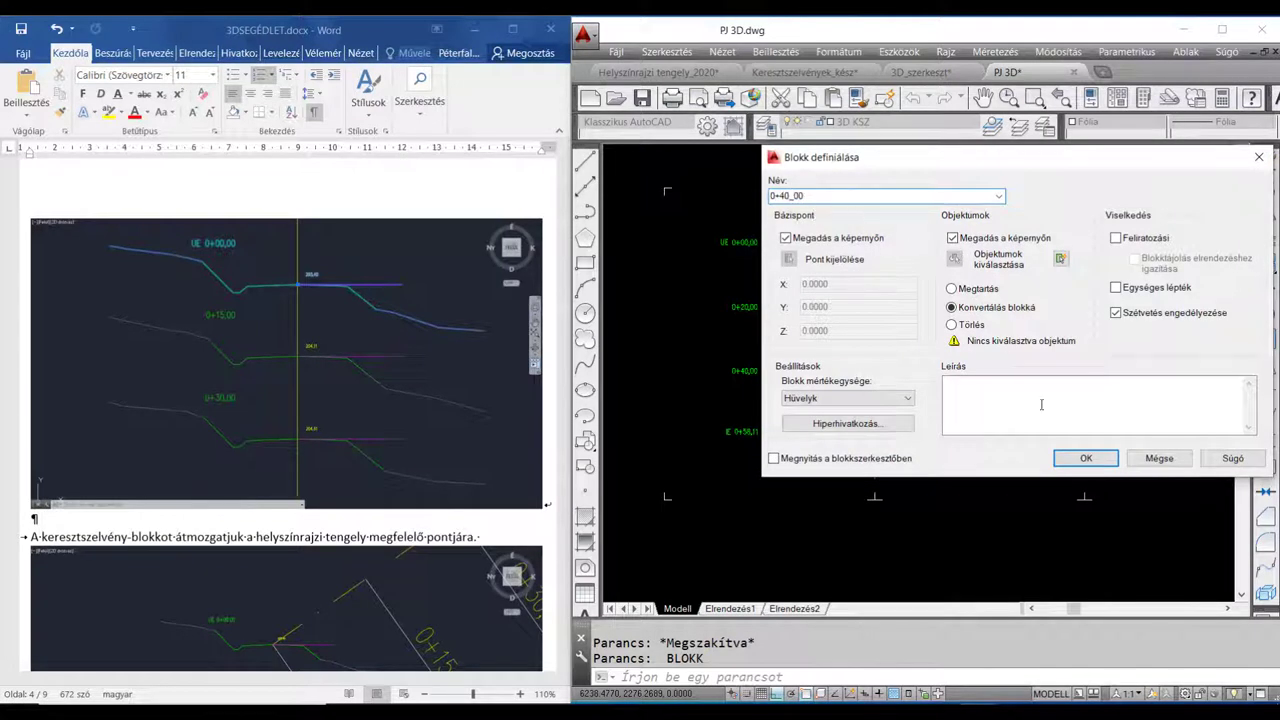
left_click(1086, 458)
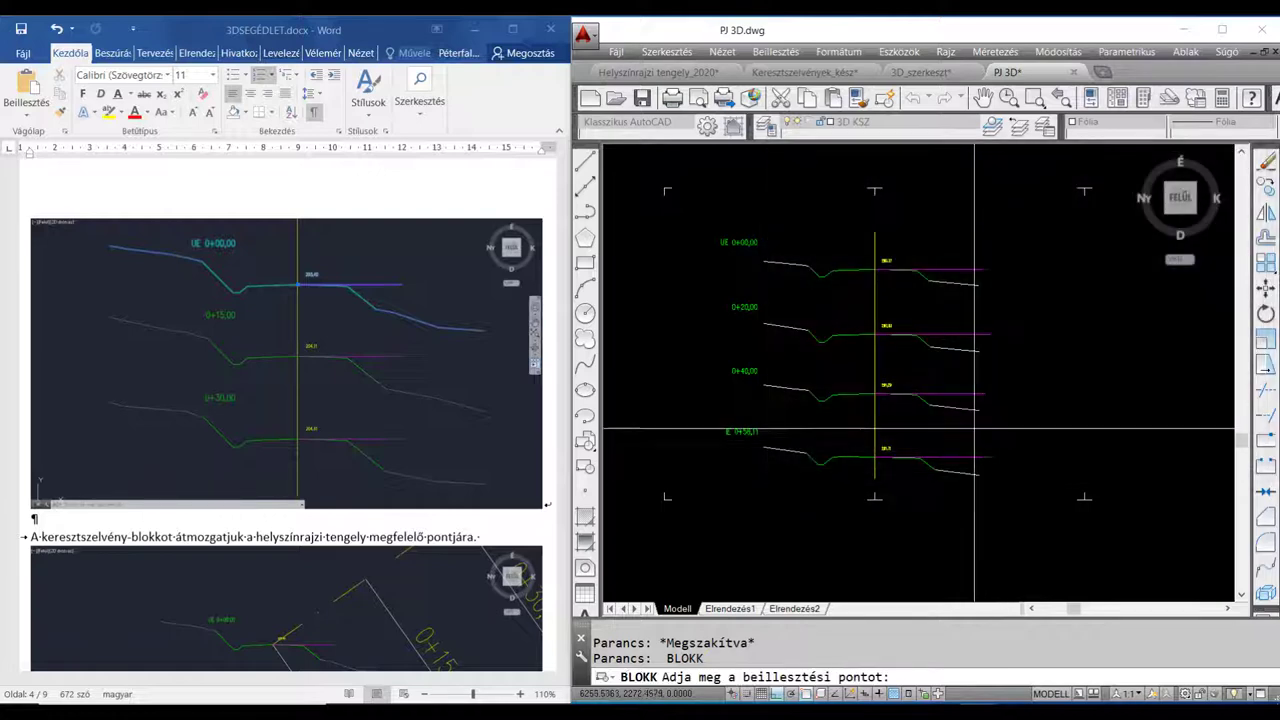
left_click(874, 394)
left_click(699, 356)
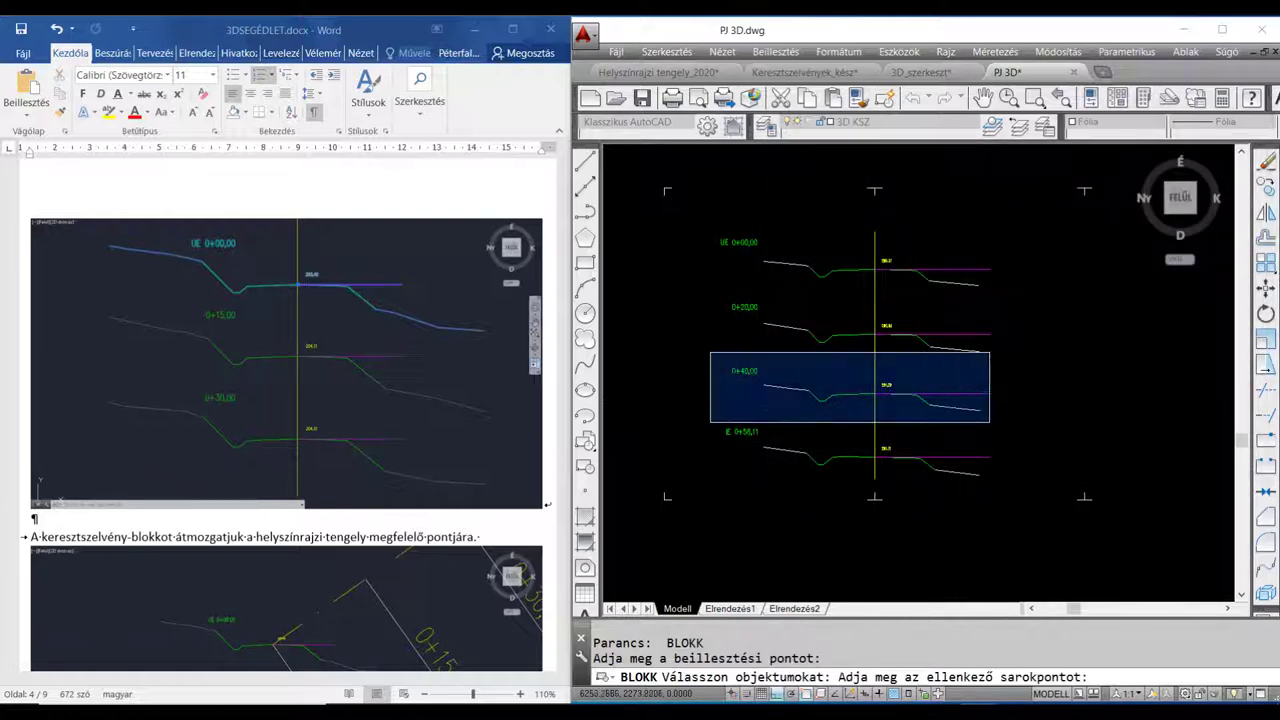
left_click(1002, 421)
key("Return")
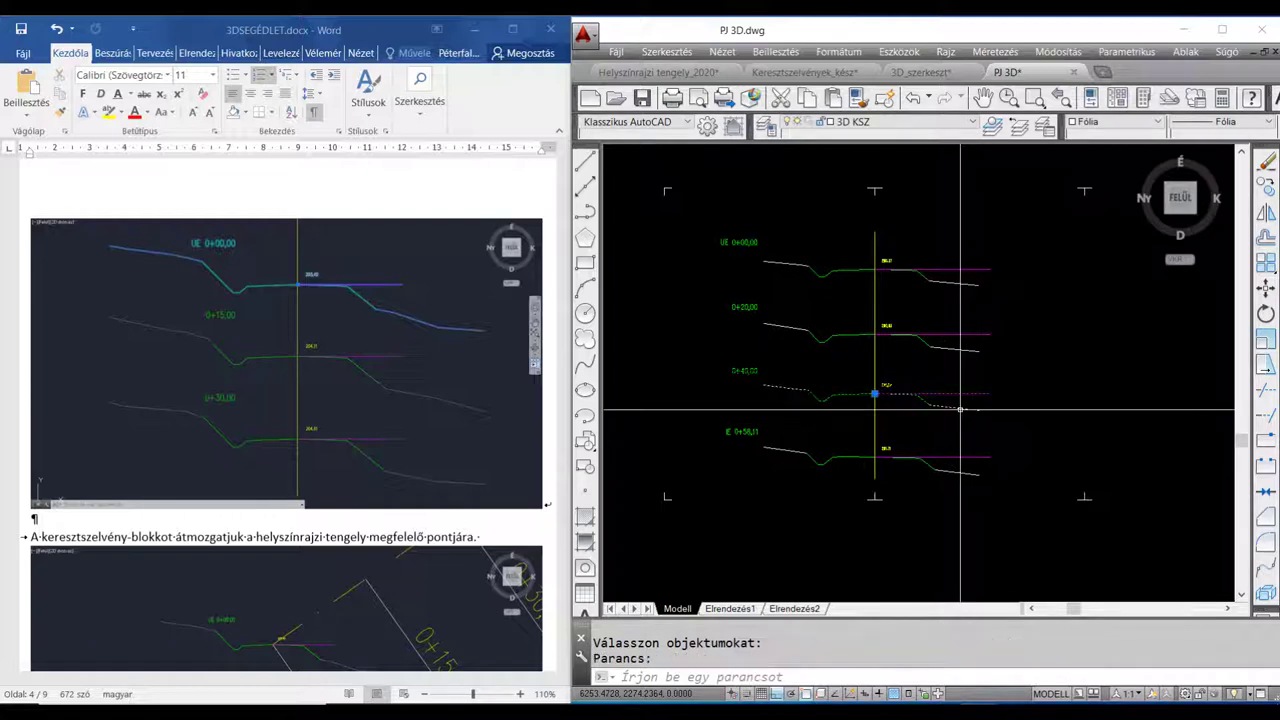
key("Escape")
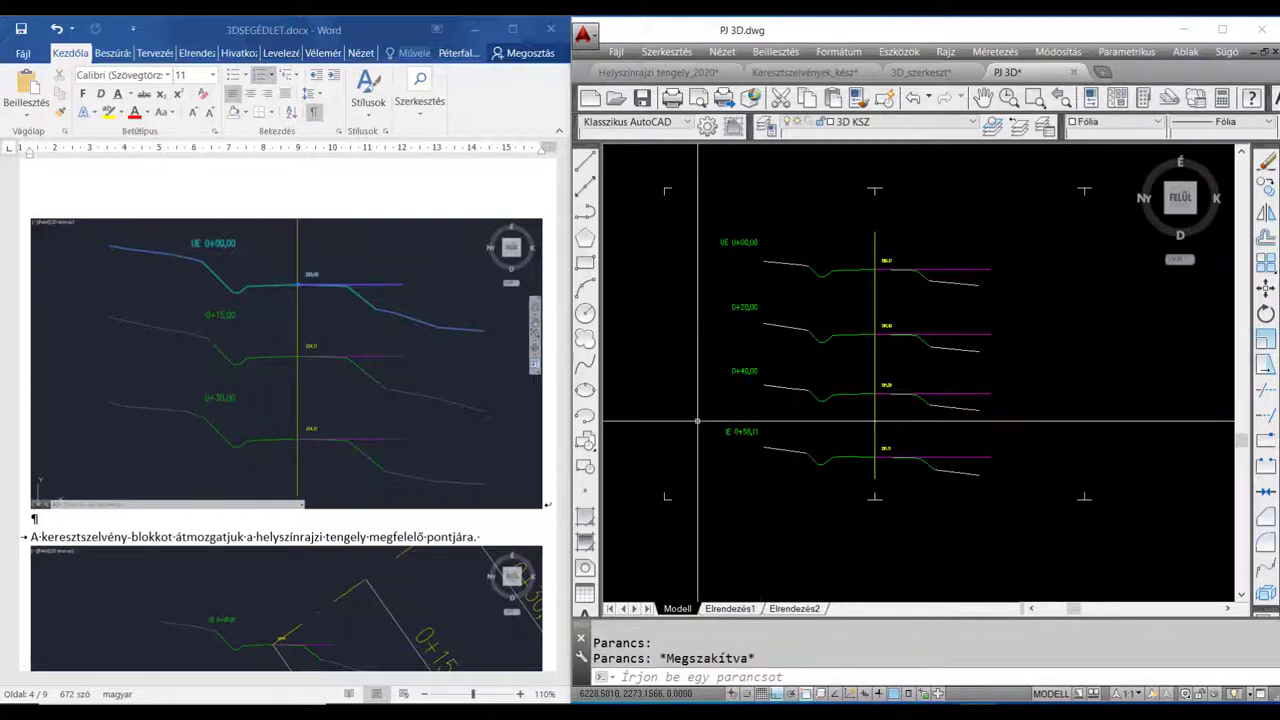
Define block 0+58_11 from the E 0+58,11 cross-section, based at its axis point
key("Return")
type("0+58_11")
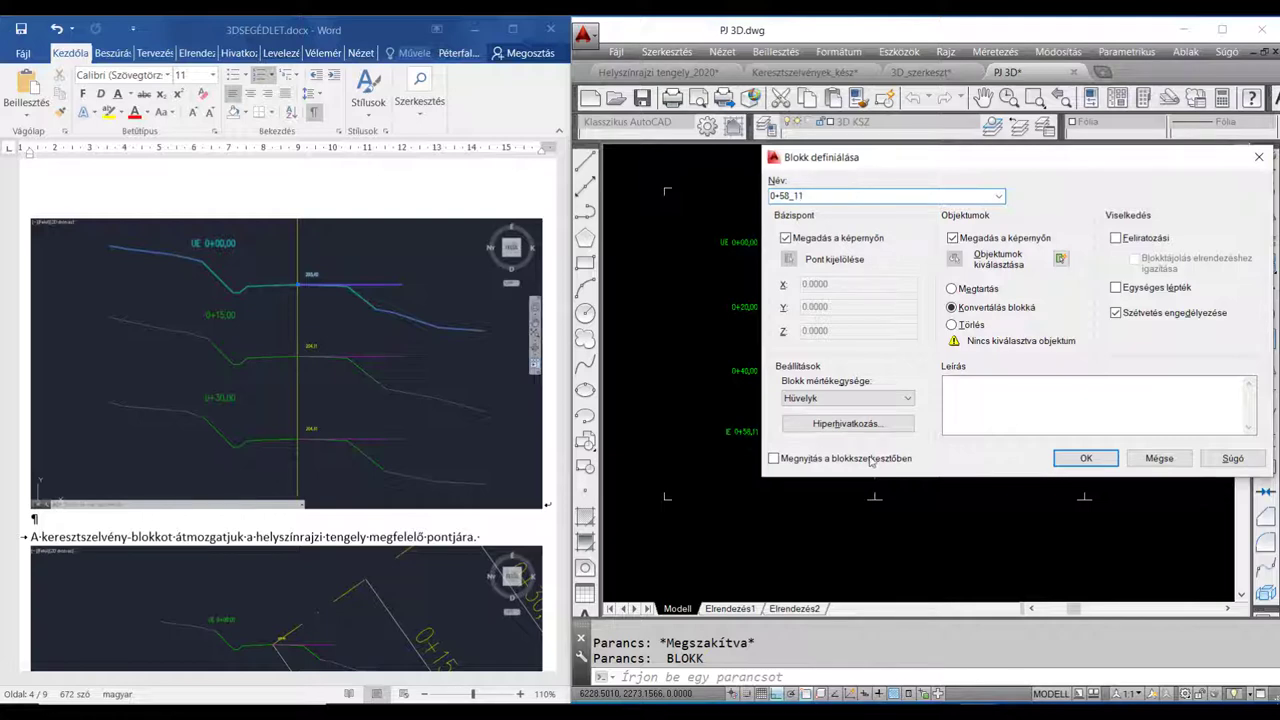
left_click(1085, 458)
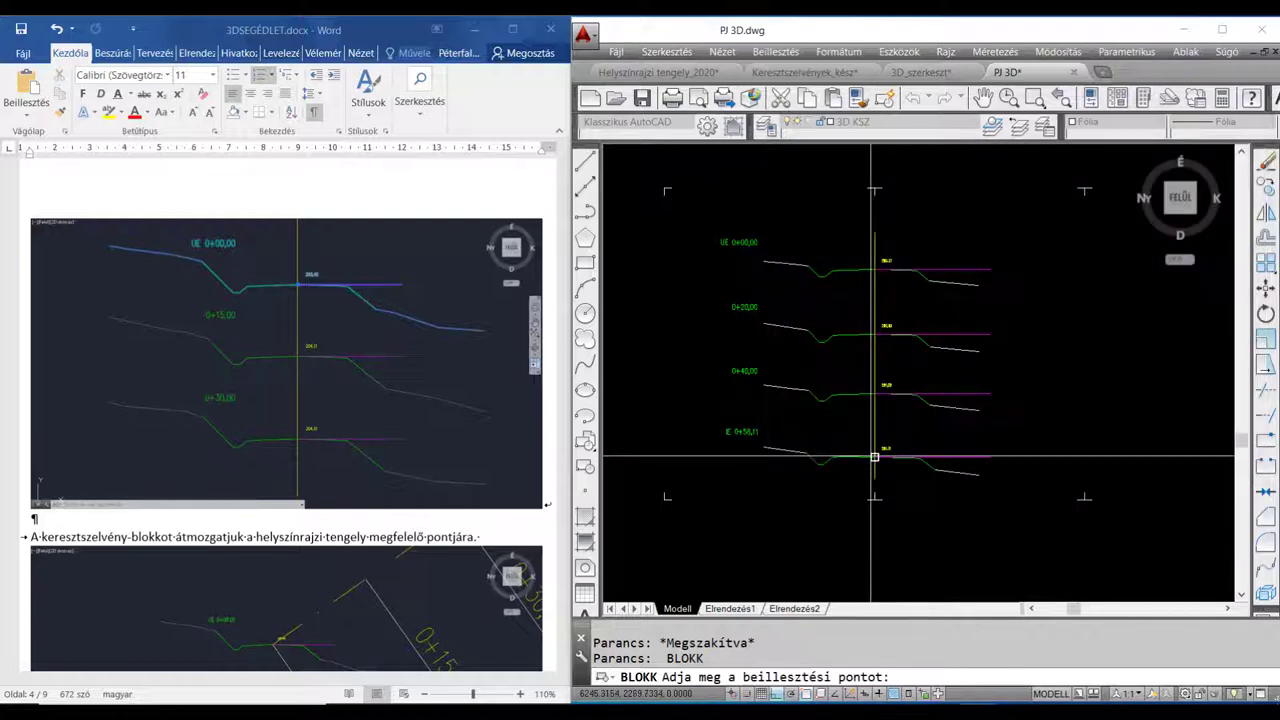
left_click(874, 457)
left_click(716, 408)
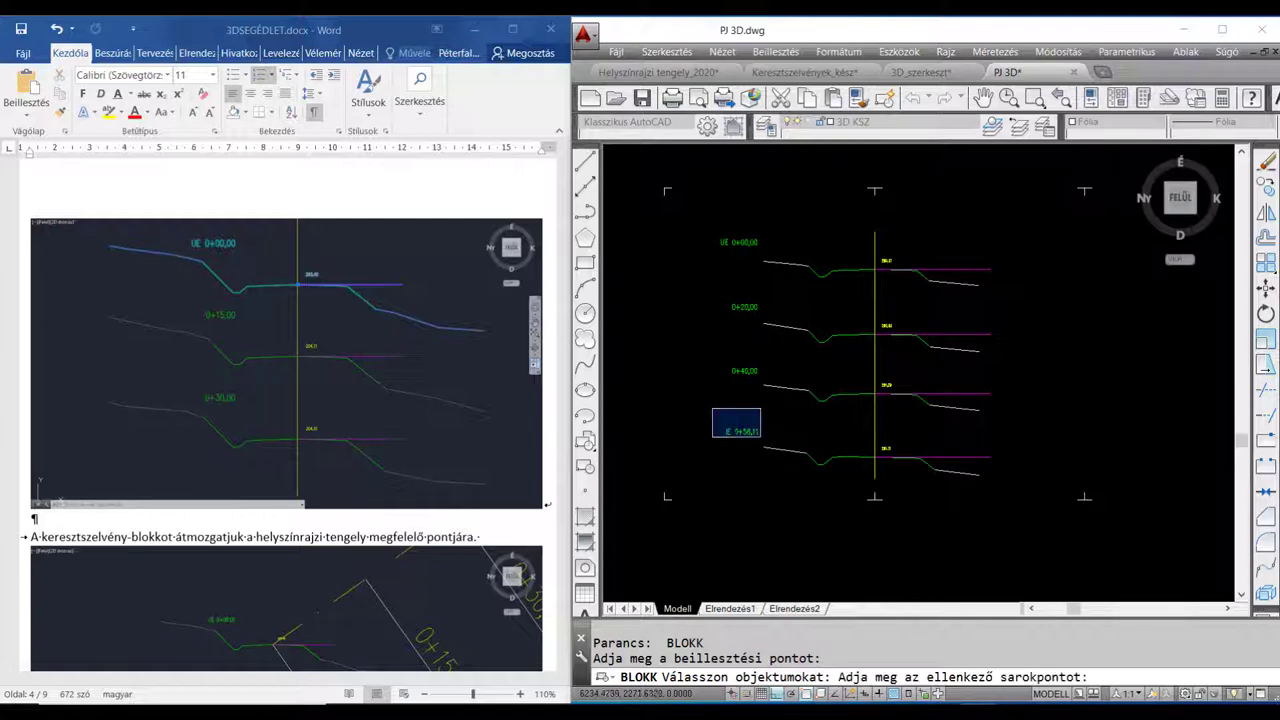
left_click(1004, 490)
key("Return")
scroll(980, 460, "down", 1)
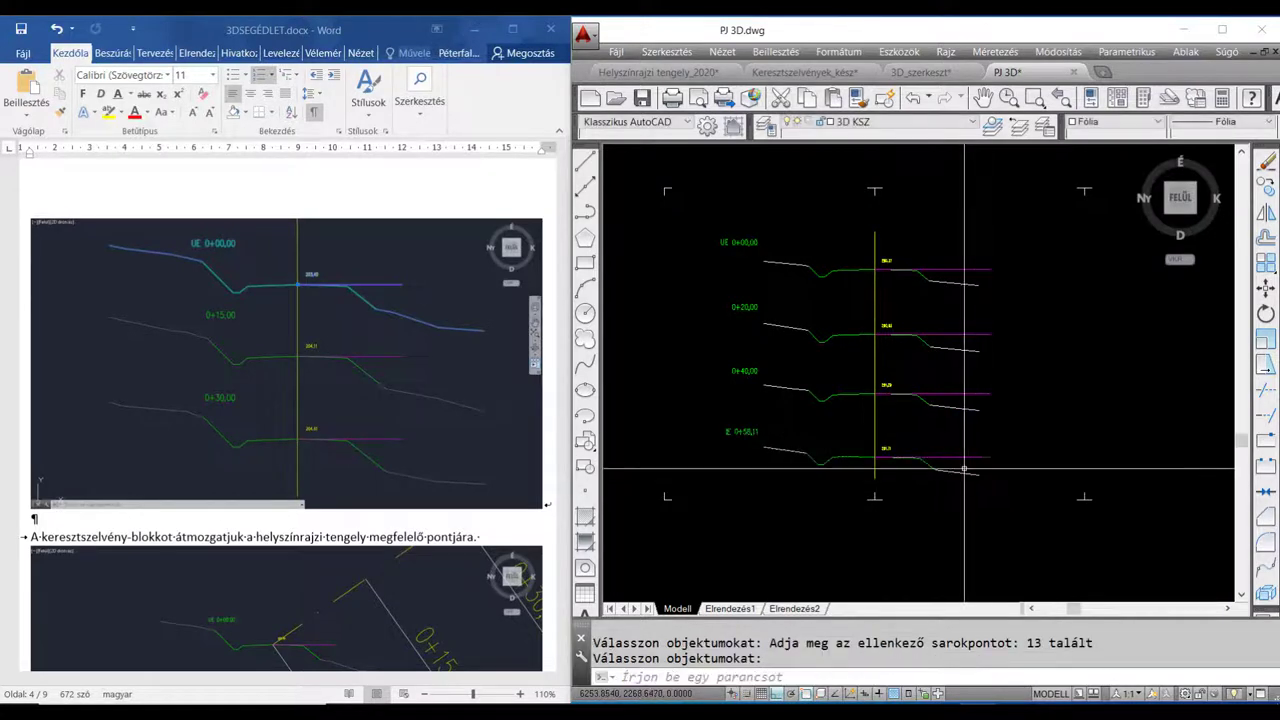
scroll(975, 430, "down", 2)
scroll(969, 384, "down", 1)
Pan the plan to the alignment arc and its station labels from UE 0+00,00
middle_click_drag(969, 384, 983, 286)
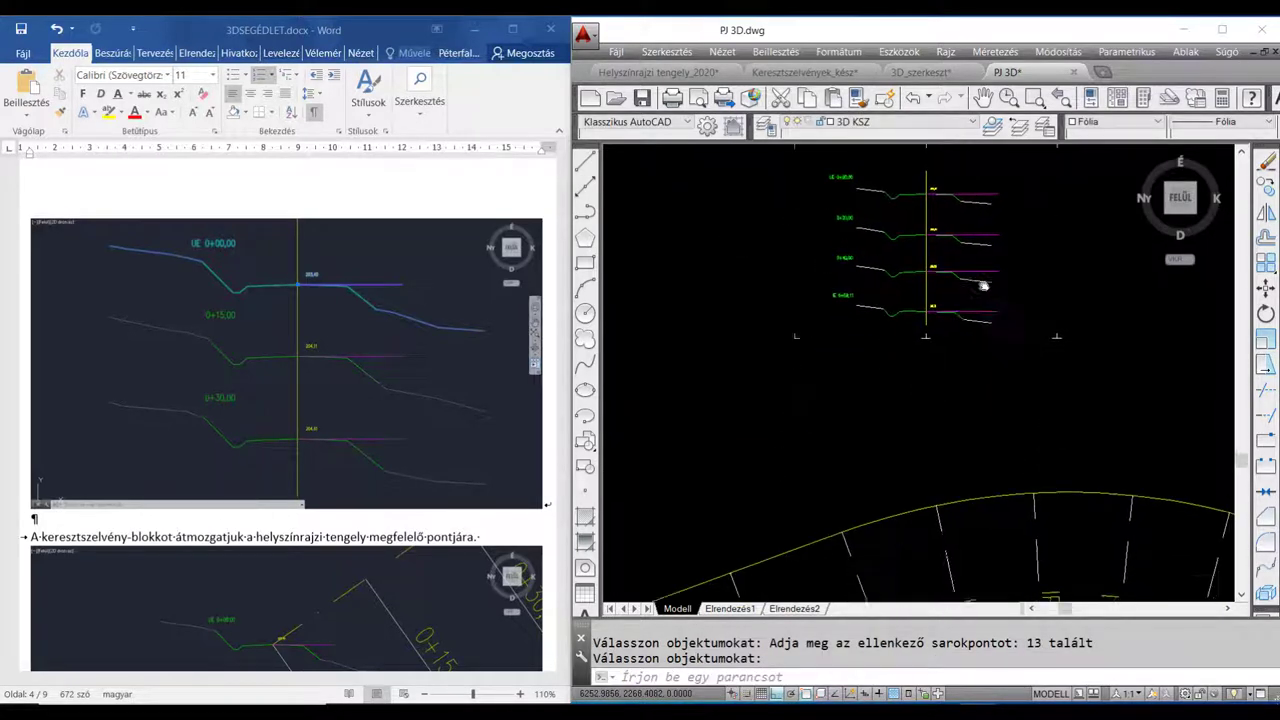
middle_click_drag(877, 374, 977, 243)
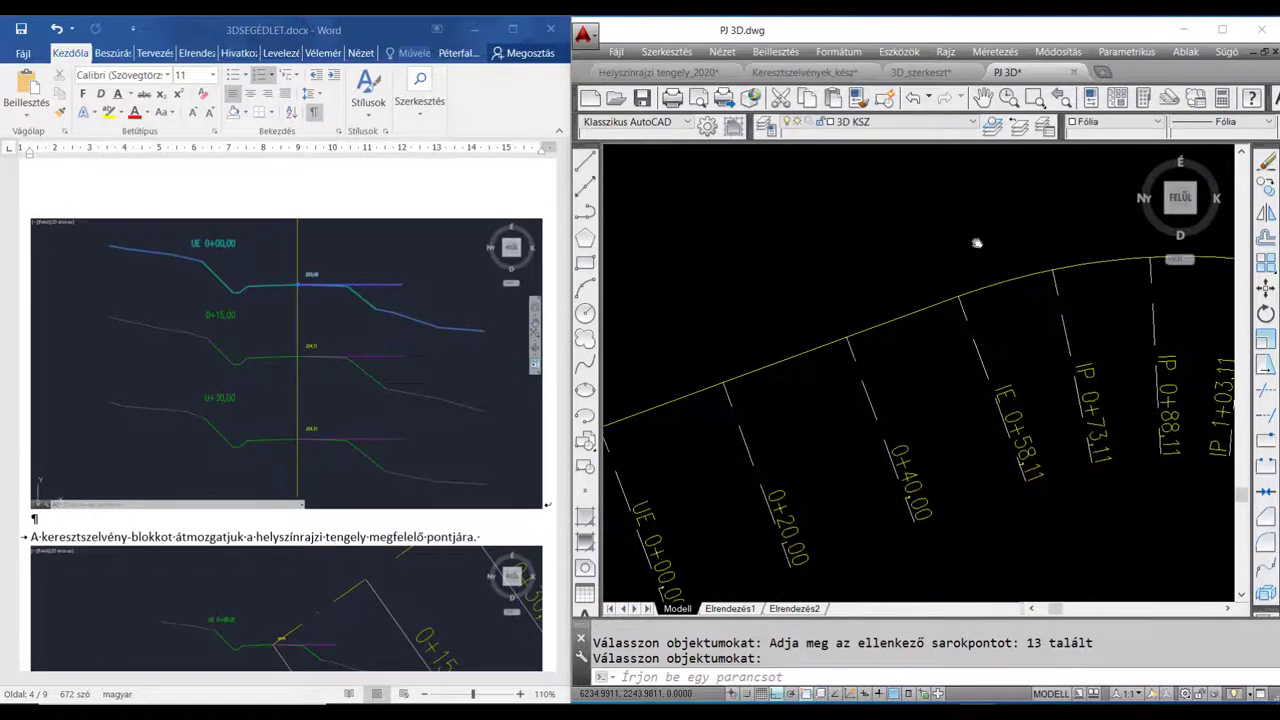
middle_click_drag(857, 343, 903, 388)
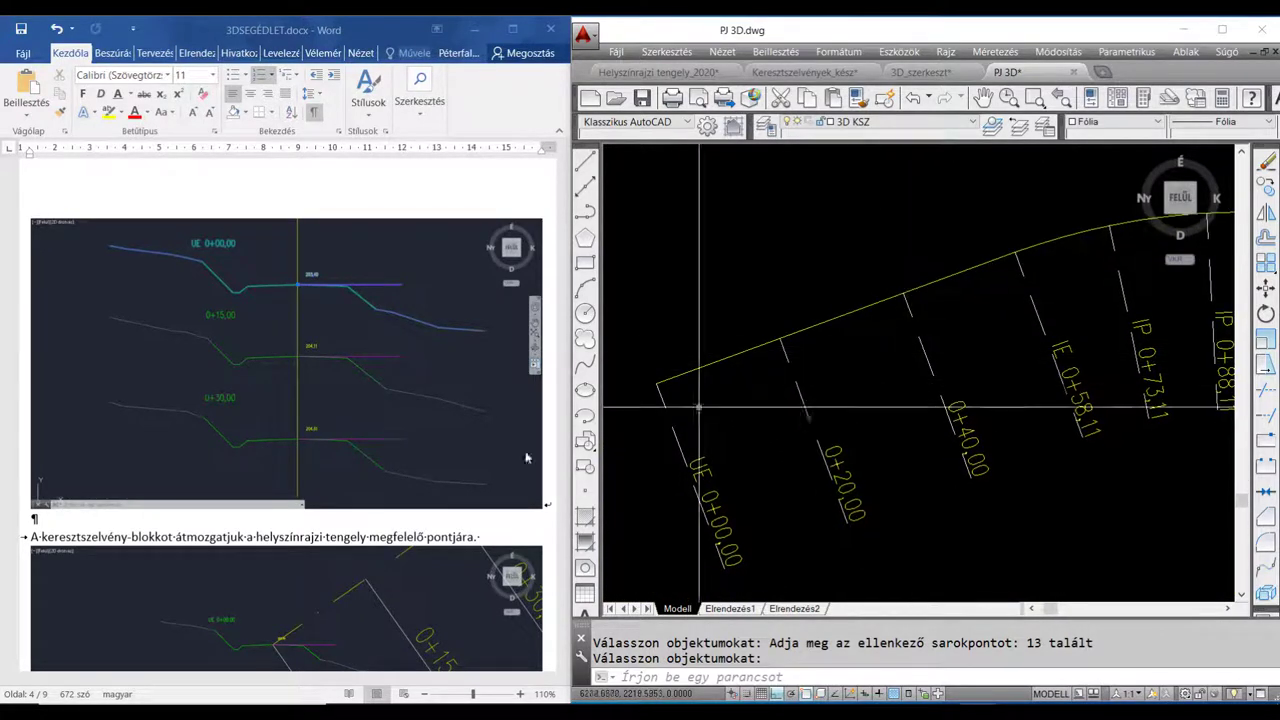
Scroll the Word guide ahead to the section-rotation step, then return to AutoCAD
left_click(389, 519)
scroll(379, 500, "down", 1)
scroll(379, 500, "down", 1)
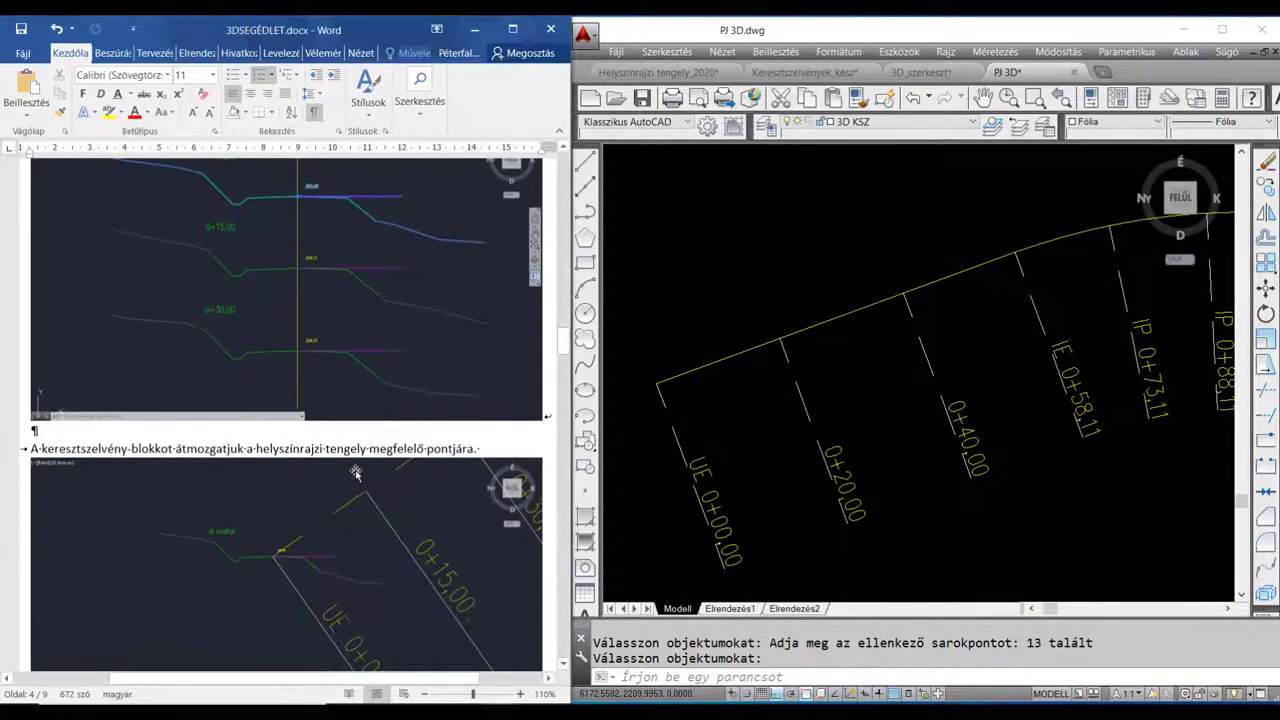
scroll(357, 471, "down", 1)
scroll(330, 460, "down", 1)
scroll(306, 451, "down", 1)
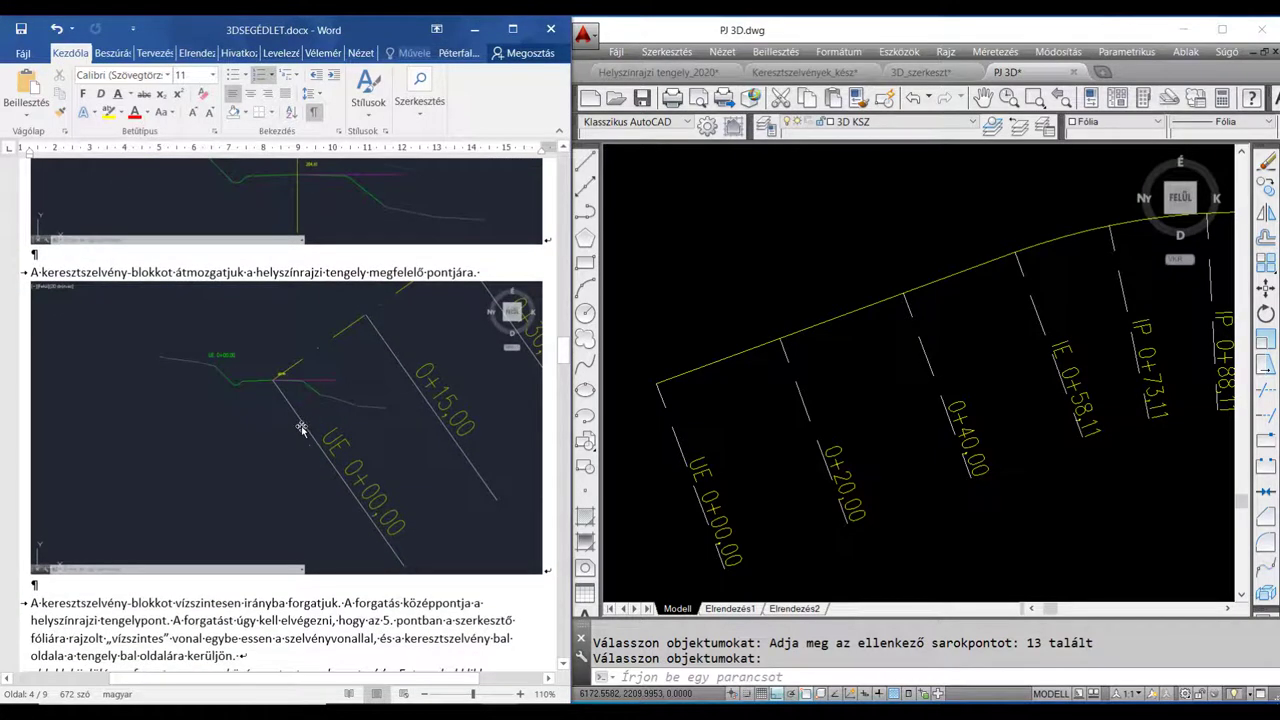
scroll(293, 405, "down", 1)
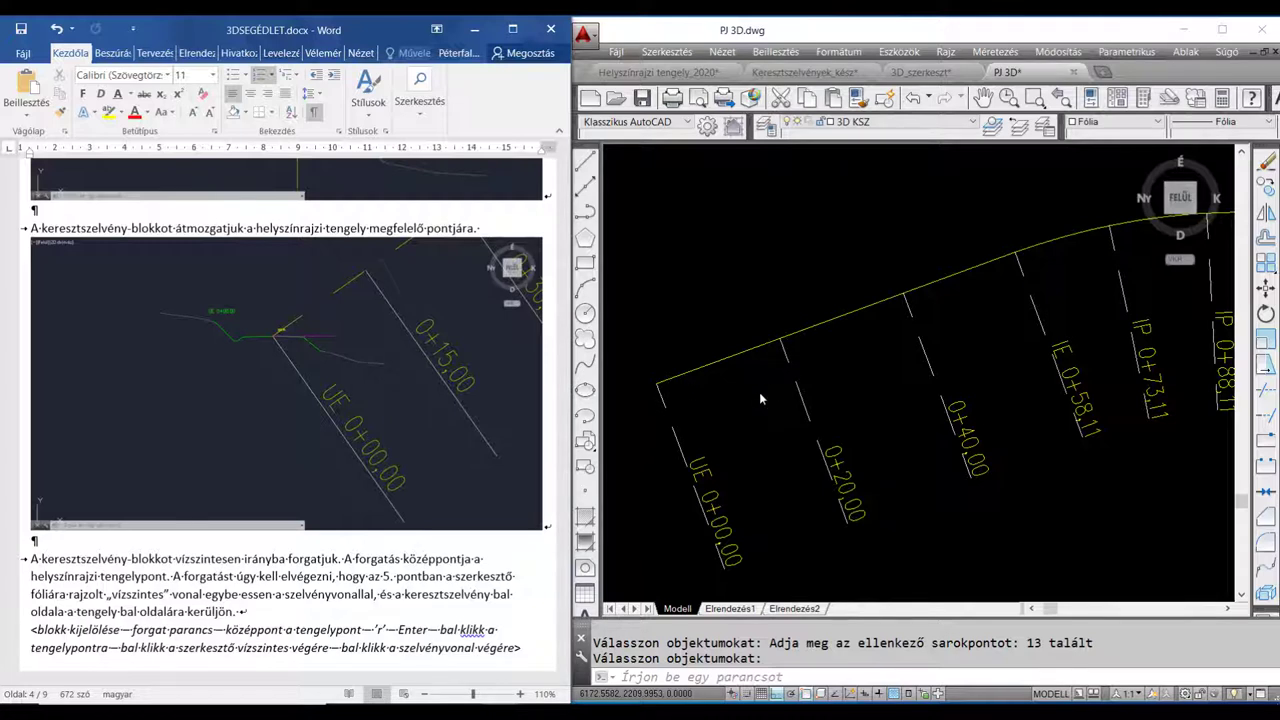
left_click(713, 395)
type("BE")
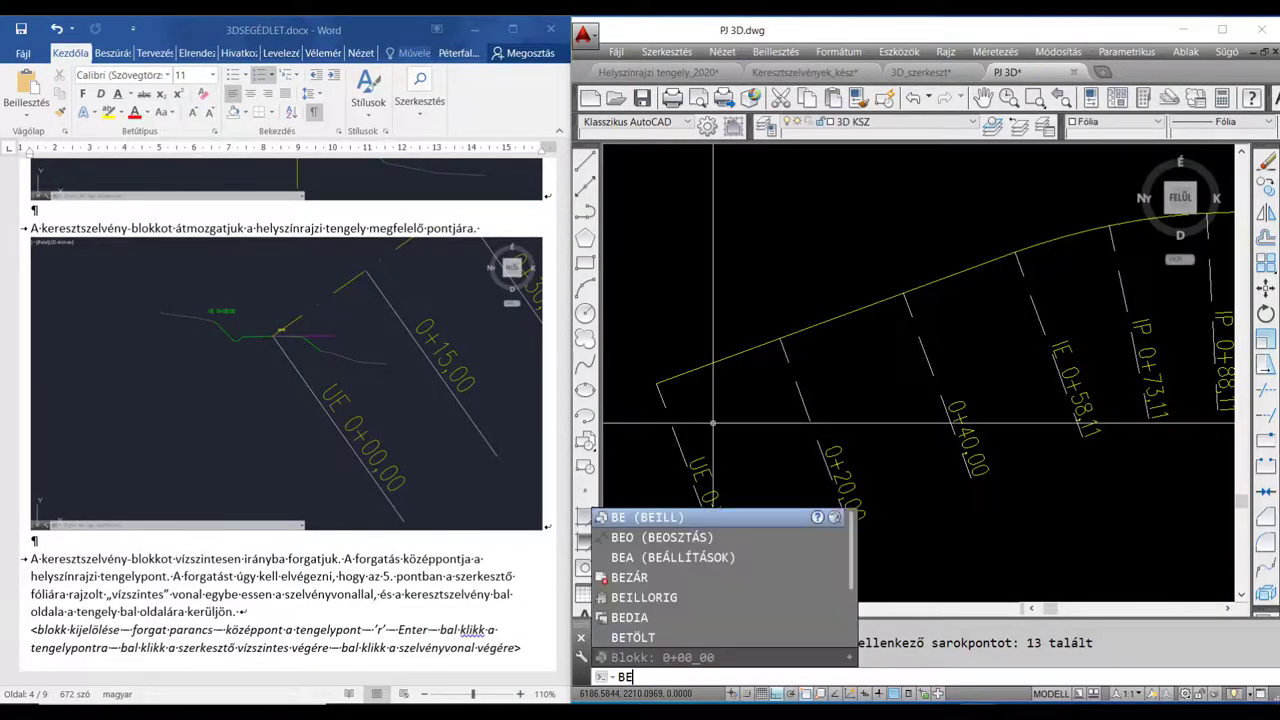
Insert blocks 0+00_00 and 0+20_00 at the axis start and the 0+20.00 station
key("Return")
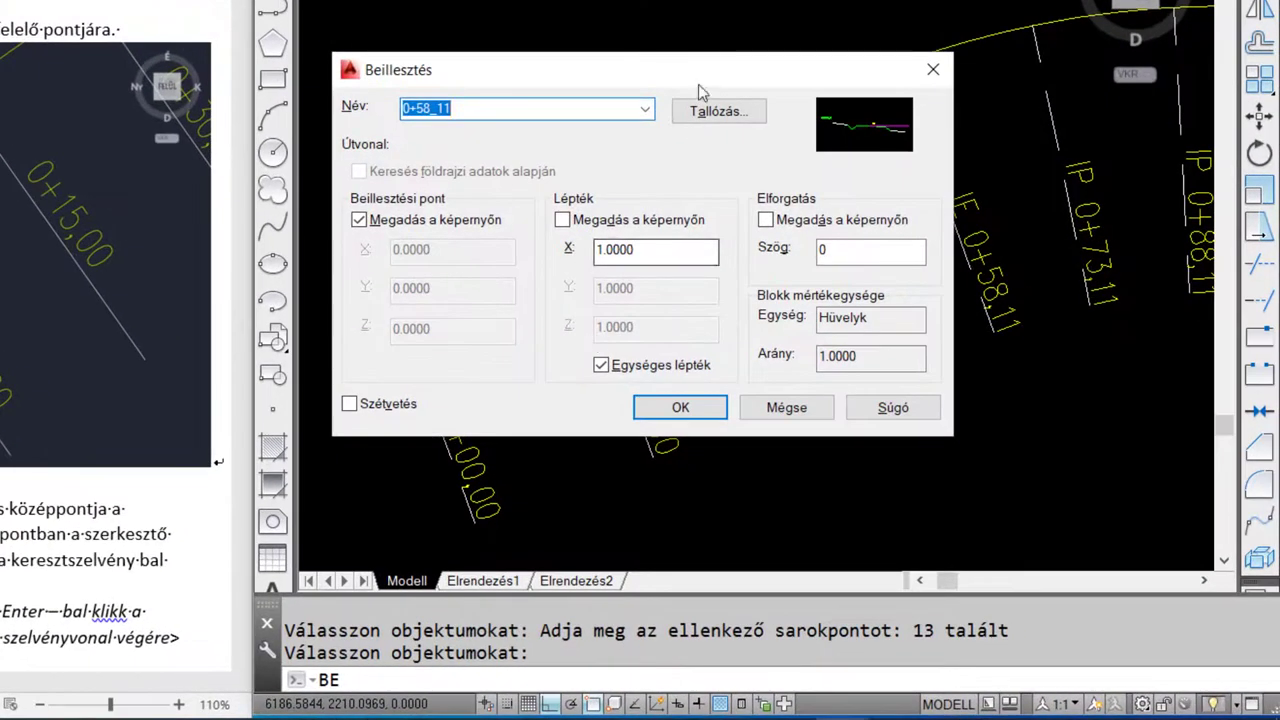
left_click(645, 108)
left_click(430, 128)
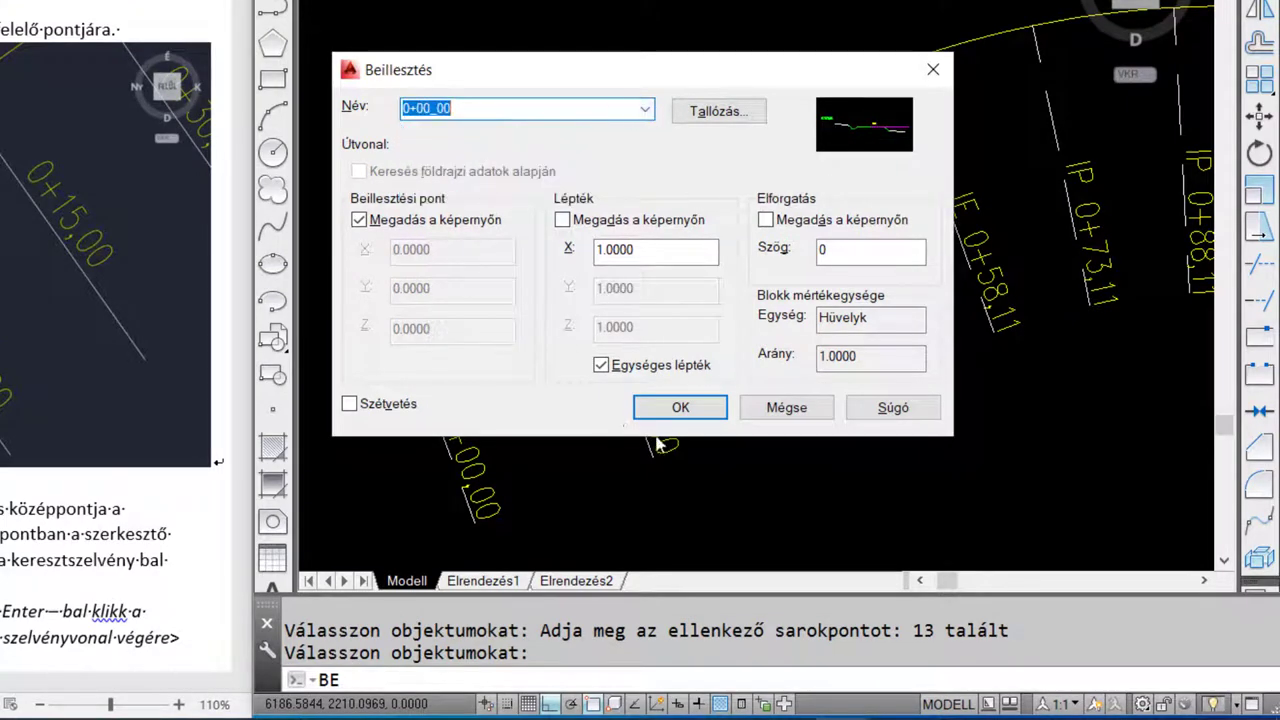
left_click(657, 411)
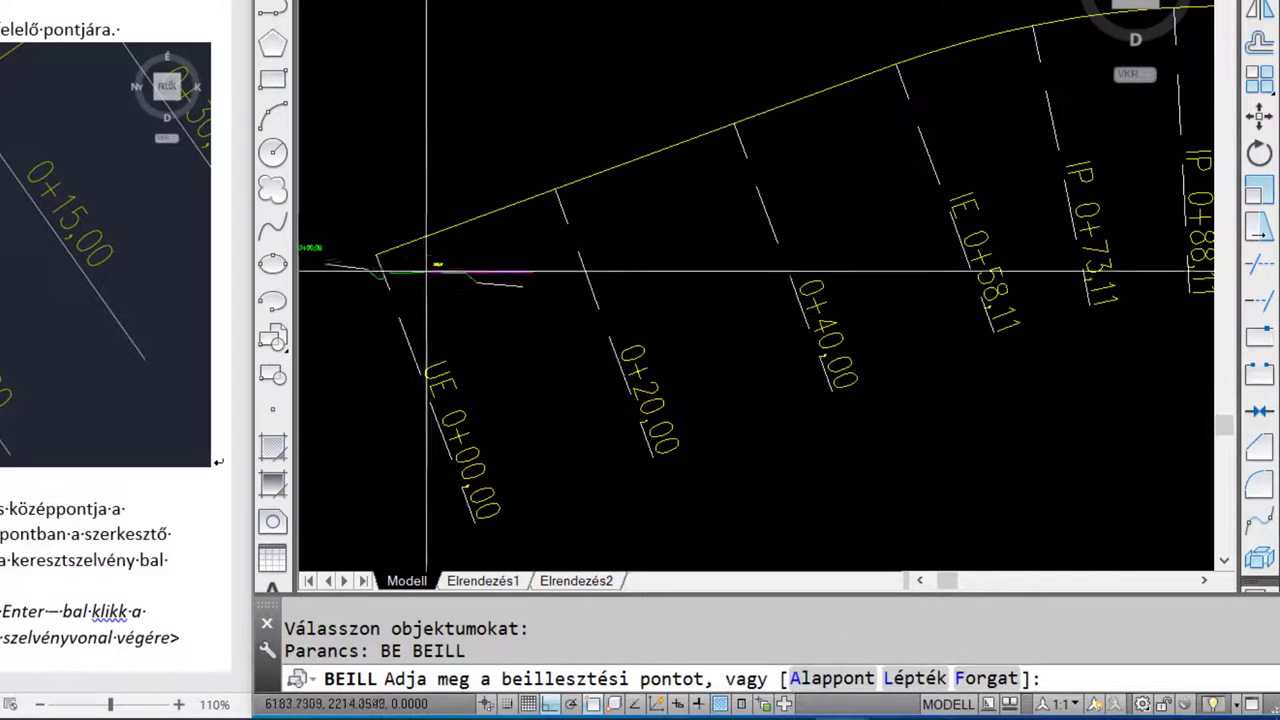
left_click(375, 254)
middle_click_drag(529, 251, 605, 245)
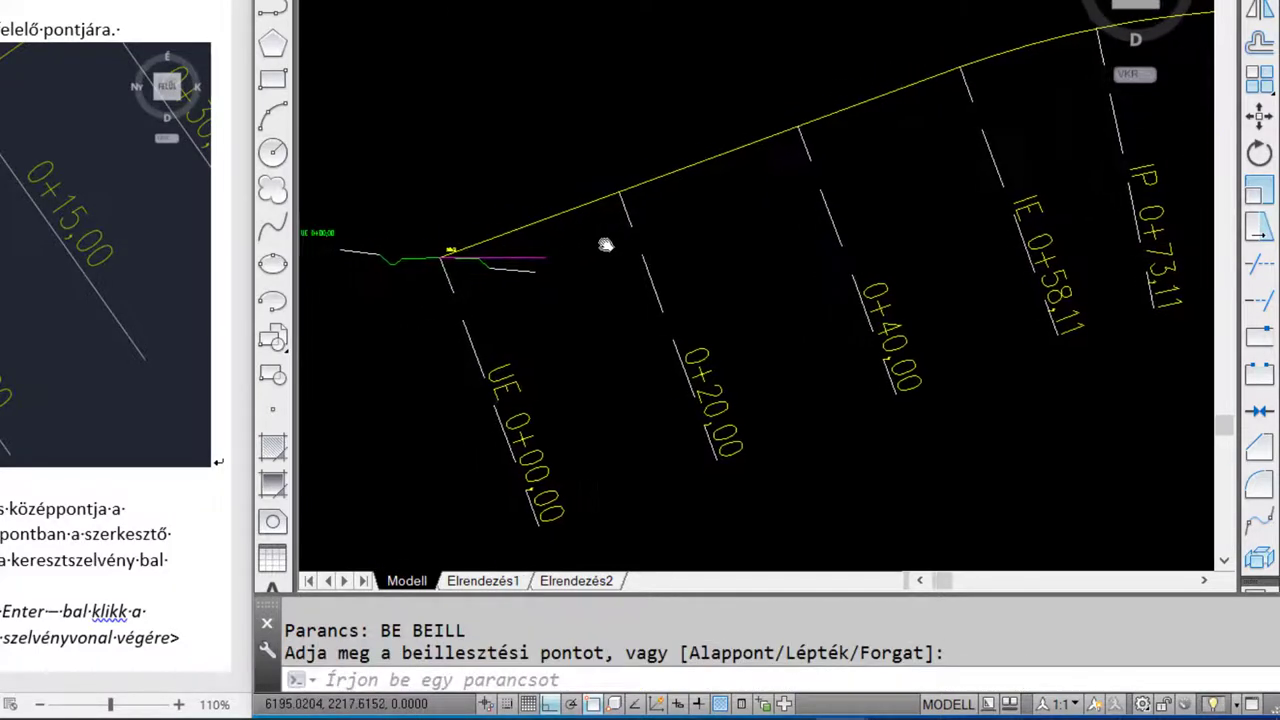
key("Return")
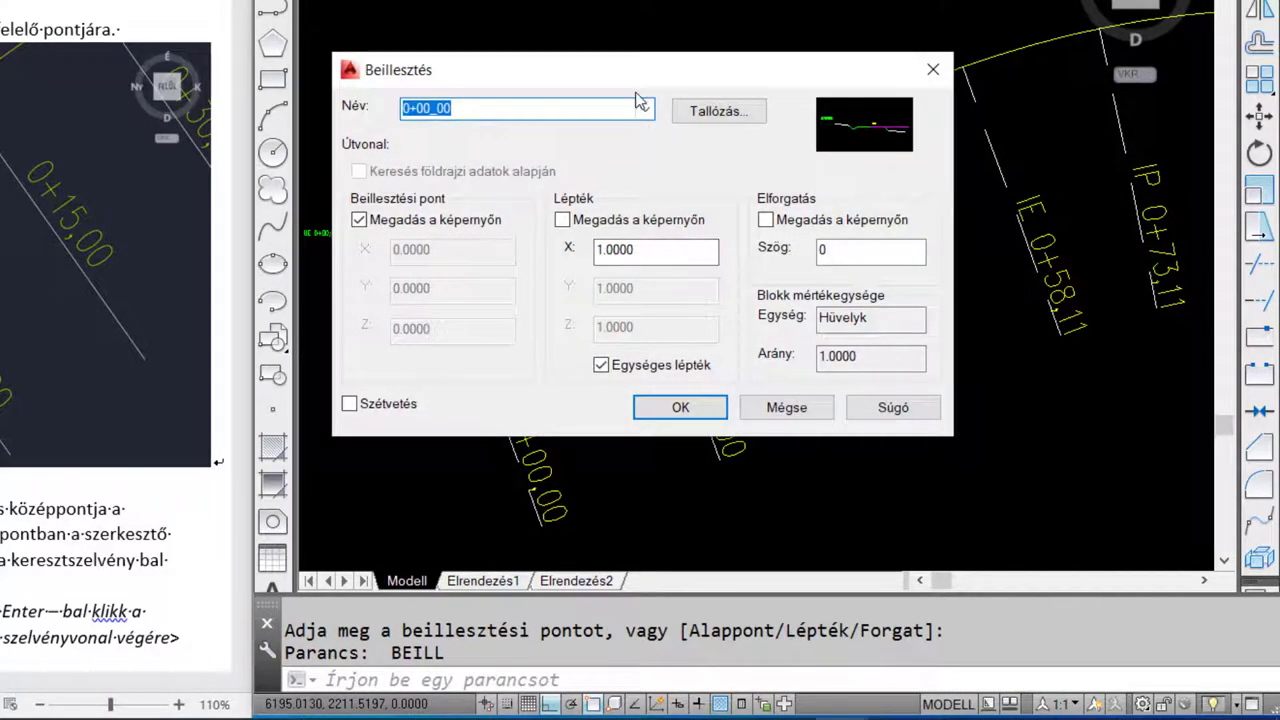
left_click(645, 110)
left_click(440, 158)
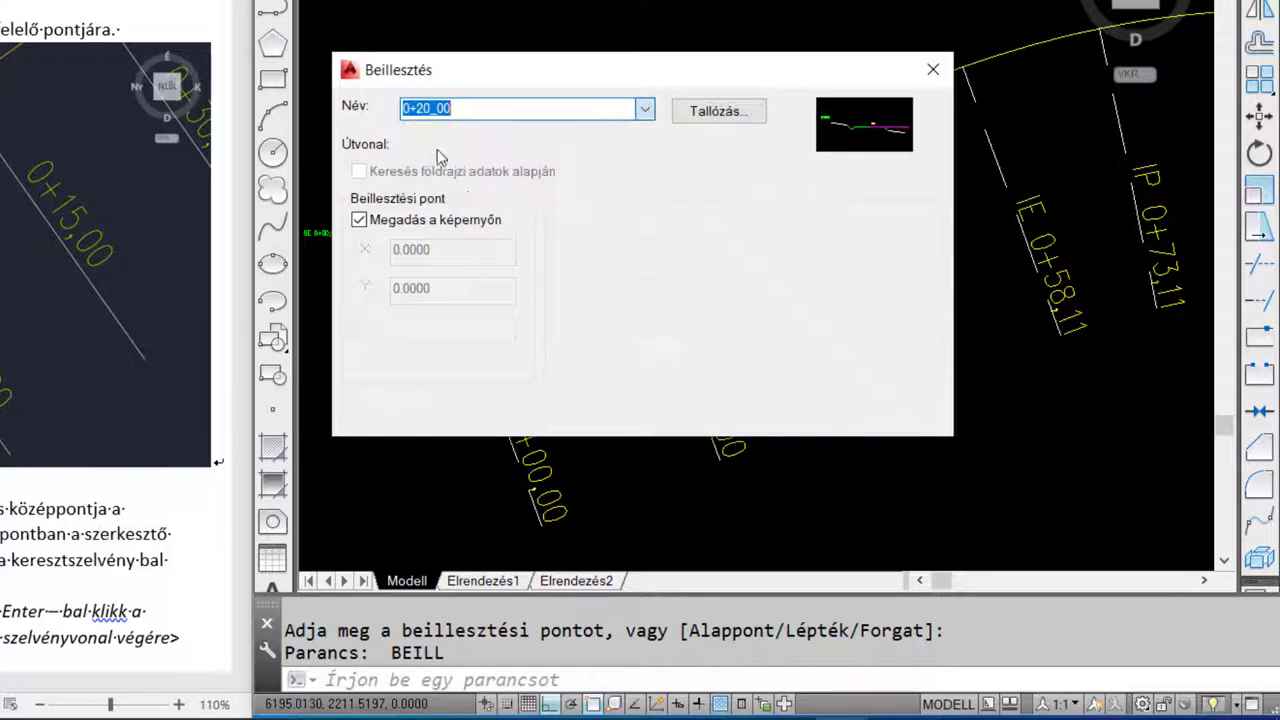
left_click(680, 410)
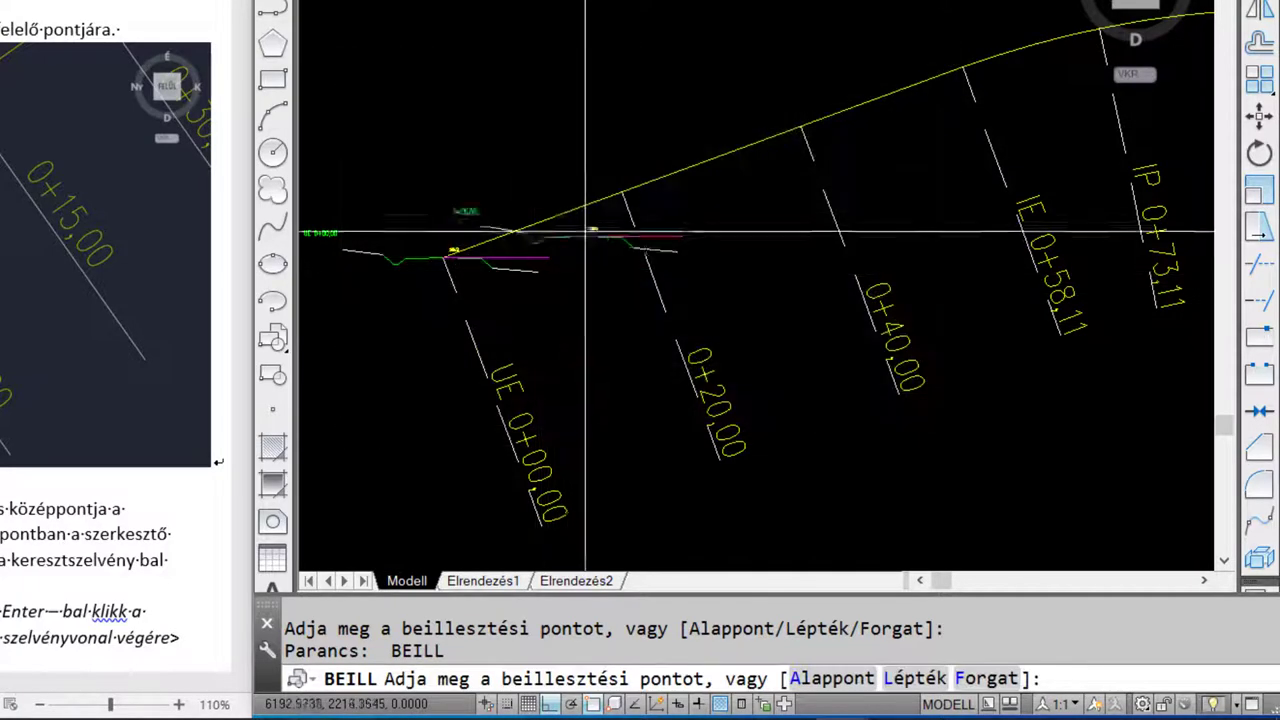
left_click(622, 191)
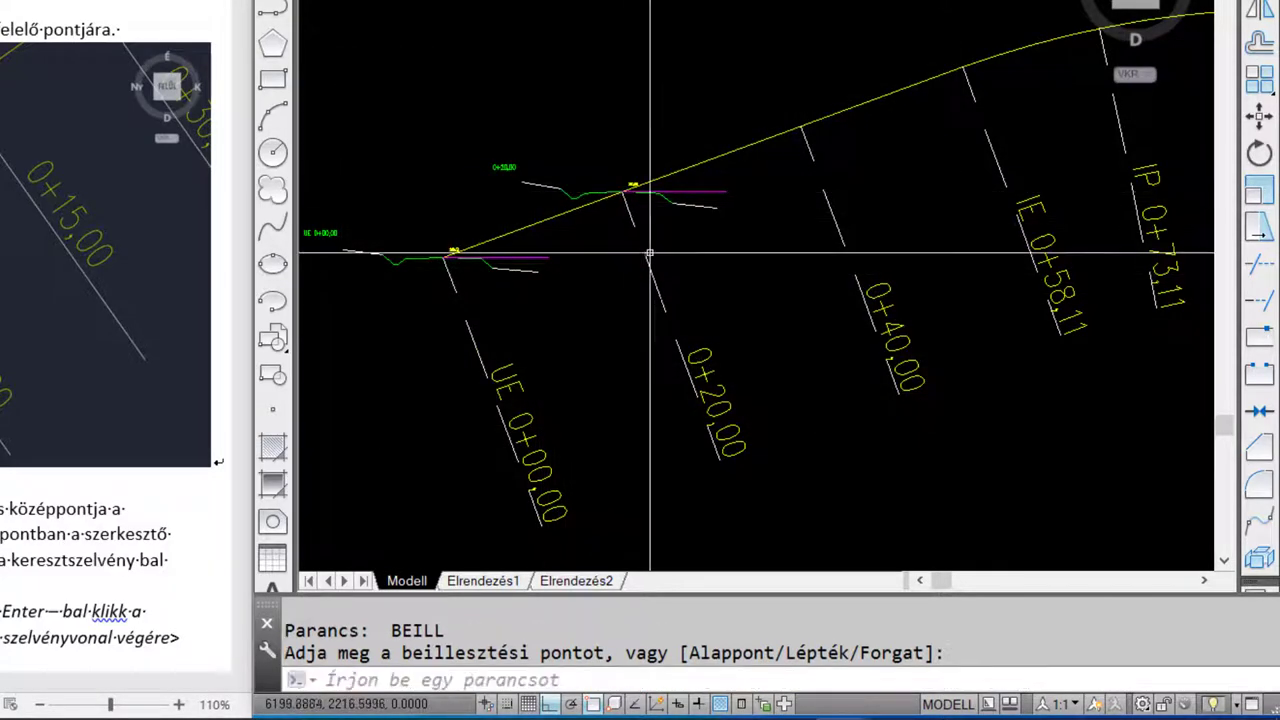
Insert blocks 0+40_00 and 0+58_11 at the 0+40.00 and IE 0+58.11 stations
key("Return")
left_click(645, 110)
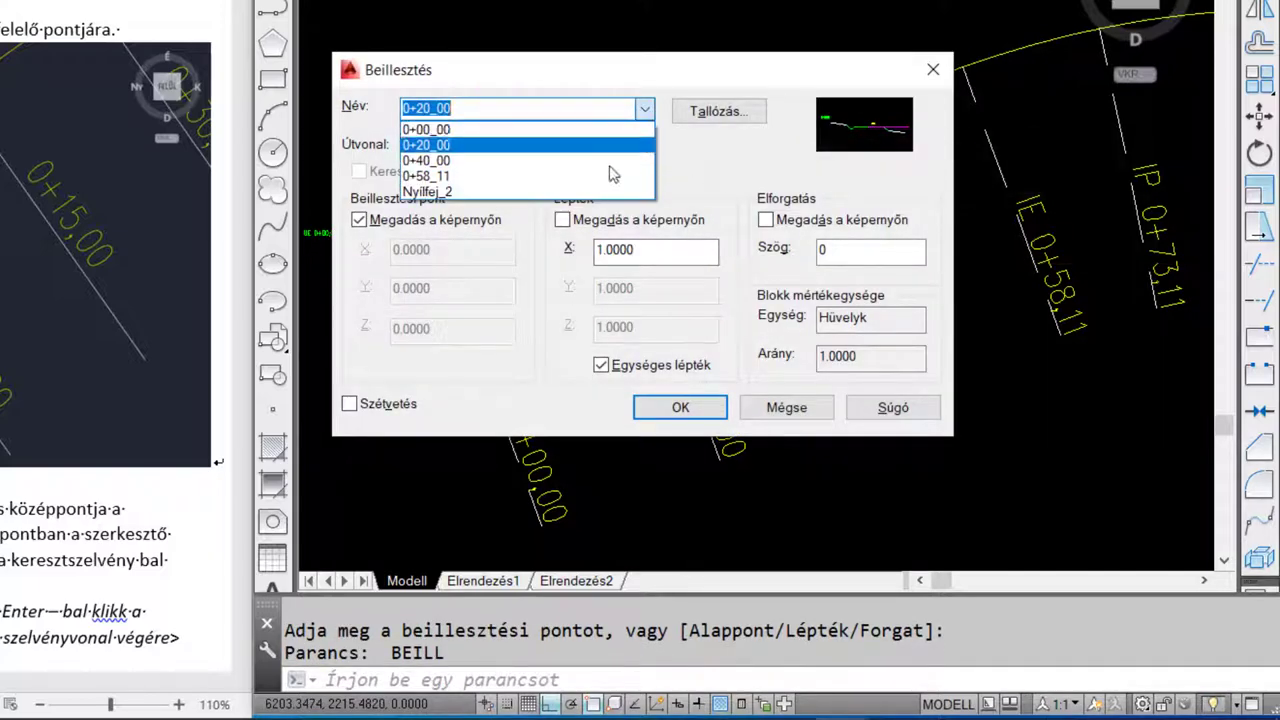
left_click(478, 170)
left_click(680, 408)
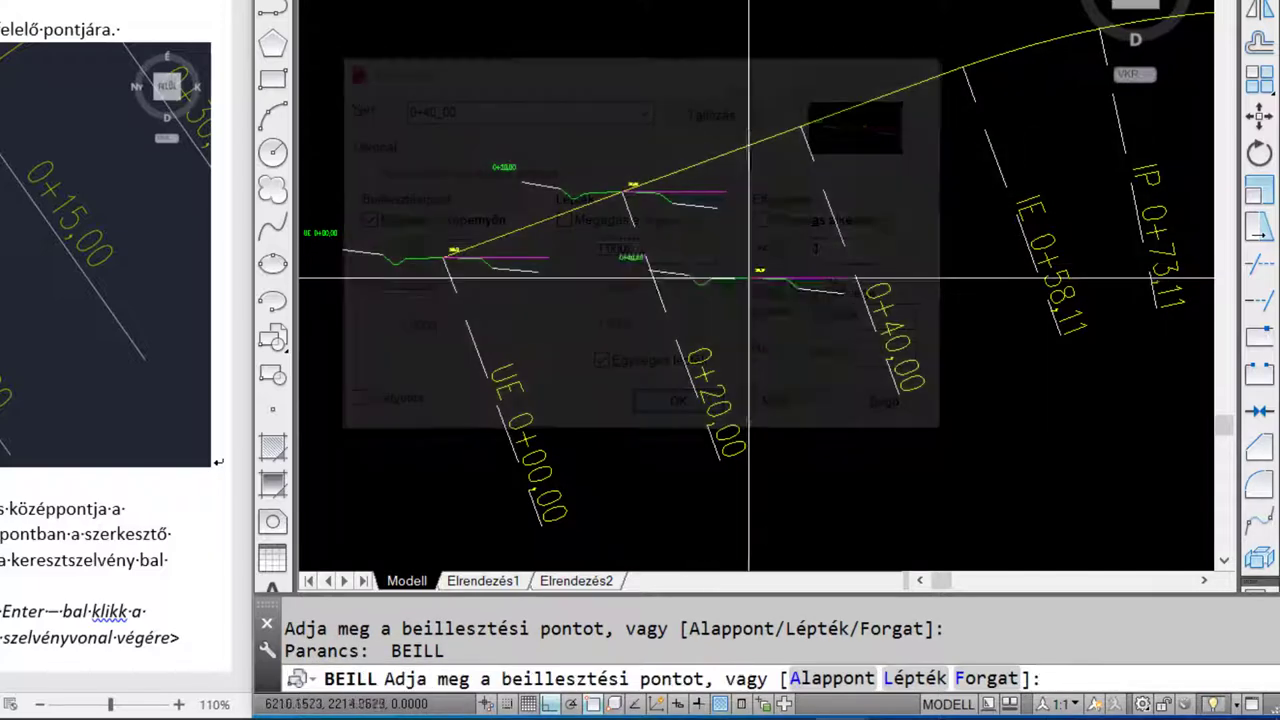
left_click(801, 125)
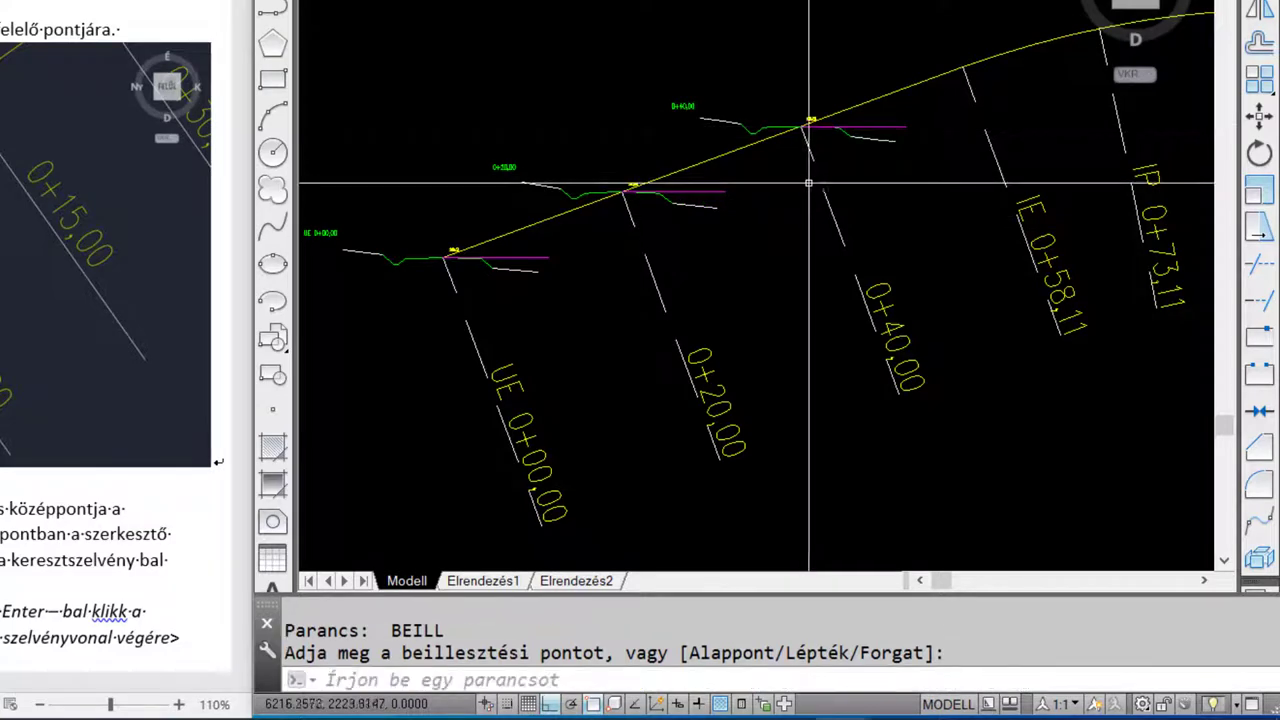
key("Return")
left_click(645, 110)
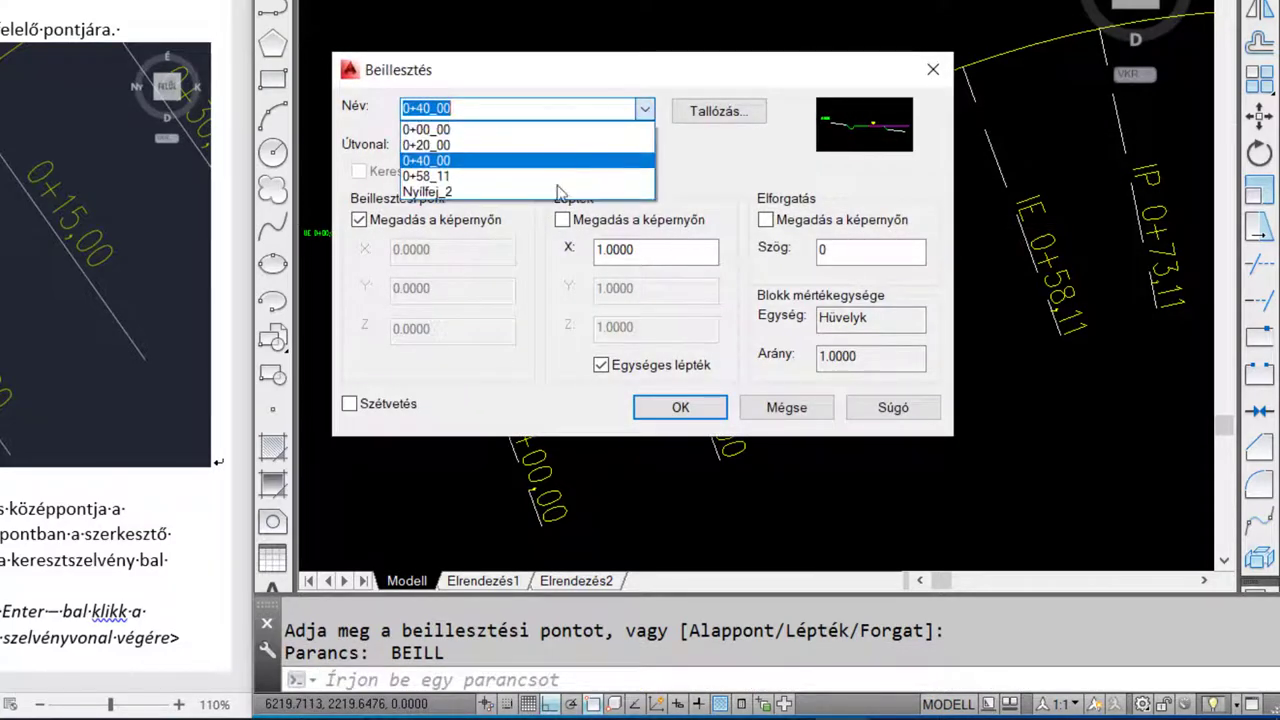
left_click(440, 172)
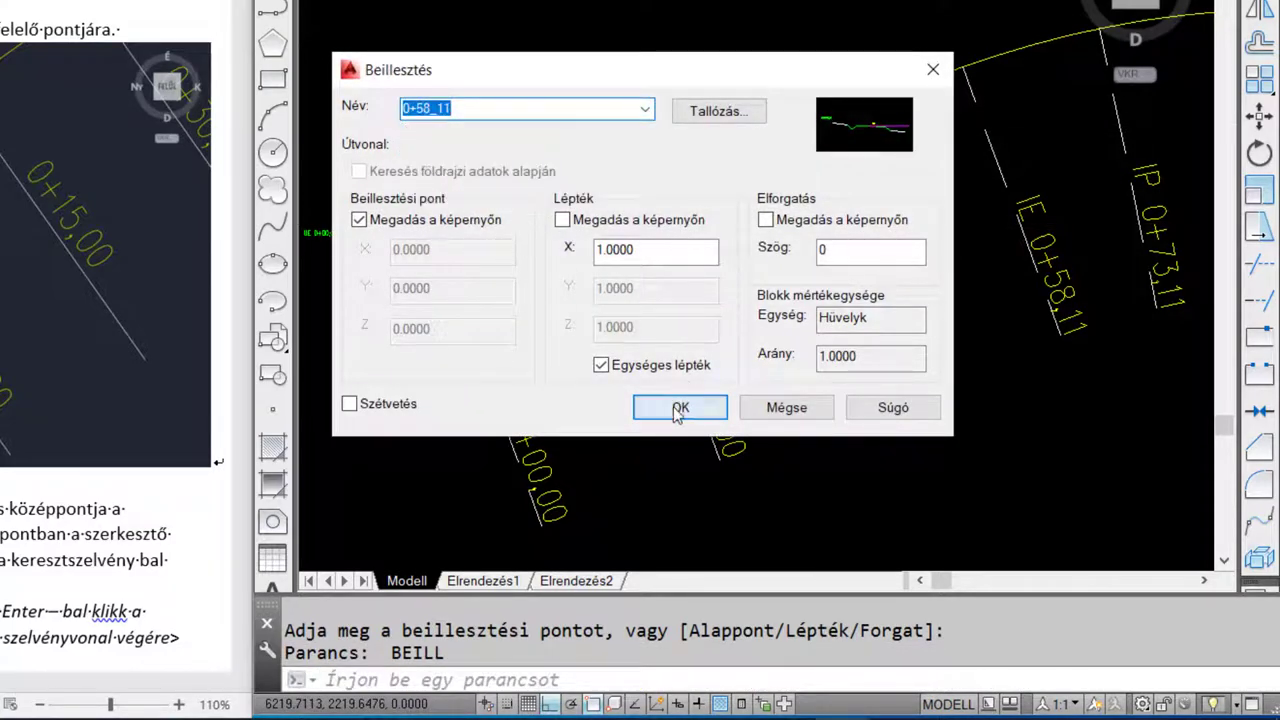
left_click(679, 408)
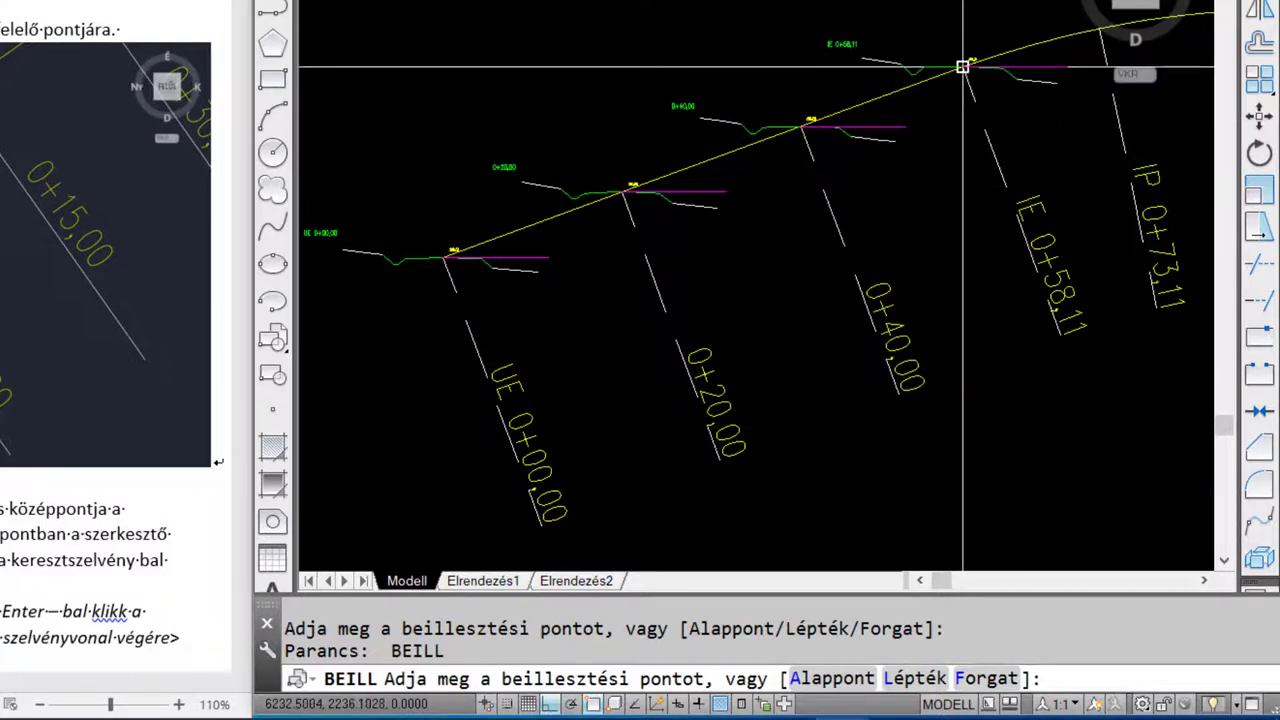
left_click(962, 67)
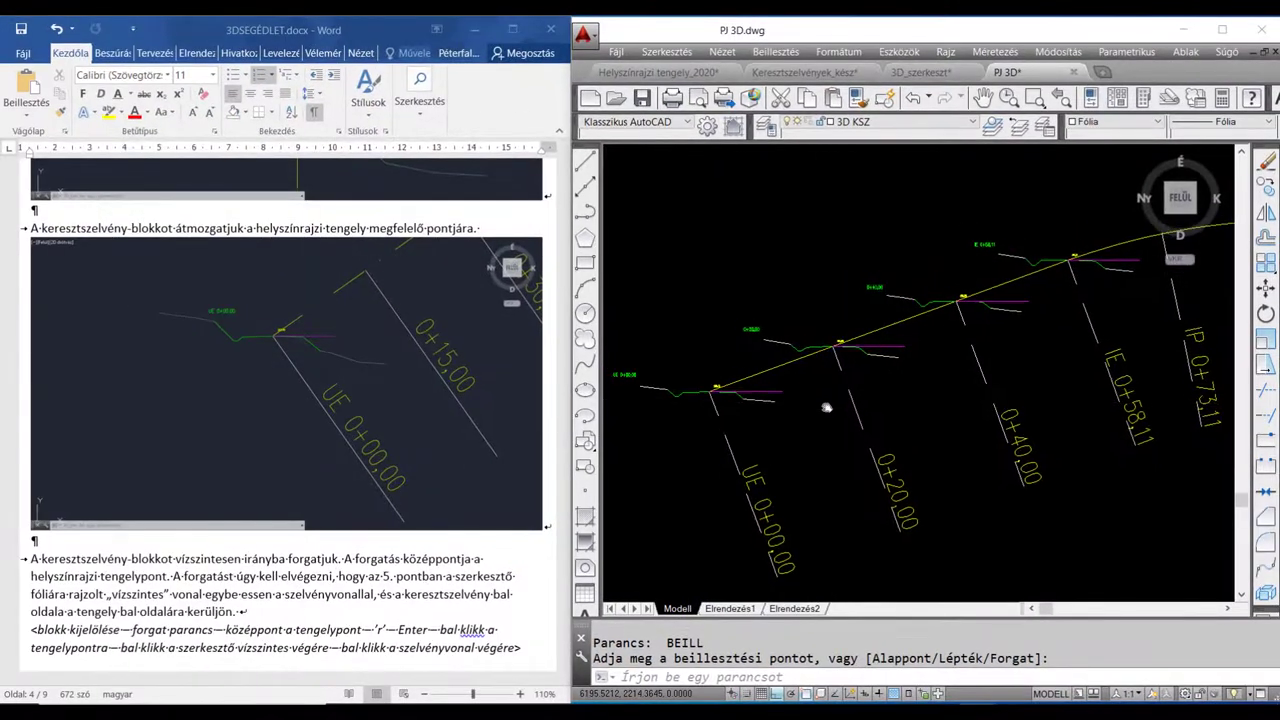
scroll(700, 430, "up", 2)
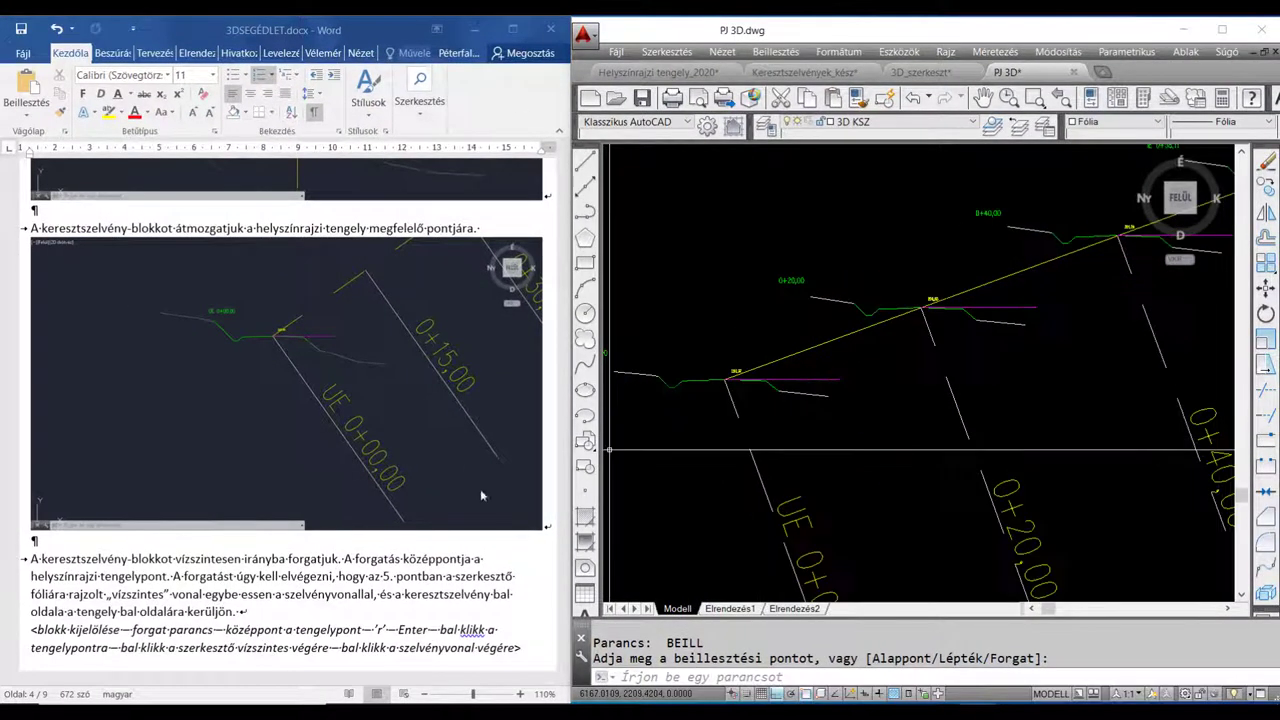
scroll(290, 585, "up", 1)
scroll(282, 618, "down", 1)
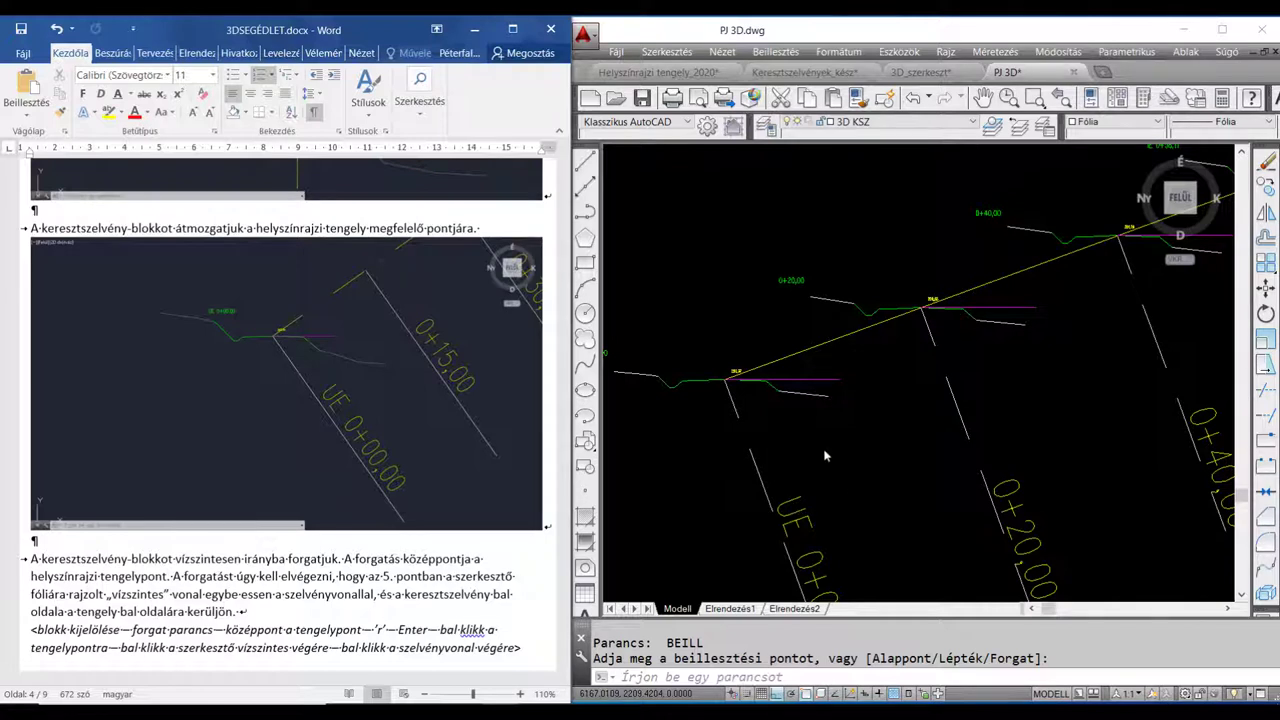
mouse_move(270, 592)
scroll(323, 567, "down", 1)
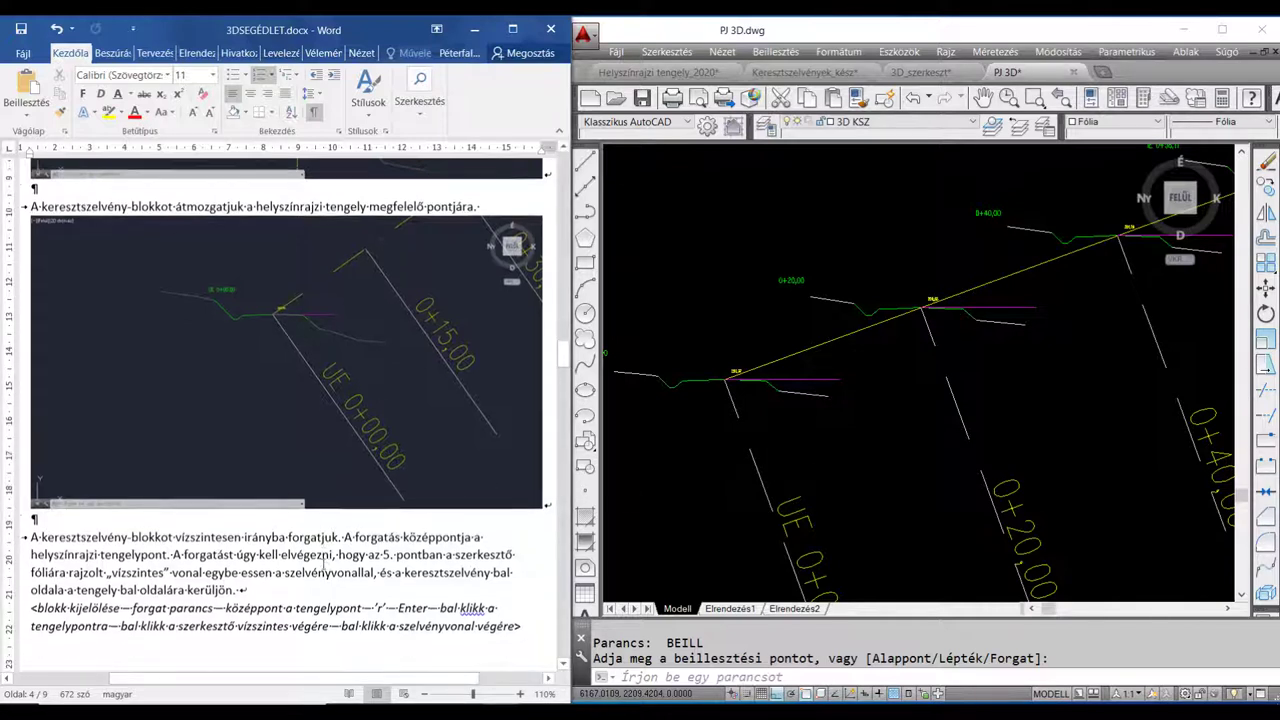
scroll(344, 541, "down", 1)
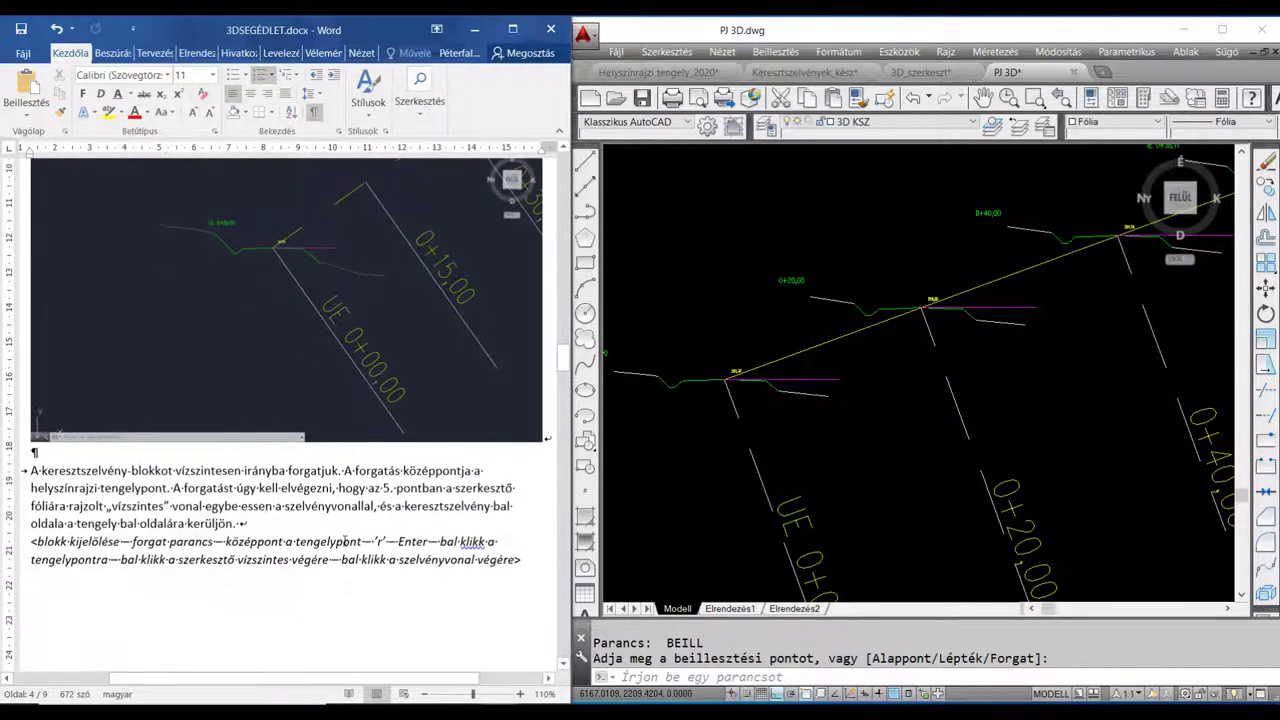
scroll(364, 523, "down", 2)
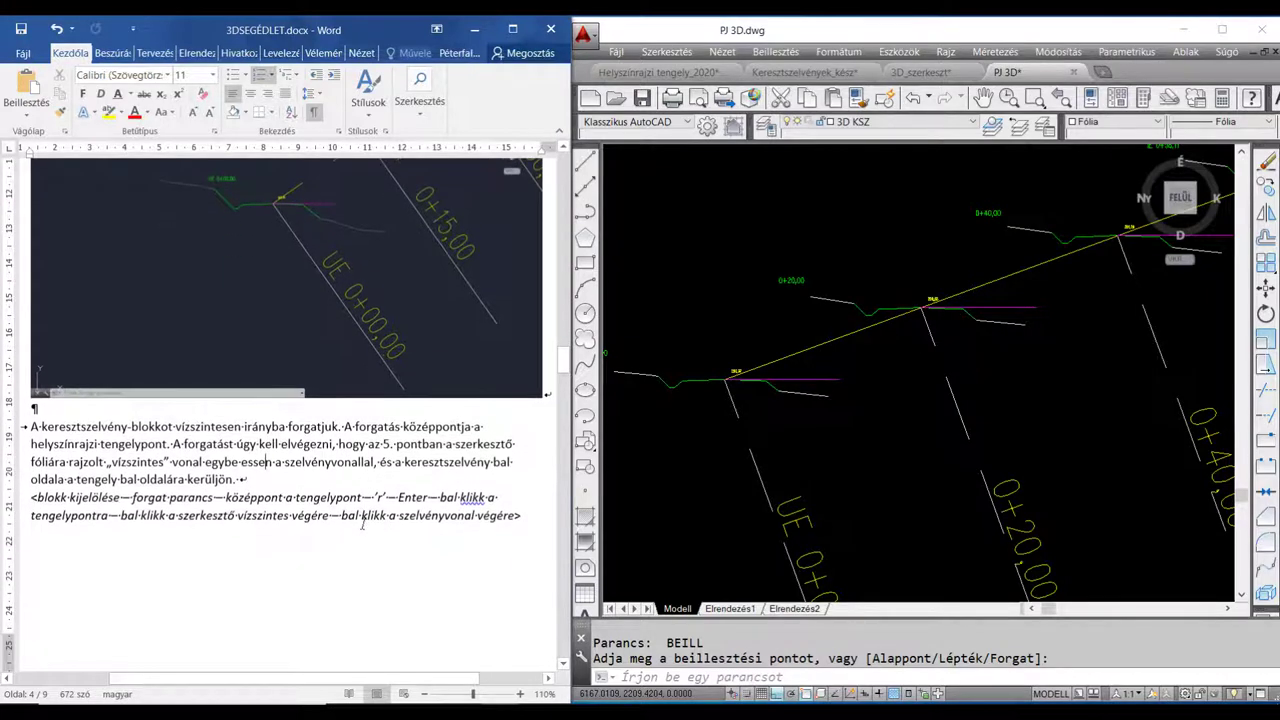
scroll(364, 523, "down", 1)
scroll(364, 523, "down", 1)
scroll(364, 524, "down", 2)
scroll(364, 523, "down", 2)
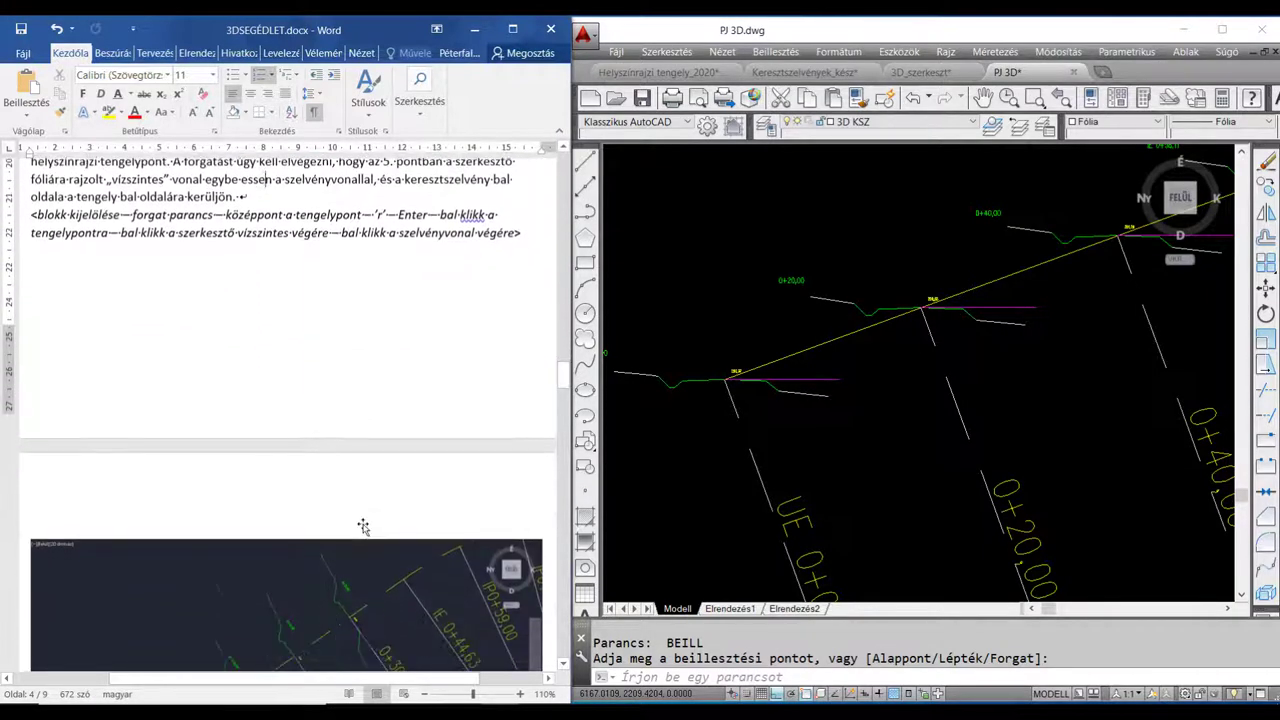
scroll(363, 524, "down", 3)
scroll(362, 525, "down", 2)
scroll(360, 527, "down", 1)
scroll(360, 527, "down", 1)
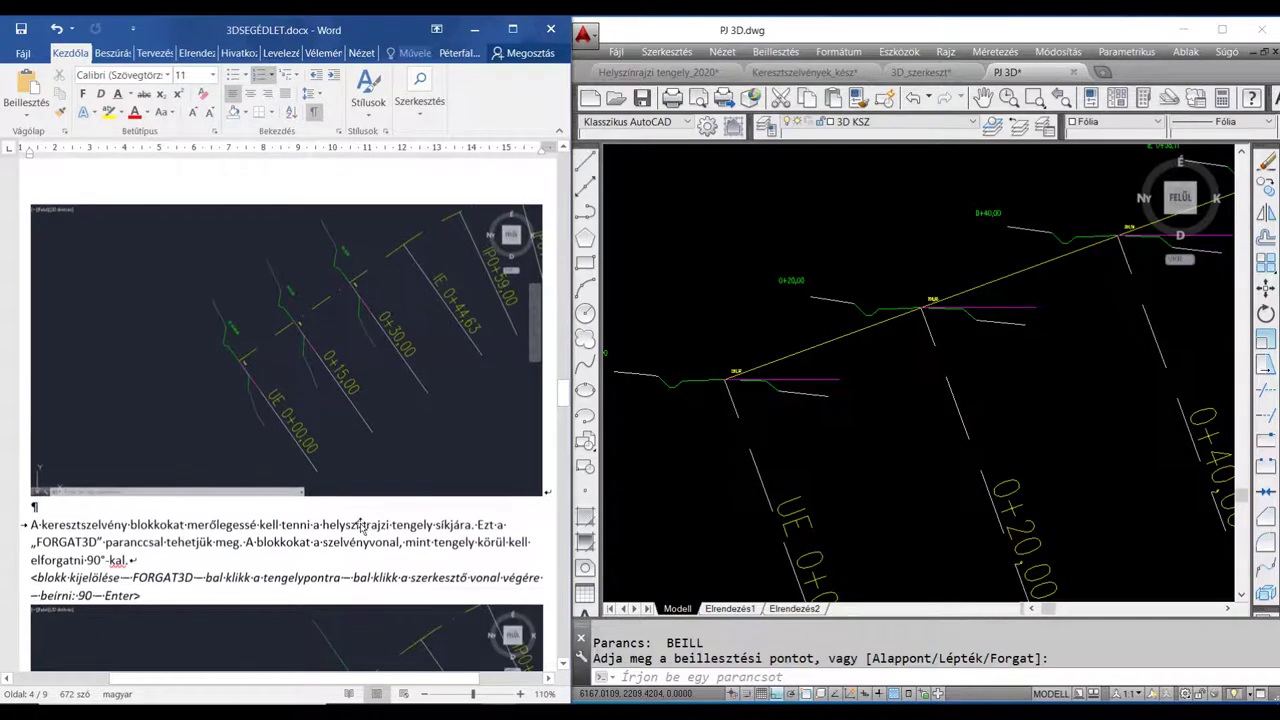
left_click(226, 524)
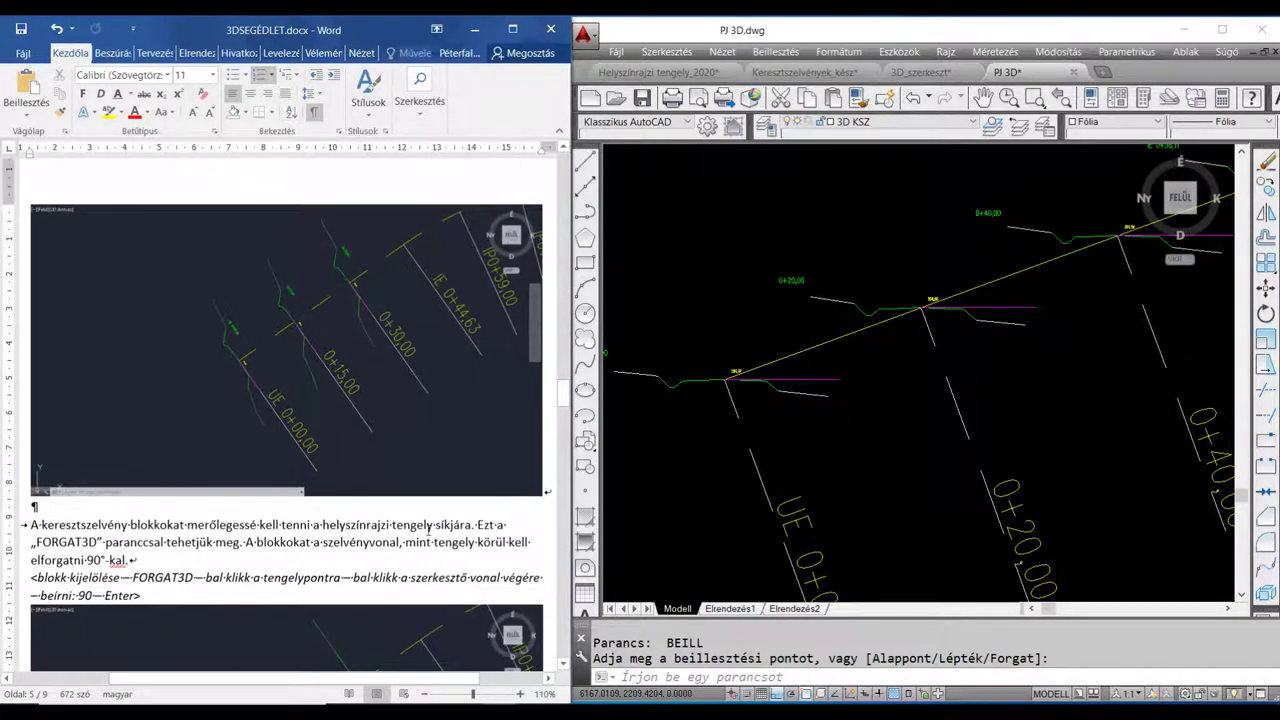
scroll(346, 487, "down", 2)
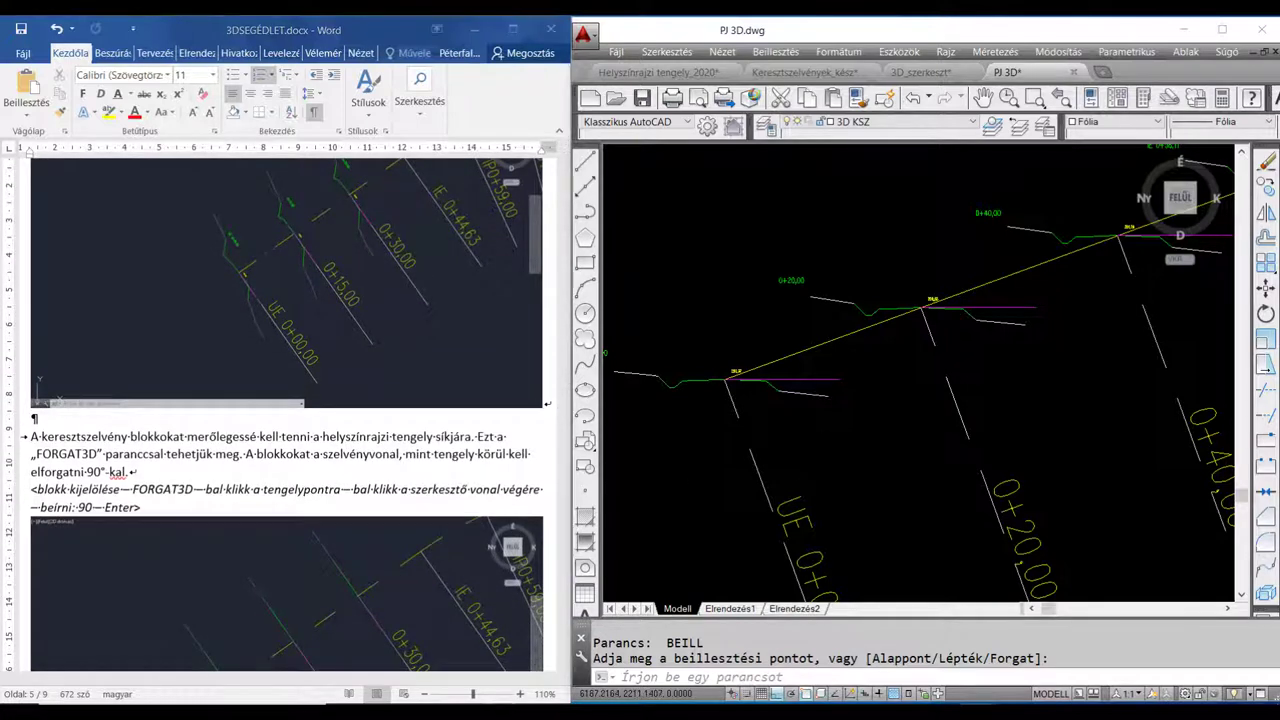
middle_click_drag(757, 482, 815, 482)
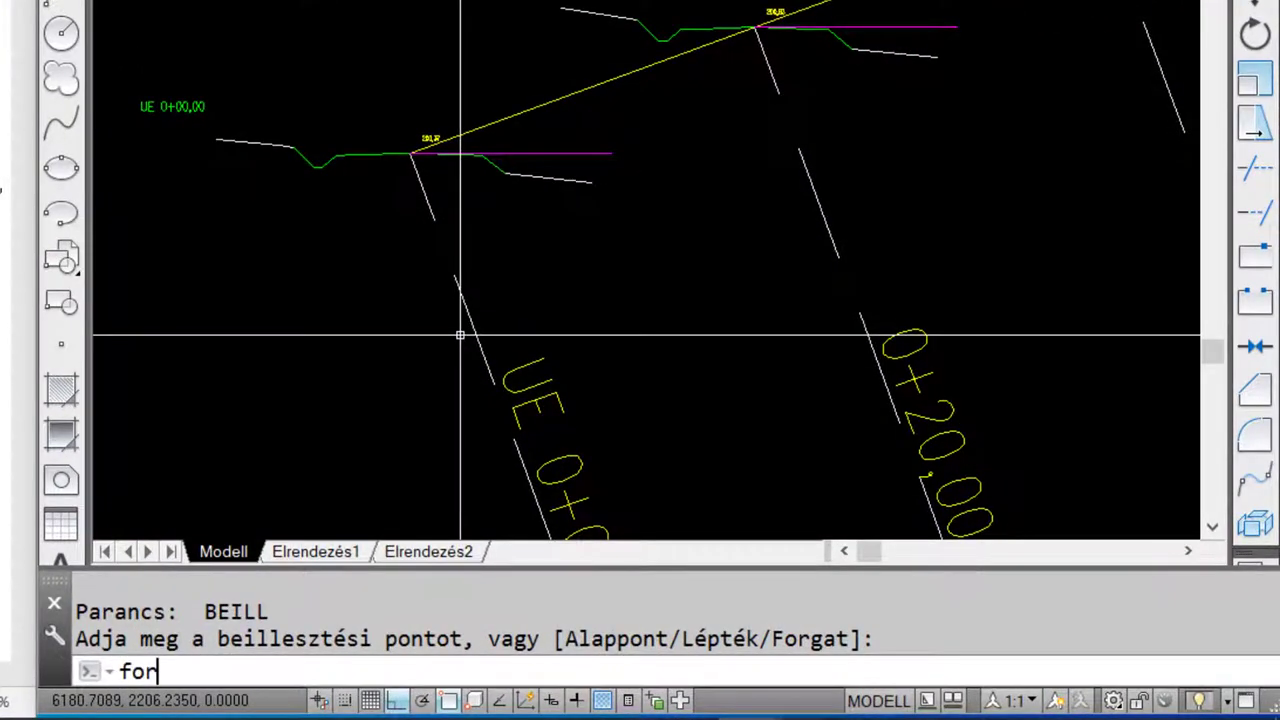
Rotate the UE 0+00.00 section block by reference about its axis point
key("Return")
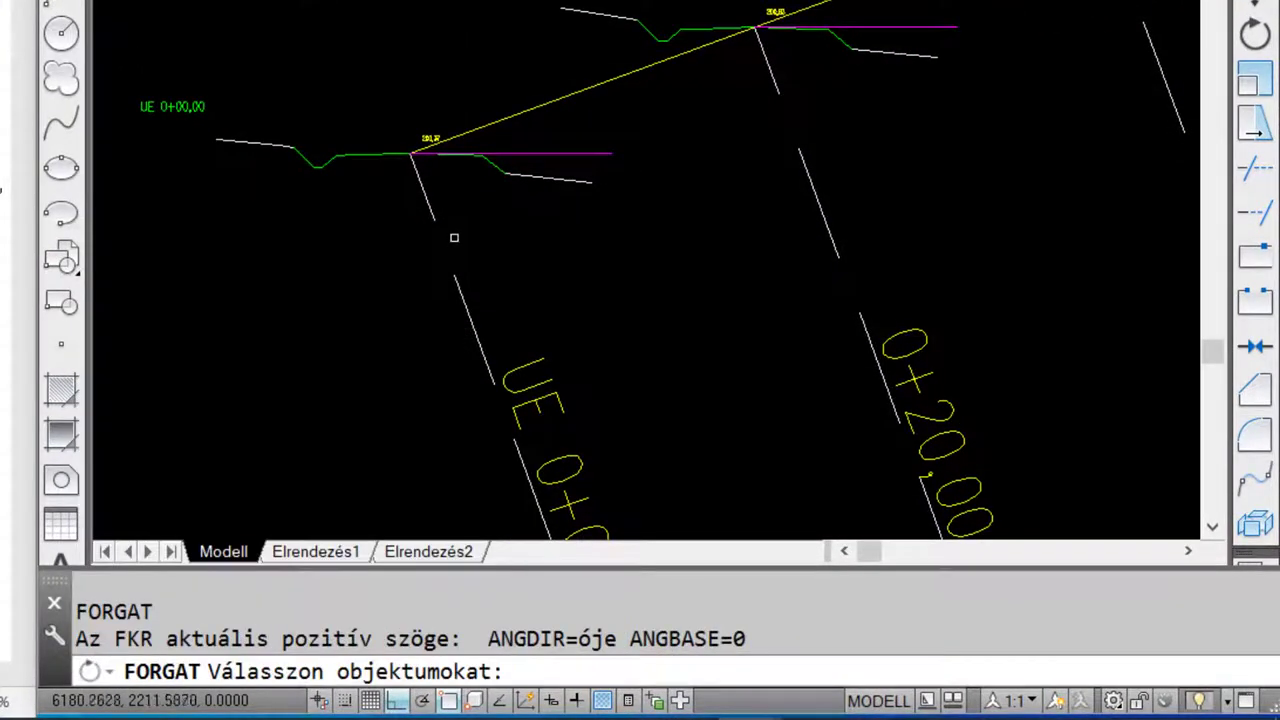
left_click(361, 155)
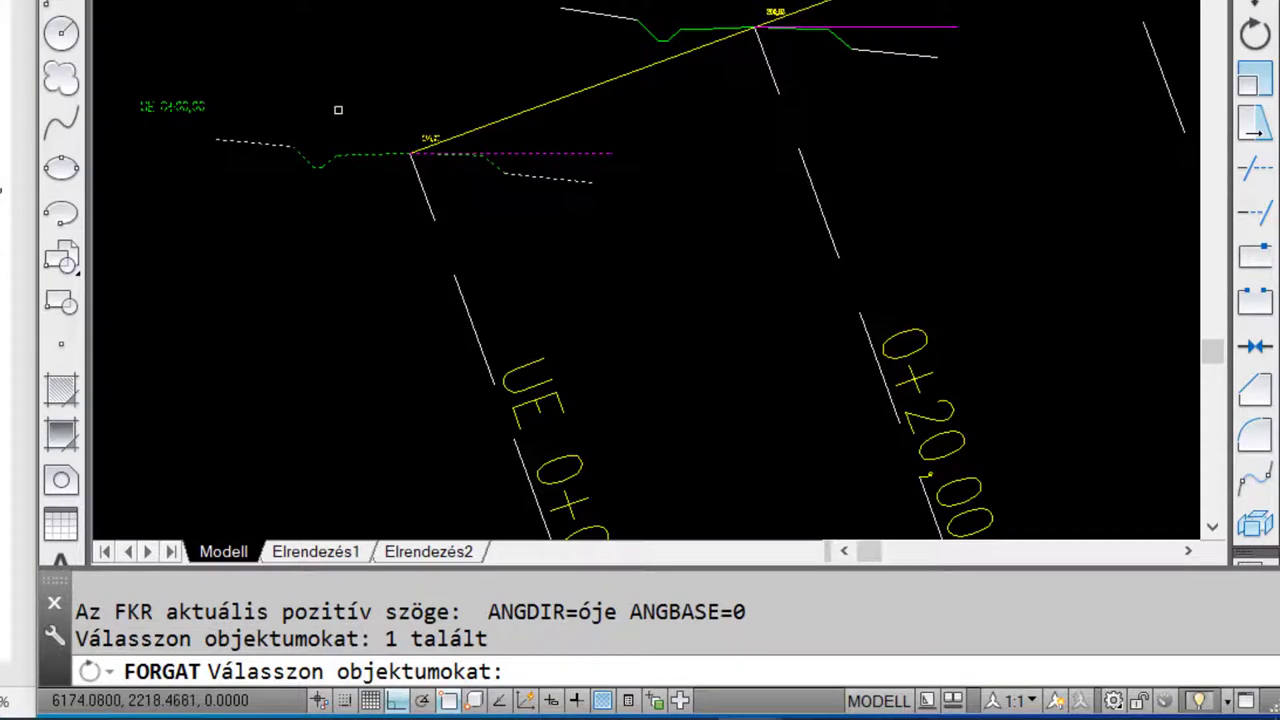
key("Return")
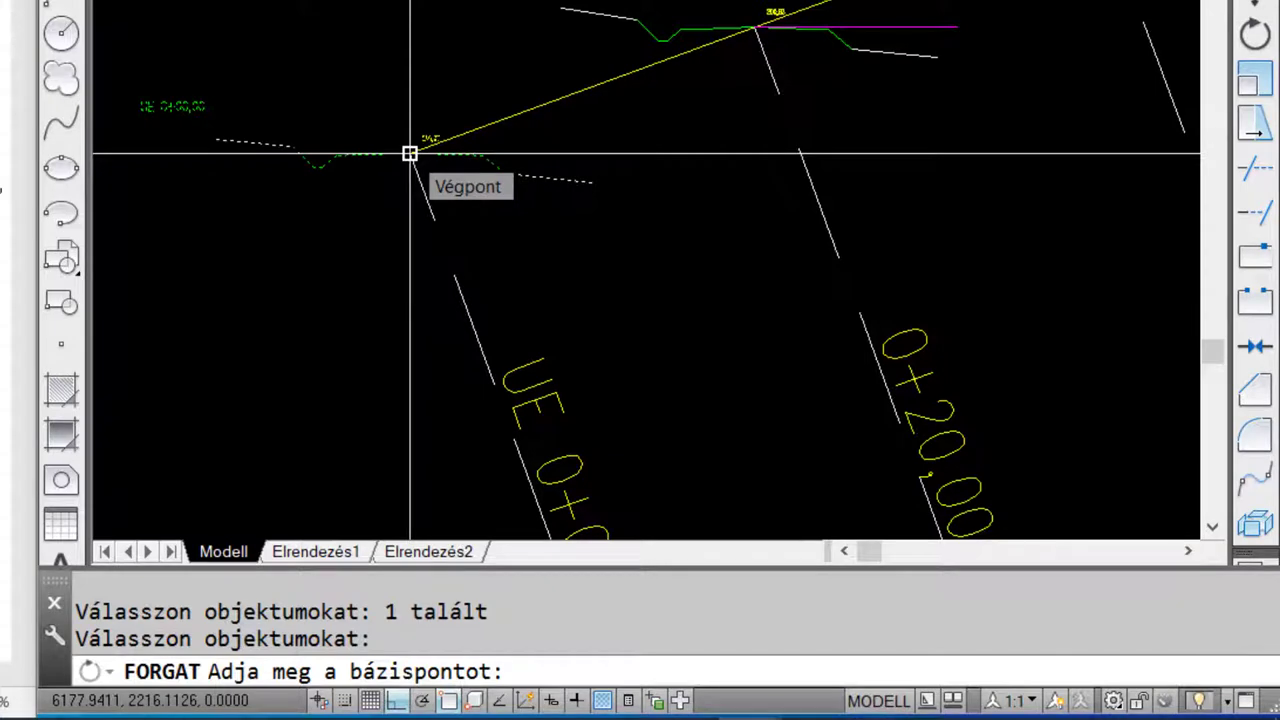
left_click(410, 154)
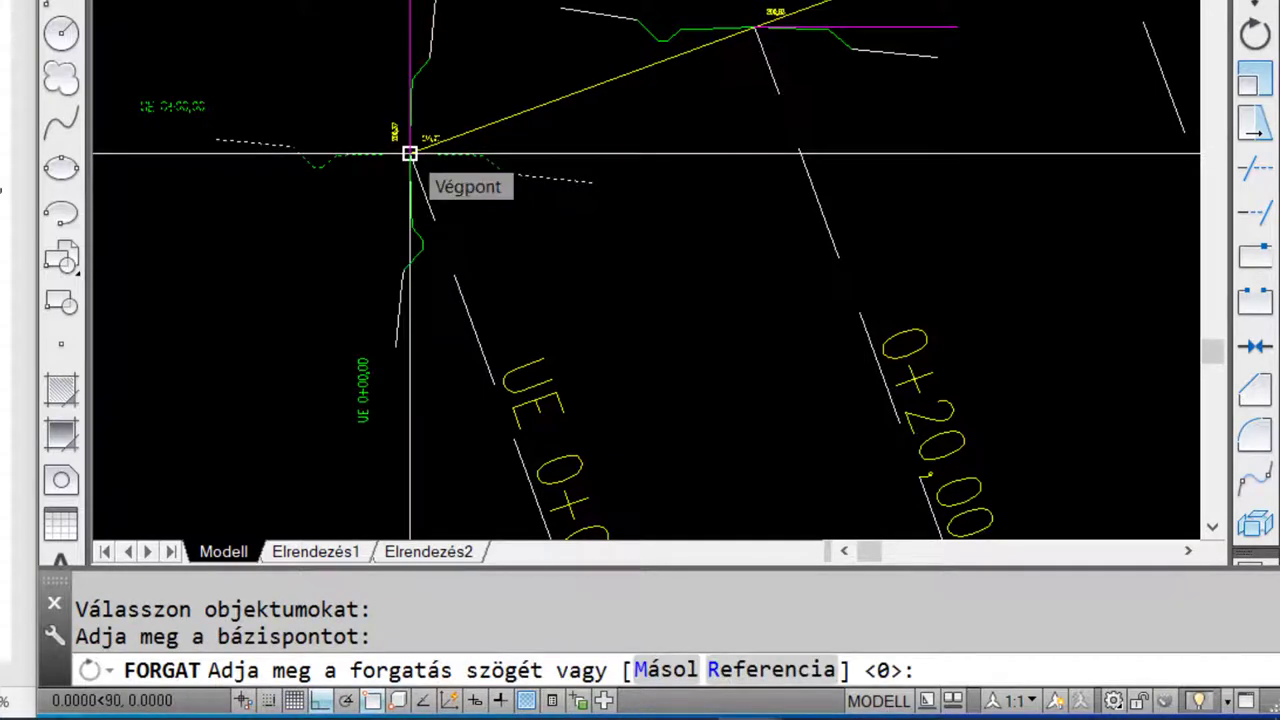
type("r")
key("Return")
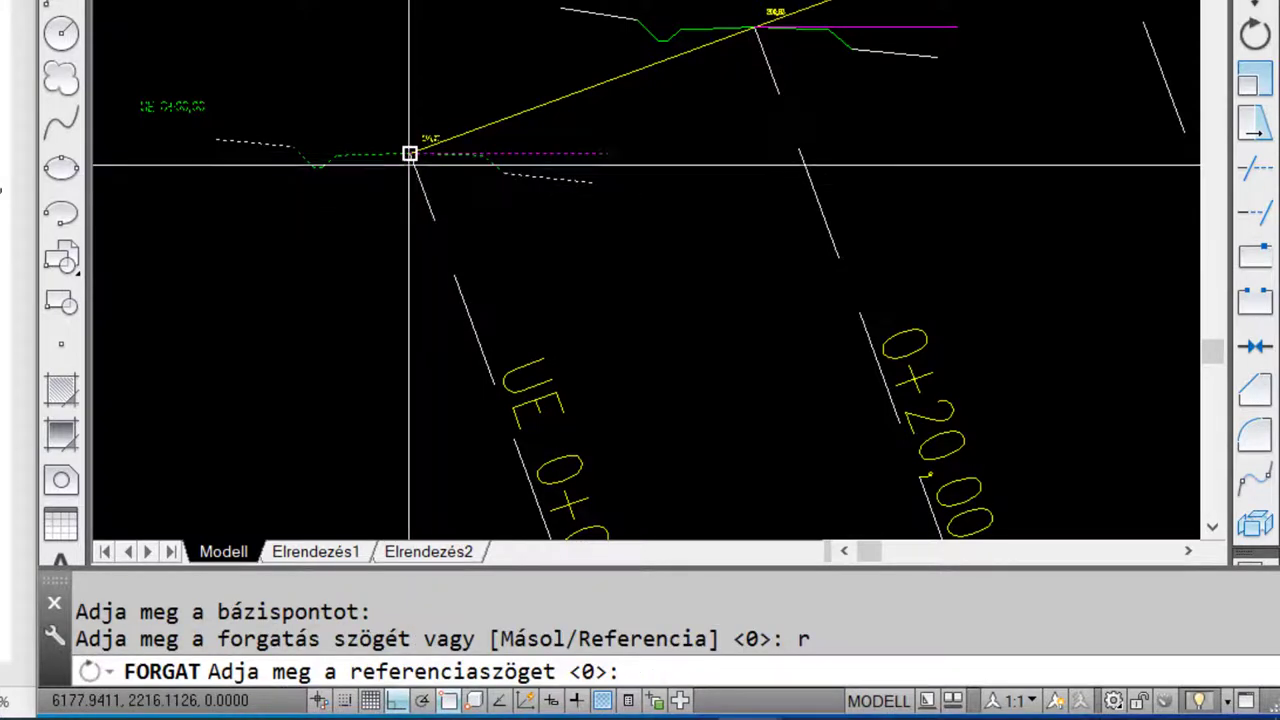
left_click(410, 154)
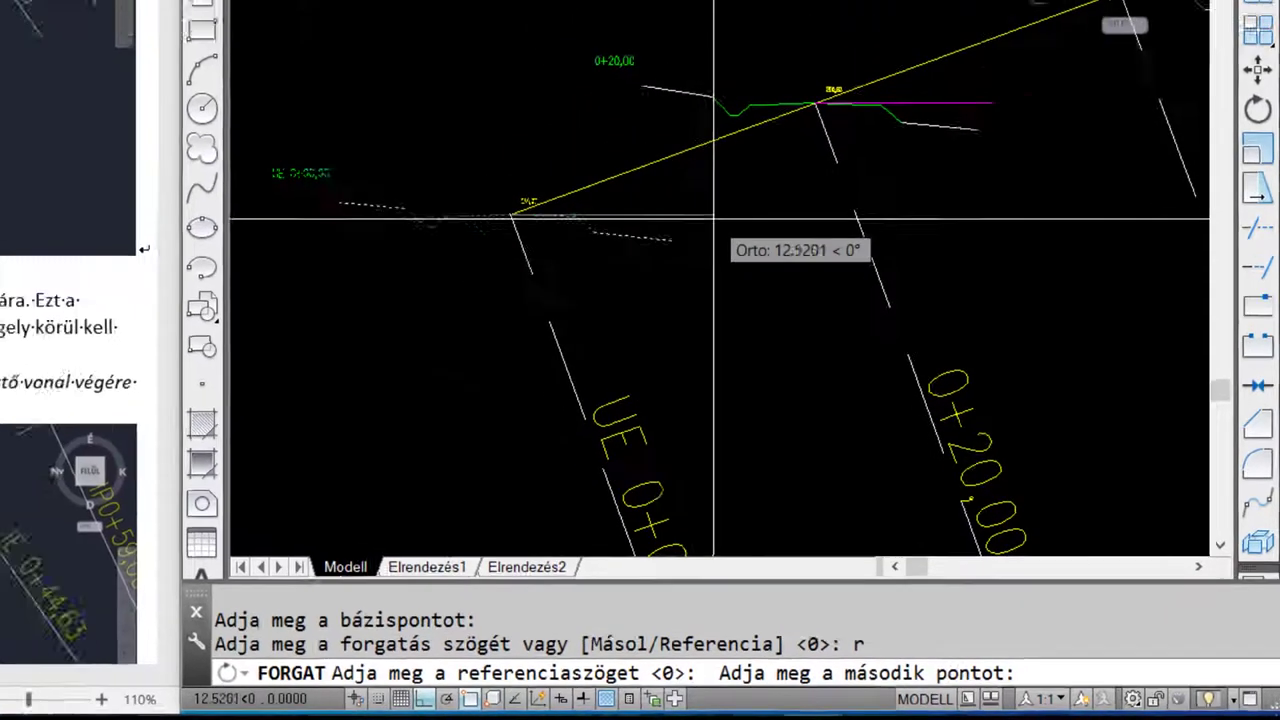
left_click(890, 372)
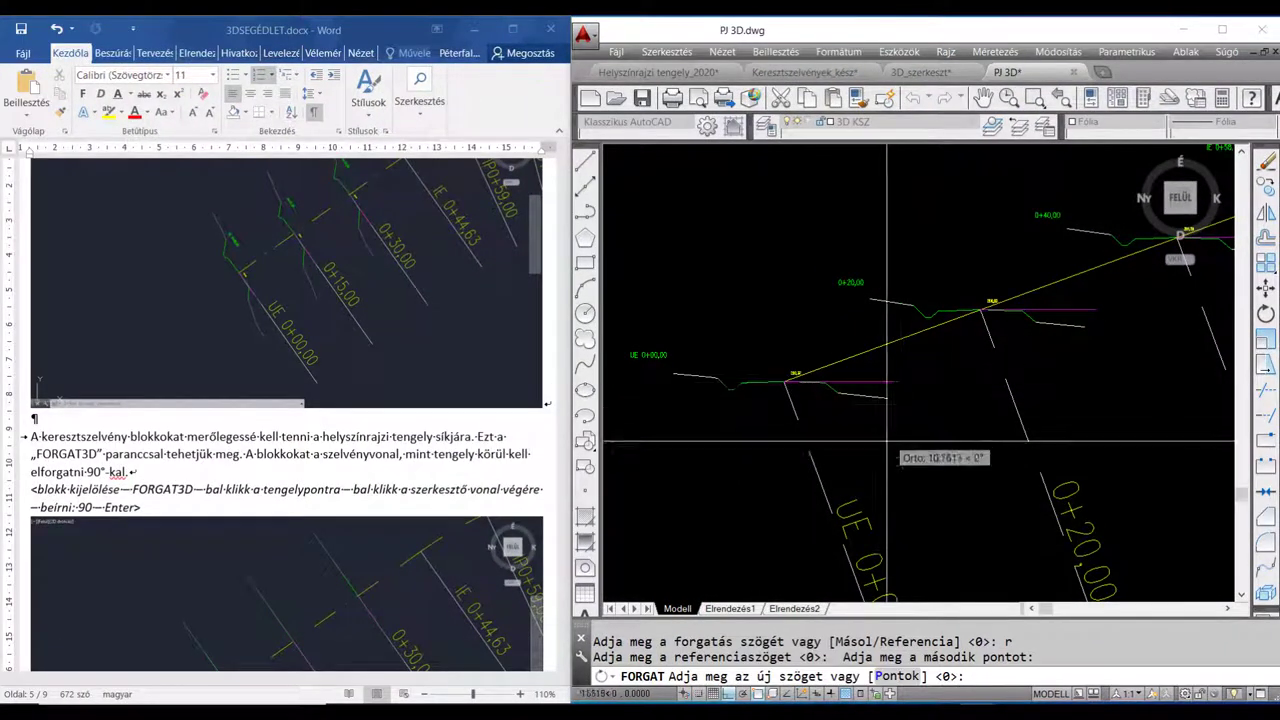
scroll(886, 440, "up", 3)
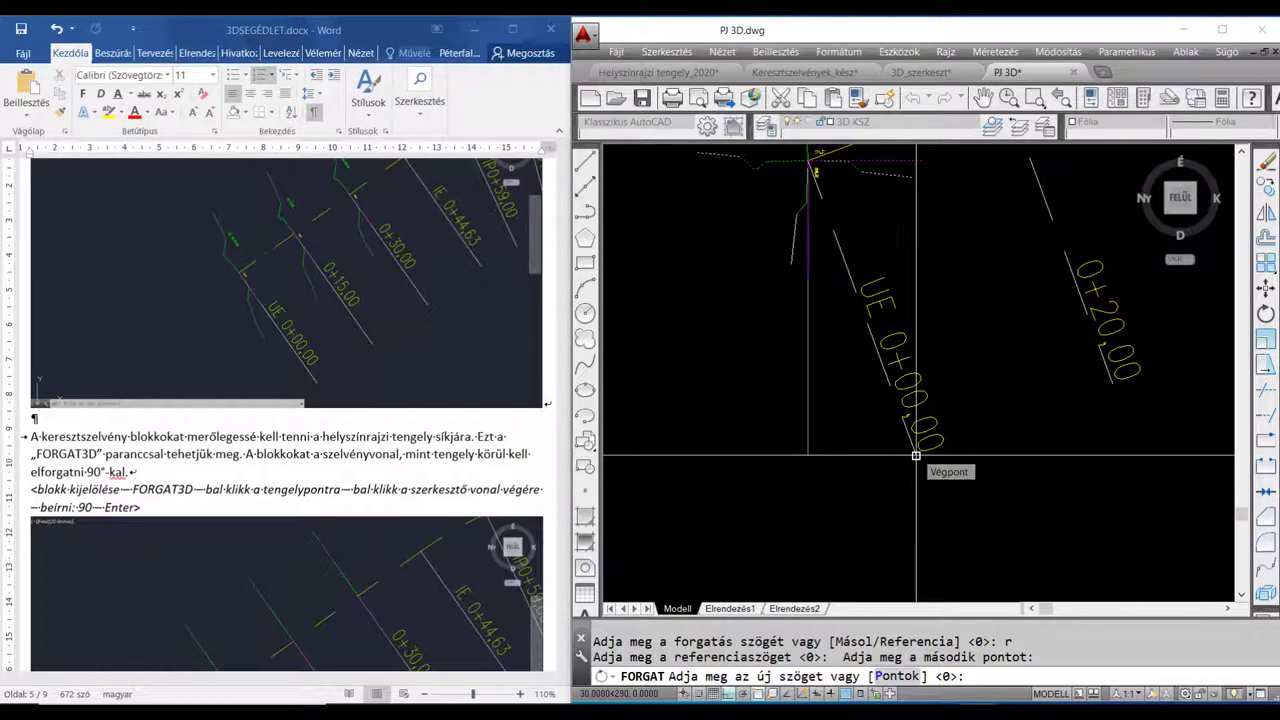
left_click(916, 456)
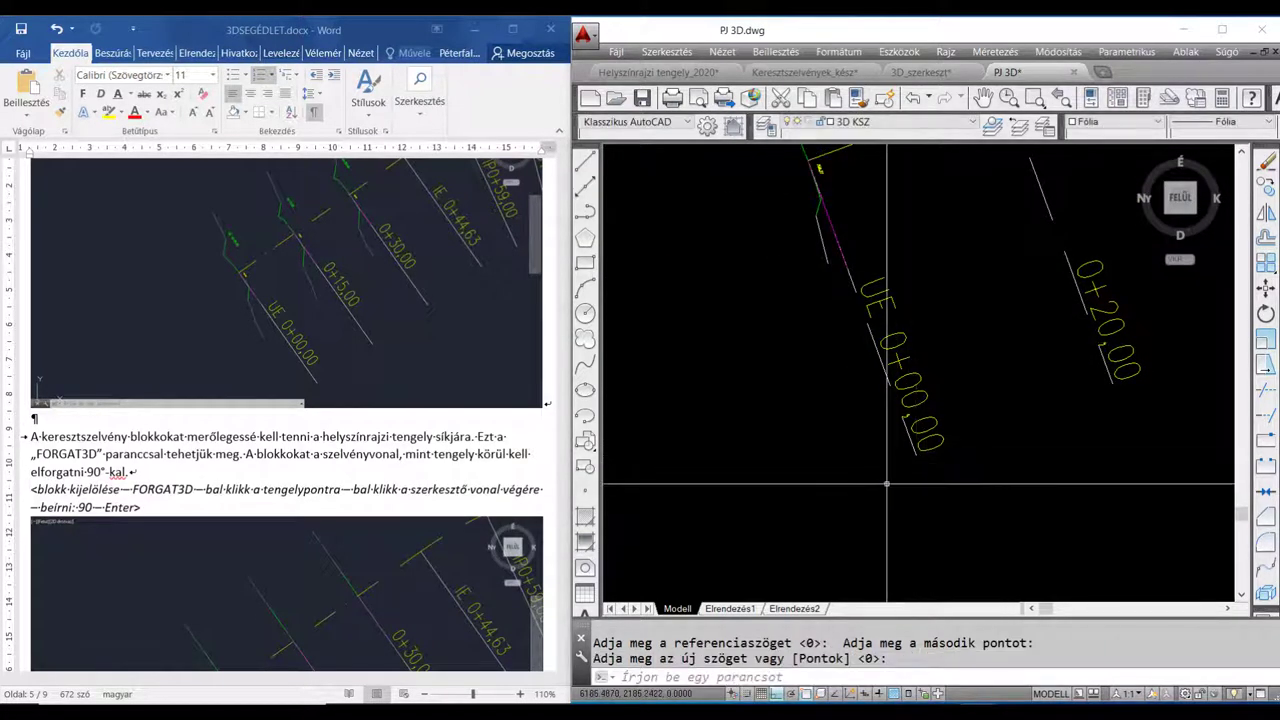
With ortho off, rotate the 0+20 section block upright by reference about its axis intersection
left_click(778, 693)
mouse_move(829, 309)
middle_mouse_down("shift")
mouse_move(929, 374)
mouse_move(872, 351)
middle_mouse_up("shift")
type("rgat")
key("Return")
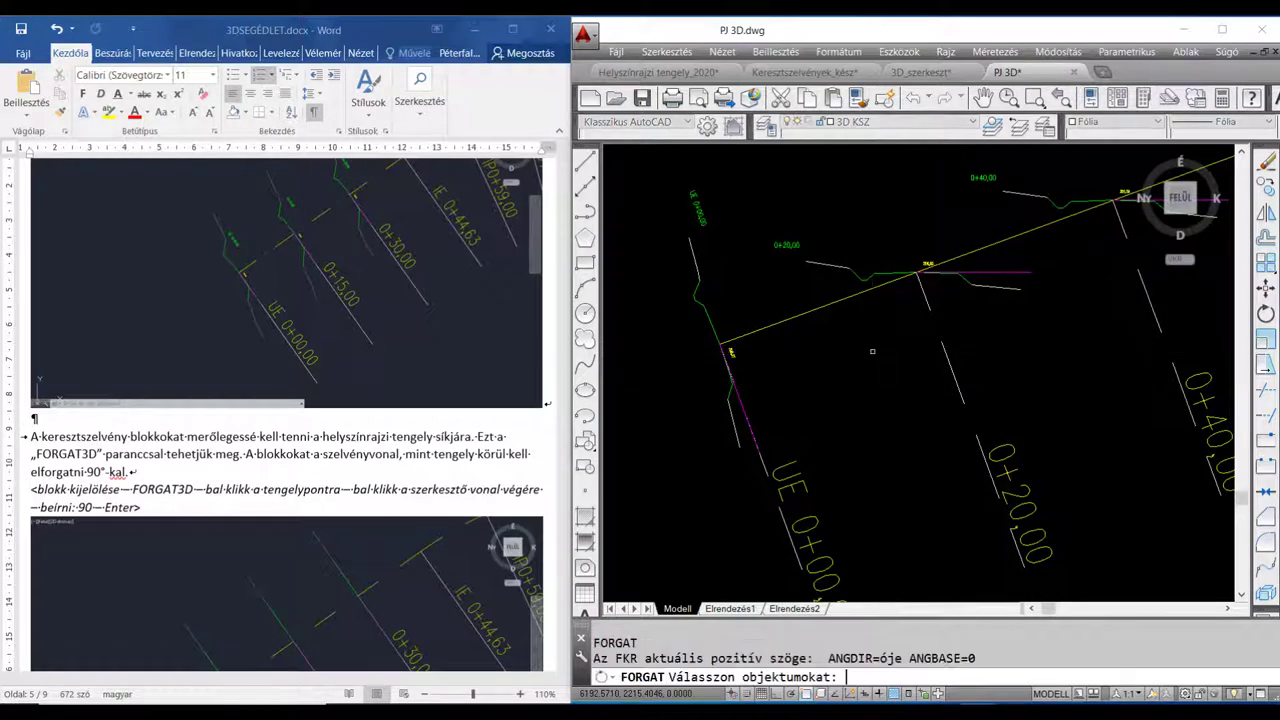
left_click(844, 269)
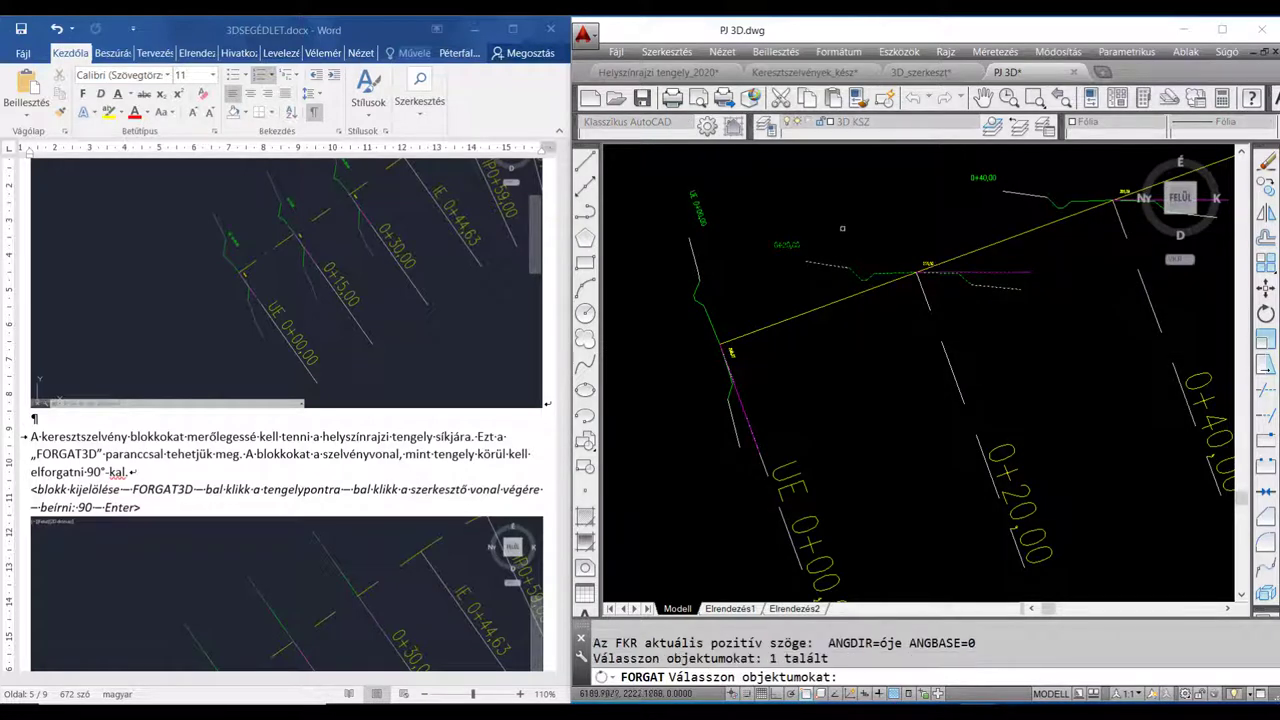
key("Return")
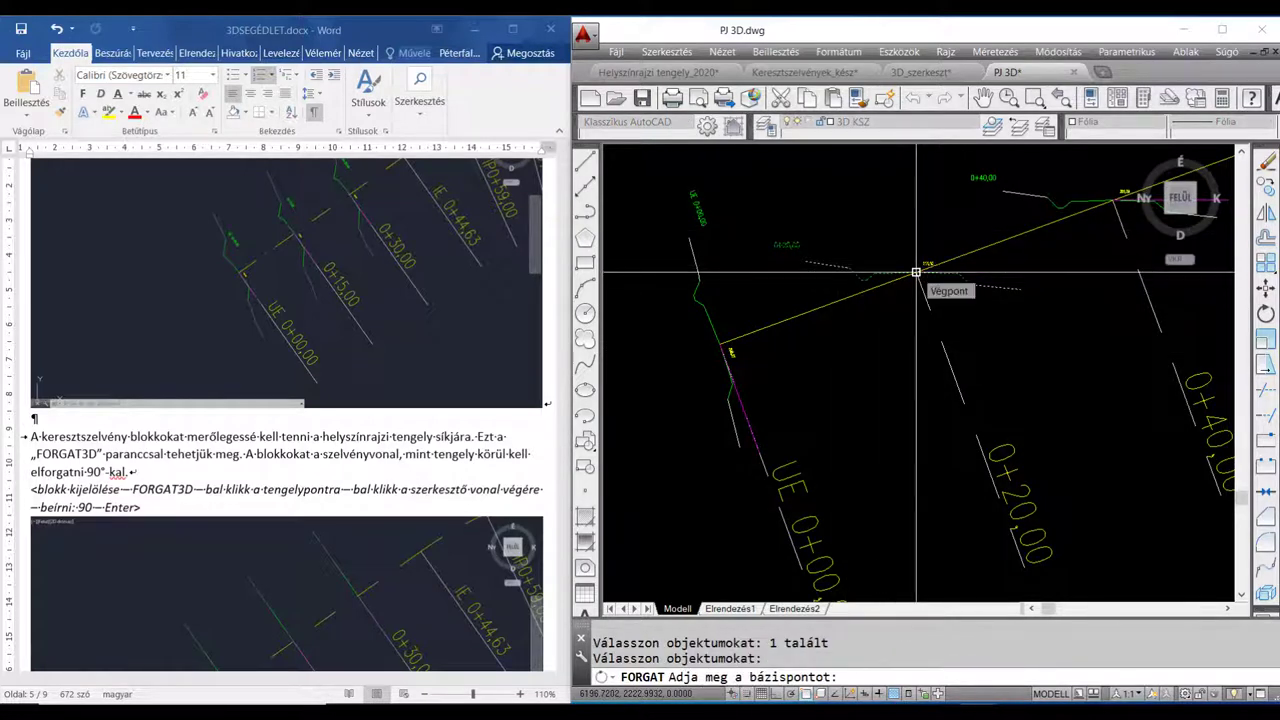
left_click(916, 272)
type("r")
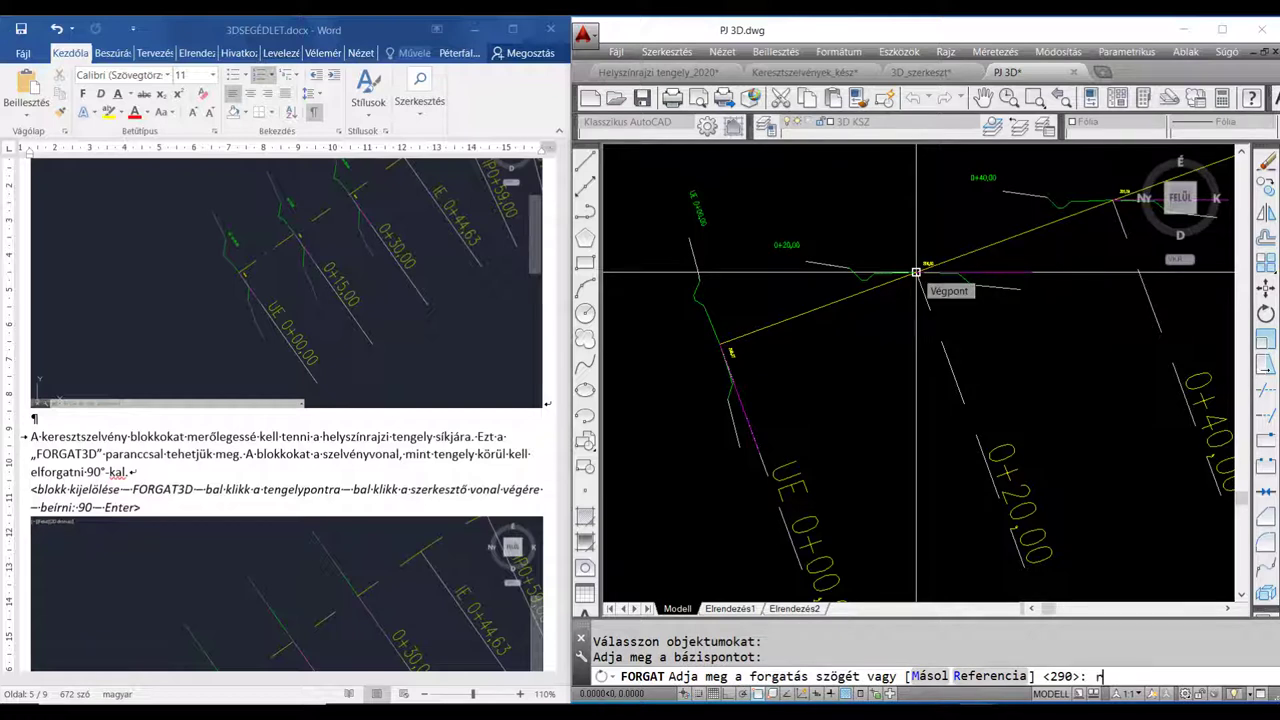
key("Return")
left_click(916, 272)
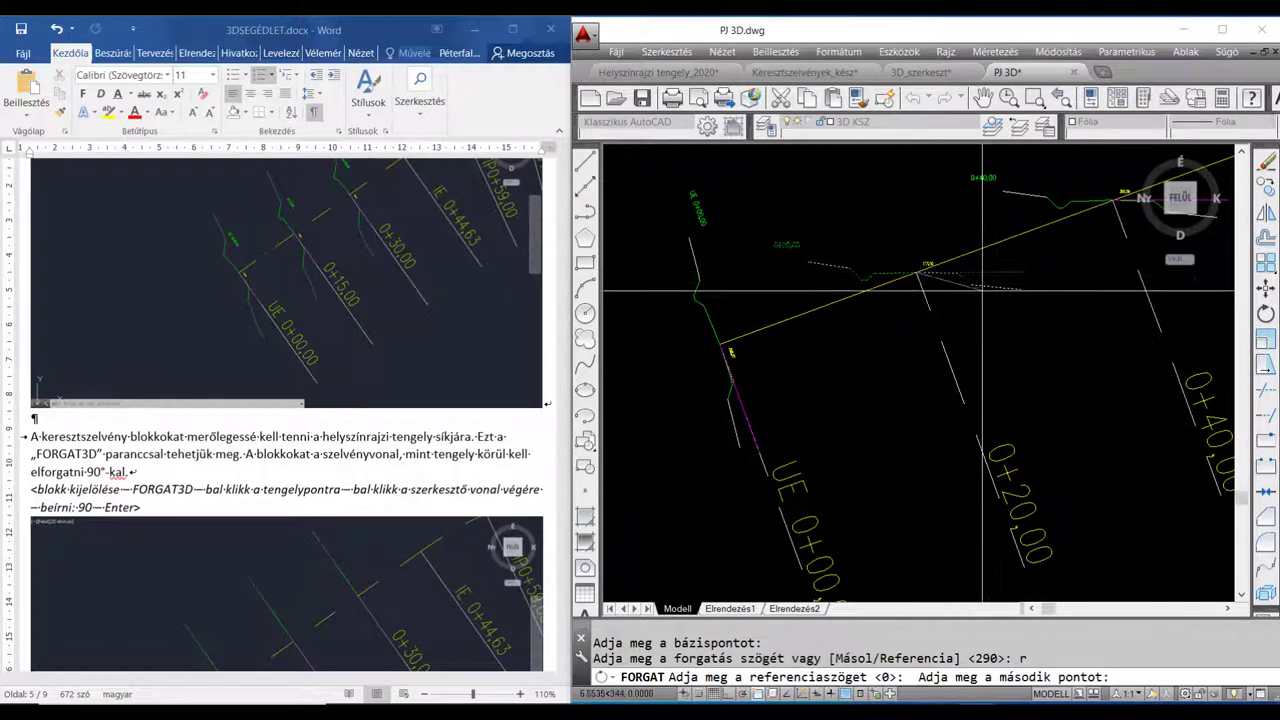
left_click(1031, 272)
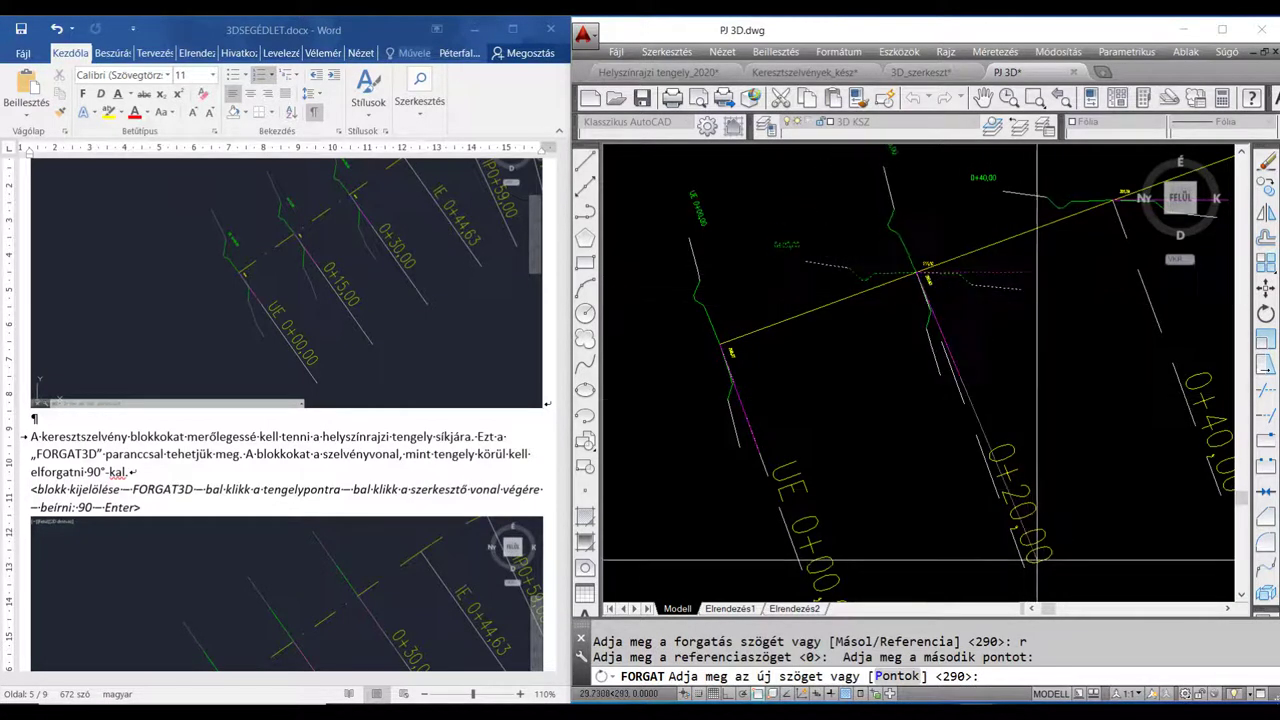
left_click(1087, 418)
Rotate the 0+40 section block upright by reference about its axis intersection
middle_click_drag(1087, 418, 907, 488)
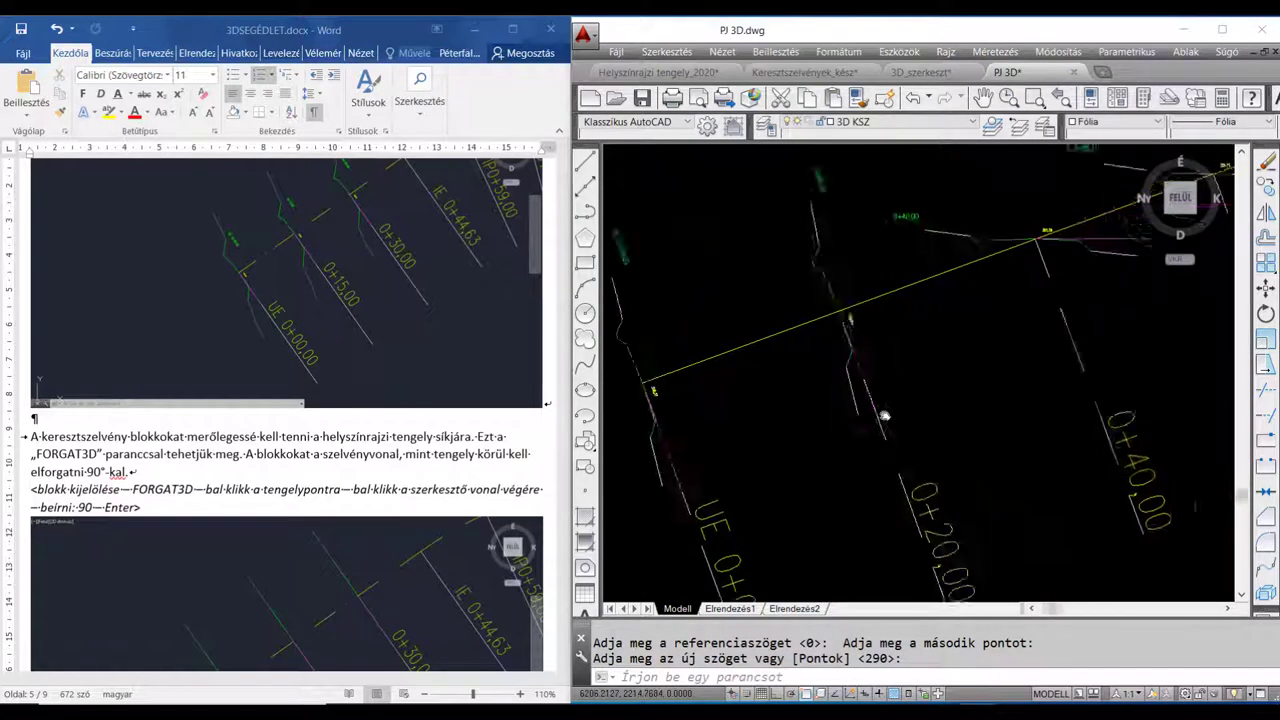
type("forgat")
key("Return")
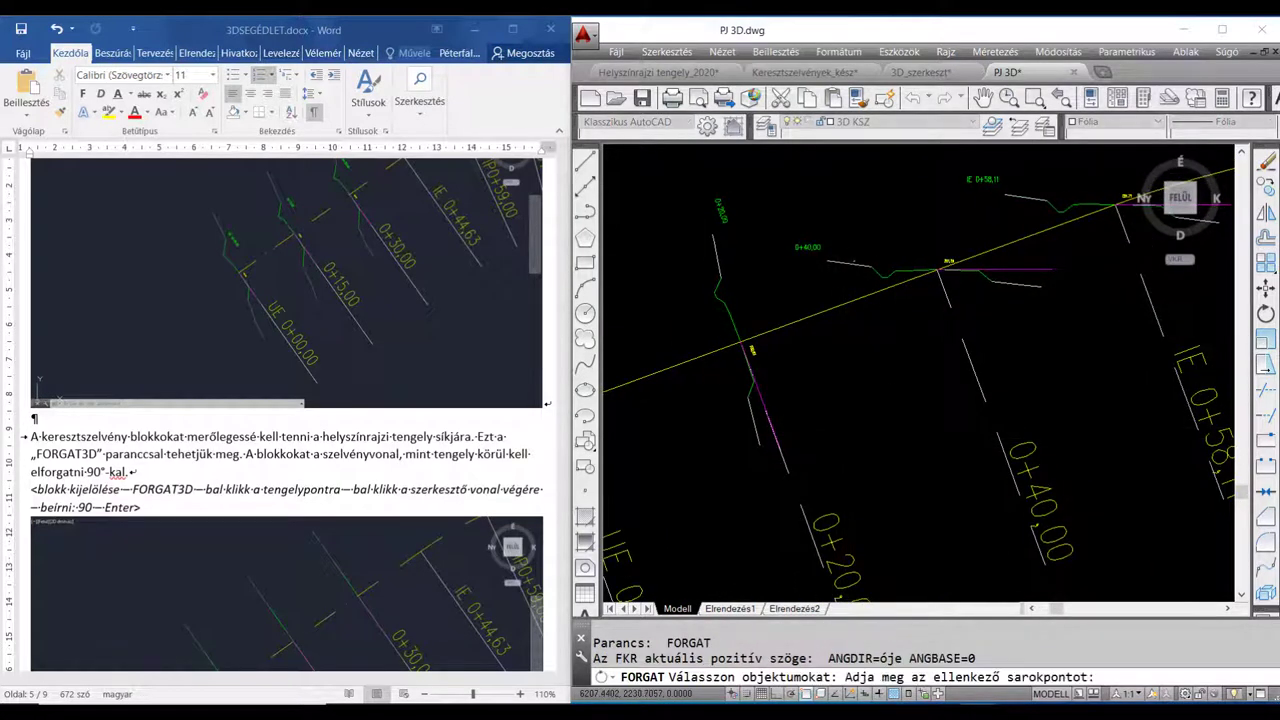
left_click(853, 245)
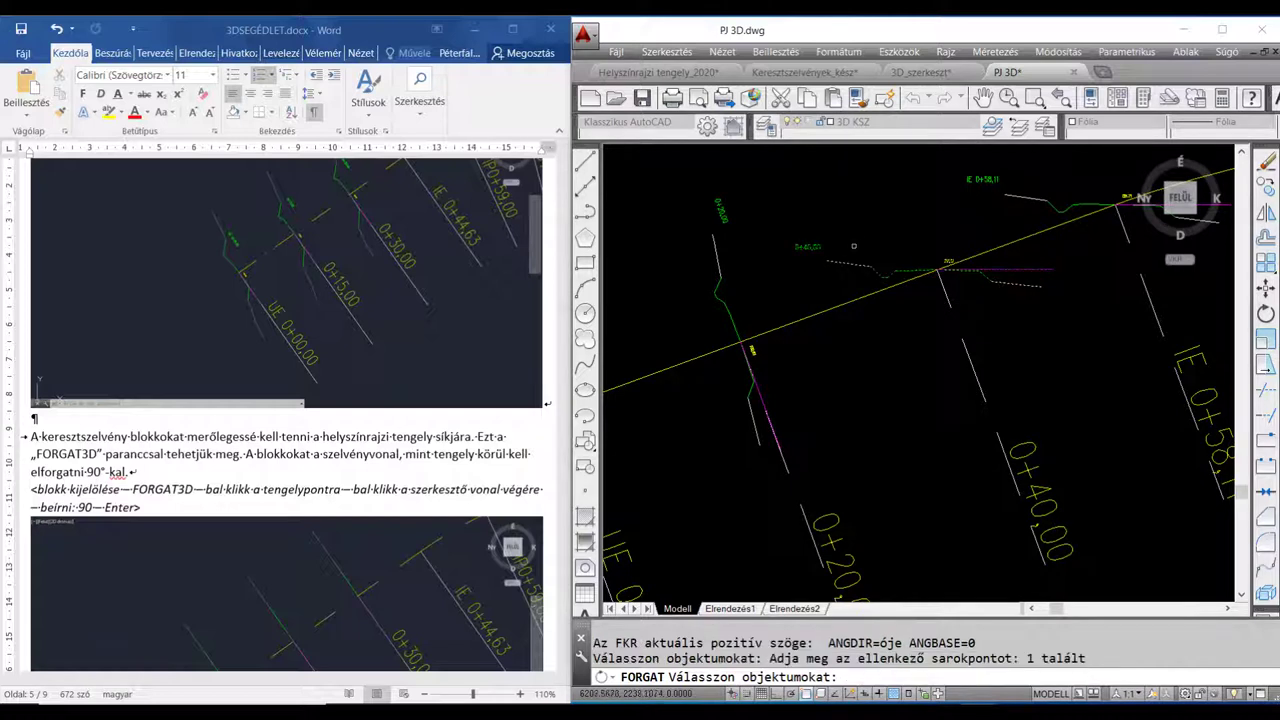
key("Return")
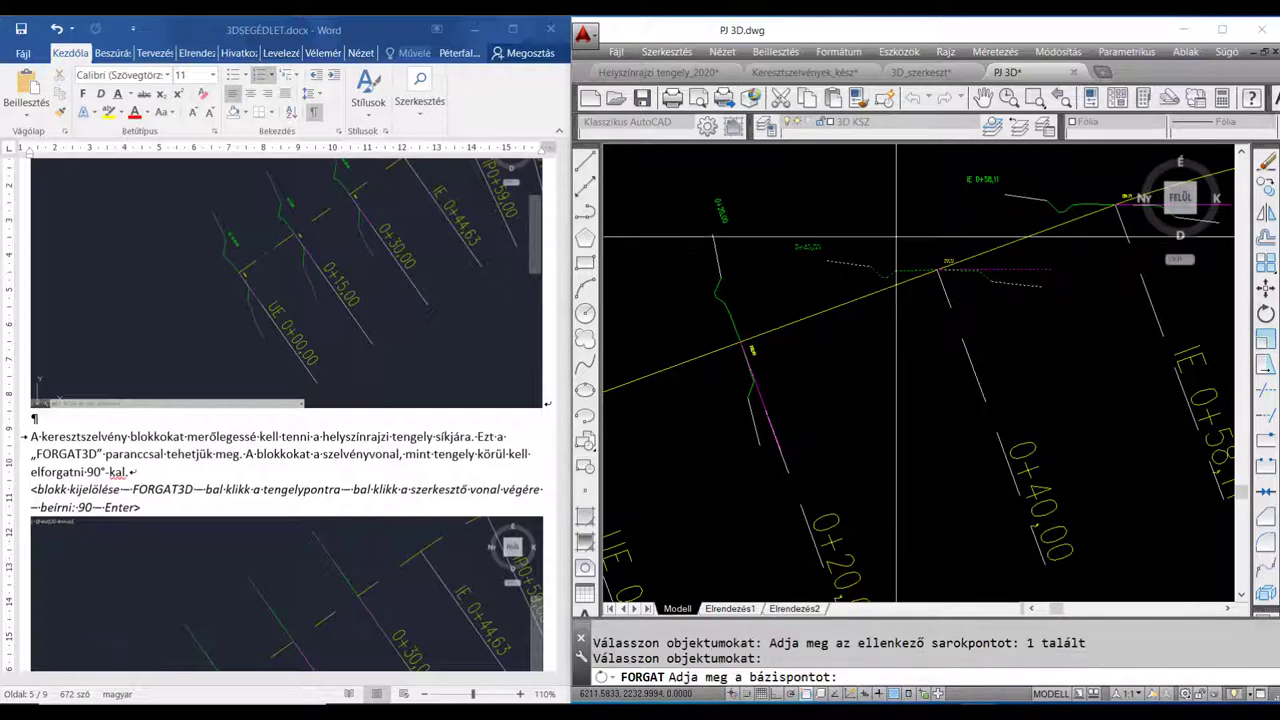
left_click(936, 269)
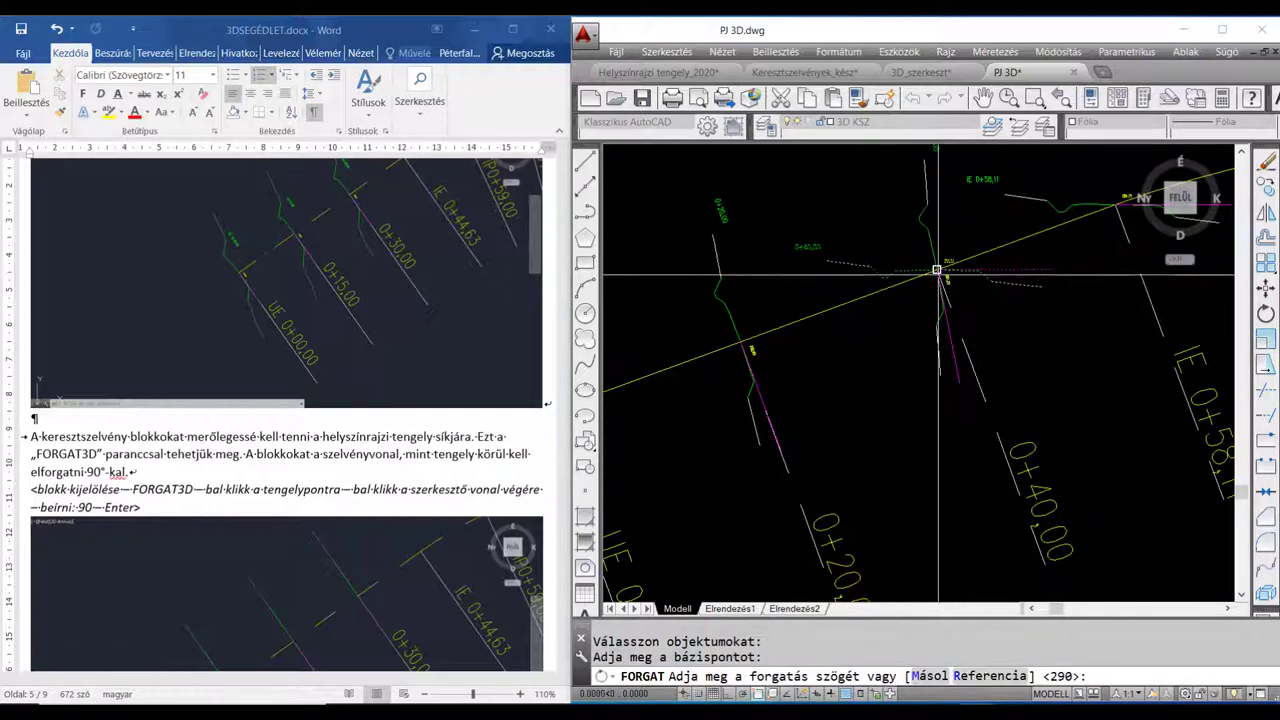
type("r")
key("Return")
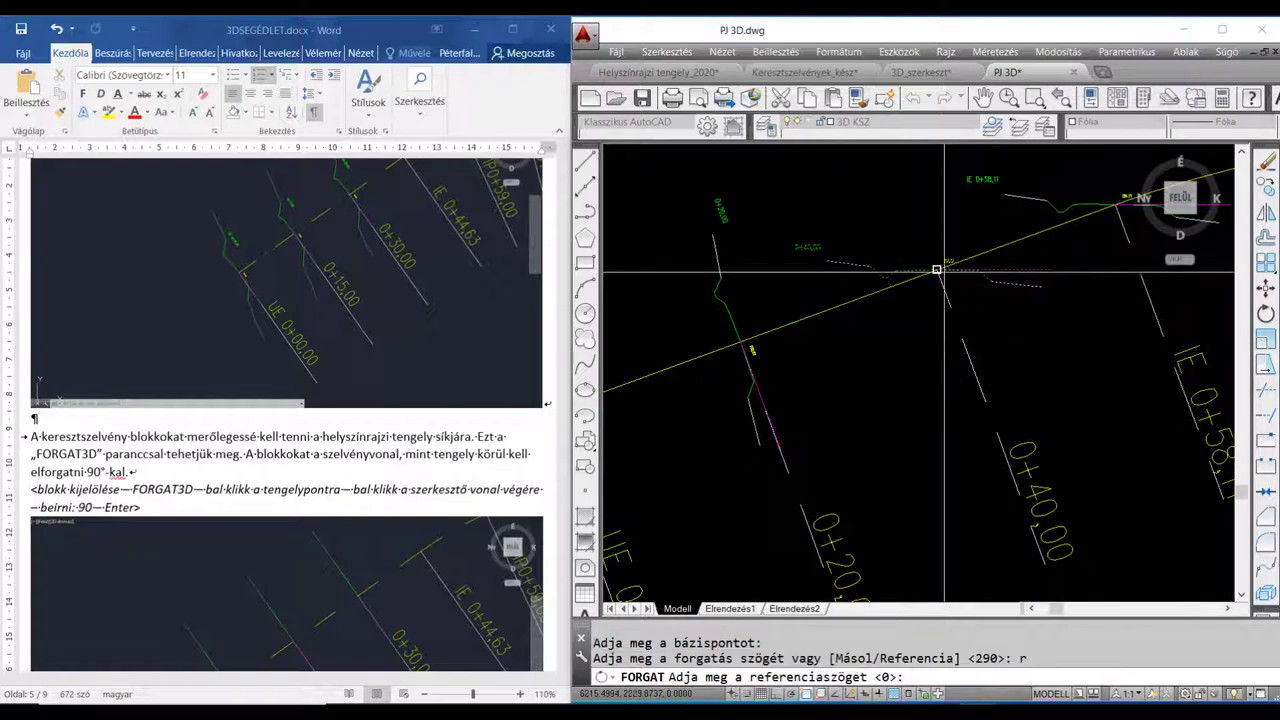
left_click(936, 269)
left_click(1052, 269)
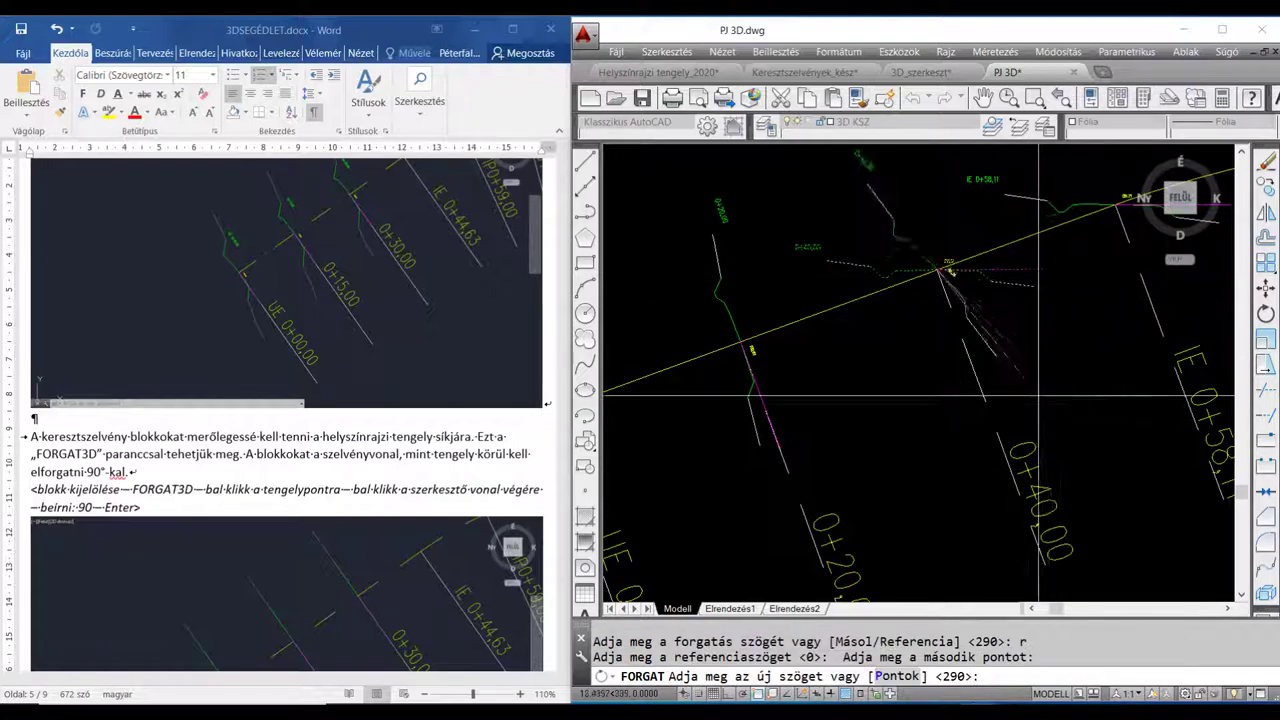
left_click(1044, 547)
Rotate the 0+58,11 section block upright by reference about its axis intersection
middle_click_drag(1092, 236, 927, 351)
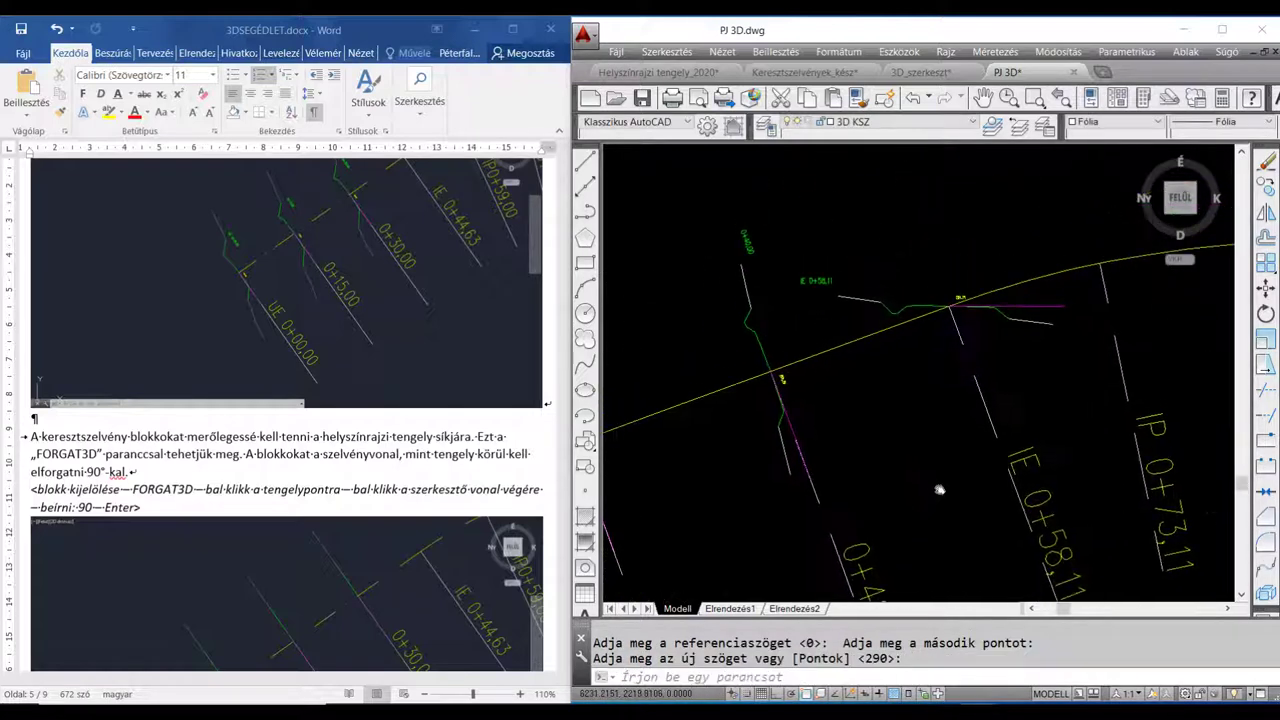
key("Return")
left_click(907, 325)
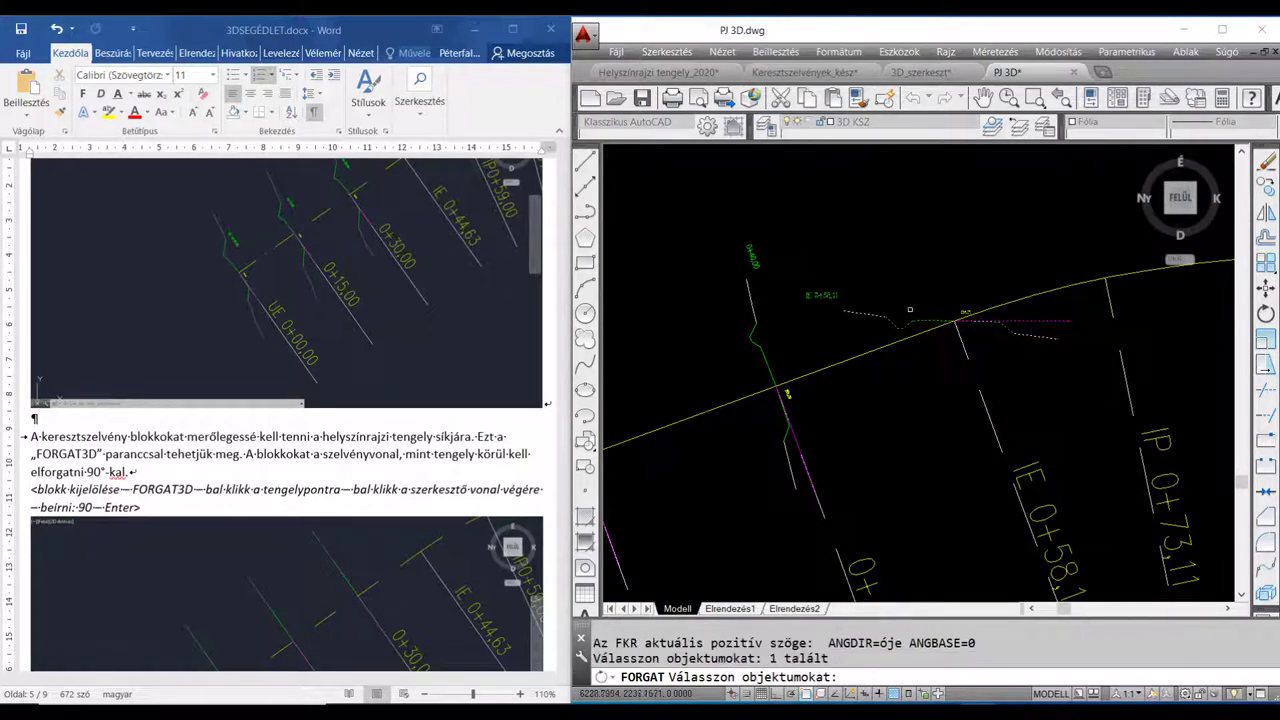
key("Return")
left_click(954, 321)
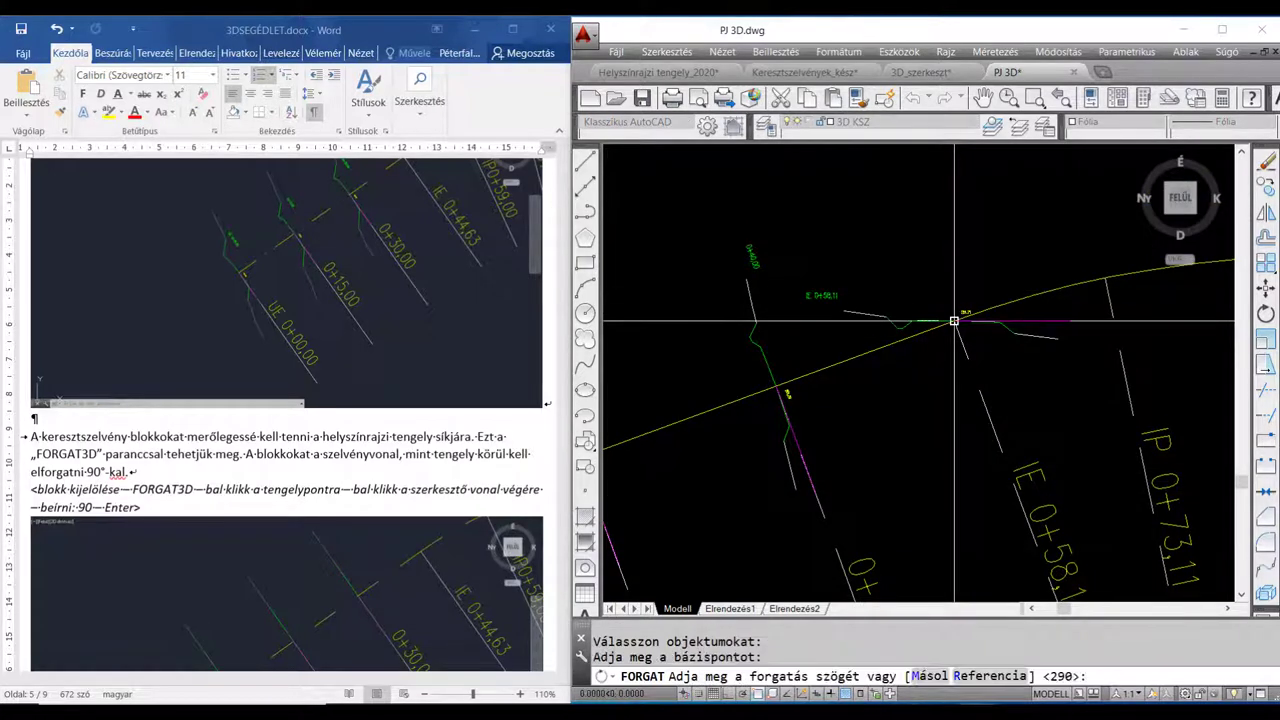
type("r")
key("Return")
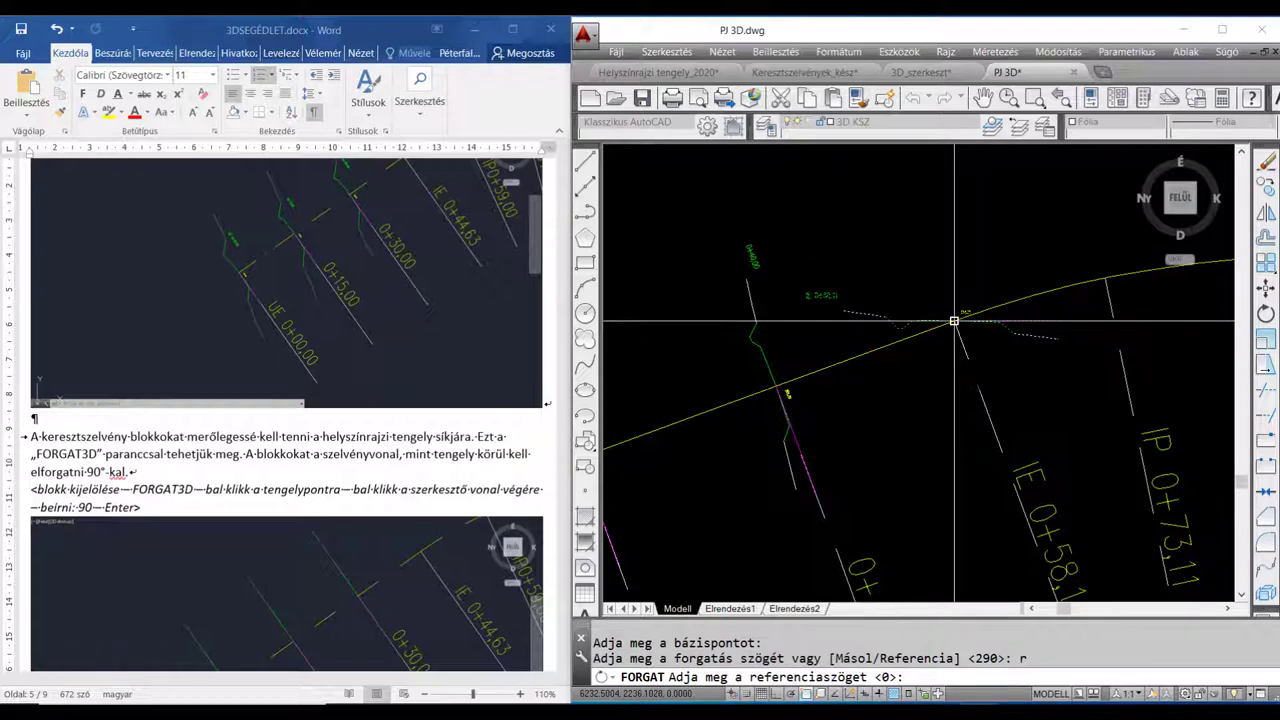
left_click(954, 321)
left_click(1069, 321)
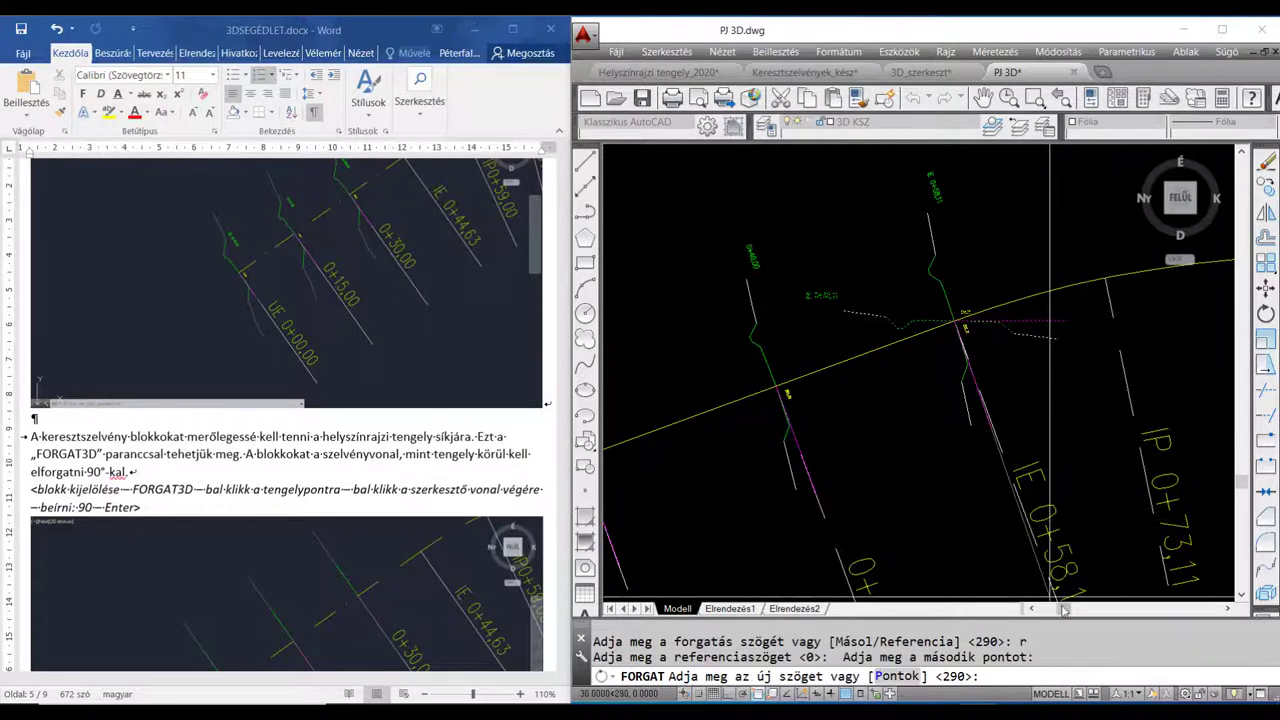
left_click(1044, 549)
scroll(1044, 549, "down", 3)
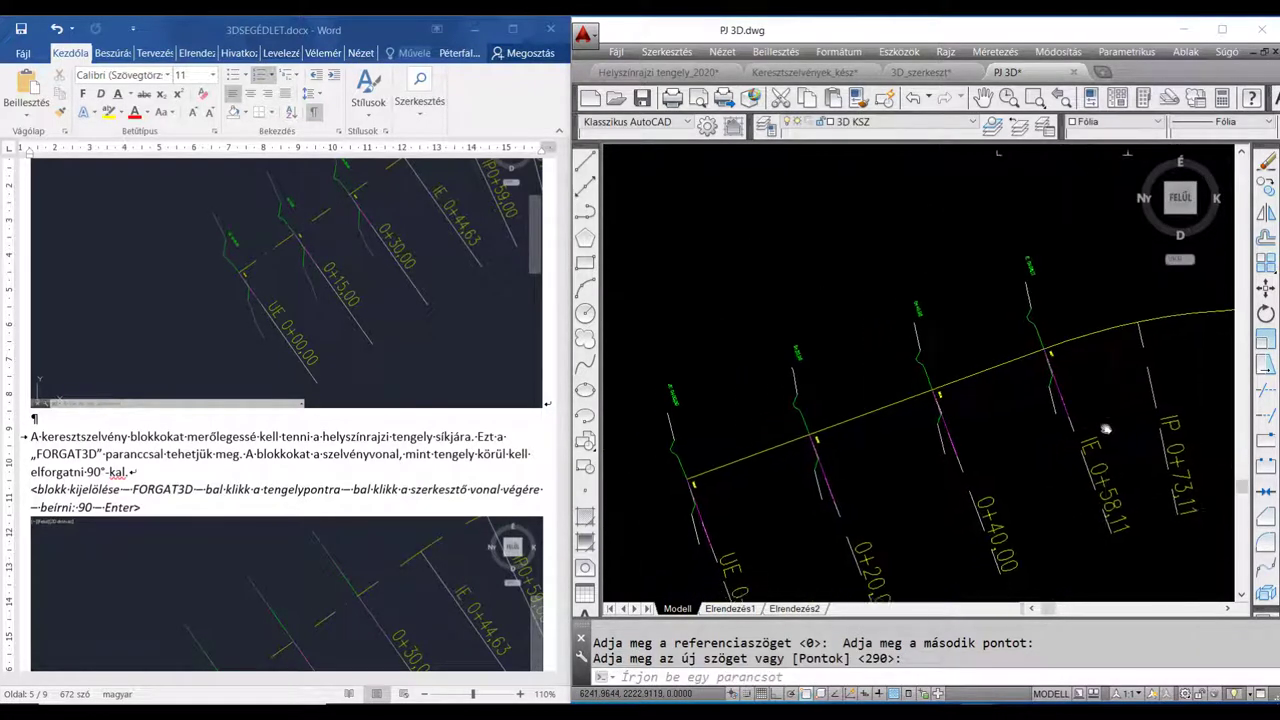
Pan along the curved alignment to inspect the placed sections up to station IV 1+92,21
scroll(954, 400, "down", 2)
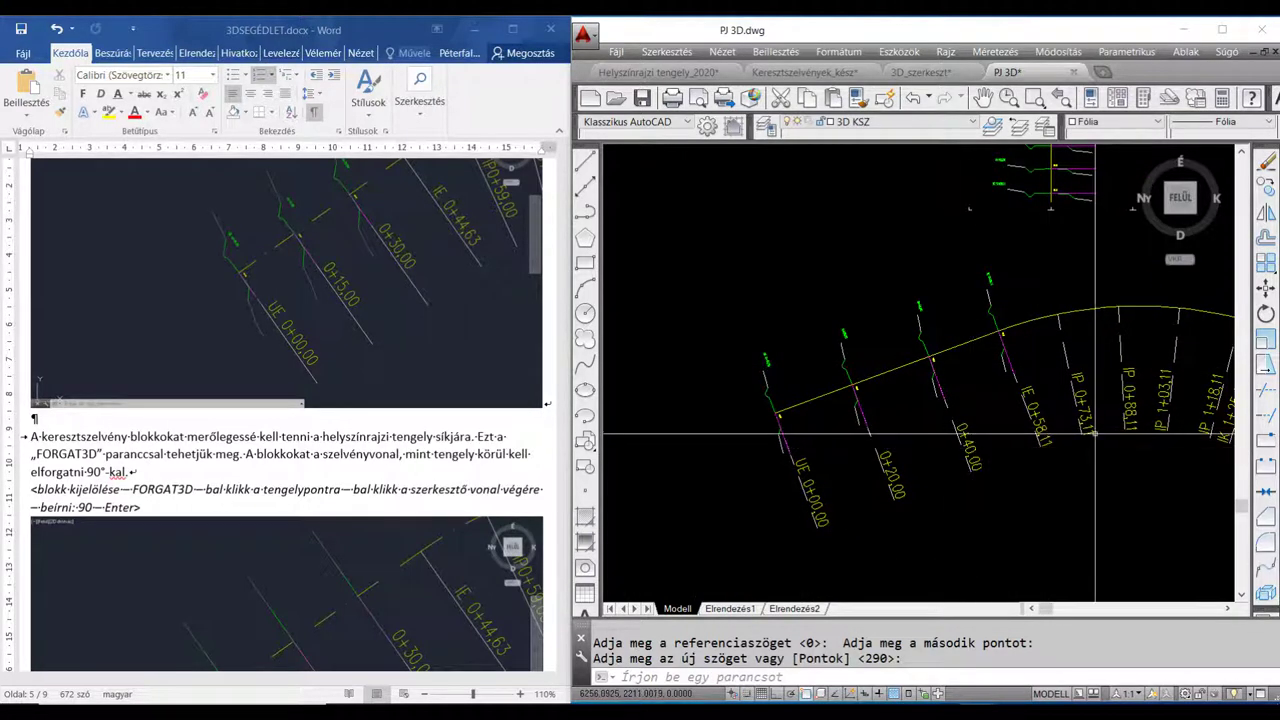
middle_click_drag(1090, 447, 962, 465)
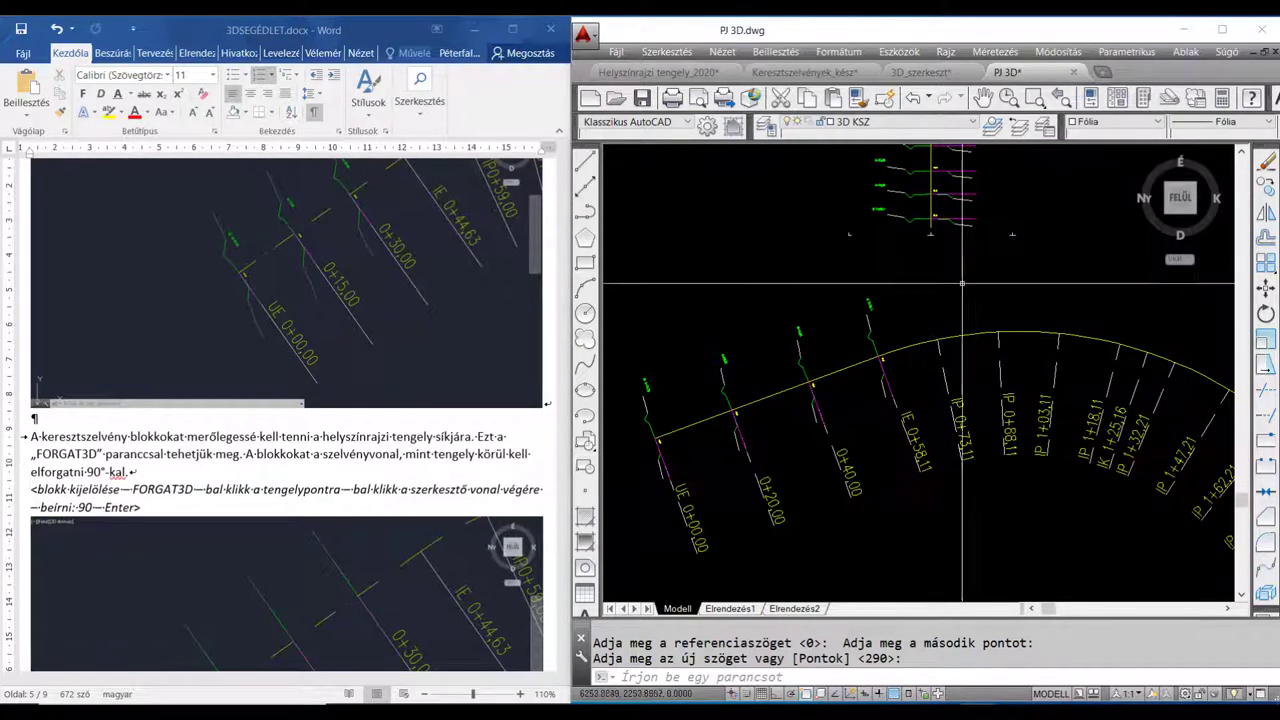
middle_click_drag(917, 364, 932, 372)
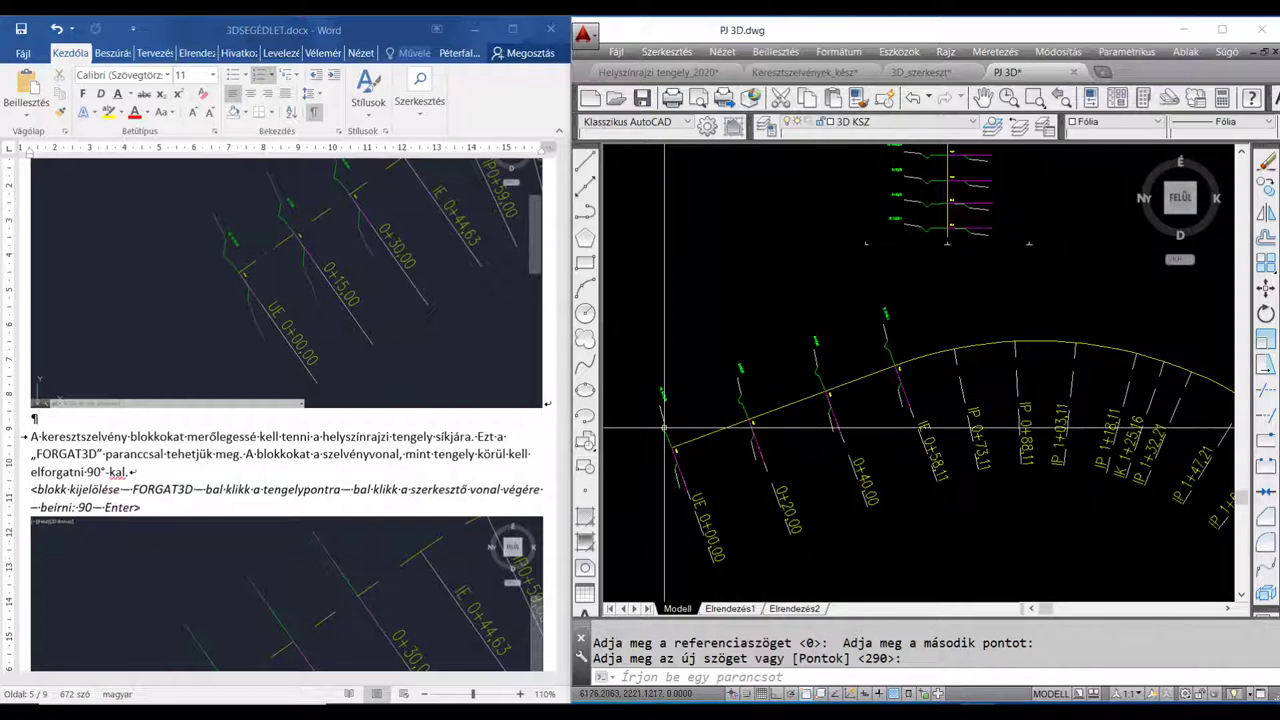
middle_click_drag(930, 255, 932, 277)
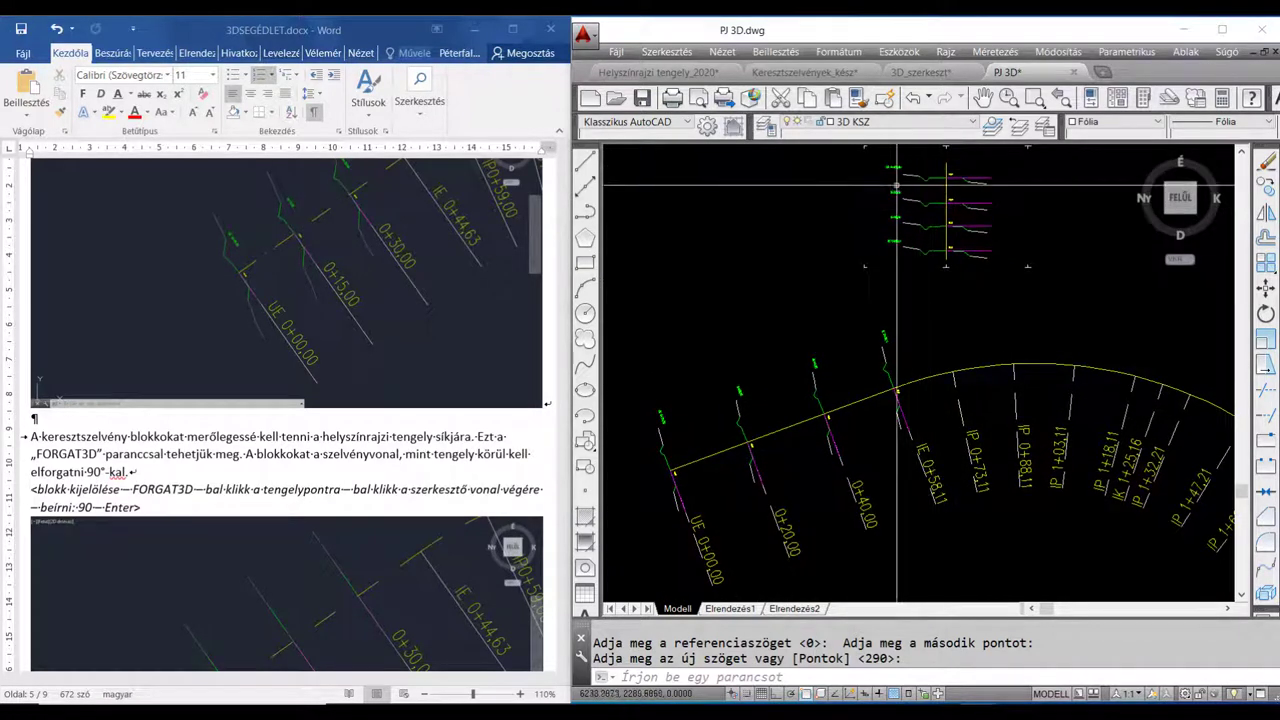
middle_click_drag(1014, 393, 929, 396)
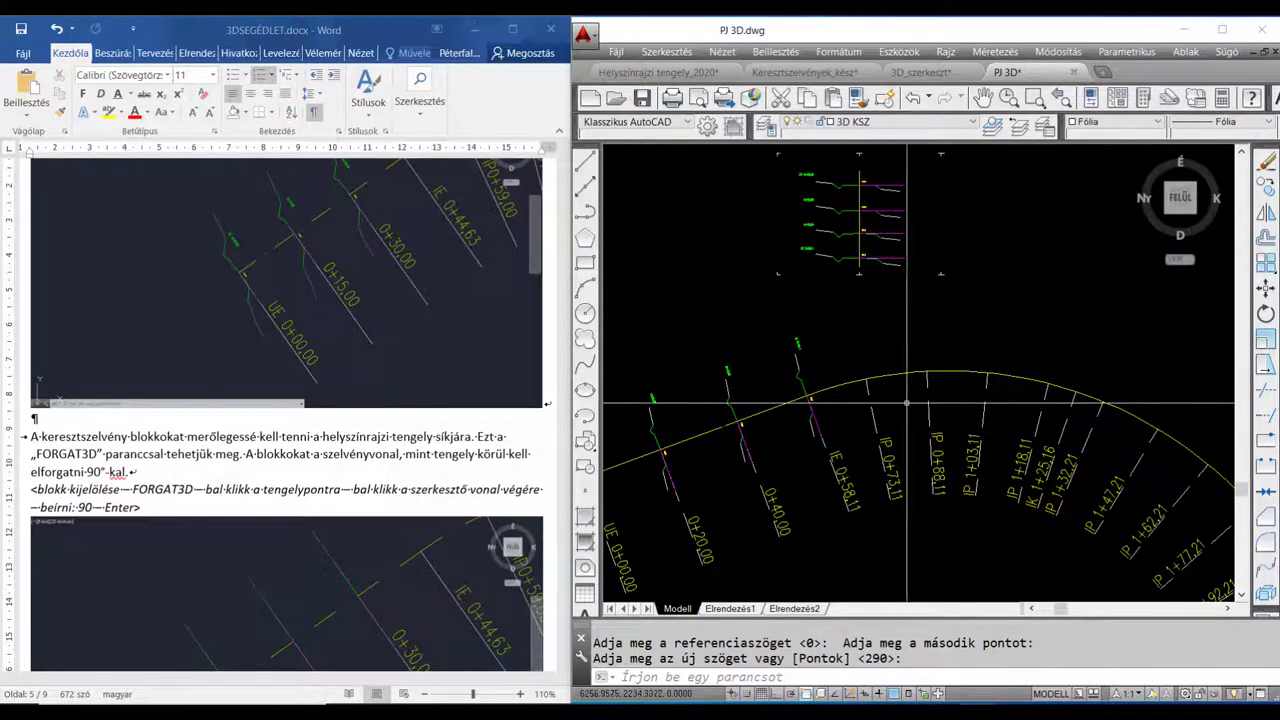
middle_click_drag(978, 402, 835, 330)
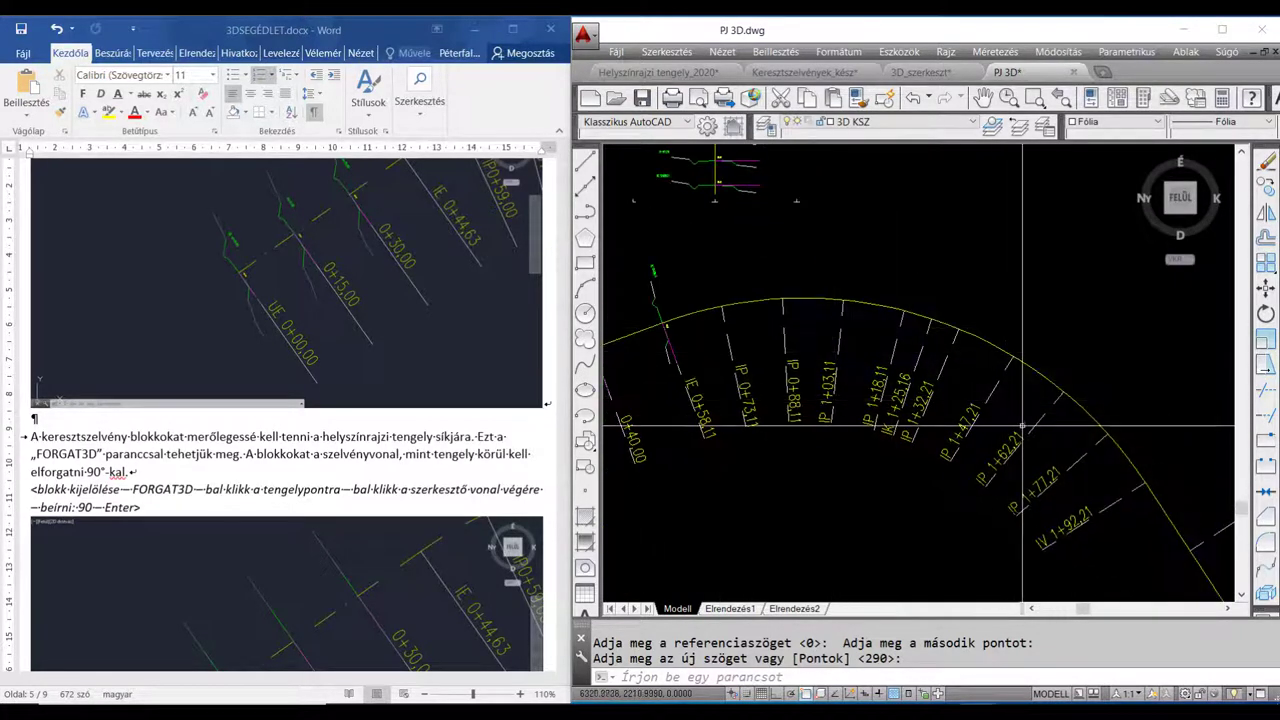
middle_click_drag(1033, 450, 837, 363)
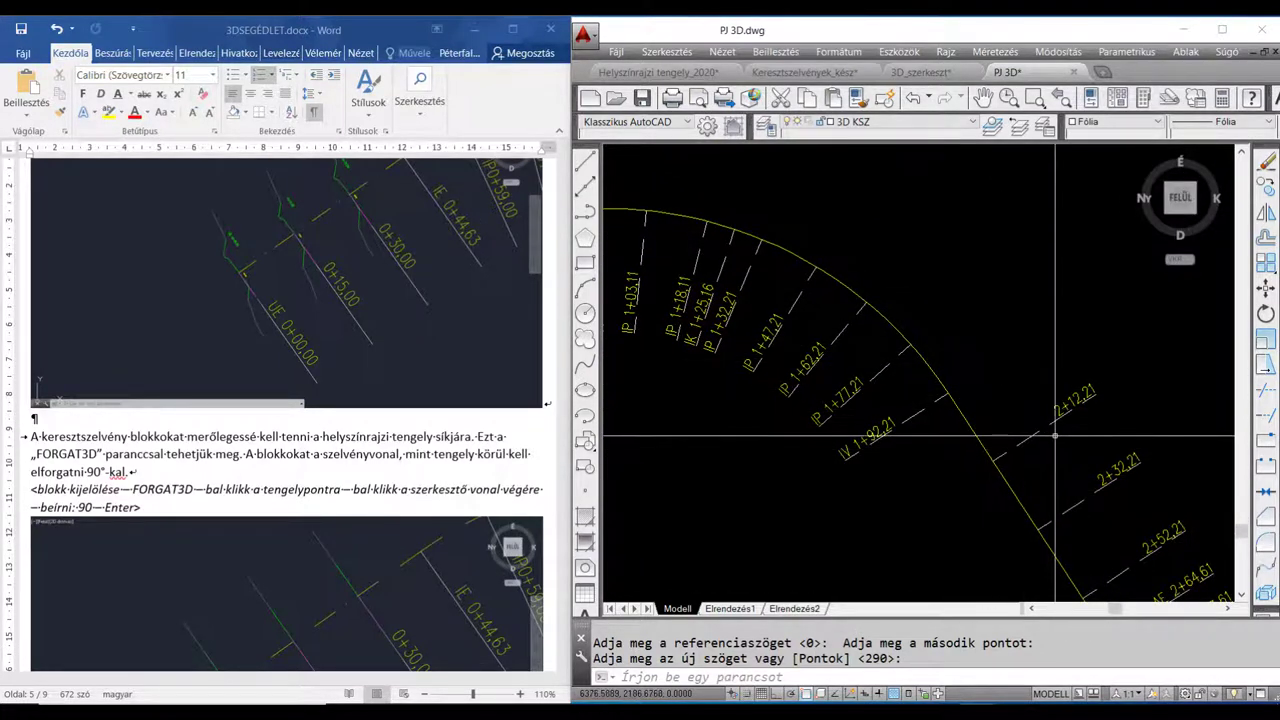
left_click(1026, 440)
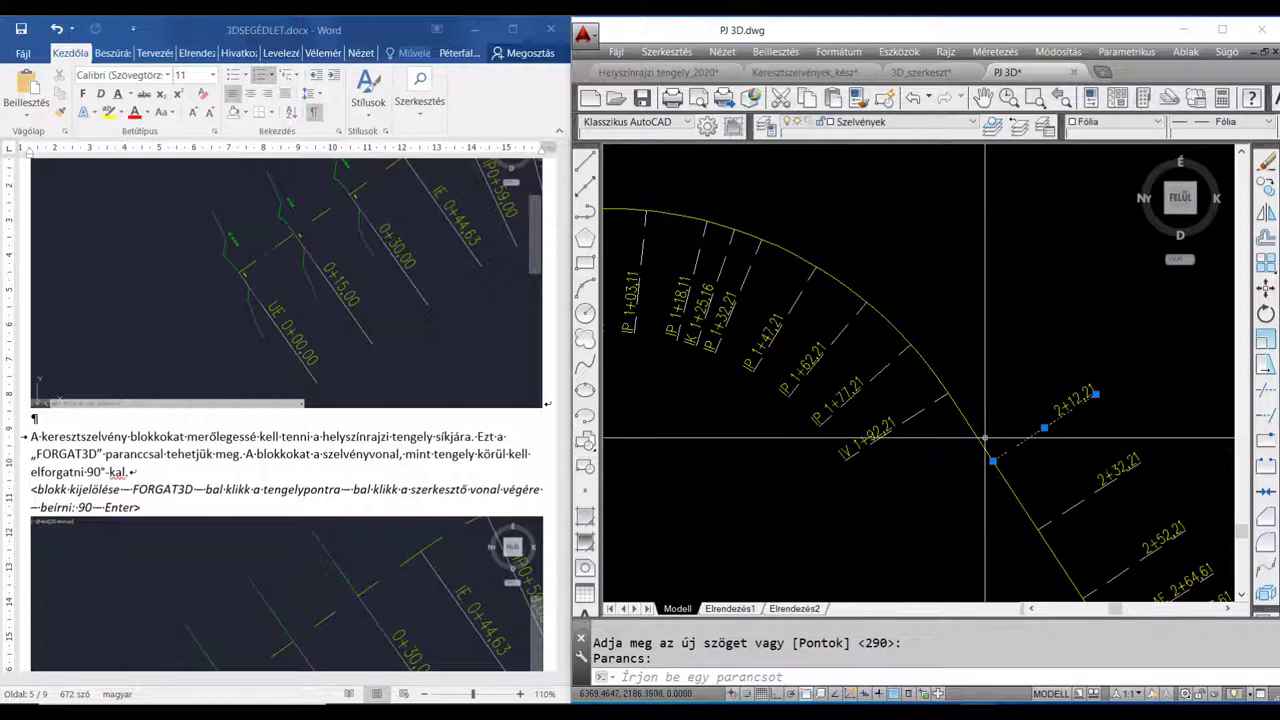
key("Escape")
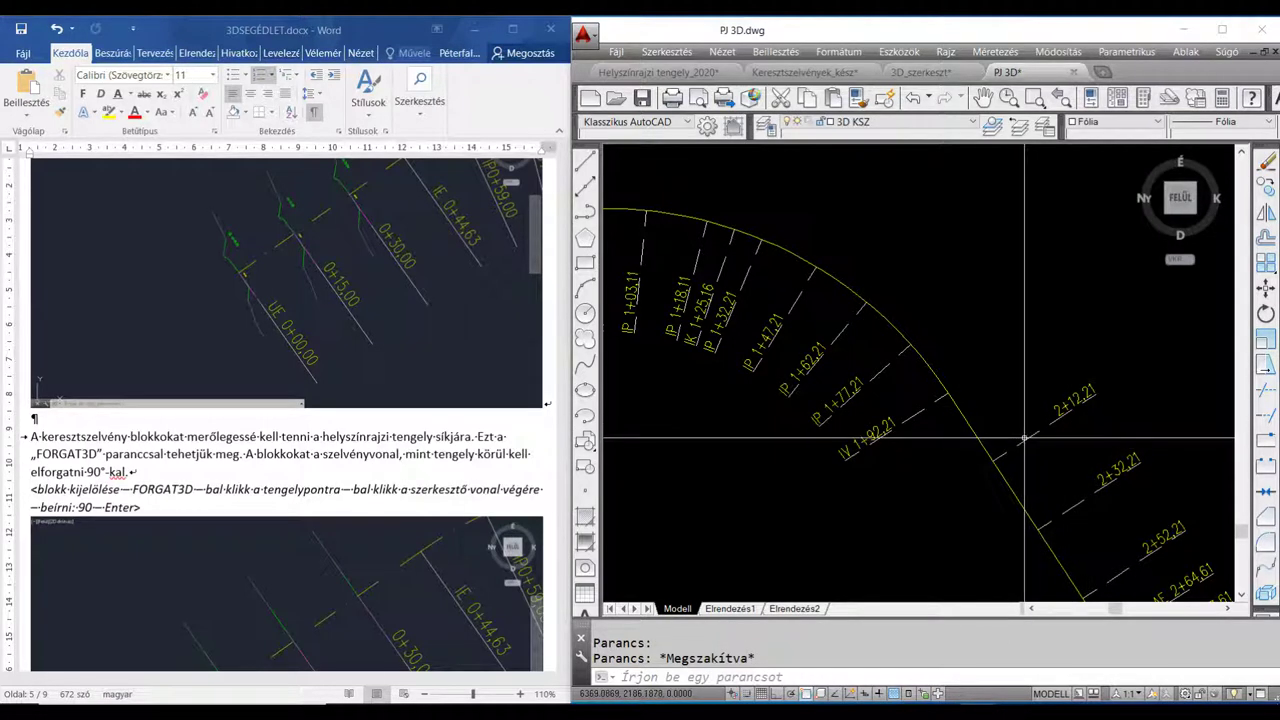
left_click(1026, 439)
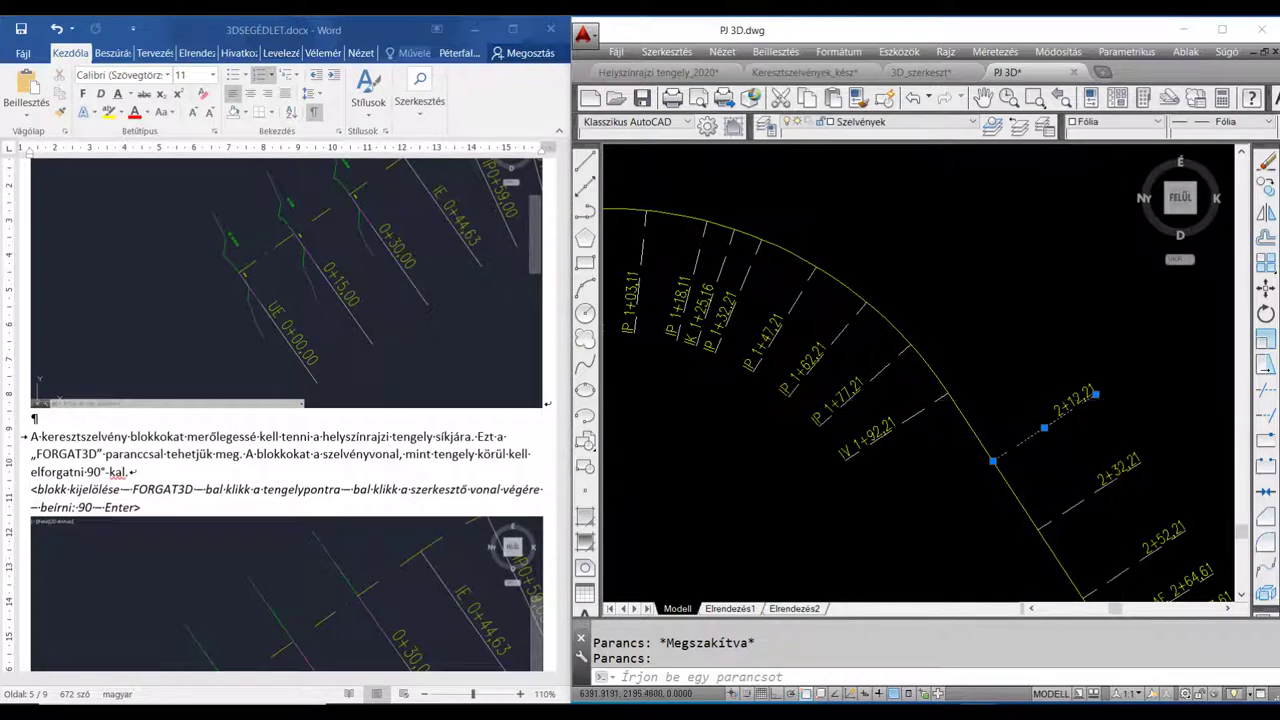
key("Escape")
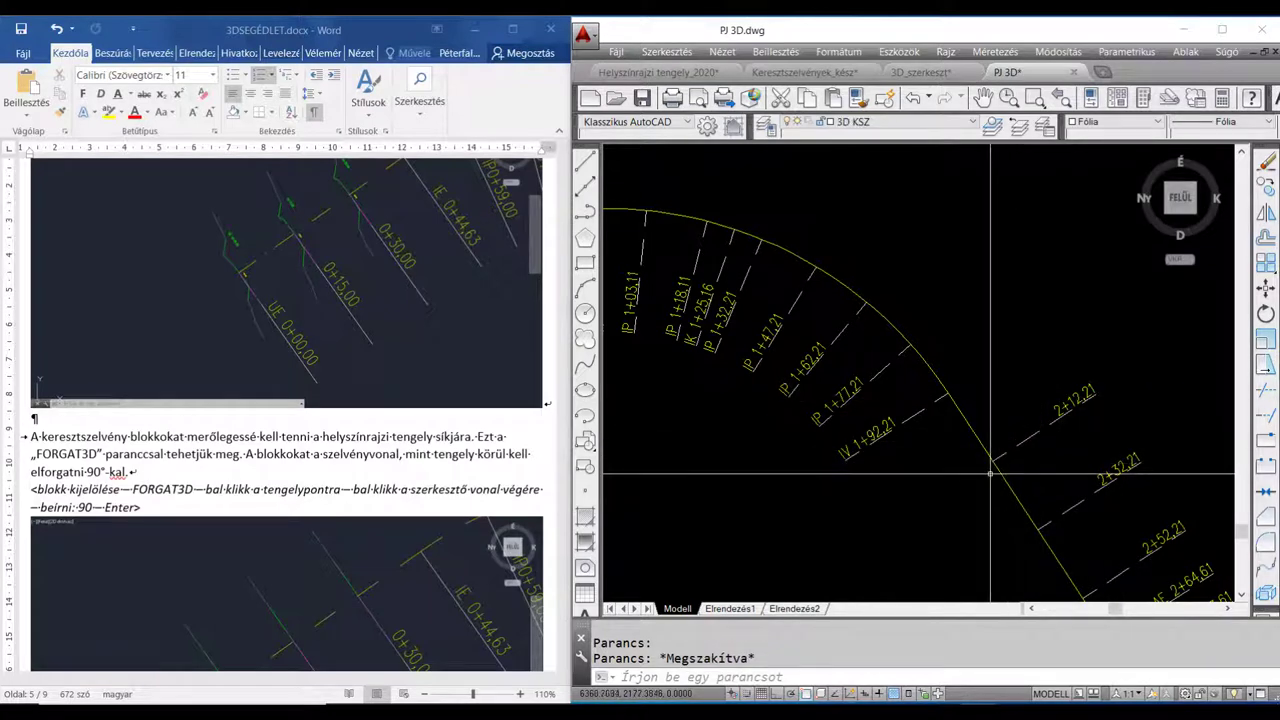
type("m")
key("Return")
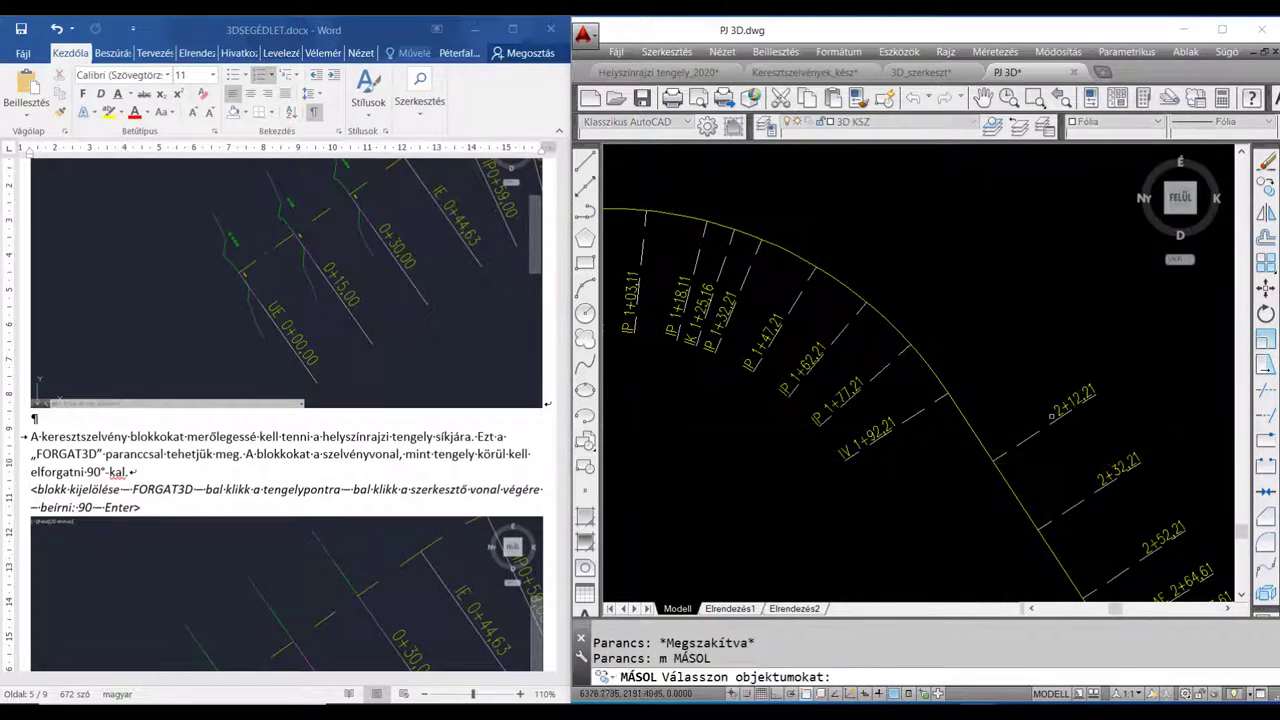
key("Return")
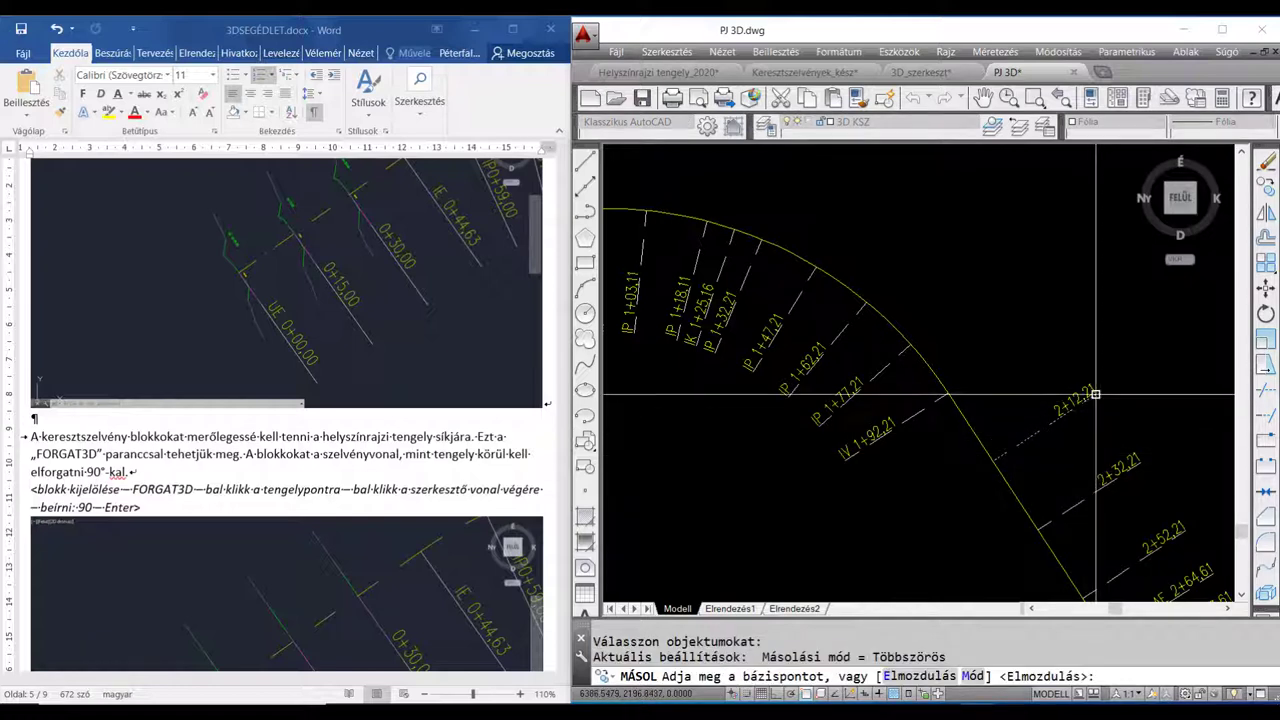
left_click(989, 461)
left_click(990, 459)
key("Escape")
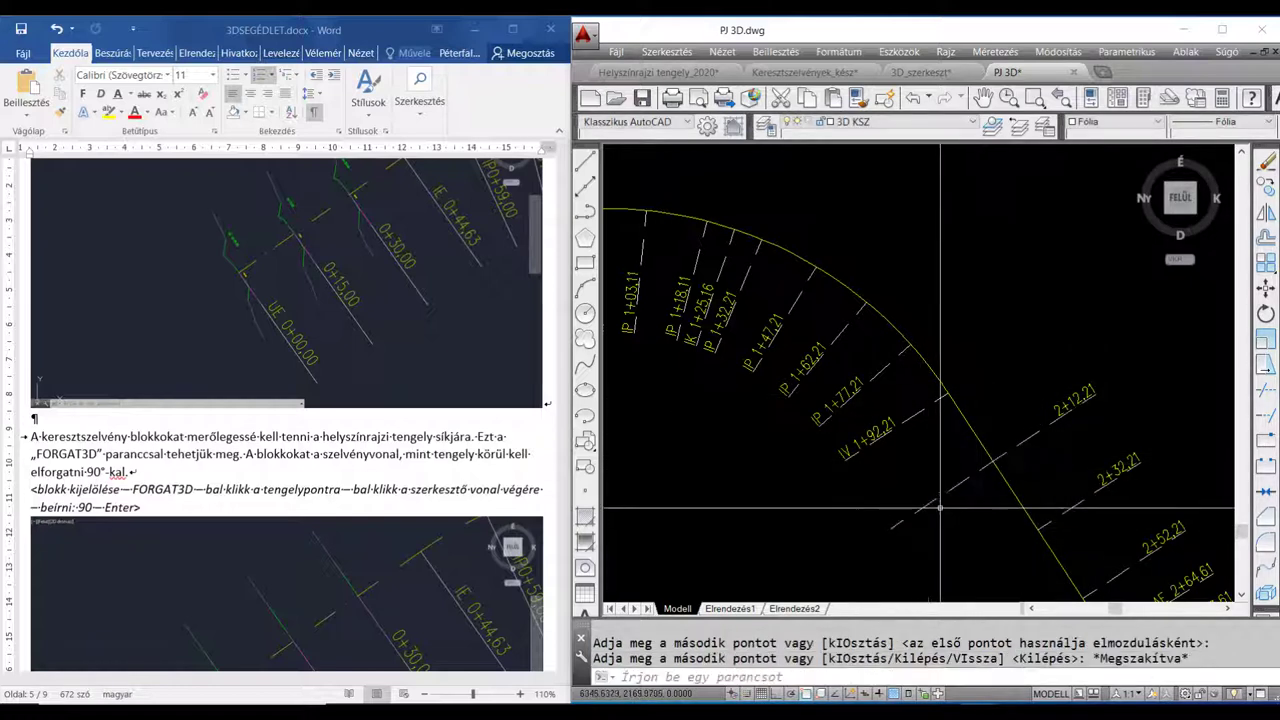
type("be")
key("Return")
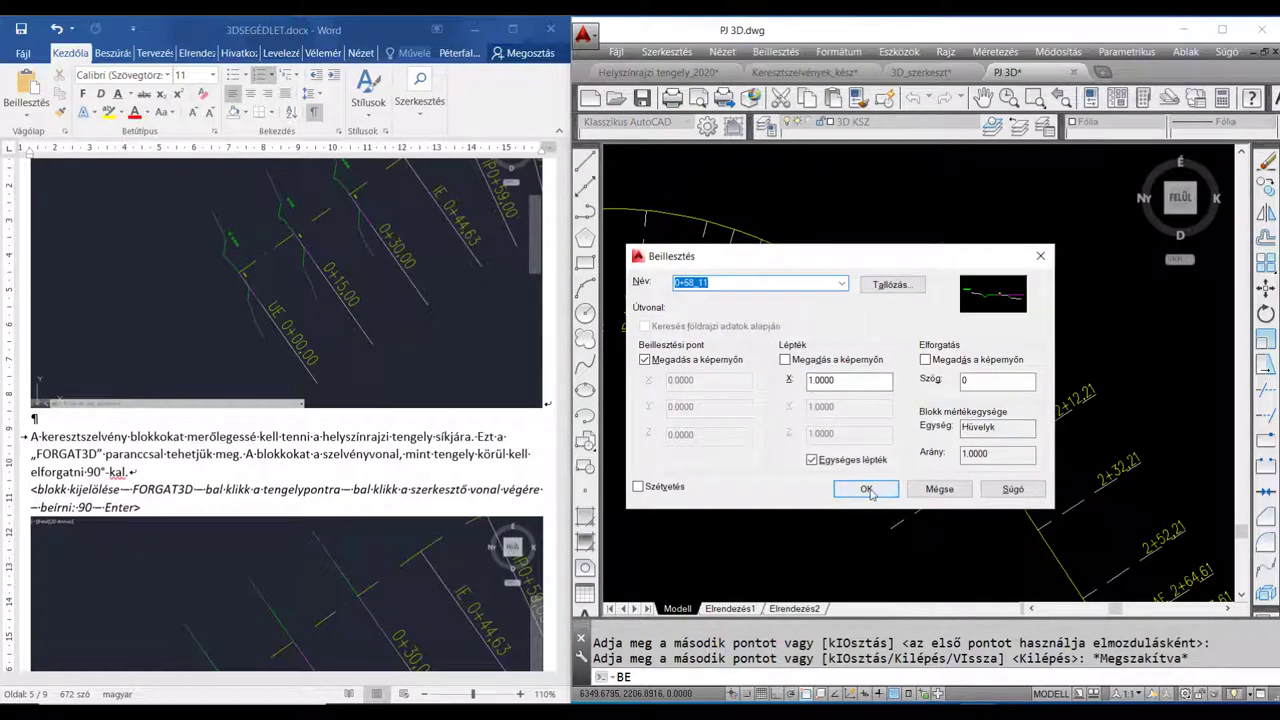
left_click(866, 489)
scroll(995, 463, "up", 2)
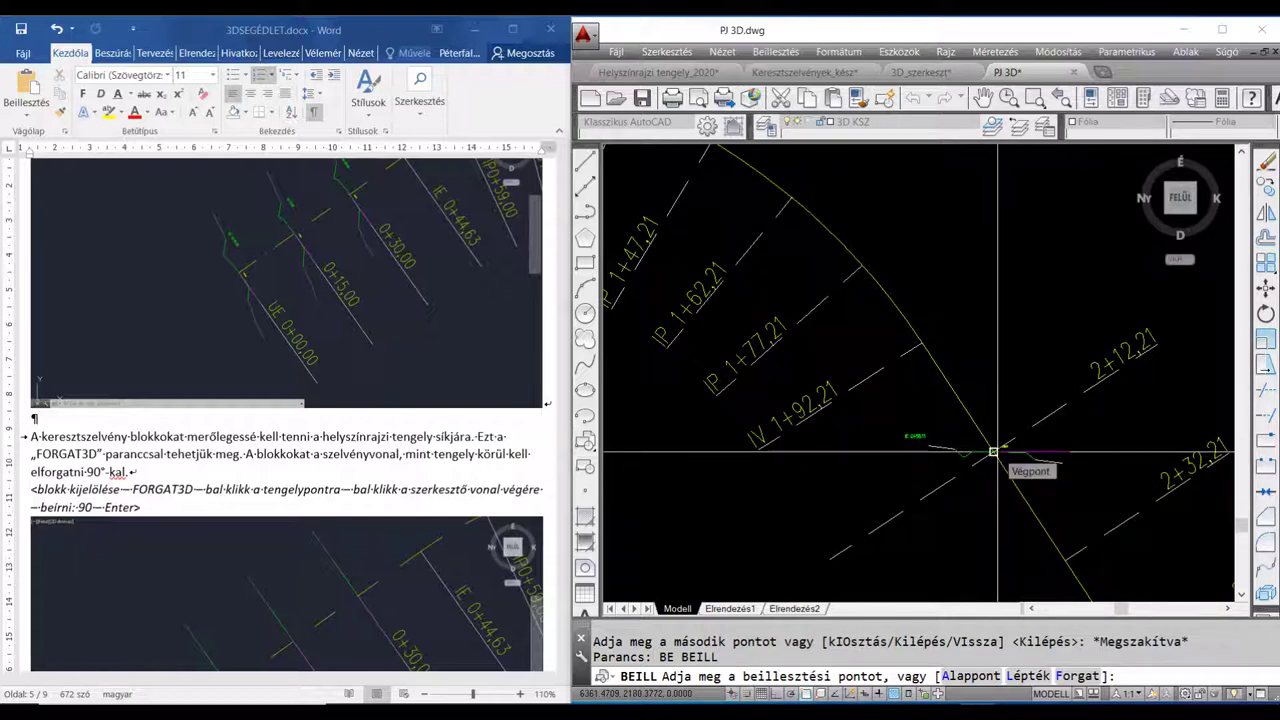
left_click(993, 452)
type("forgat")
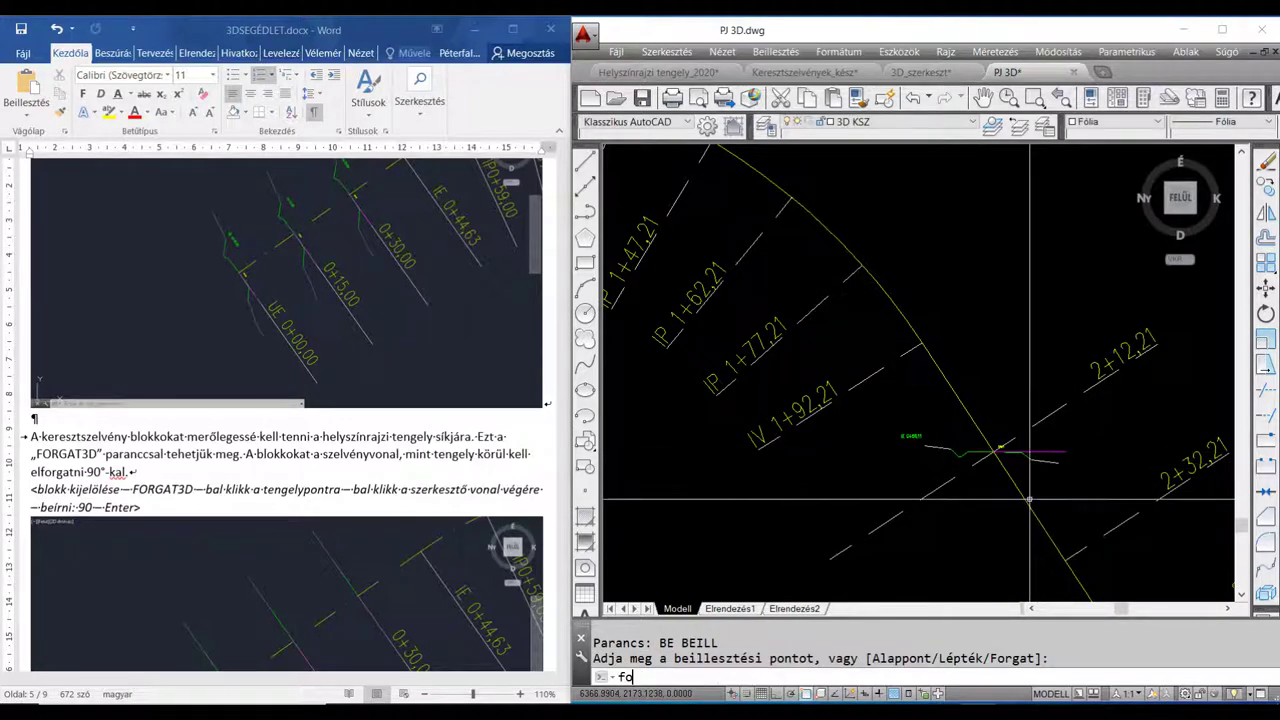
key("Return")
left_click(1036, 458)
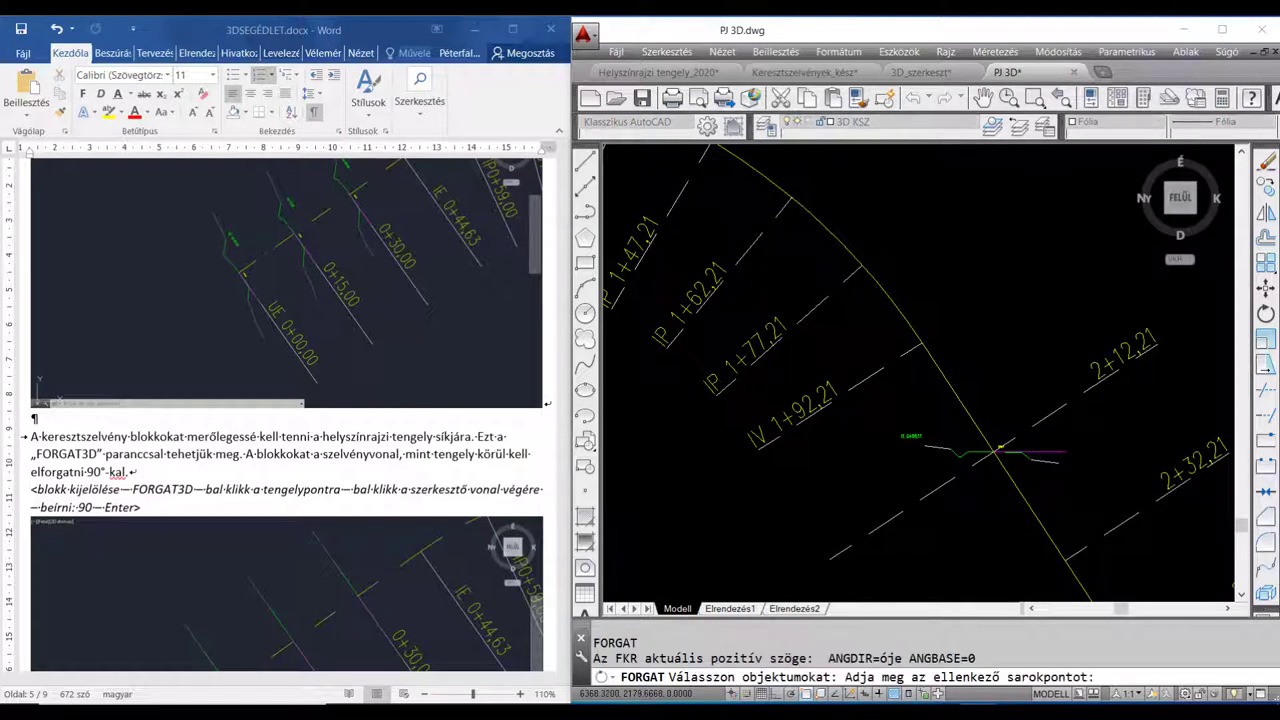
left_click(1036, 452)
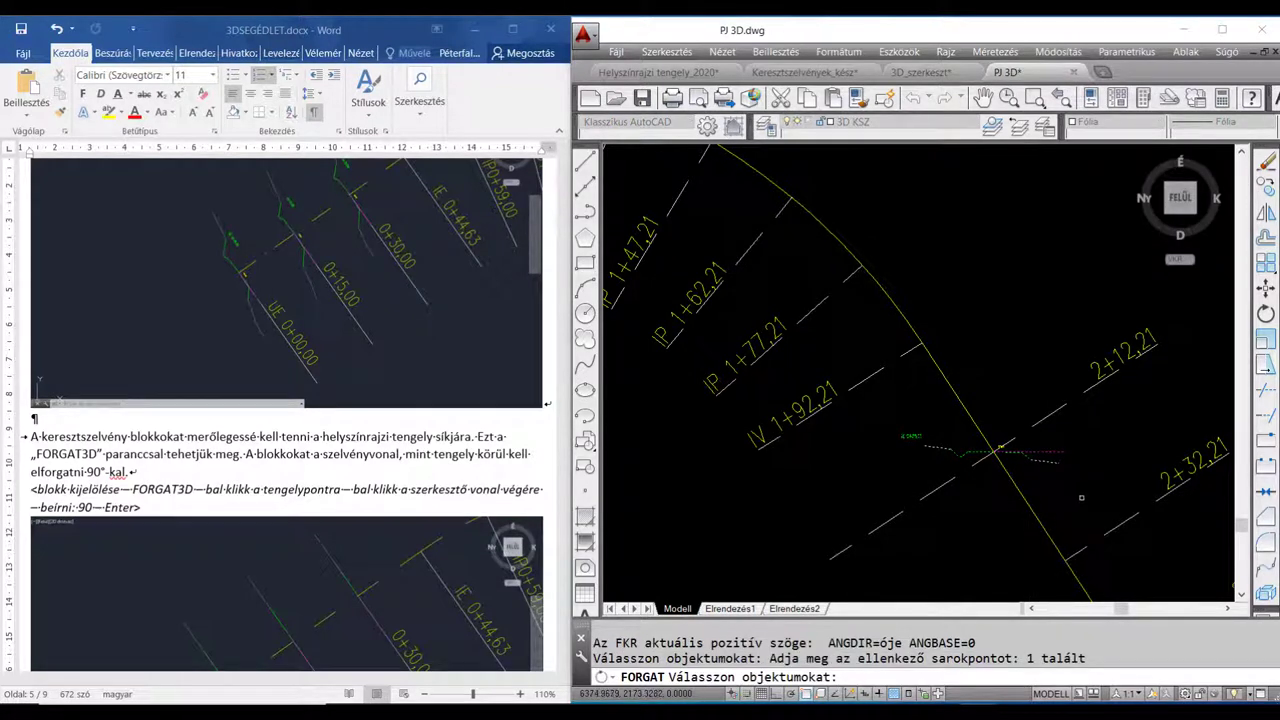
key("Return")
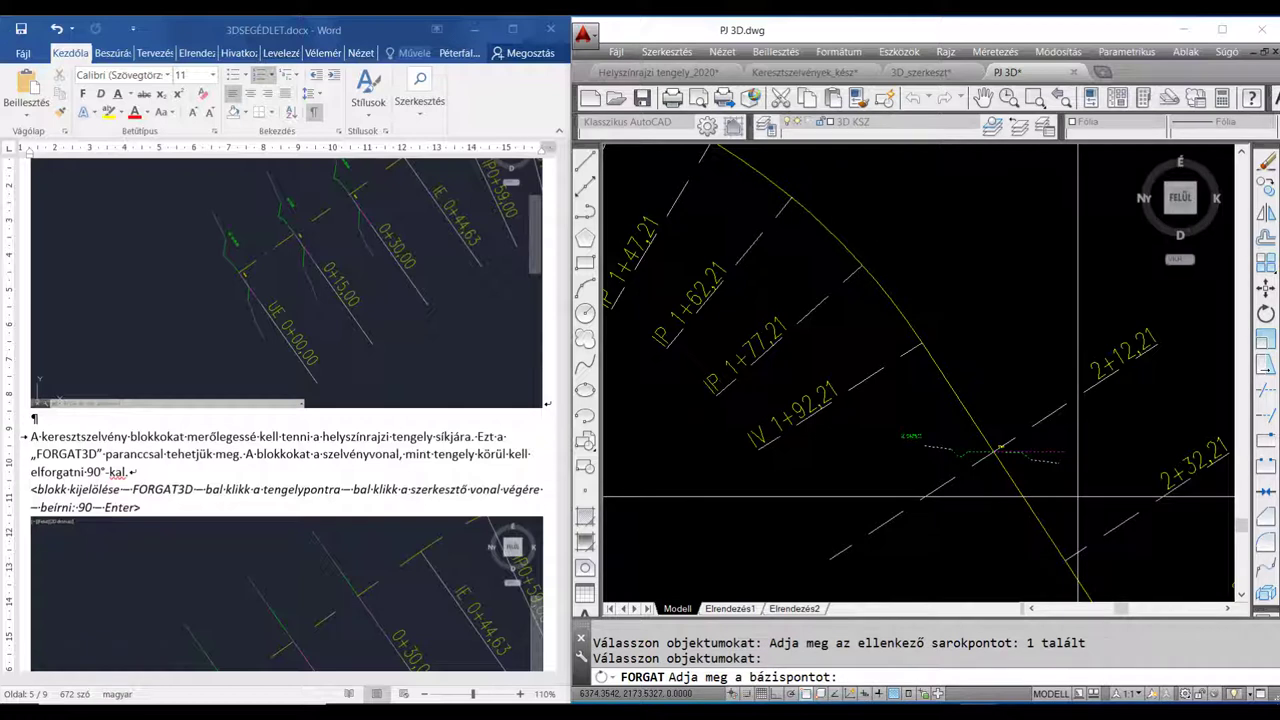
left_click(995, 453)
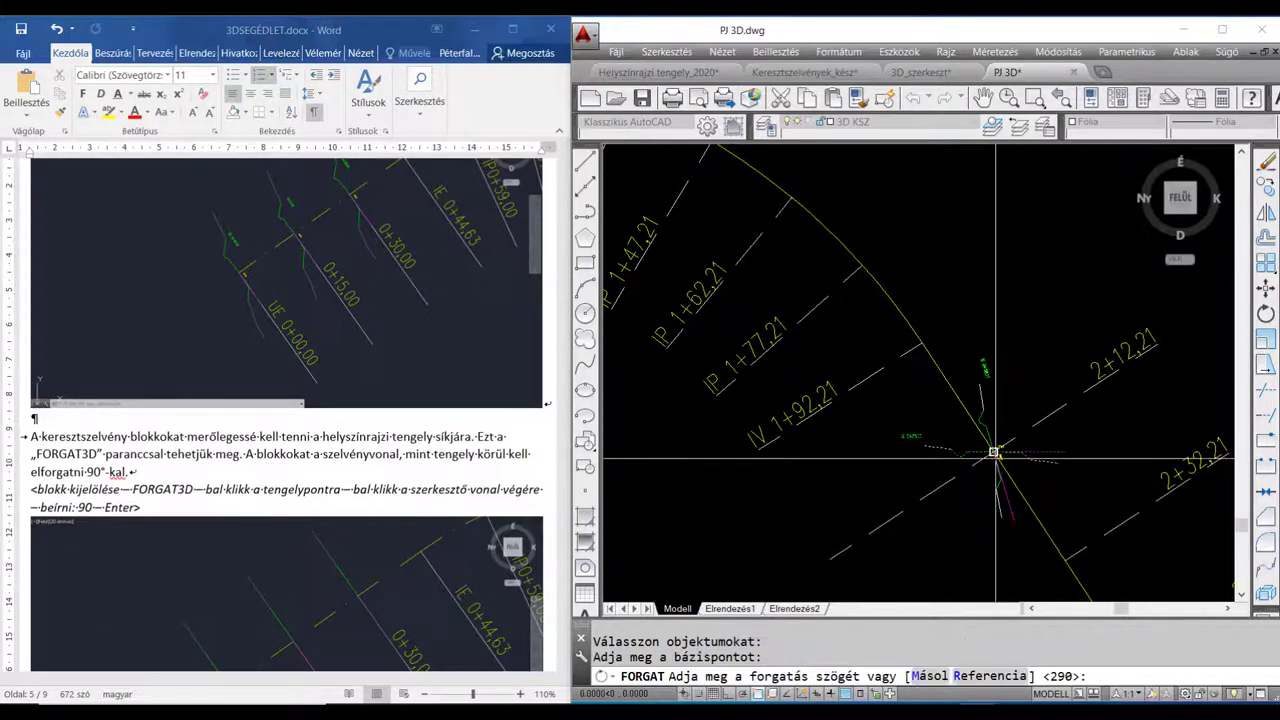
type("r")
key("Return")
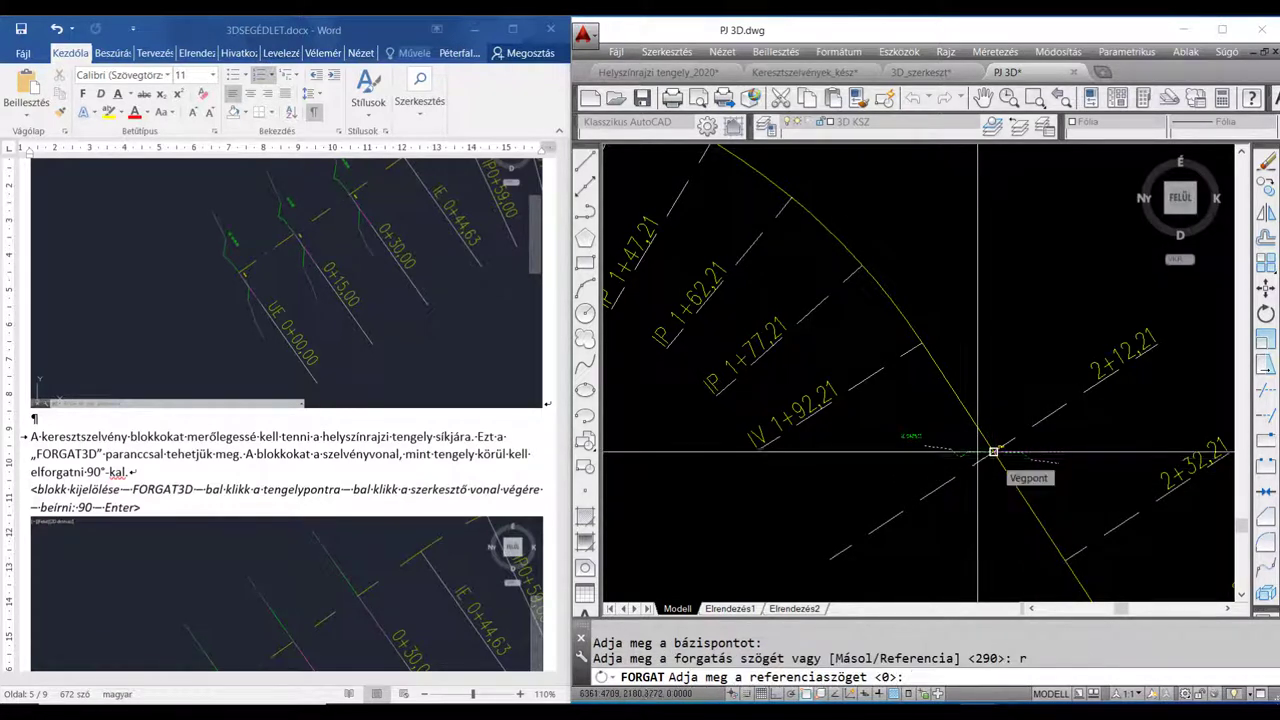
left_click(995, 453)
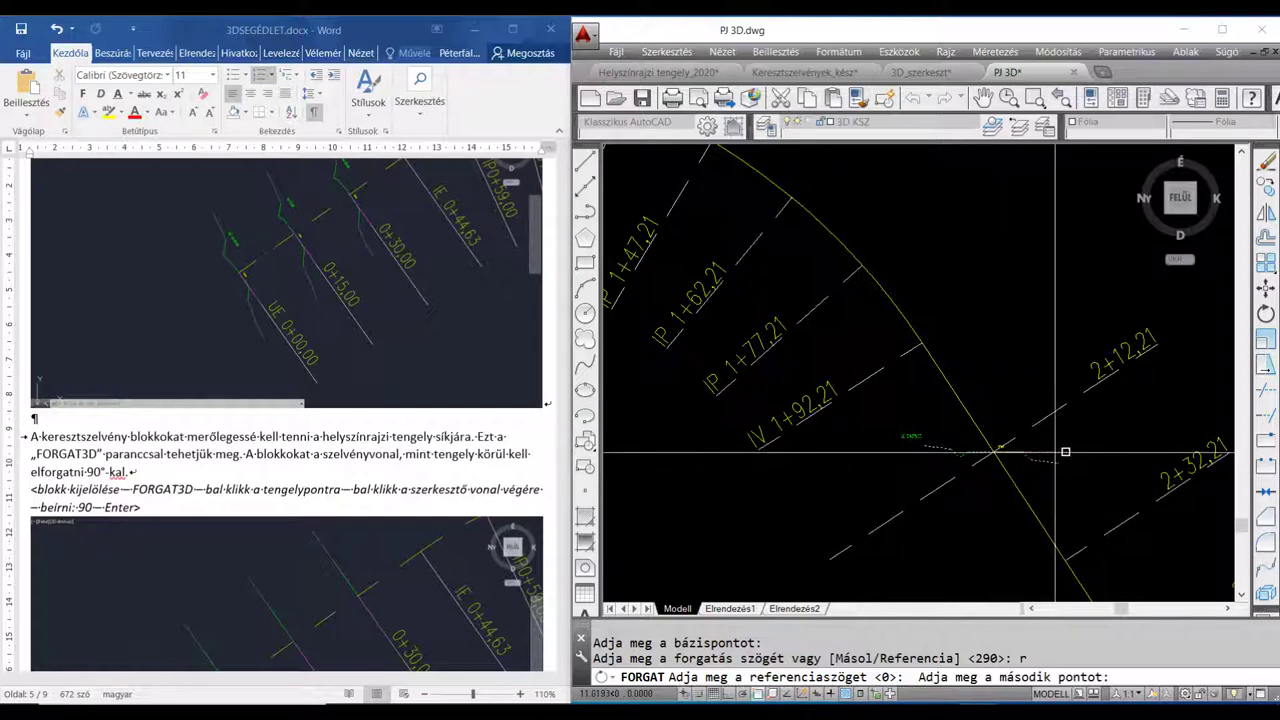
left_click(1060, 460)
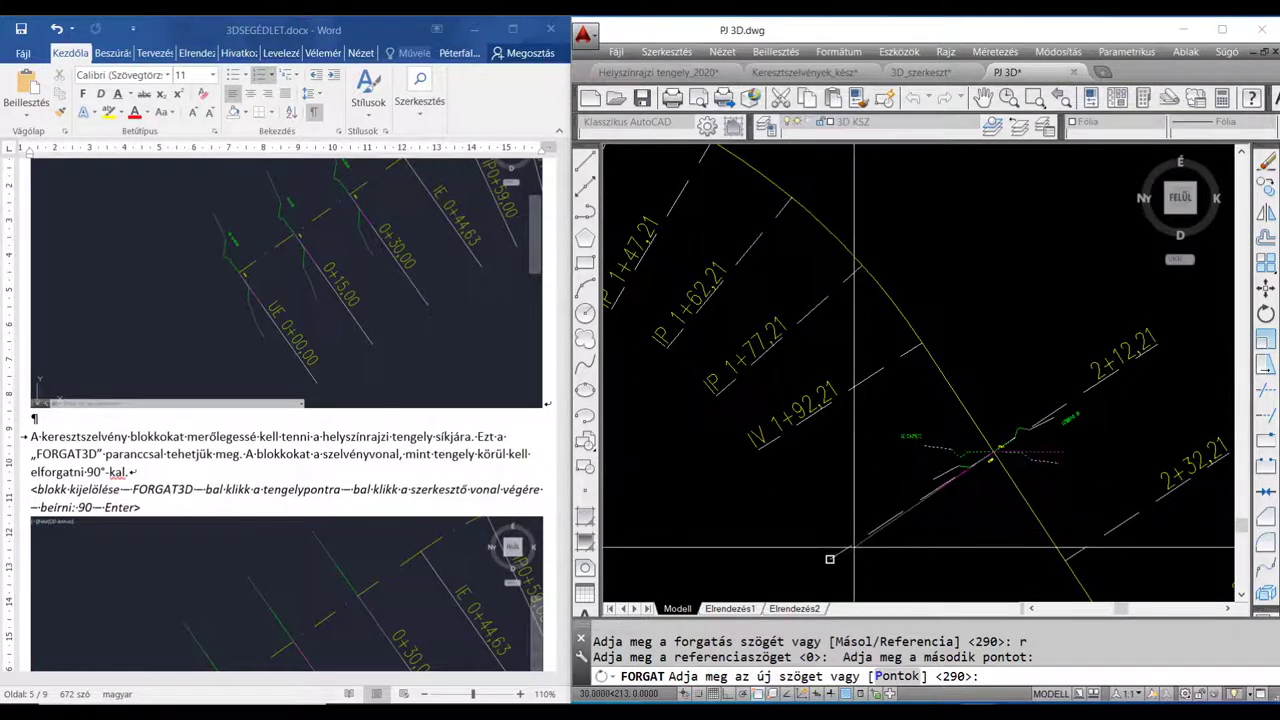
left_click(937, 484)
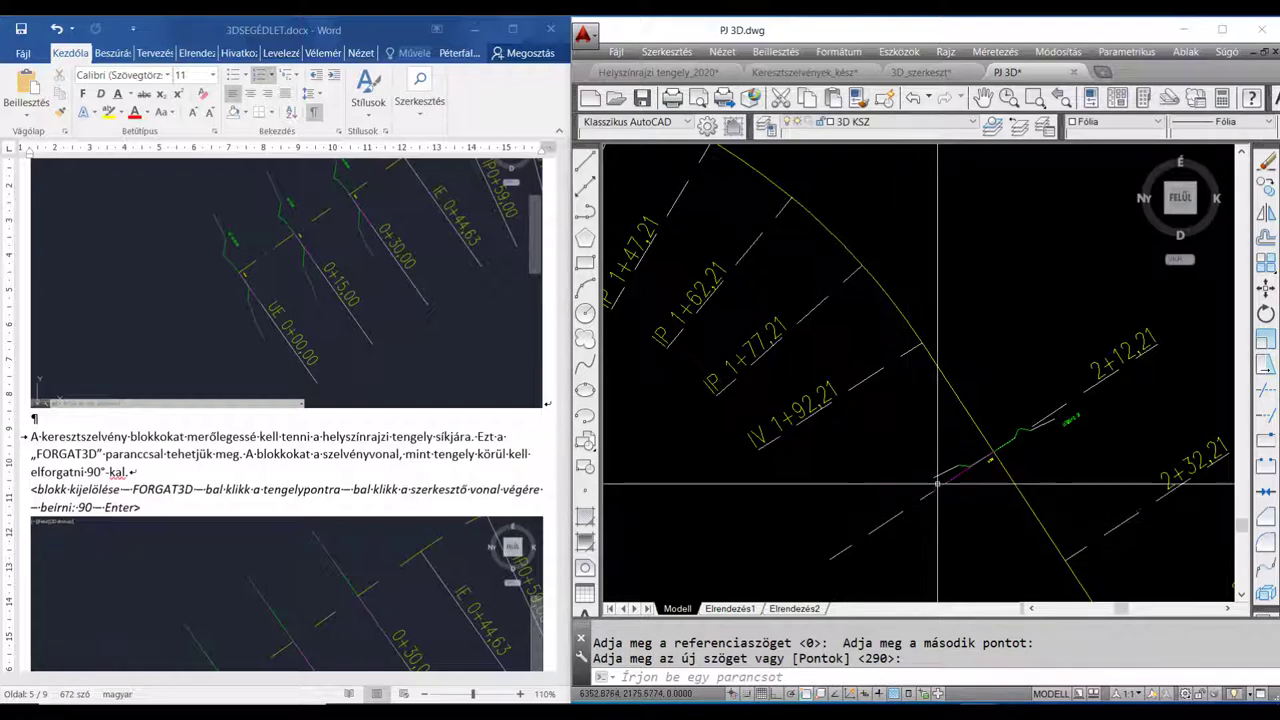
scroll(1160, 360, "down", 2)
scroll(1160, 360, "down", 2)
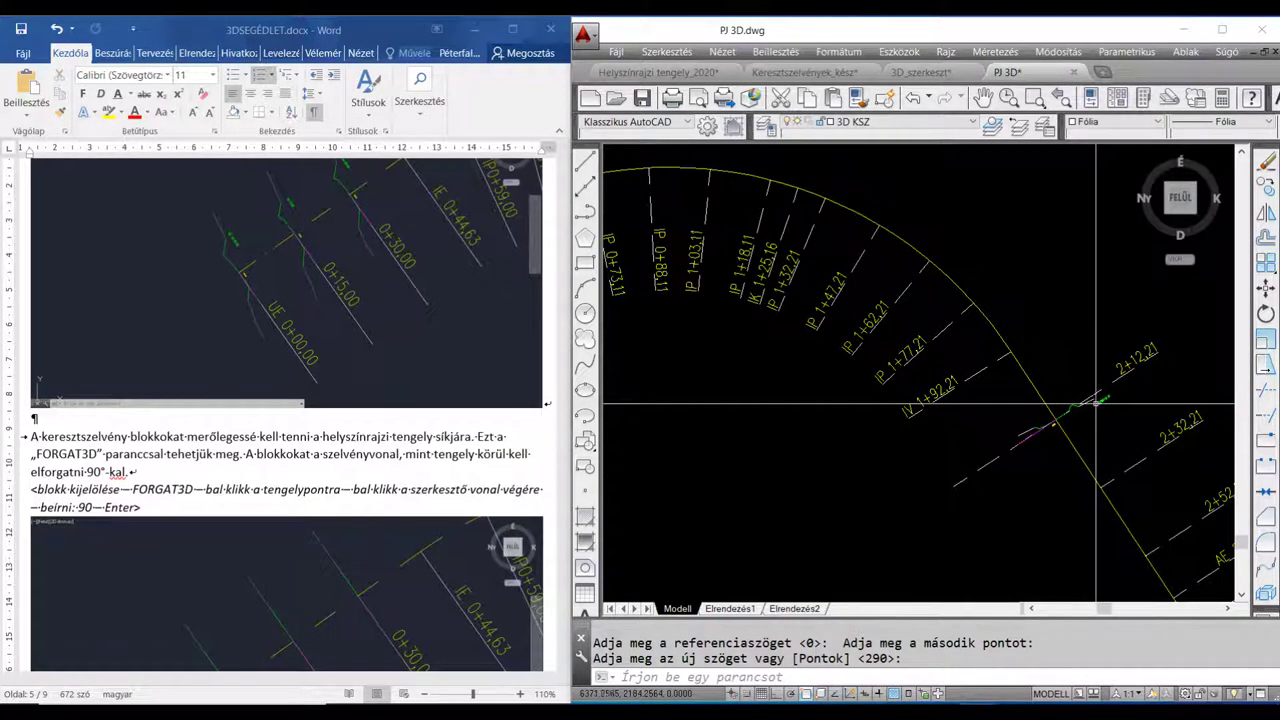
mouse_move(1102, 401)
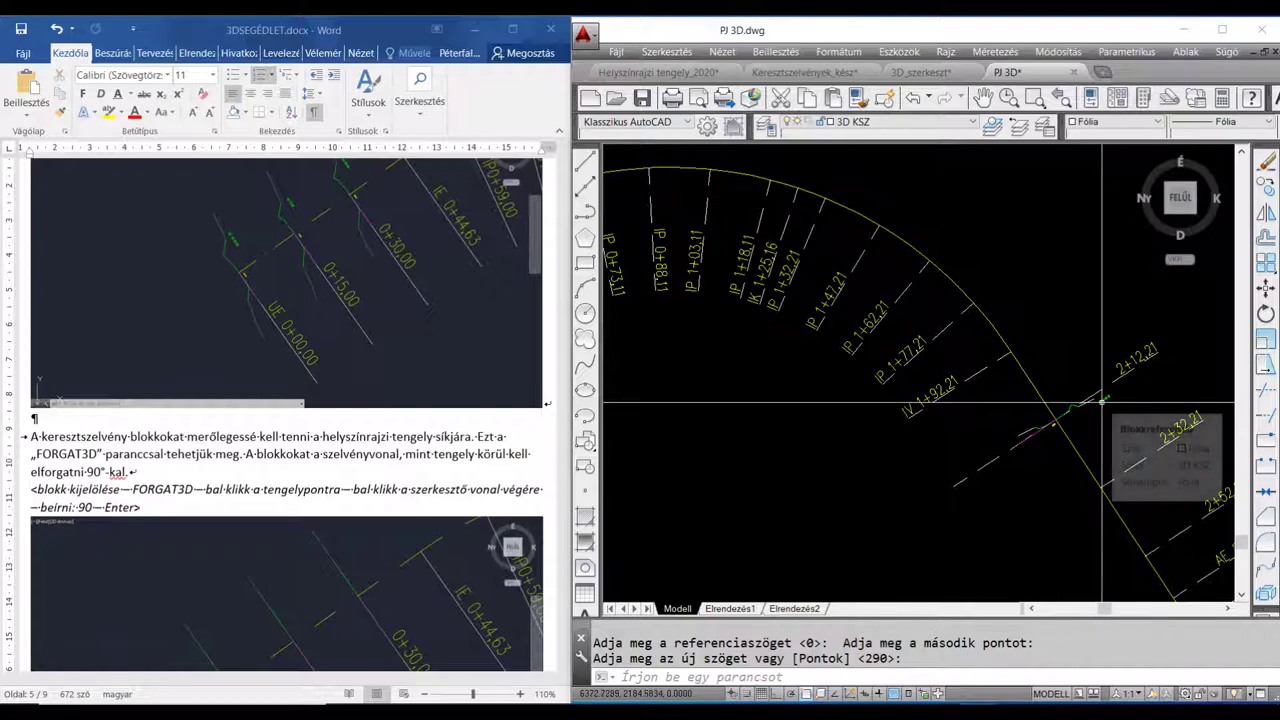
key("Escape")
left_click(1051, 420)
key("Delete")
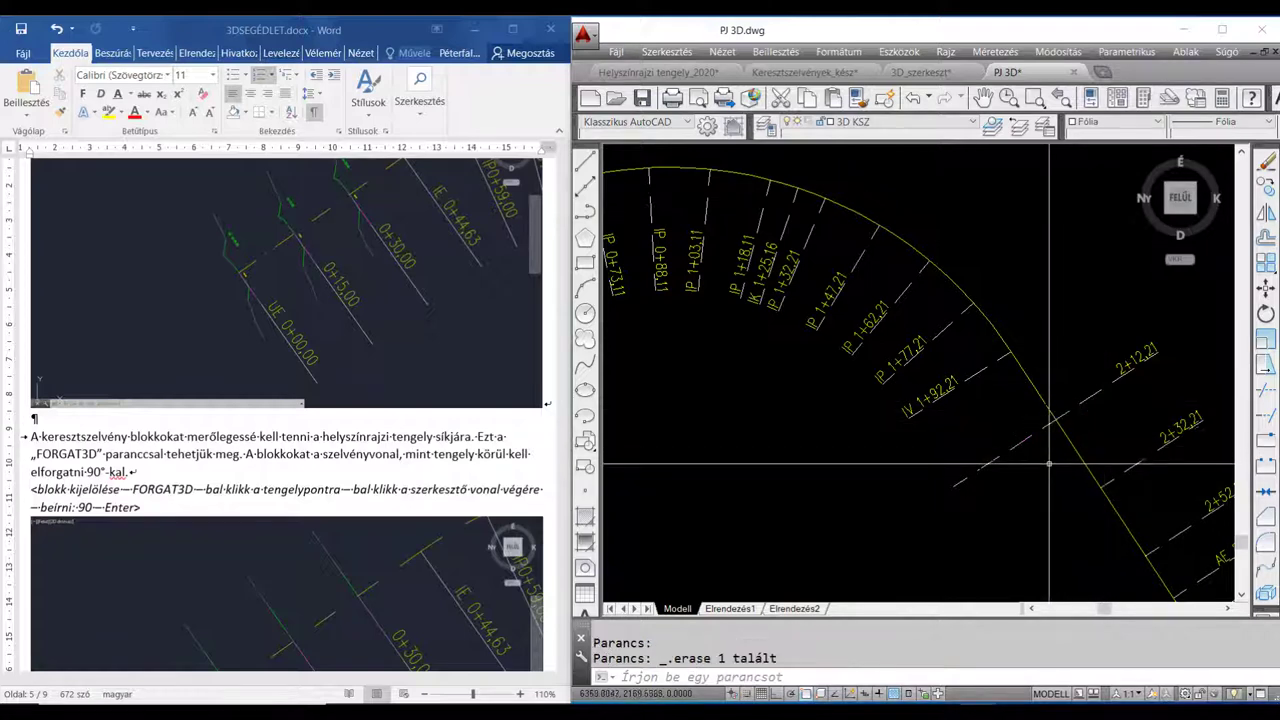
left_click(1049, 463)
scroll(1049, 440, "down", 3)
middle_click_drag(1040, 440, 1082, 452)
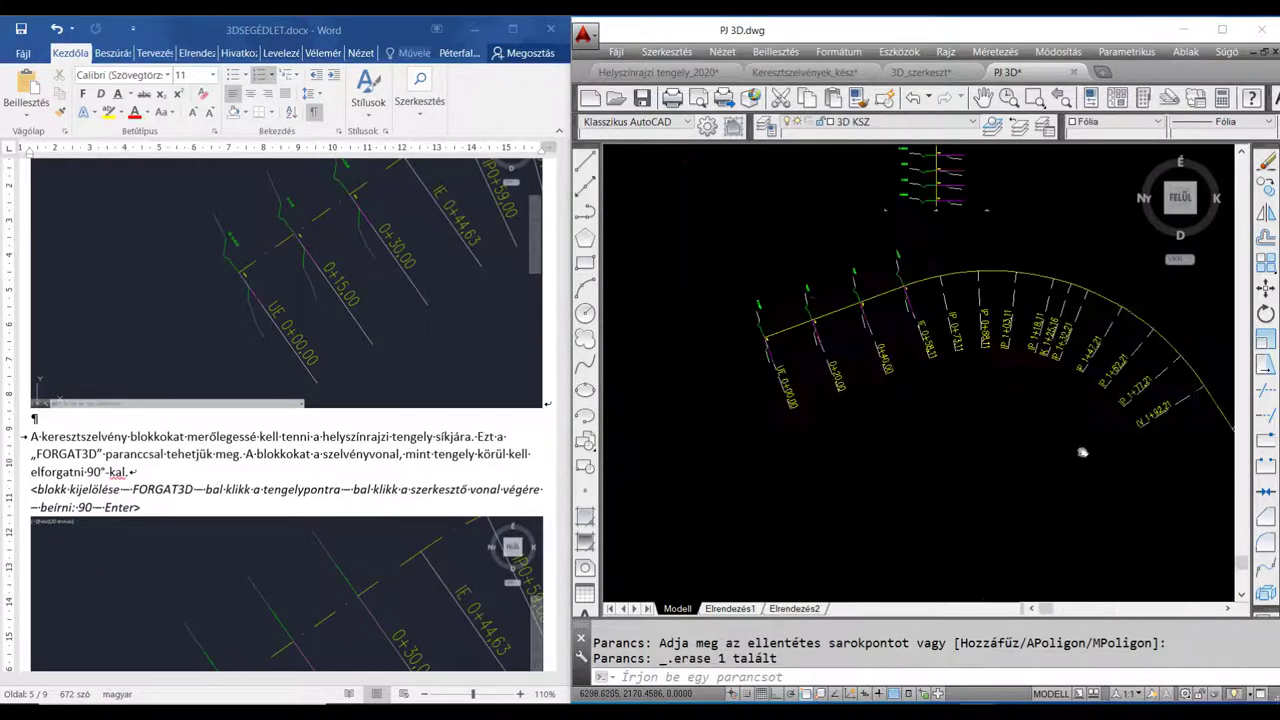
scroll(820, 370, "up", 3)
scroll(840, 377, "up", 2)
scroll(870, 372, "up", 2)
scroll(903, 369, "up", 2)
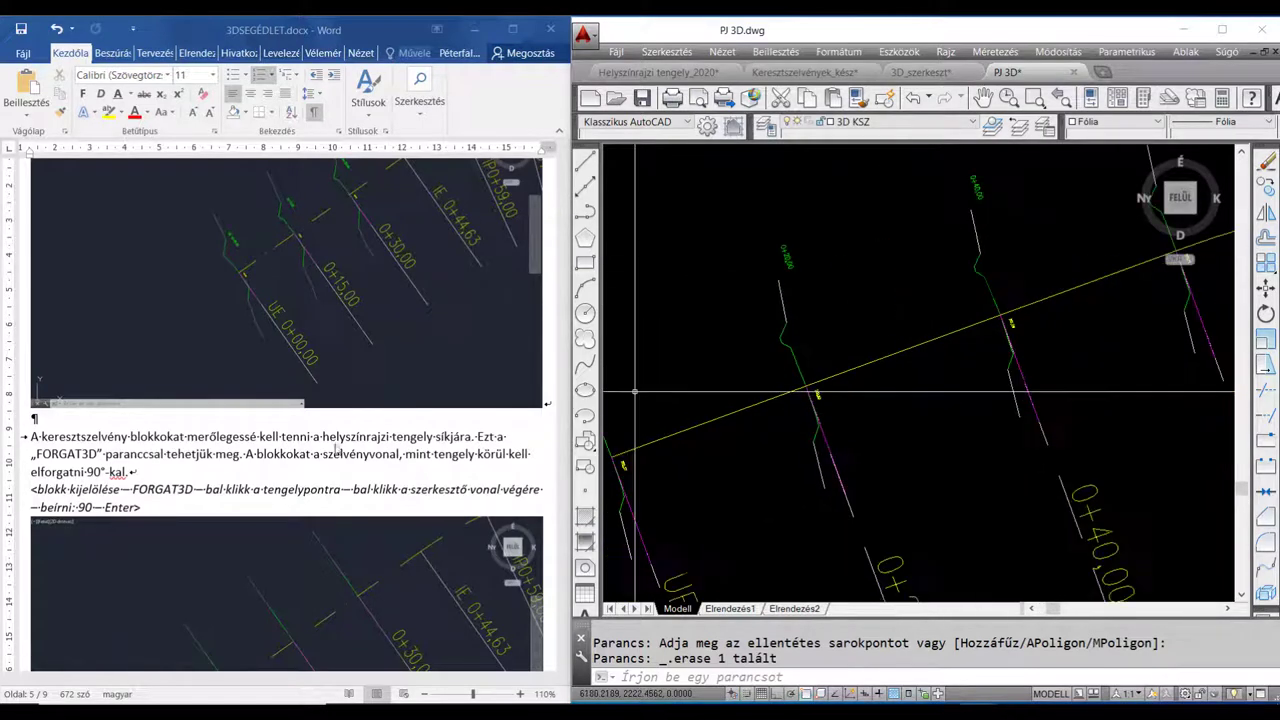
scroll(337, 450, "up", 1)
scroll(780, 448, "down", 1)
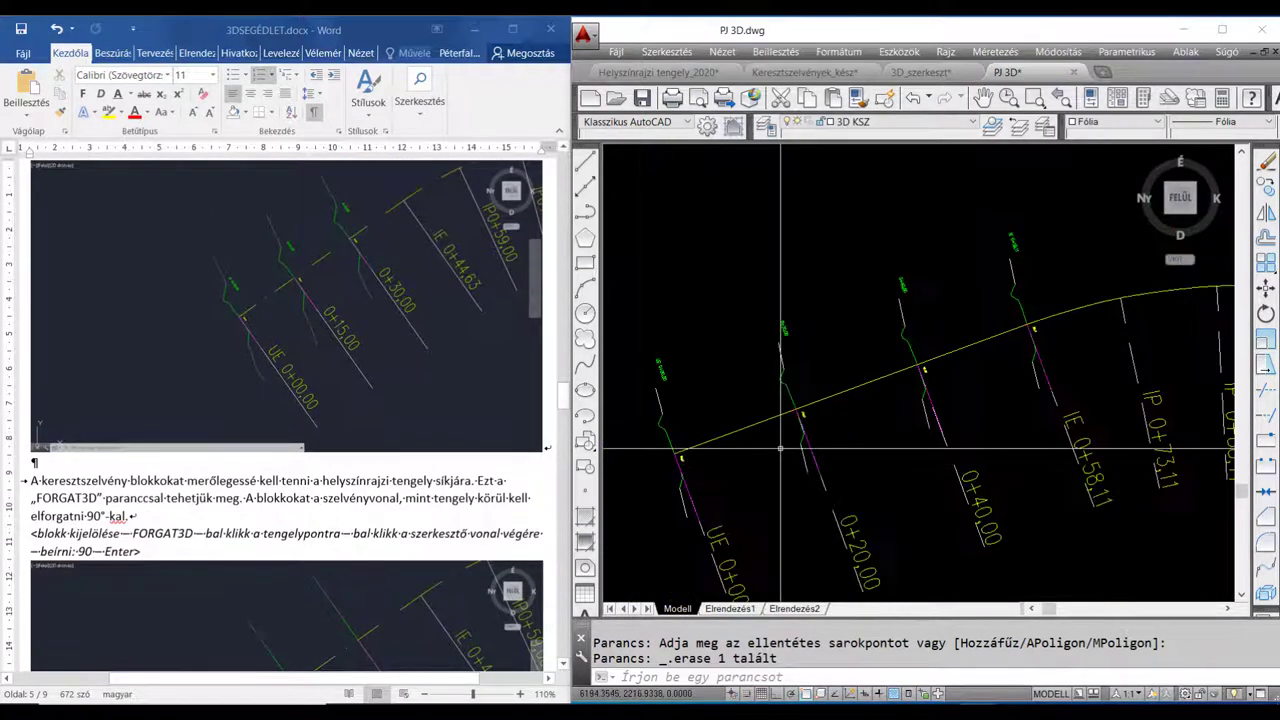
scroll(342, 494, "down", 1)
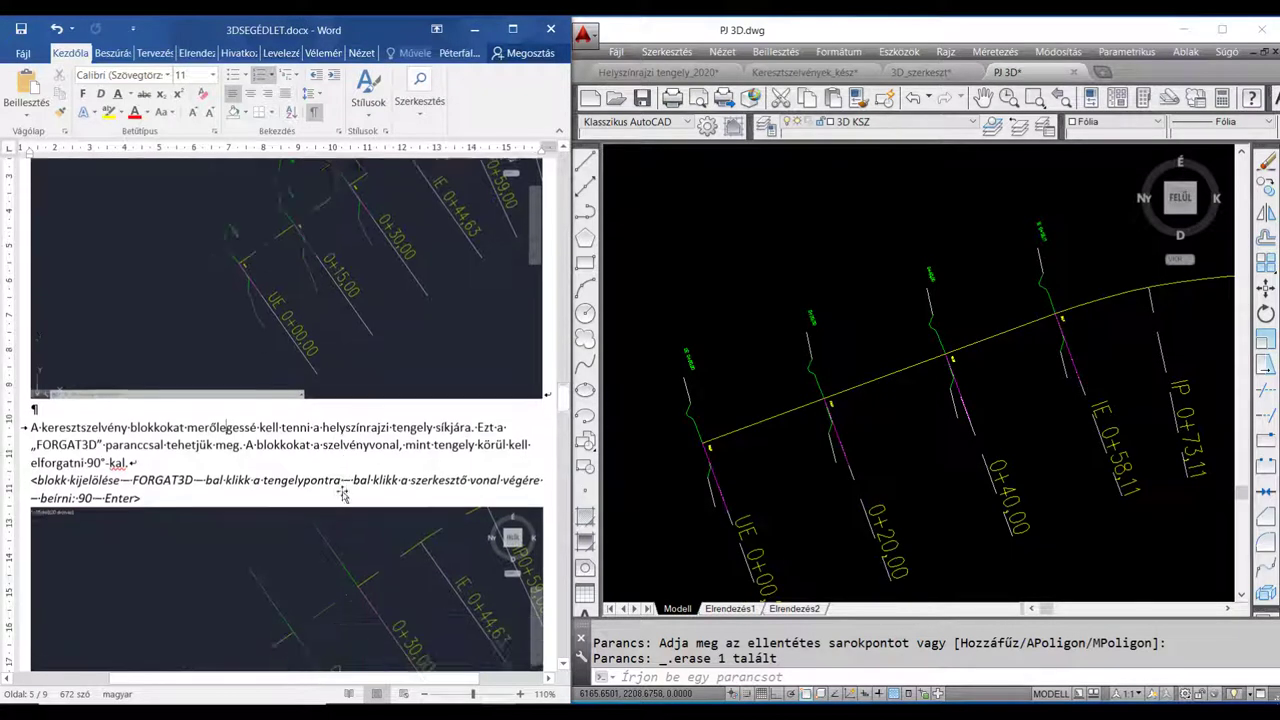
scroll(342, 494, "down", 1)
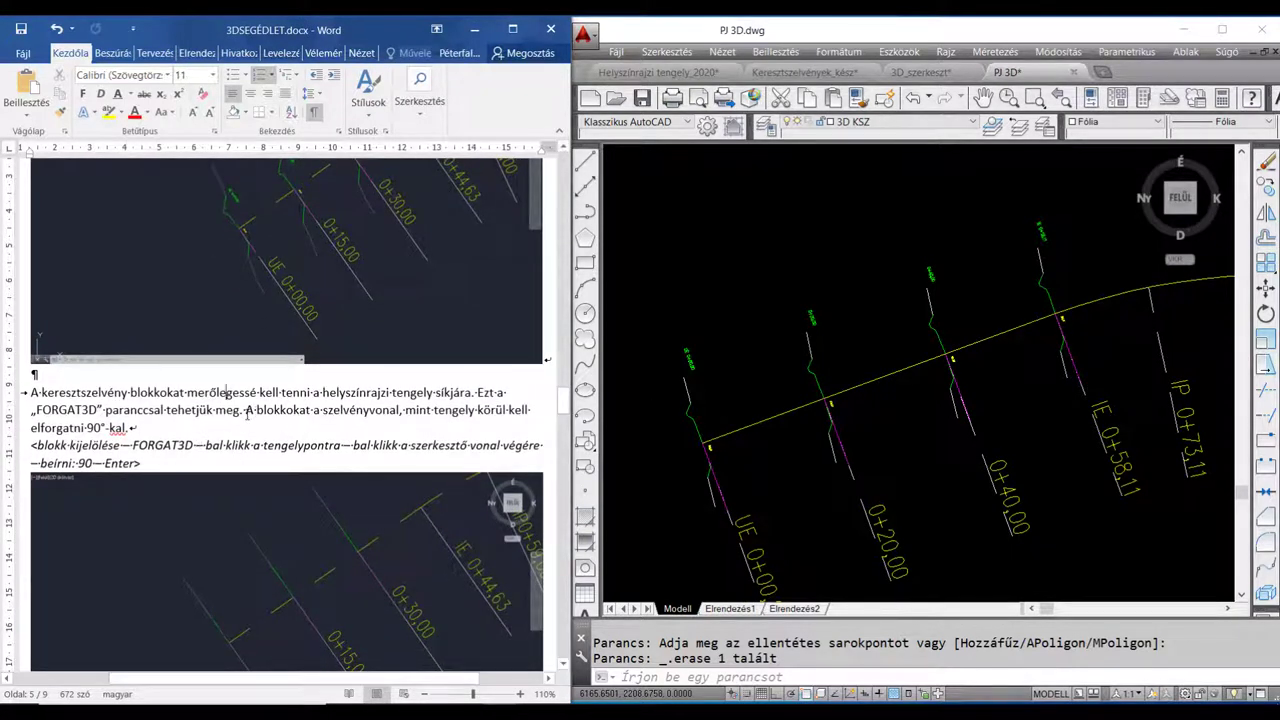
scroll(243, 408, "down", 2)
scroll(245, 400, "down", 2)
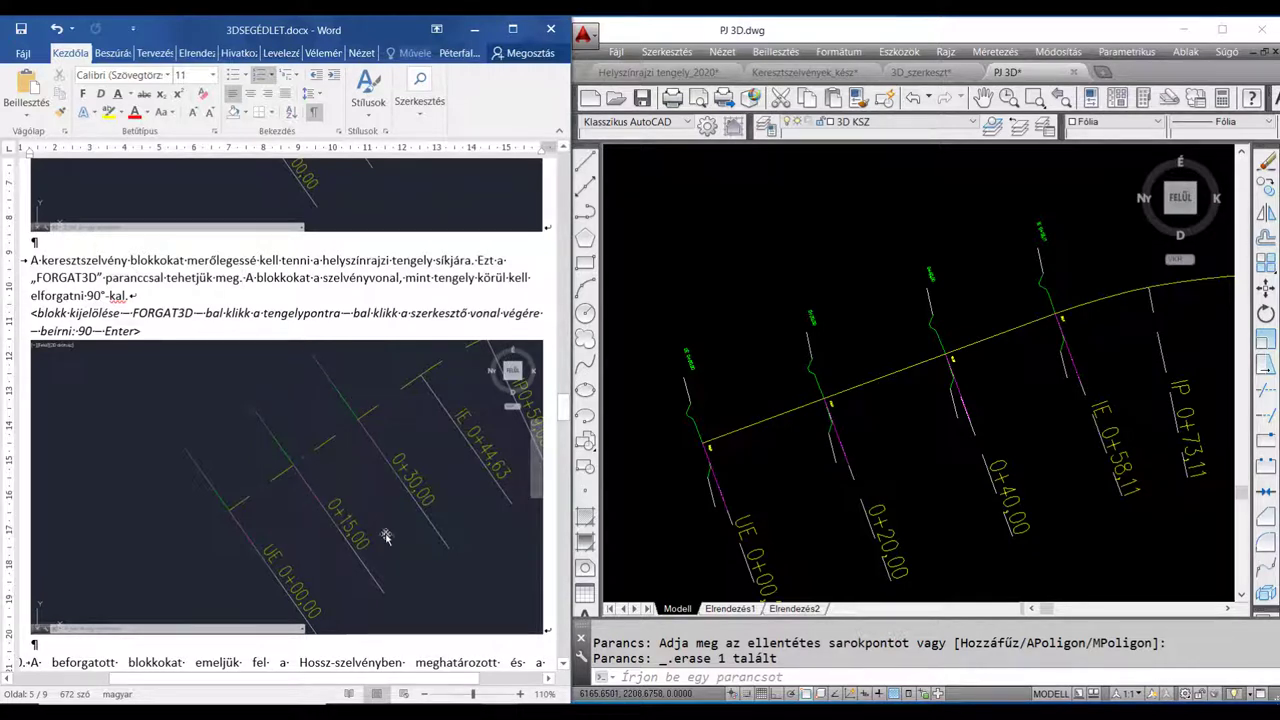
Use FORGAT3D to turn the UE 0+00.00 block 90° about its section line endpoints
left_click(585, 490)
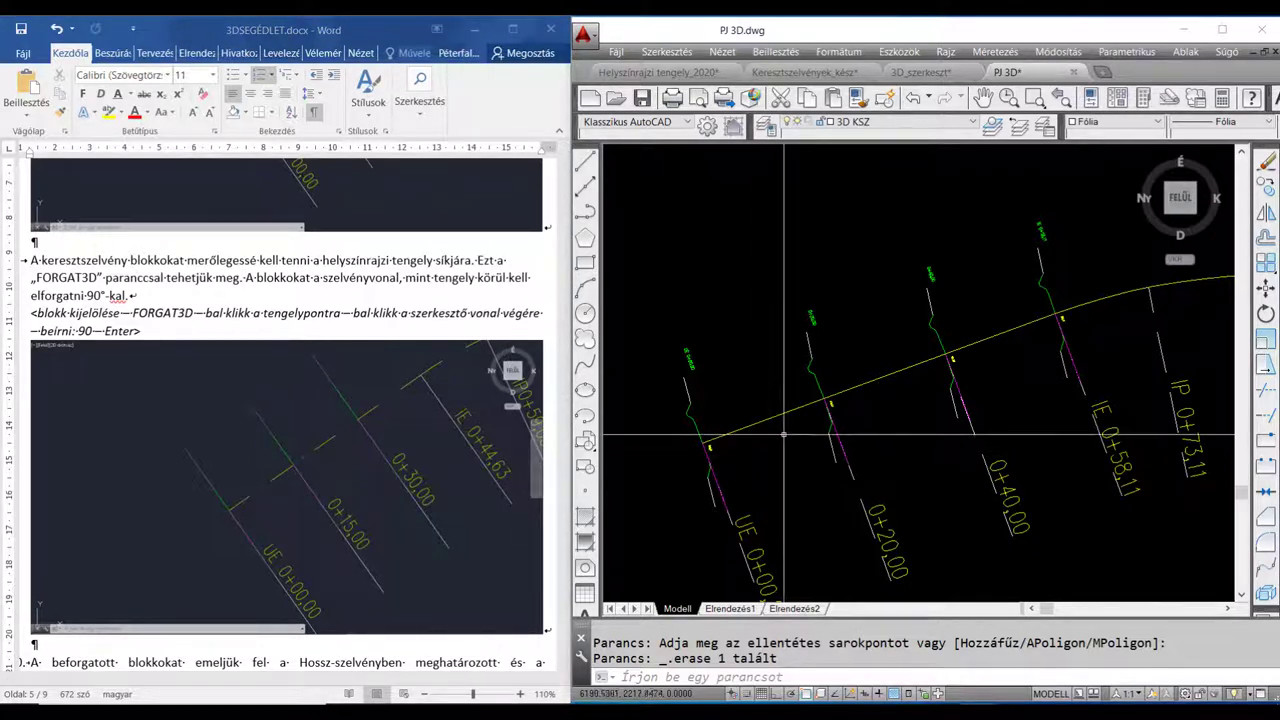
middle_click_drag(786, 466, 786, 434)
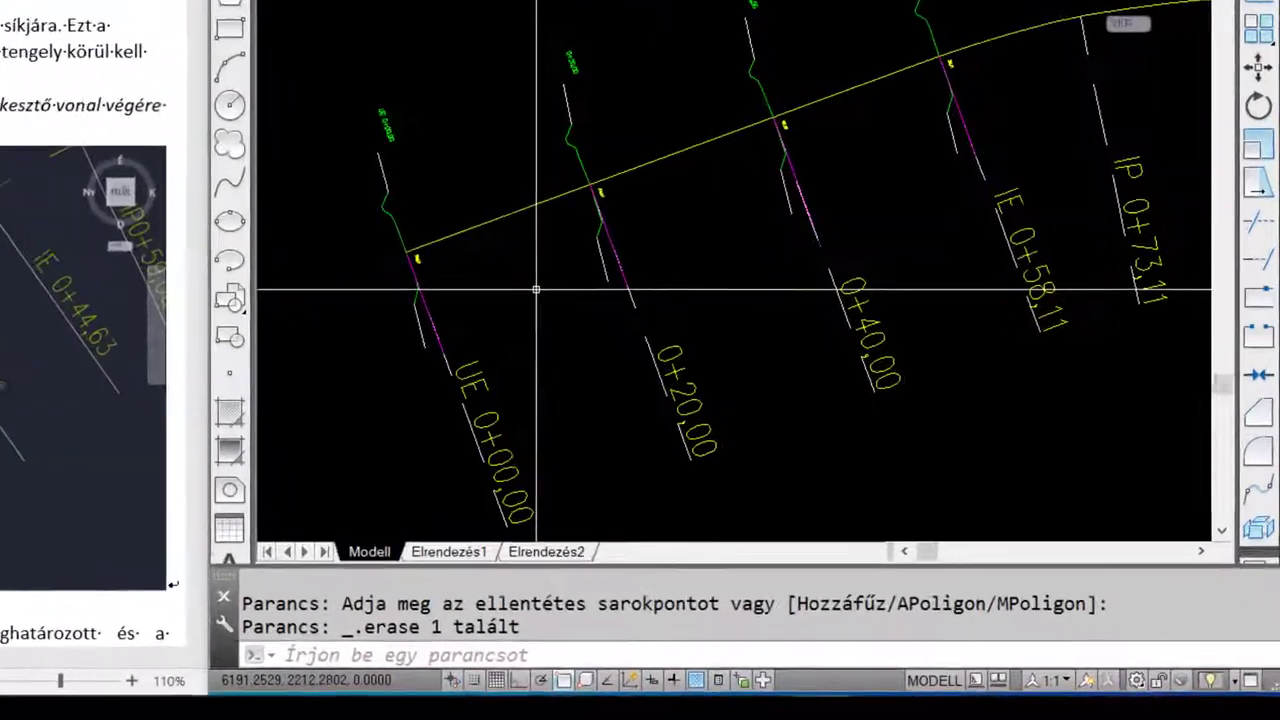
type("f")
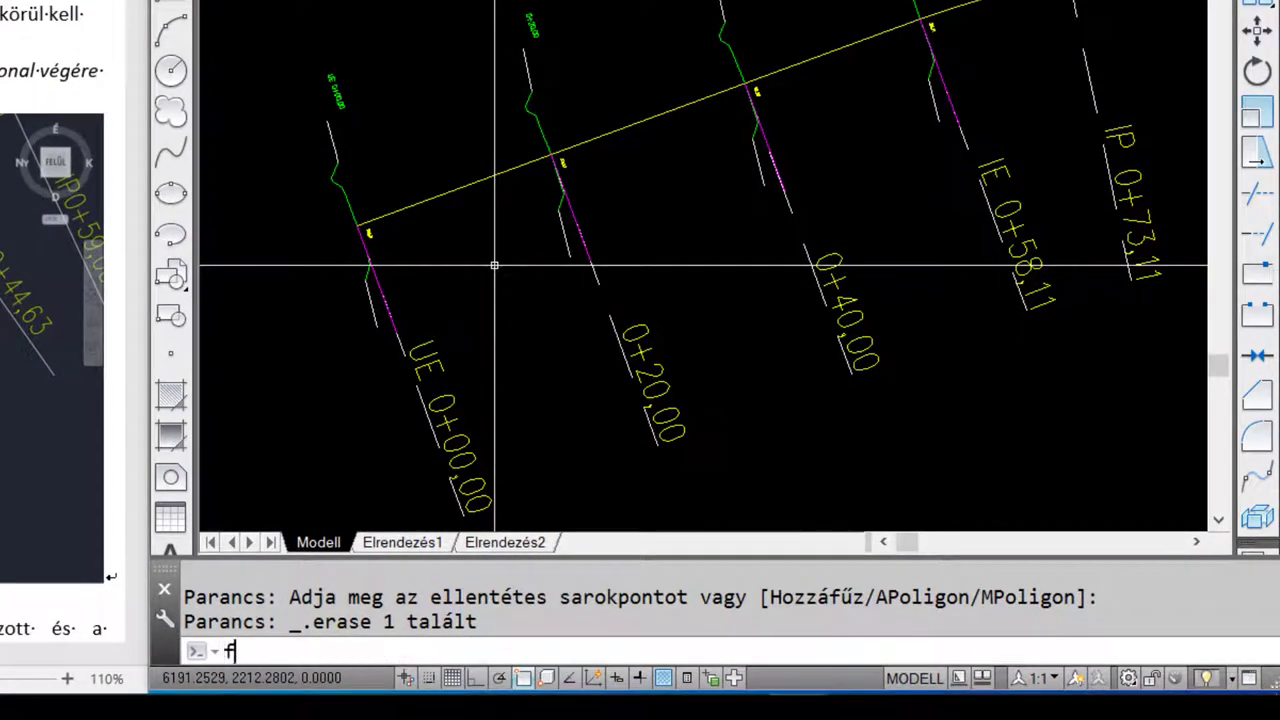
type("orgat")
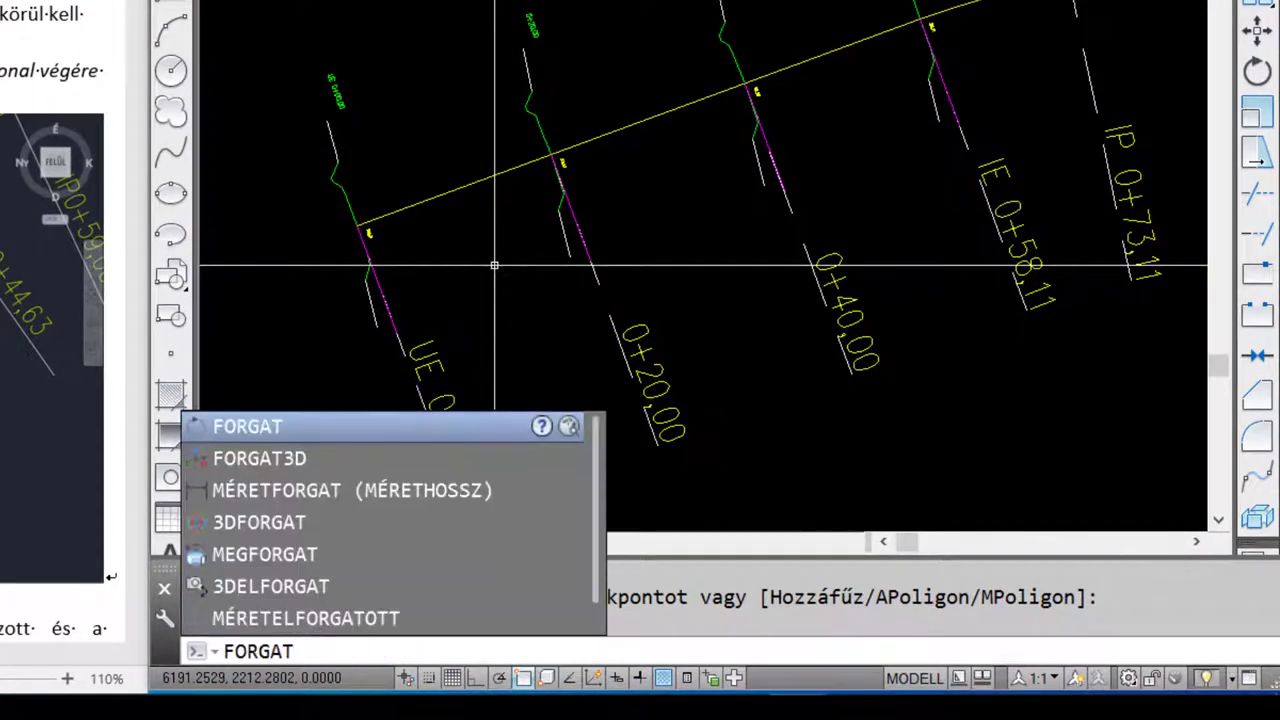
left_click(242, 462)
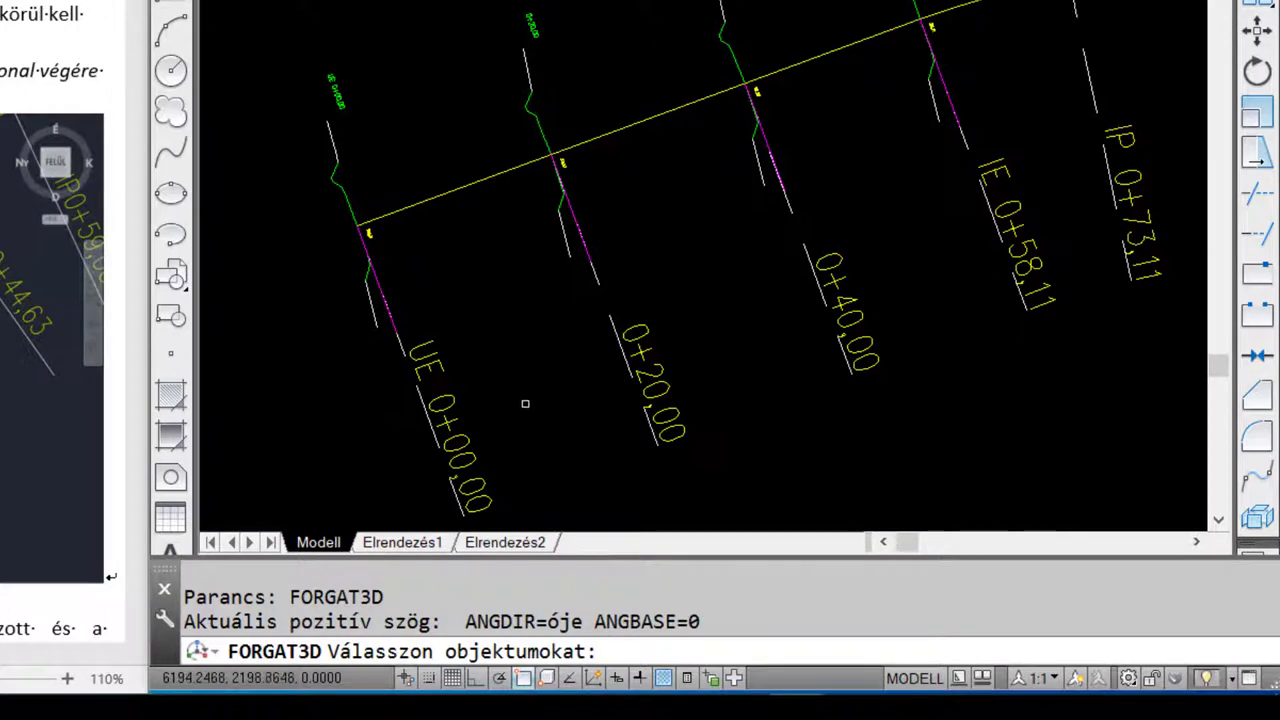
left_click(373, 310)
key("Return")
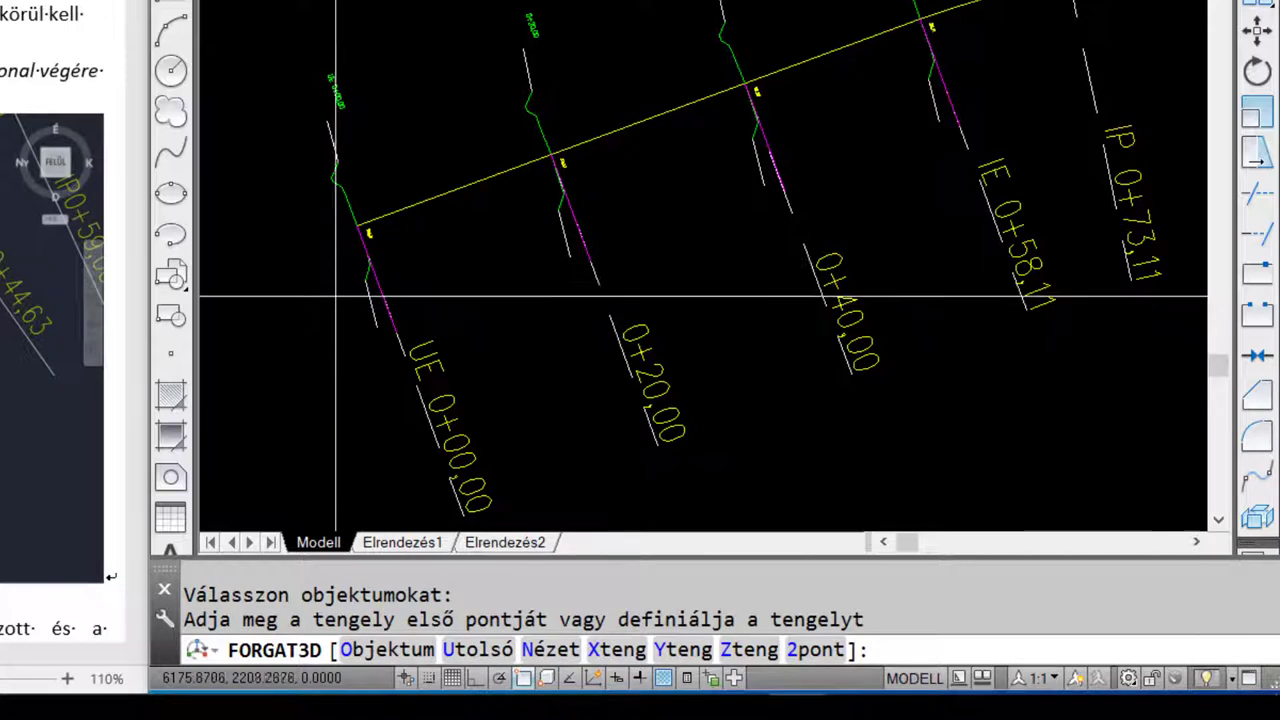
left_click(357, 226)
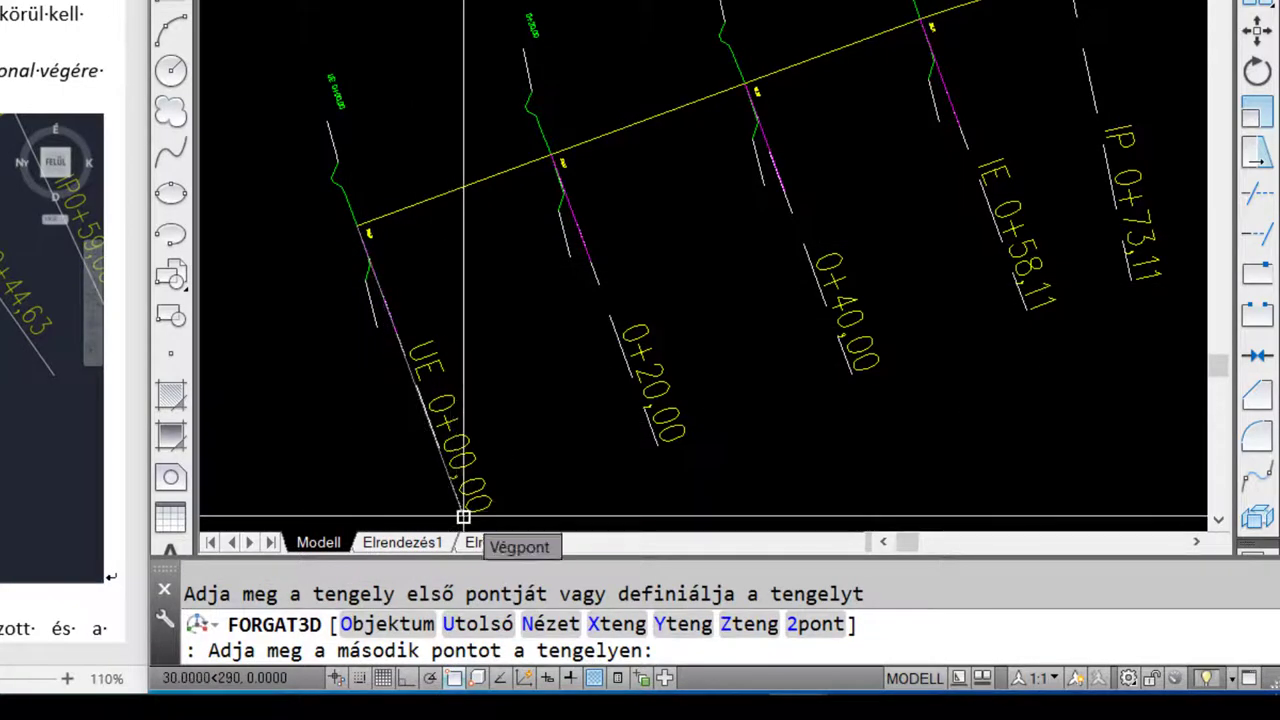
left_click(463, 517)
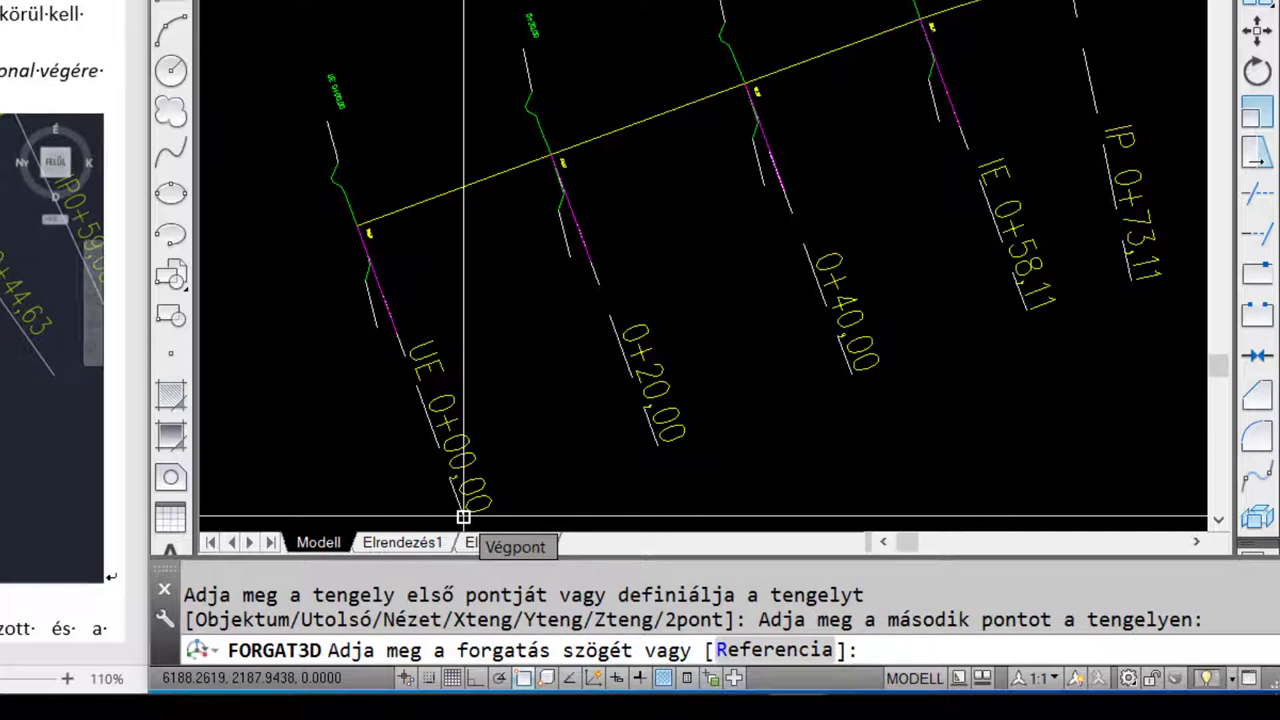
type("90")
key("Return")
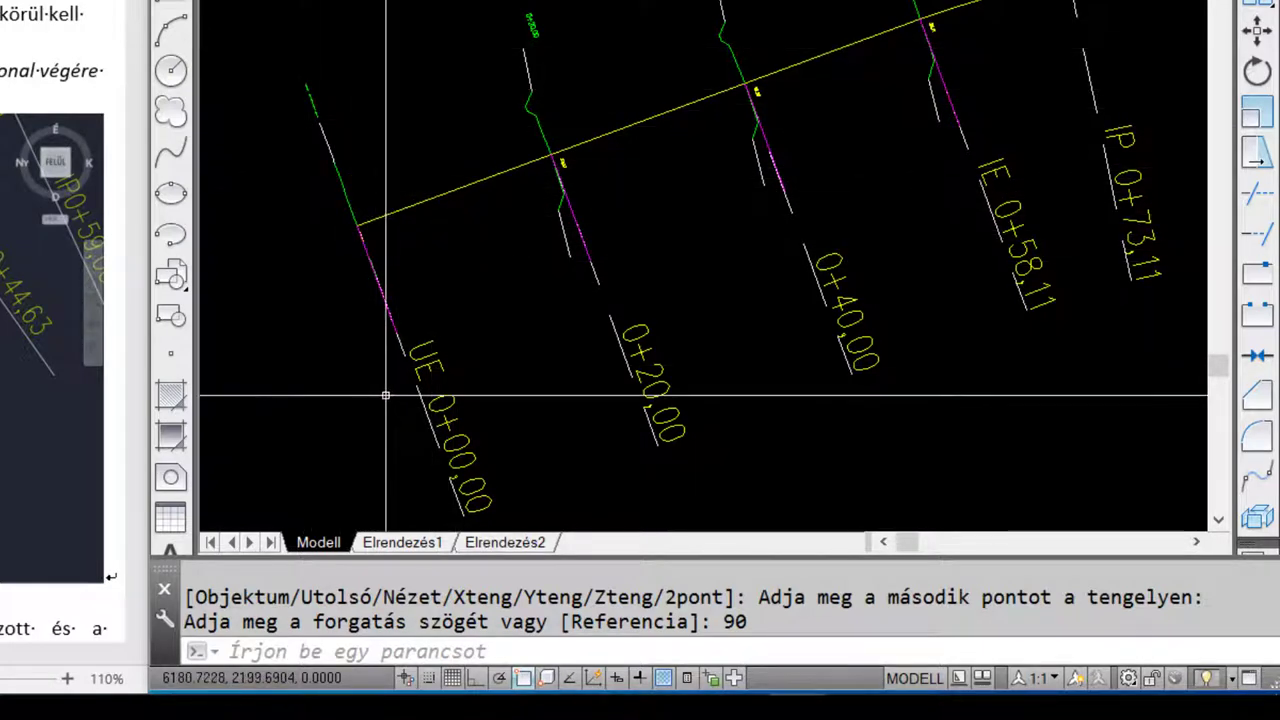
middle_click_drag(561, 249, 491, 217)
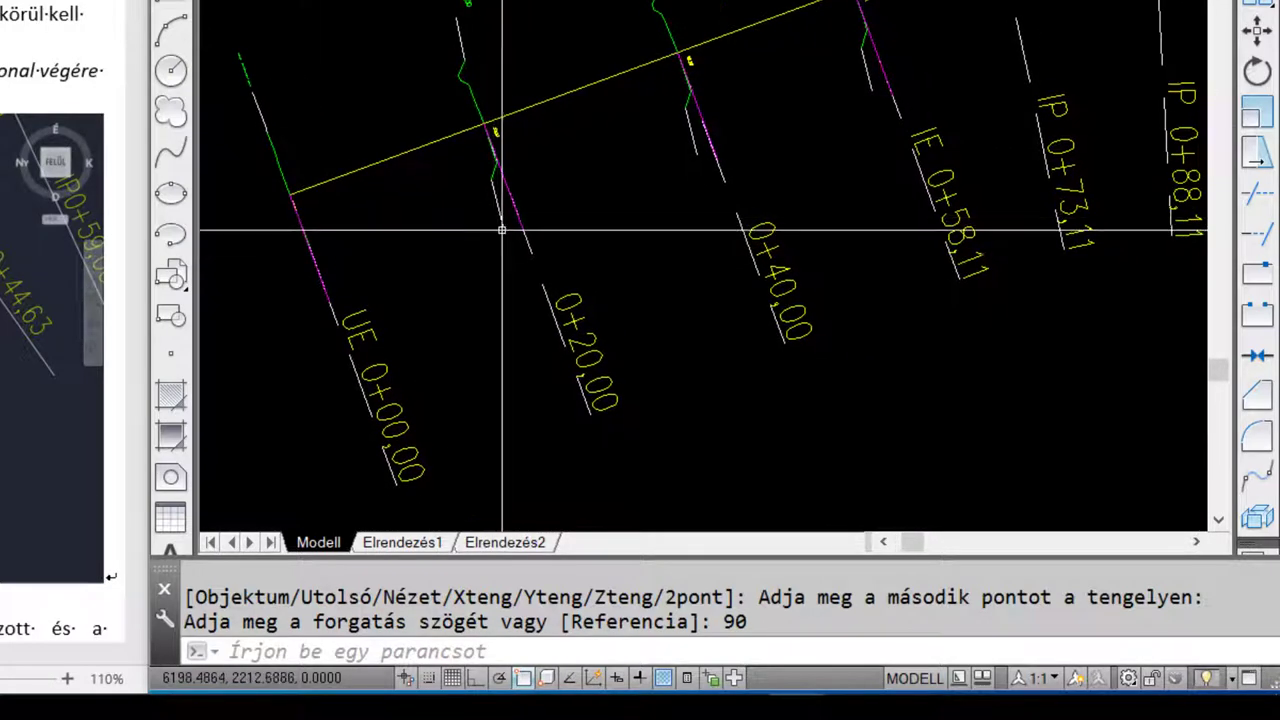
Rotate the 0+20.00 cross-section block 90° about its section line
key("Return")
left_click(498, 213)
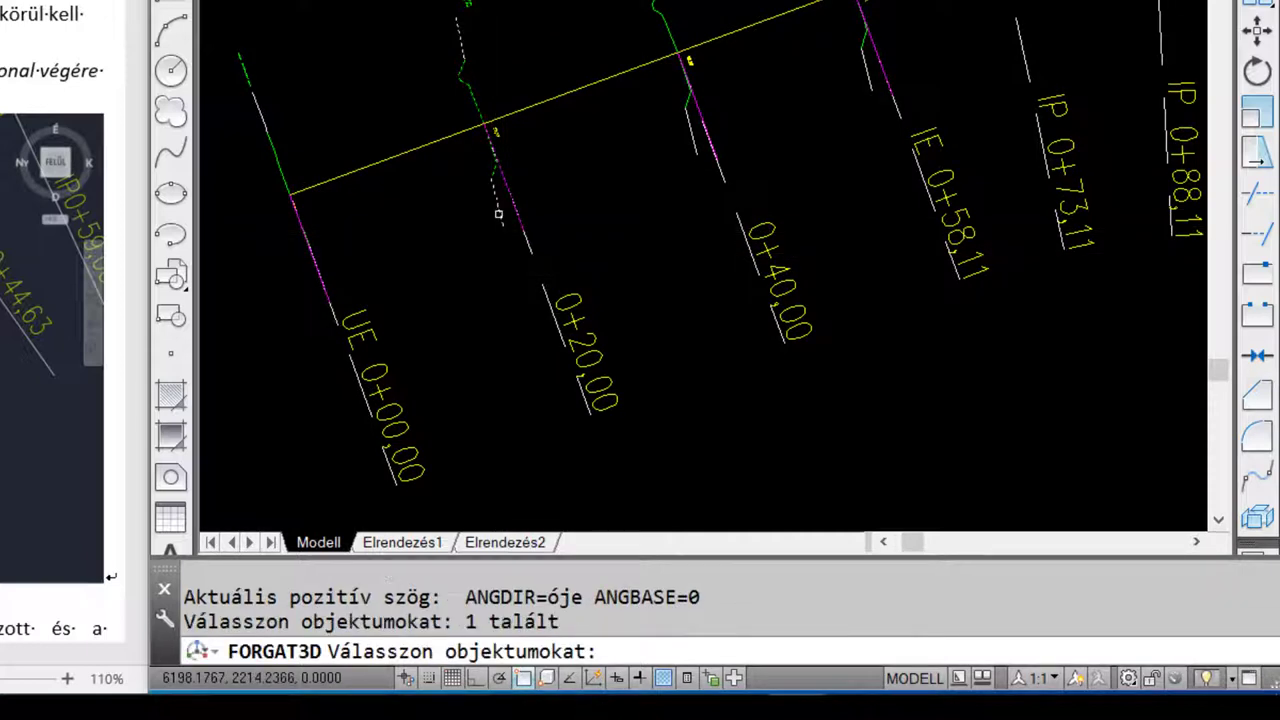
key("Return")
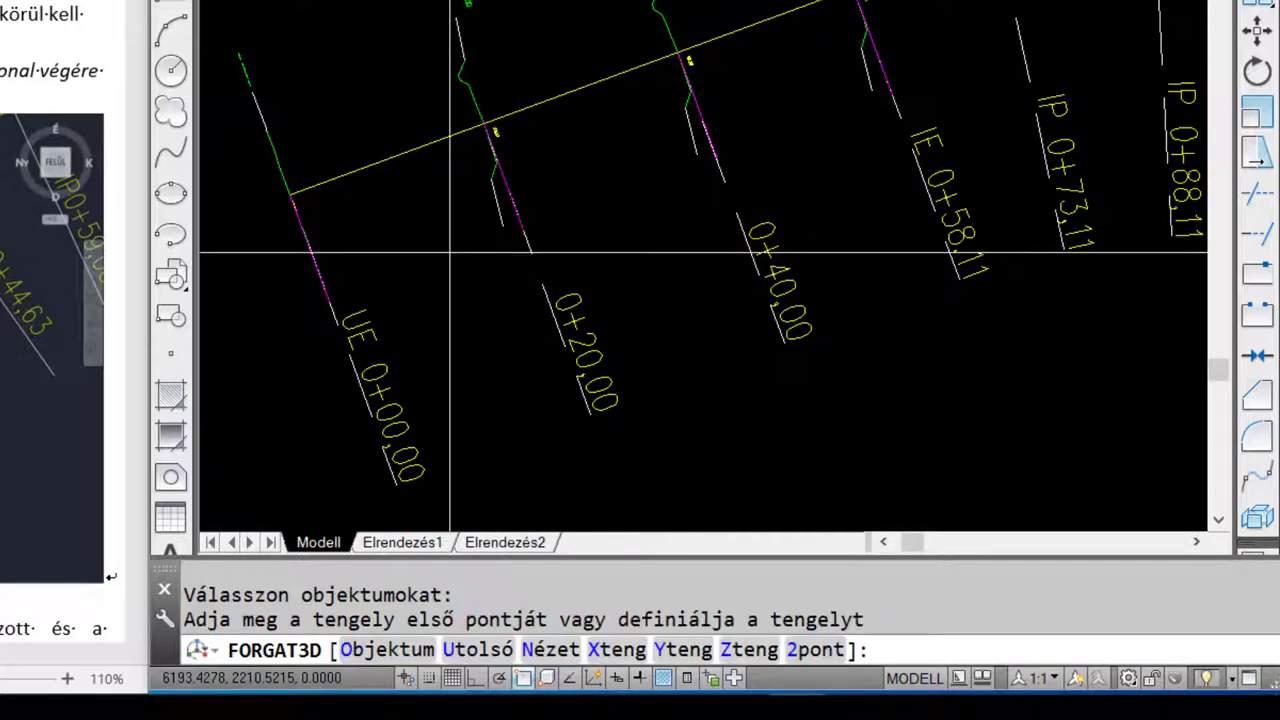
left_click(484, 124)
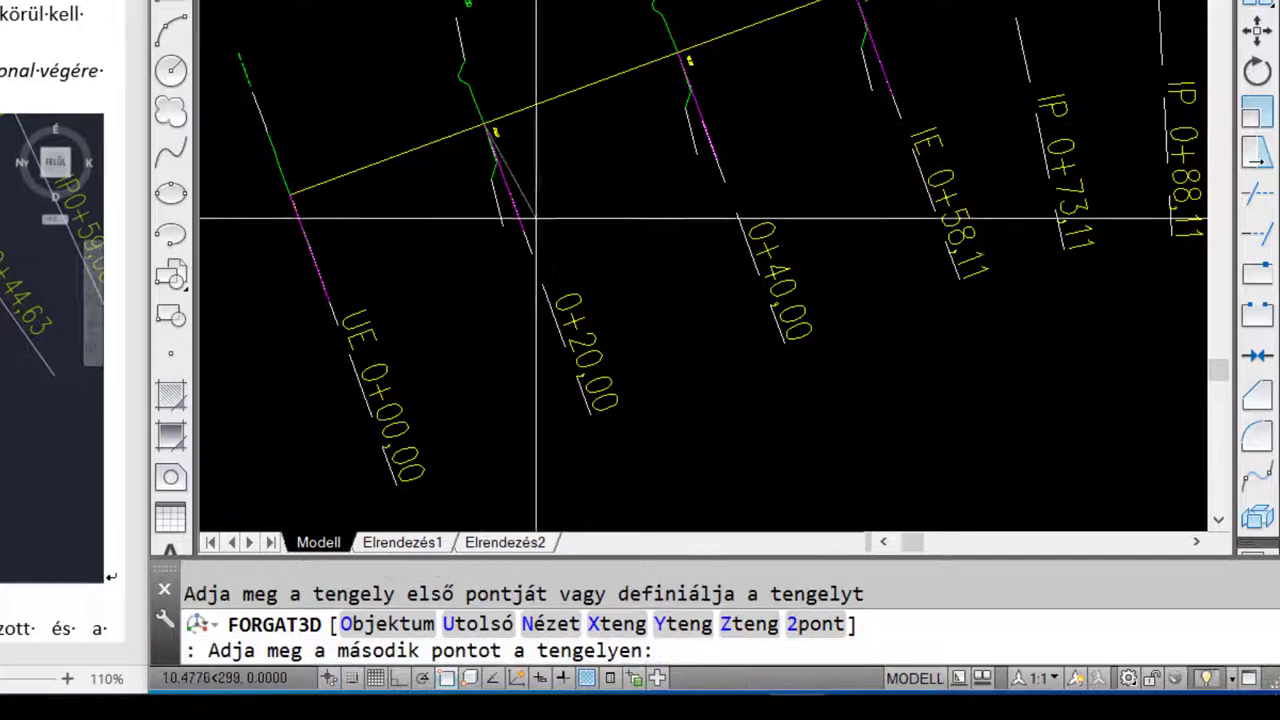
left_click(590, 414)
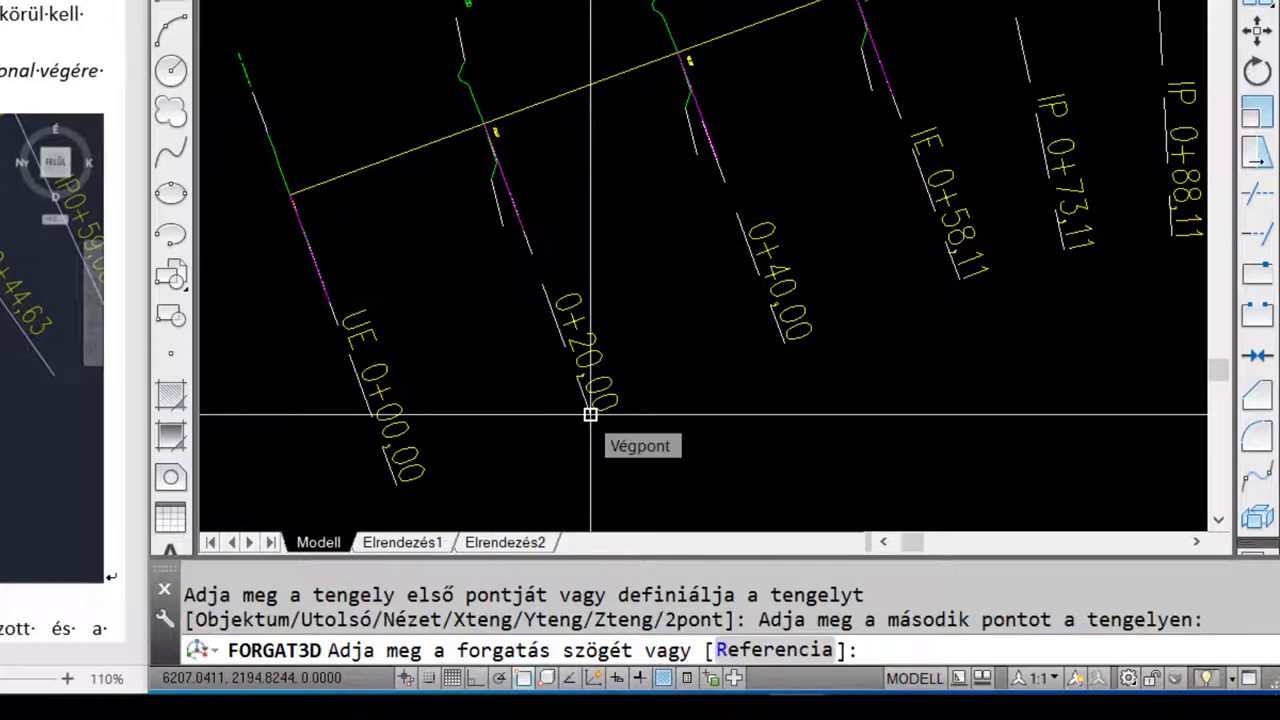
type("90")
key("Return")
key("Return")
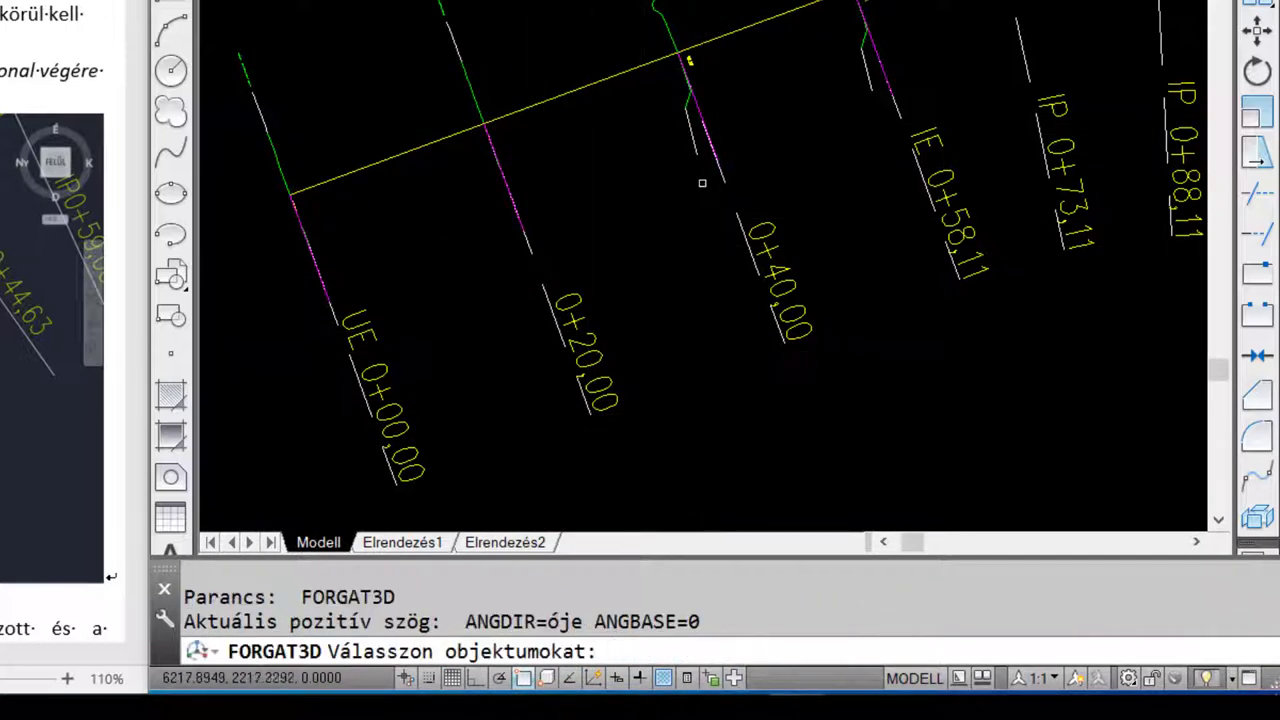
Rotate the 0+40.00 cross-section block 90° about its section line
left_click(694, 148)
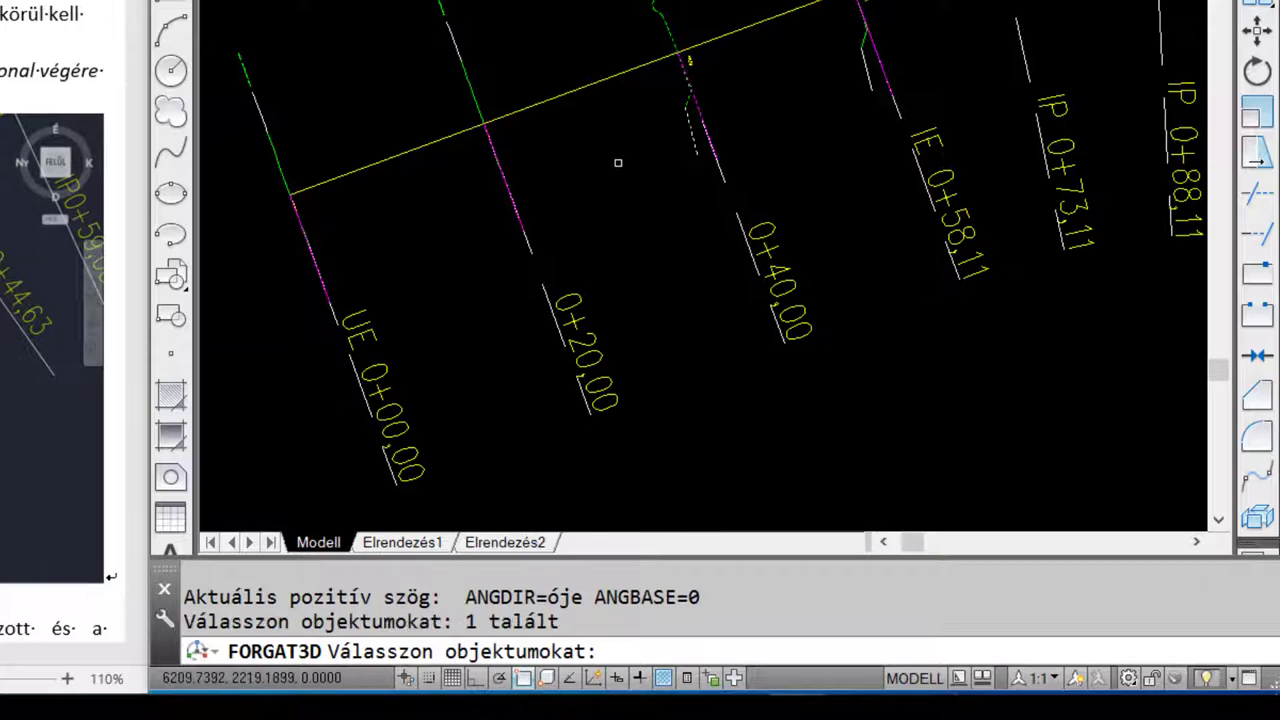
key("Return")
left_click(678, 52)
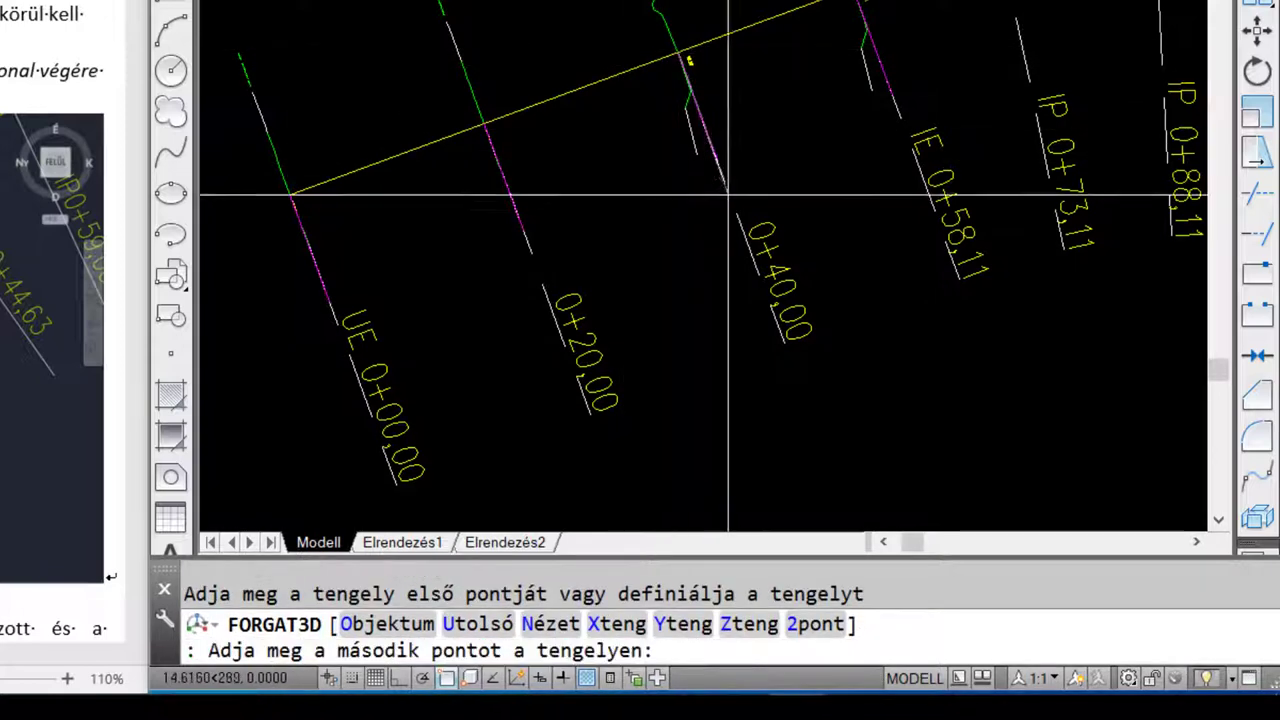
left_click(783, 341)
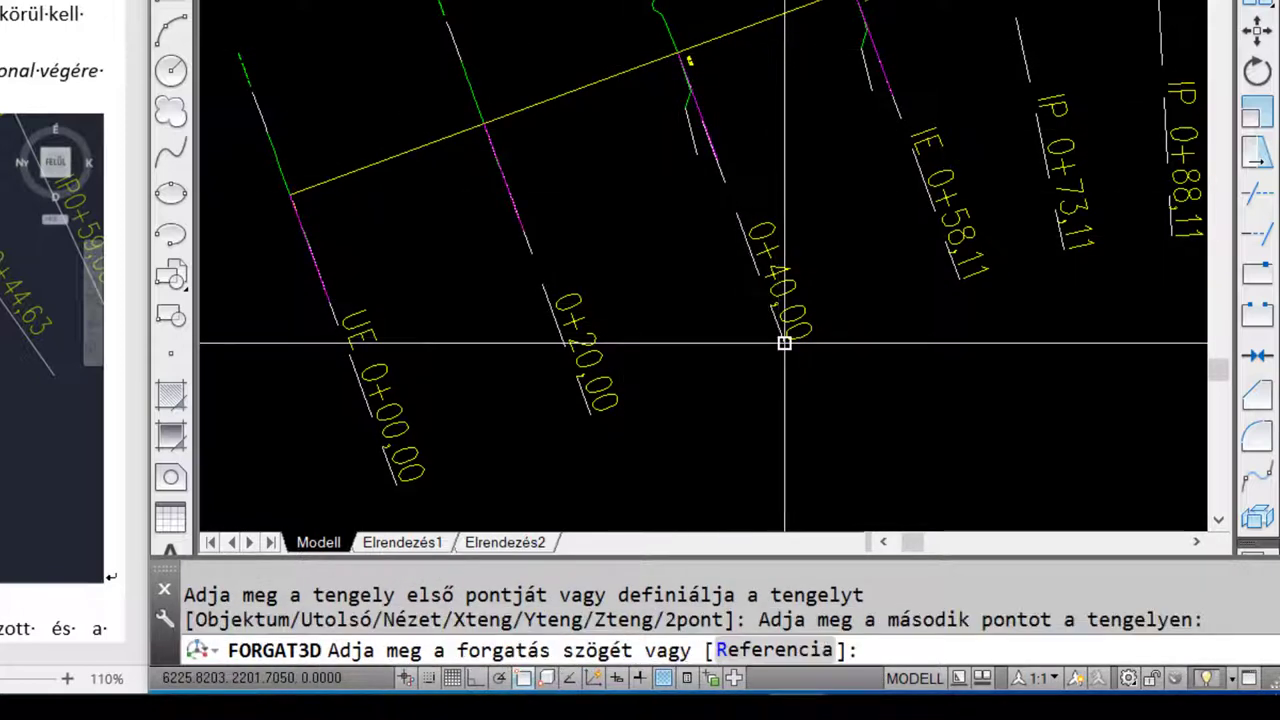
type("90")
key("Return")
scroll(780, 337, "down", 2)
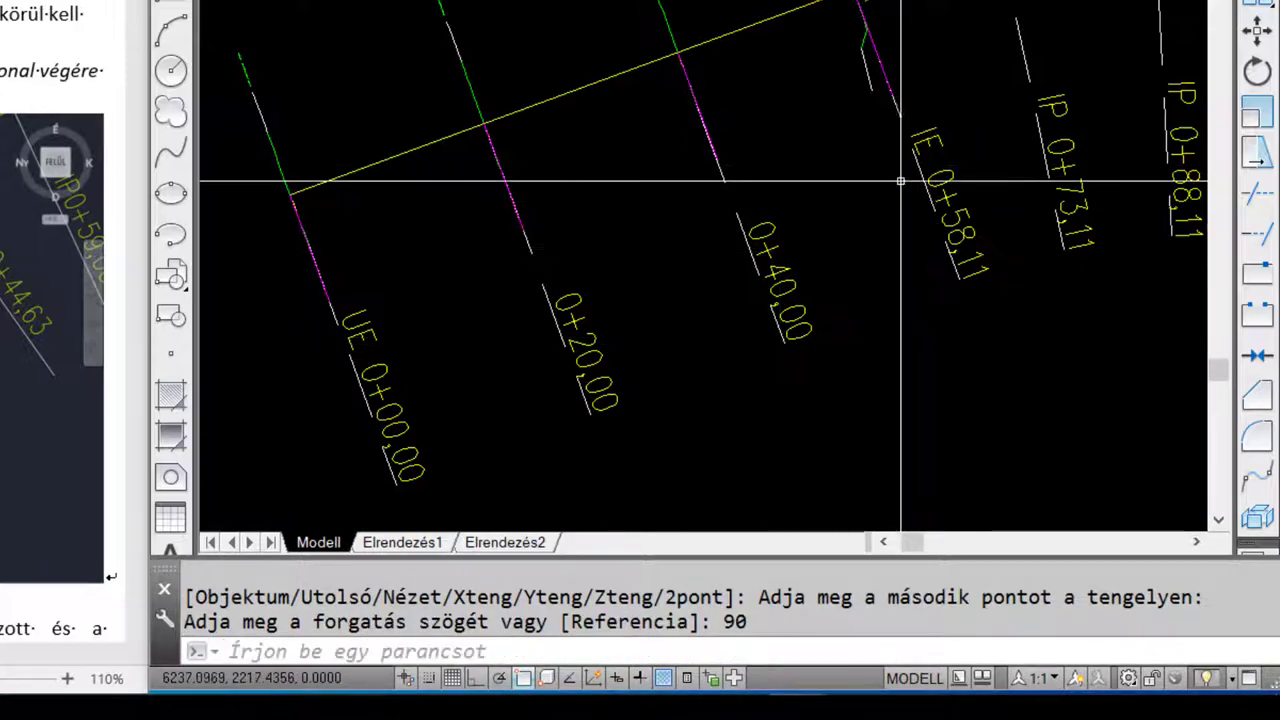
scroll(786, 266, "down", 2)
key("Return")
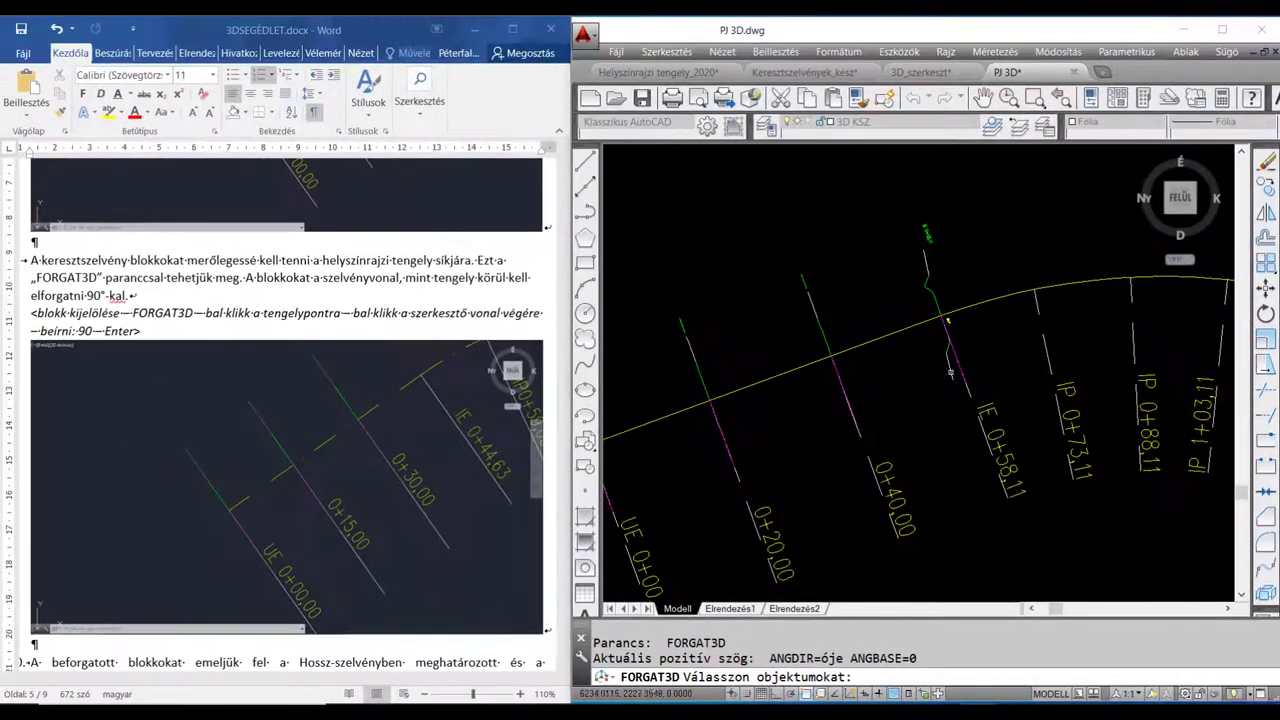
Turn the IE 0+58.11 block 90° about two points on its section line
left_click(953, 376)
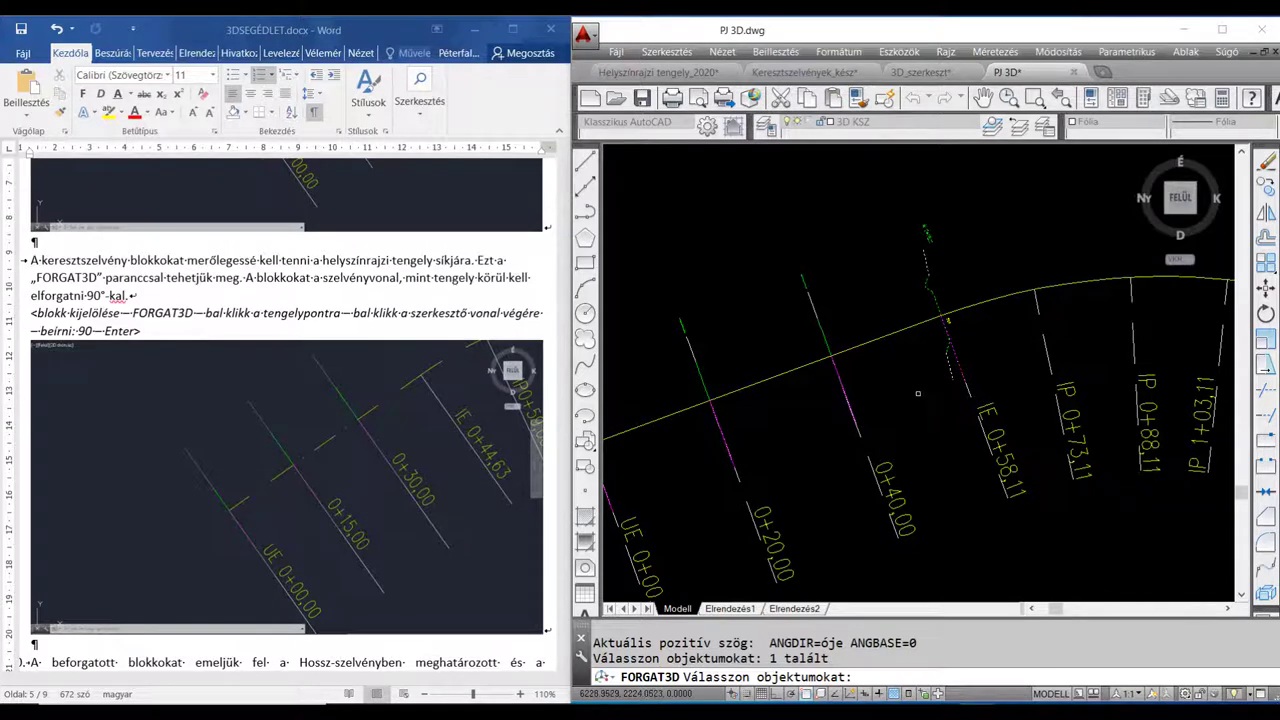
key("Return")
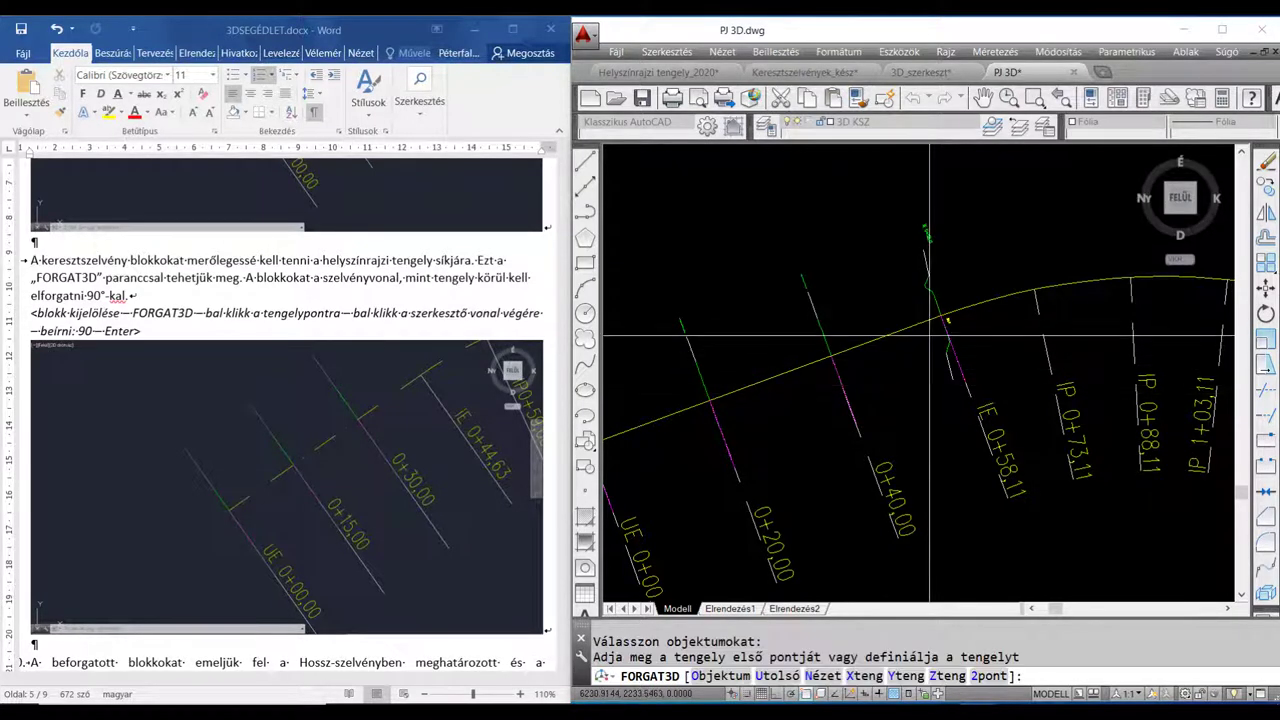
left_click(948, 320)
left_click(1004, 489)
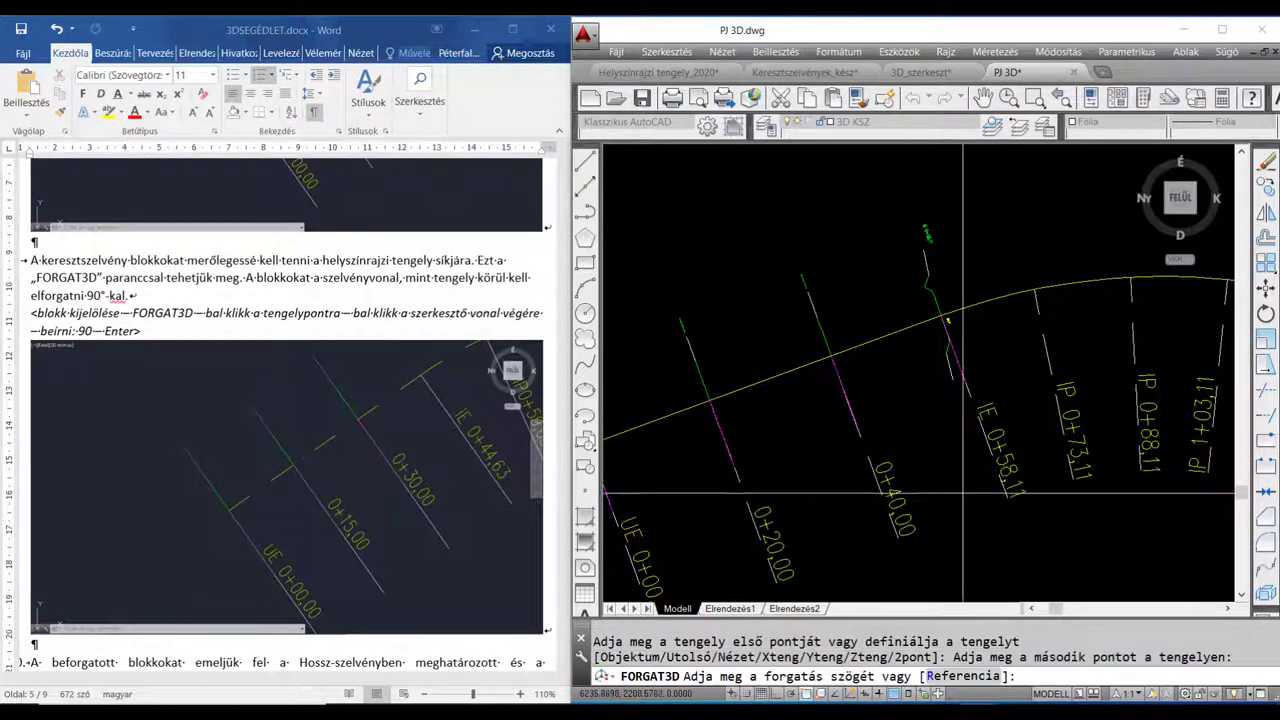
type("90")
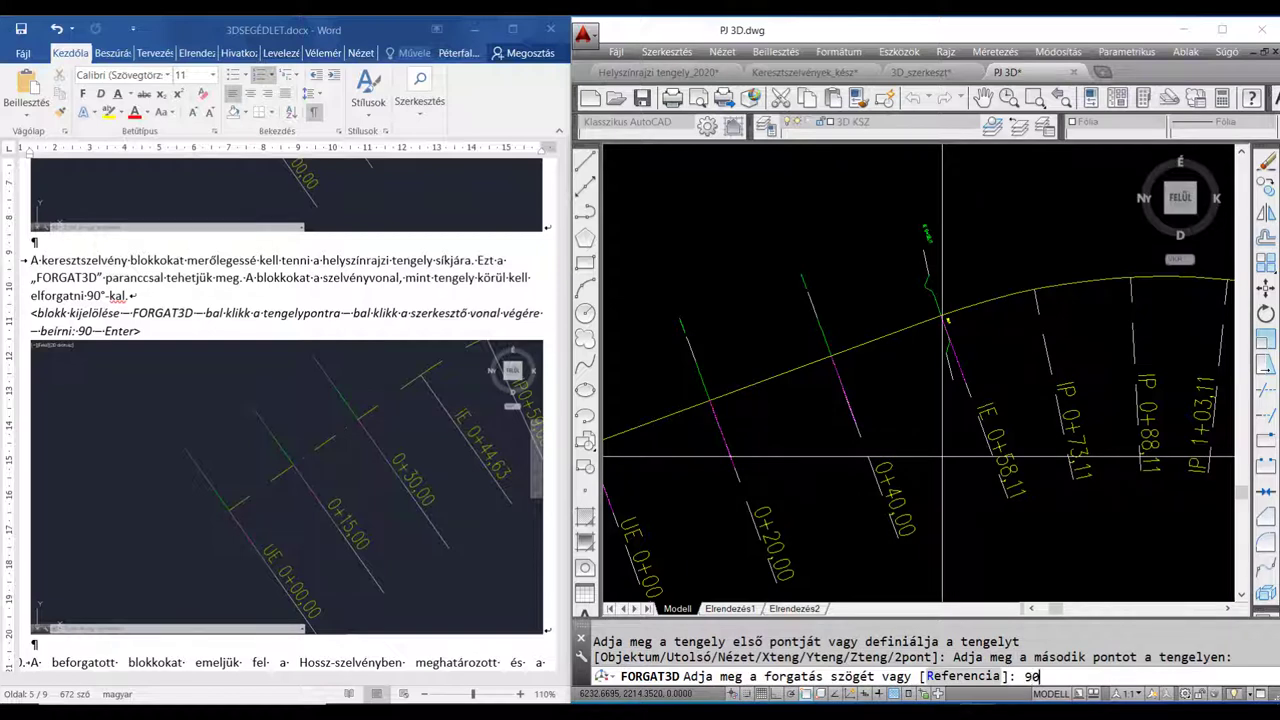
key("Return")
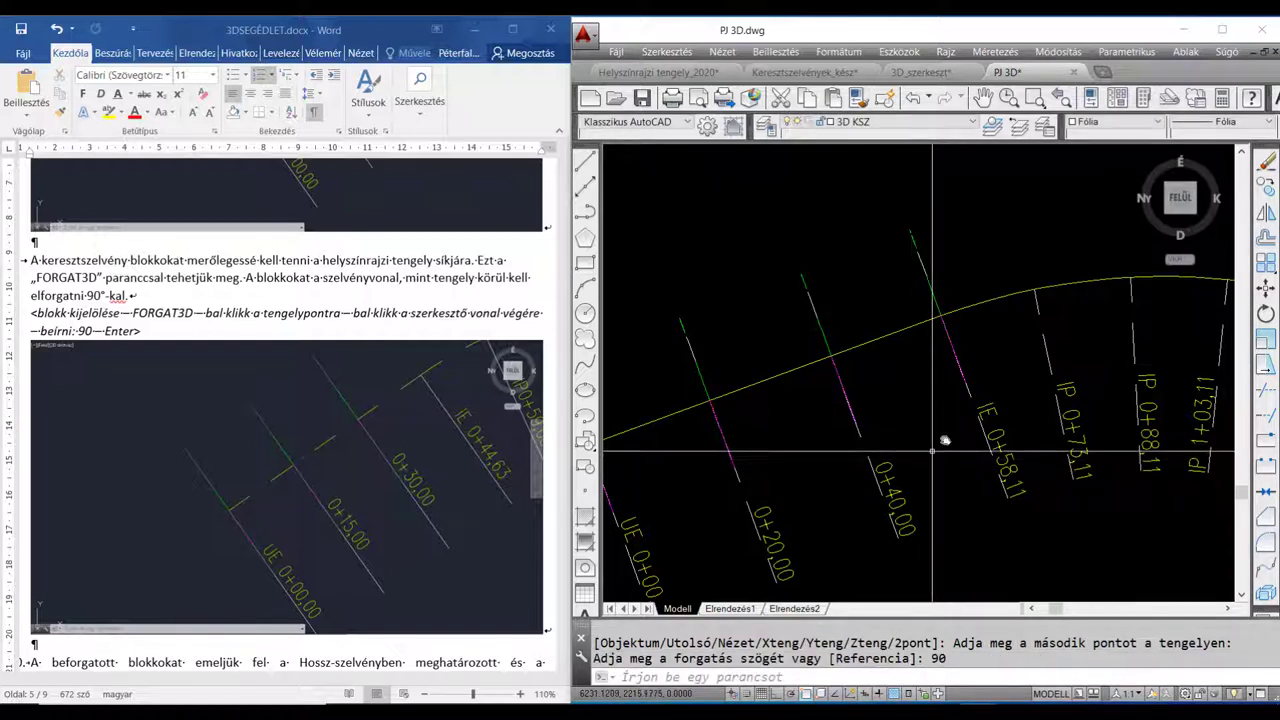
mouse_move(943, 443)
middle_mouse_down()
mouse_move(1023, 433)
mouse_move(1018, 418)
middle_mouse_up()
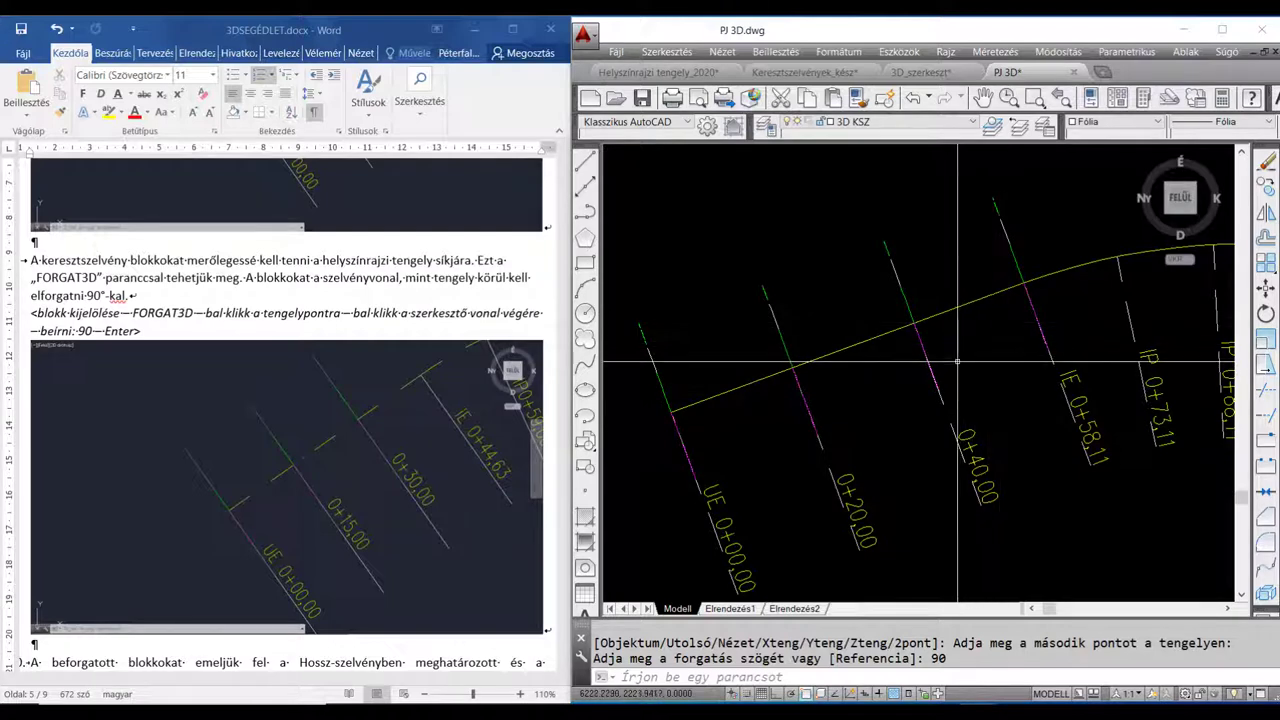
Scroll the Word guide to the paragraph on raising blocks to design level height
left_click(352, 296)
scroll(352, 296, "down", 1)
scroll(350, 297, "down", 1)
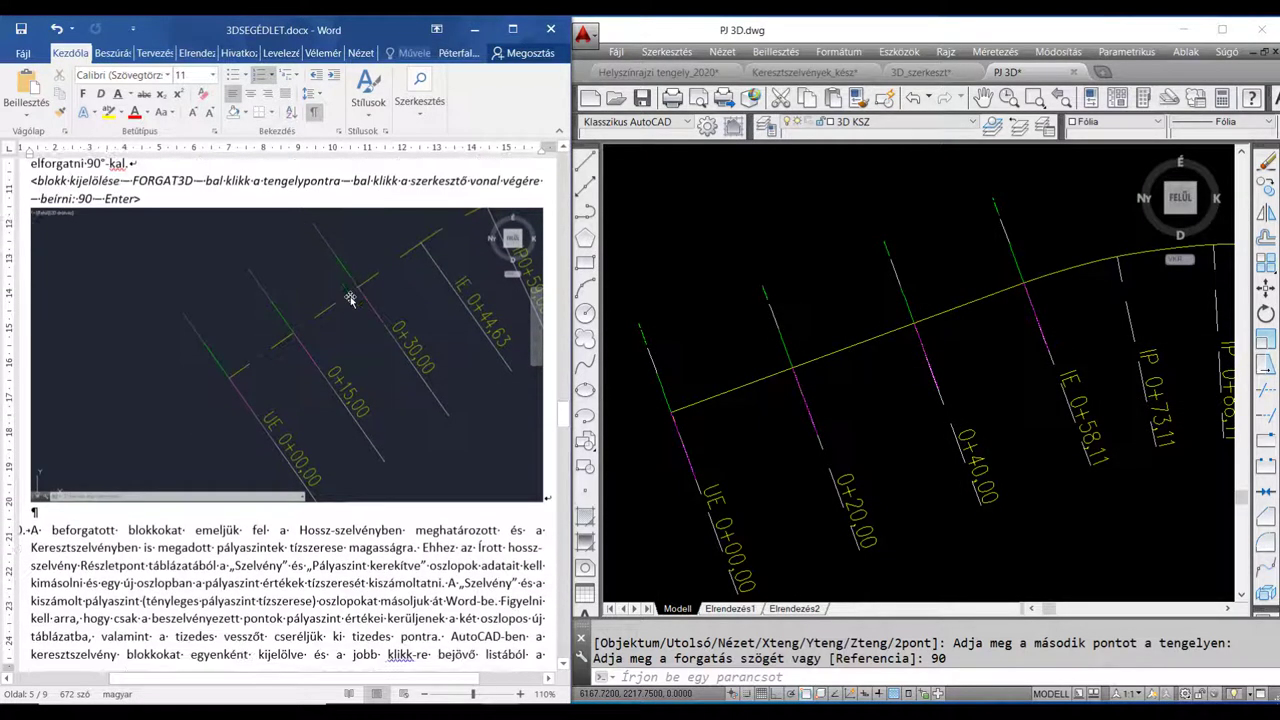
scroll(348, 298, "down", 1)
scroll(346, 300, "down", 1)
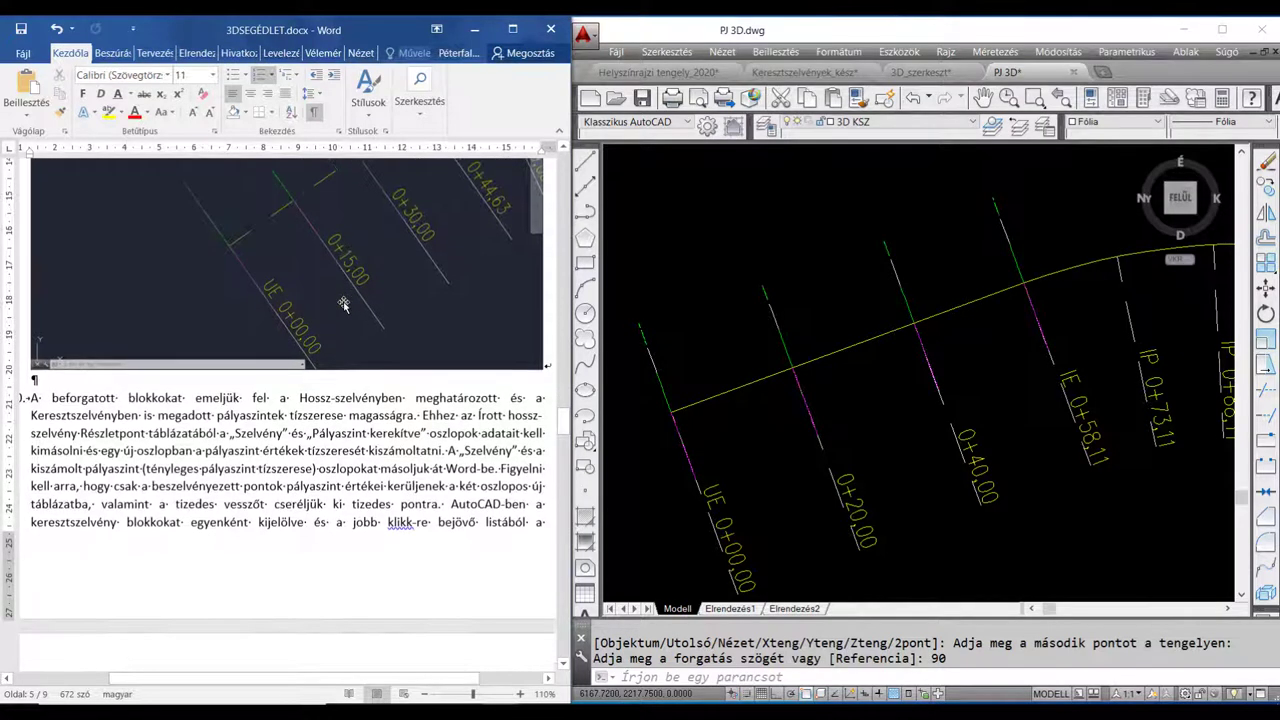
scroll(343, 305, "down", 1)
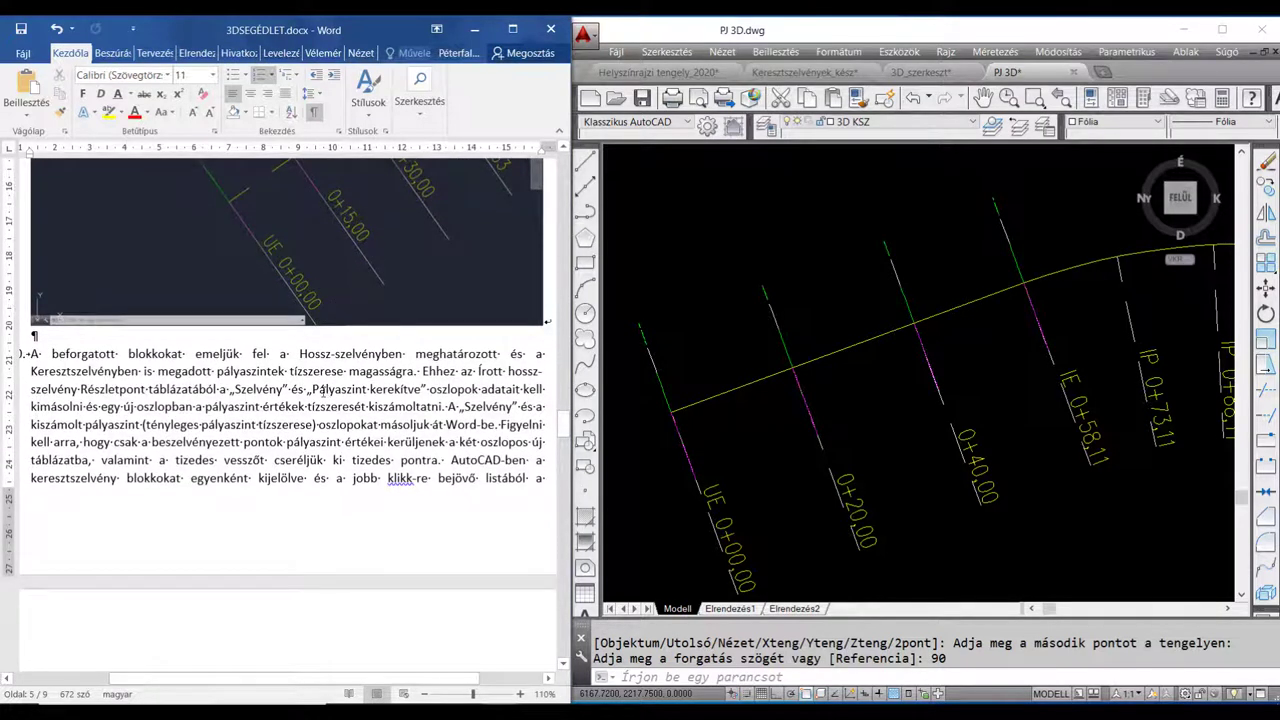
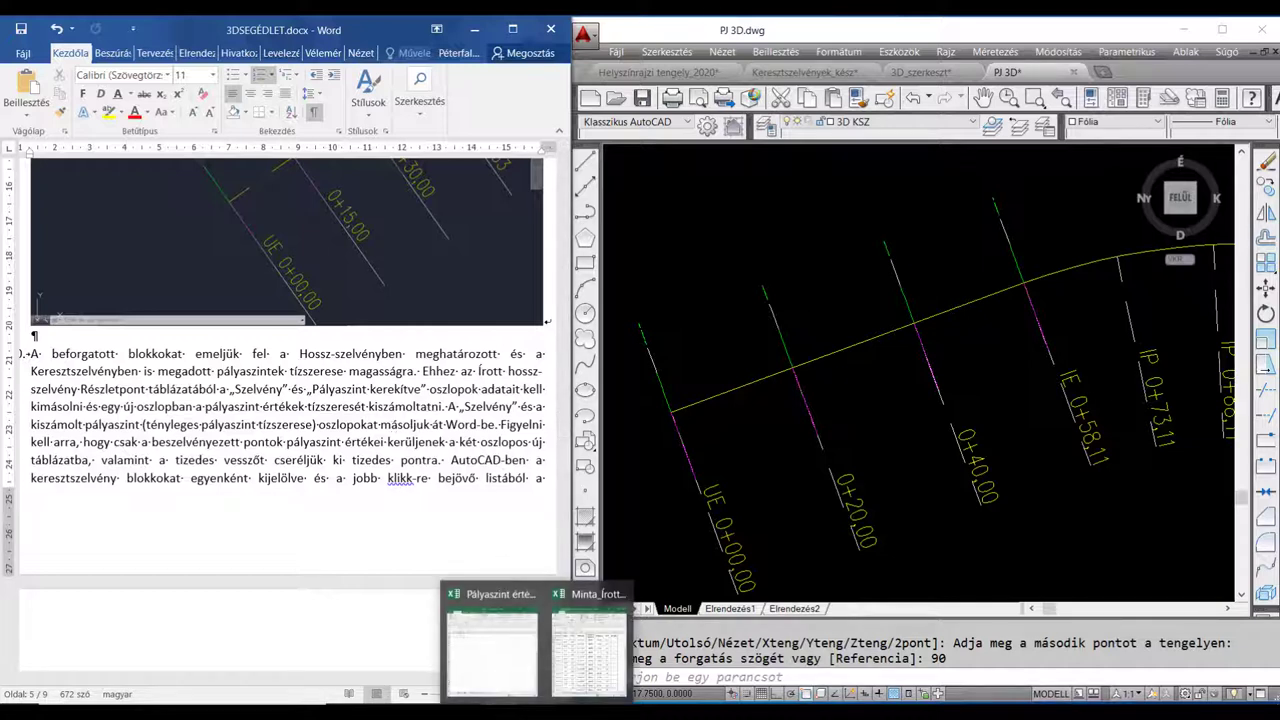
Place Minta_Írott hossz-szelvény.xls on the left and Pályaszint értékek_Bemutat.xlsx on the right
left_click(581, 699)
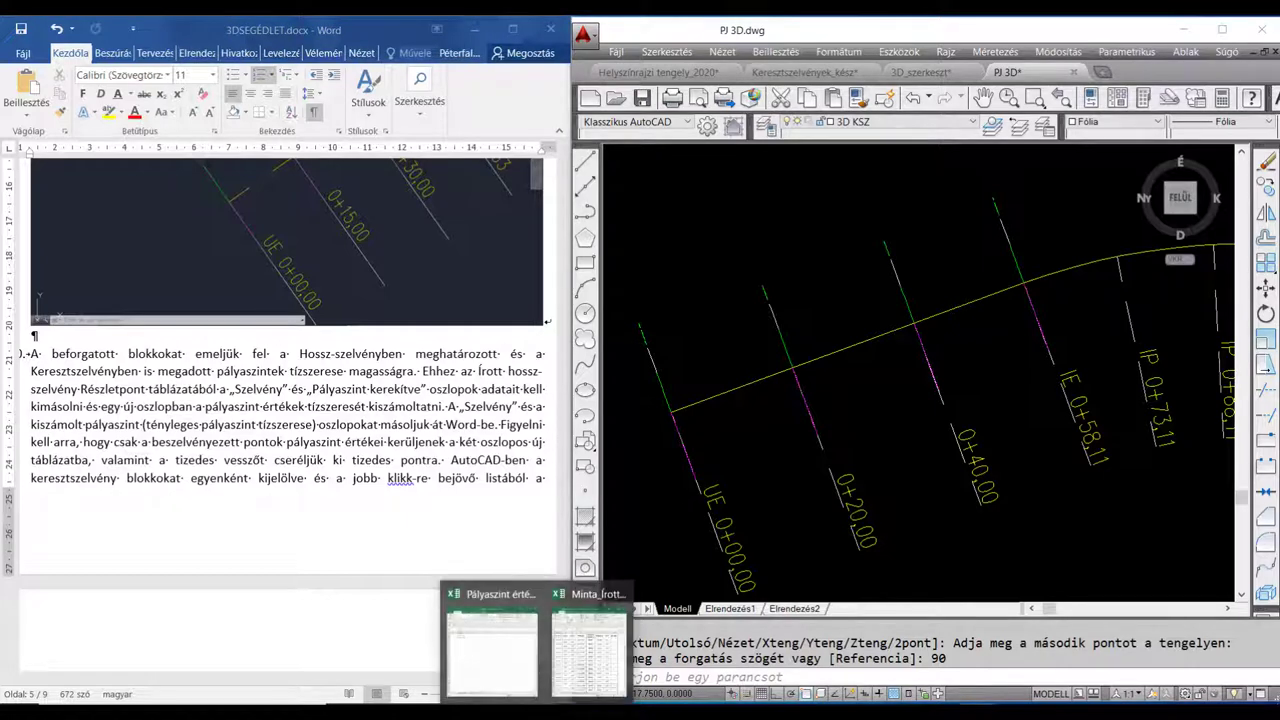
left_click(620, 650)
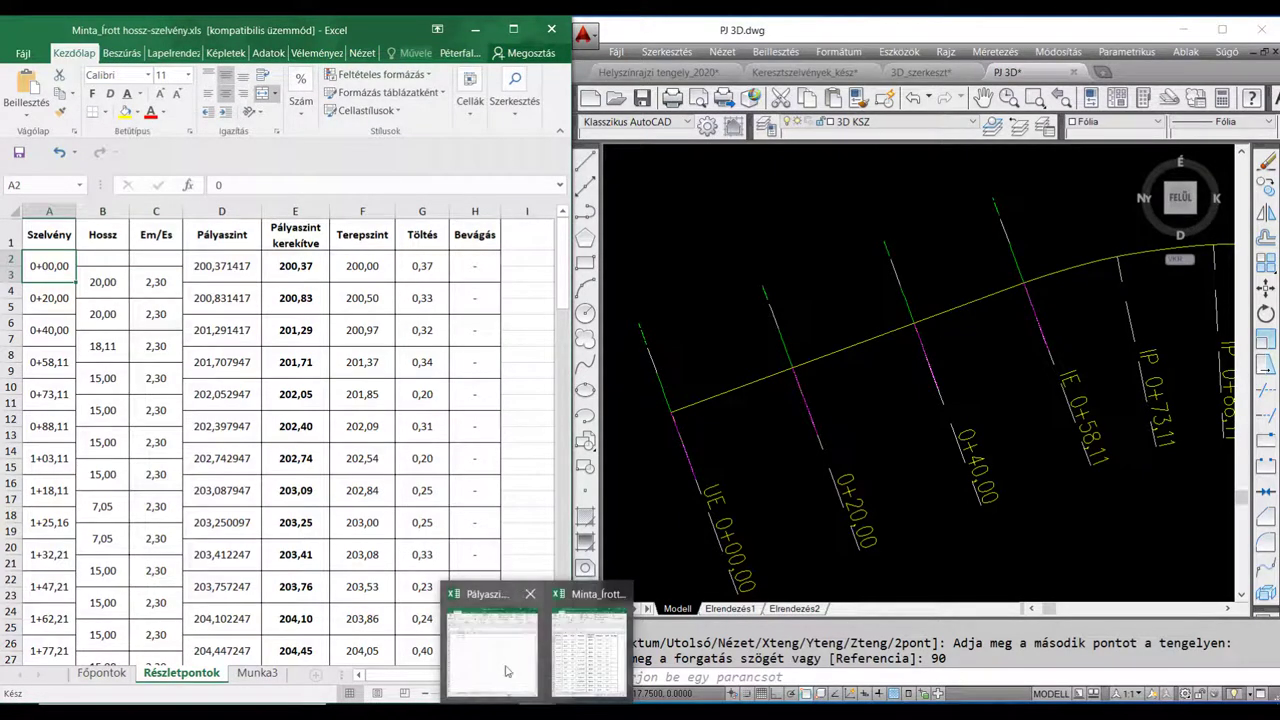
left_click(492, 650)
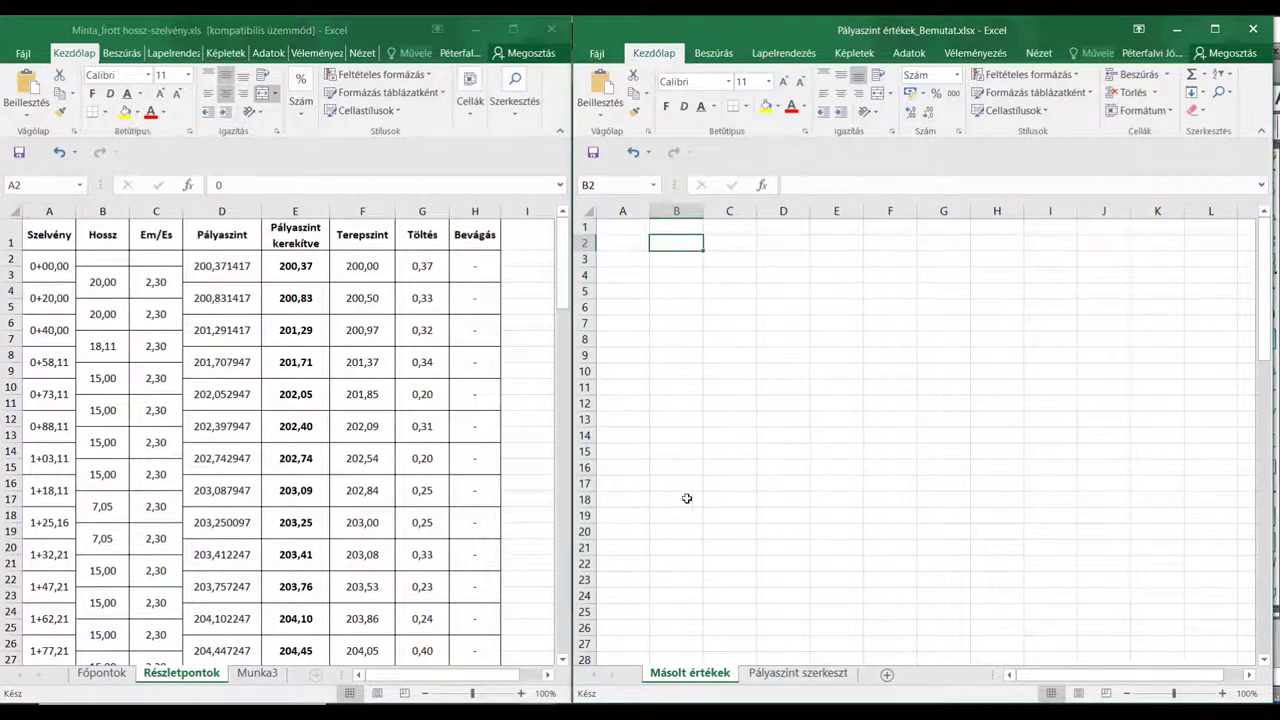
Select and copy the station values A2:A83 in the Részletpontok sheet
left_click(49, 272)
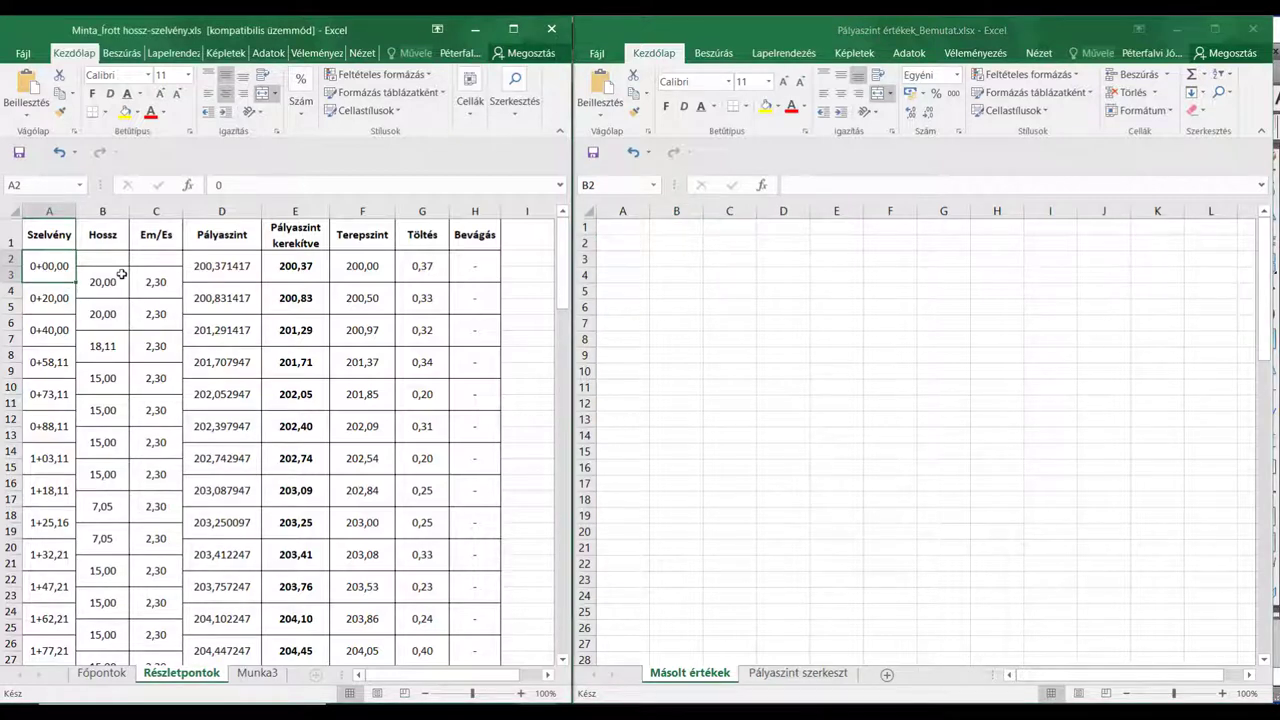
key("shift+Down")
key("shift+Down")
key("shift+Down")
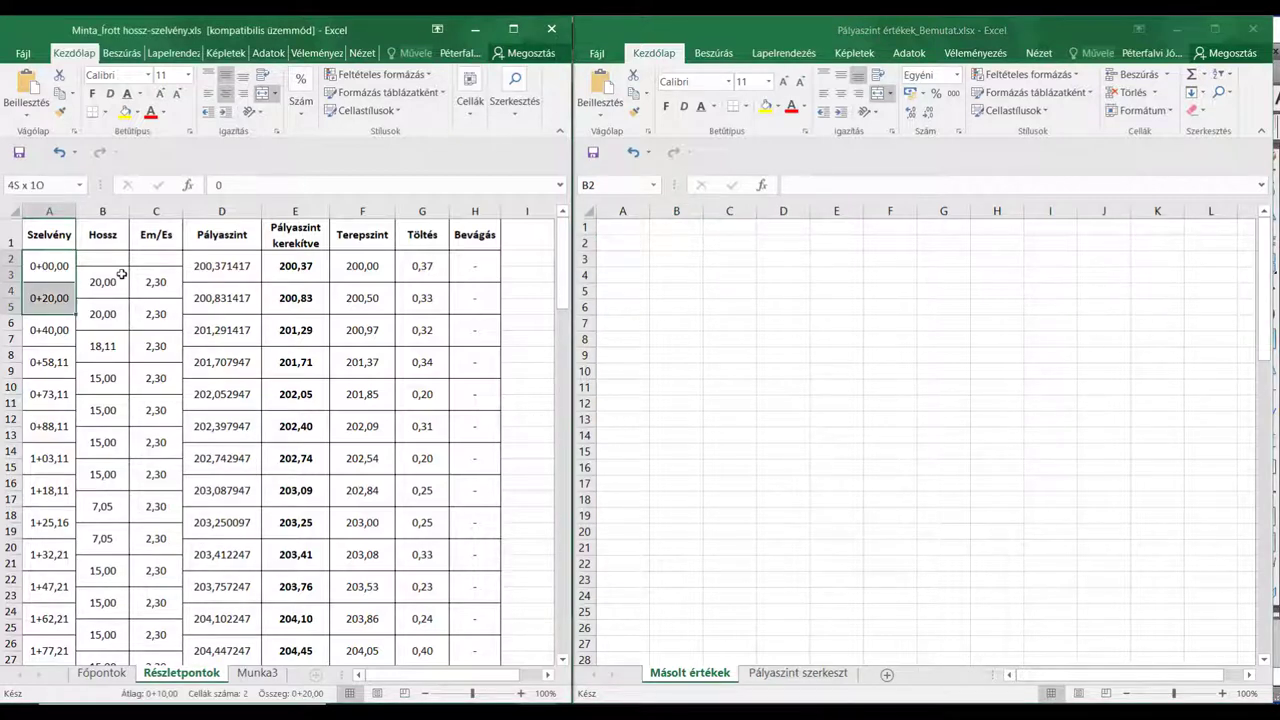
key("shift+Down")
key("shift+Down")
key("shift+Down")
key("shift+Down")
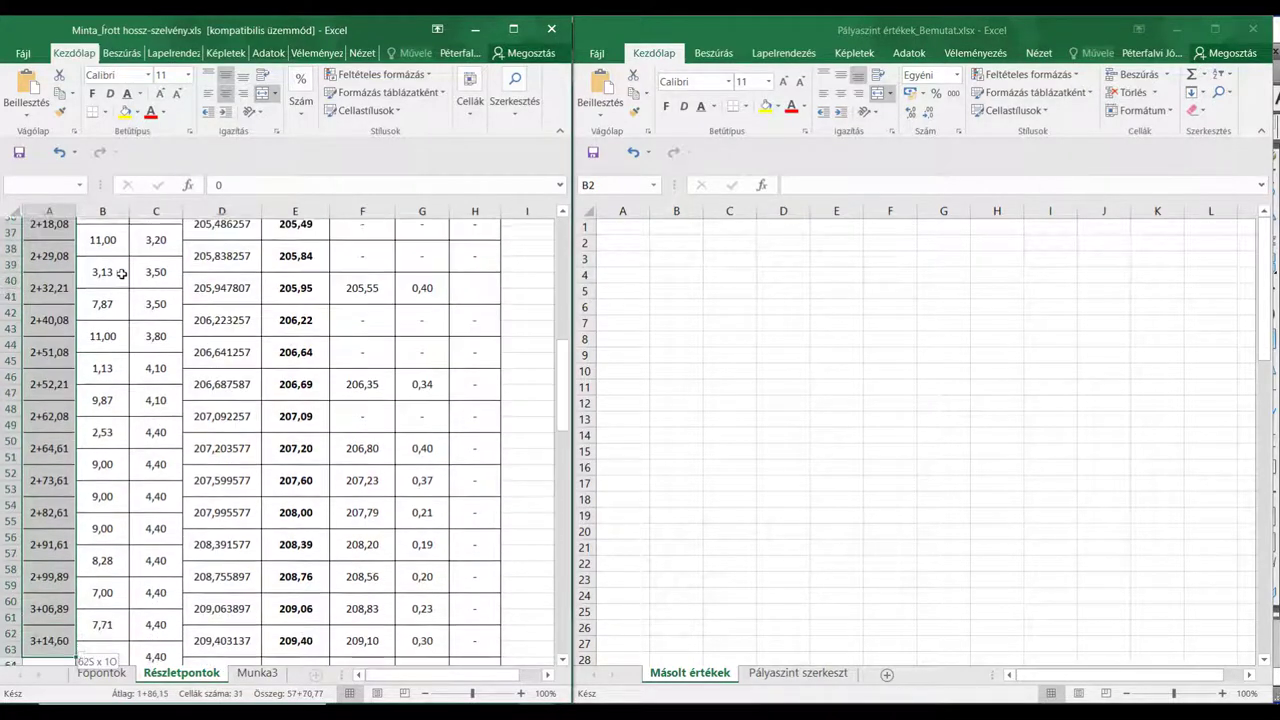
key("shift+Down")
key("shift+Down")
key("shift+Down")
key("shift+Down")
key("shift+Down")
key("shift+Down")
key("shift+Down")
key("shift+Down")
key("shift+Down")
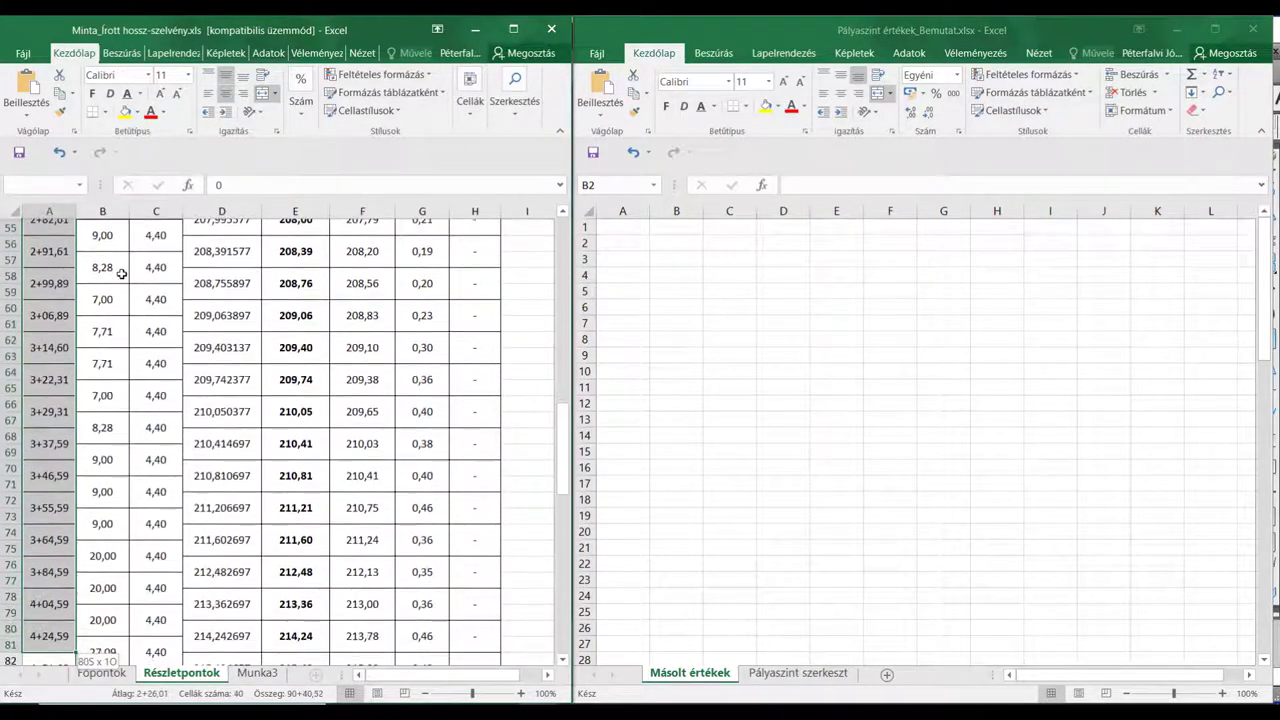
key("shift+Down")
key("shift+Down")
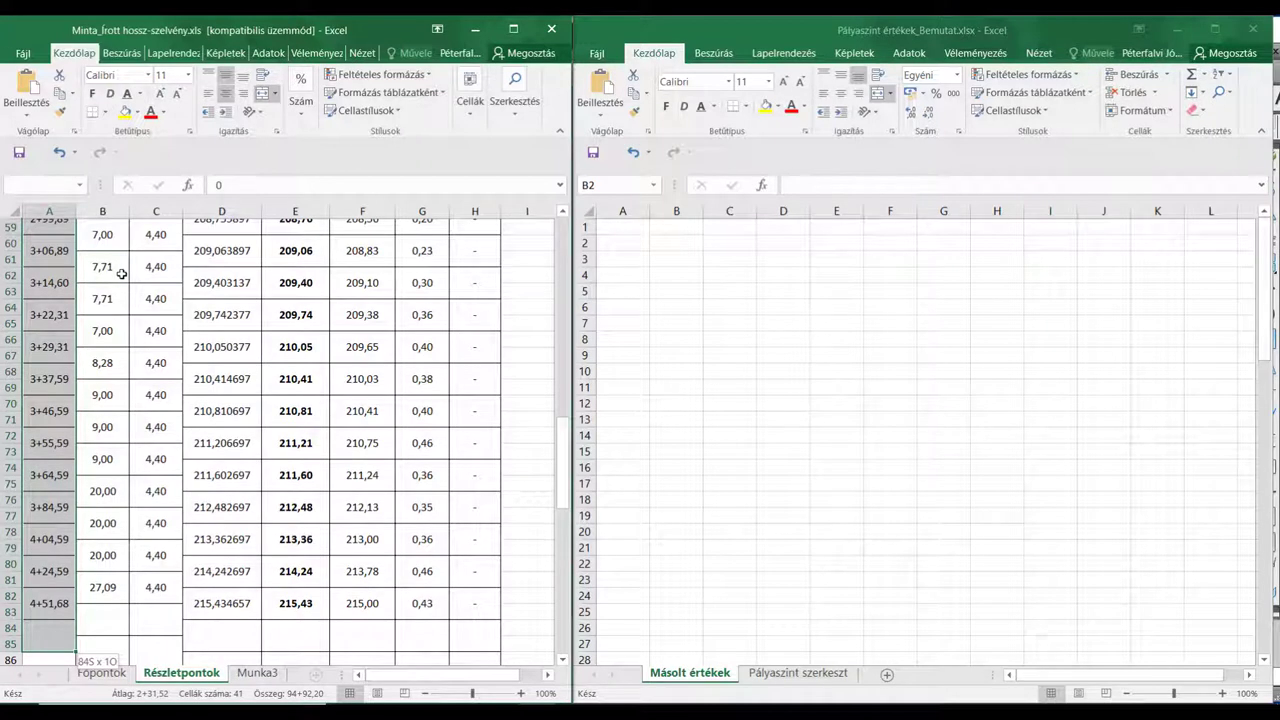
key("shift+Up")
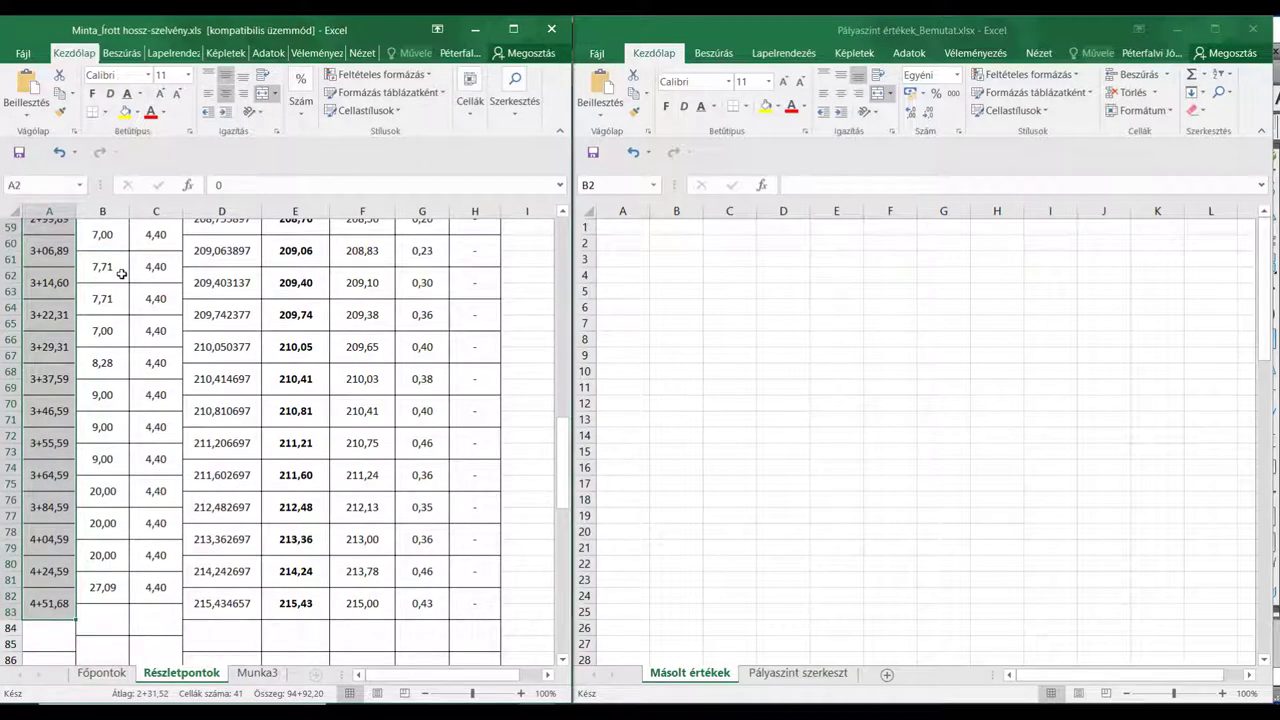
key("ctrl+c")
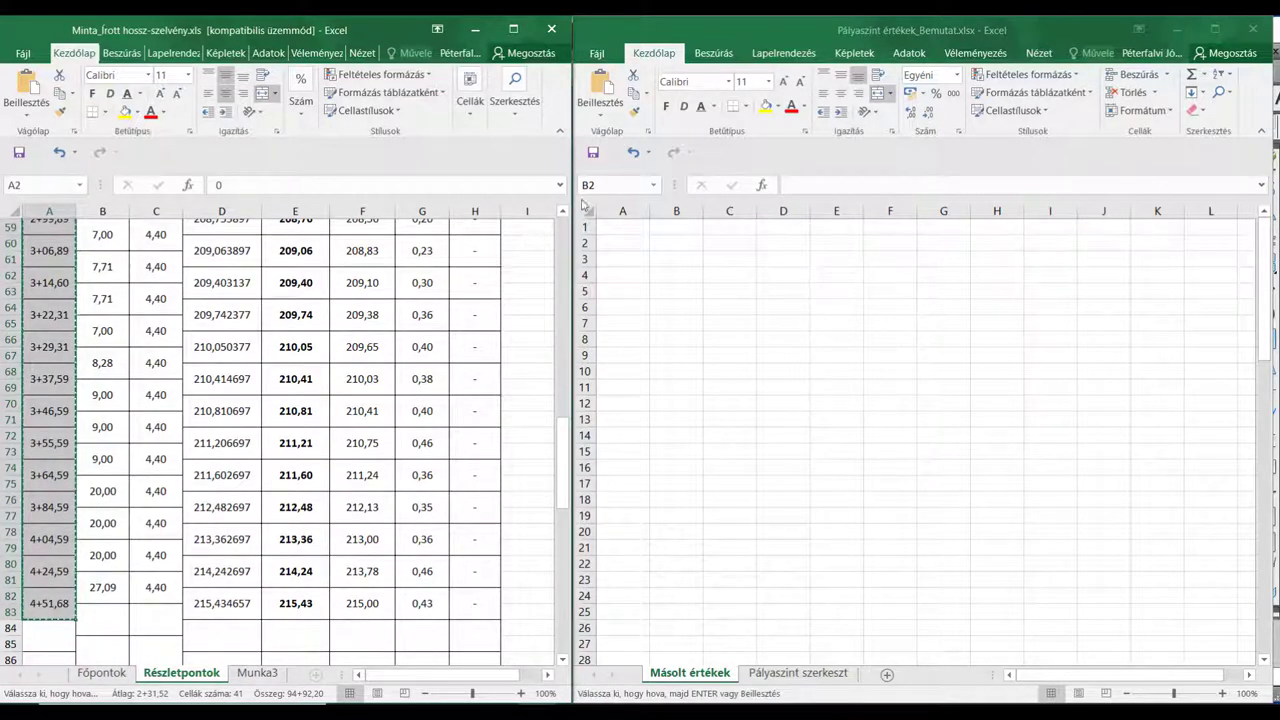
Paste the stations as values into B2 of Másolt értékek and clear the copy marking
left_click(689, 255)
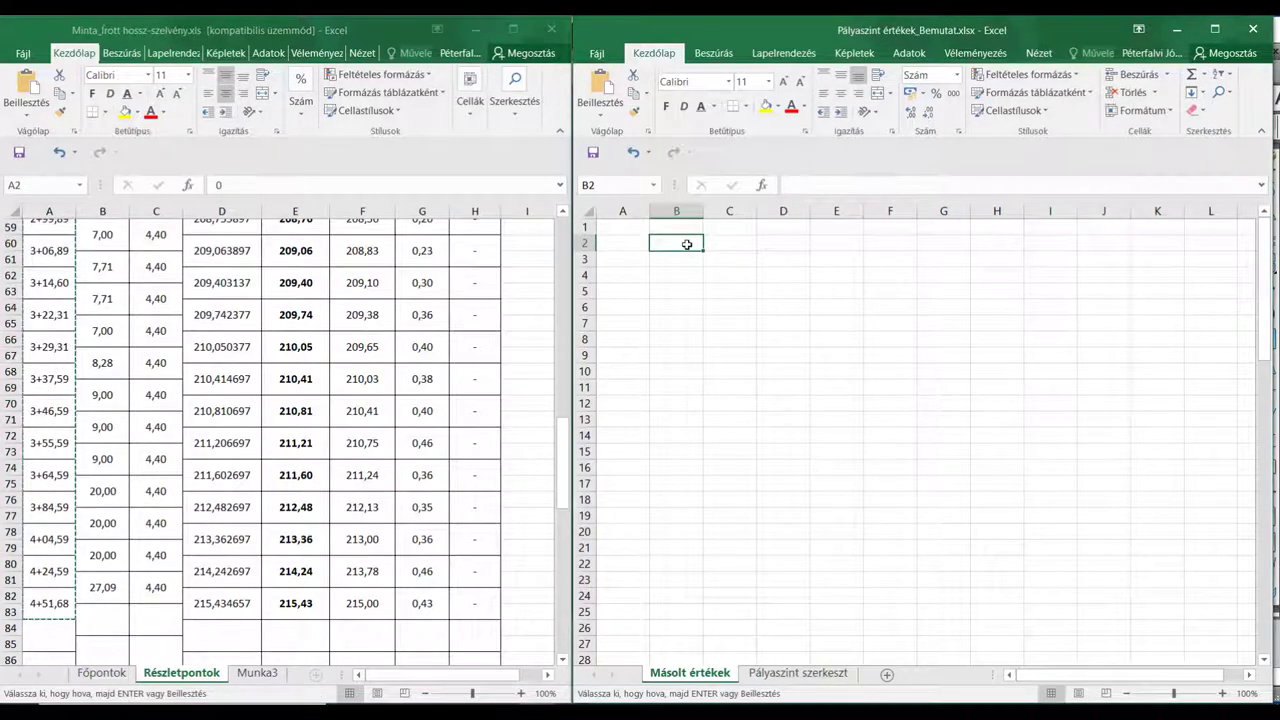
right_click(687, 244)
left_click(748, 328)
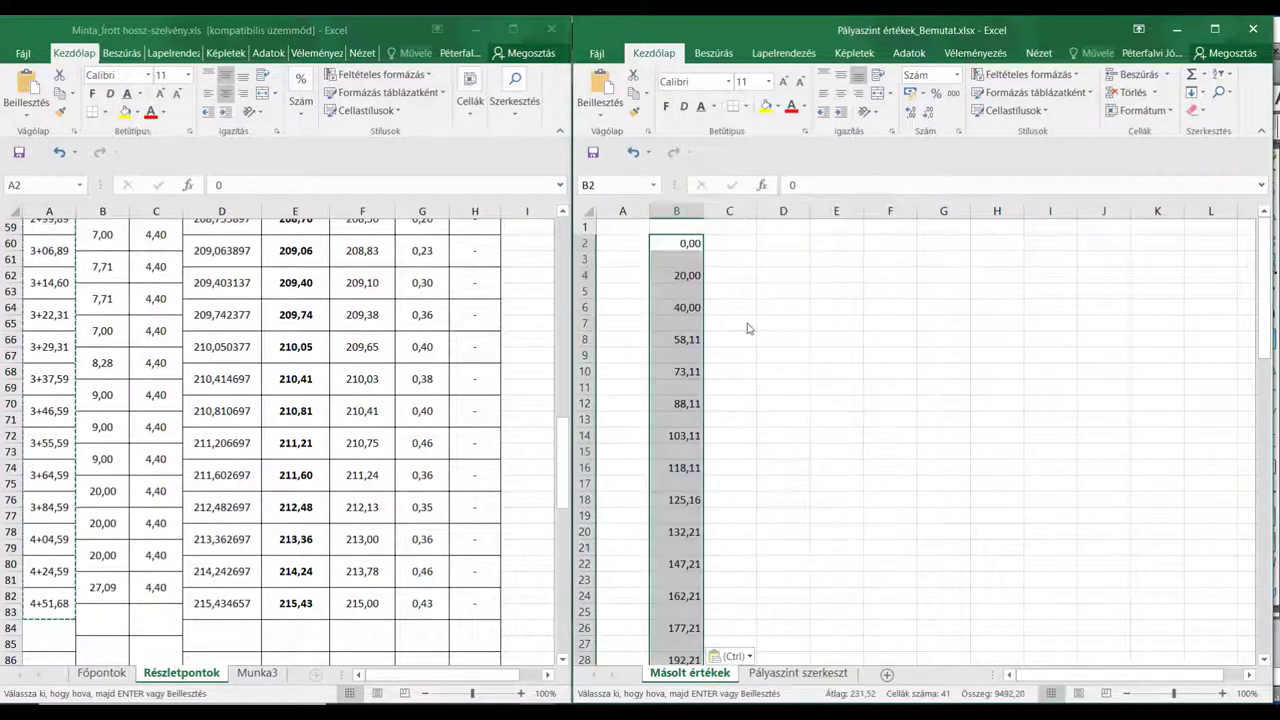
left_click(730, 419)
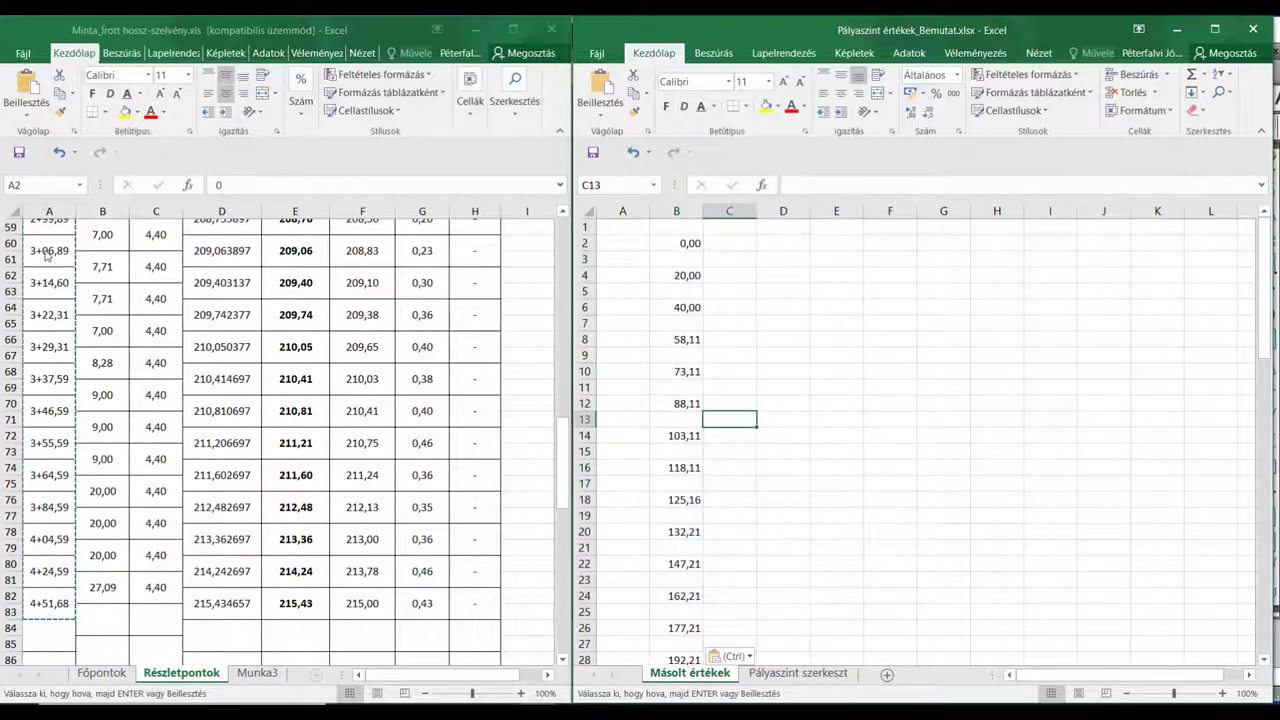
key("alt+Tab")
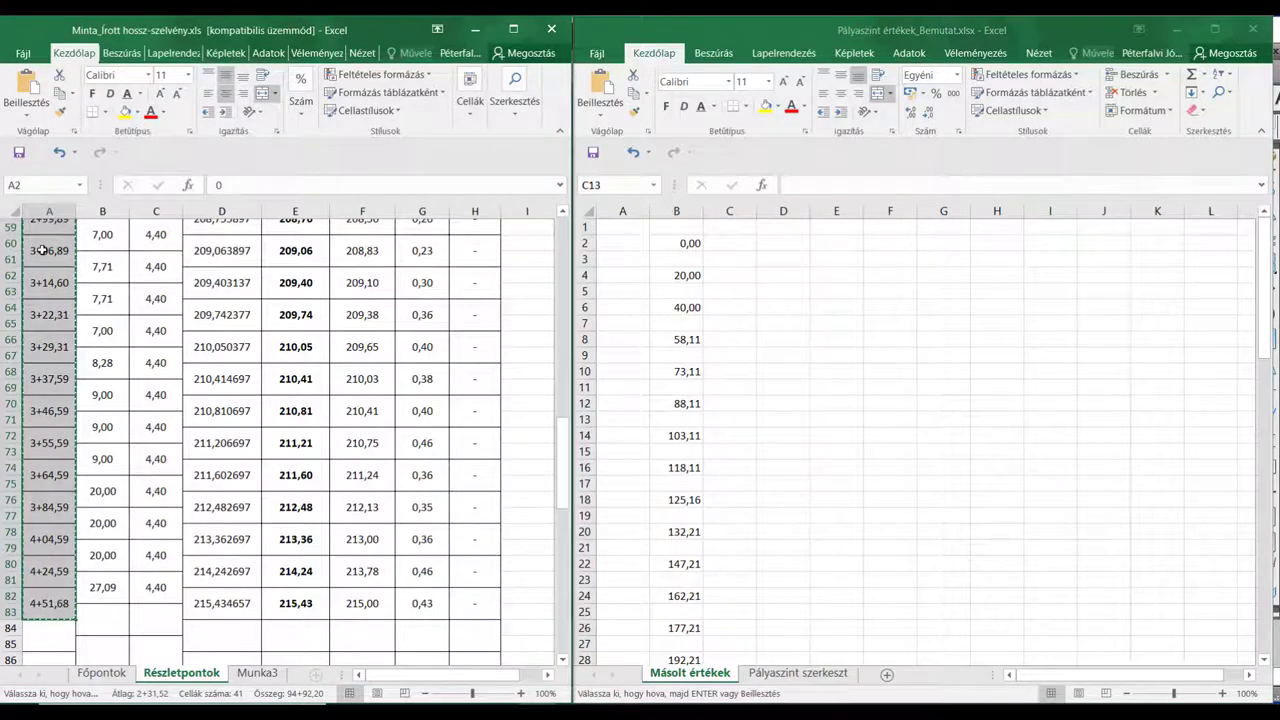
key("Escape")
scroll(45, 255, "up", 15)
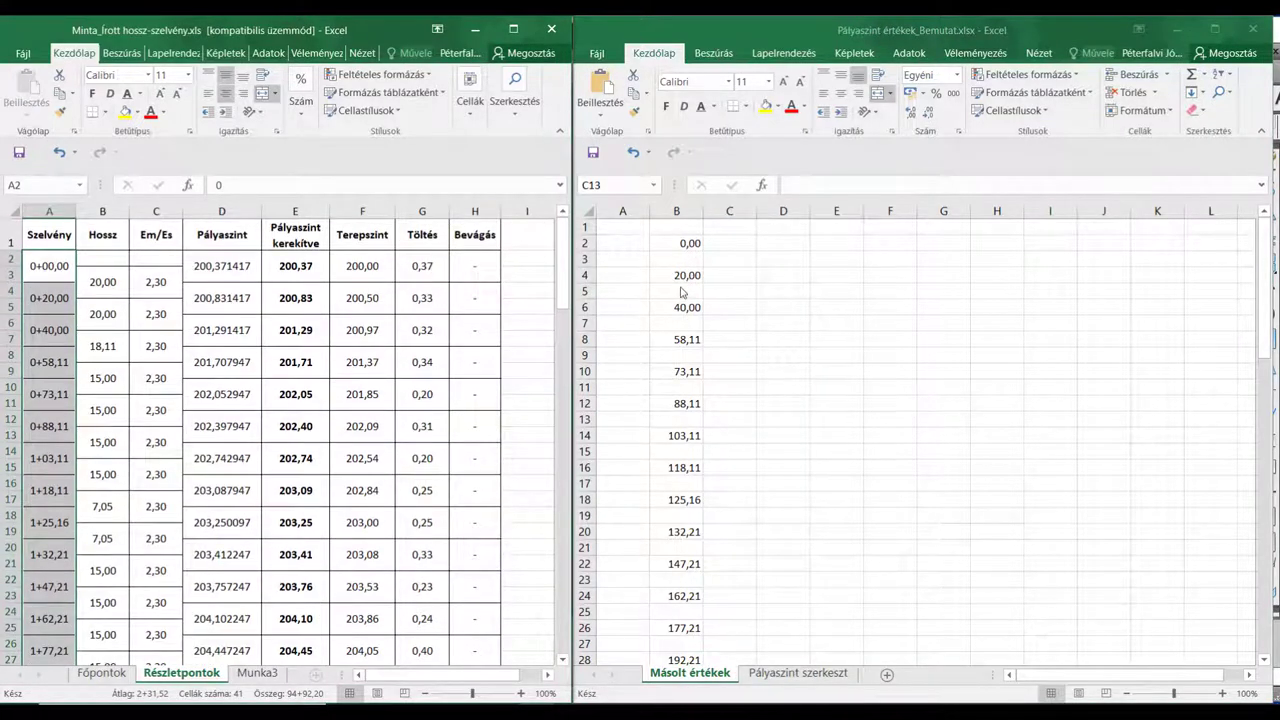
Select and copy the rounded level values E2:E83
left_click(175, 313)
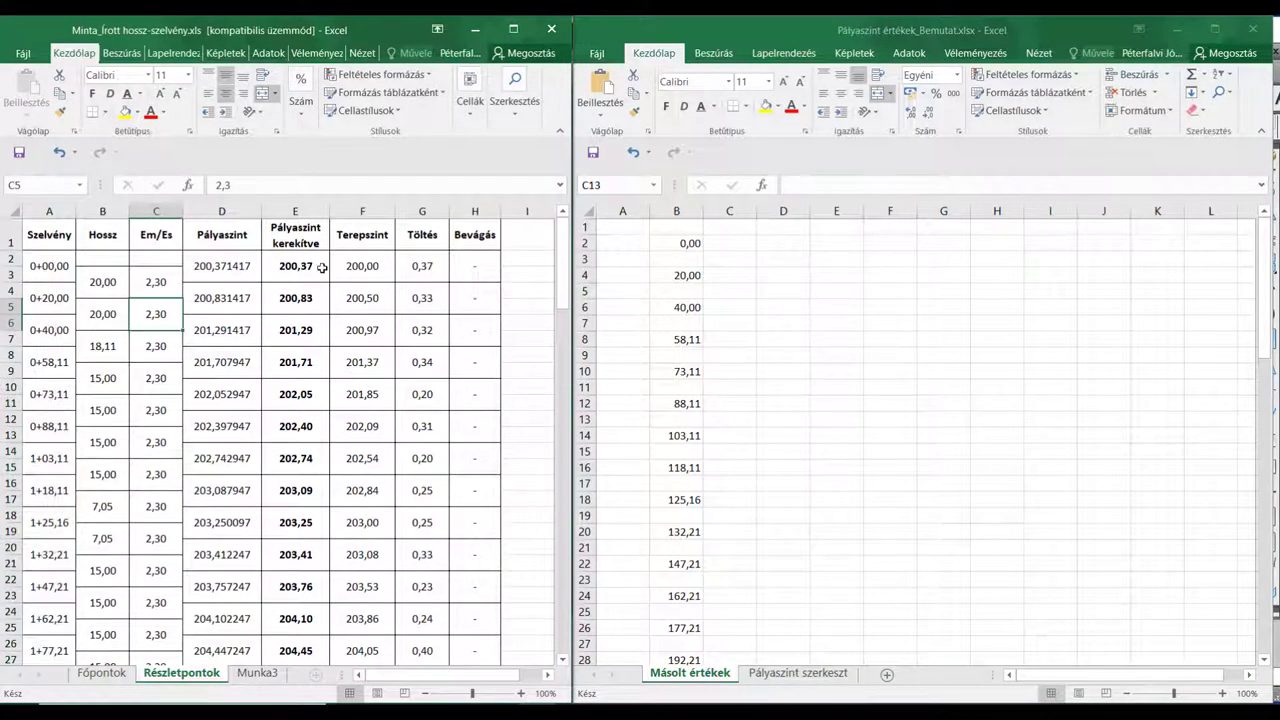
left_click(300, 267)
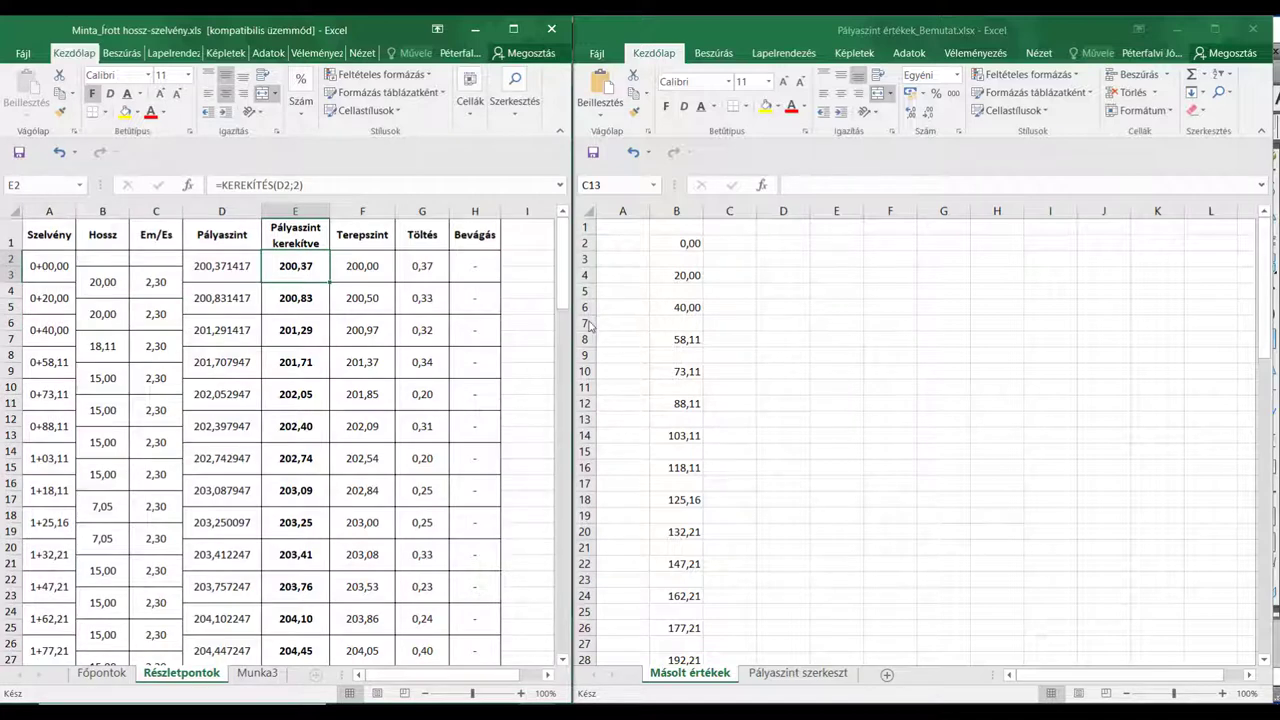
left_click_drag(295, 268, 330, 660)
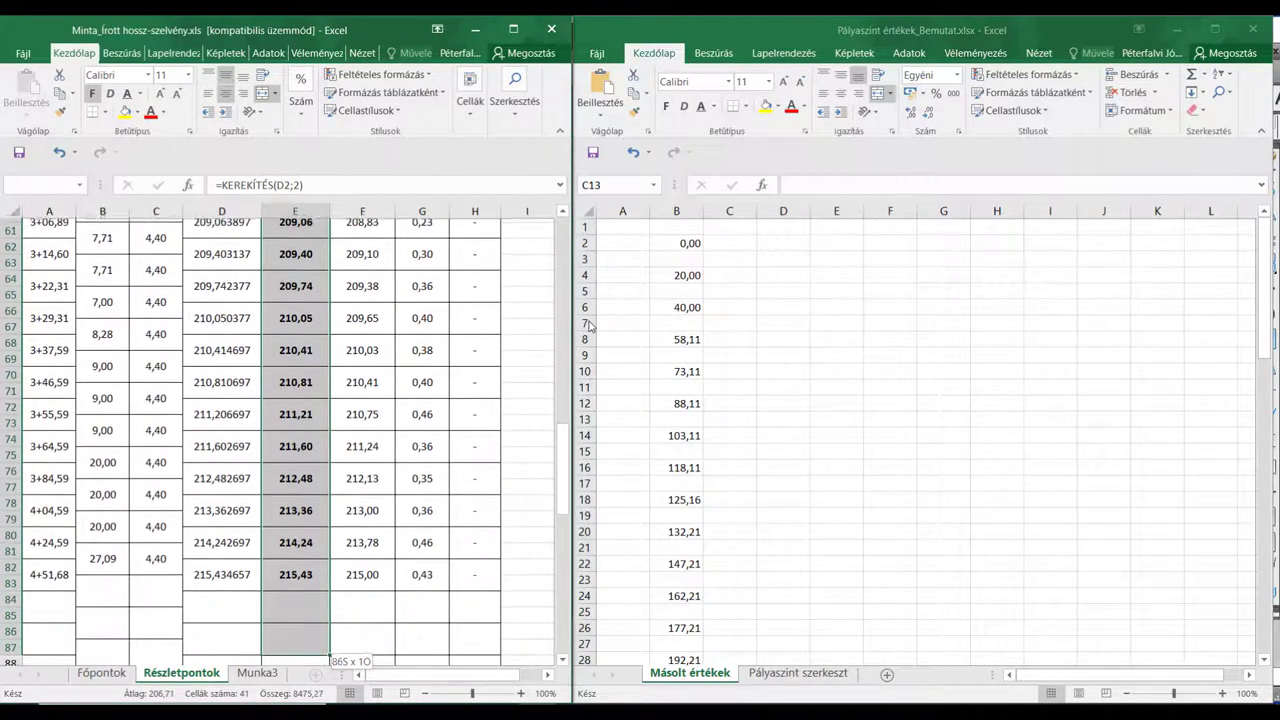
left_click_drag(330, 660, 330, 588)
key("ctrl+c")
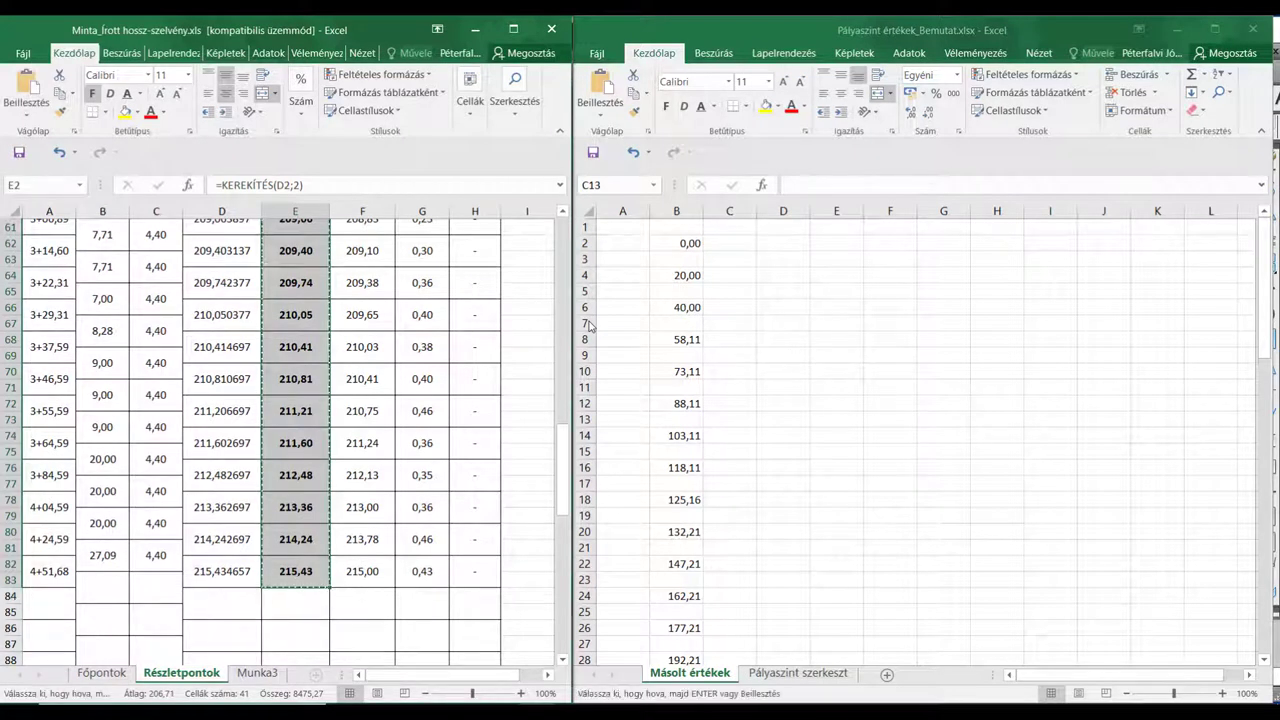
Paste the levels as values into C2 of Másolt értékek, beside the stations
left_click(742, 245)
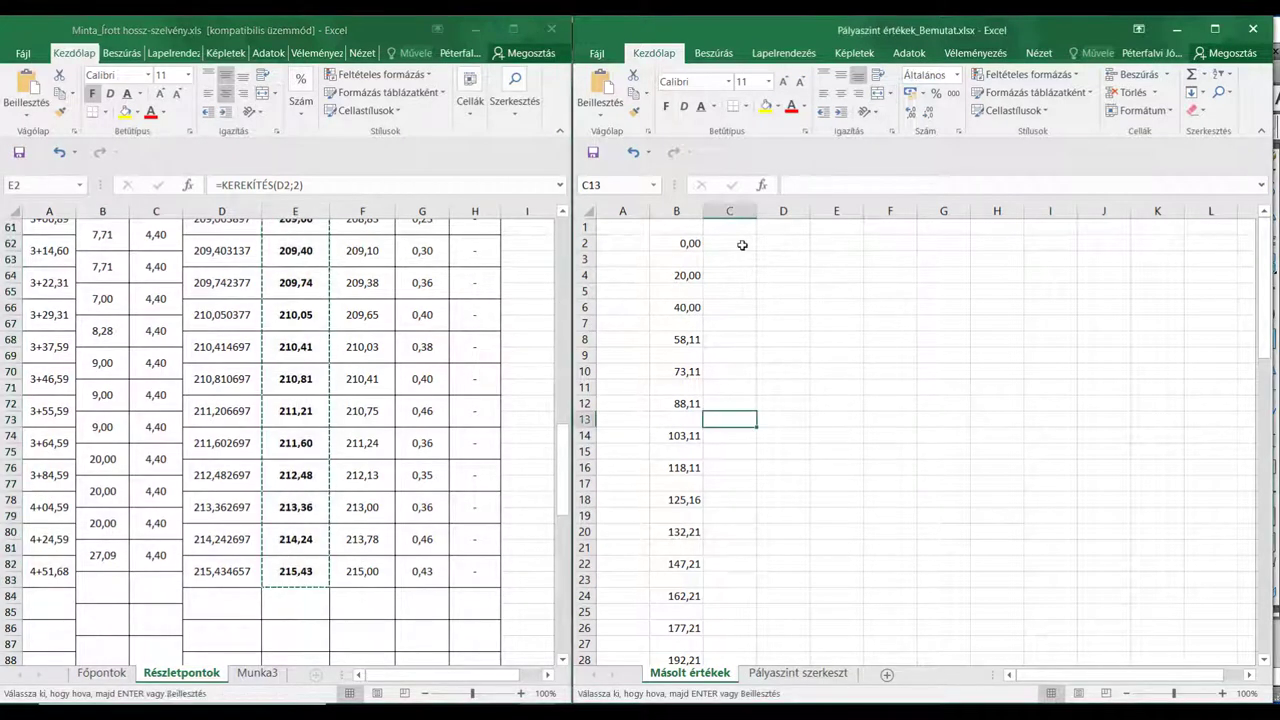
left_click(742, 245)
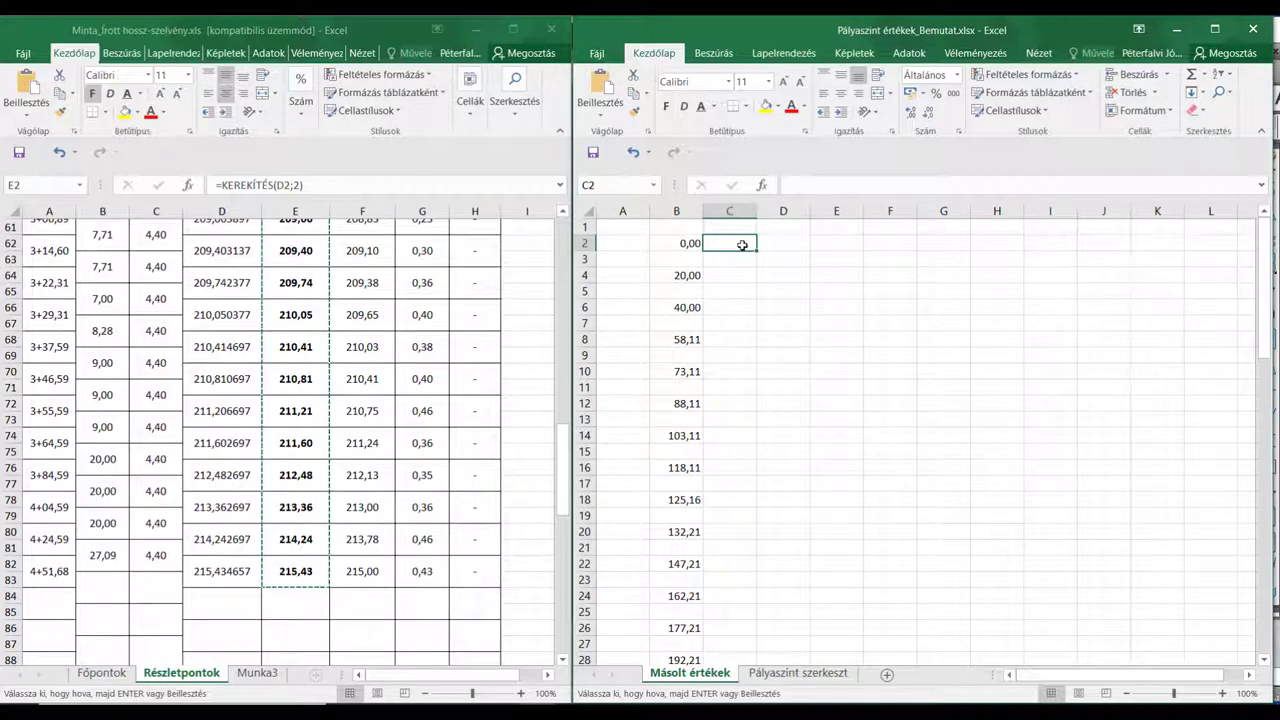
right_click(742, 245)
left_click(794, 320)
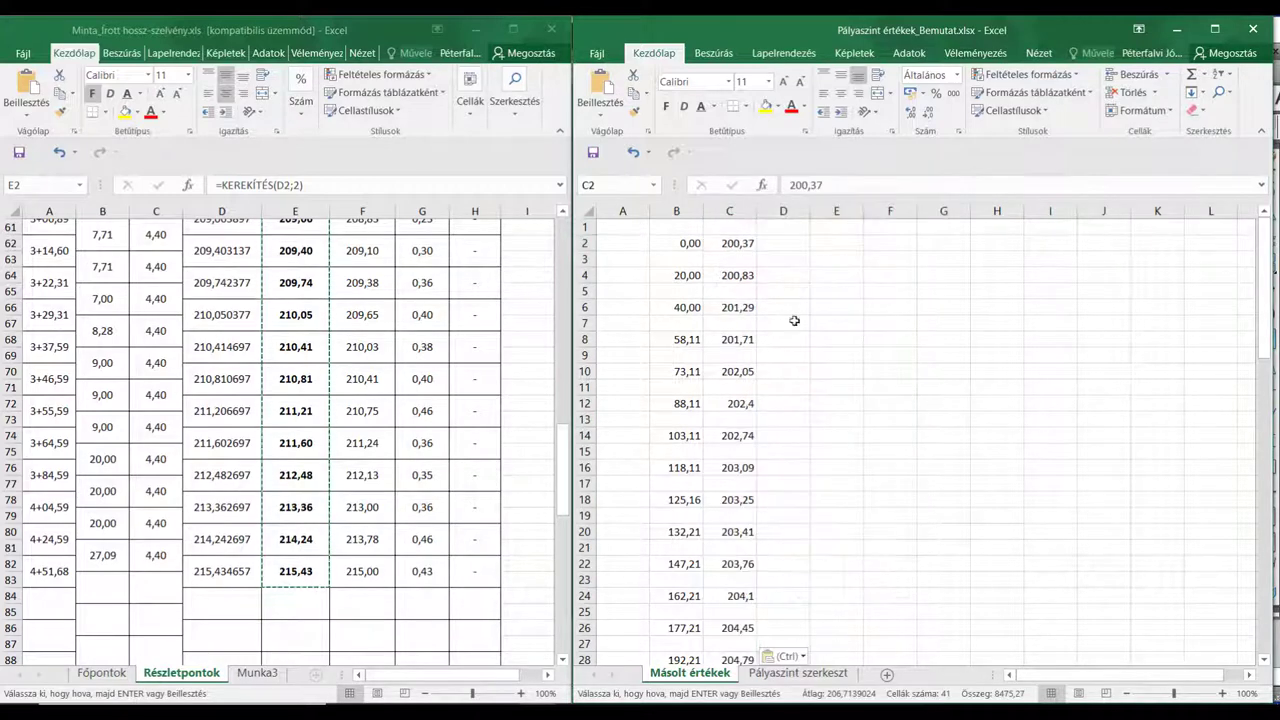
left_click(728, 505)
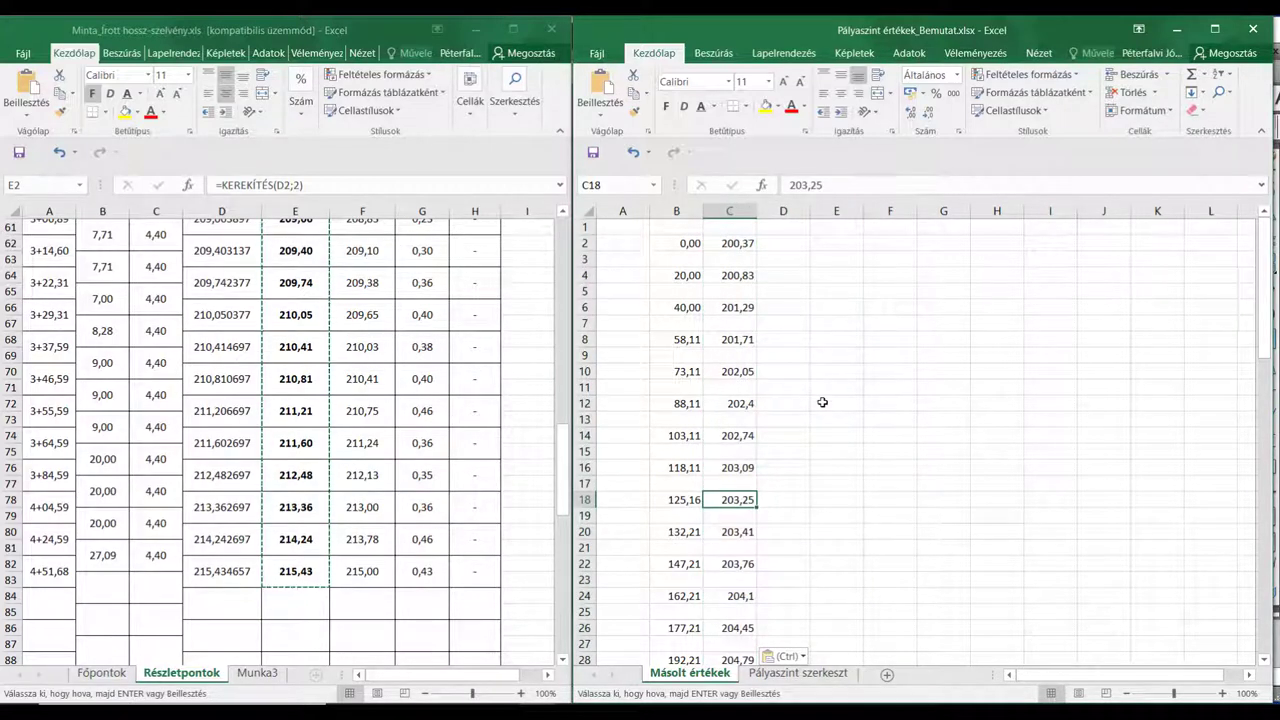
scroll(822, 402, "down", 1)
scroll(822, 402, "down", 2)
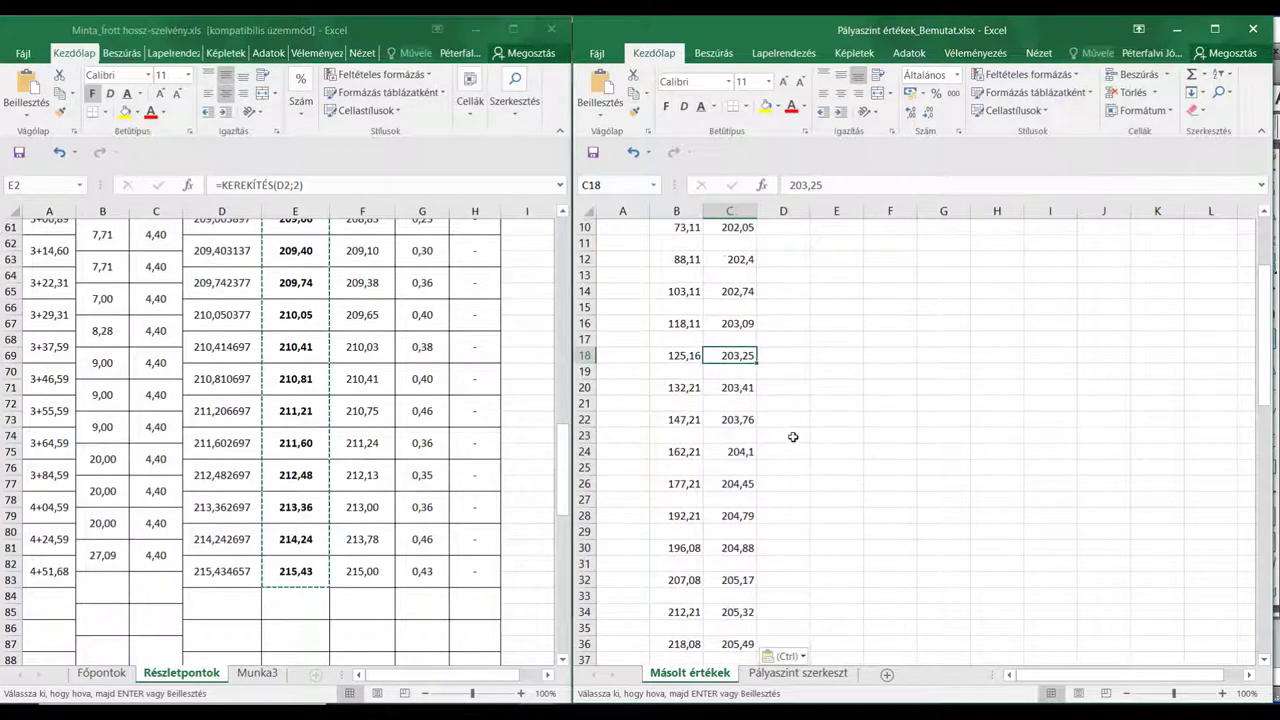
scroll(793, 437, "up", 3)
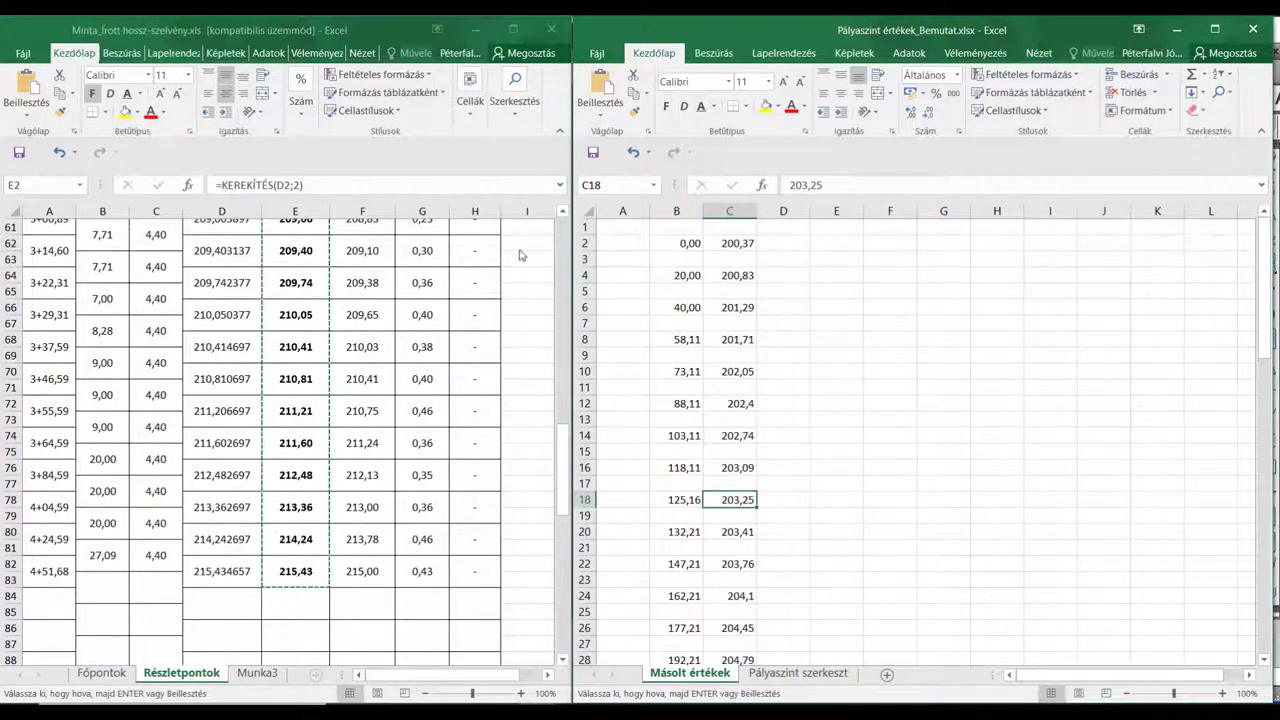
left_click(581, 259)
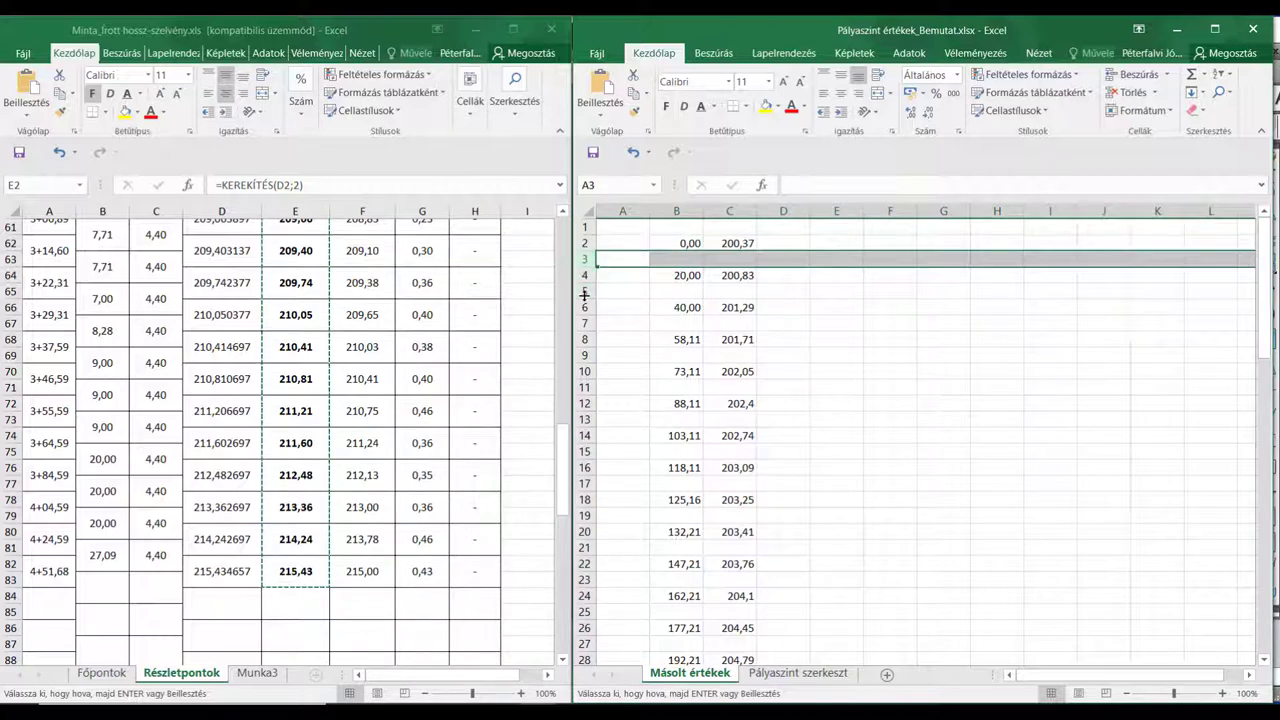
left_click(581, 291, "ctrl")
left_click(581, 323, "ctrl")
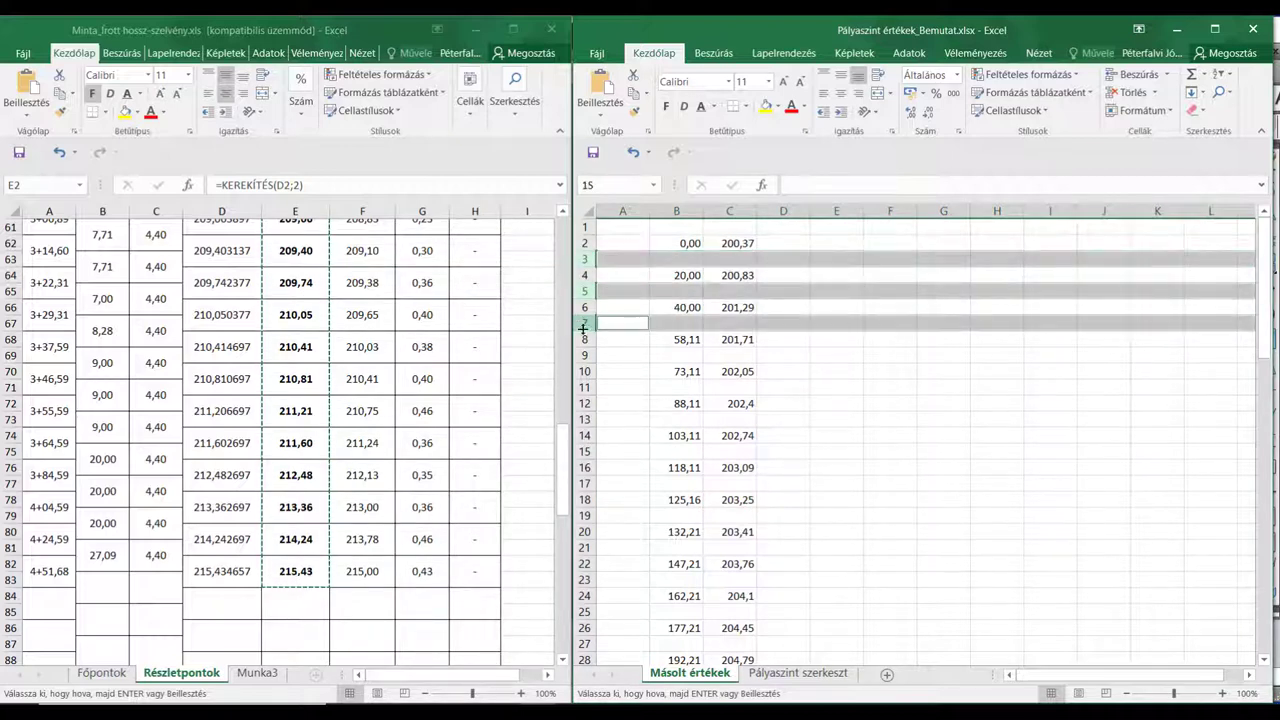
left_click(581, 355, "ctrl")
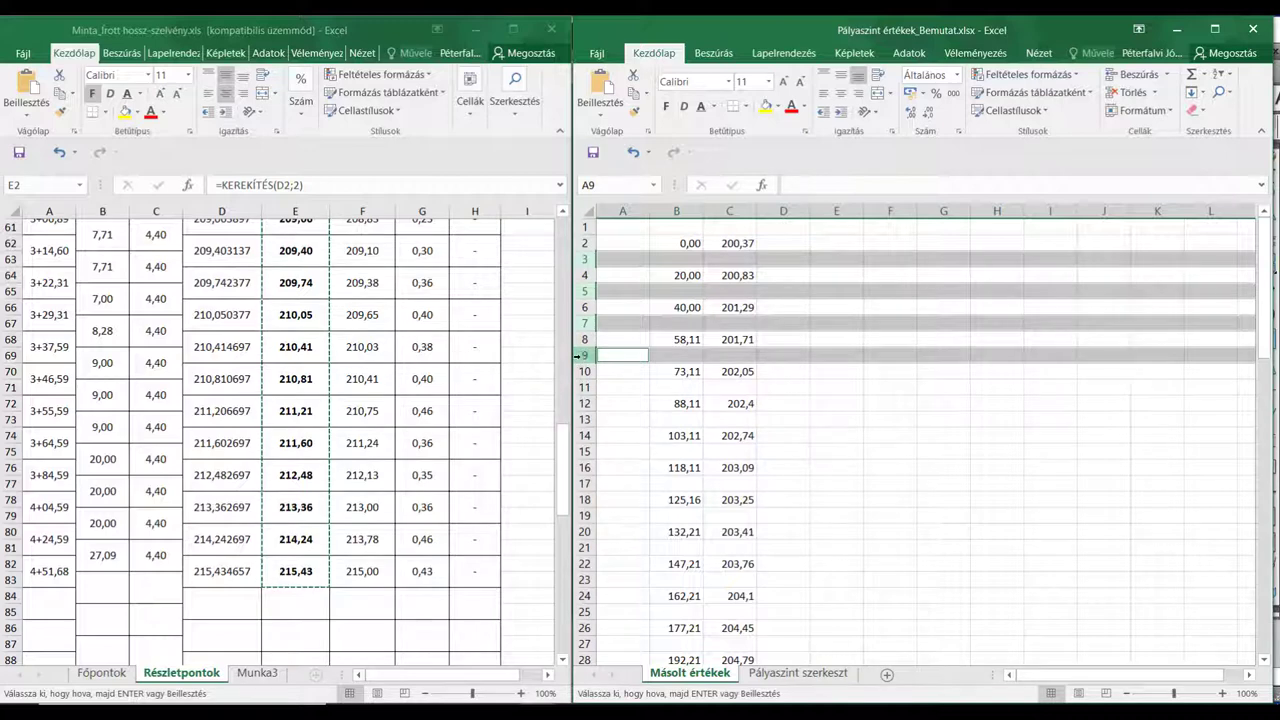
right_click(580, 355)
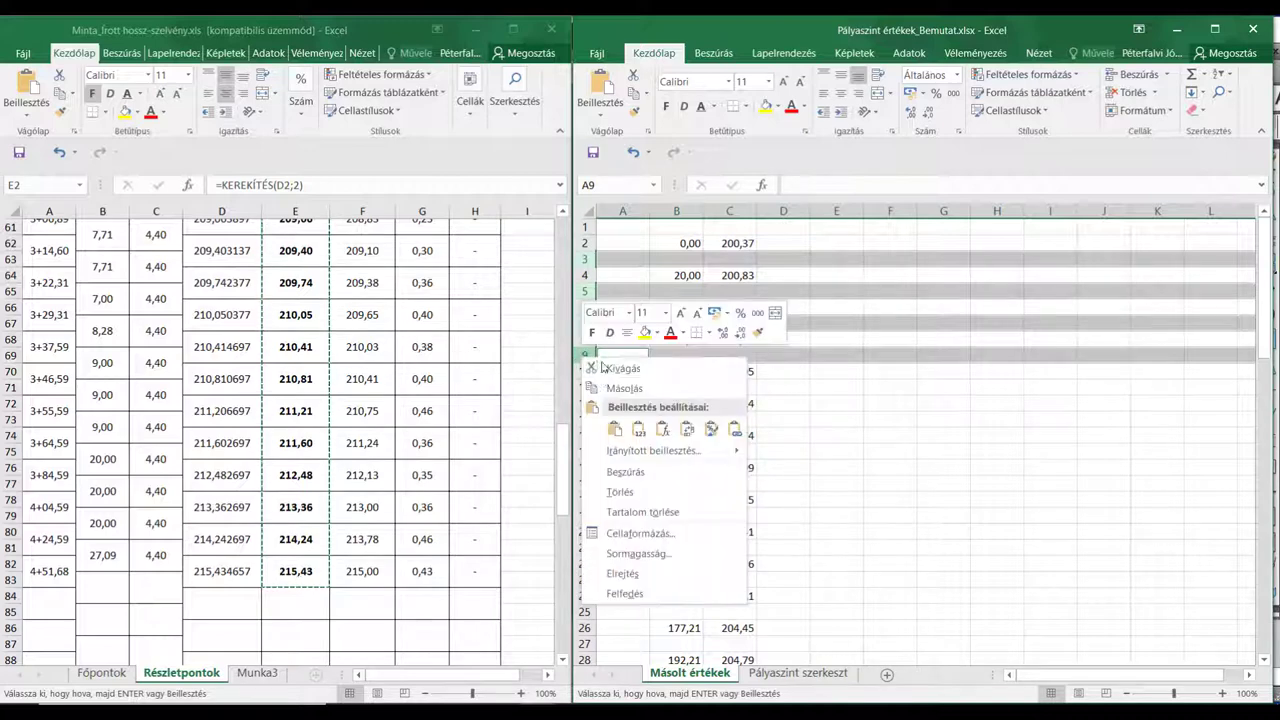
left_click(629, 492)
left_click(806, 435)
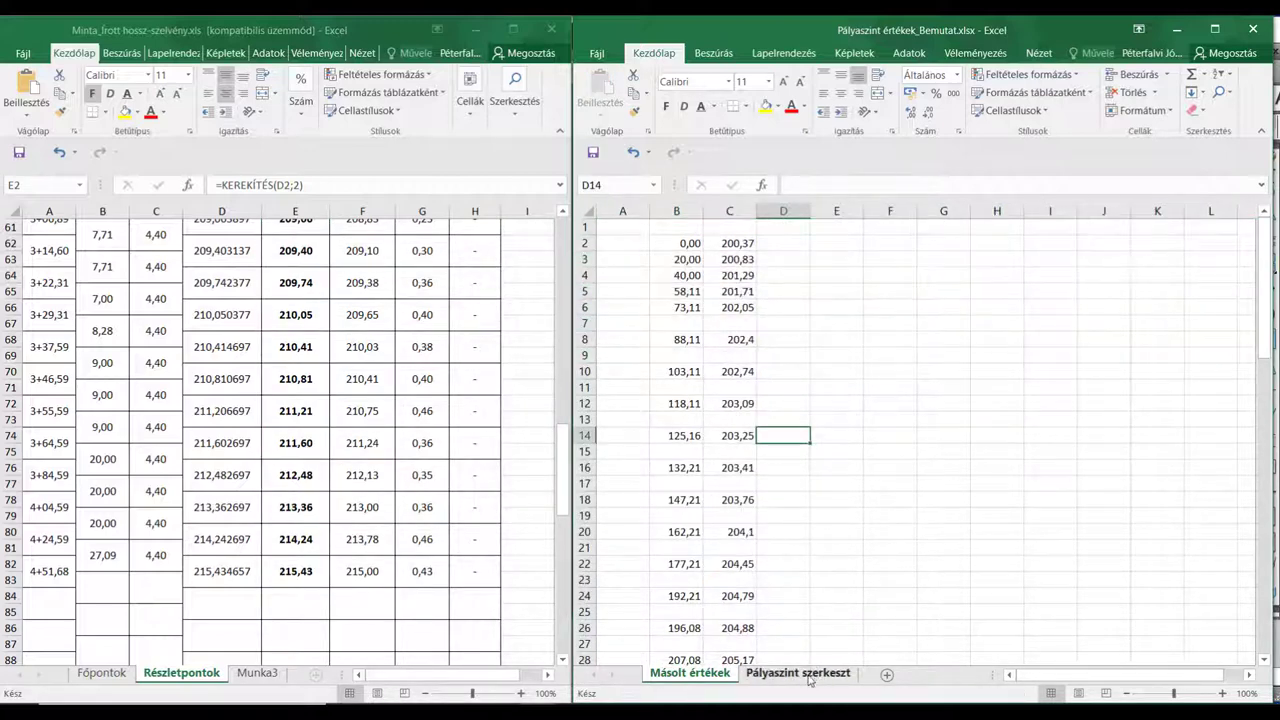
left_click(808, 675)
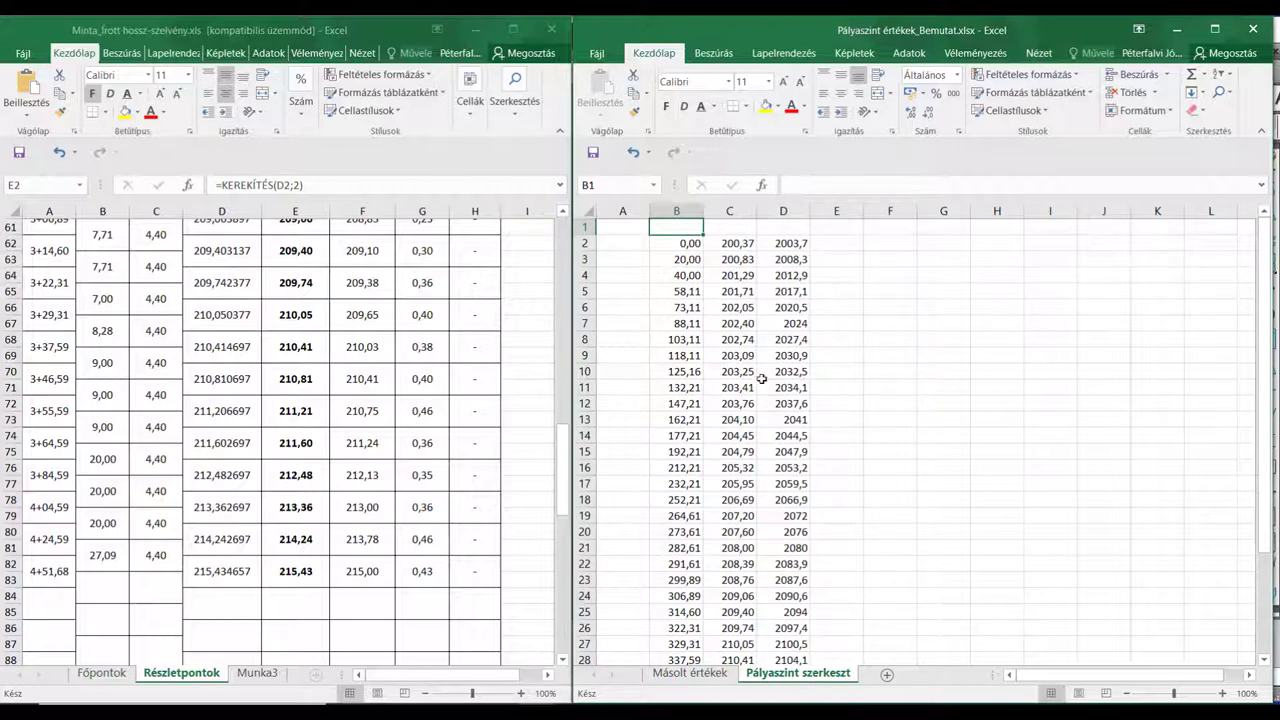
left_click(840, 341)
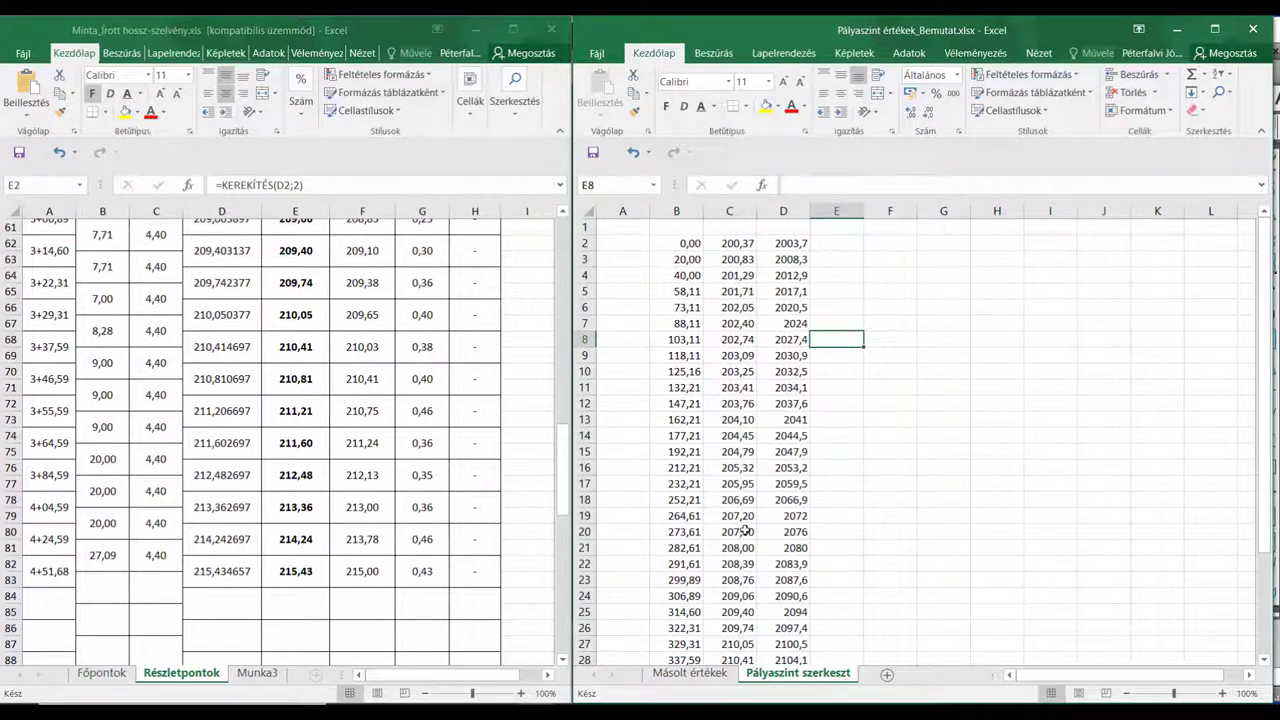
scroll(718, 380, "down", 1)
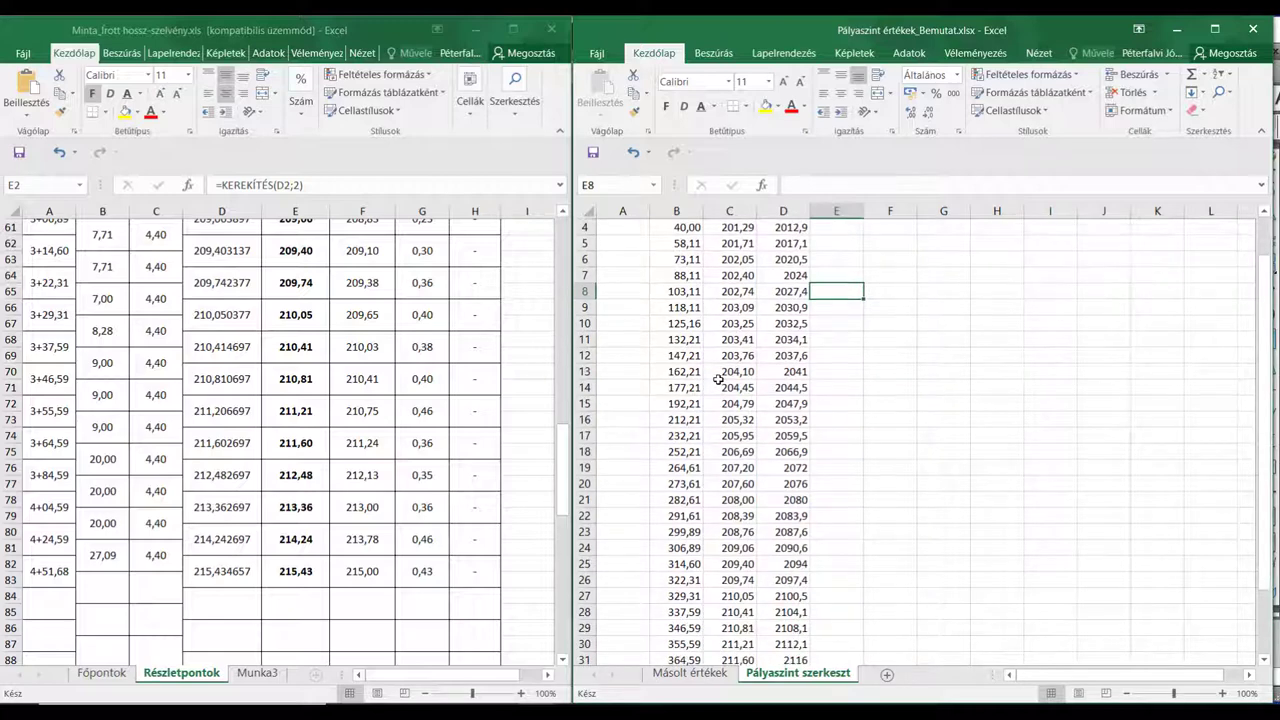
scroll(718, 380, "down", 1)
scroll(716, 424, "down", 1)
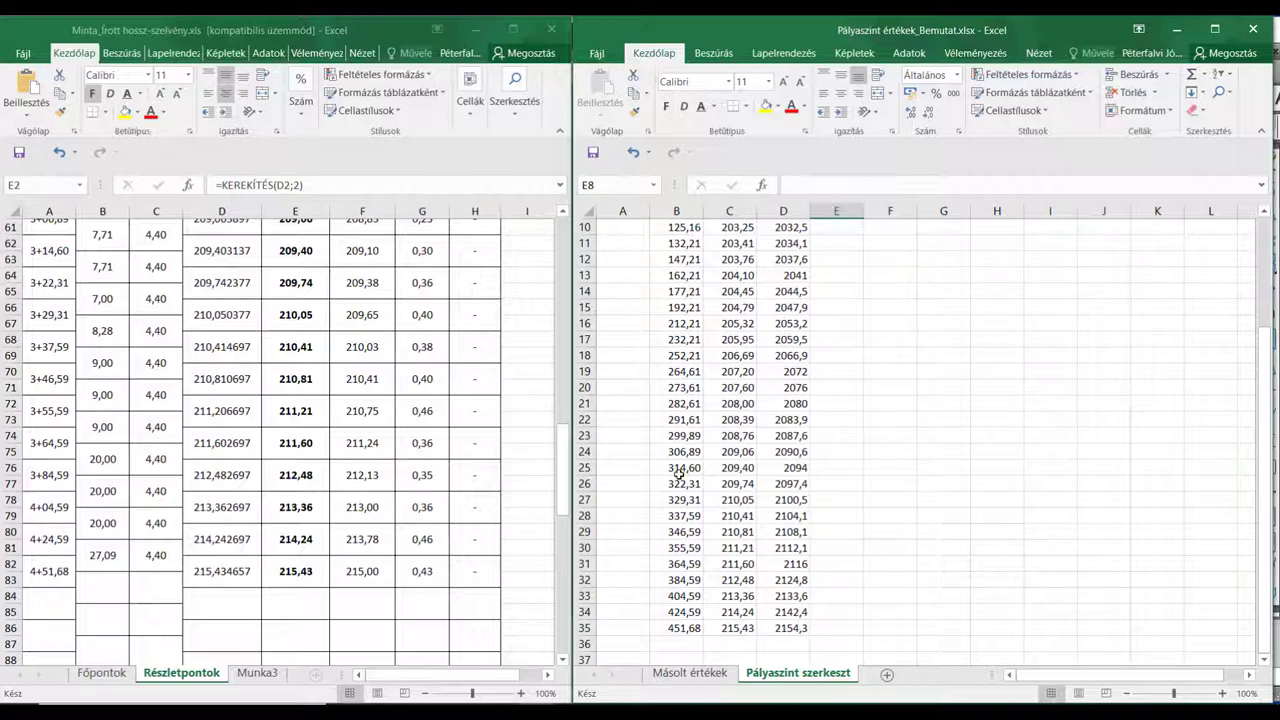
scroll(688, 443, "up", 1)
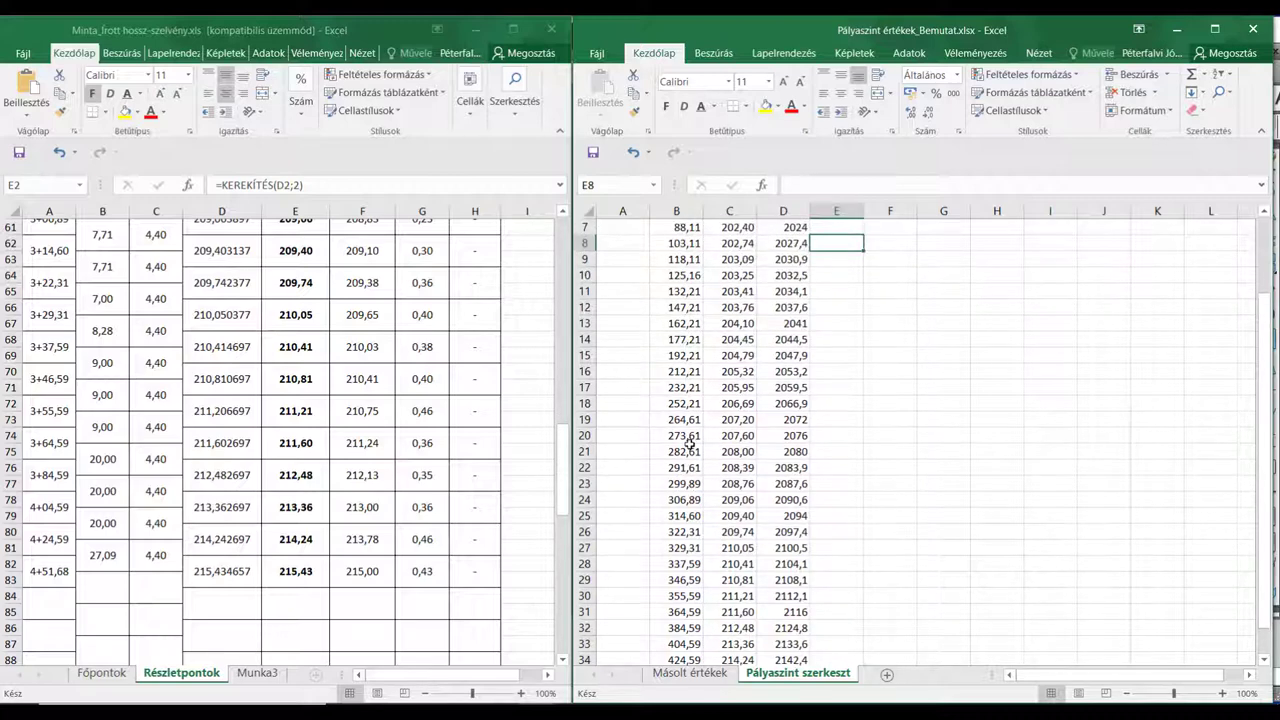
scroll(688, 443, "up", 1)
scroll(688, 443, "up", 1)
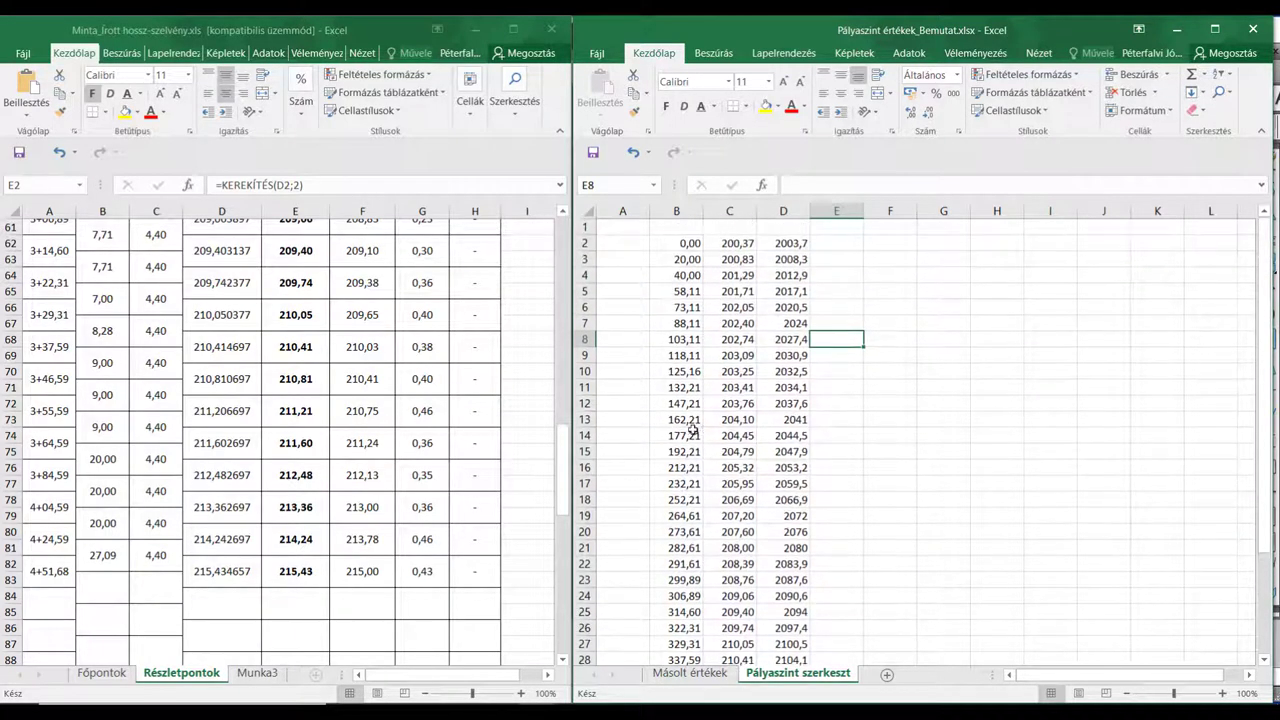
left_click(680, 228)
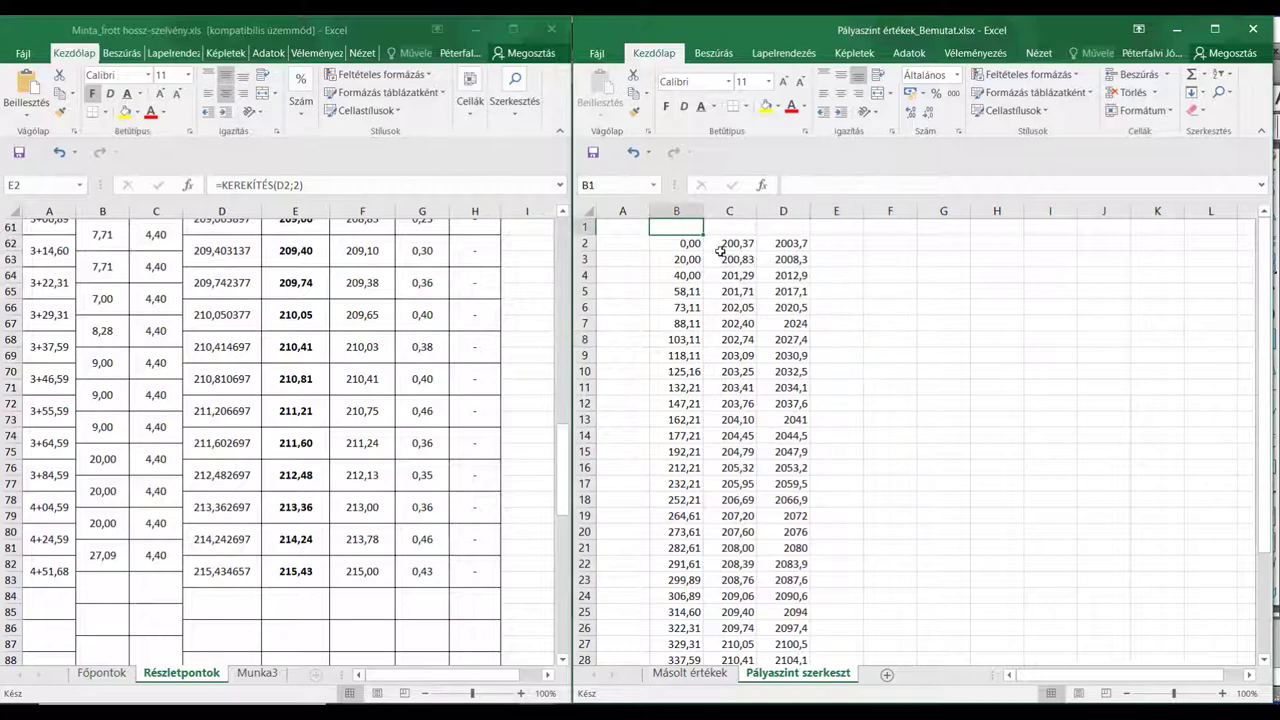
Copy Excel range B1:D35 and paste the station–level table into Pályaszintek_Bemutat.docx
mouse_move(680, 227)
left_mouse_down()
mouse_move(783, 227)
mouse_move(783, 660)
mouse_move(783, 517)
left_mouse_up()
key("ctrl+c")
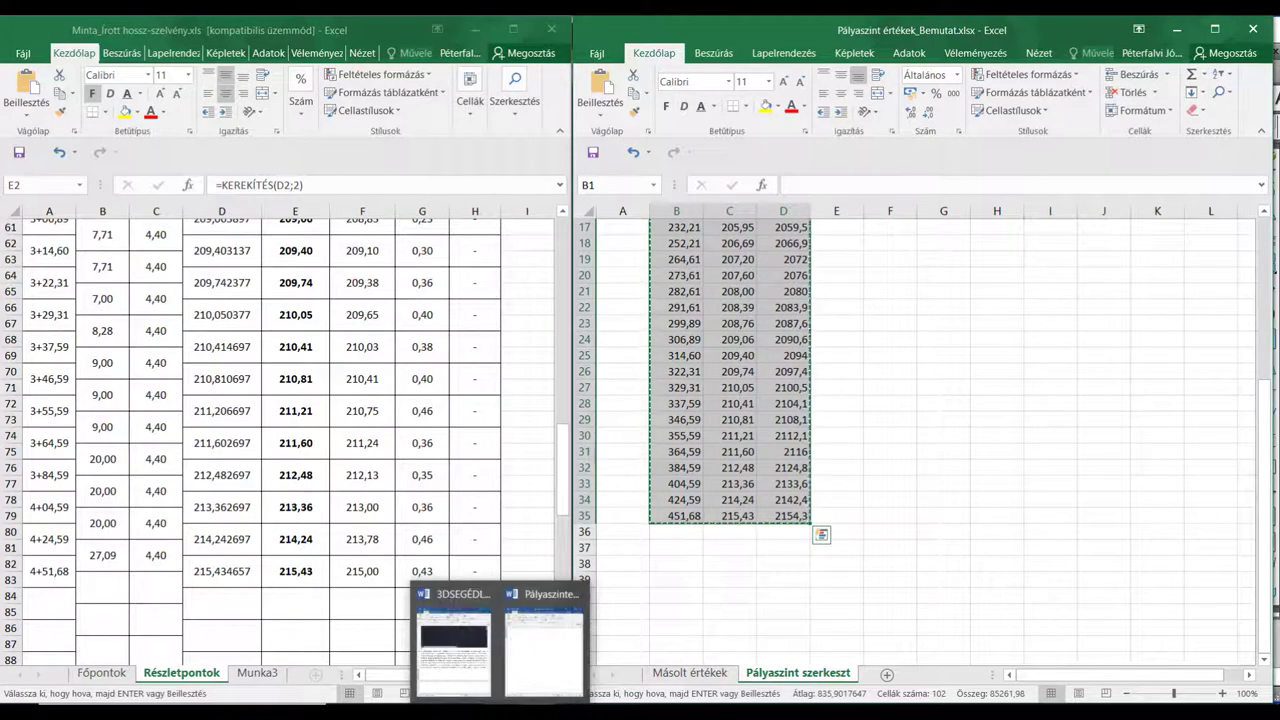
left_click(543, 645)
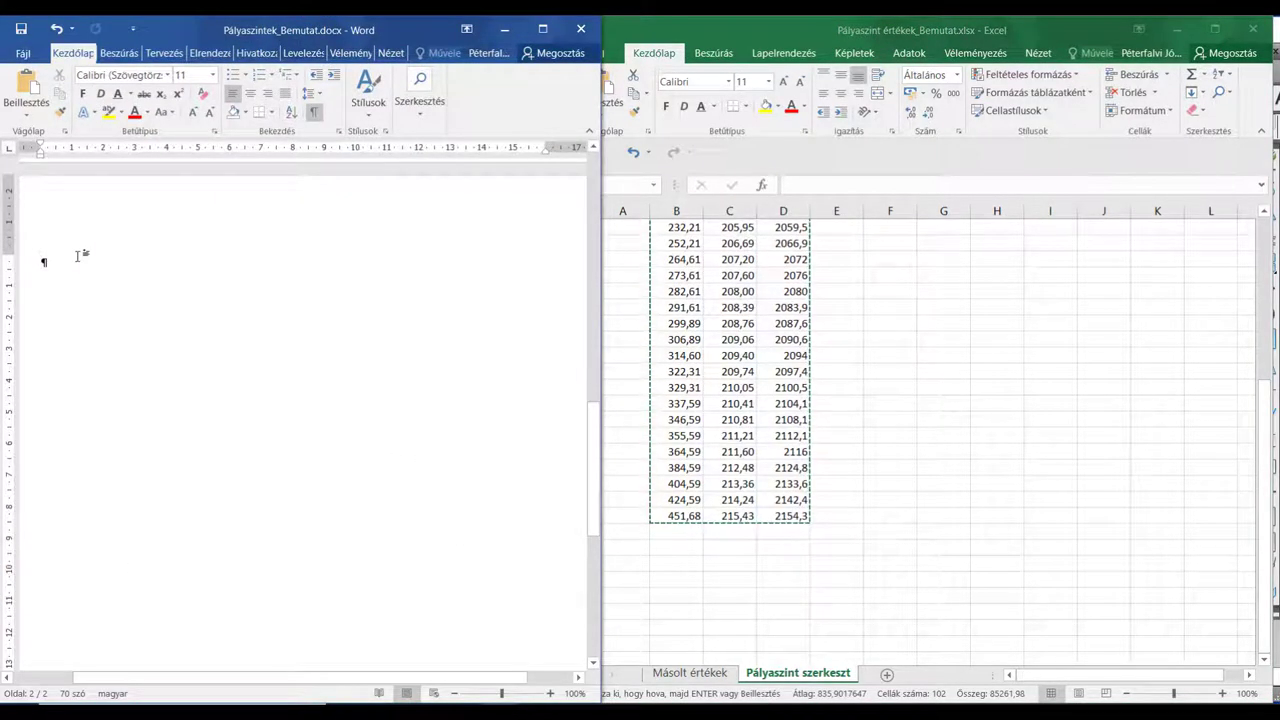
key("ctrl+v")
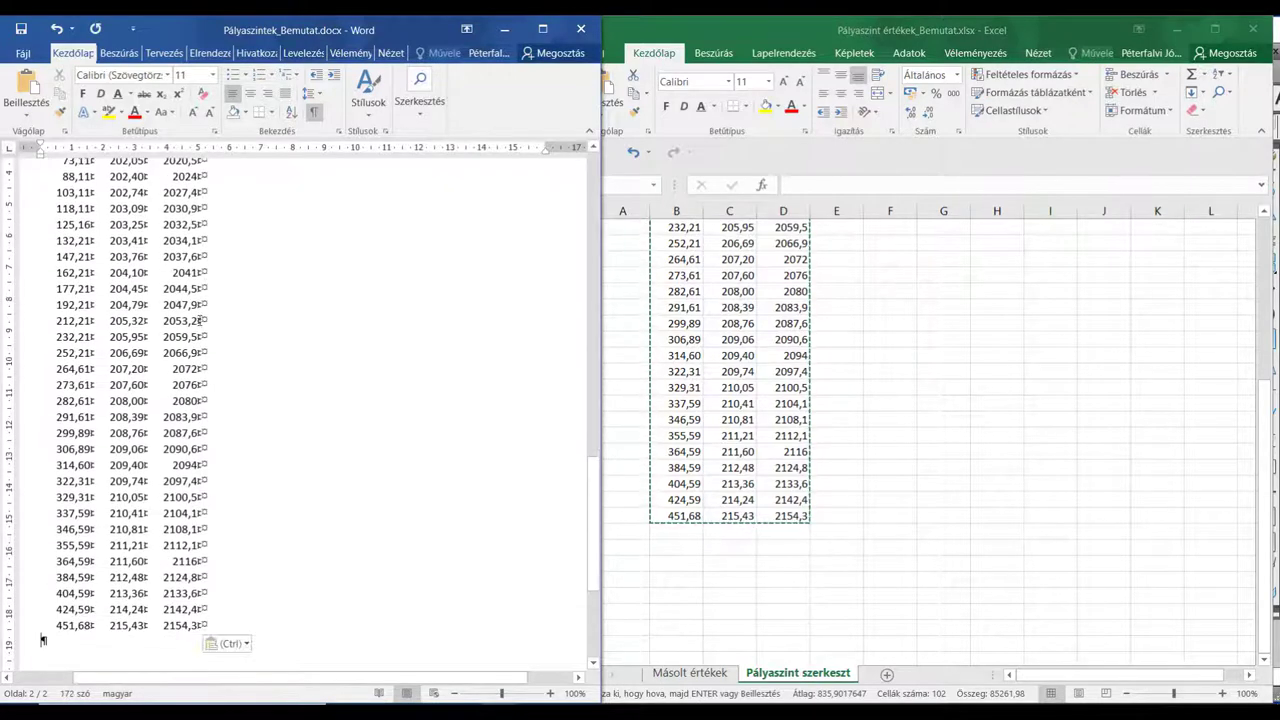
scroll(146, 400, "up", 3)
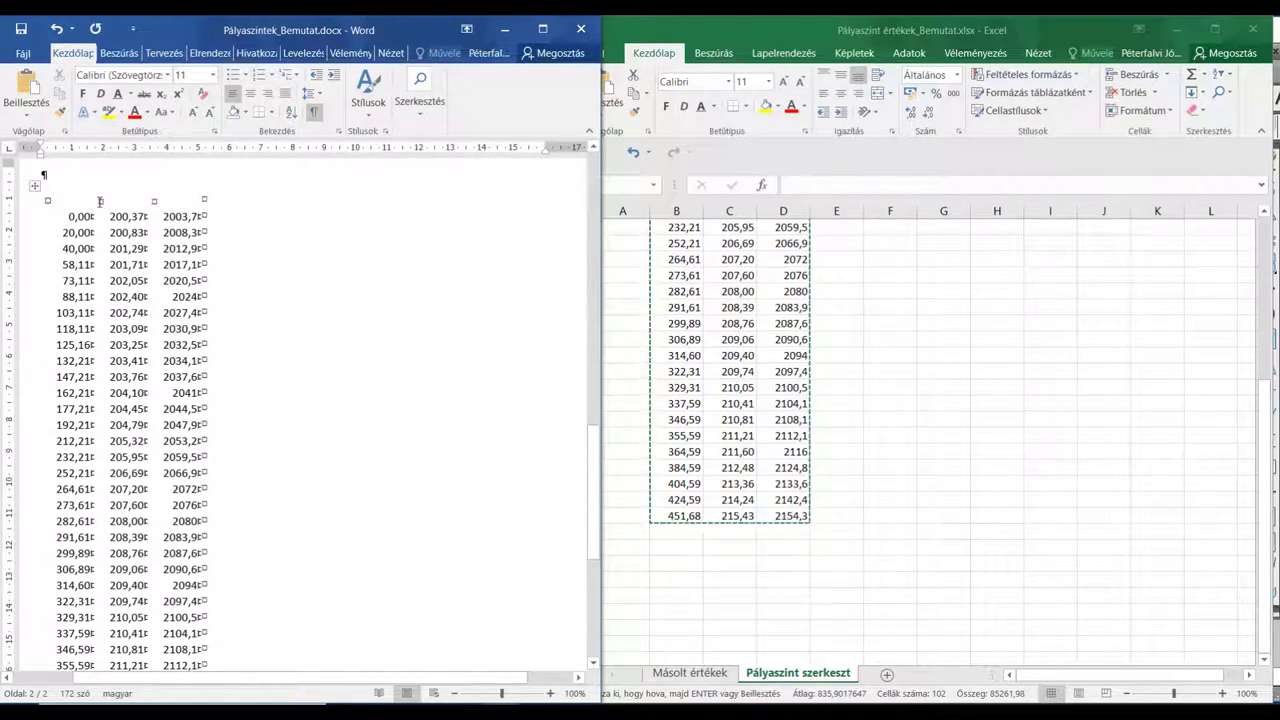
left_click(240, 216)
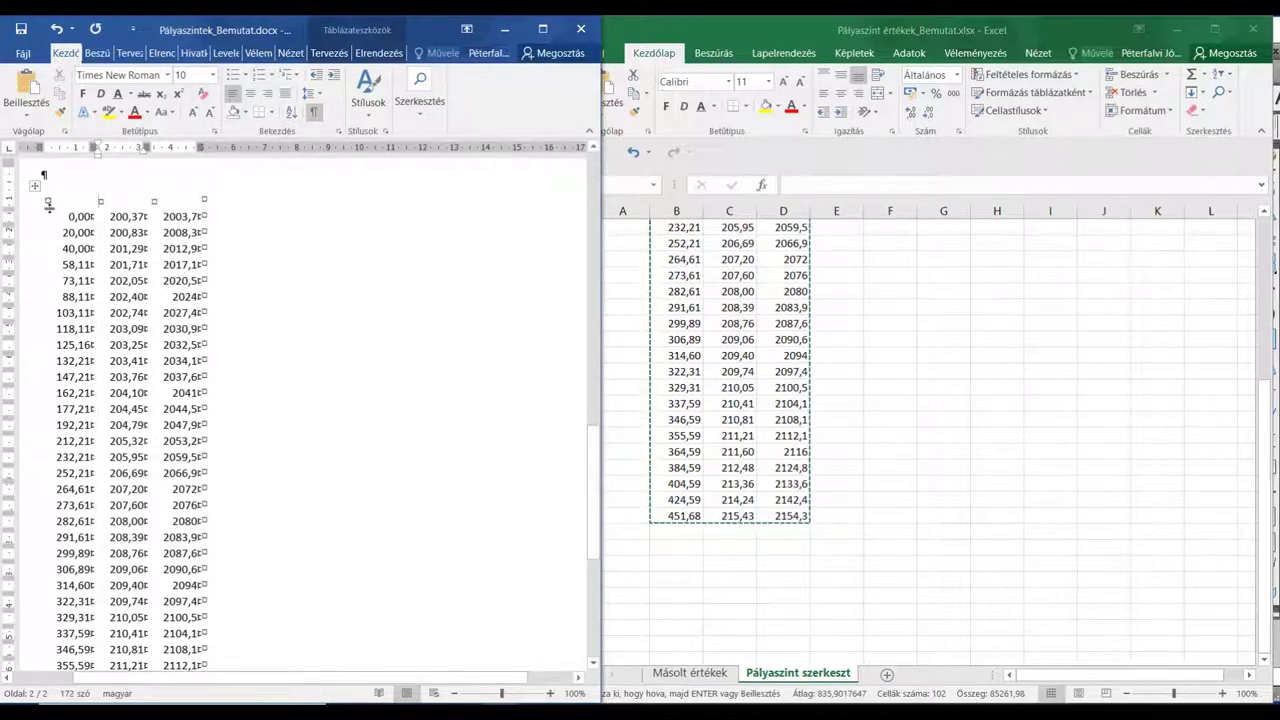
Label the table's first column 'Szelvény' and the ten-fold level column 'Z'
left_click(52, 204)
type("Szelvény")
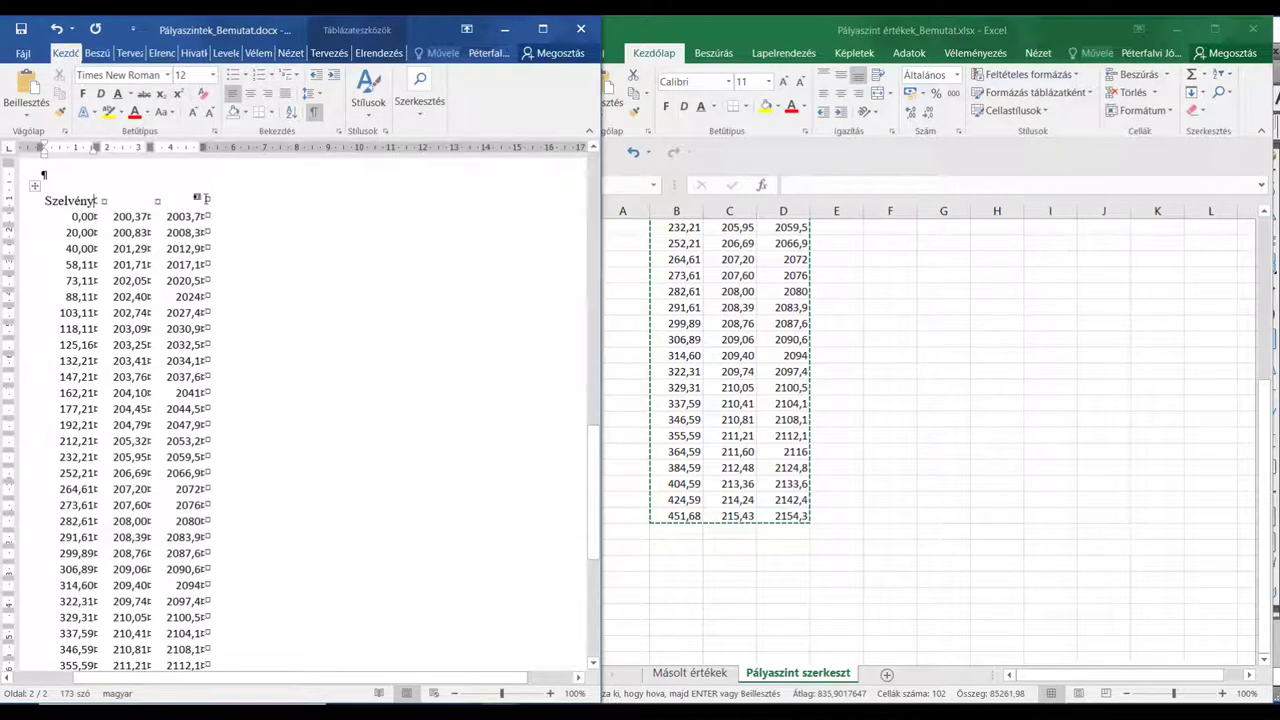
left_click(204, 200)
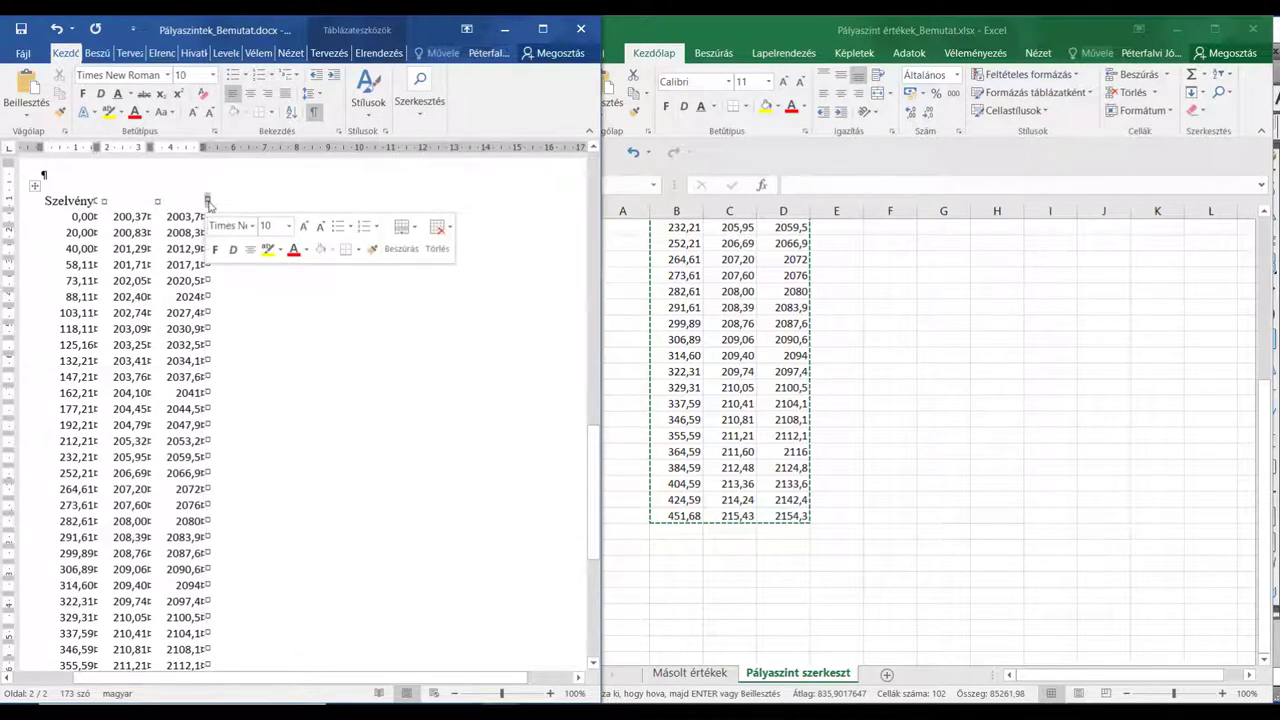
key("ctrl+Home")
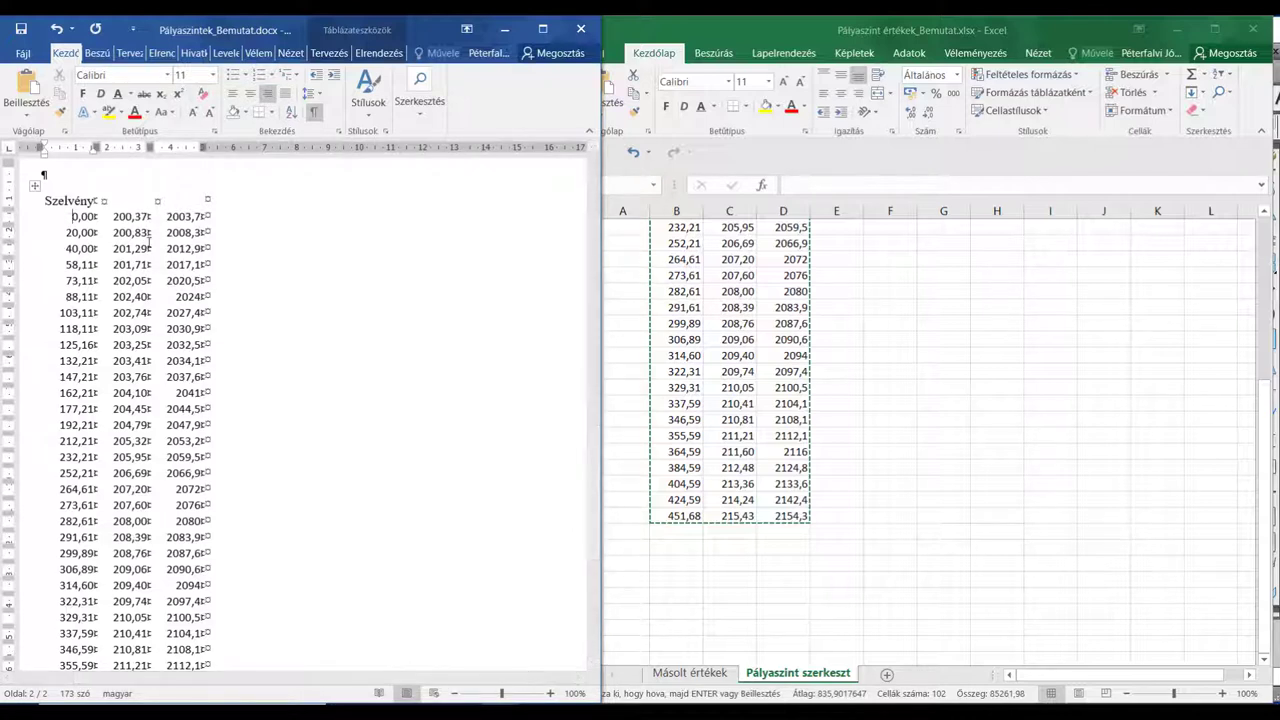
left_click(157, 203)
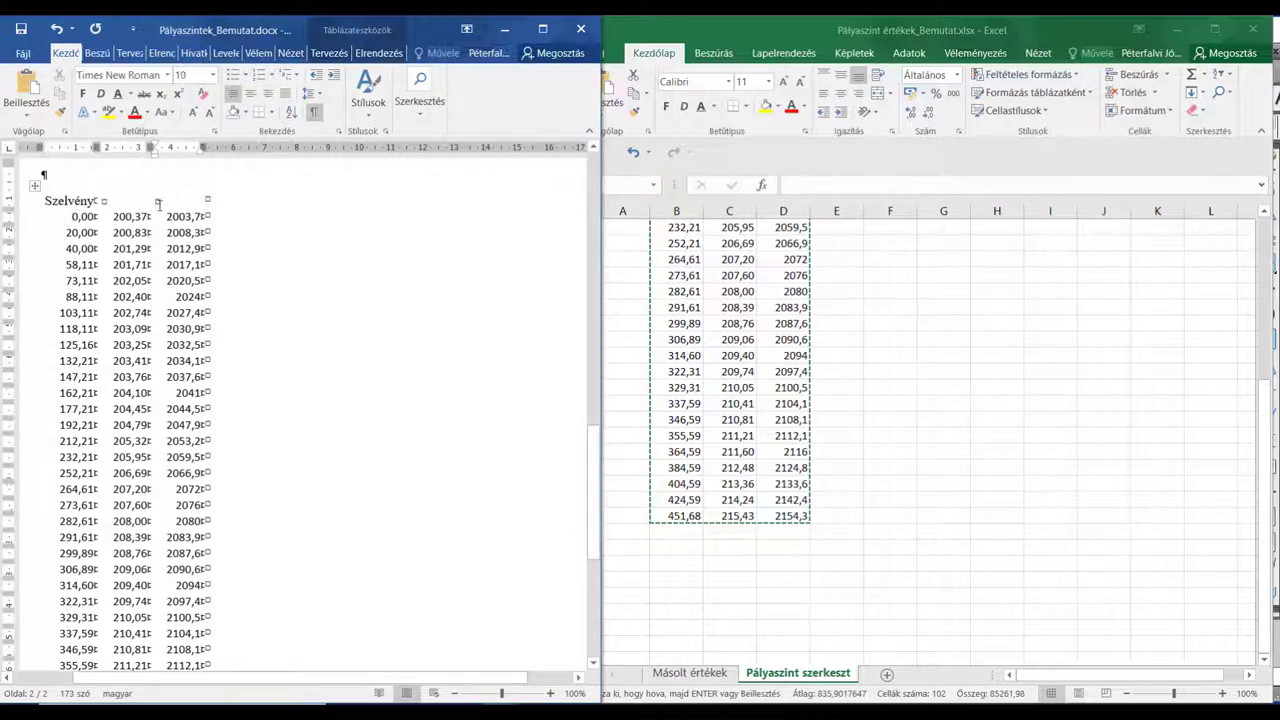
type("Z")
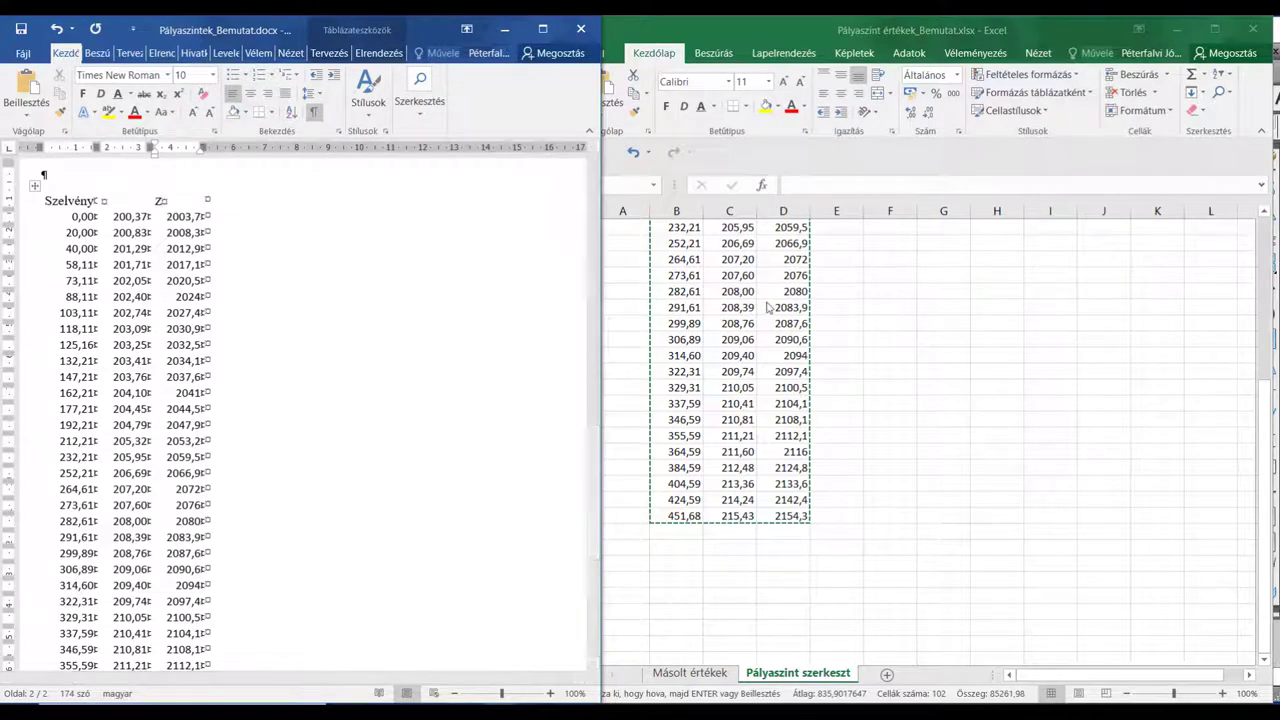
left_click(900, 30)
scroll(877, 337, "up", 3)
Cancel Excel's pending copy and check the =C2*10 formula behind D2
scroll(819, 351, "up", 2)
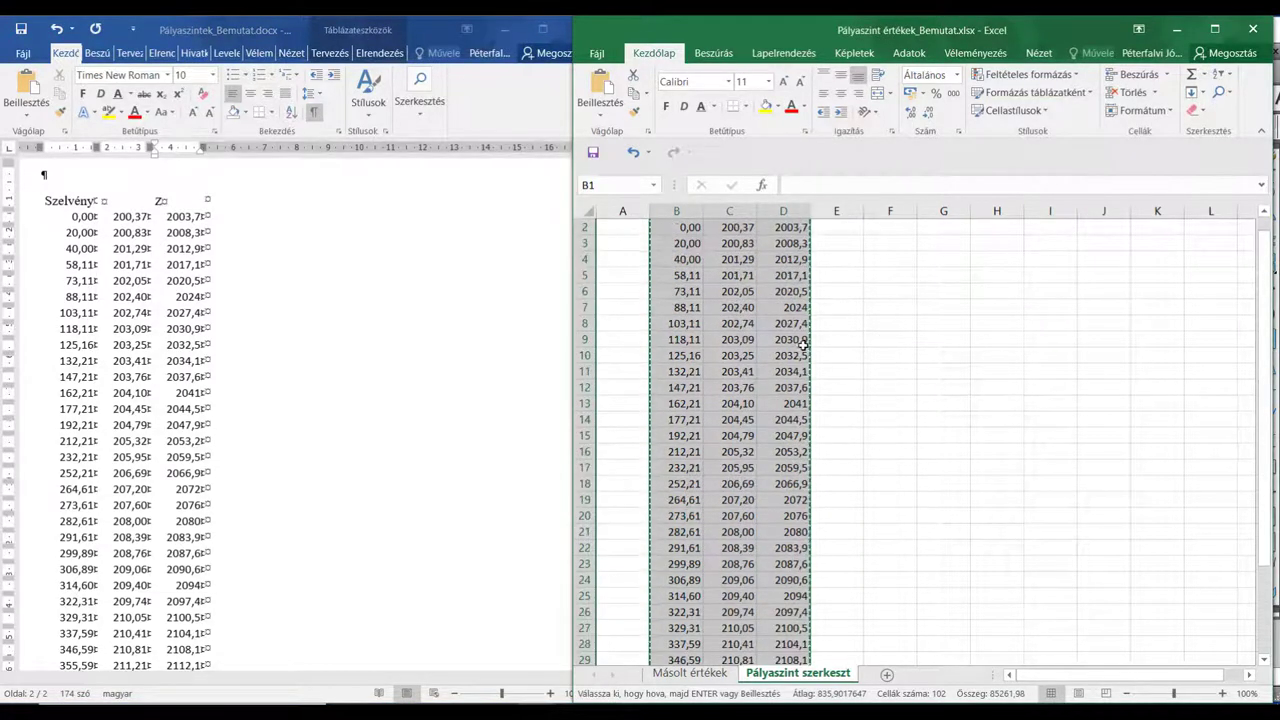
scroll(800, 330, "up", 1)
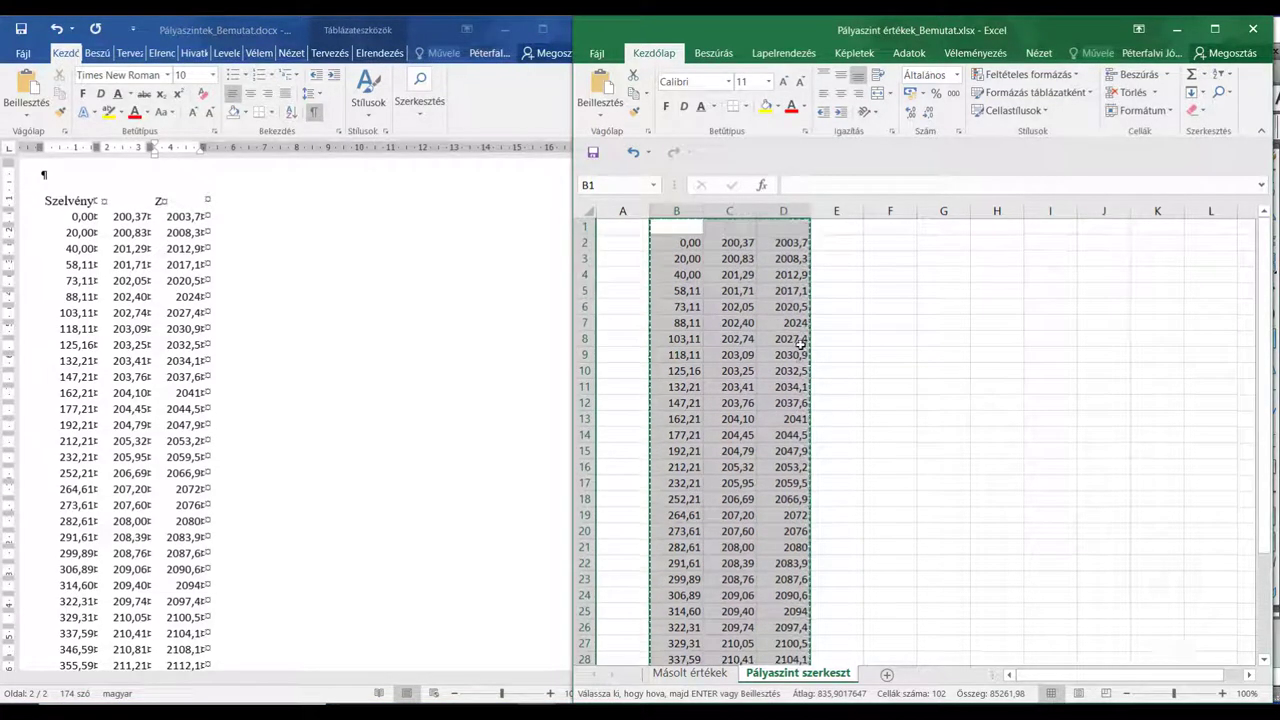
left_click(737, 228)
key("Escape")
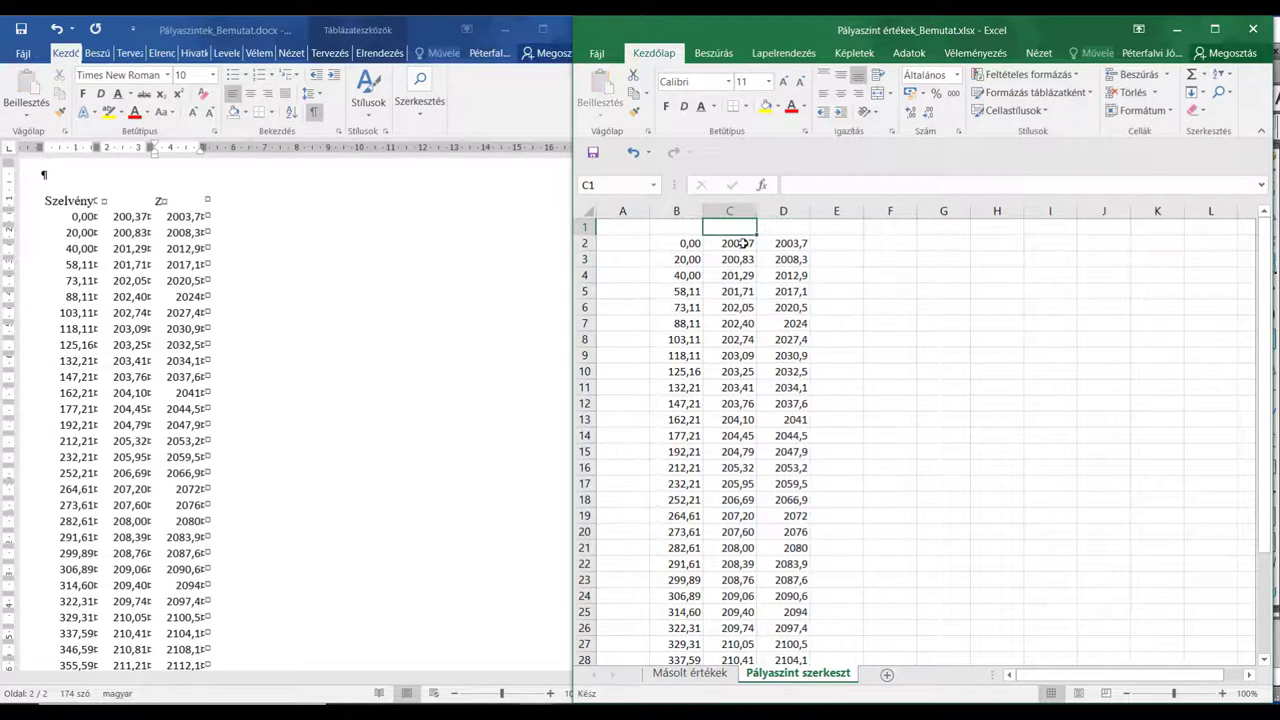
left_click(739, 243)
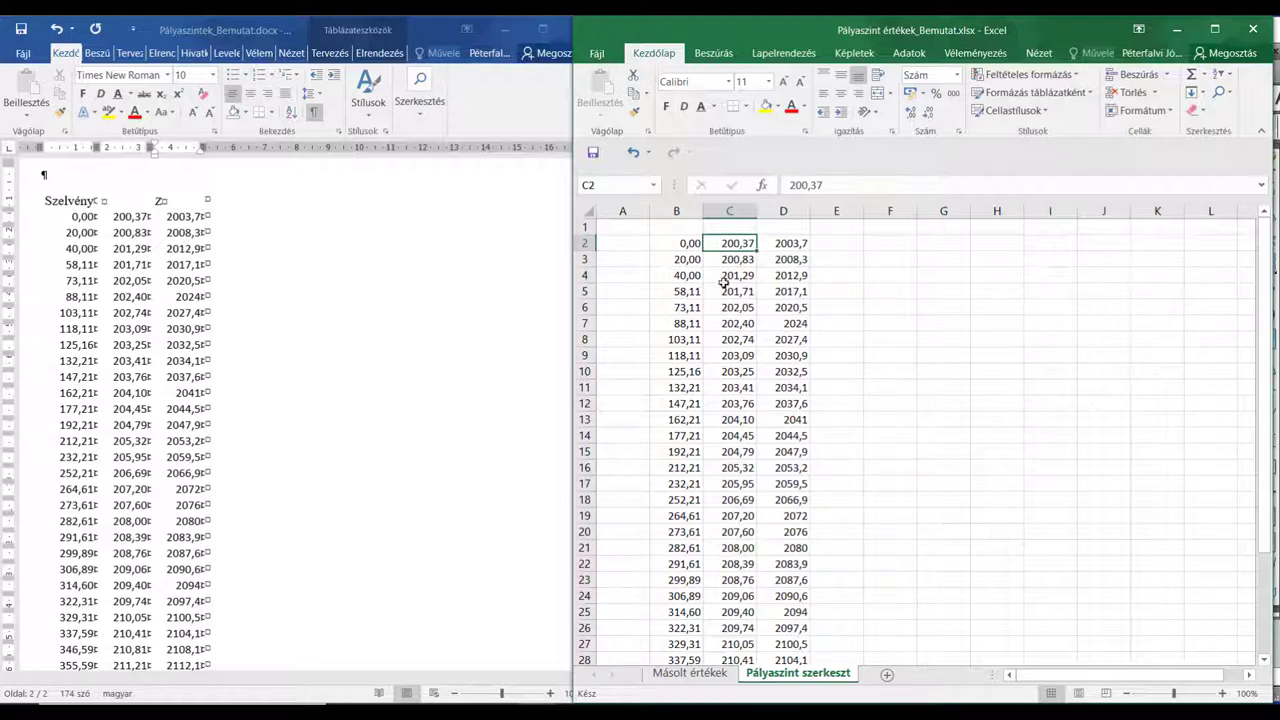
left_click(786, 244)
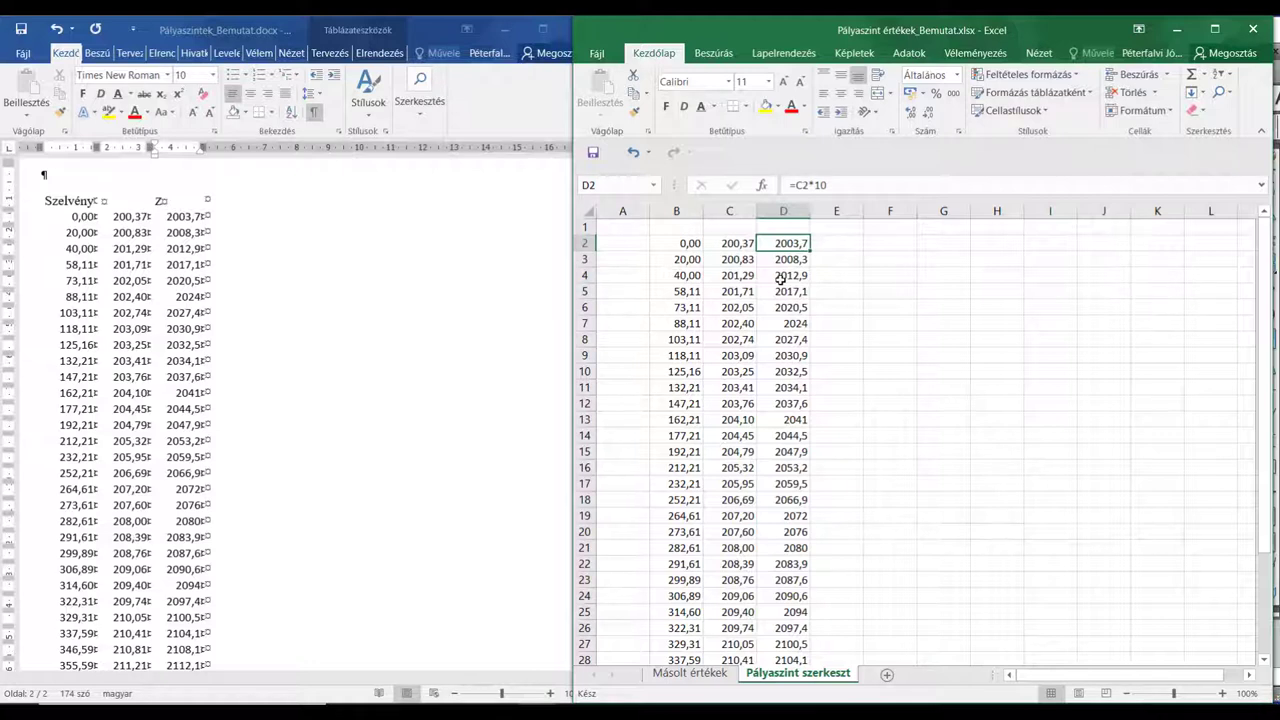
left_click(742, 245)
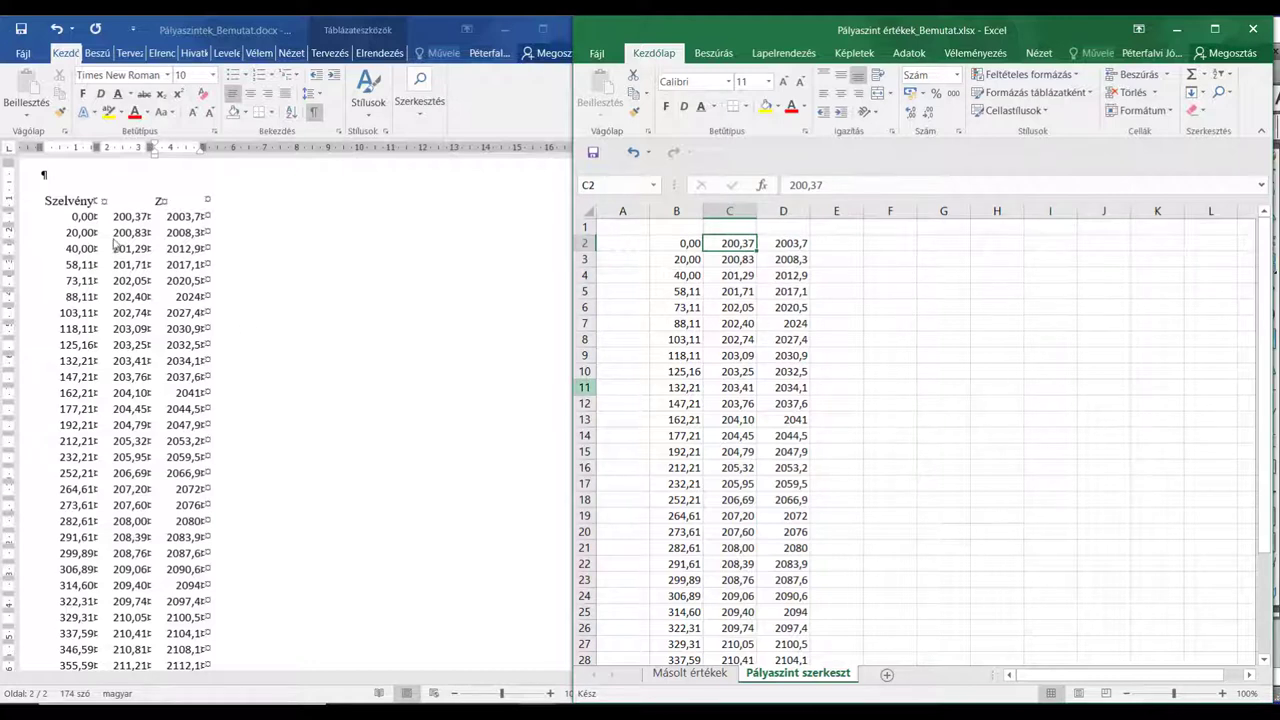
left_click(156, 218)
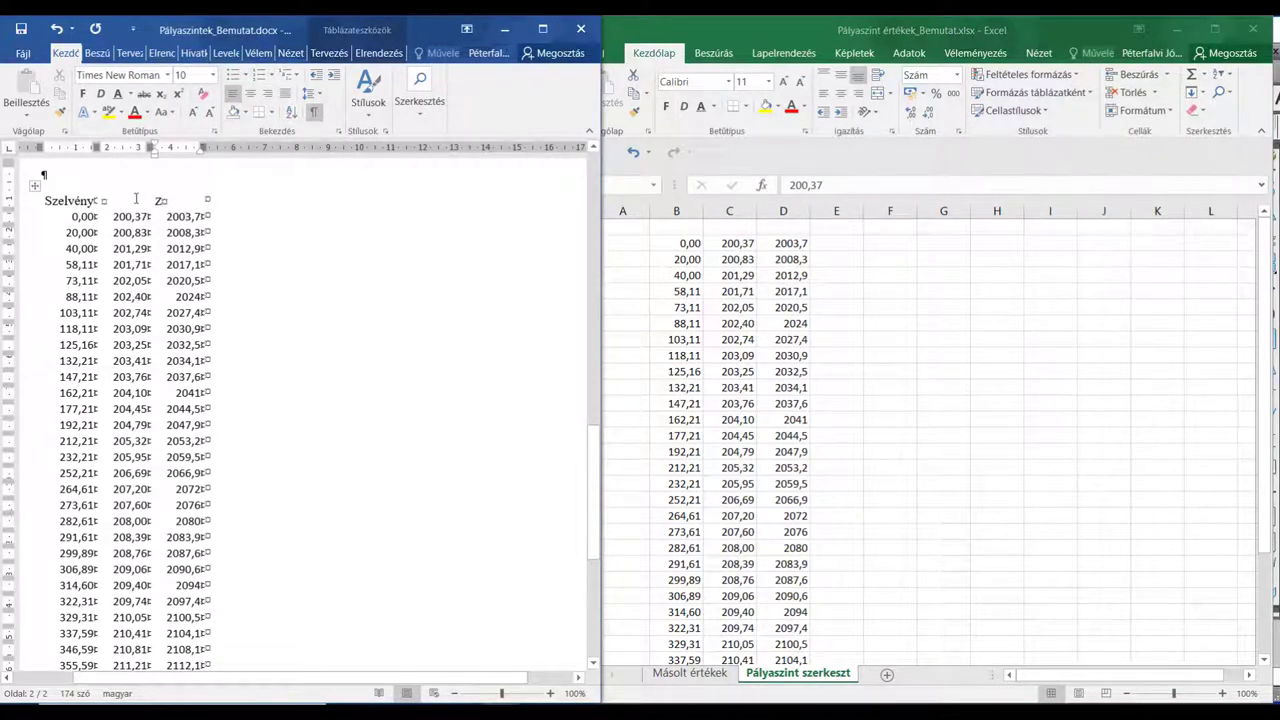
Delete the middle level column, leaving only the Szelvény and Z columns
mouse_move(133, 196)
left_click(132, 204)
left_click(130, 190)
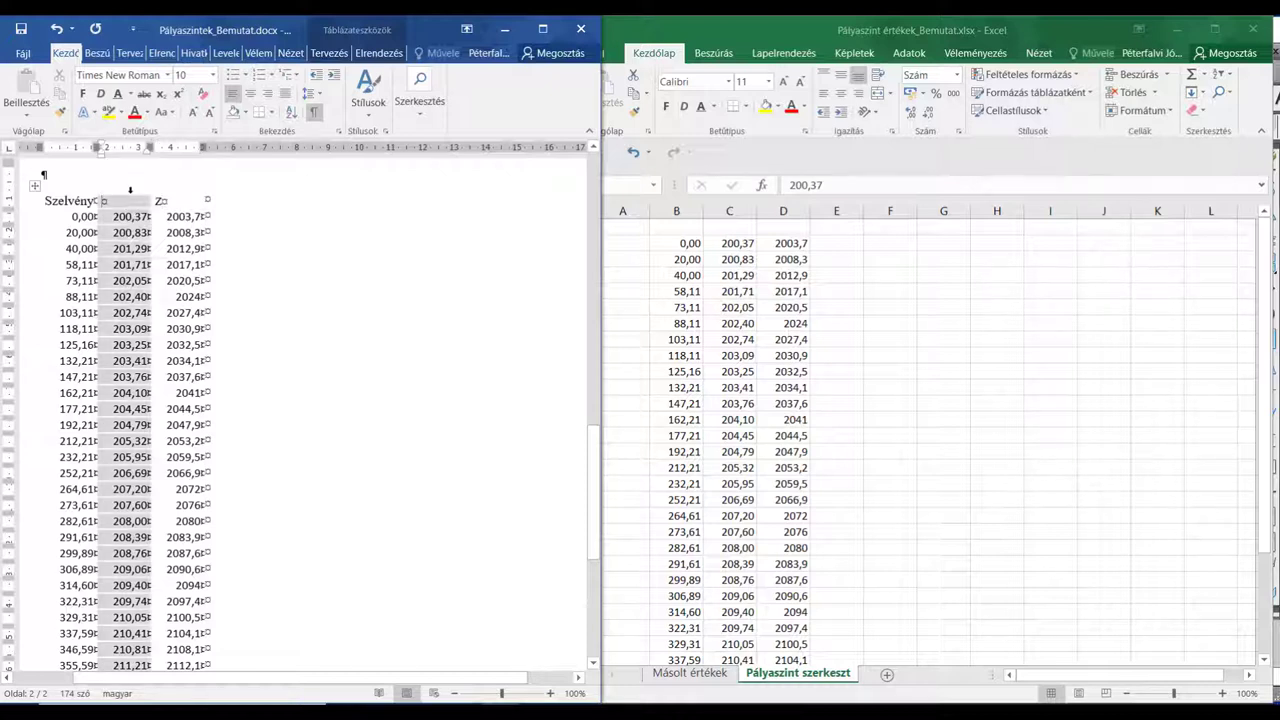
right_click(130, 204)
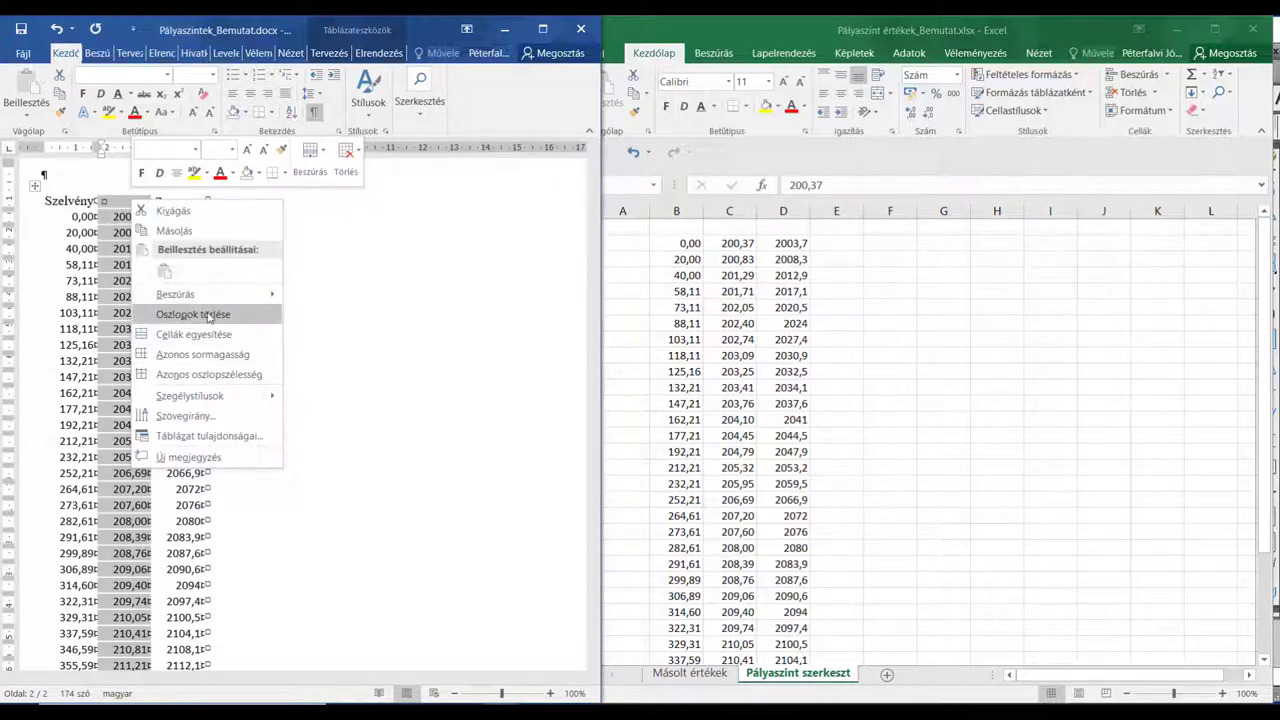
left_click(208, 316)
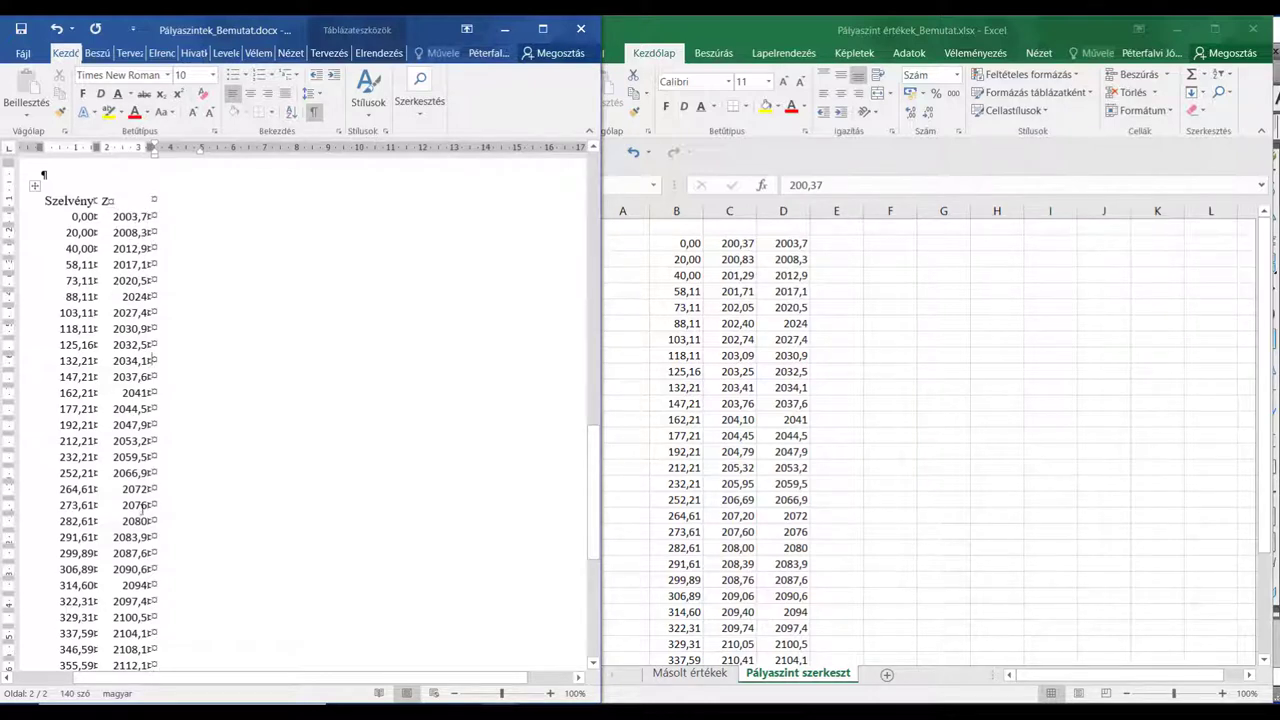
Replace all 61 commas with points using Szerkesztés > Csere, Az összes cseréje
left_click(421, 115)
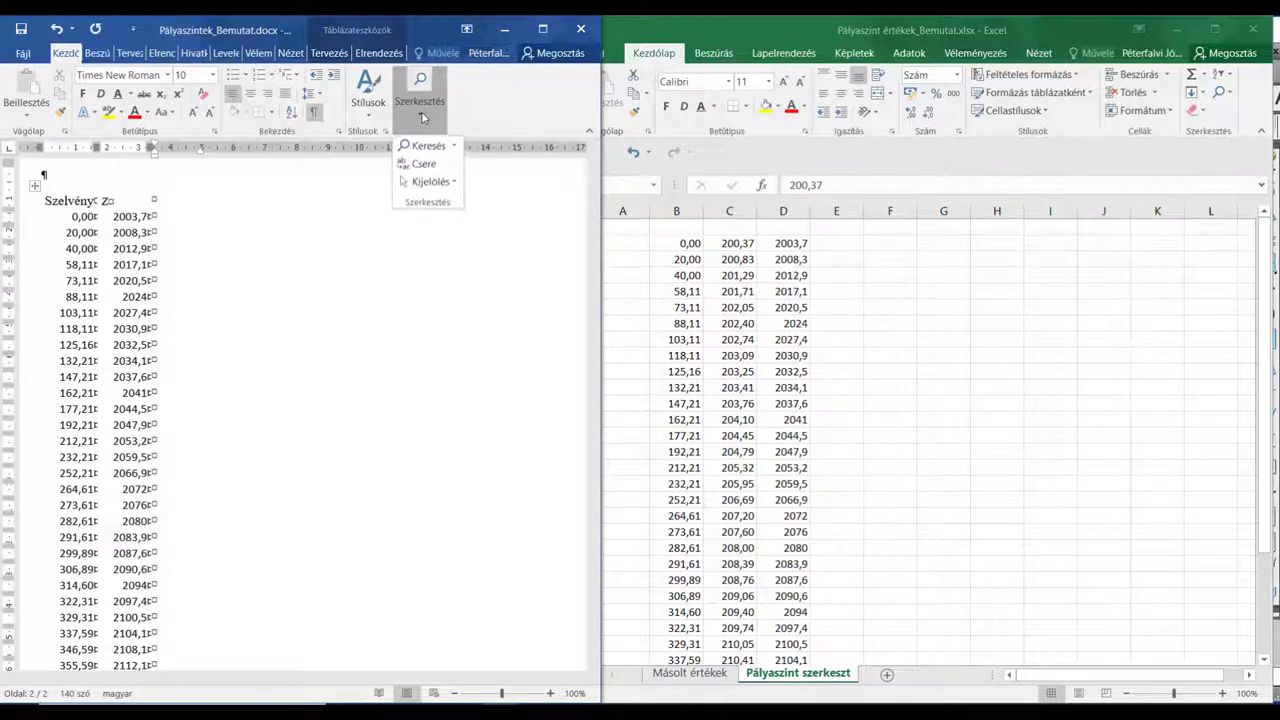
left_click(423, 163)
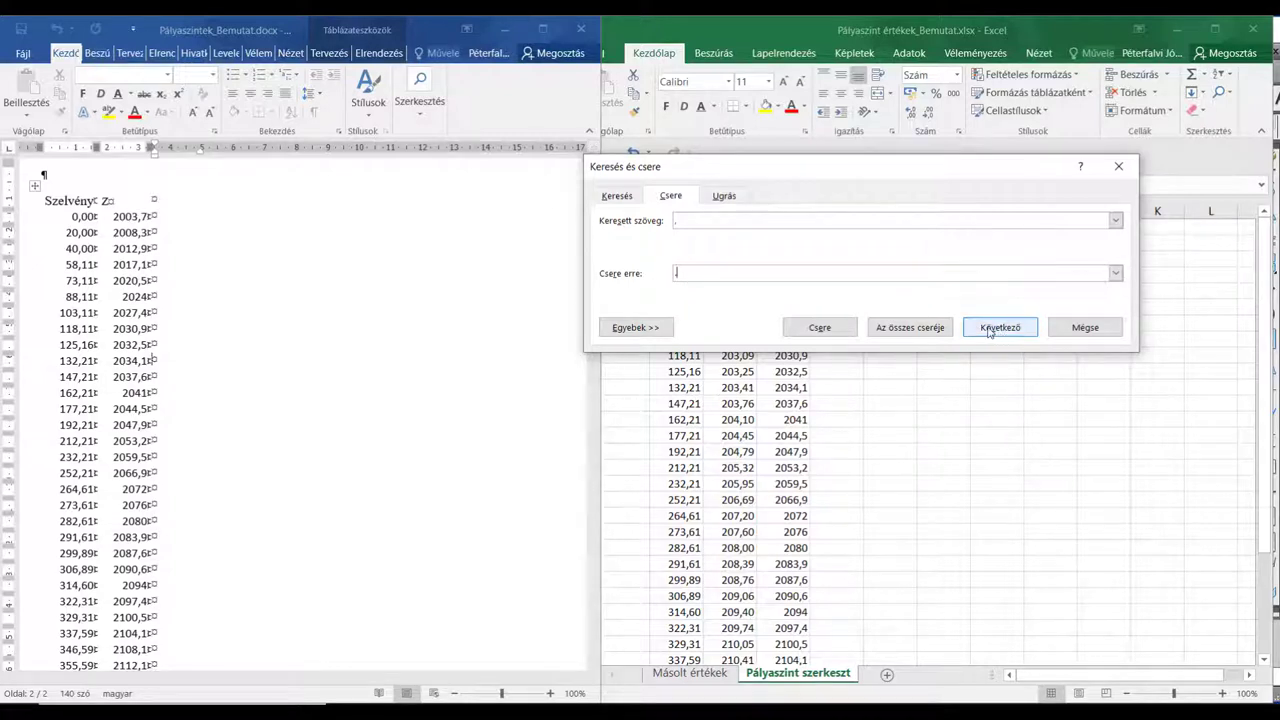
left_click(910, 327)
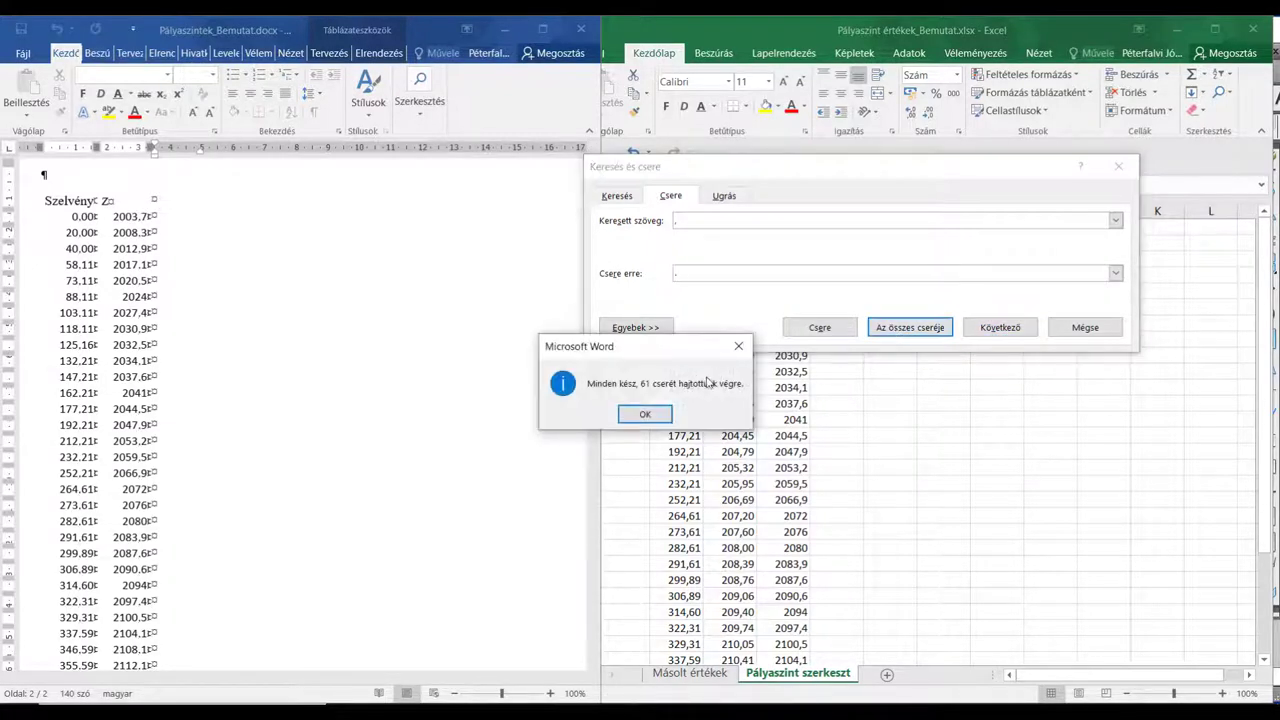
left_click(644, 415)
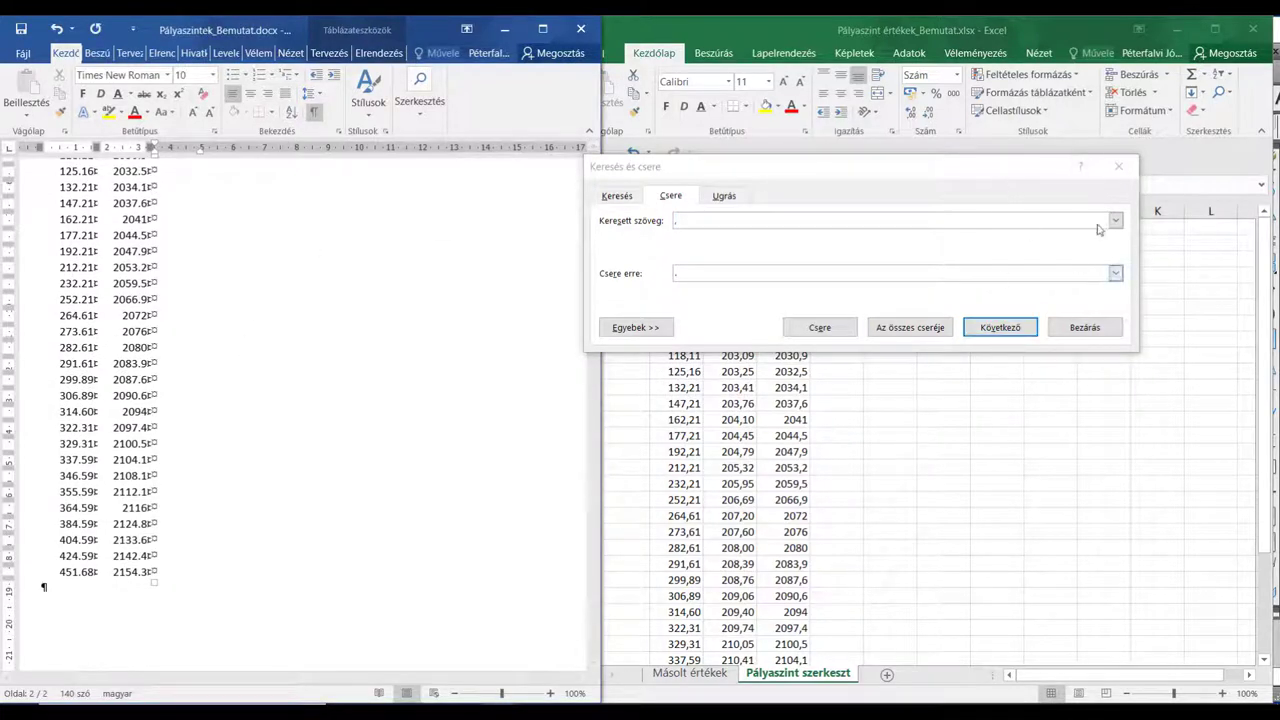
left_click(1085, 327)
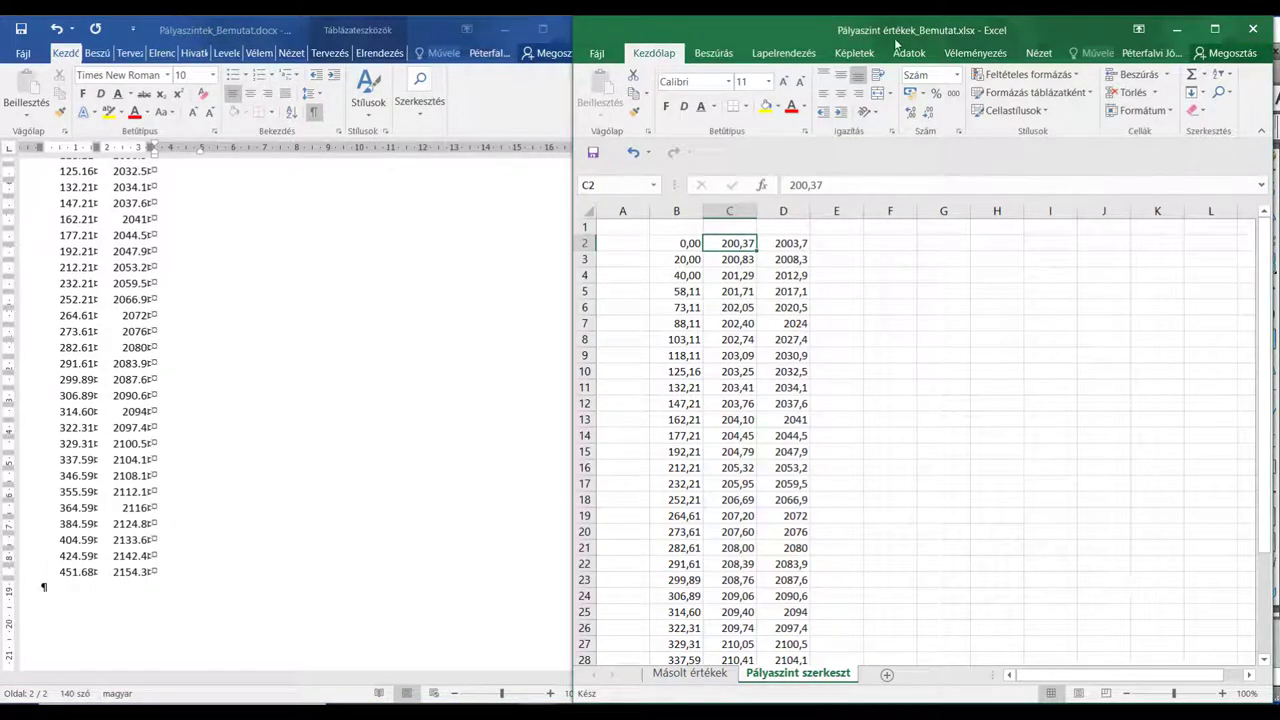
Close Excel without saving and bring the Word table's Szelvény and Z header into view
left_click(1256, 32)
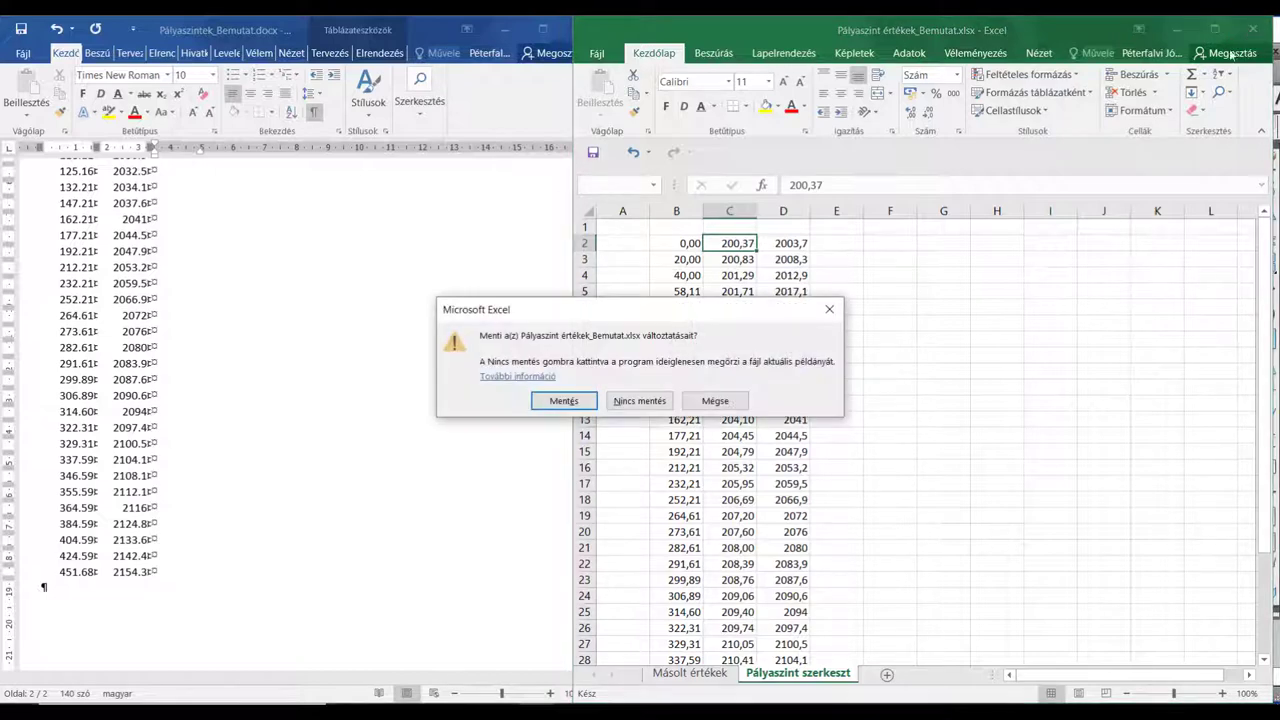
left_click(640, 401)
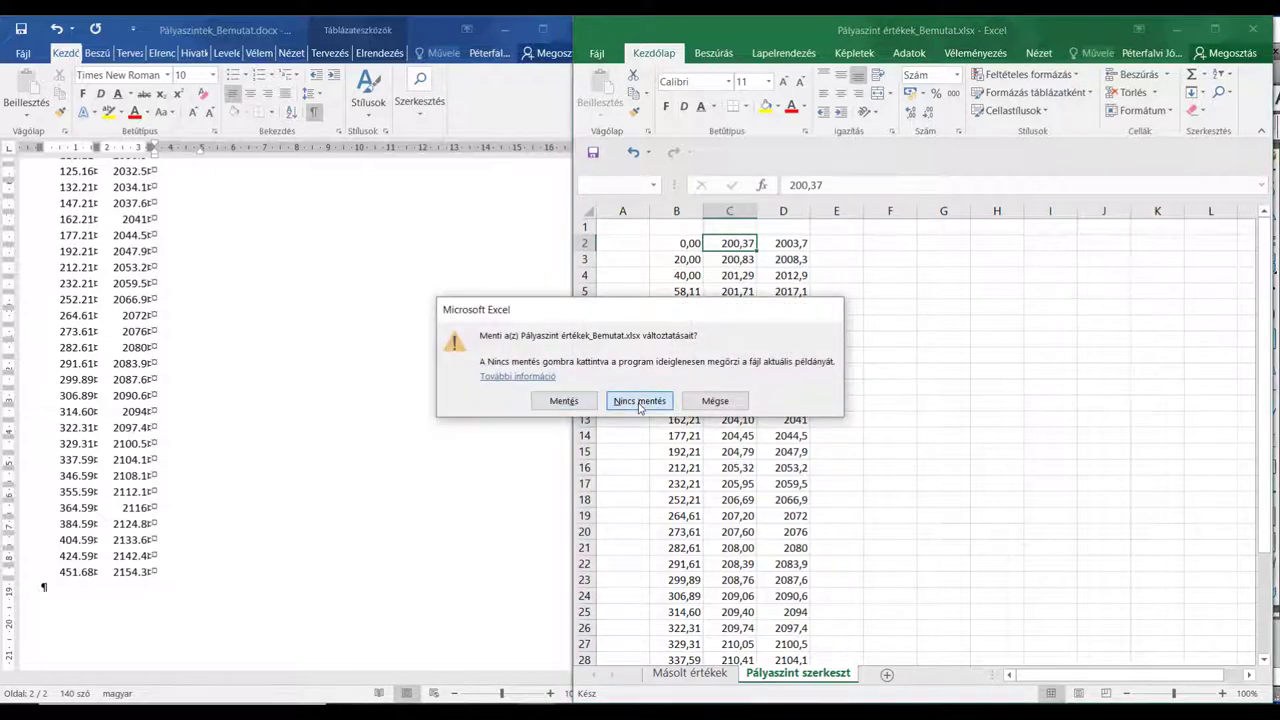
left_click(551, 33)
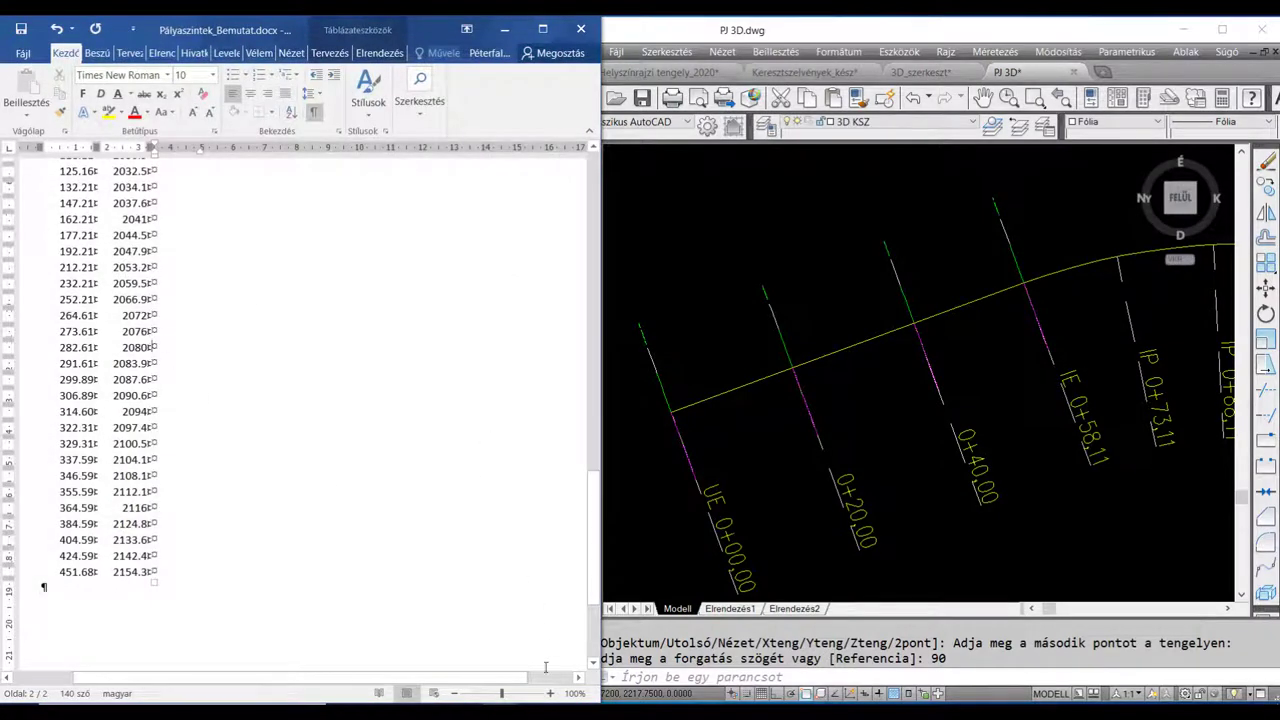
left_click(131, 396)
scroll(120, 284, "up", 3)
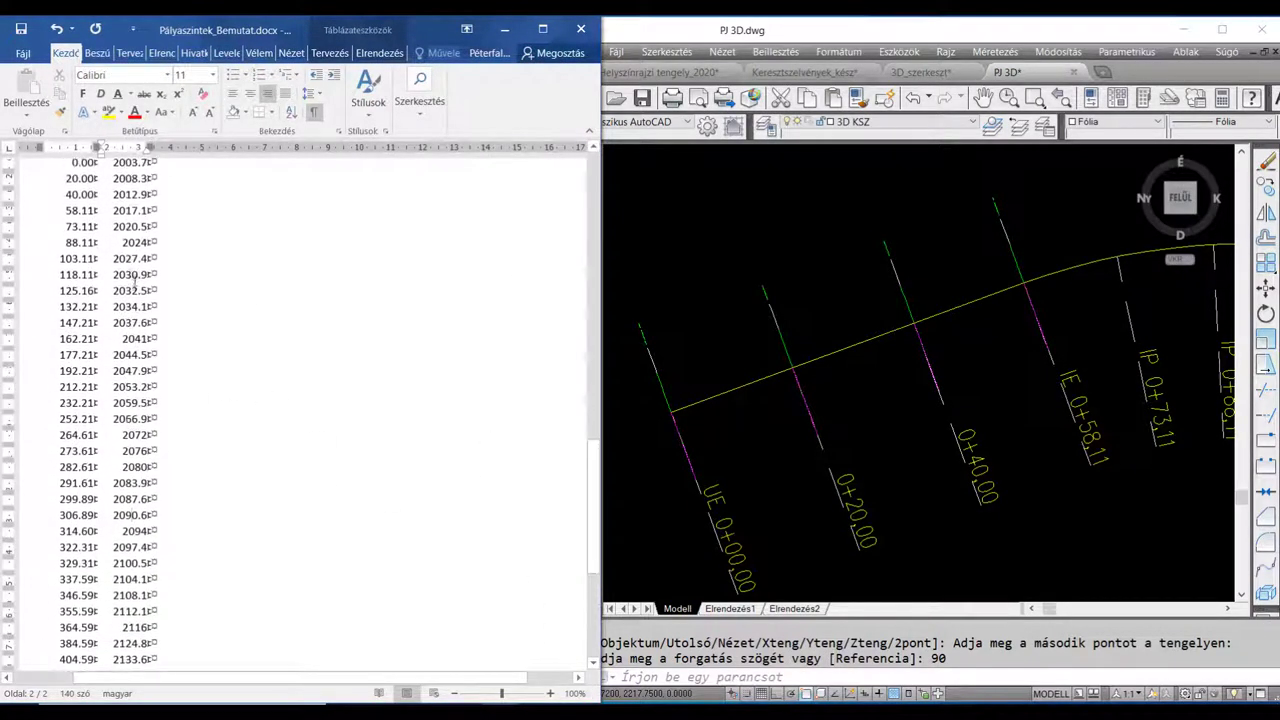
scroll(110, 285, "up", 2)
scroll(105, 285, "down", 1)
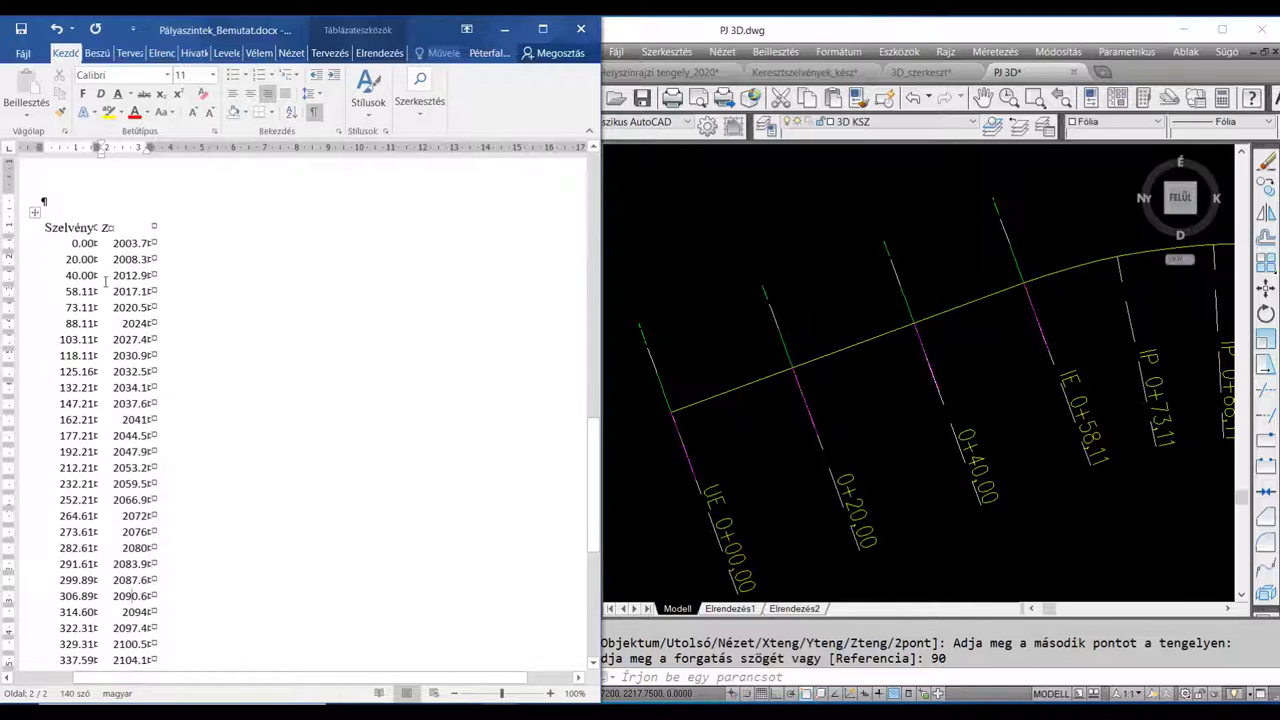
scroll(107, 240, "down", 1)
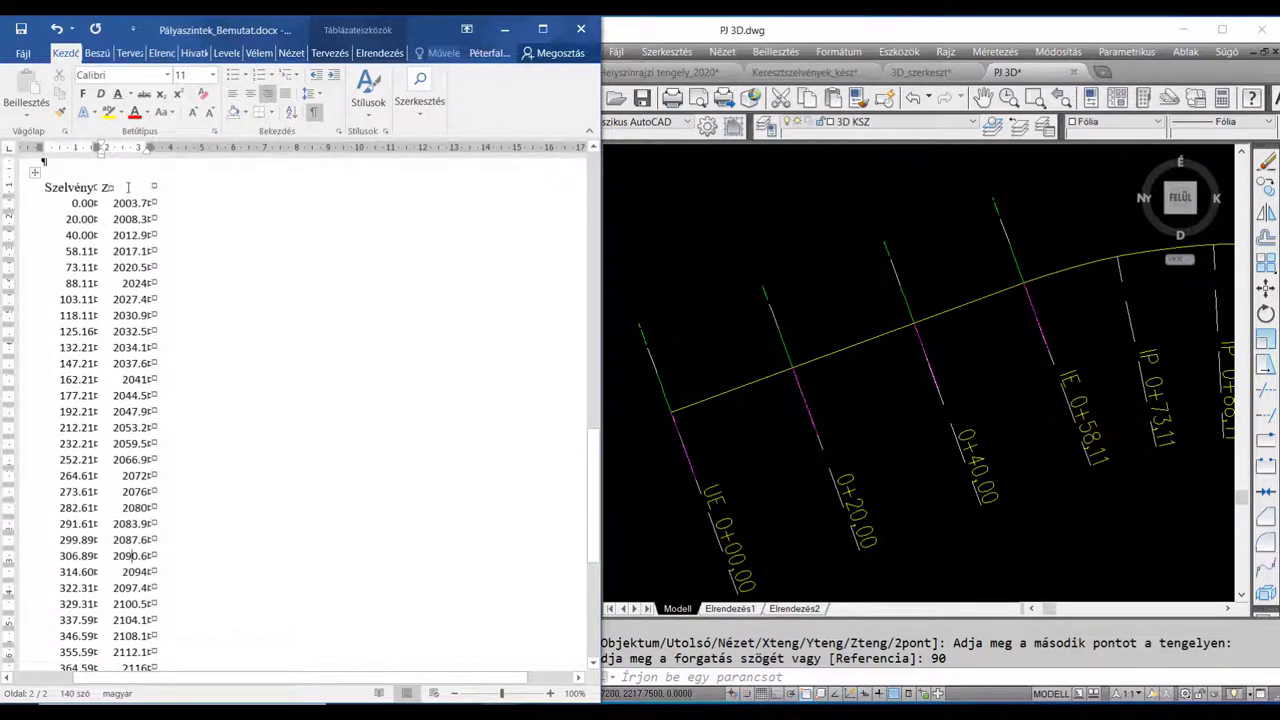
left_click(149, 187)
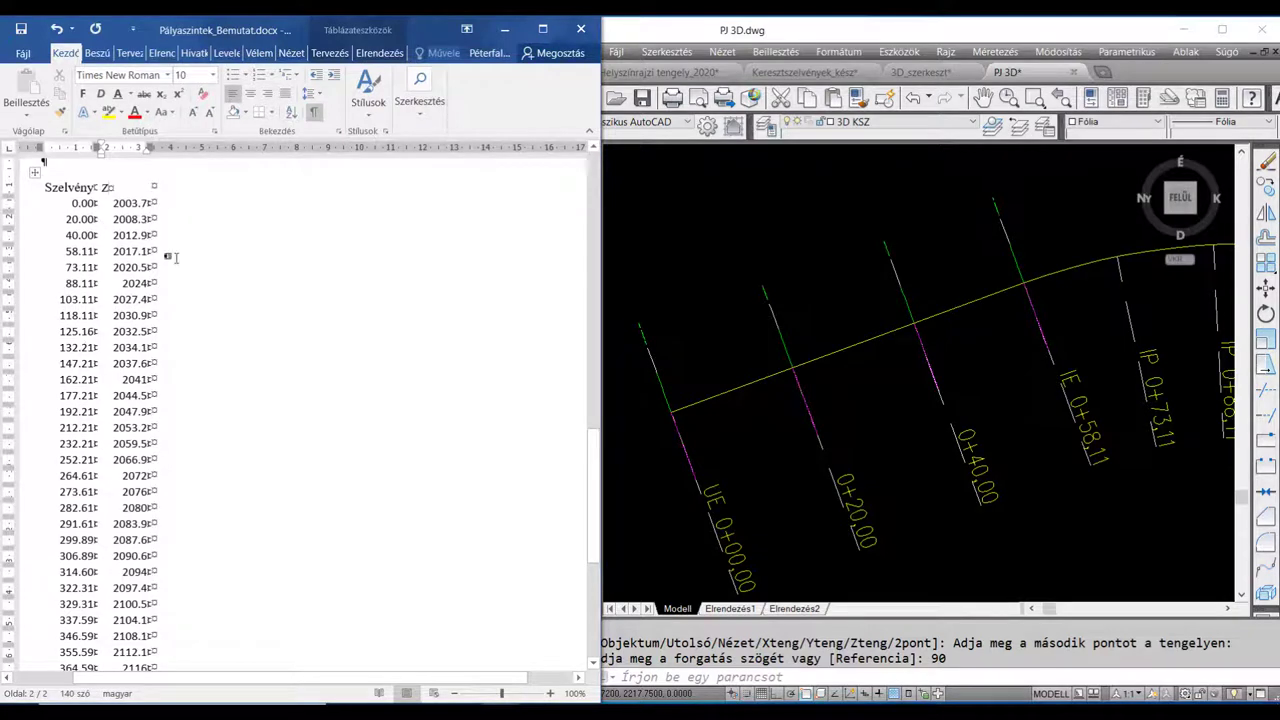
scroll(175, 258, "up", 4, "ctrl")
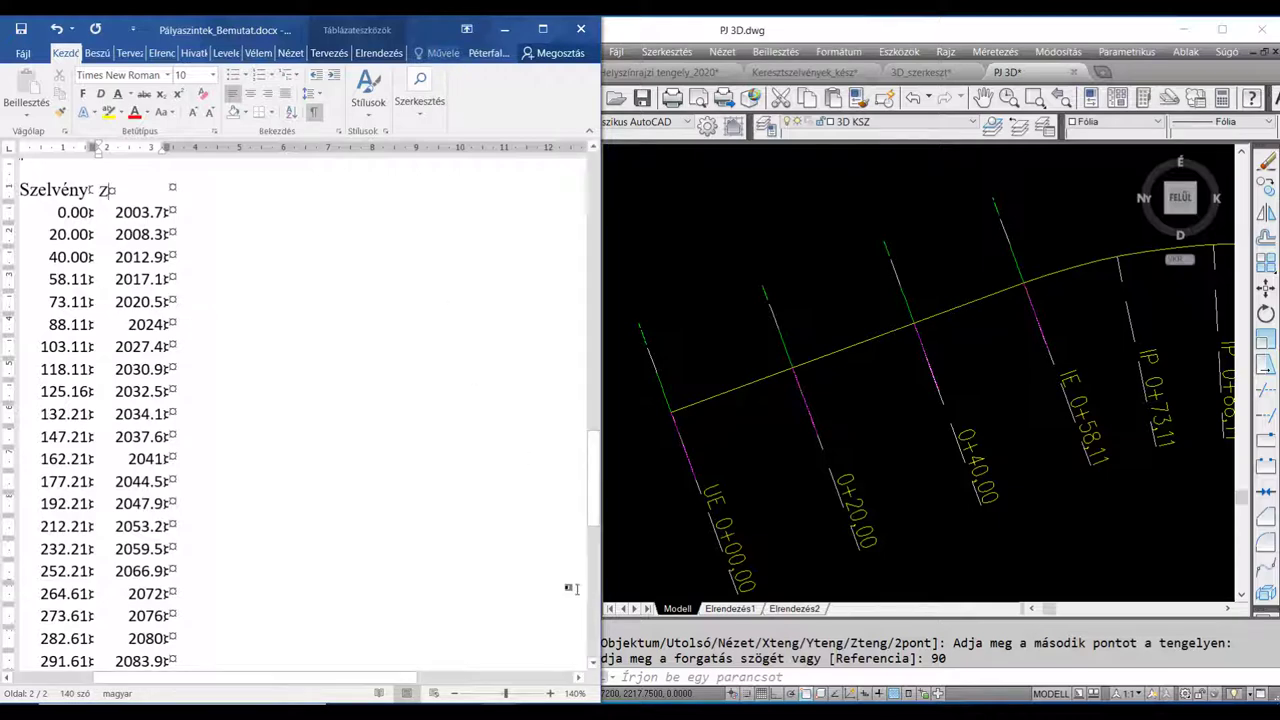
Minimize the elevation table and scroll 3DSEGÉDLET.docx to the 'Pozíció Z' step
left_click(506, 33)
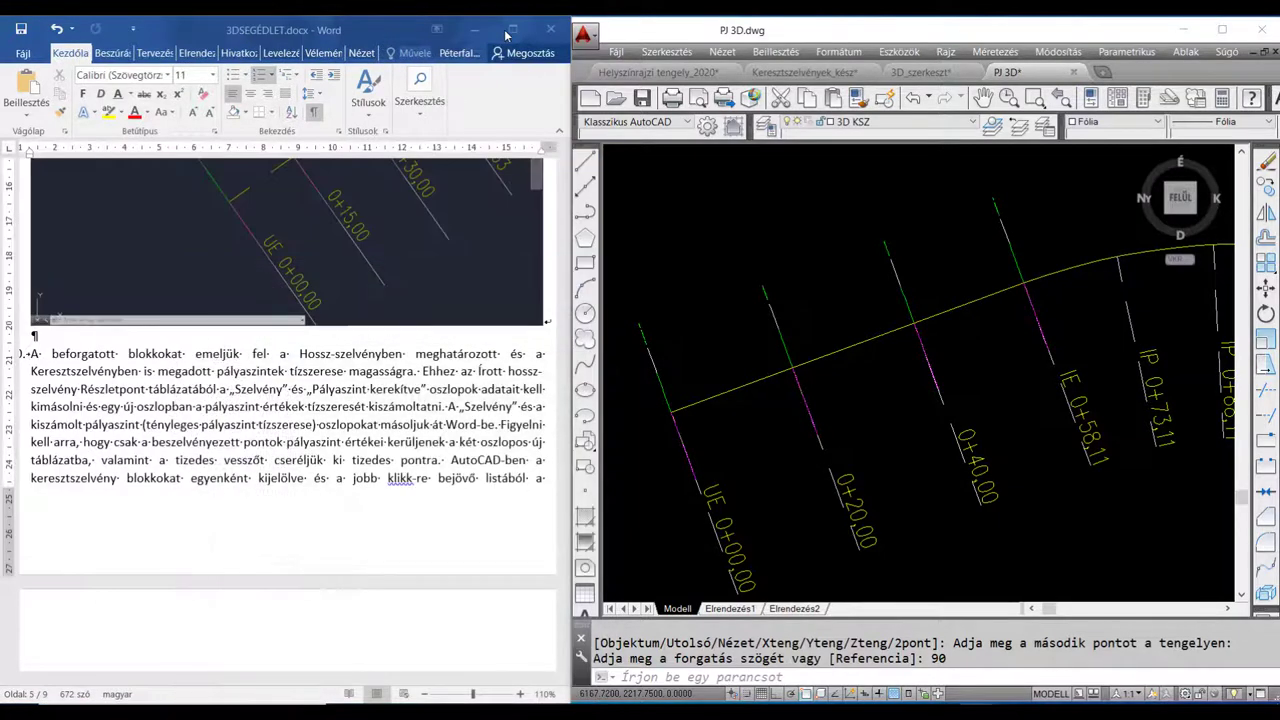
scroll(223, 415, "down", 2)
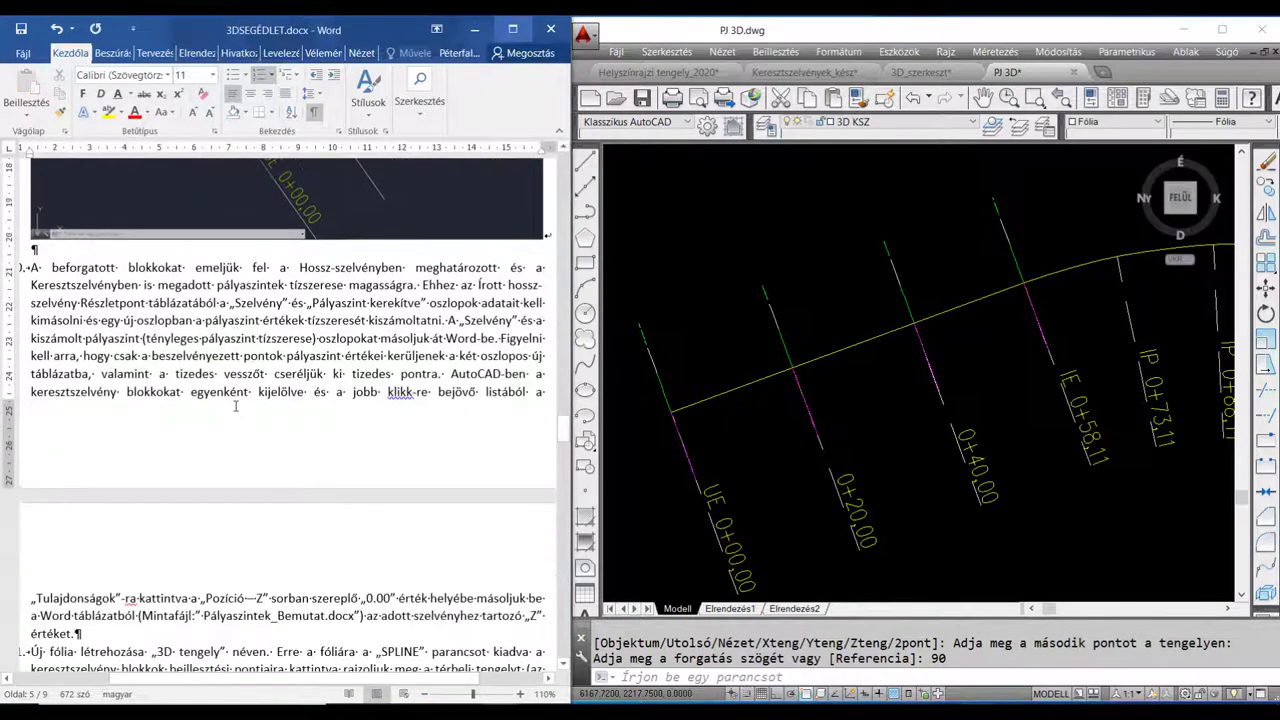
scroll(236, 405, "down", 2)
scroll(236, 405, "down", 2)
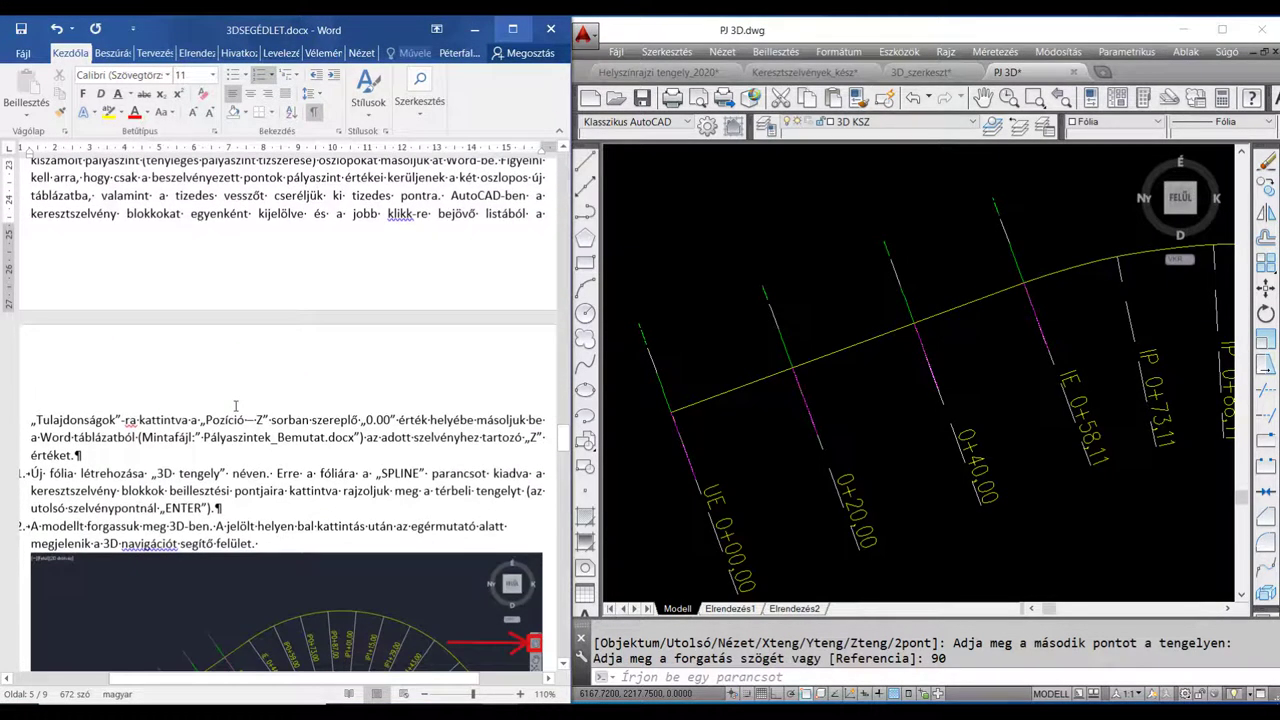
scroll(236, 405, "down", 2)
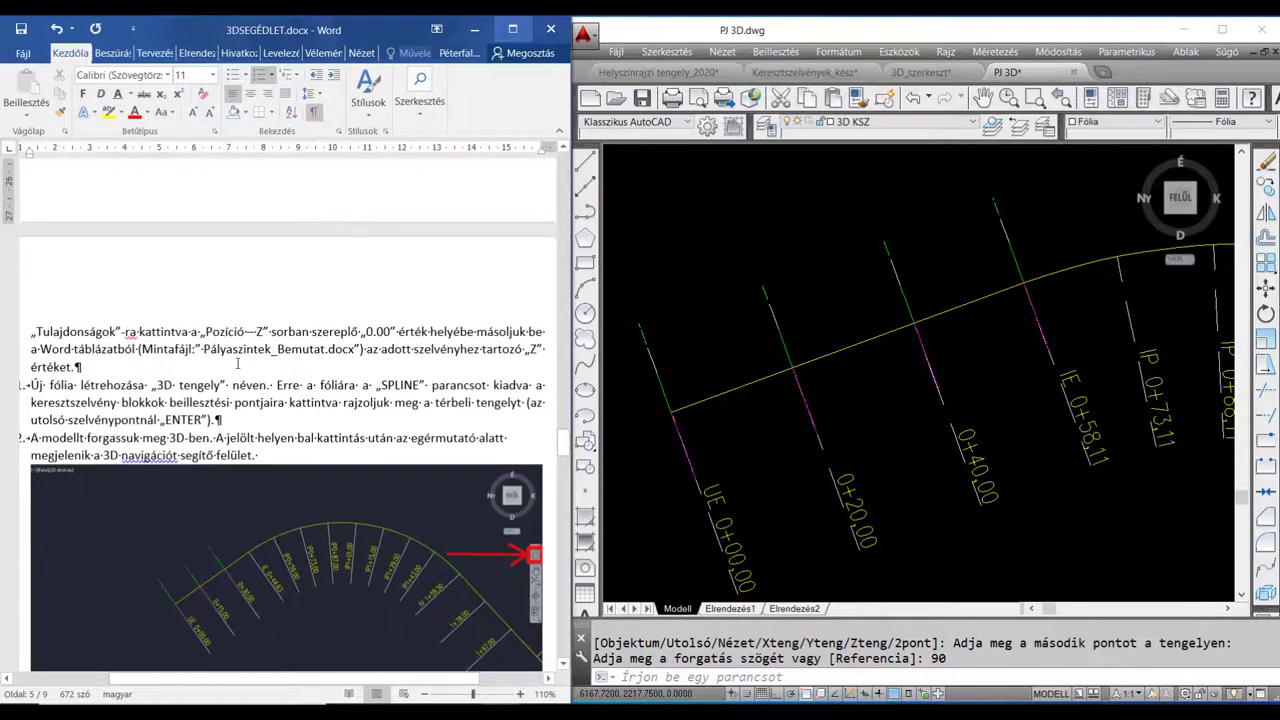
scroll(232, 348, "down", 1)
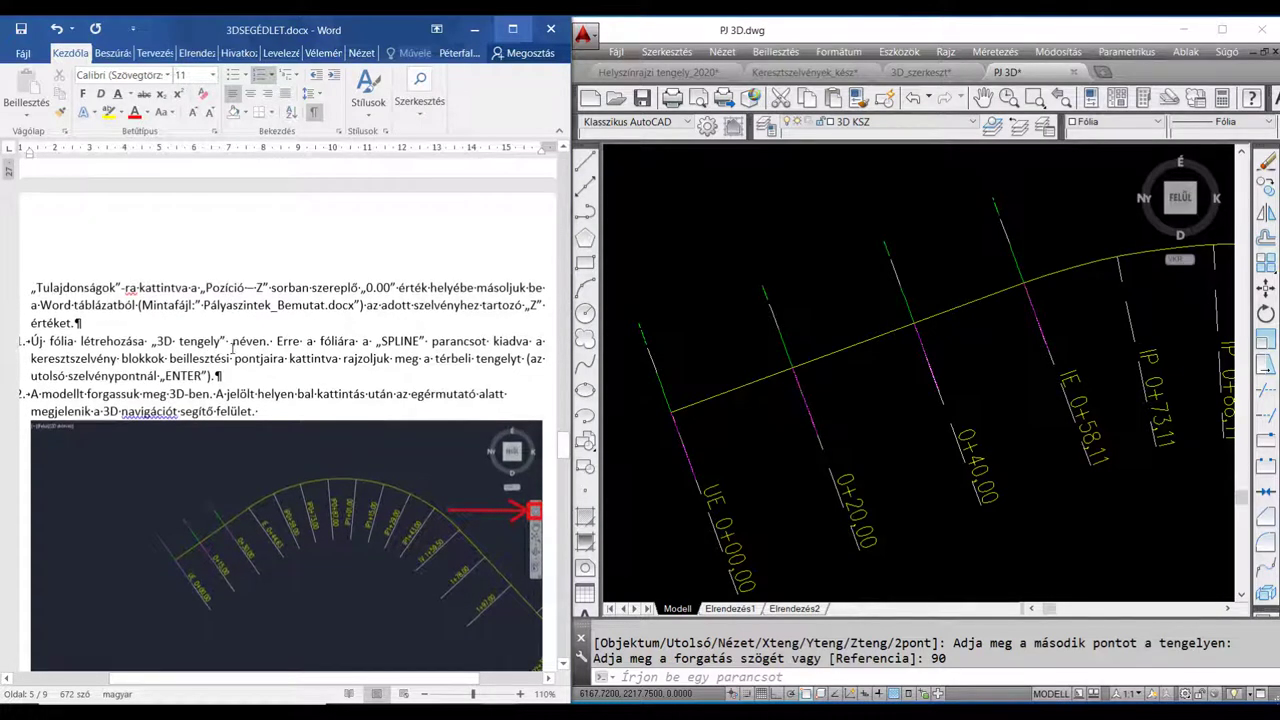
left_click(663, 390)
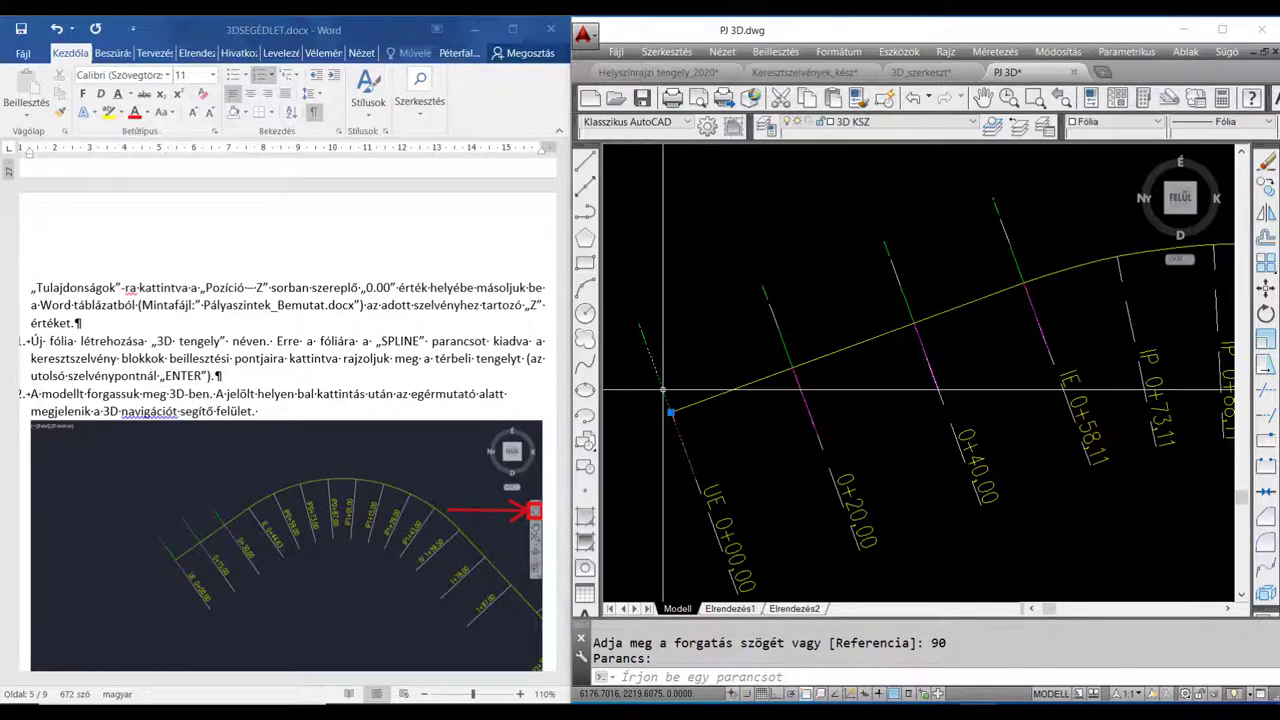
Set the 0+00.00 cross-section block's Z position to 2003.7 from the elevation table
right_click(663, 390)
left_click(748, 676)
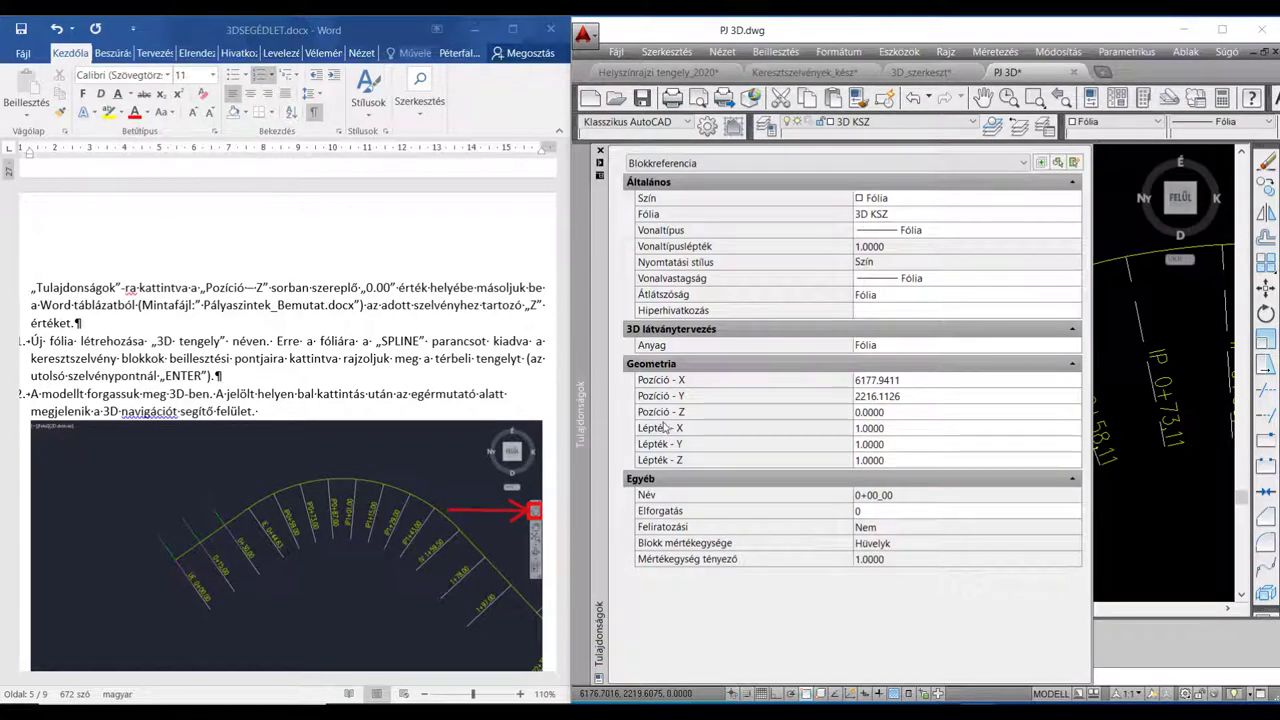
left_click(888, 413)
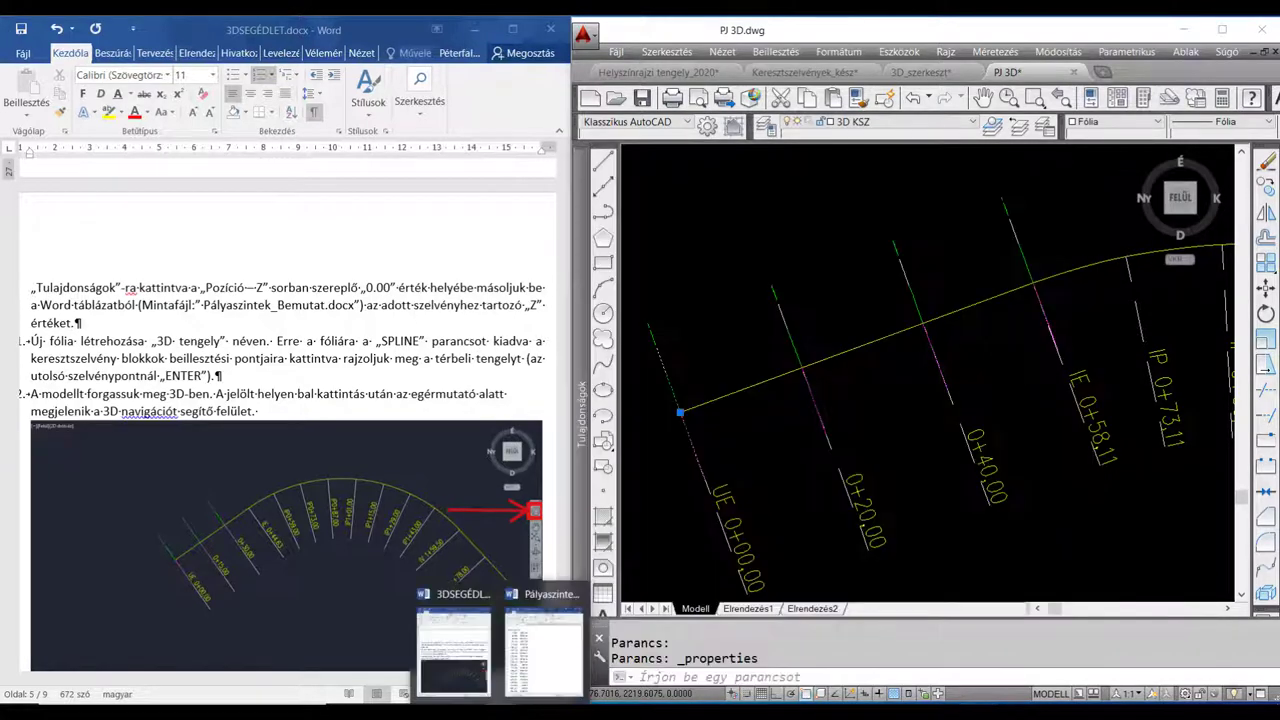
left_click(543, 645)
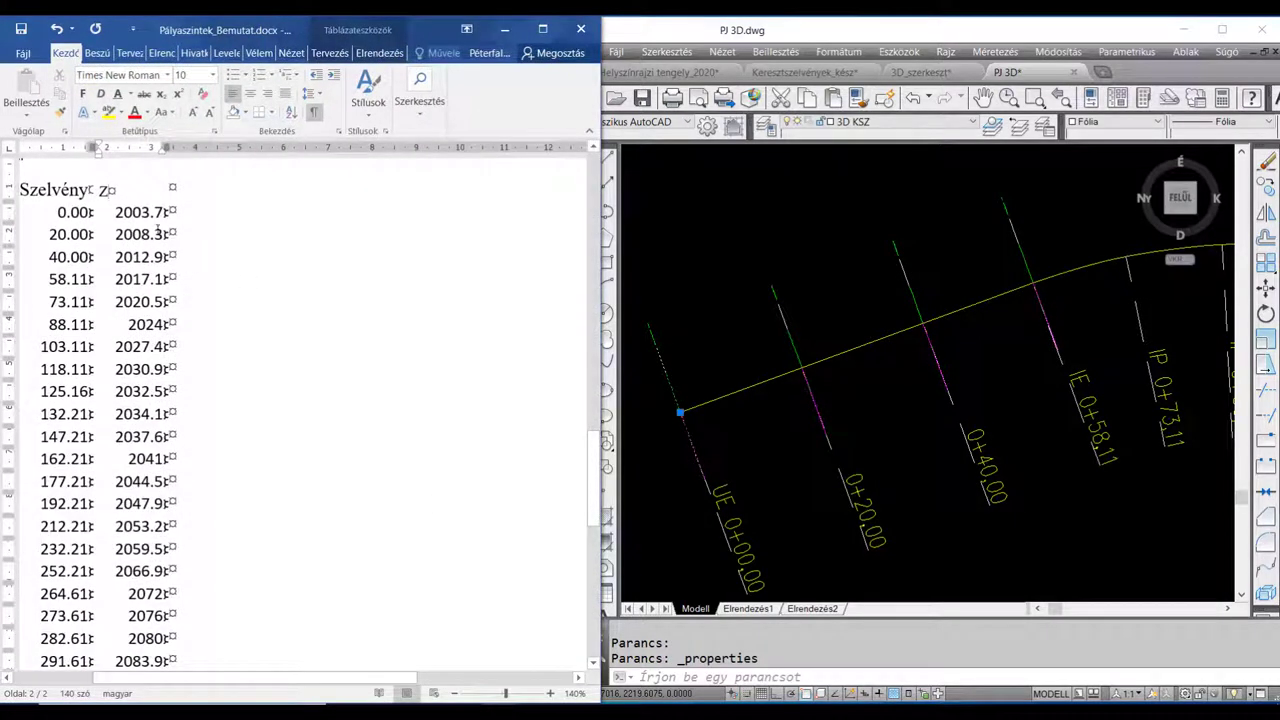
left_click_drag(116, 212, 164, 212)
key("ctrl+c")
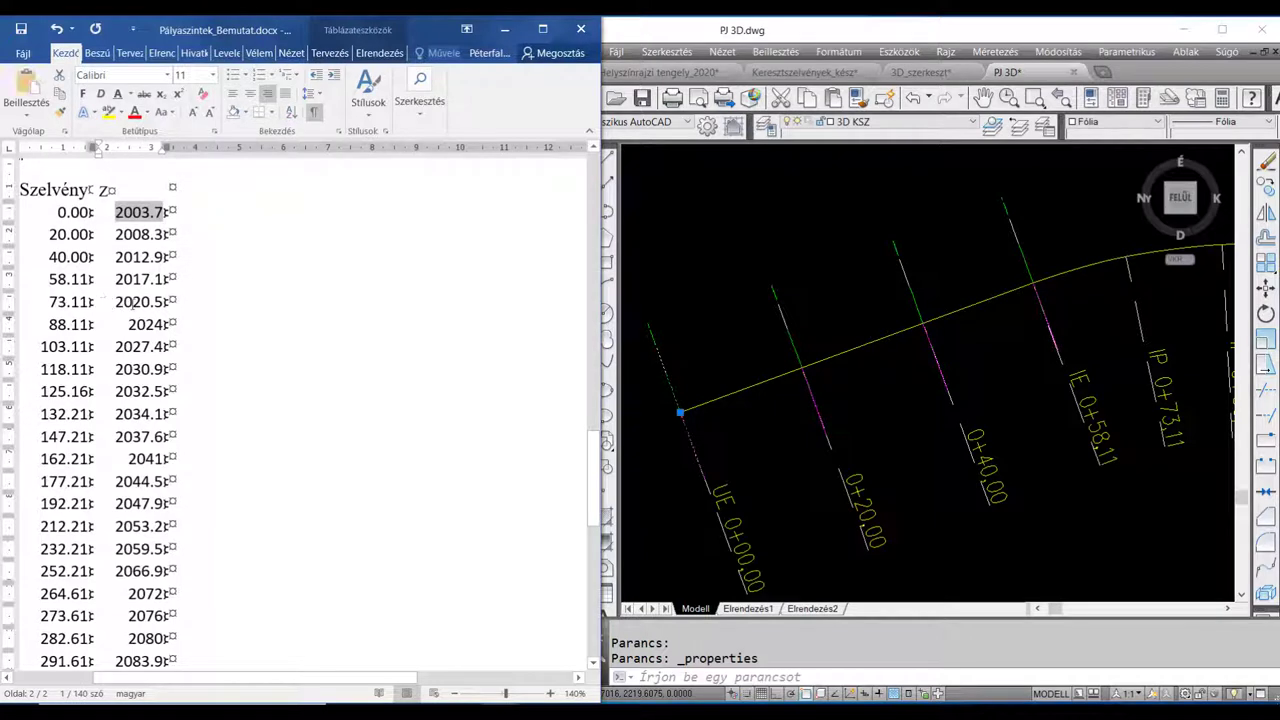
left_click(726, 460)
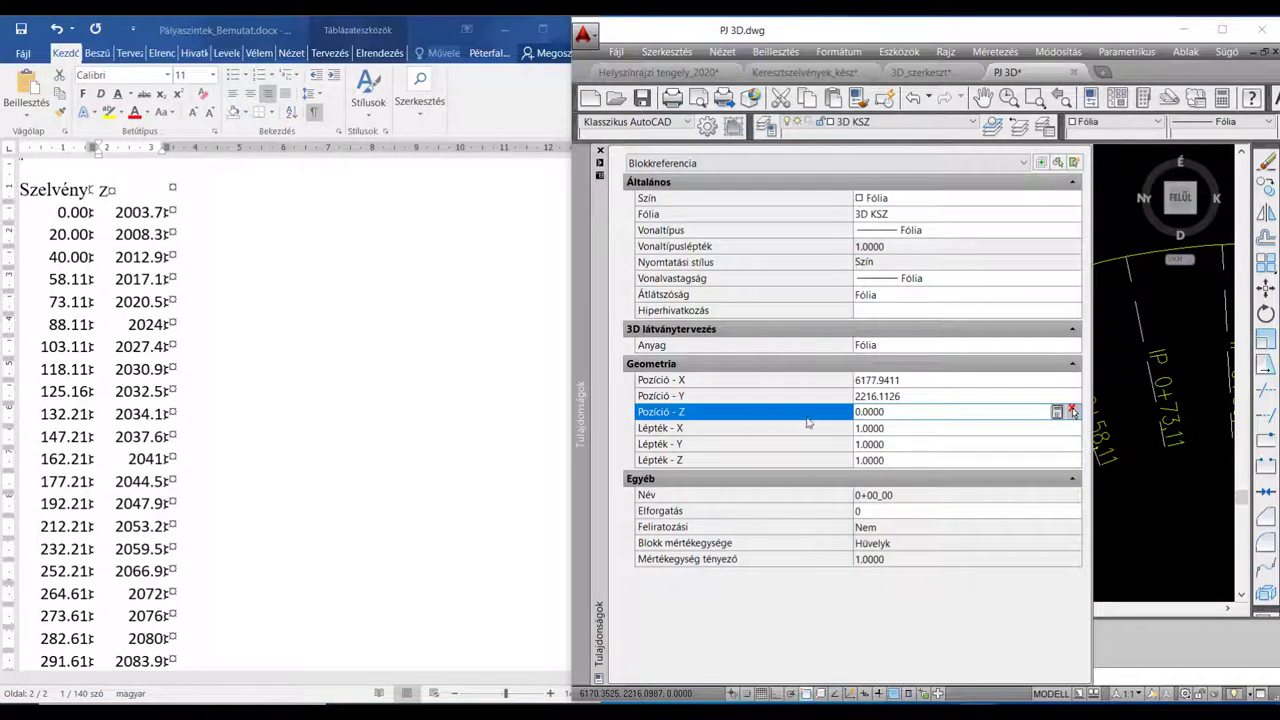
double_click(886, 411)
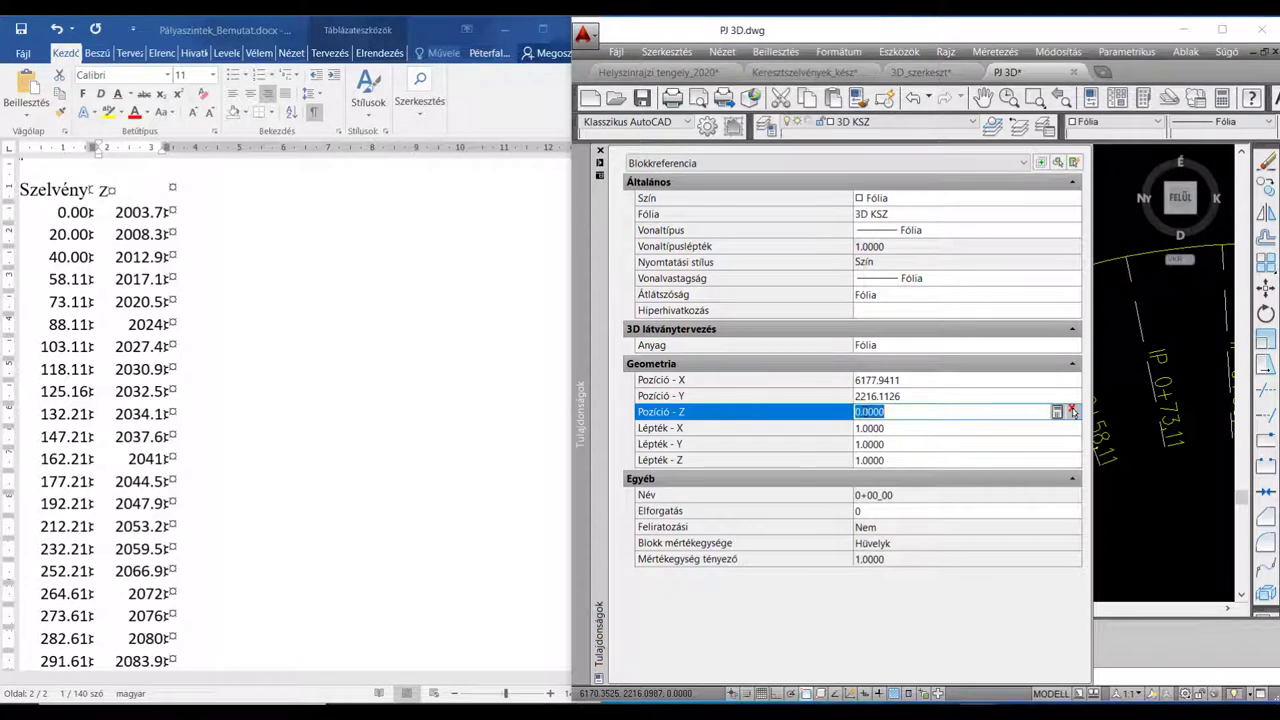
key("ctrl+v")
left_click(855, 432)
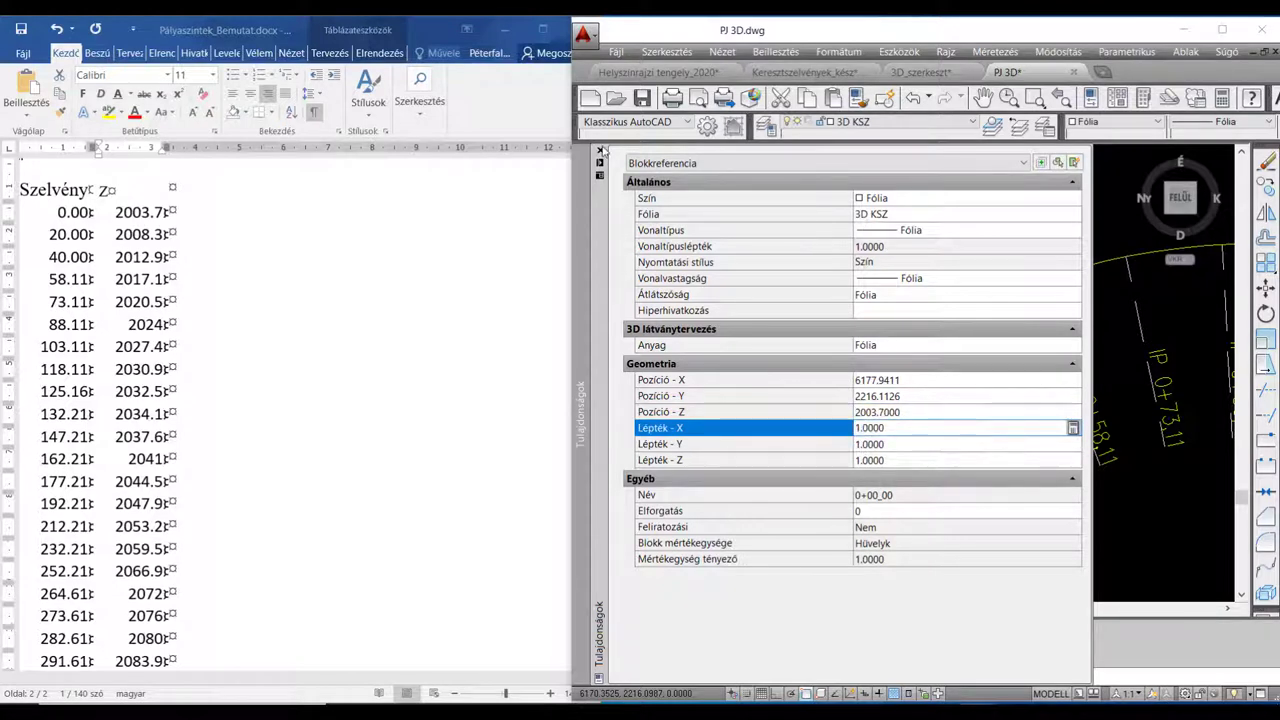
left_click(600, 152)
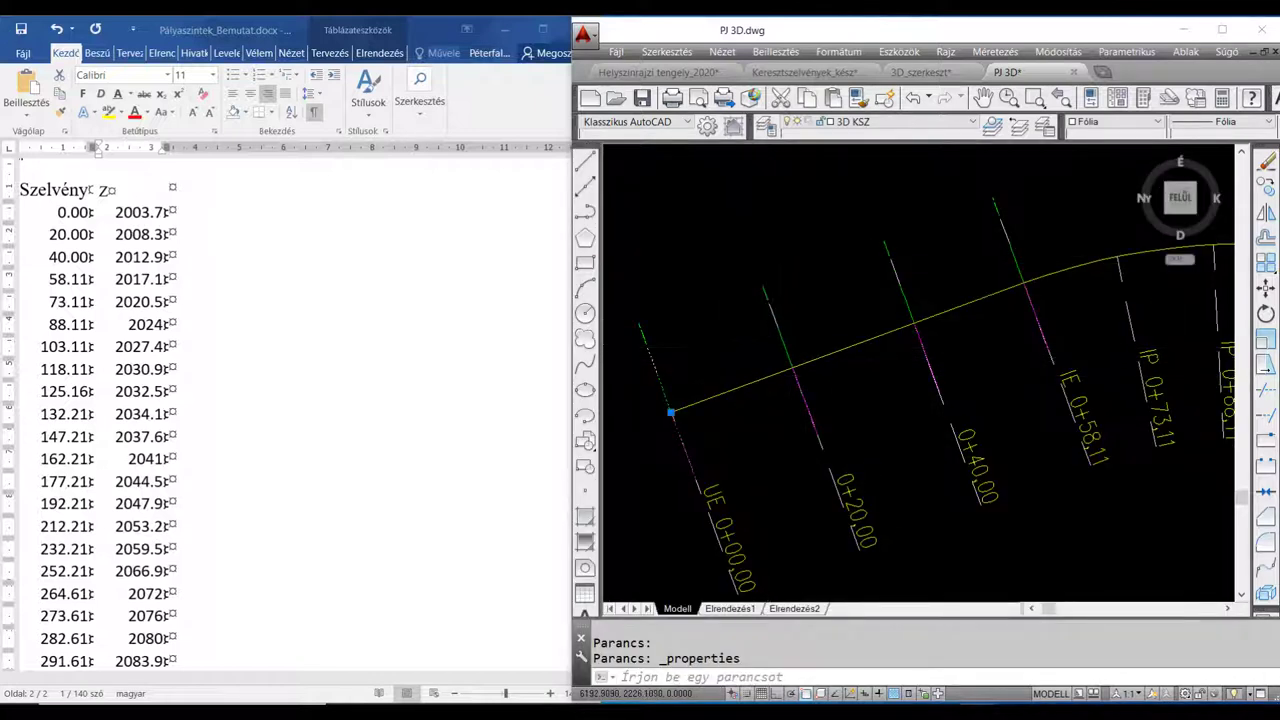
key("Escape")
Set the 0+20.00 cross-section block's Z position to 2008.3
left_click(791, 366)
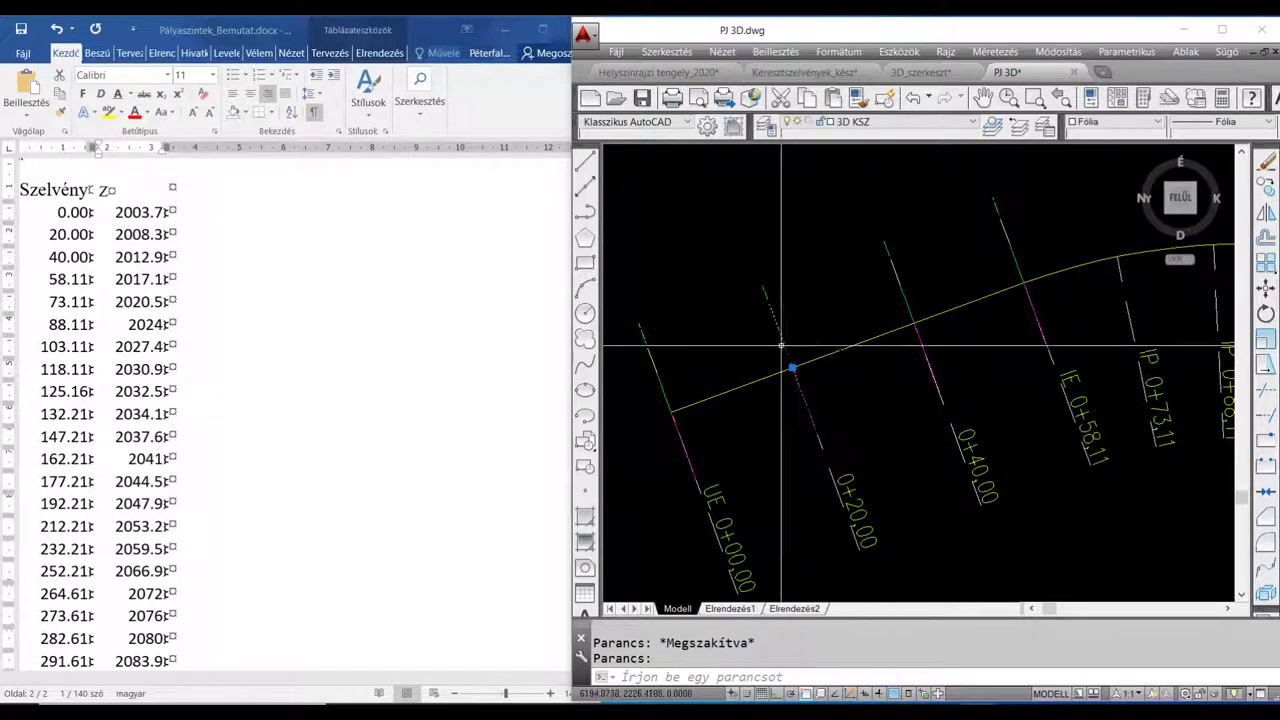
right_click(791, 366)
left_click(870, 617)
double_click(140, 234)
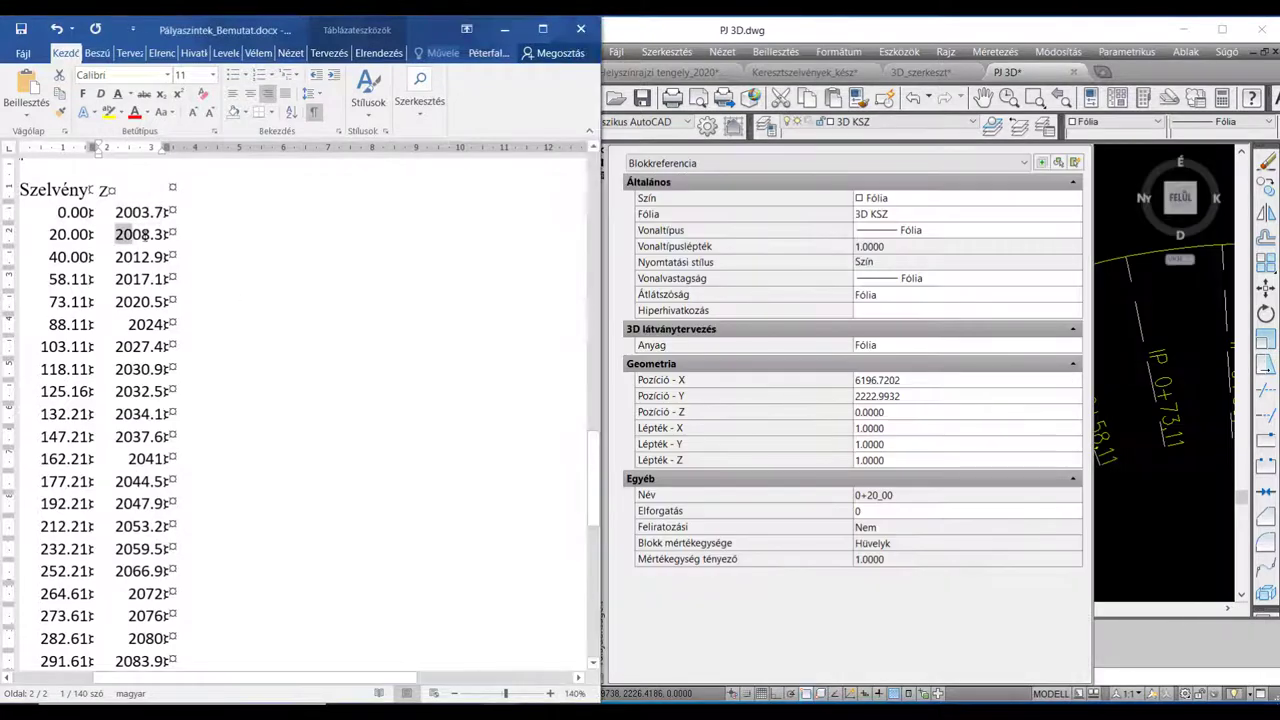
left_click(783, 399)
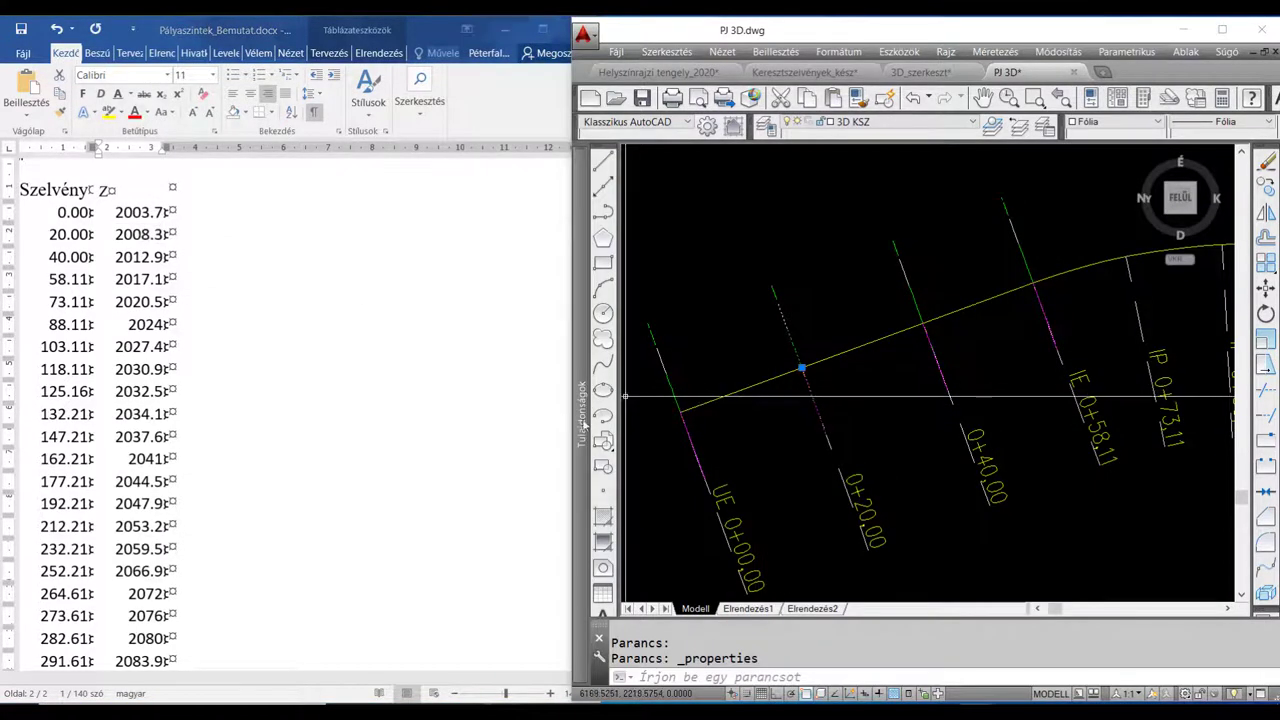
left_click(700, 412)
left_click(700, 427)
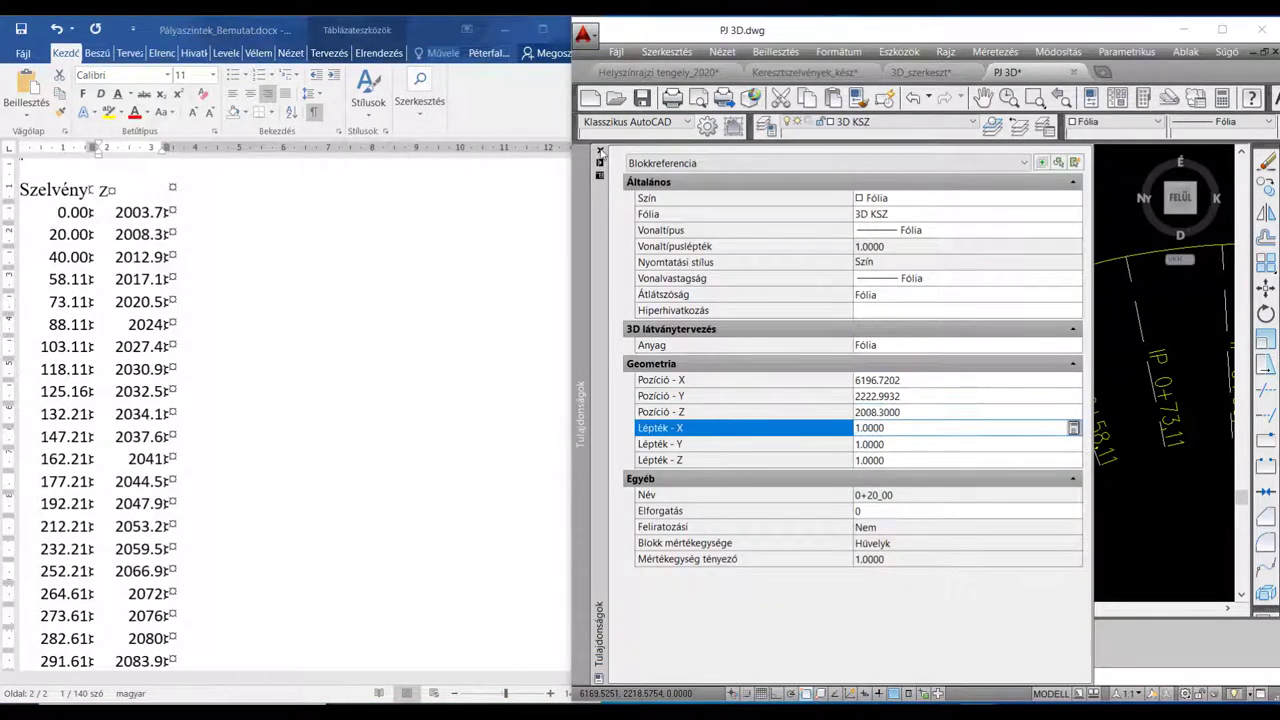
left_click(600, 150)
key("Escape")
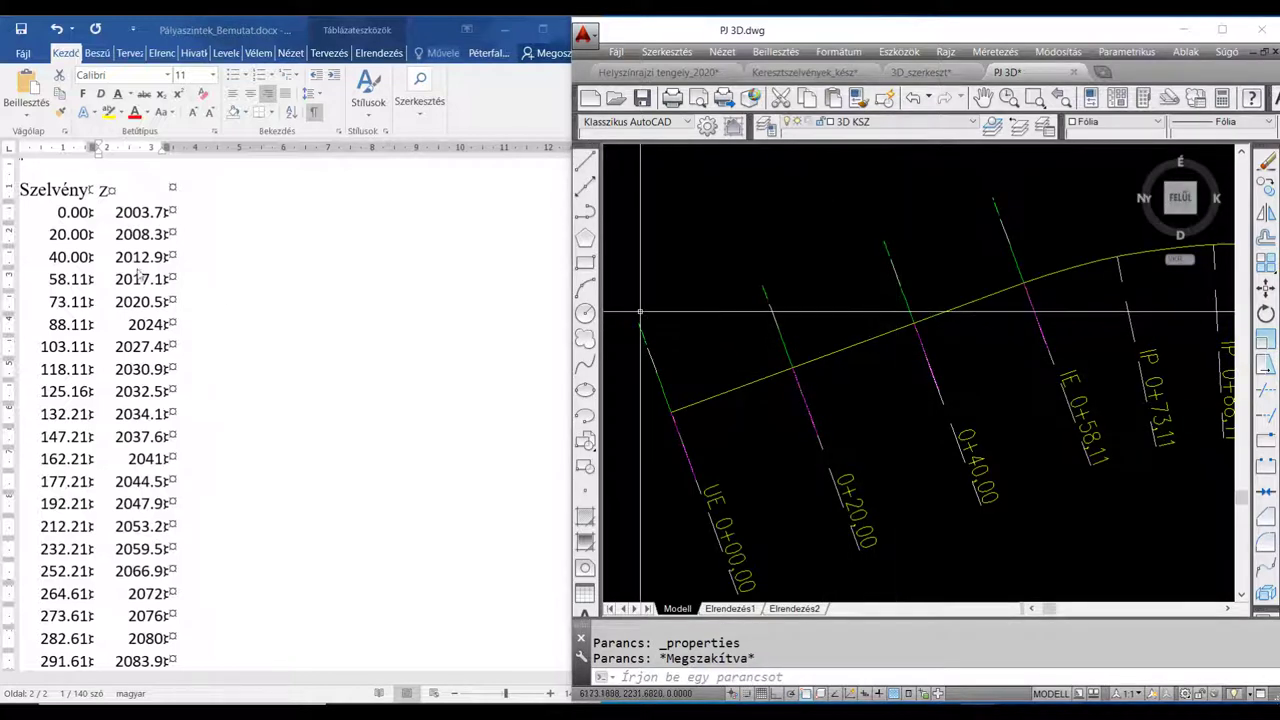
Raise the 0+40.00 cross-section block to Z 2012.9 in Properties
left_click(121, 268)
left_click_drag(118, 257, 168, 257)
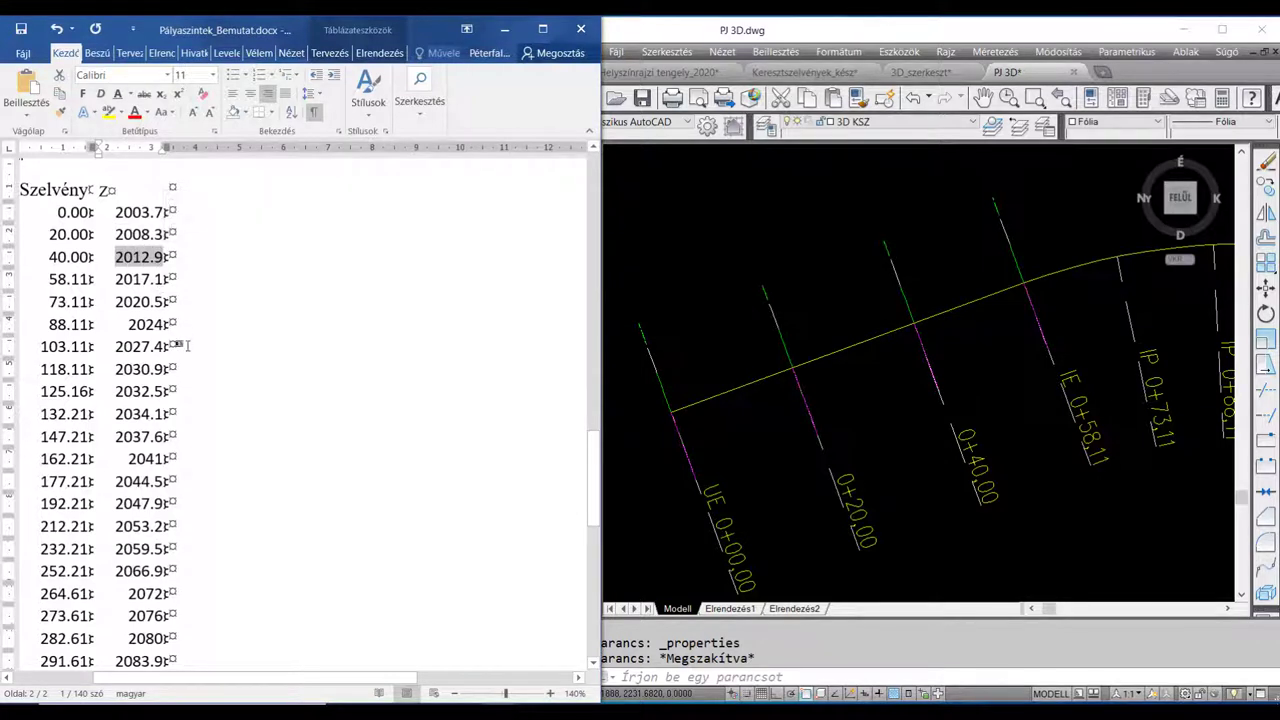
left_click(887, 461)
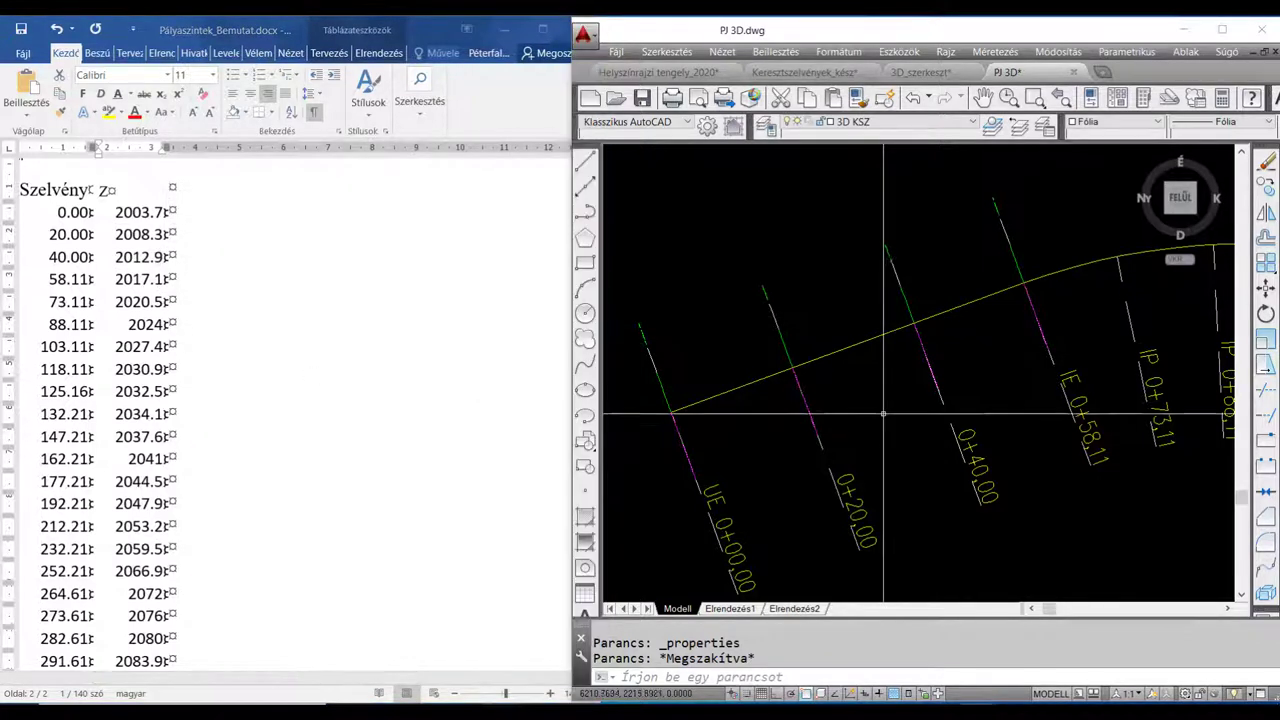
left_click(910, 313)
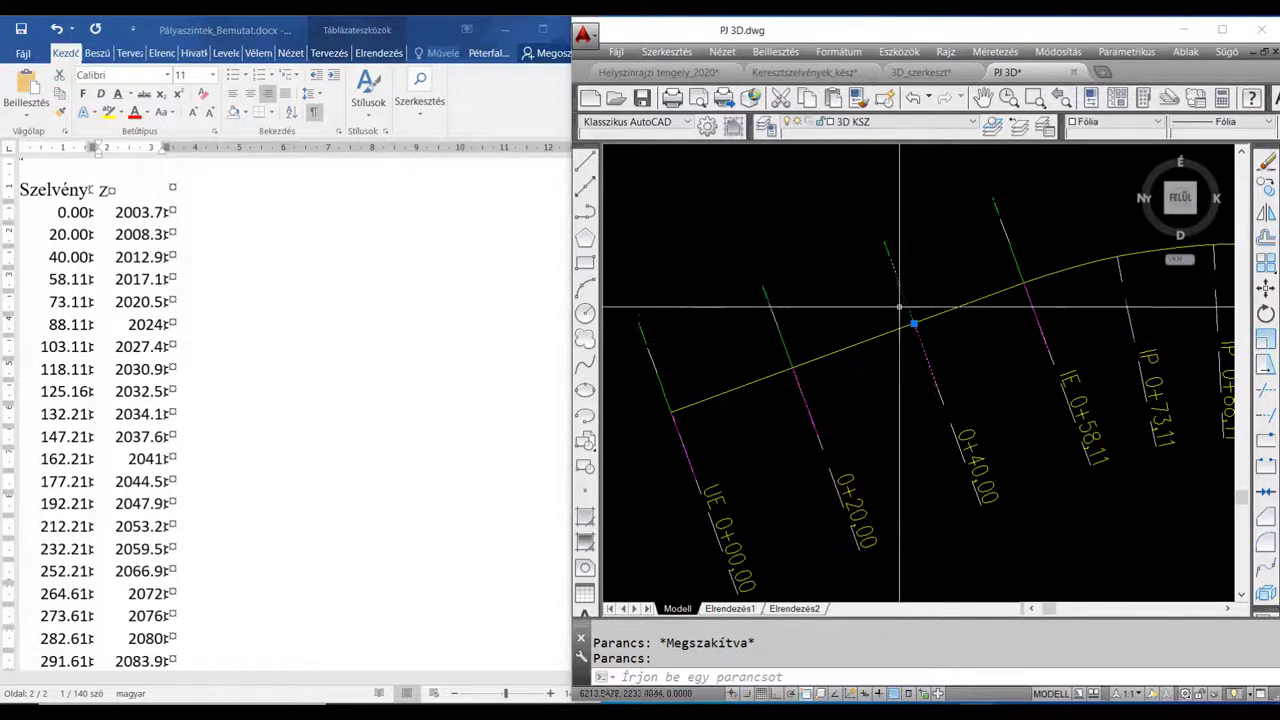
right_click(903, 300)
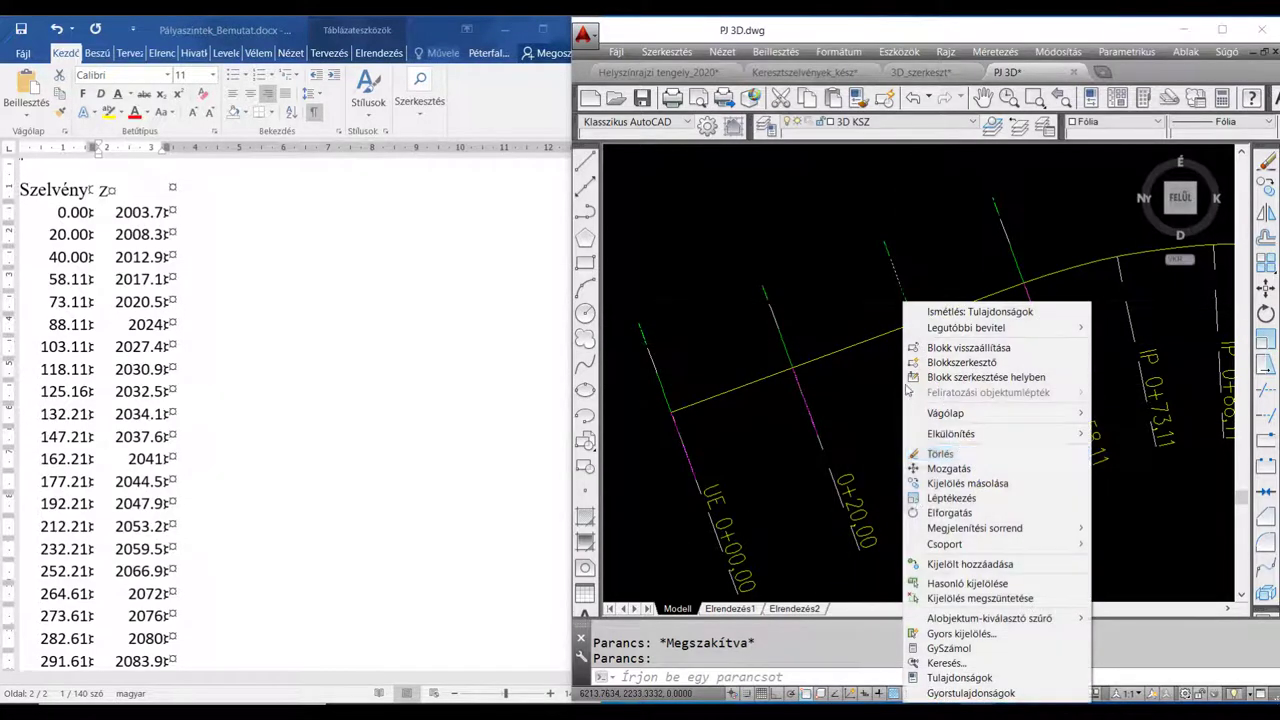
left_click(971, 674)
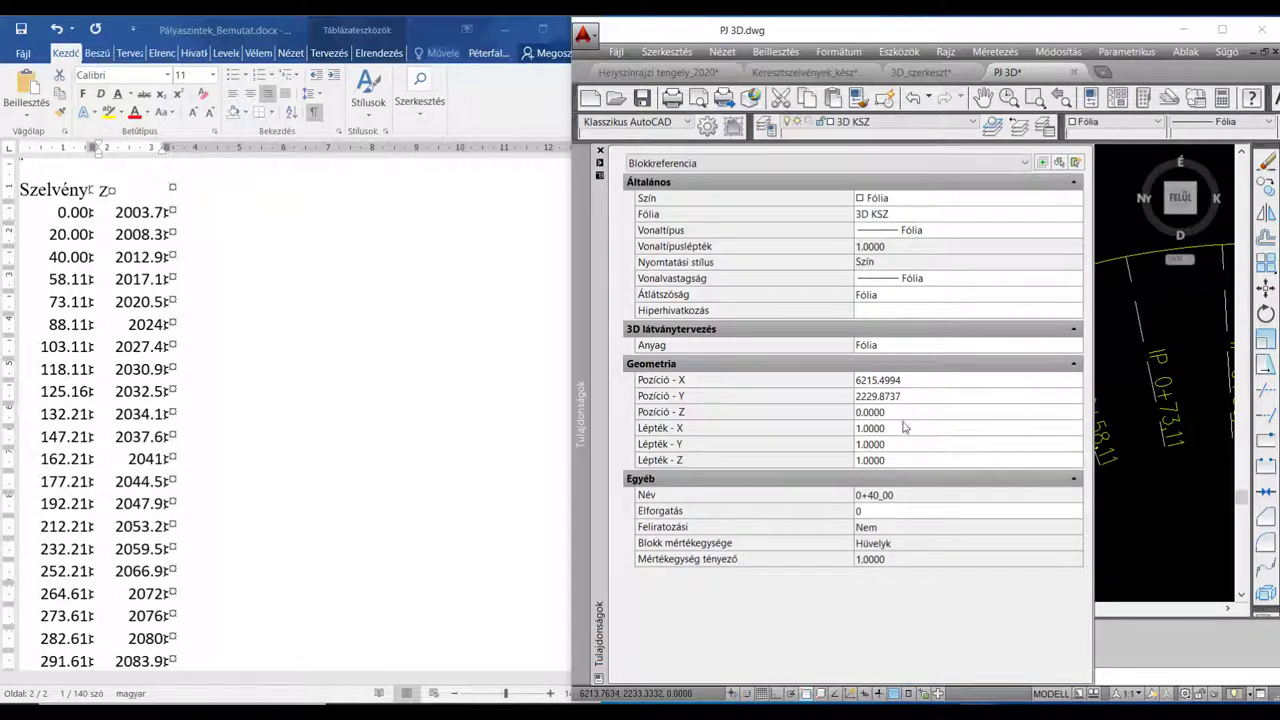
left_click(900, 426)
left_click(890, 411)
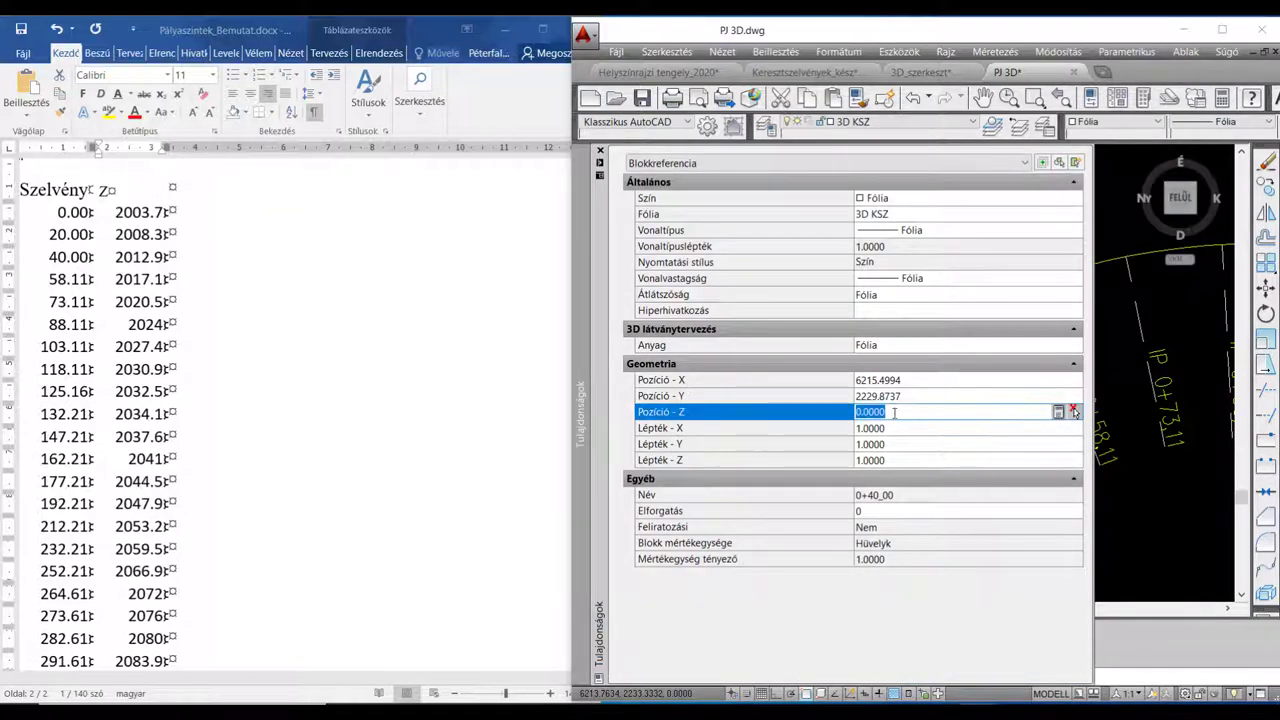
type("2012.9")
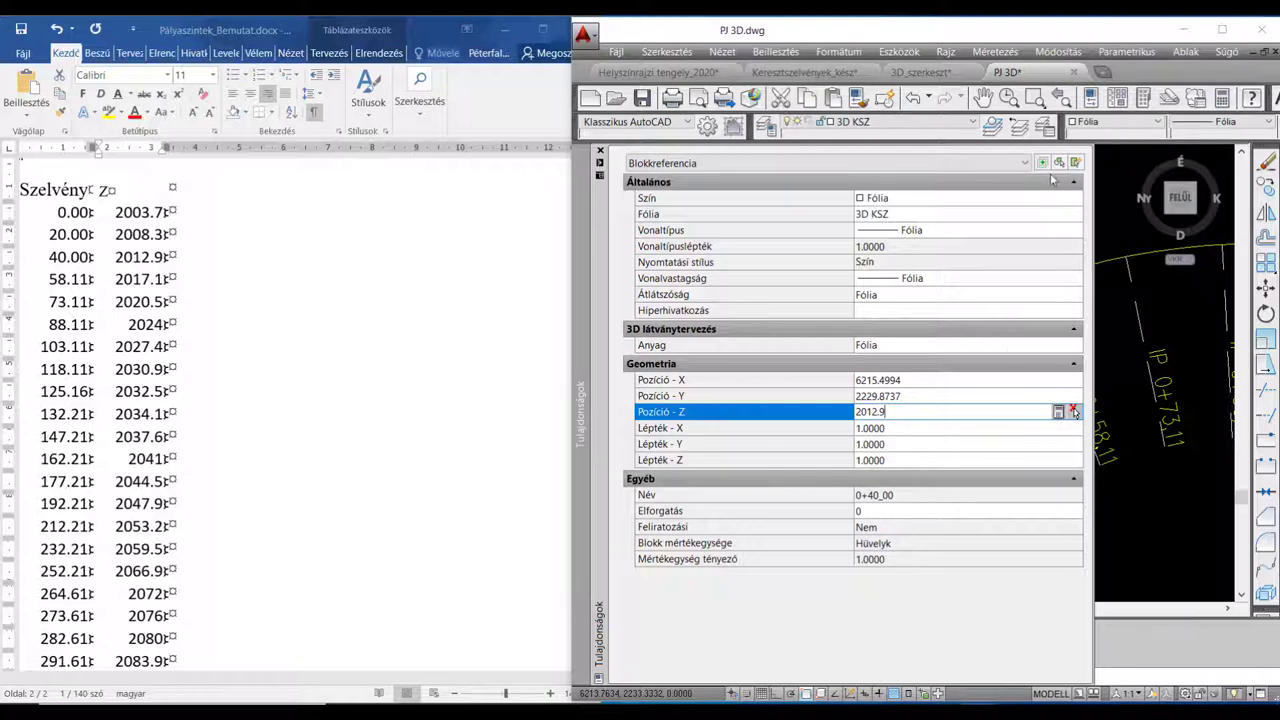
key("Return")
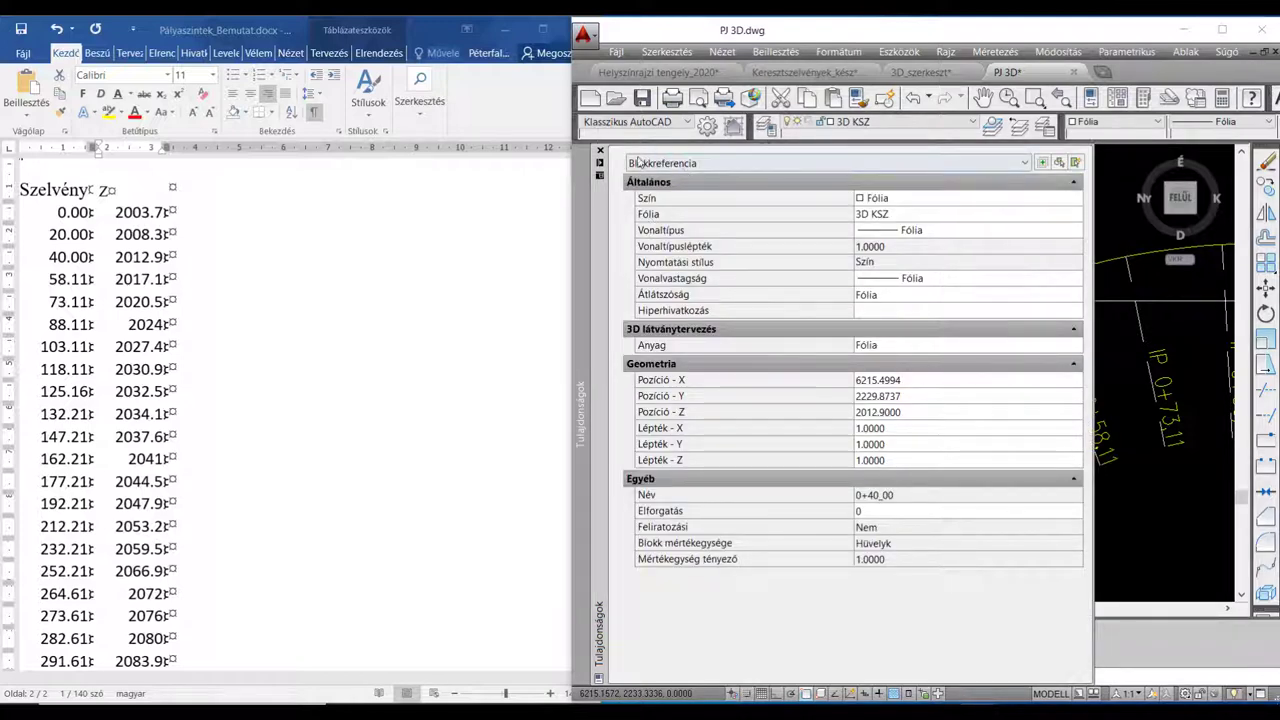
left_click(600, 151)
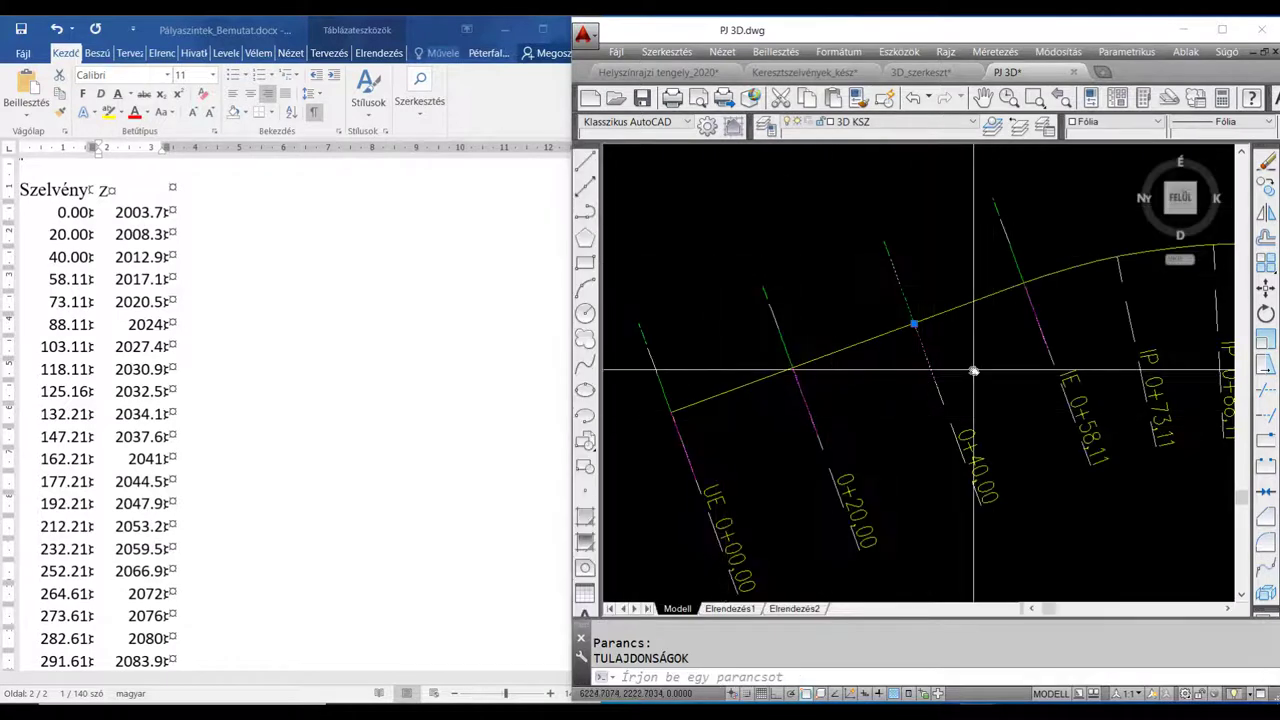
key("Escape")
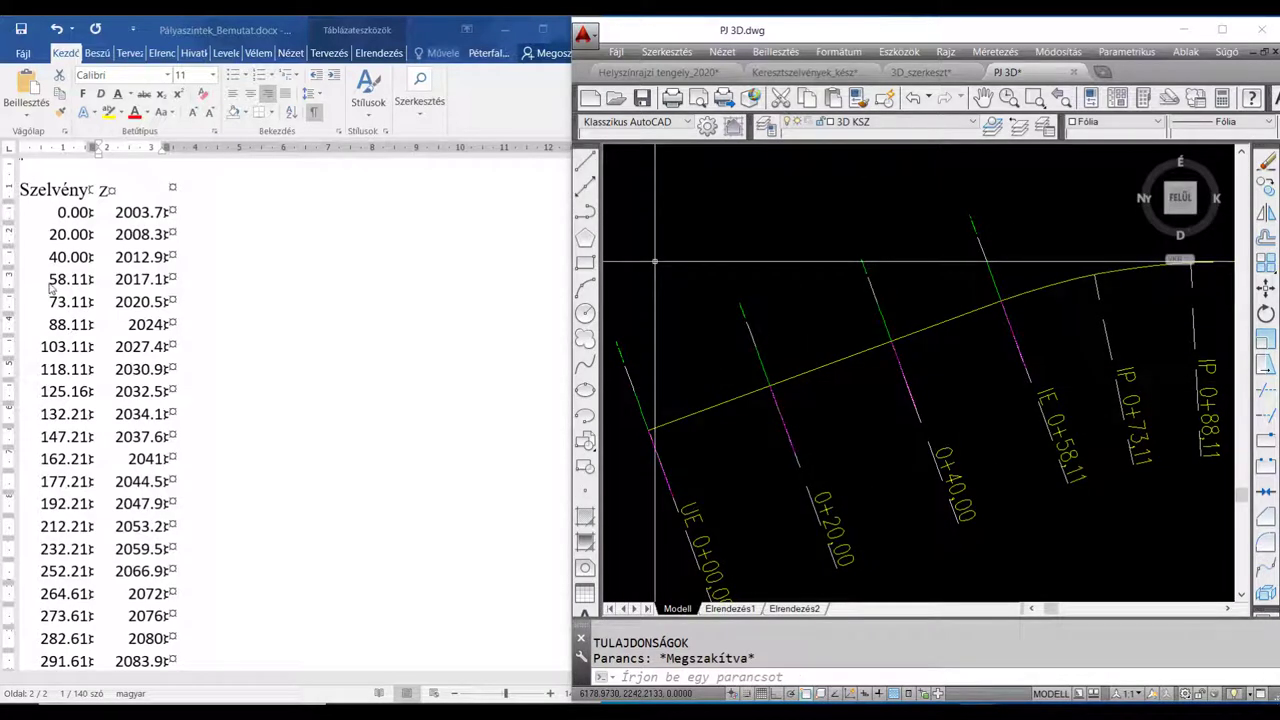
Raise the 0+58.11 cross-section block to Z 2017.1 in Properties
left_click(51, 290)
left_click_drag(117, 279, 166, 279)
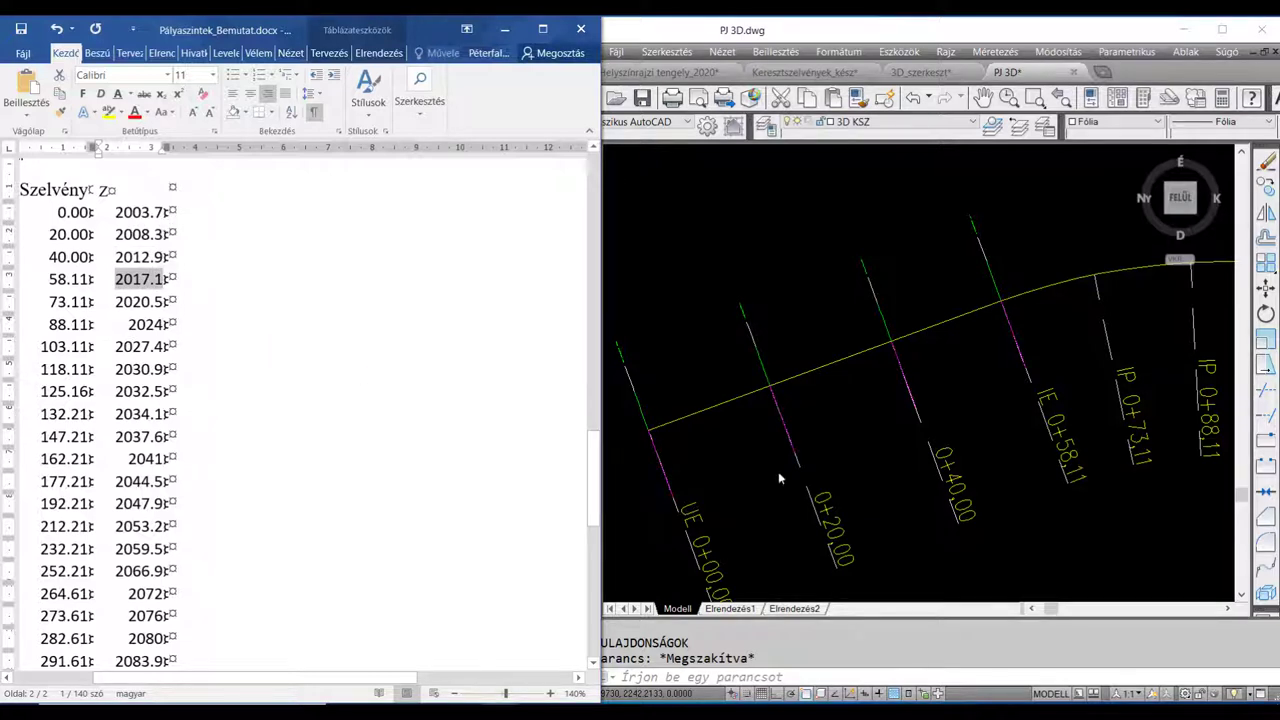
left_click(996, 373)
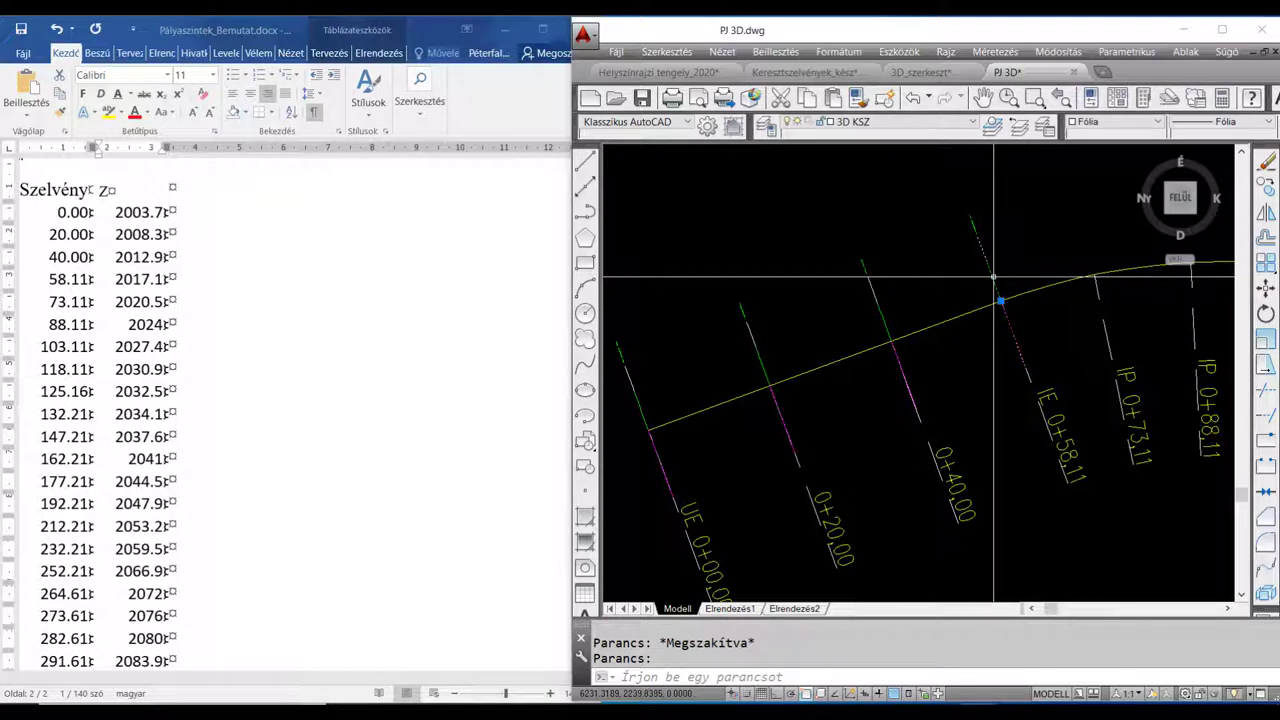
right_click(993, 277)
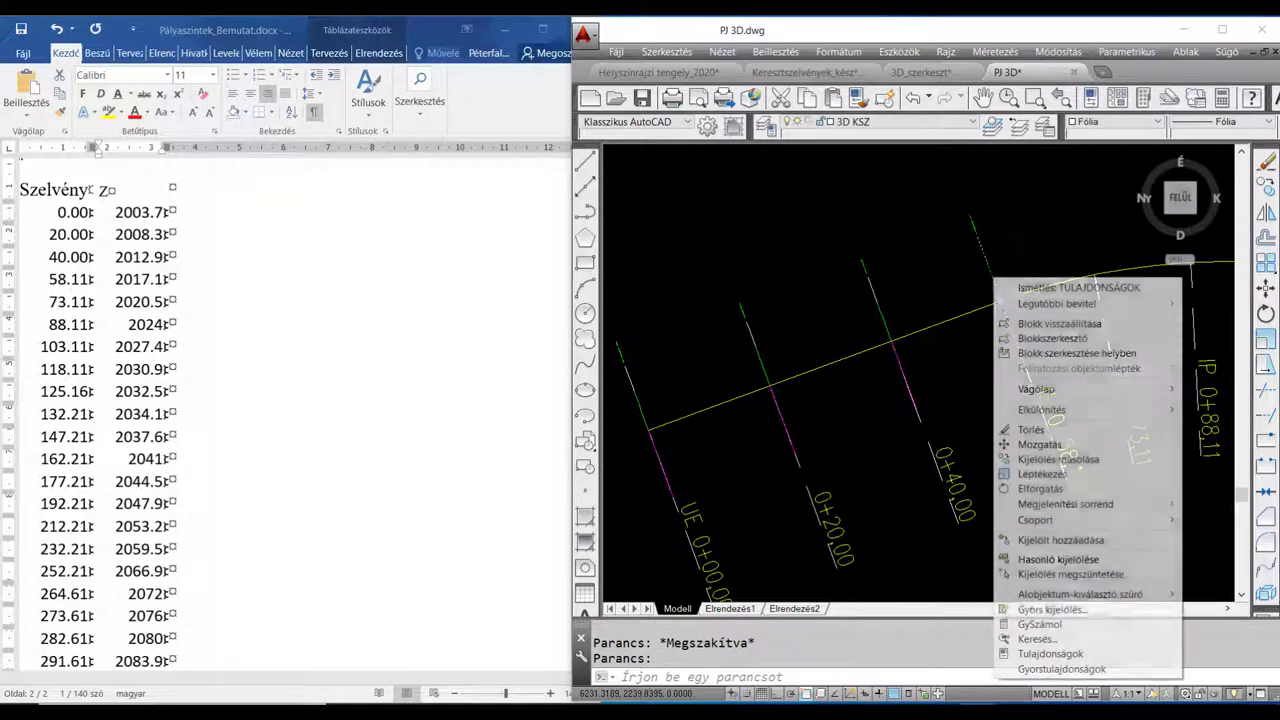
left_click(1047, 656)
left_click(893, 414)
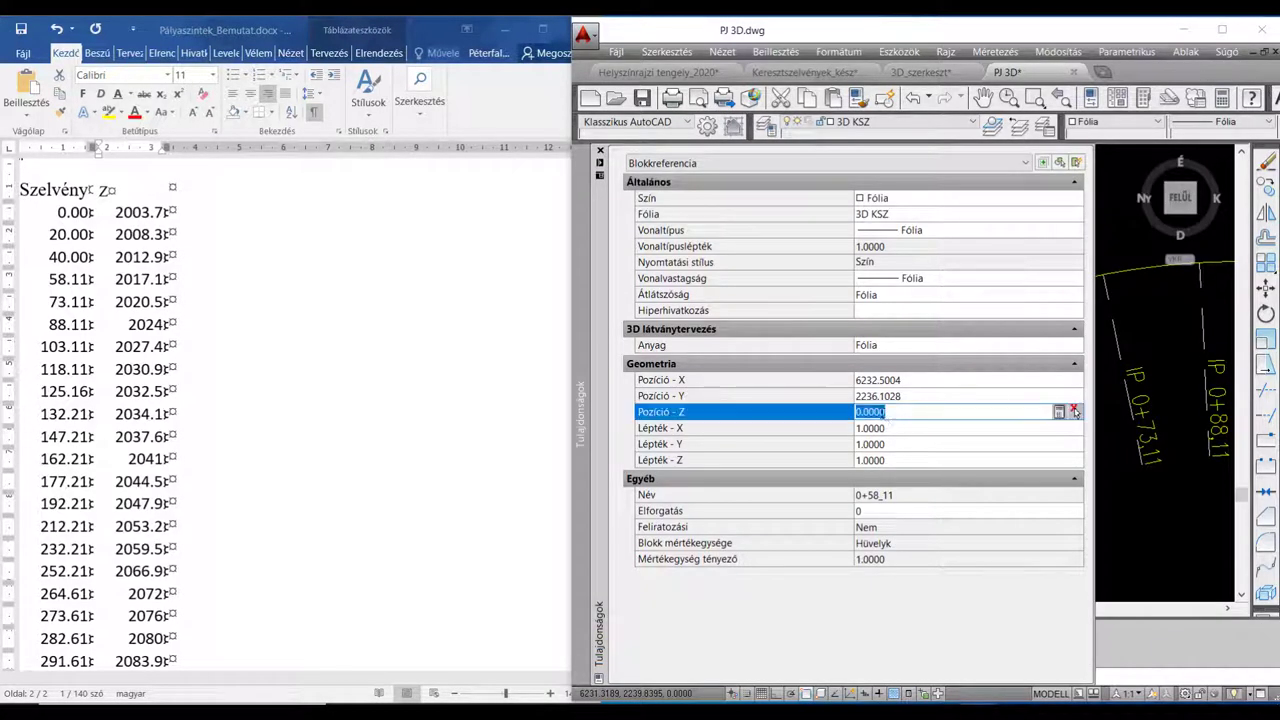
type("2017.1")
key("Tab")
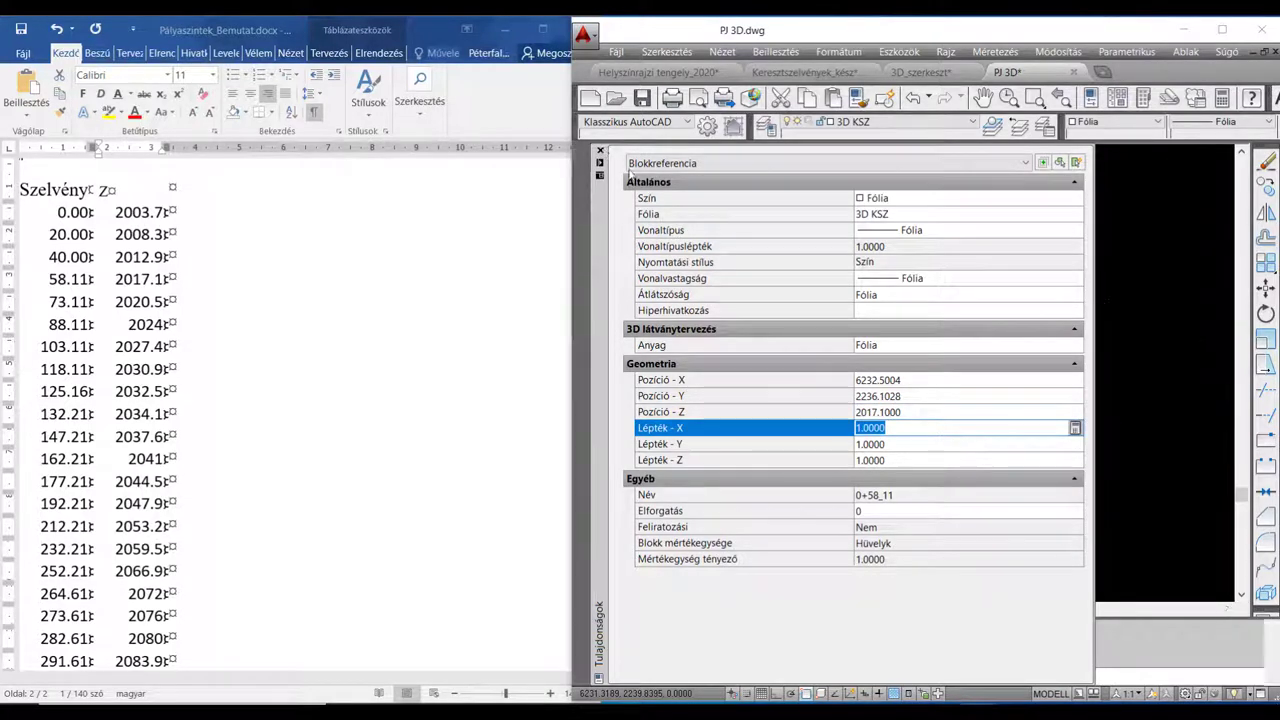
left_click(600, 150)
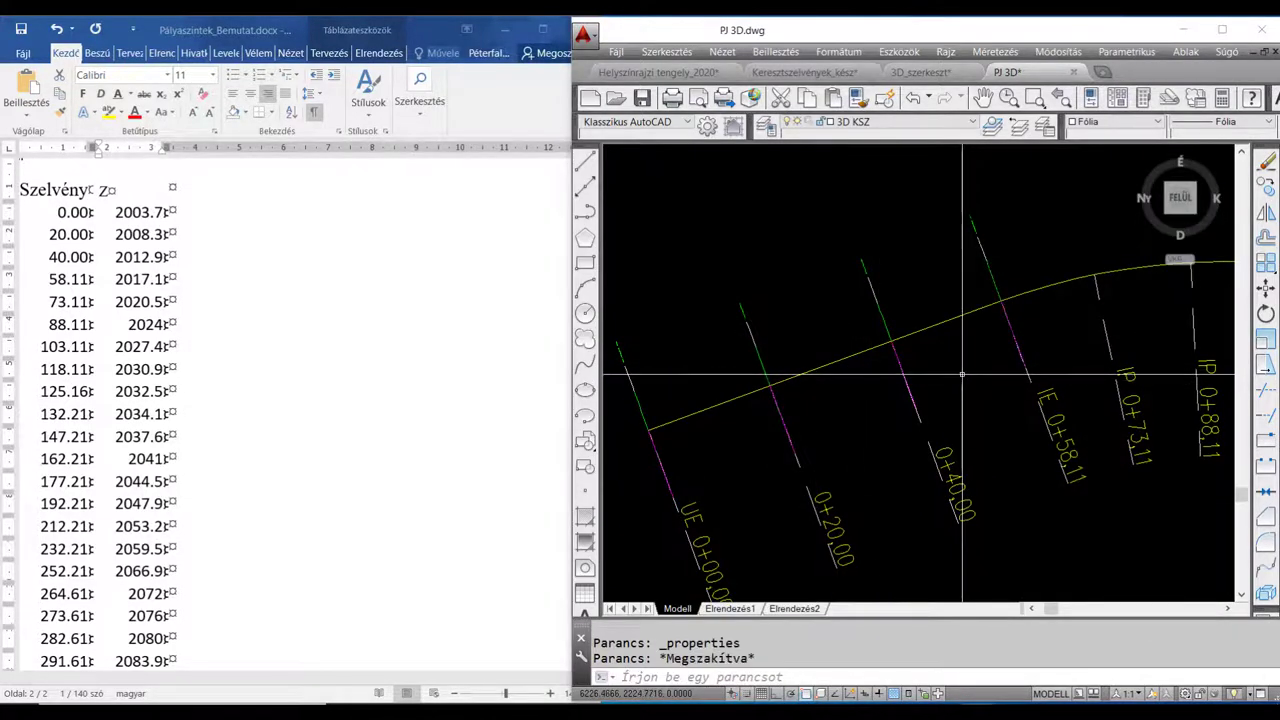
scroll(962, 374, "down", 3)
middle_click_drag(962, 374, 832, 362)
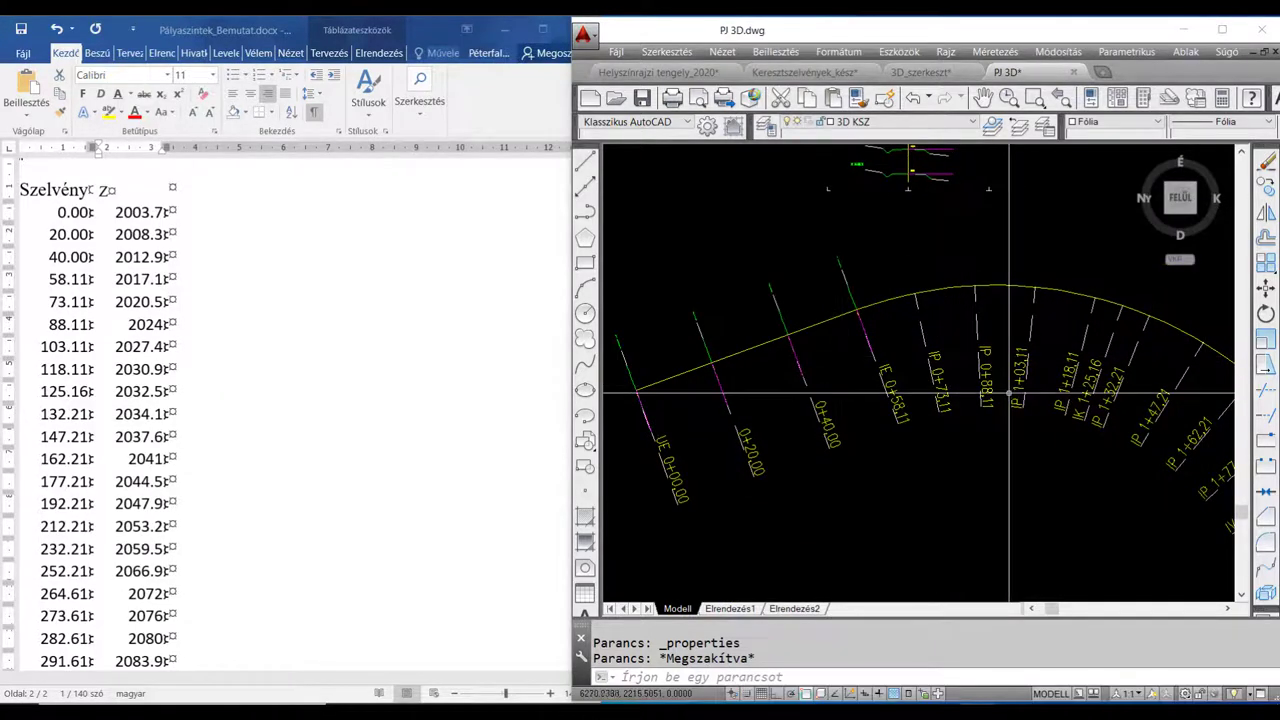
middle_click_drag(1006, 374, 881, 332)
middle_click_drag(1020, 418, 1120, 440)
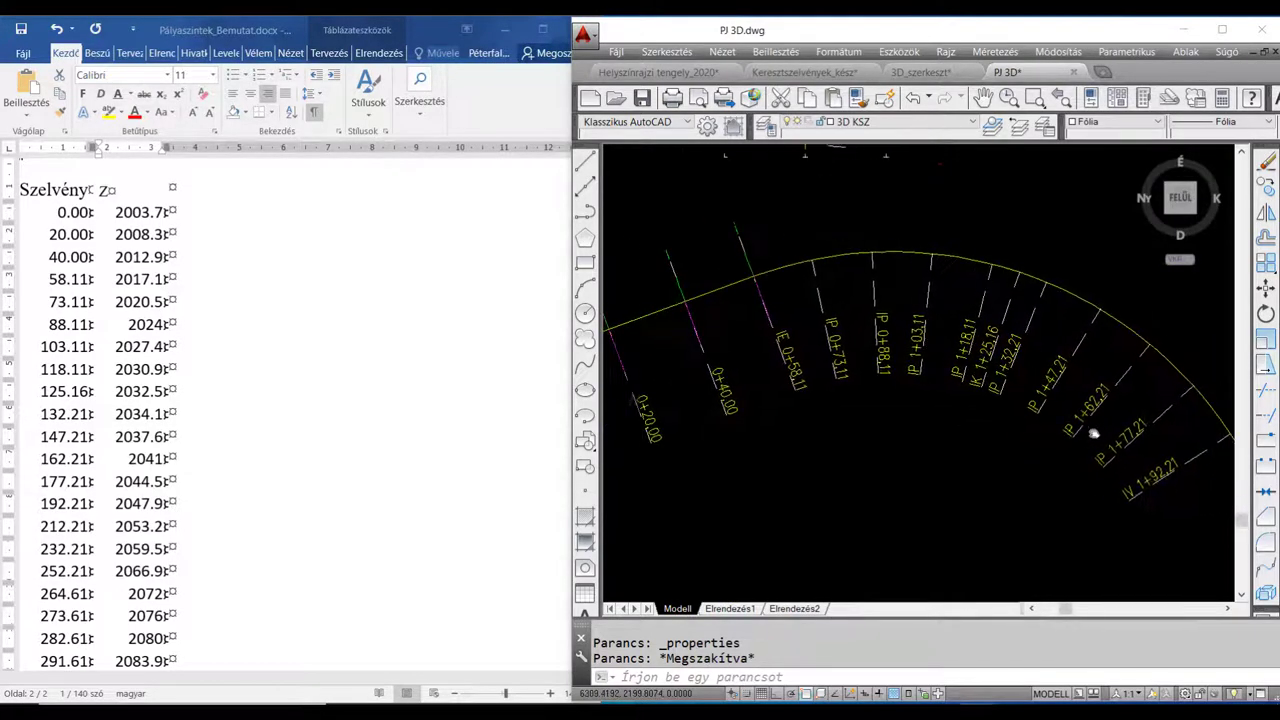
middle_click_drag(880, 330, 983, 350)
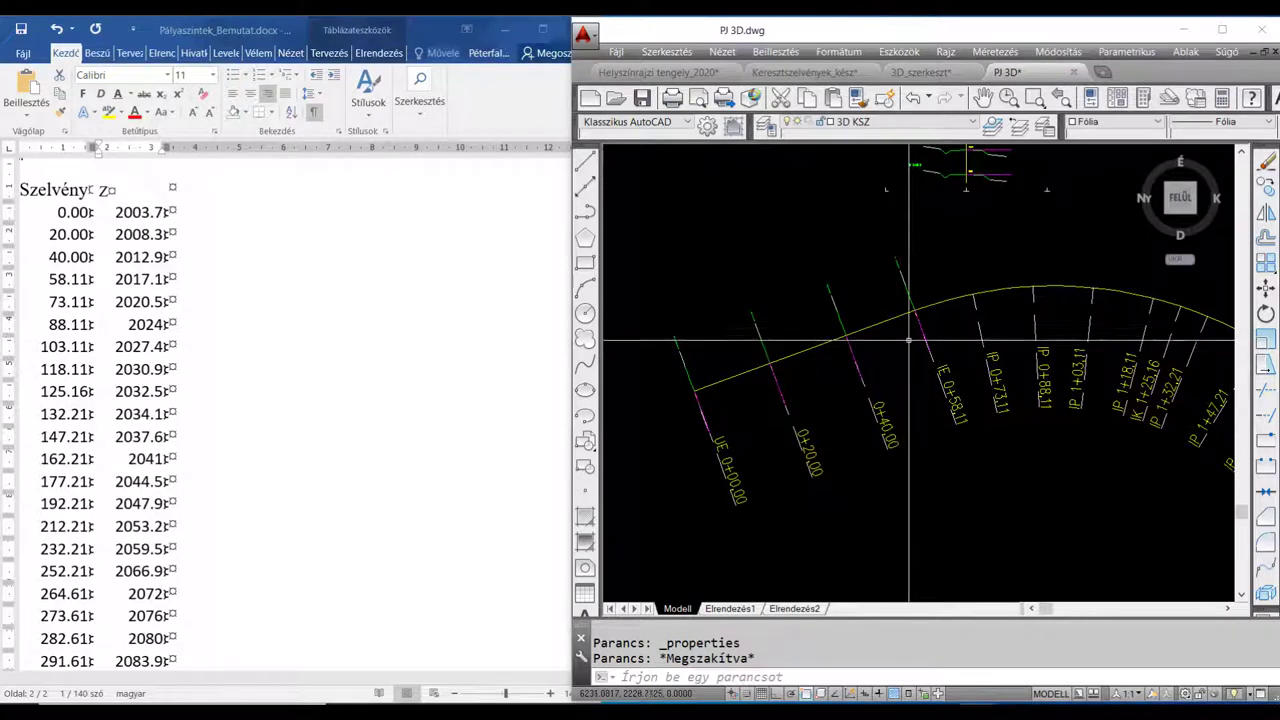
Close Pályaszintek_Bemutat.docx without saving (Nincs mentés)
scroll(320, 377, "up", 1)
left_click(376, 180)
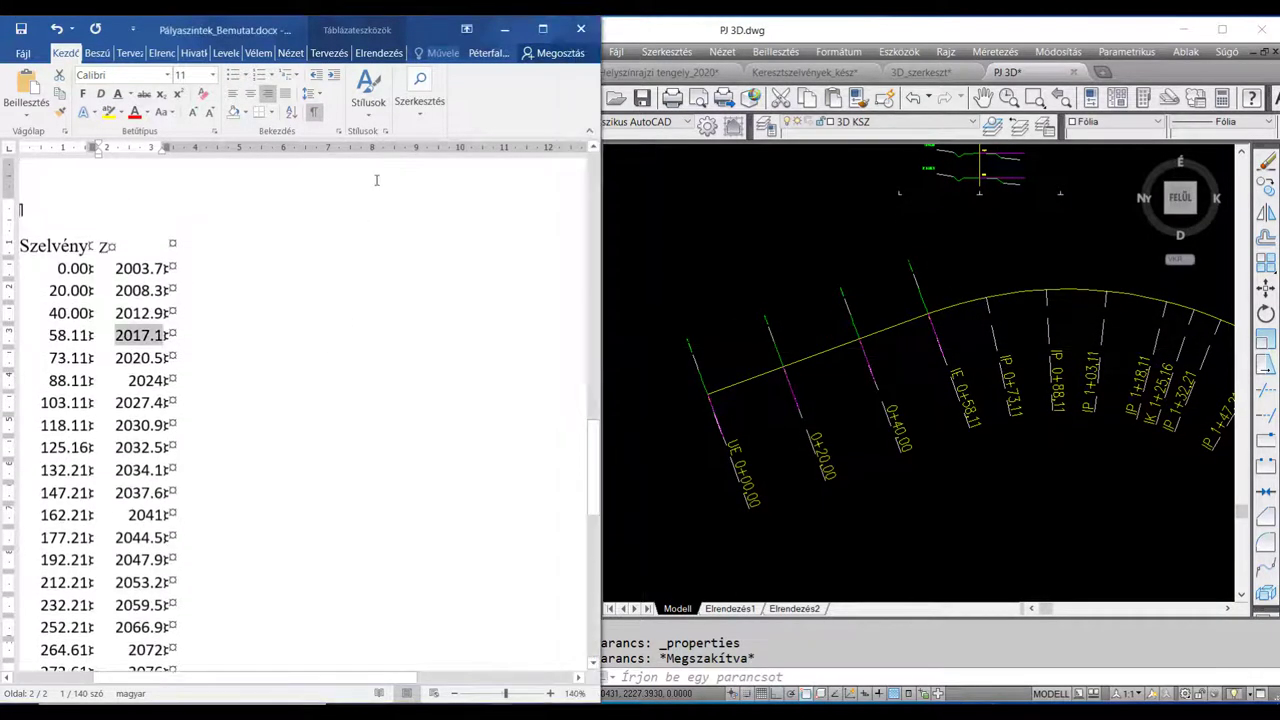
left_click(581, 35)
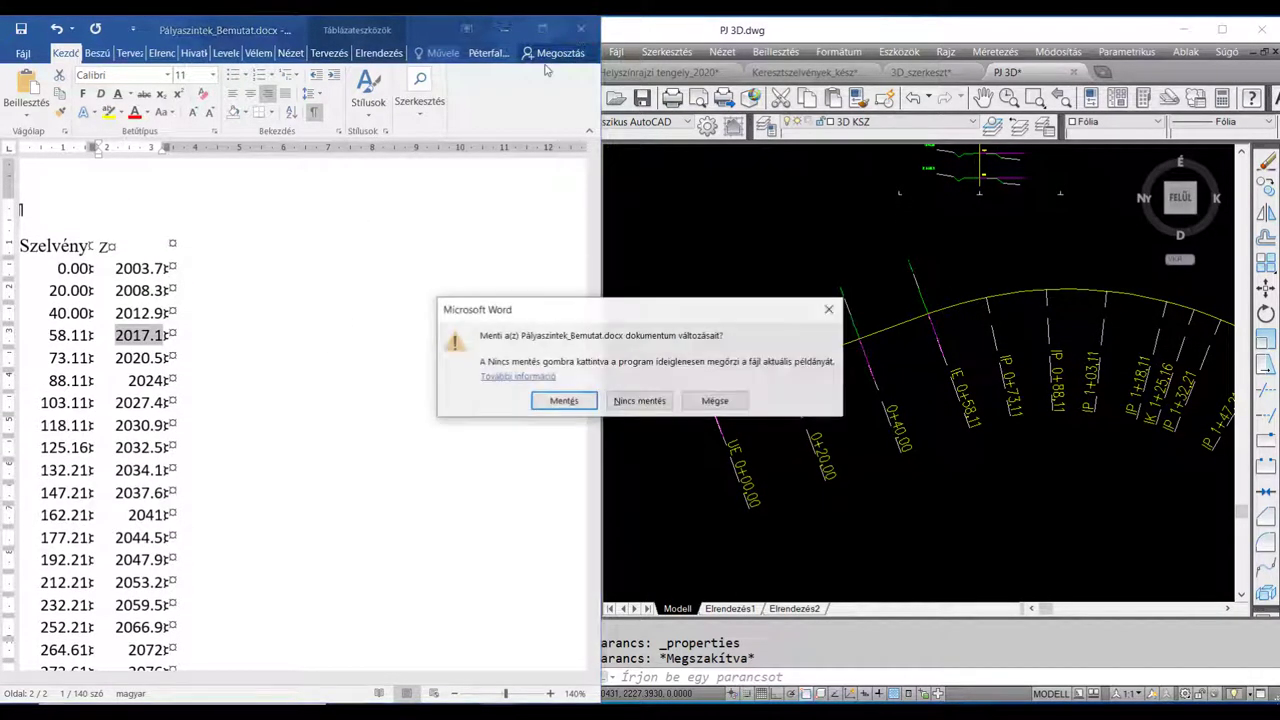
left_click(634, 401)
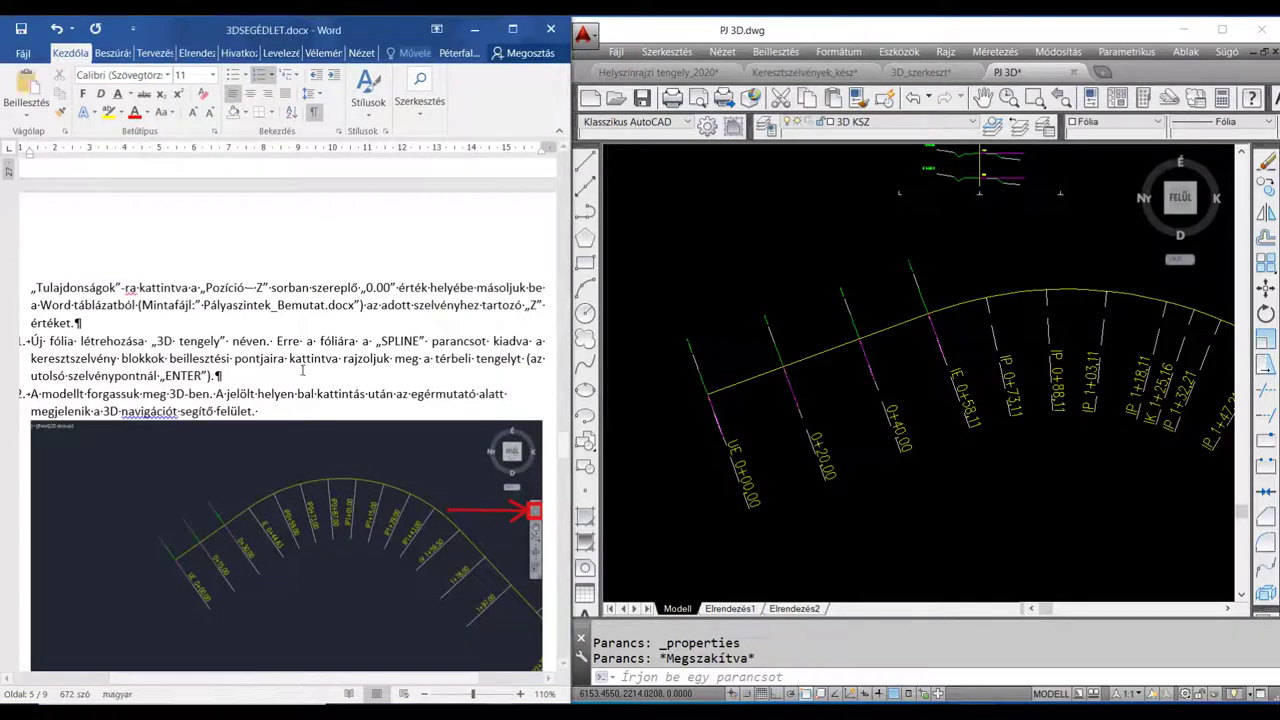
Scroll 3DSEGÉDLET.docx to the section on orbiting the model in 3D
scroll(311, 352, "down", 2)
scroll(311, 352, "down", 1)
scroll(310, 350, "down", 2)
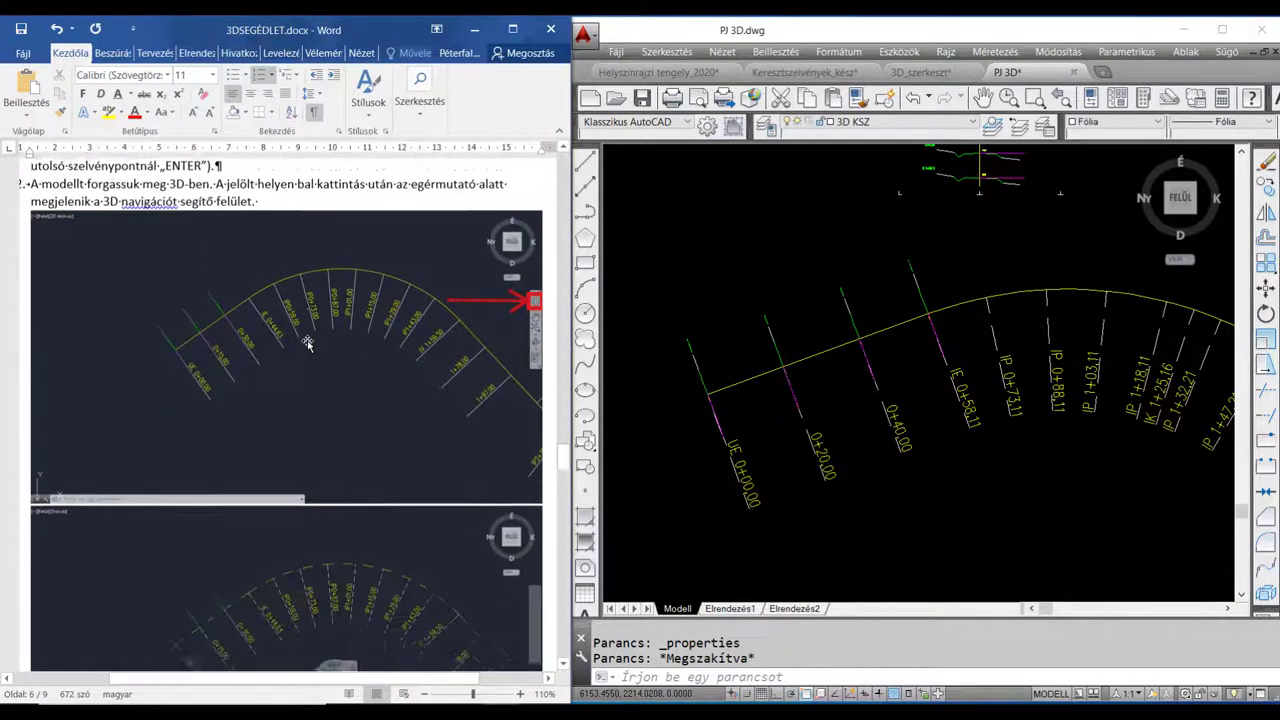
scroll(308, 346, "down", 1)
scroll(307, 343, "down", 1)
scroll(307, 343, "down", 2)
scroll(307, 343, "down", 1)
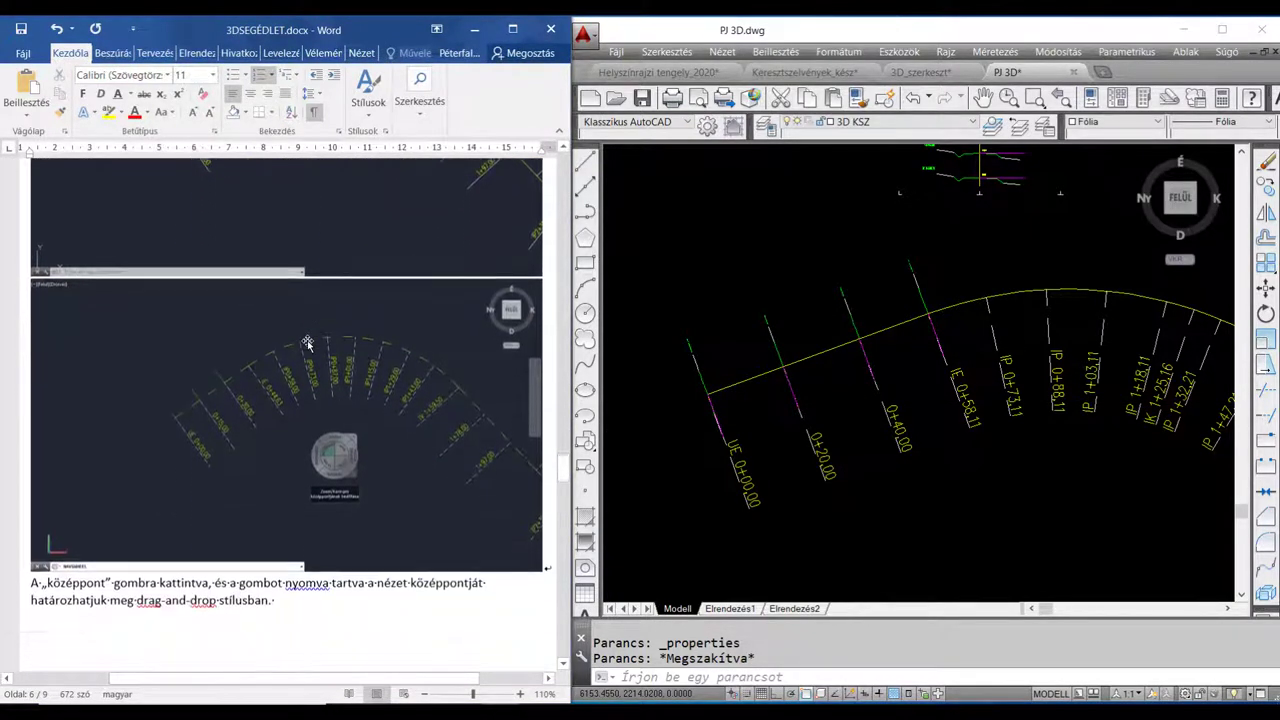
scroll(307, 343, "down", 1)
scroll(306, 341, "up", 1)
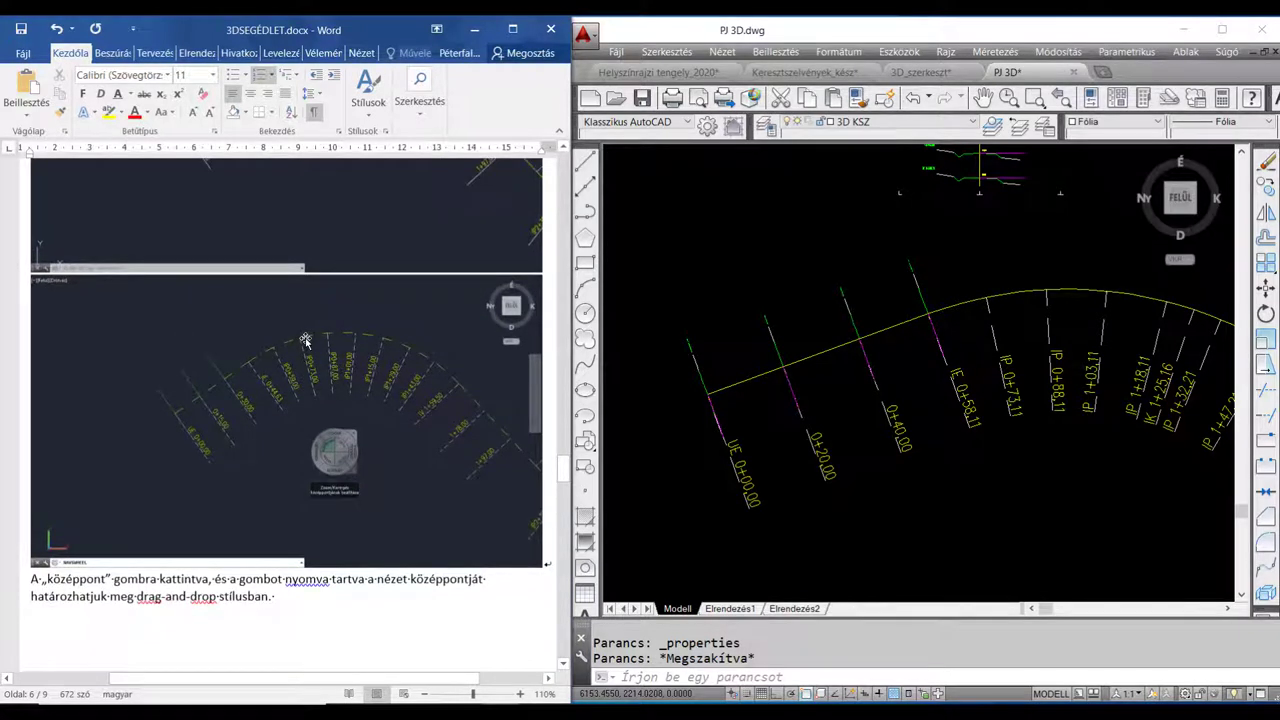
scroll(299, 335, "up", 1)
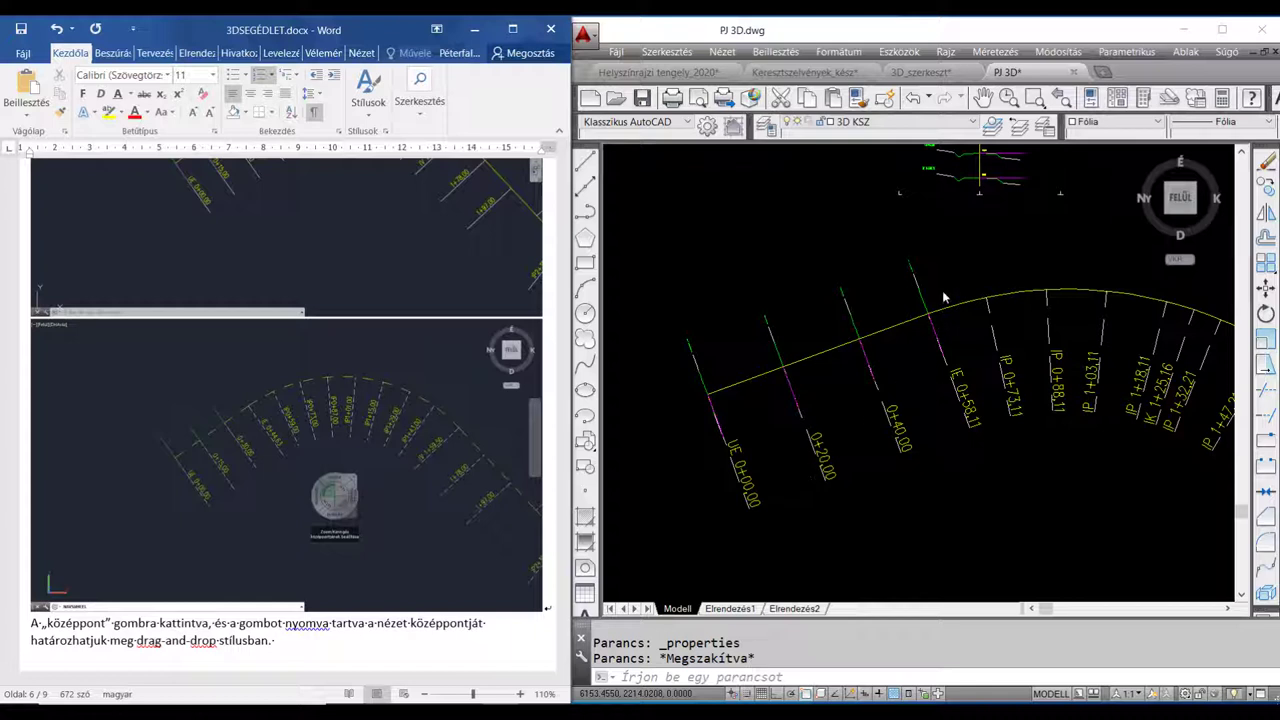
Erase the cross-section drawings above the alignment using a crossing window
left_click(955, 238)
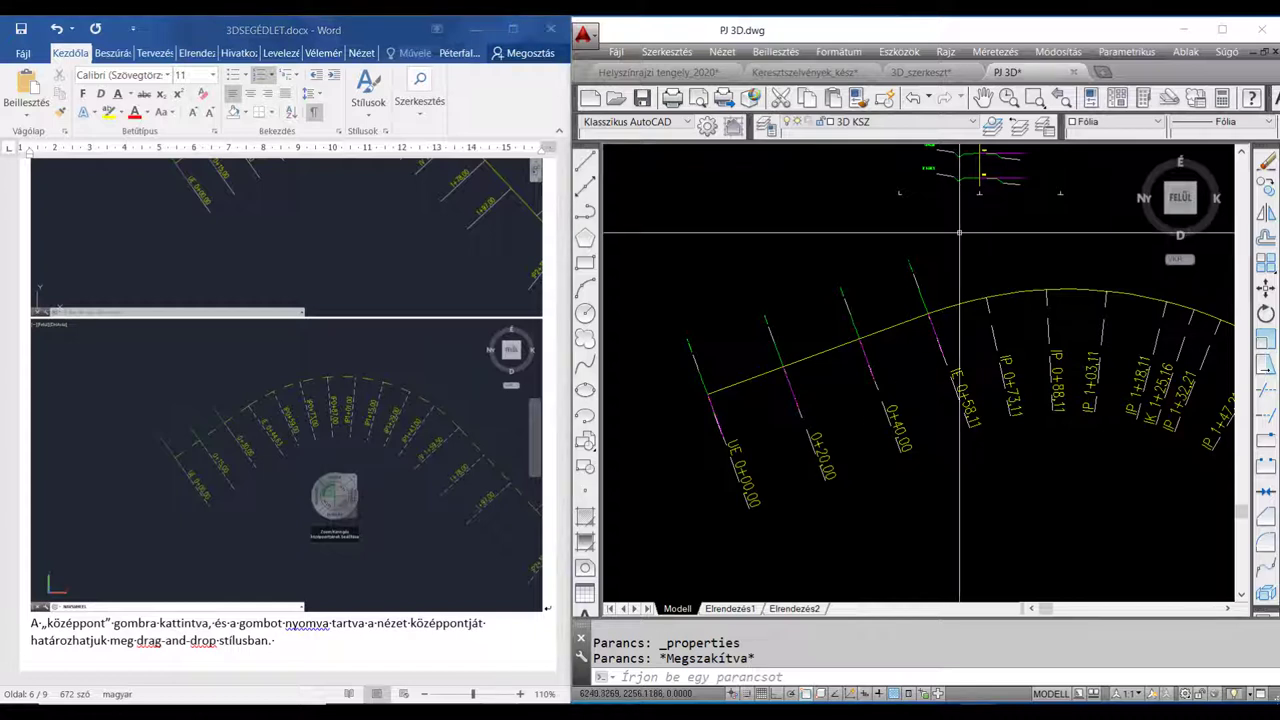
scroll(959, 233, "down", 3)
middle_click_drag(959, 233, 869, 357)
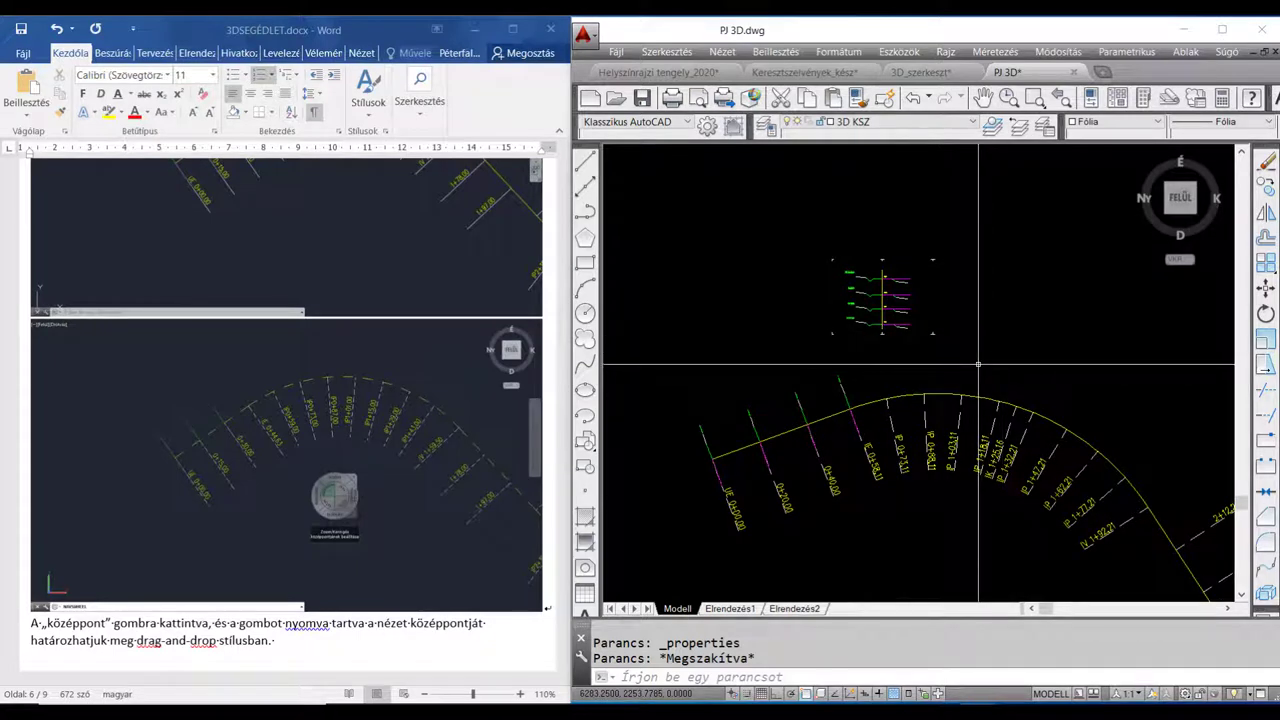
left_click(978, 364)
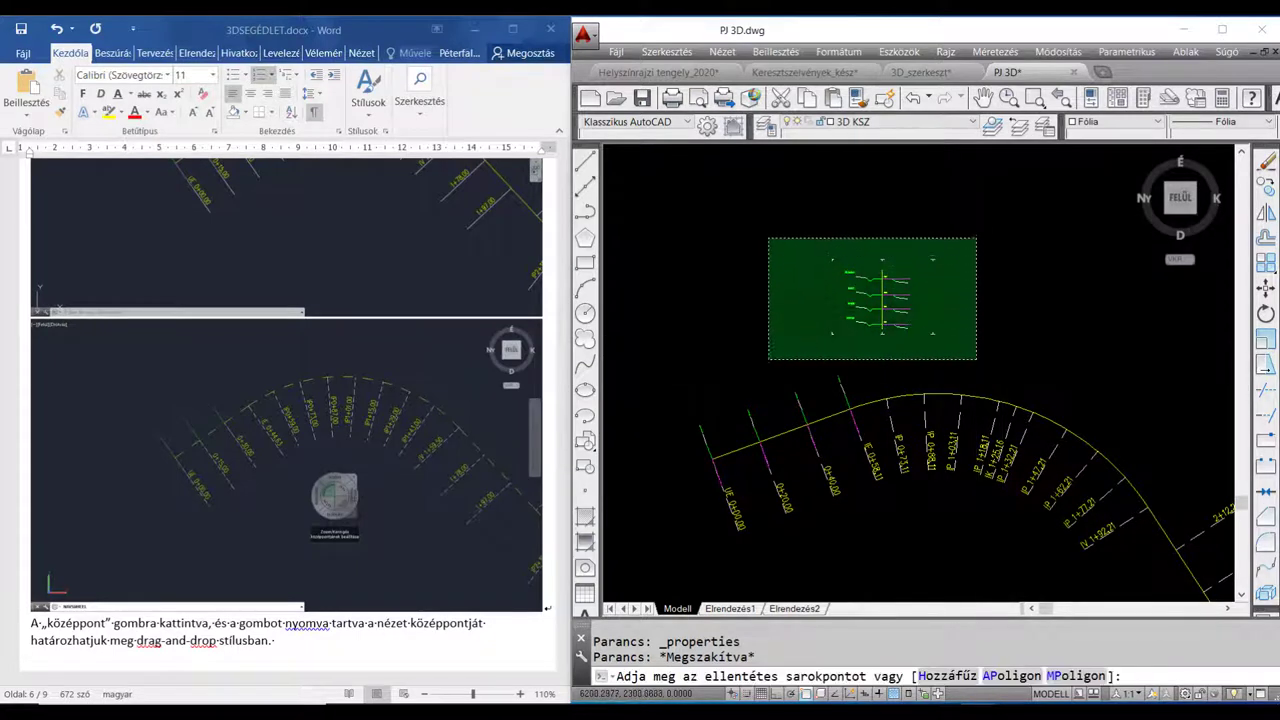
left_click(768, 233)
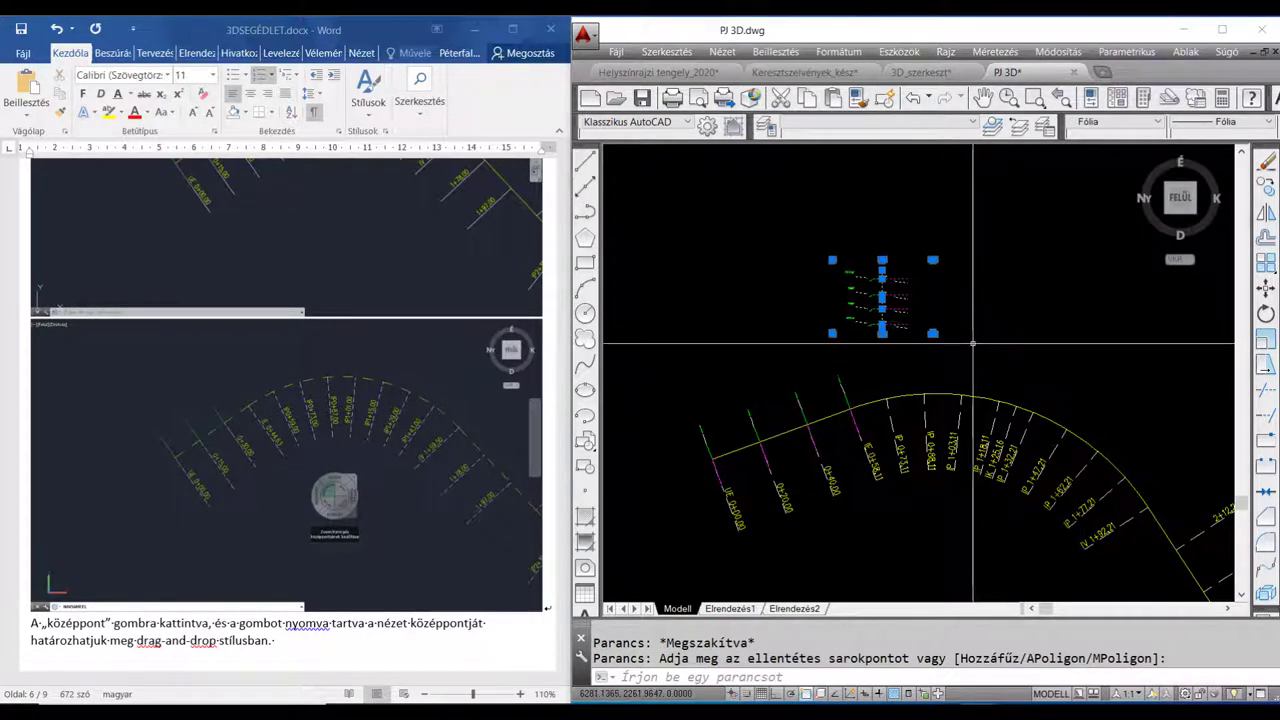
key("Delete")
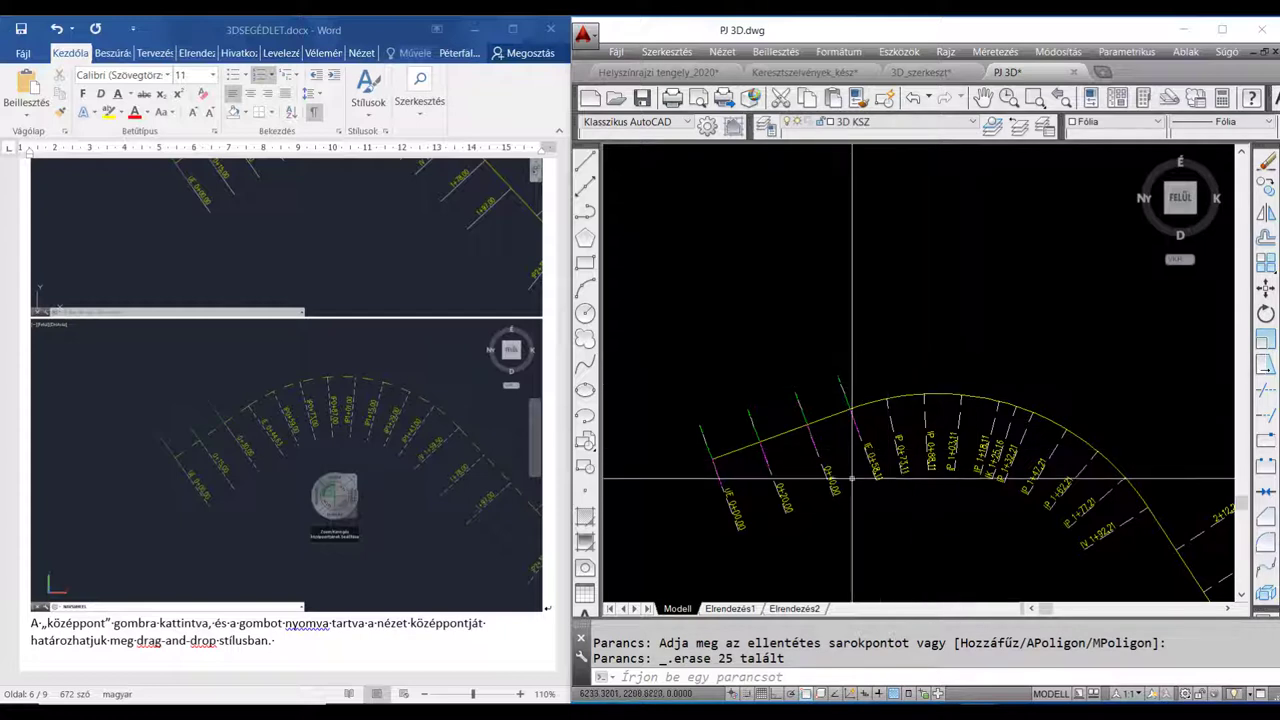
Pan and zoom back to the start of the road alignment
middle_click_drag(883, 457, 834, 389)
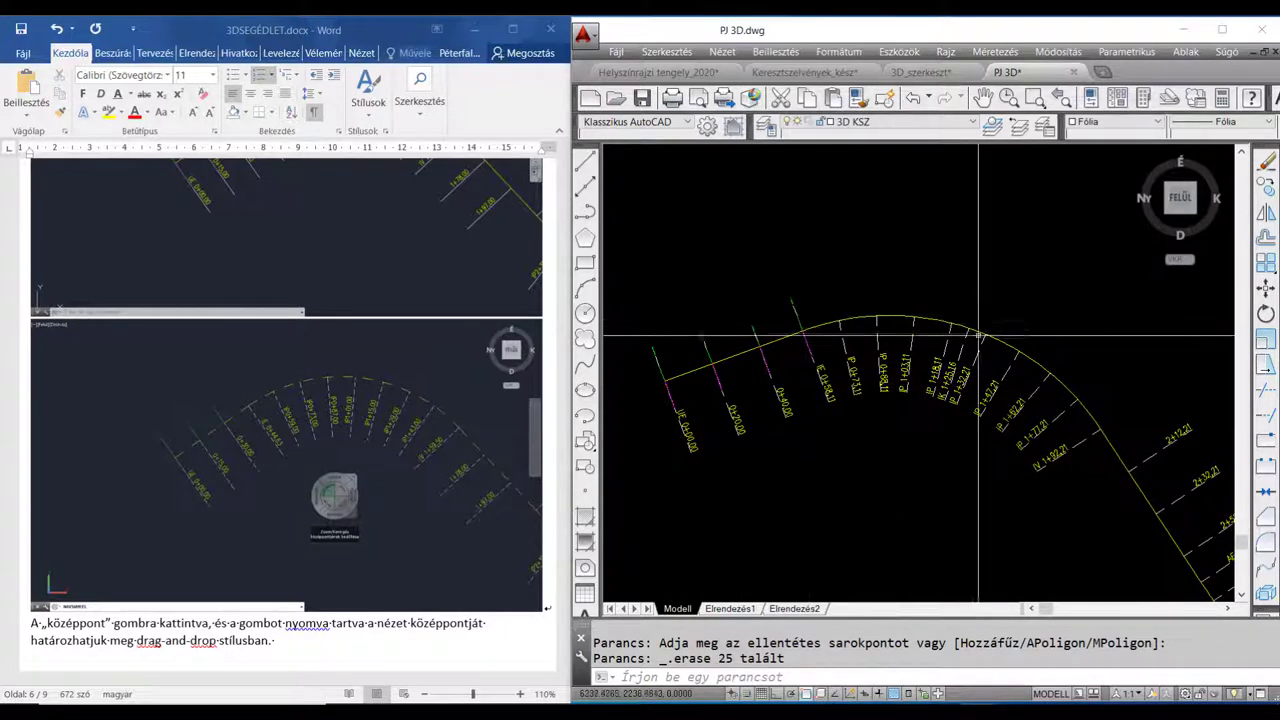
scroll(1063, 466, "up", 2)
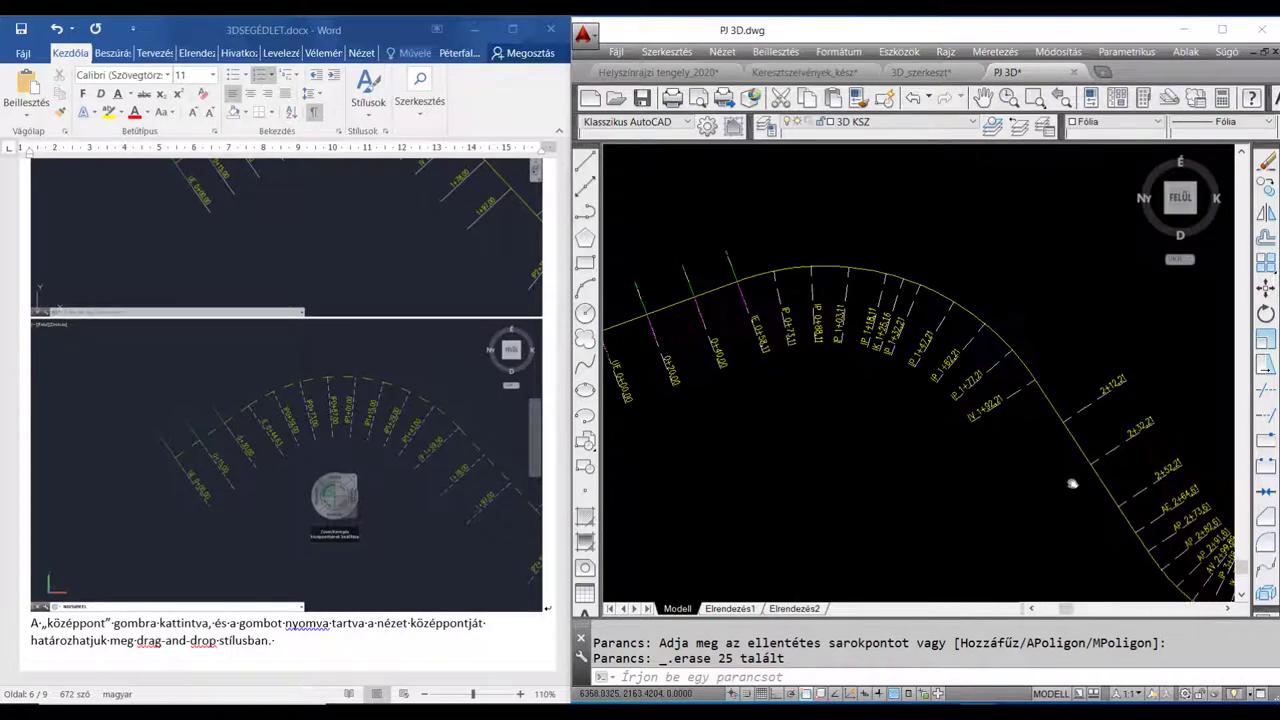
scroll(900, 514, "down", 2)
scroll(891, 363, "up", 2)
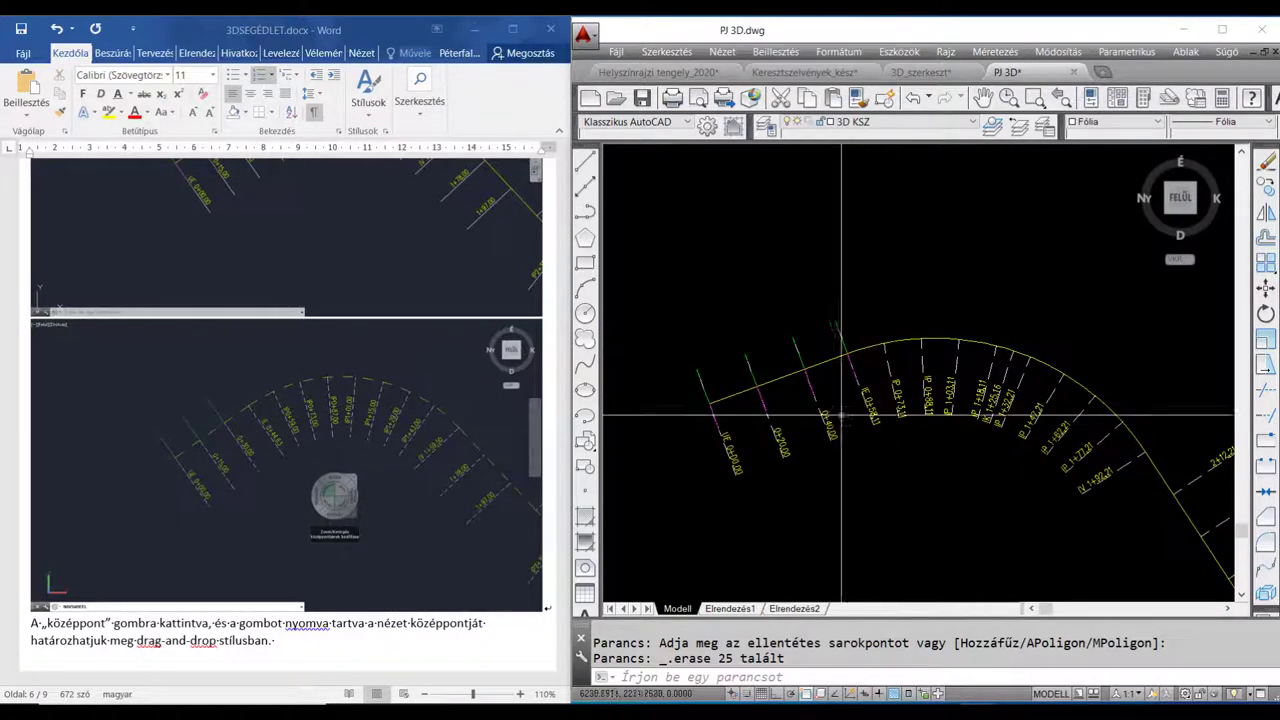
scroll(829, 500, "down", 2)
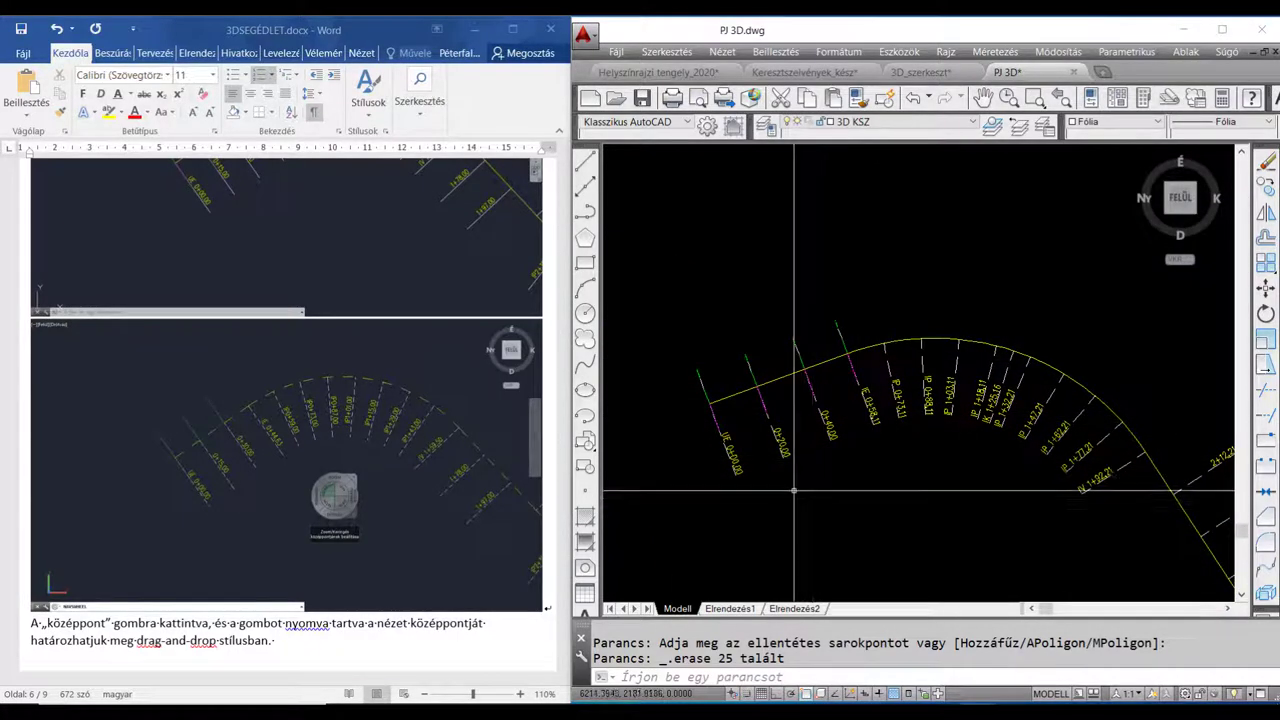
scroll(794, 490, "up", 3)
middle_click_drag(823, 500, 831, 534)
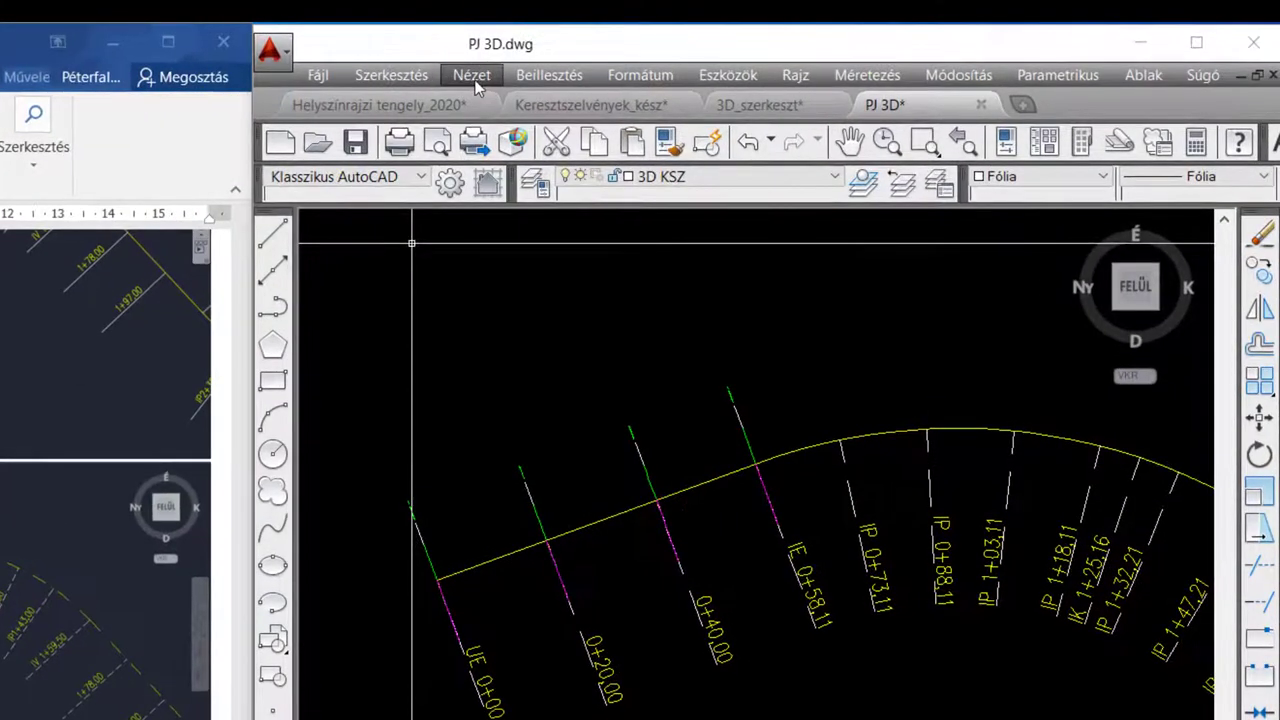
Tilt the view with Nézet > Keringés > Korlátozott keringés to see the raised cross-sections
left_click(474, 78)
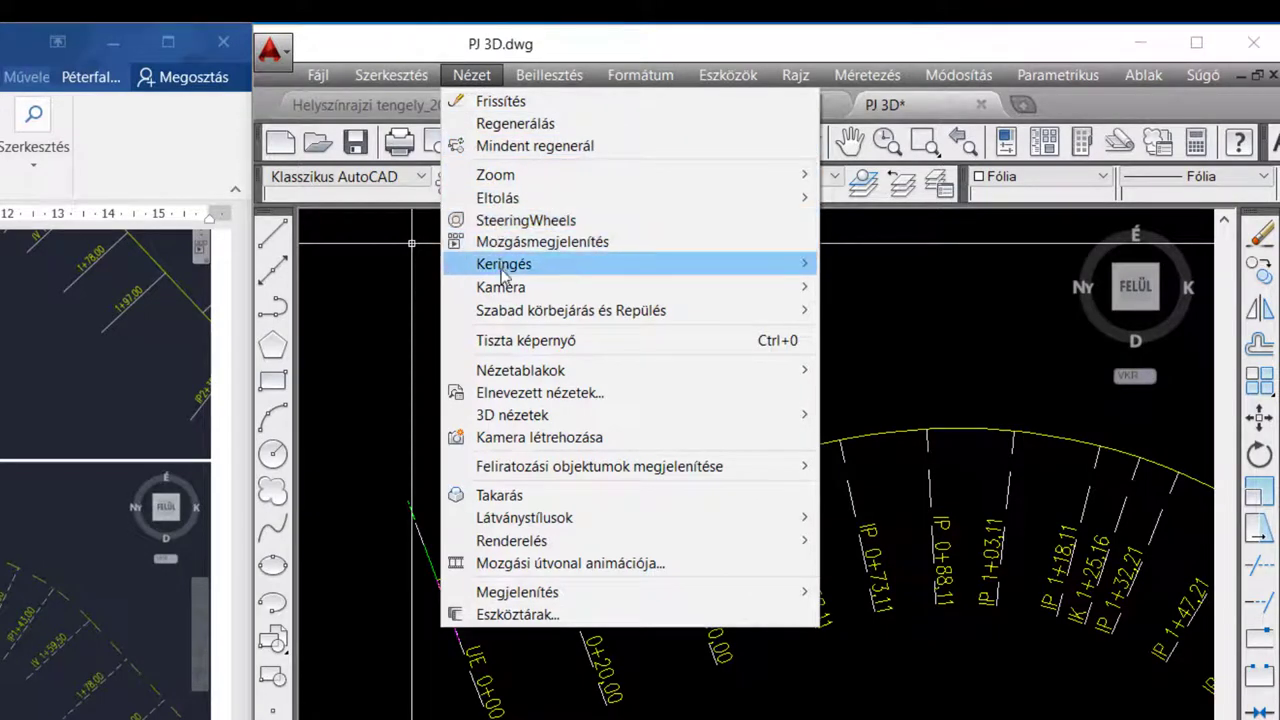
mouse_move(504, 264)
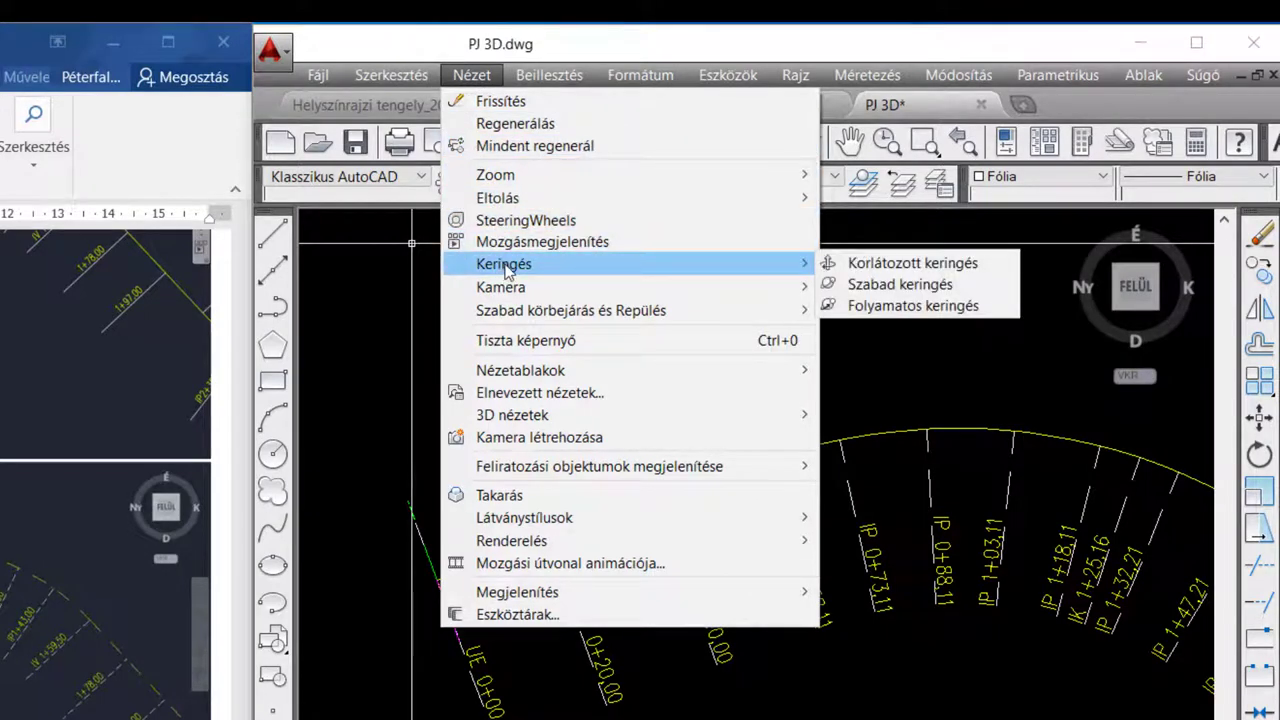
left_click(864, 266)
mouse_move(757, 586)
left_mouse_down()
mouse_move(690, 429)
mouse_move(716, 547)
mouse_move(638, 615)
mouse_move(649, 573)
mouse_move(603, 631)
mouse_move(660, 640)
mouse_move(689, 629)
mouse_move(924, 421)
mouse_move(934, 434)
mouse_move(929, 409)
mouse_move(869, 449)
mouse_move(880, 437)
mouse_move(914, 451)
mouse_move(906, 534)
mouse_move(948, 548)
mouse_move(905, 492)
mouse_move(899, 516)
left_mouse_up()
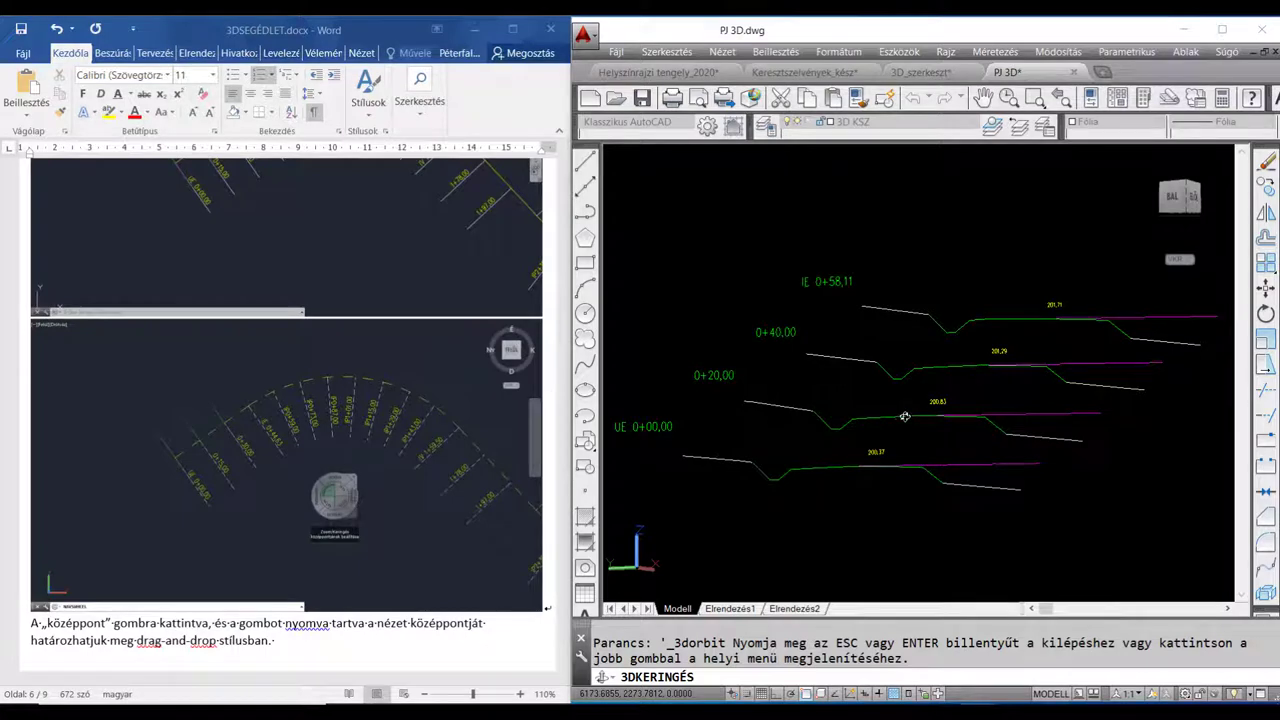
key("Escape")
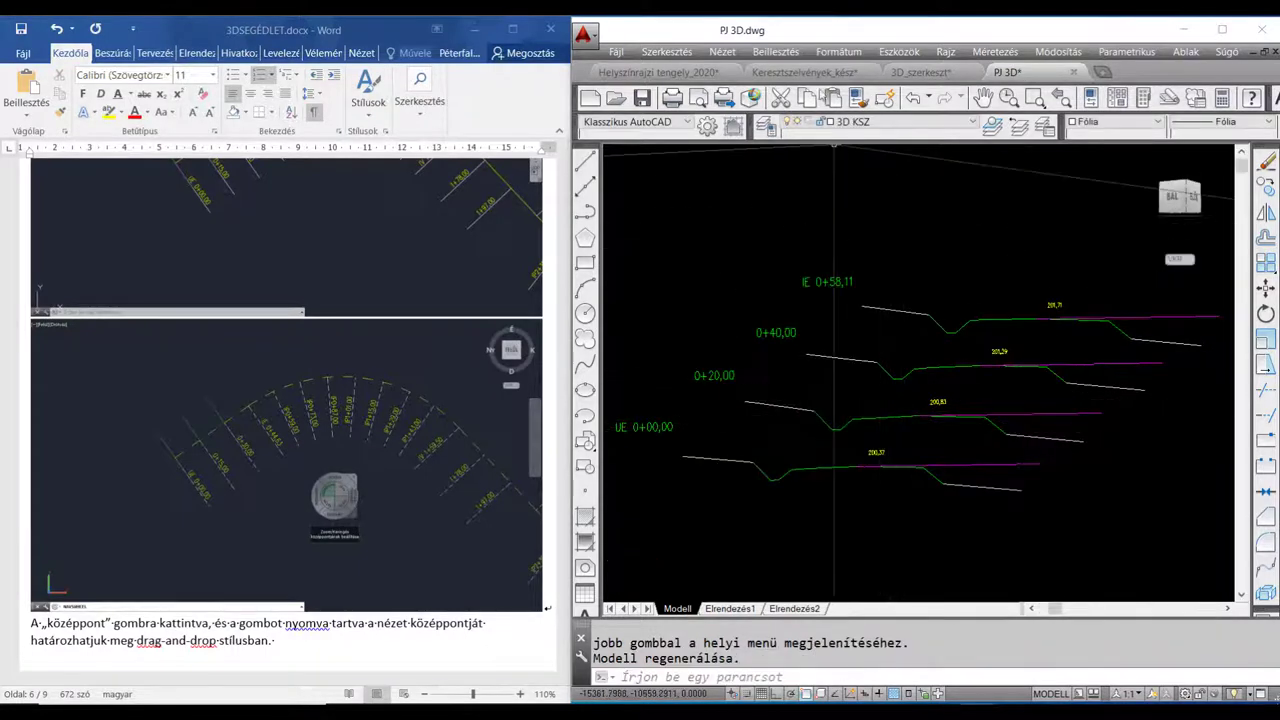
Add a new layer '3D tengely', colour it yellow and set it current
left_click(764, 136)
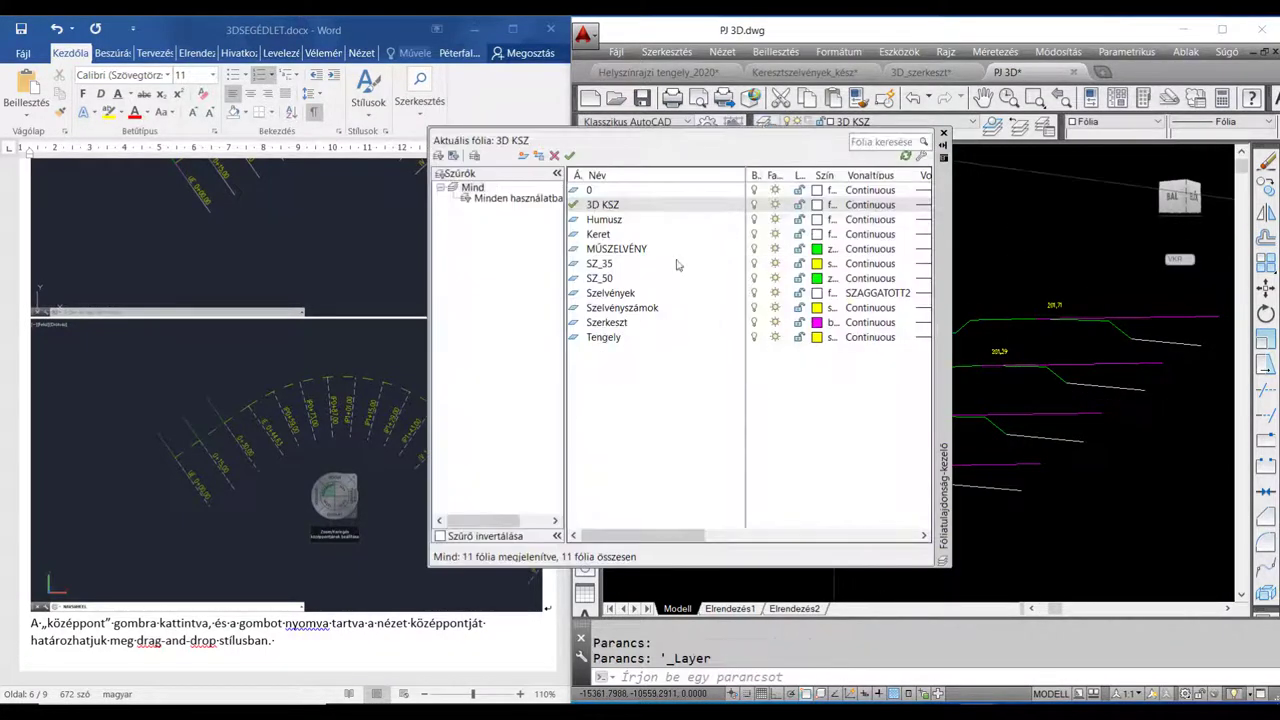
left_click(523, 157)
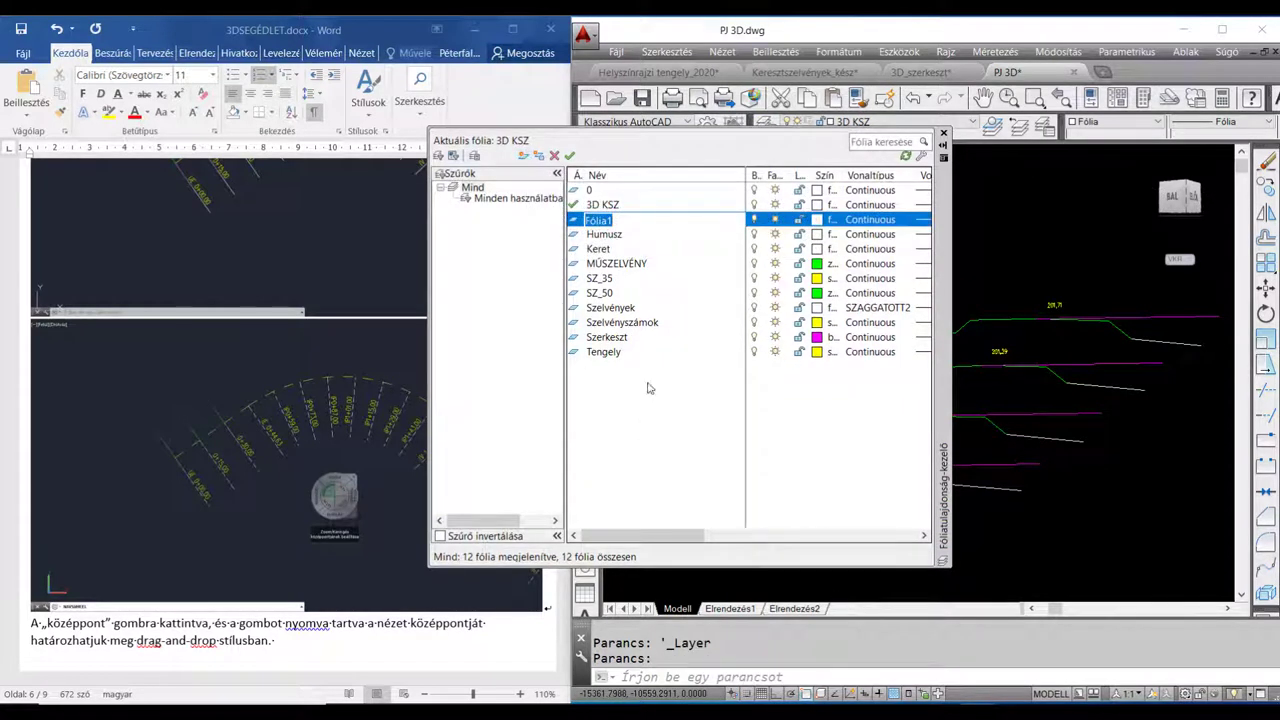
type("3D tengely")
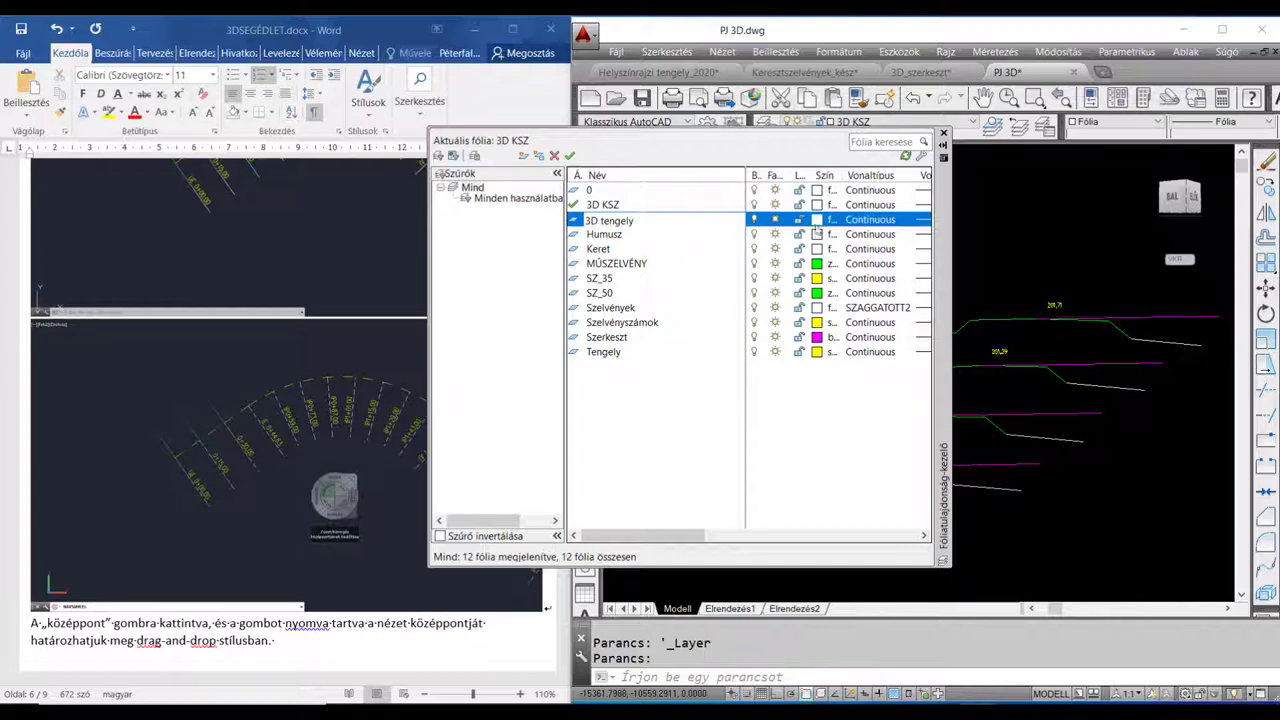
left_click(817, 219)
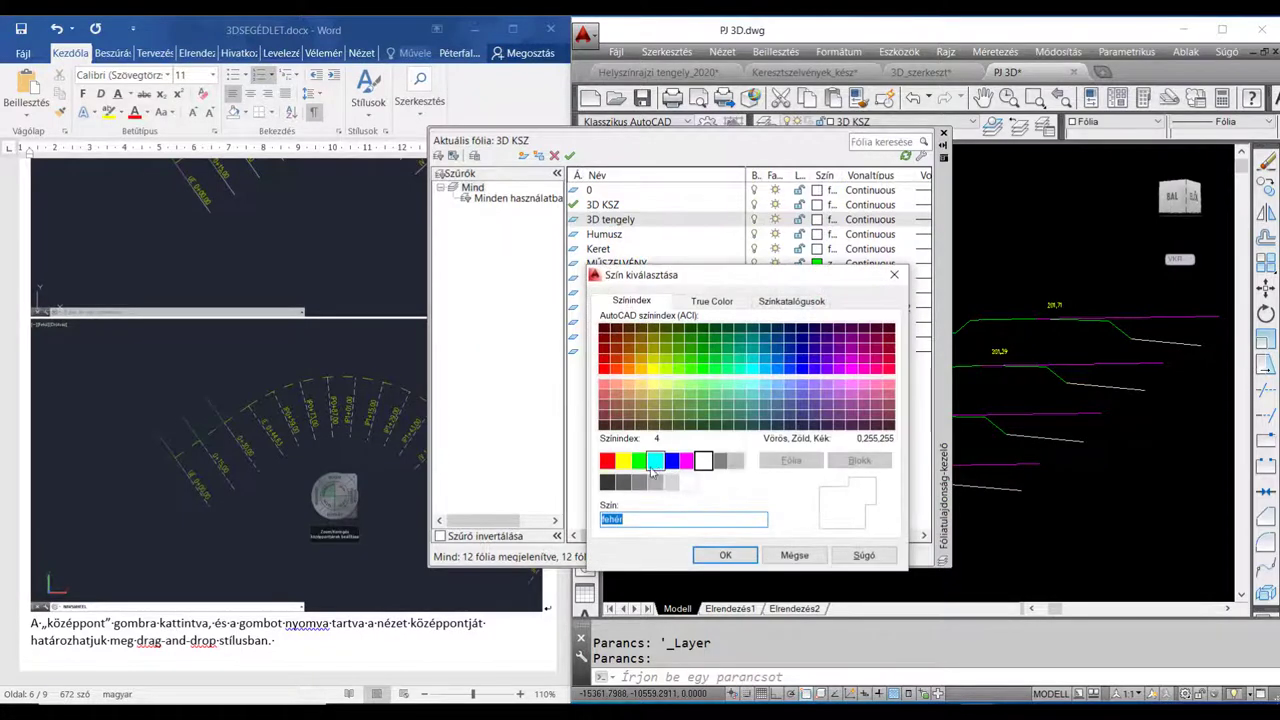
left_click(623, 461)
left_click(725, 555)
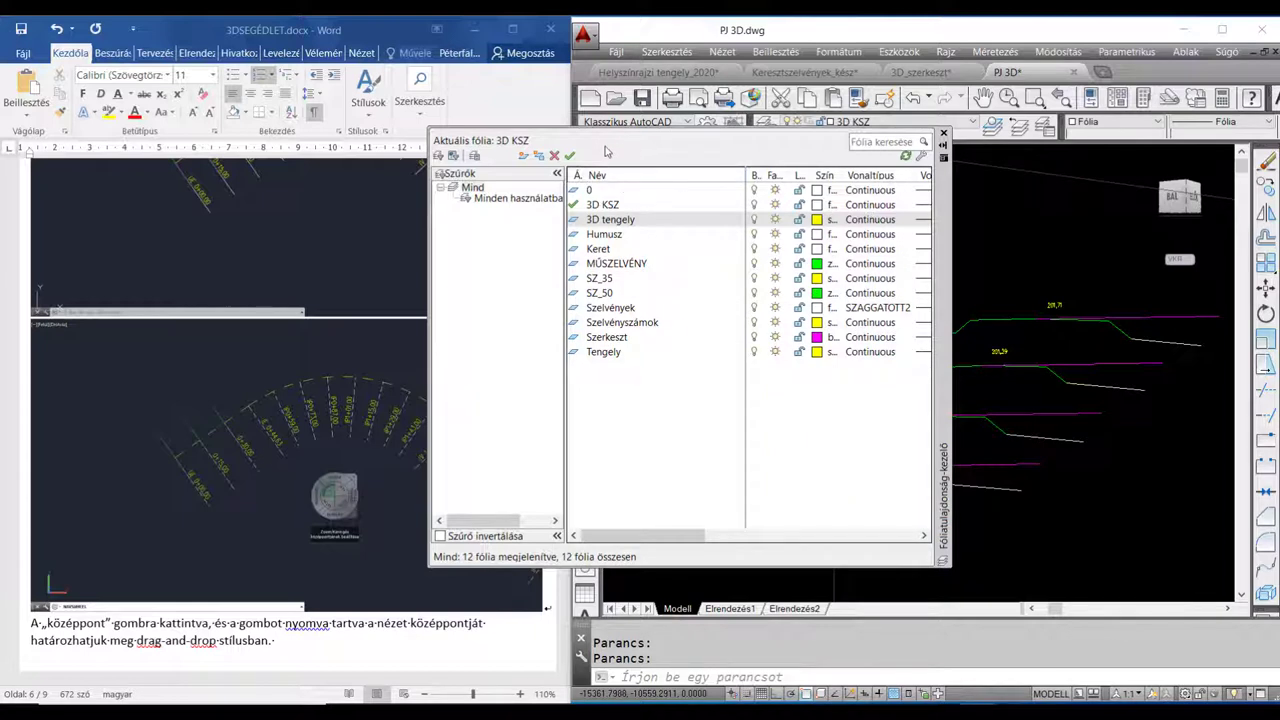
left_click(570, 156)
left_click(942, 135)
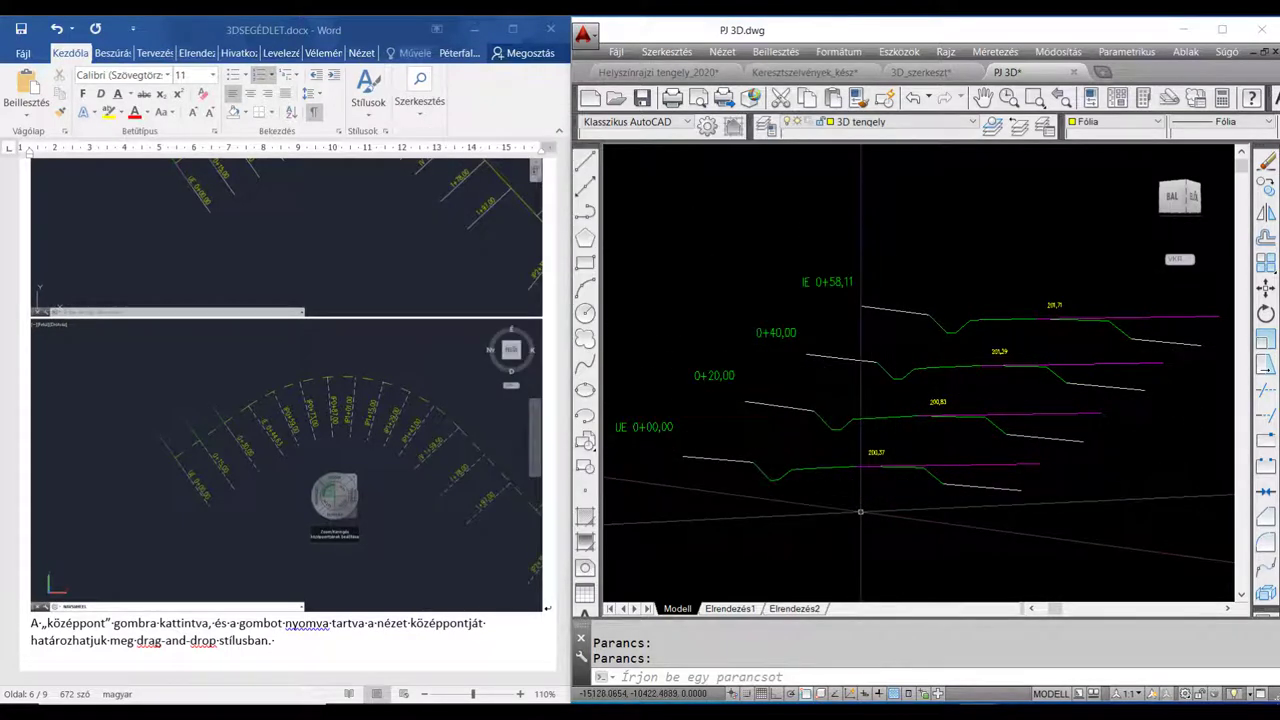
Draw a SPLINE through the axis points 200,37, 200,83, 200,29 and 200,71
type("spline")
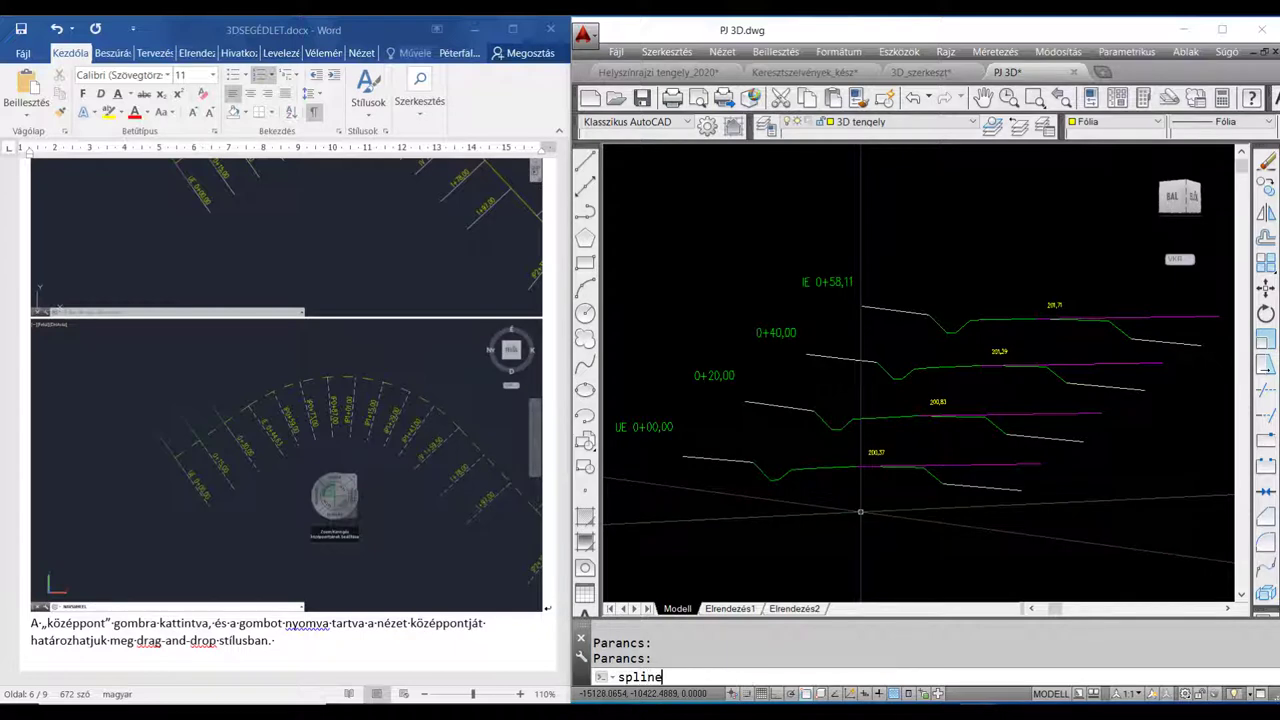
key("Return")
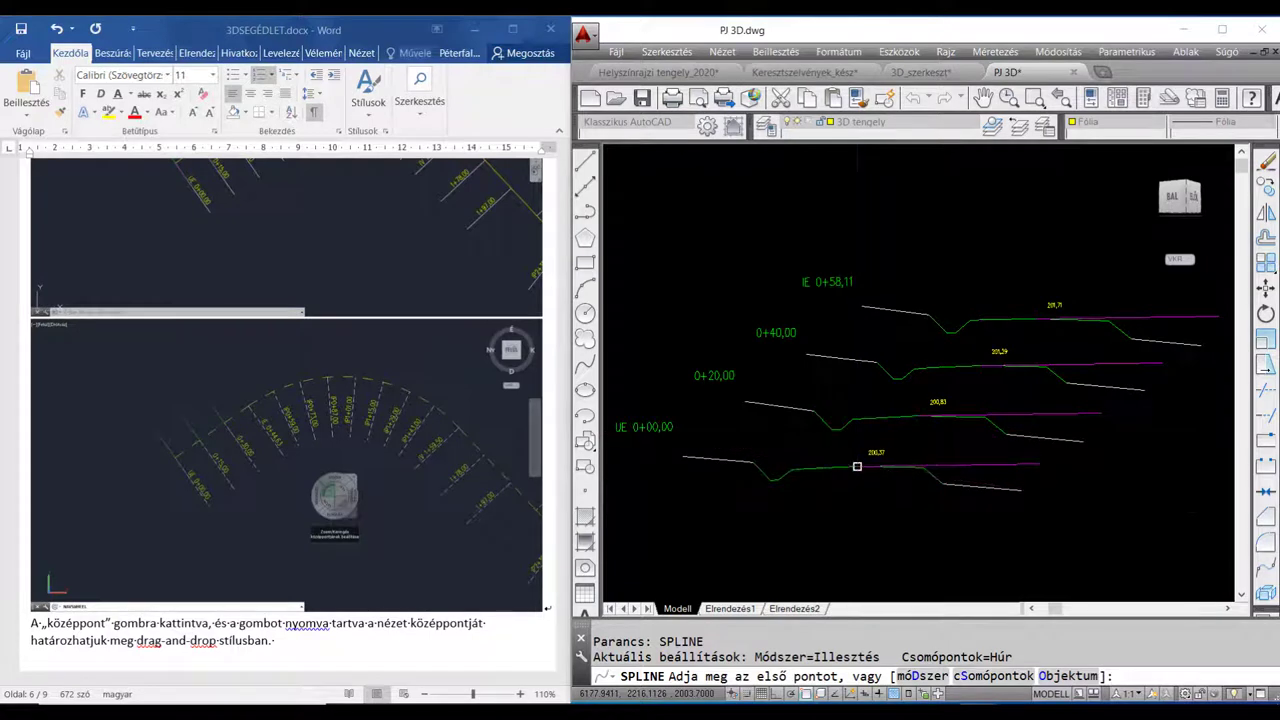
left_click(857, 466)
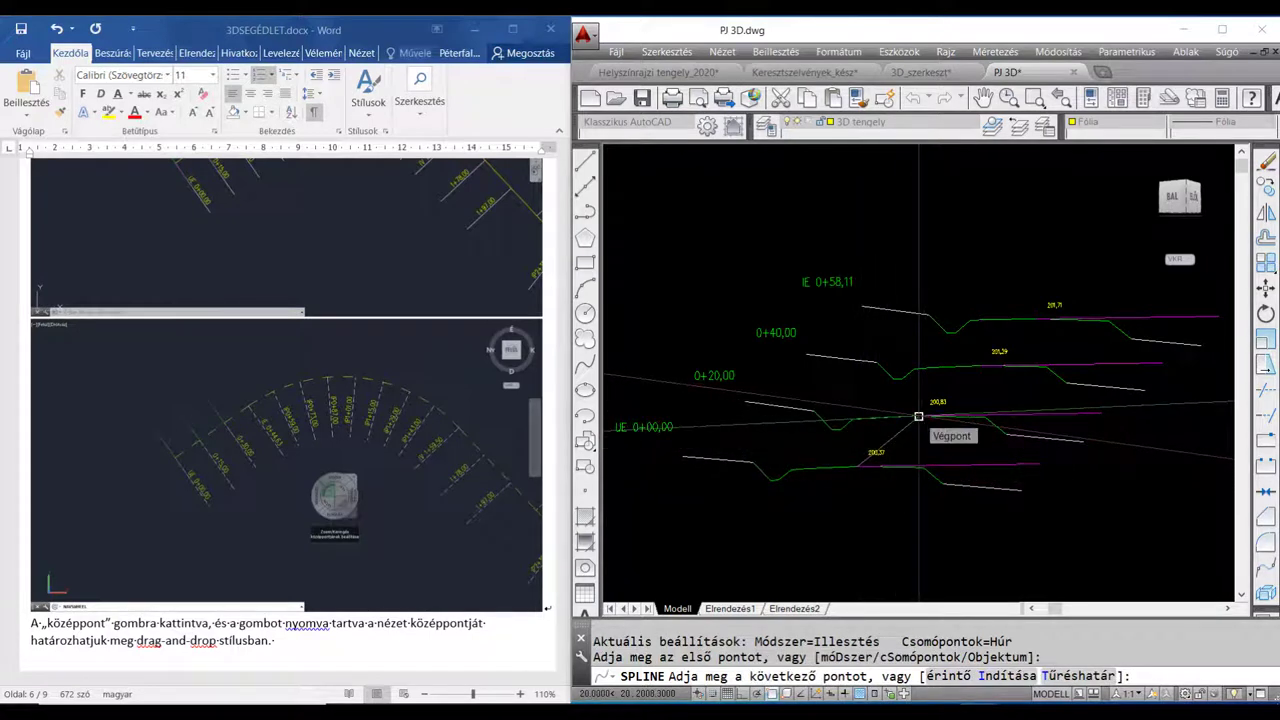
left_click(918, 416)
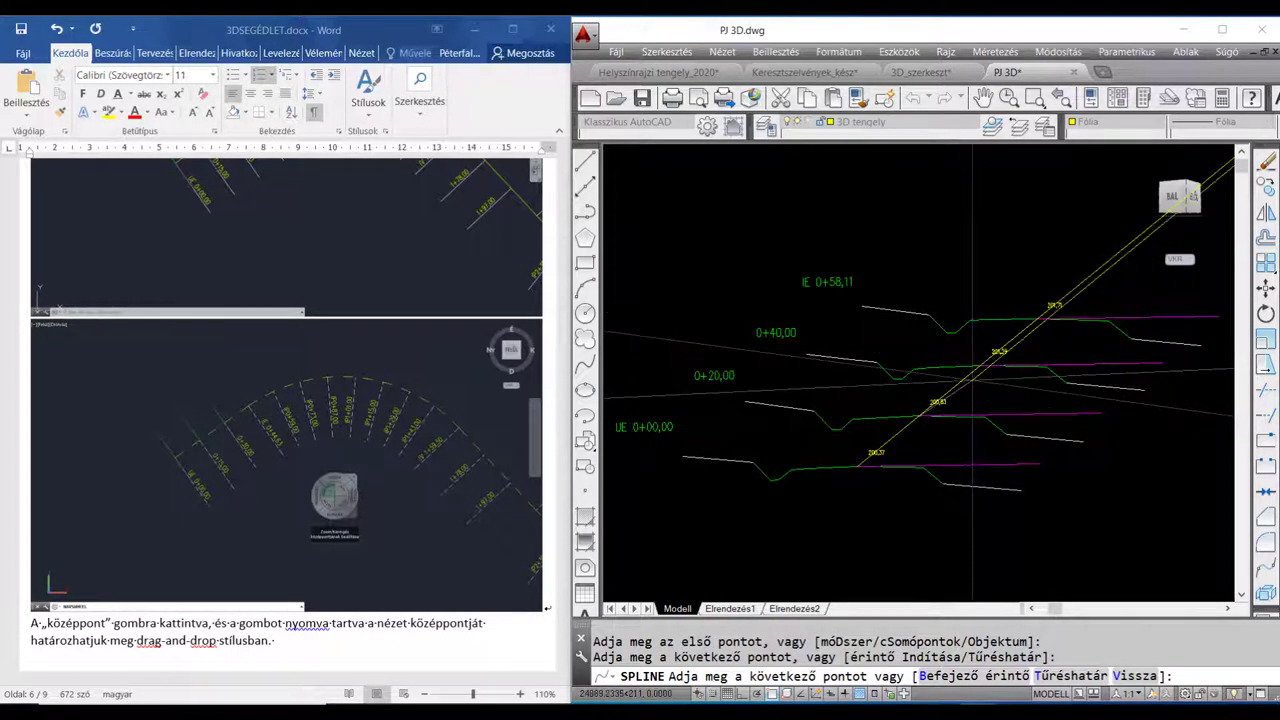
left_click(981, 366)
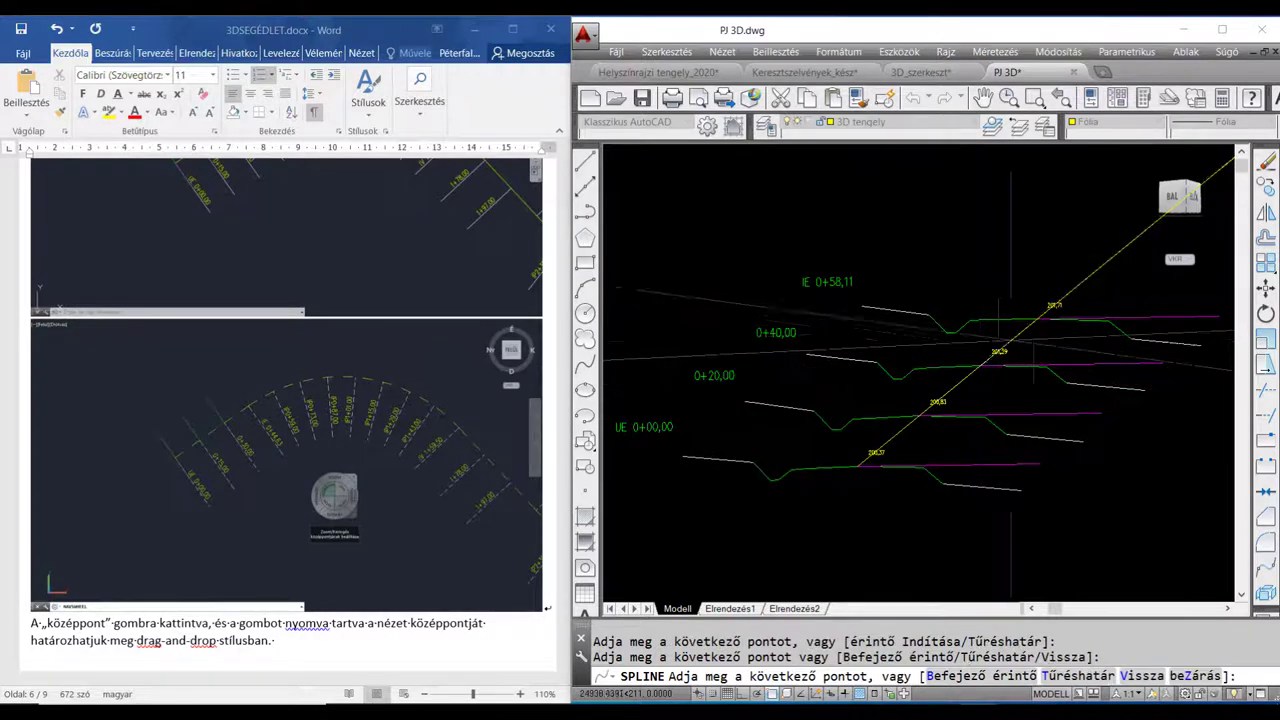
left_click(1036, 319)
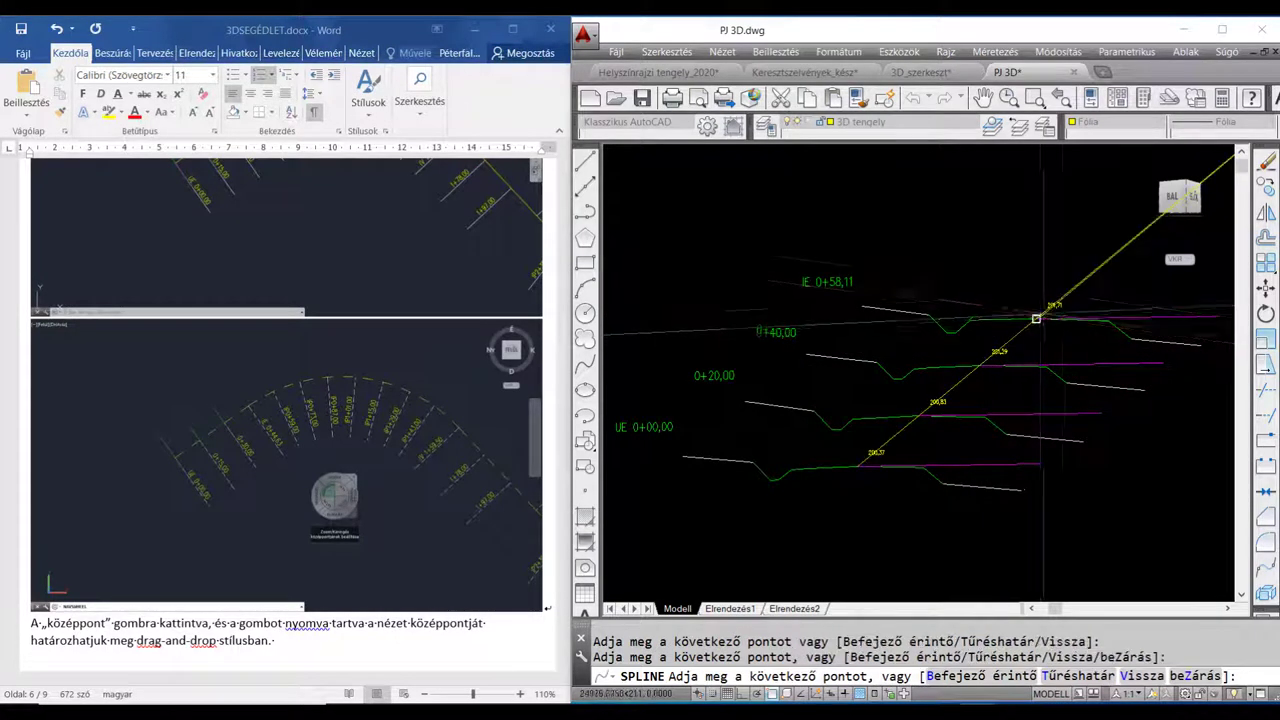
Finish the spline and clear its selection
middle_click_drag(1115, 237, 915, 349)
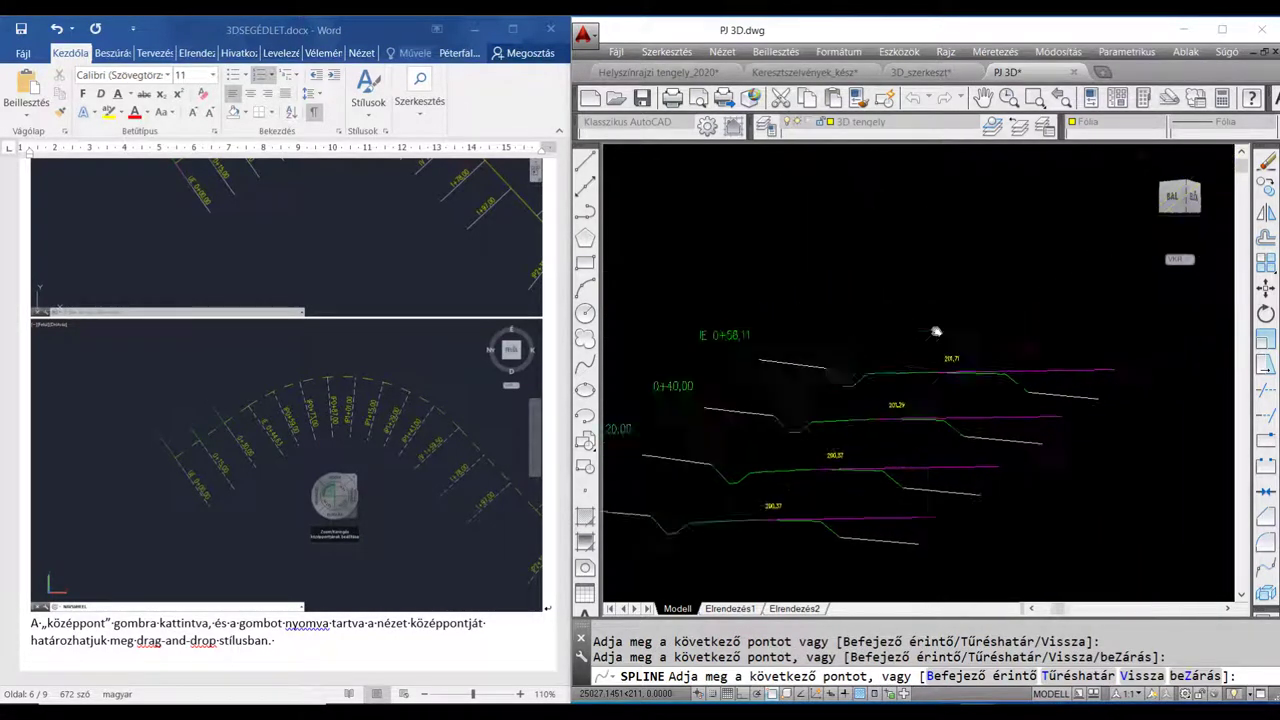
scroll(915, 349, "up", 2)
scroll(915, 349, "down", 2)
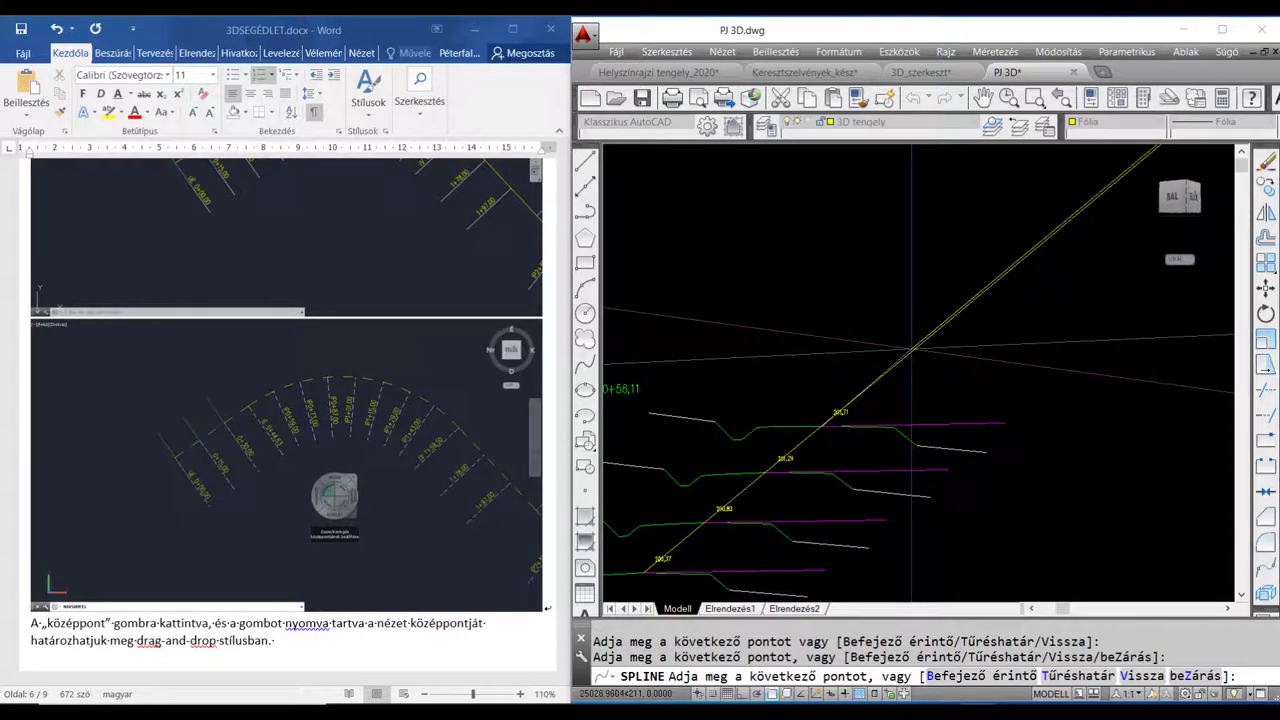
key("Return")
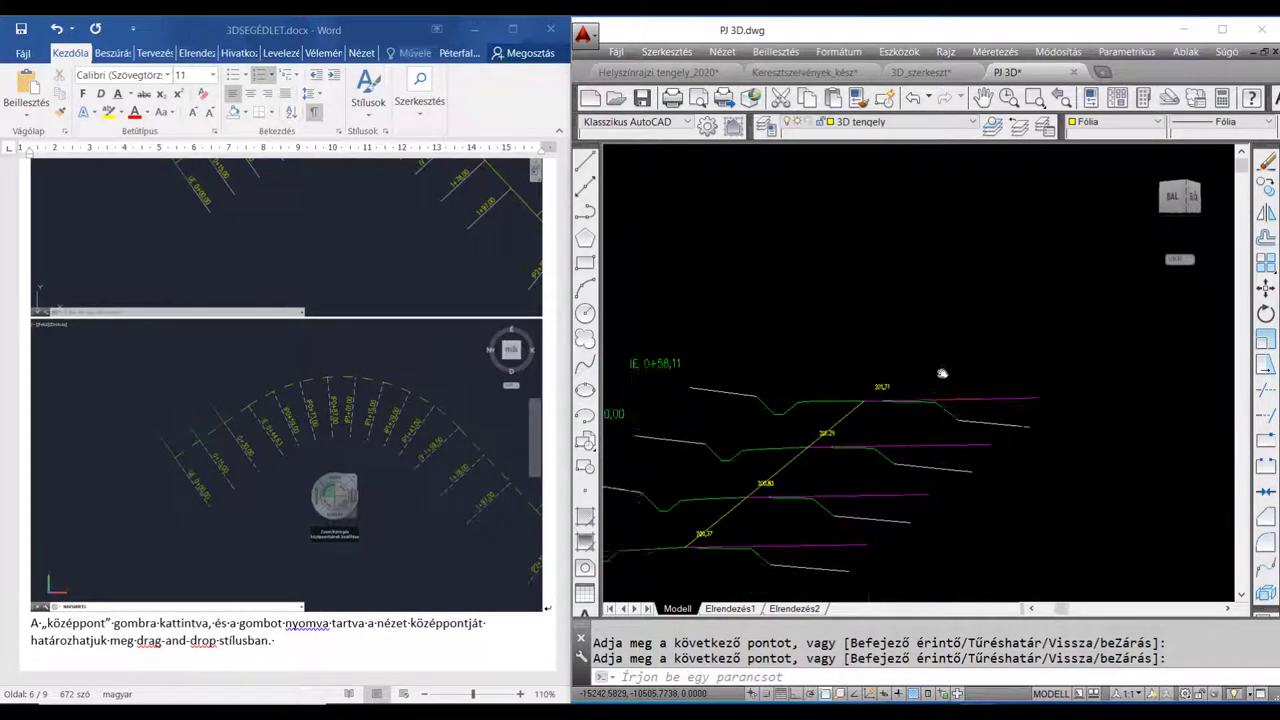
middle_click_drag(911, 349, 1017, 251)
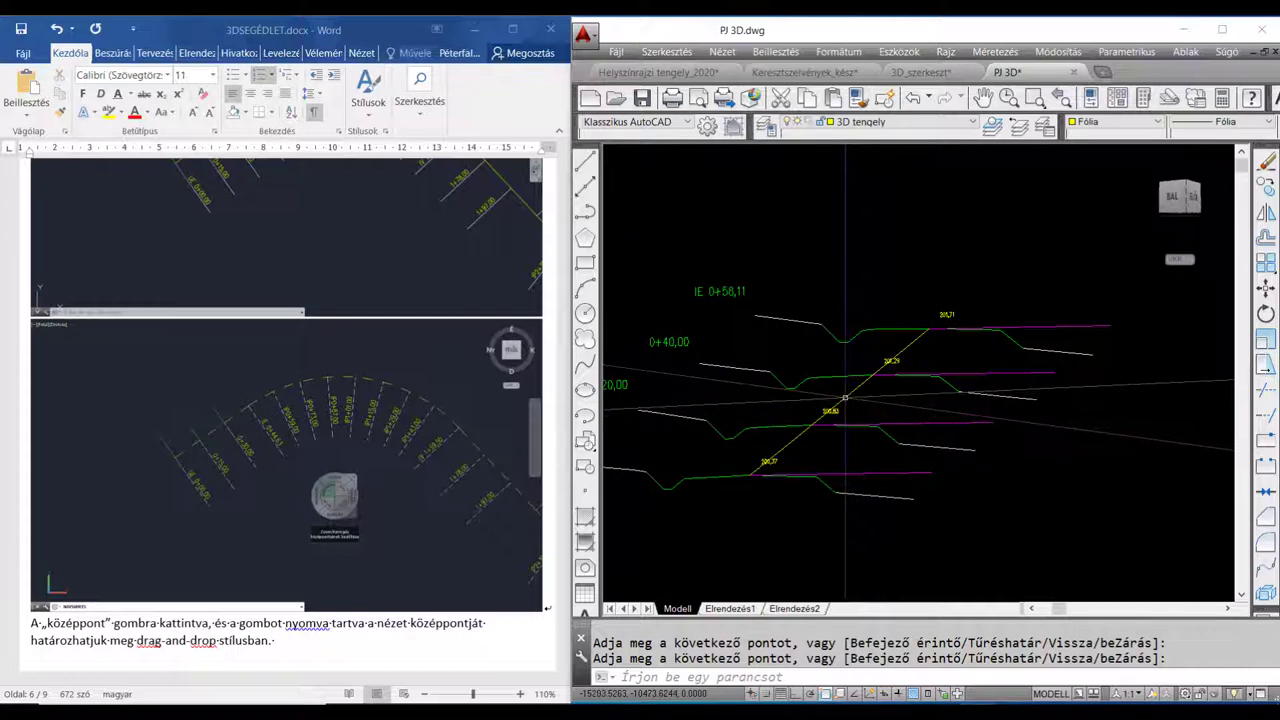
key("Return")
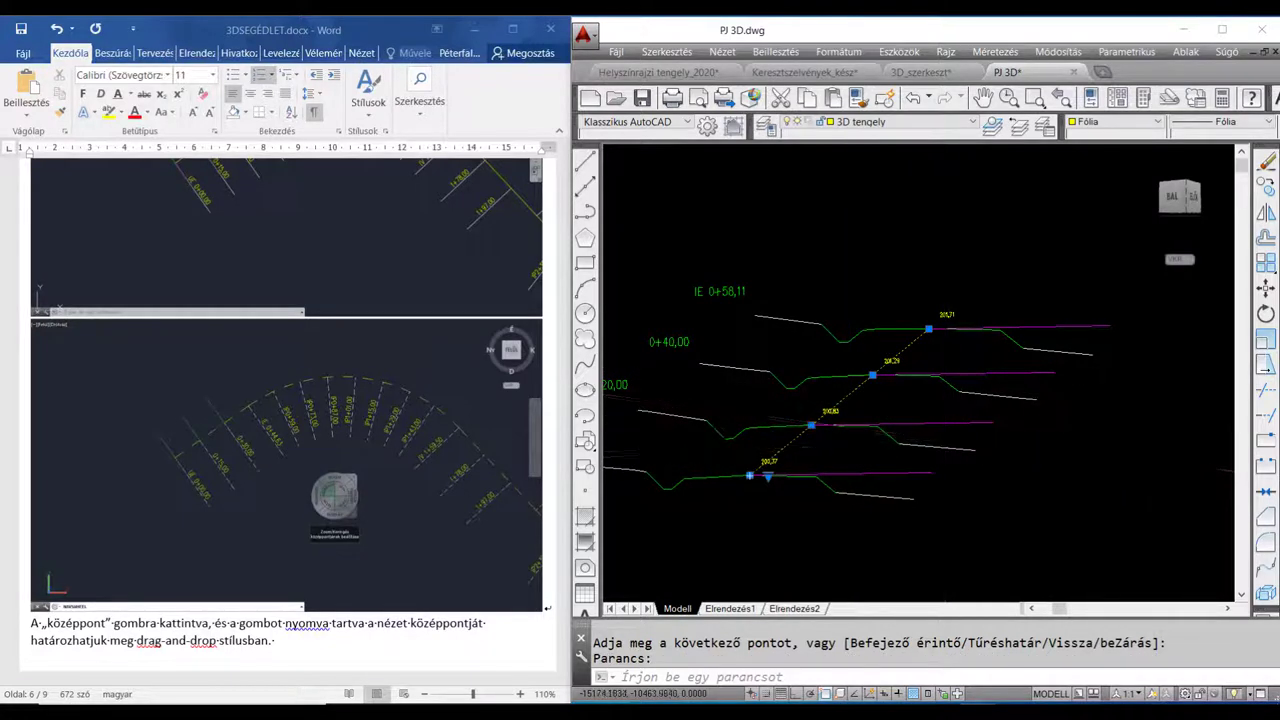
key("Escape")
middle_click_drag(852, 442, 941, 433)
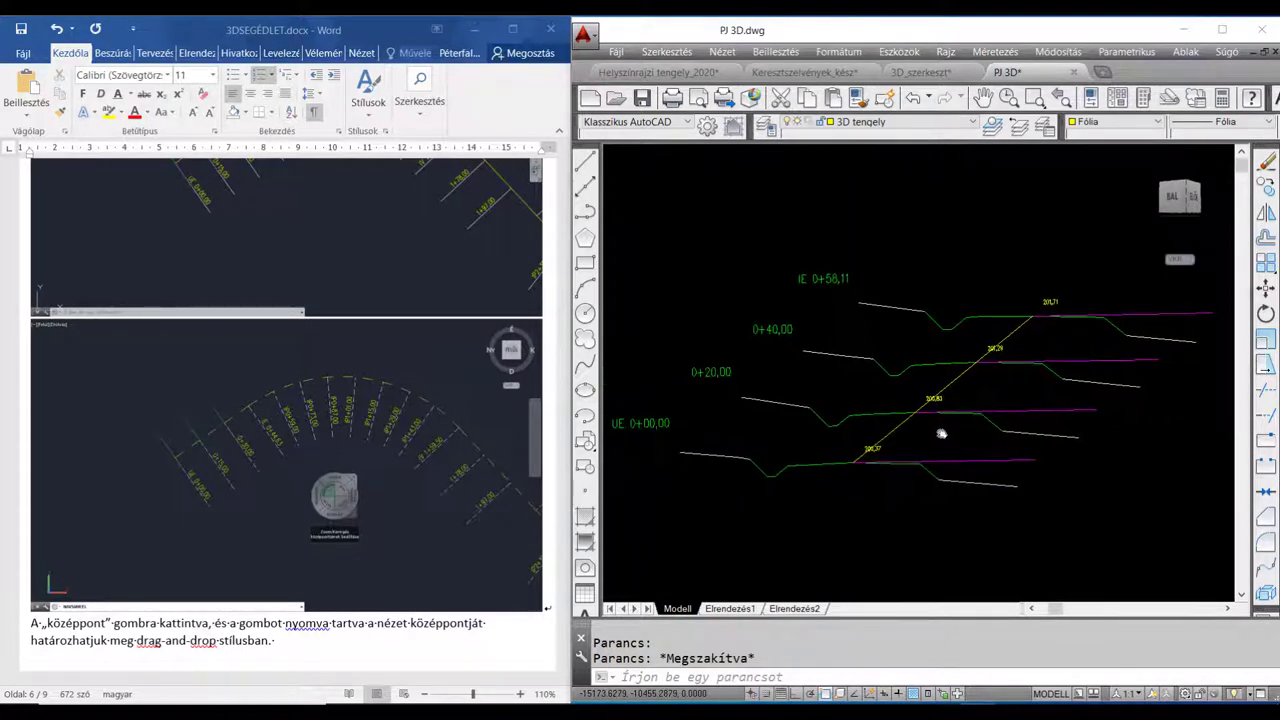
Zoom in on the spline and cross-sections, then scroll the Word guide to the 3DLAP instructions
scroll(867, 355, "up", 2)
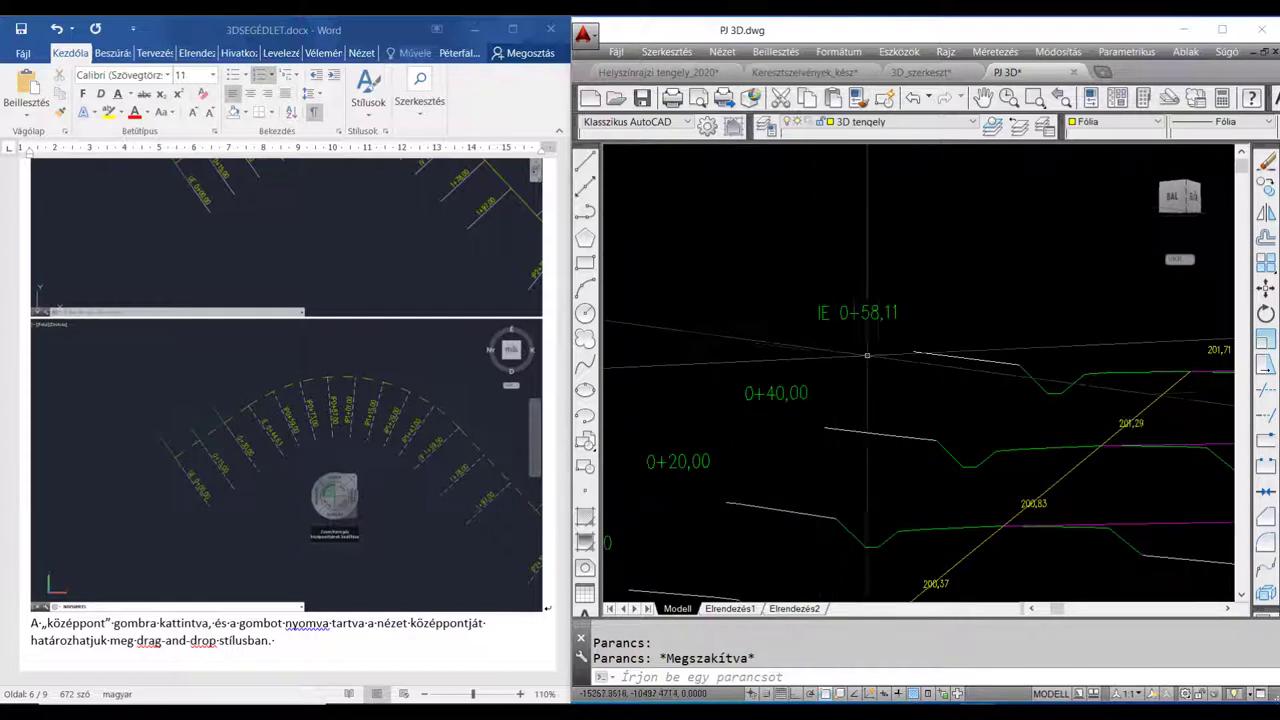
middle_click_drag(878, 407, 828, 334)
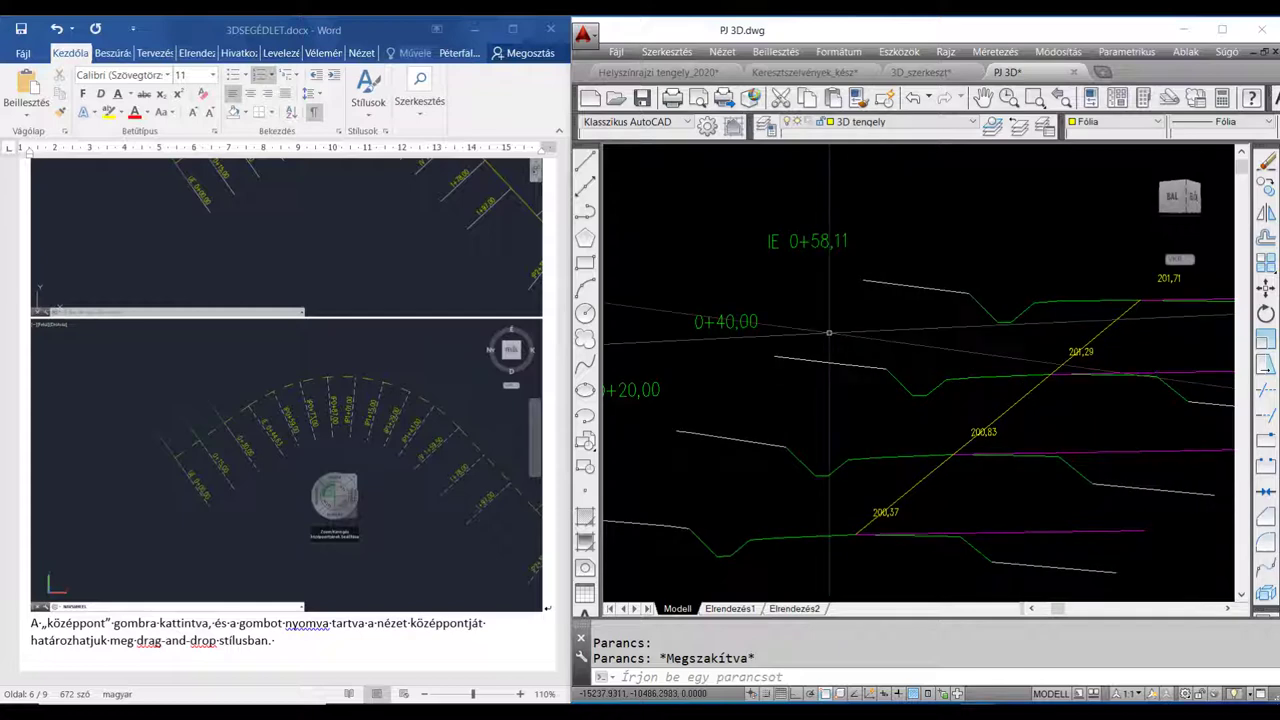
left_click(186, 638)
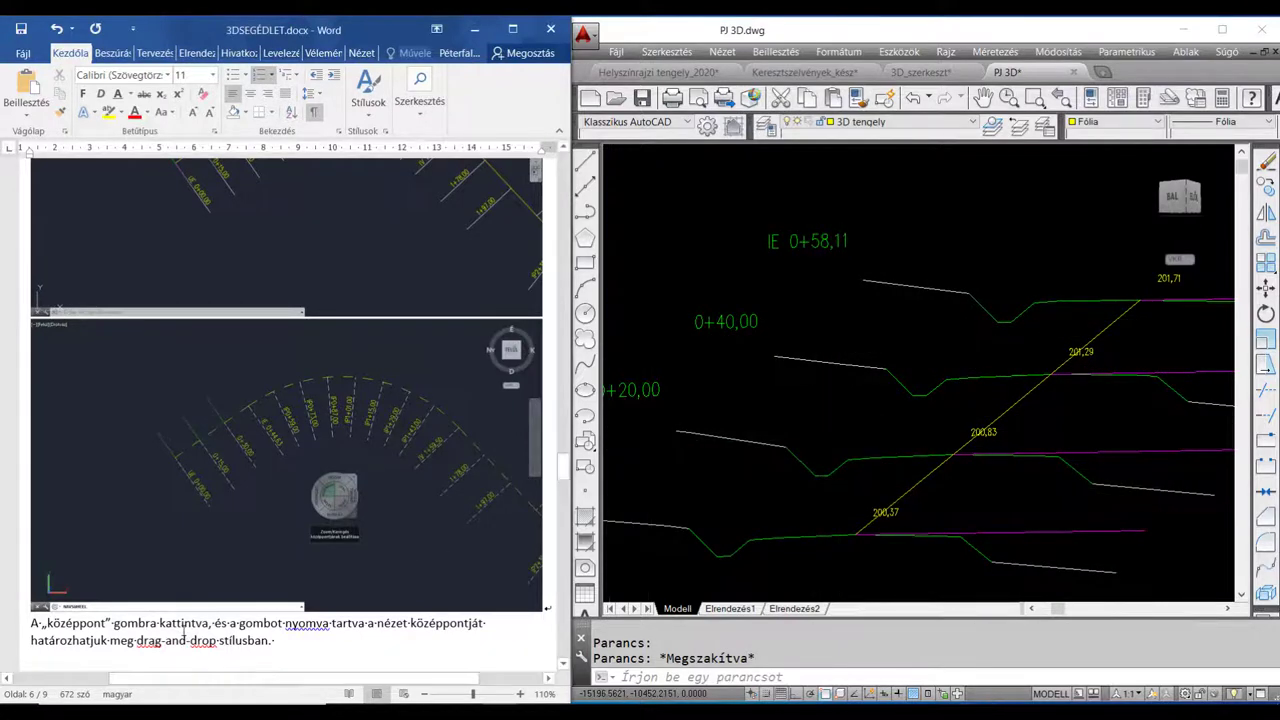
scroll(190, 600, "down", 6)
scroll(200, 570, "down", 2)
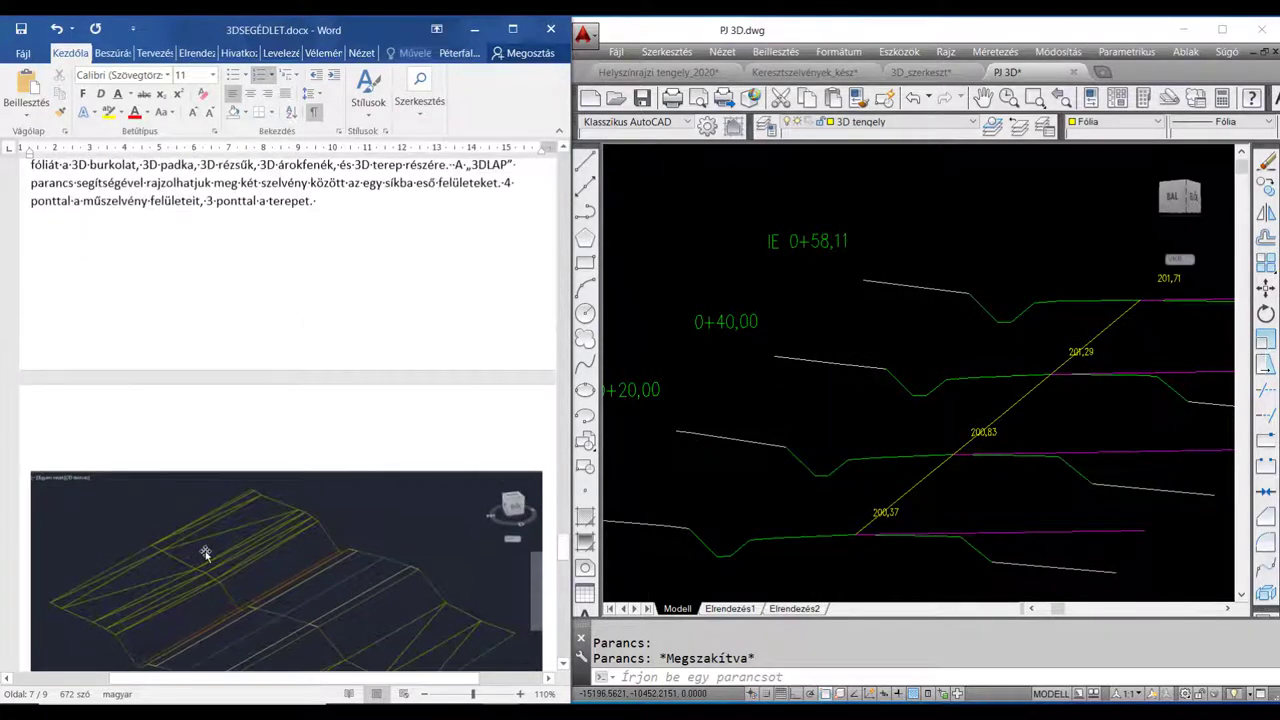
scroll(205, 553, "down", 2)
scroll(205, 553, "down", 2)
scroll(206, 551, "down", 3)
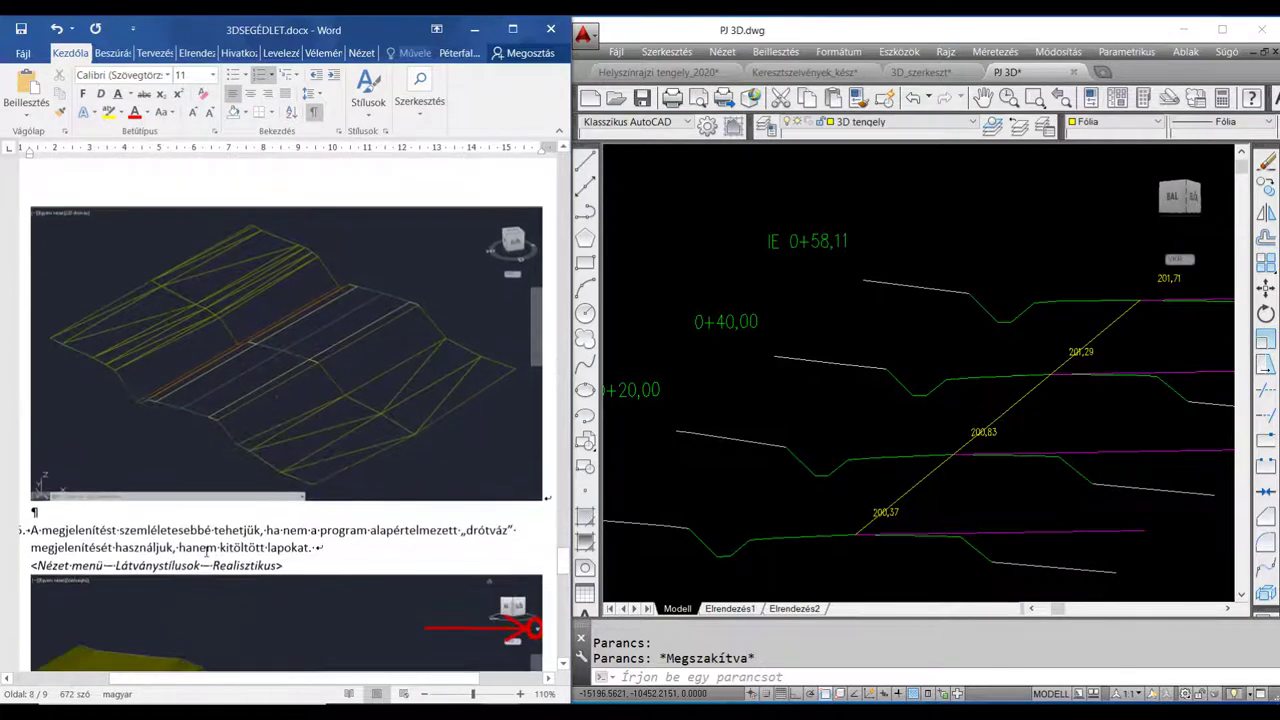
scroll(206, 551, "up", 1)
scroll(206, 540, "up", 3)
scroll(206, 534, "up", 3)
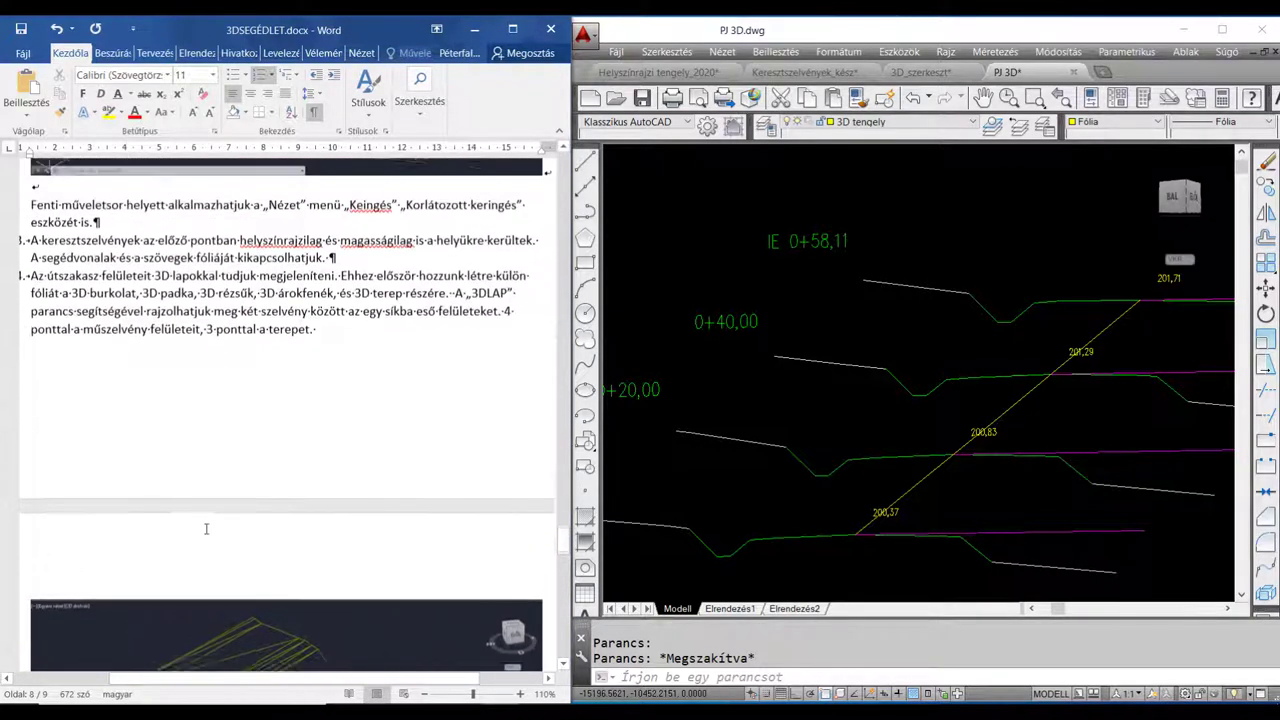
scroll(206, 529, "up", 2)
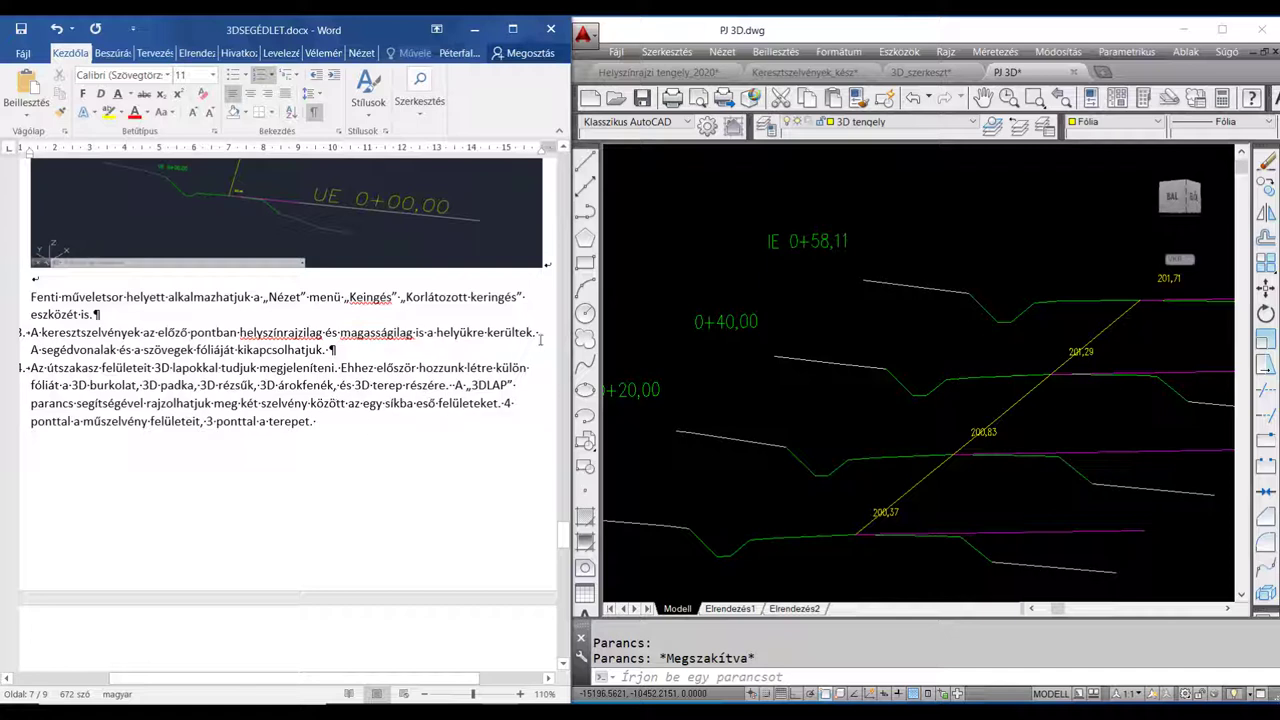
Create layer '3D terep' with green colour 76
left_click(877, 181)
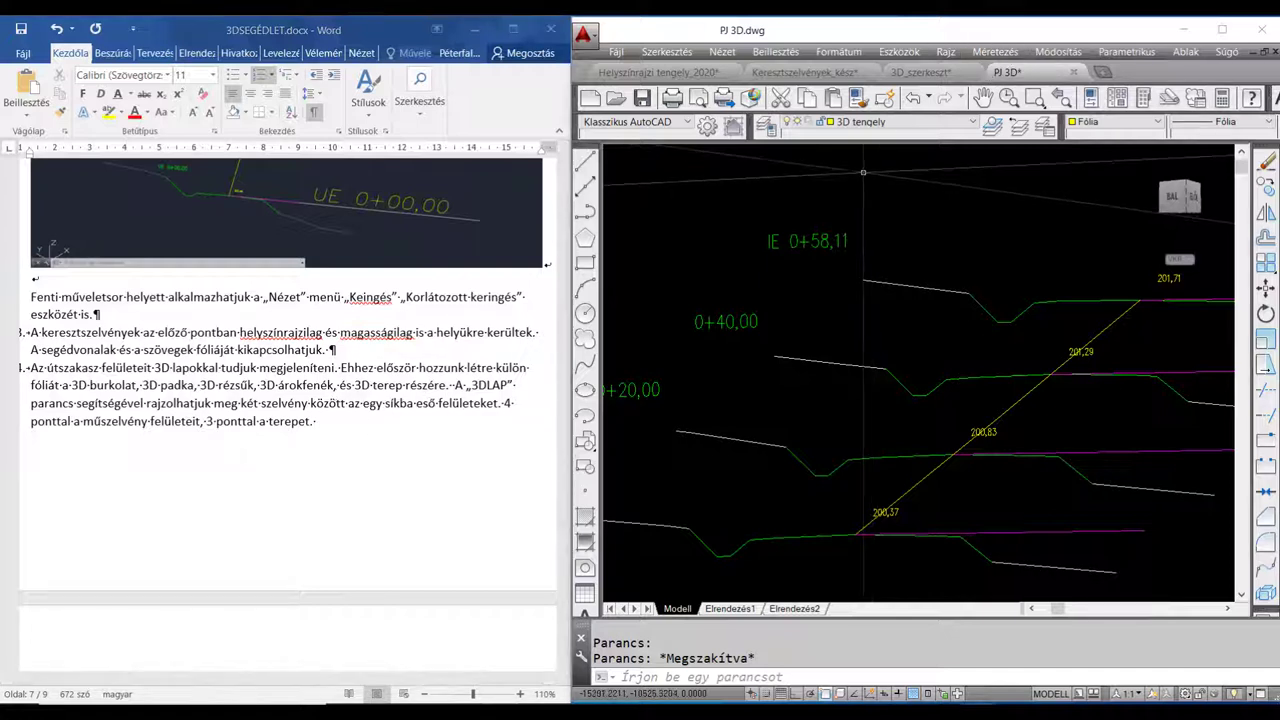
left_click(766, 125)
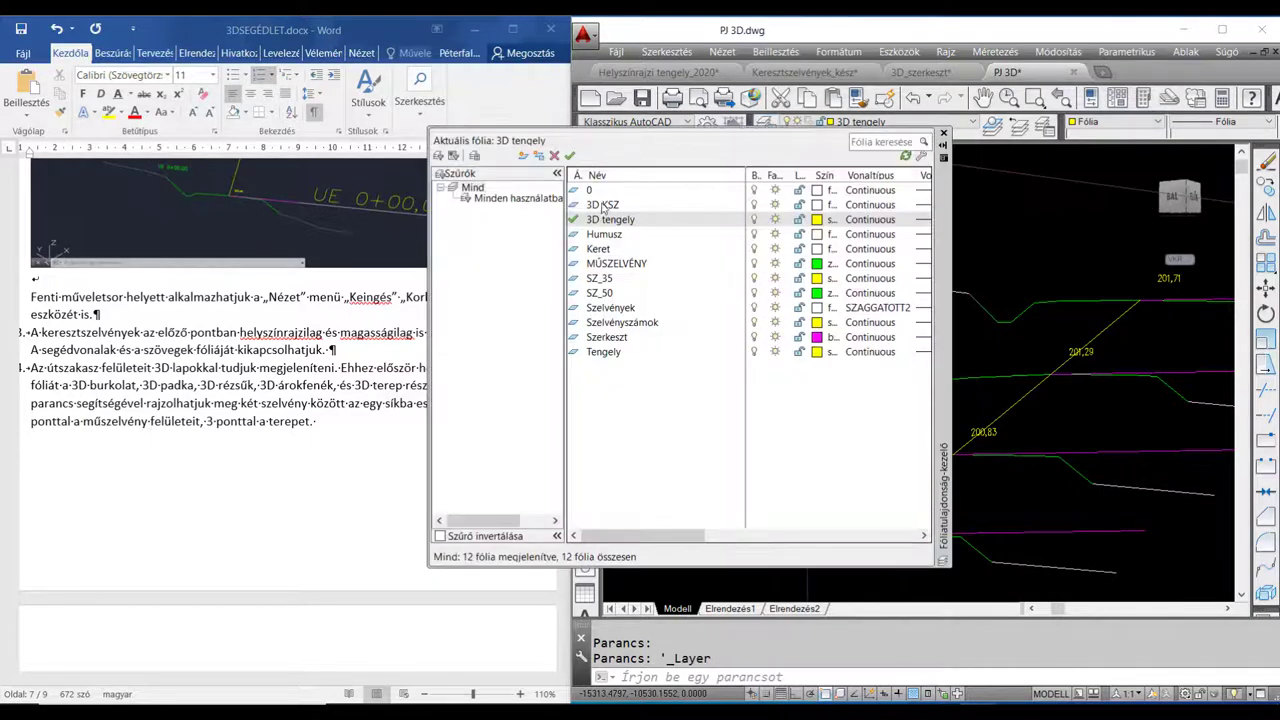
left_click(524, 157)
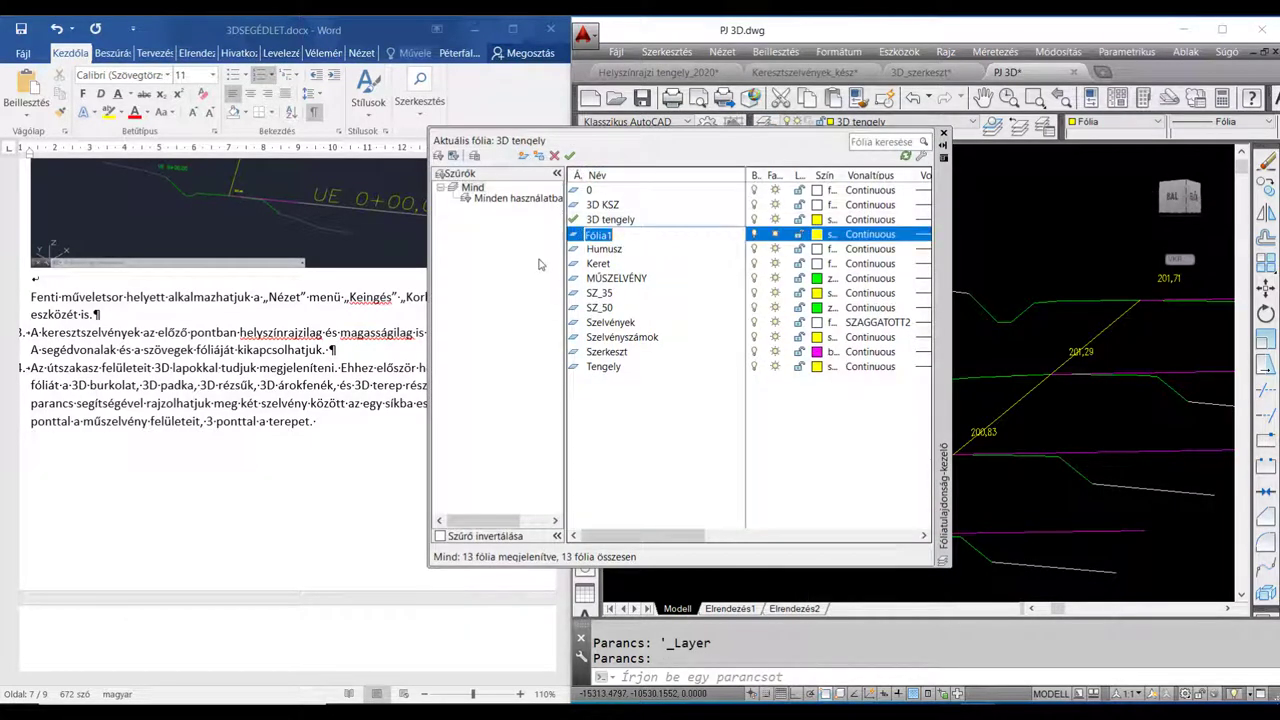
type("3")
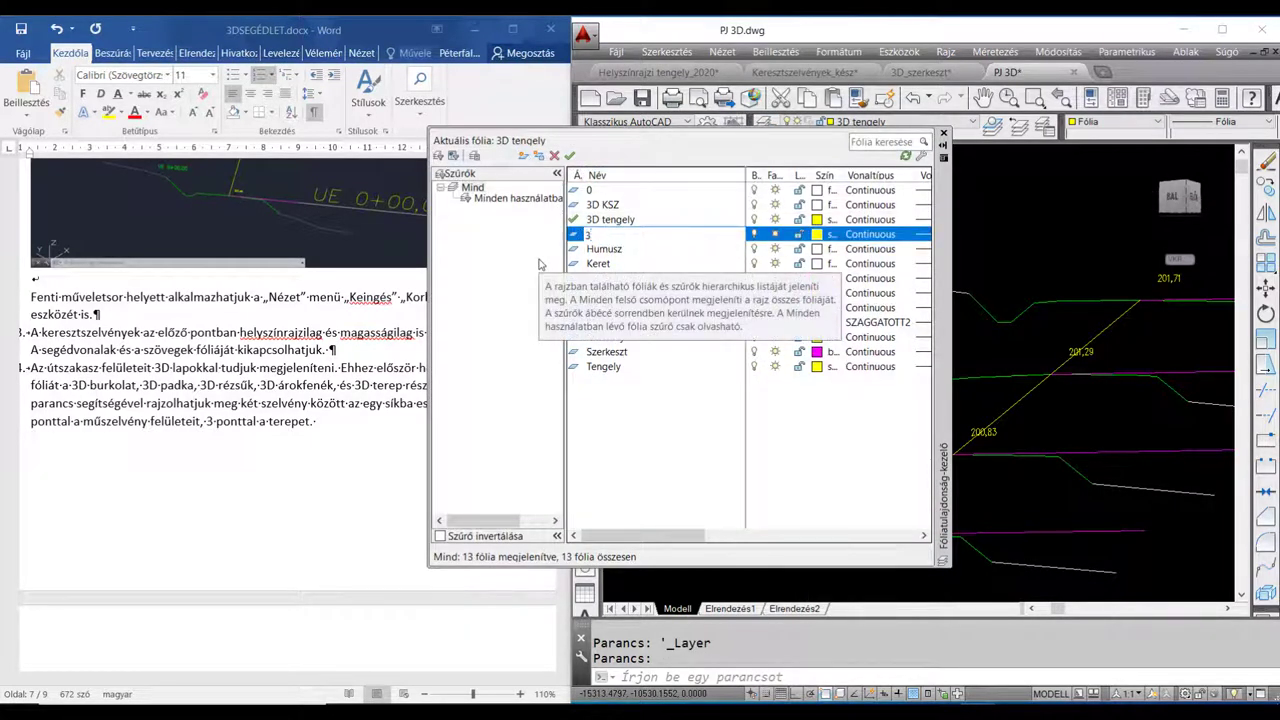
type("D terep")
left_click(818, 235)
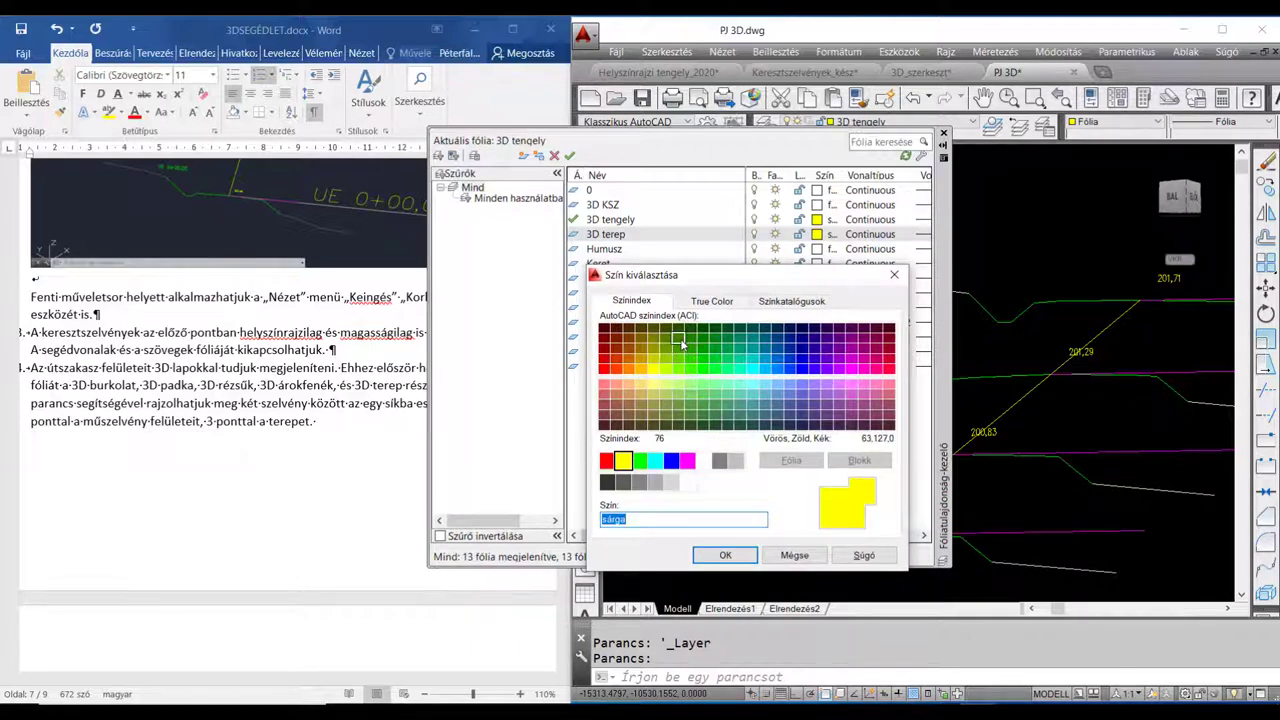
left_click(681, 341)
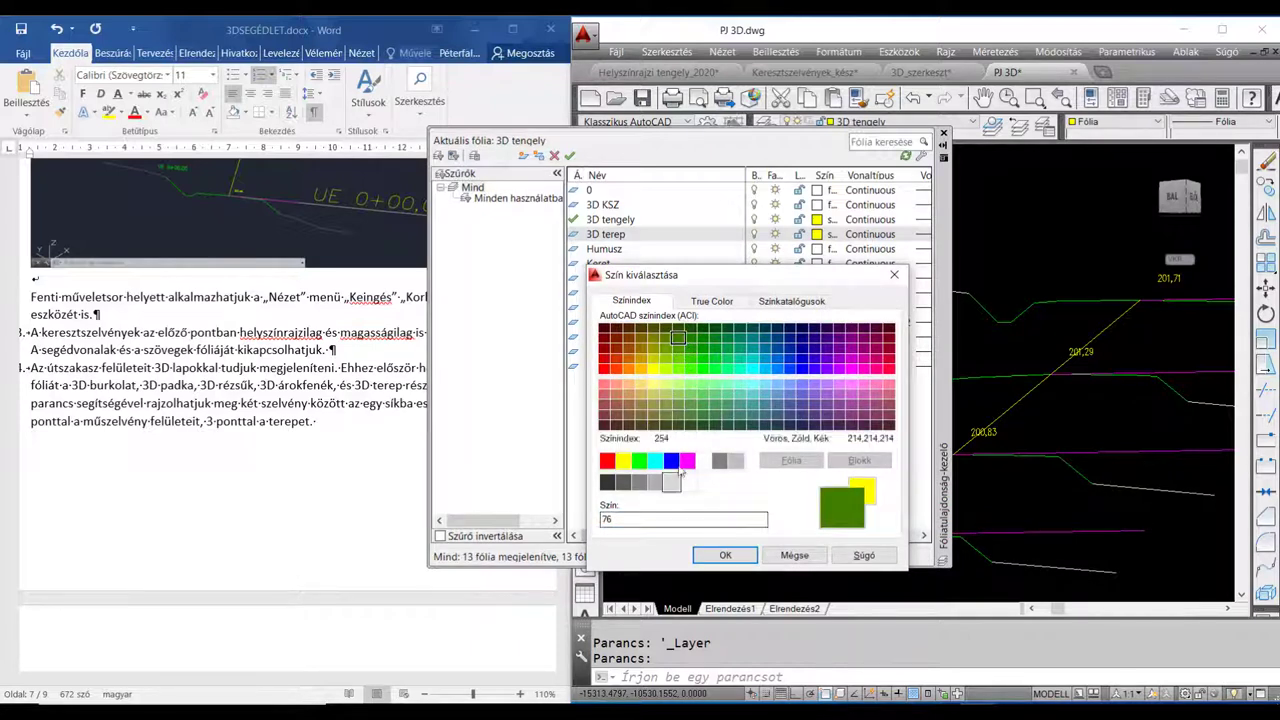
left_click(722, 556)
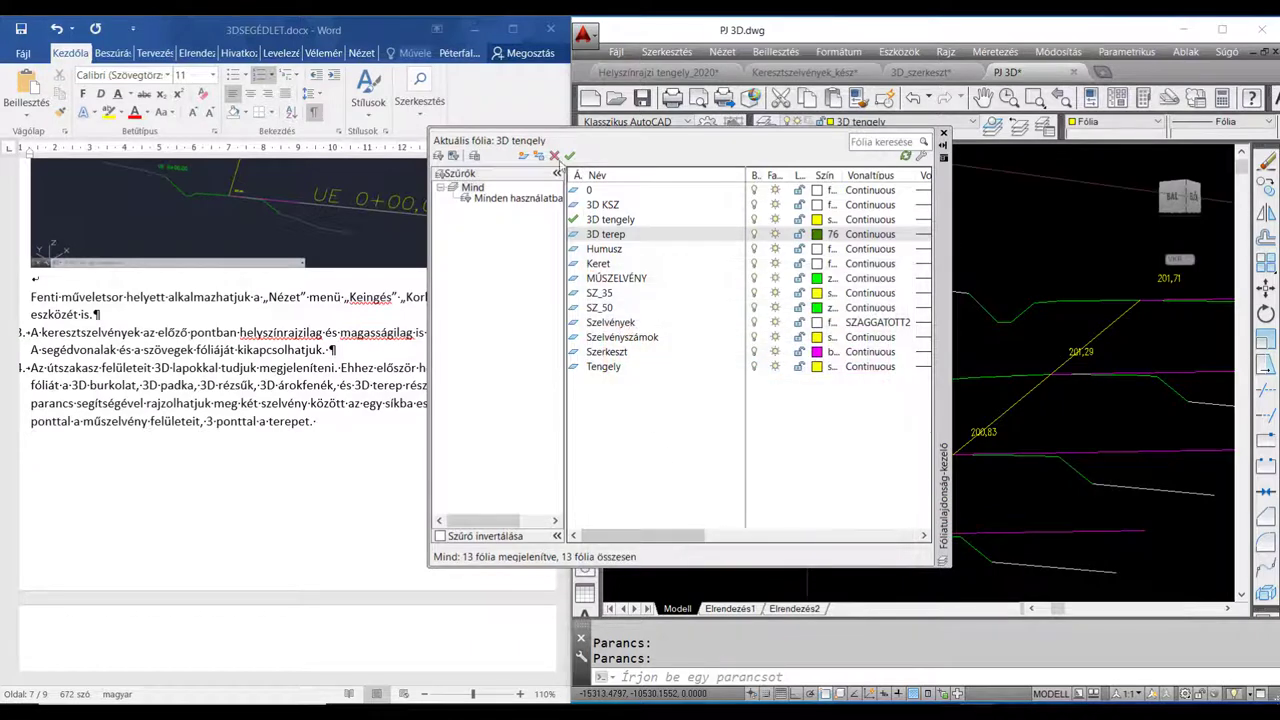
Add layers '3D árokfenék' with colour 40 and '3D rézsűk' with colour 44
left_click(523, 157)
type("3D árokfenék")
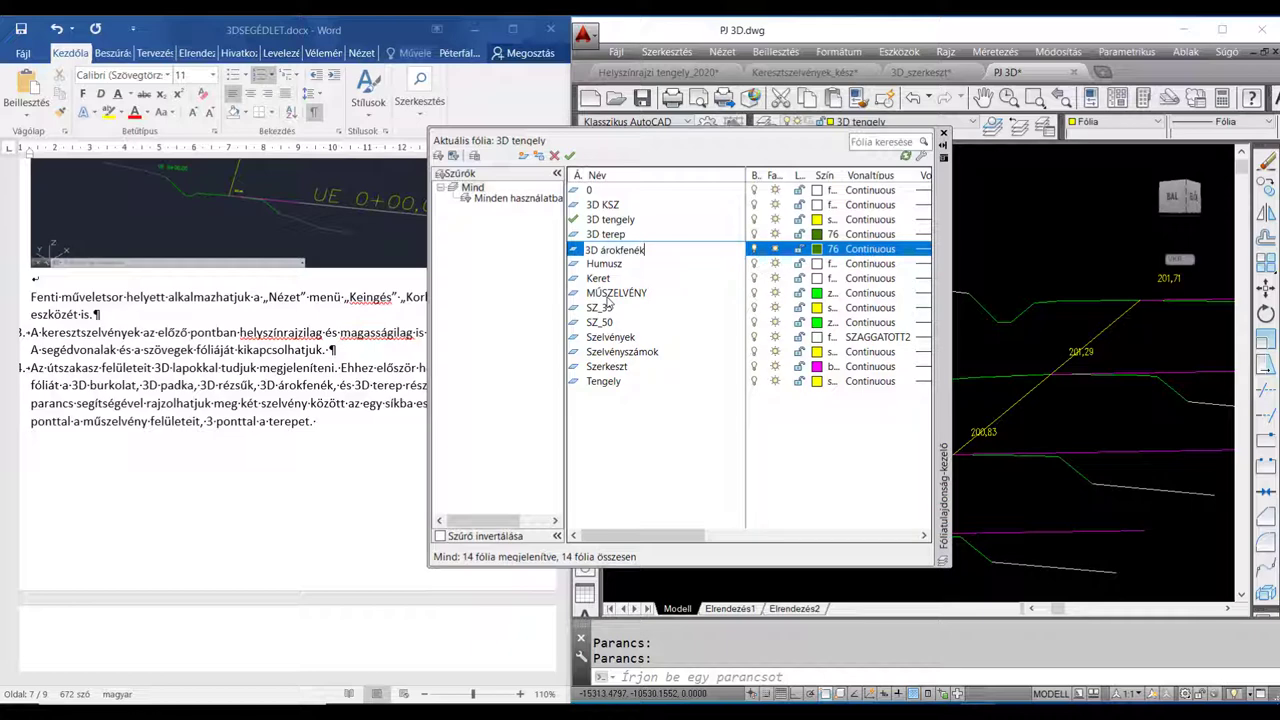
left_click(818, 249)
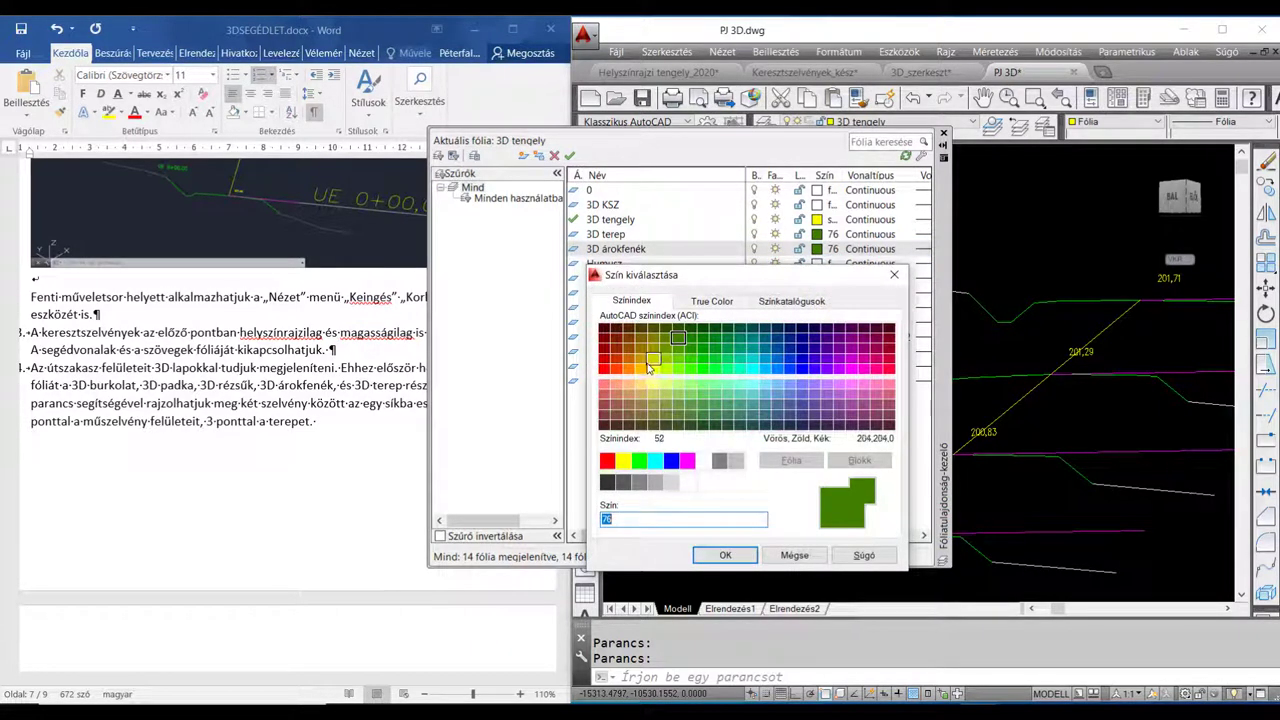
left_click(641, 372)
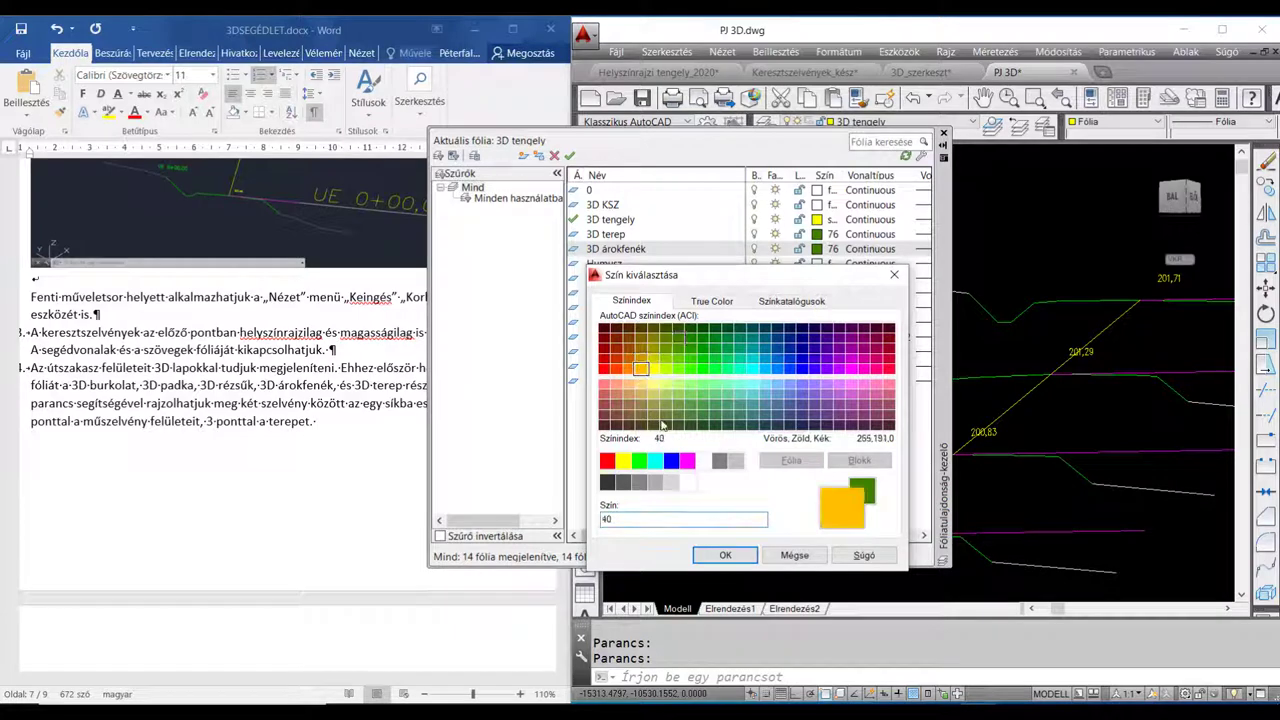
left_click(725, 555)
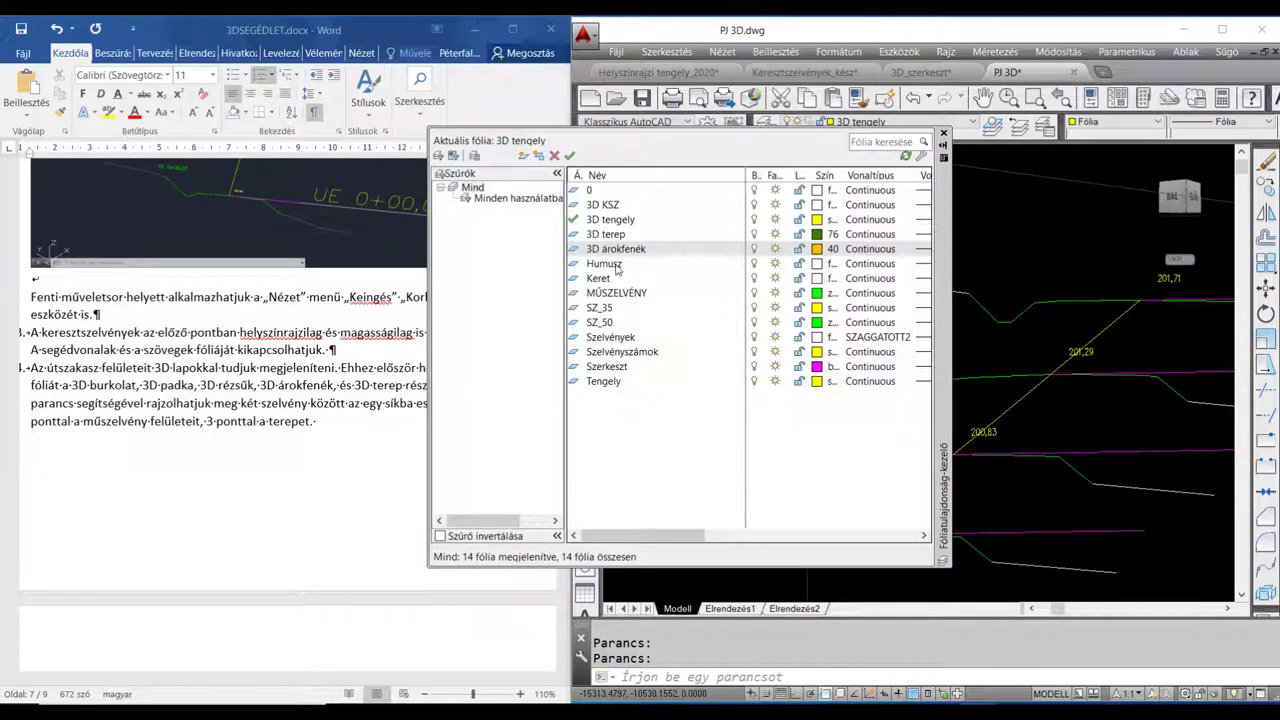
left_click(524, 155)
type("3D rézsűk")
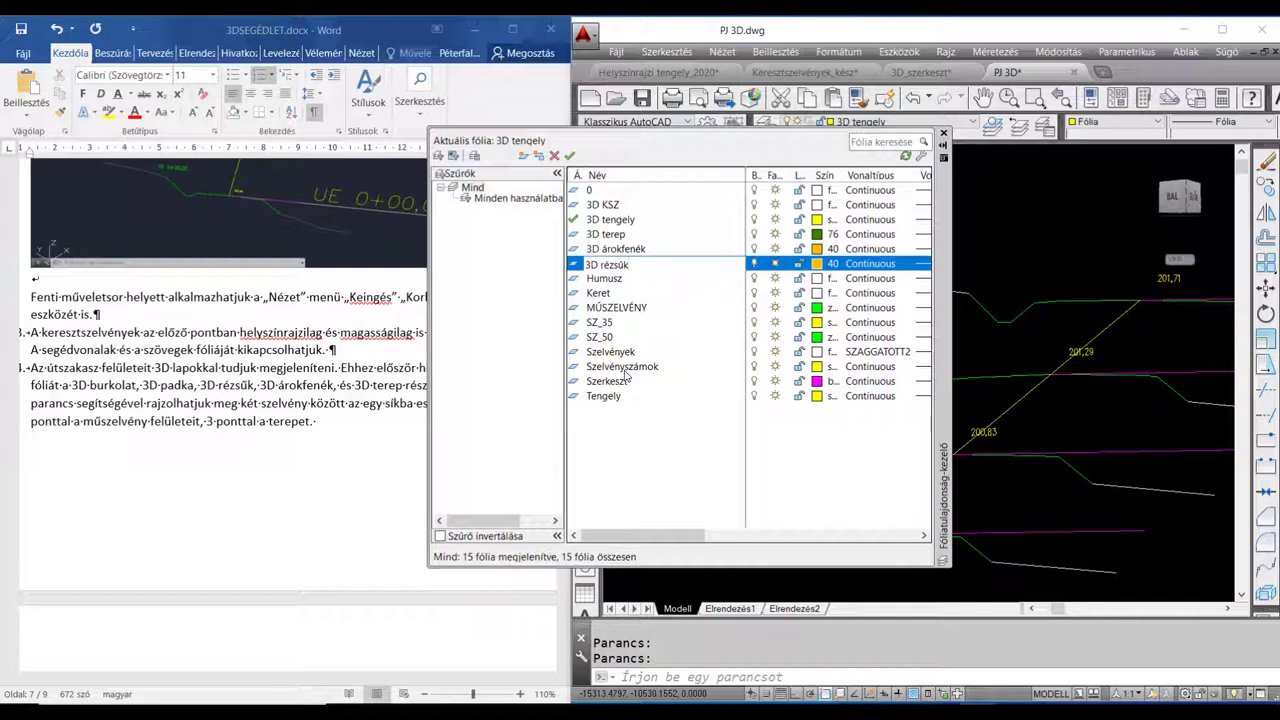
left_click(817, 264)
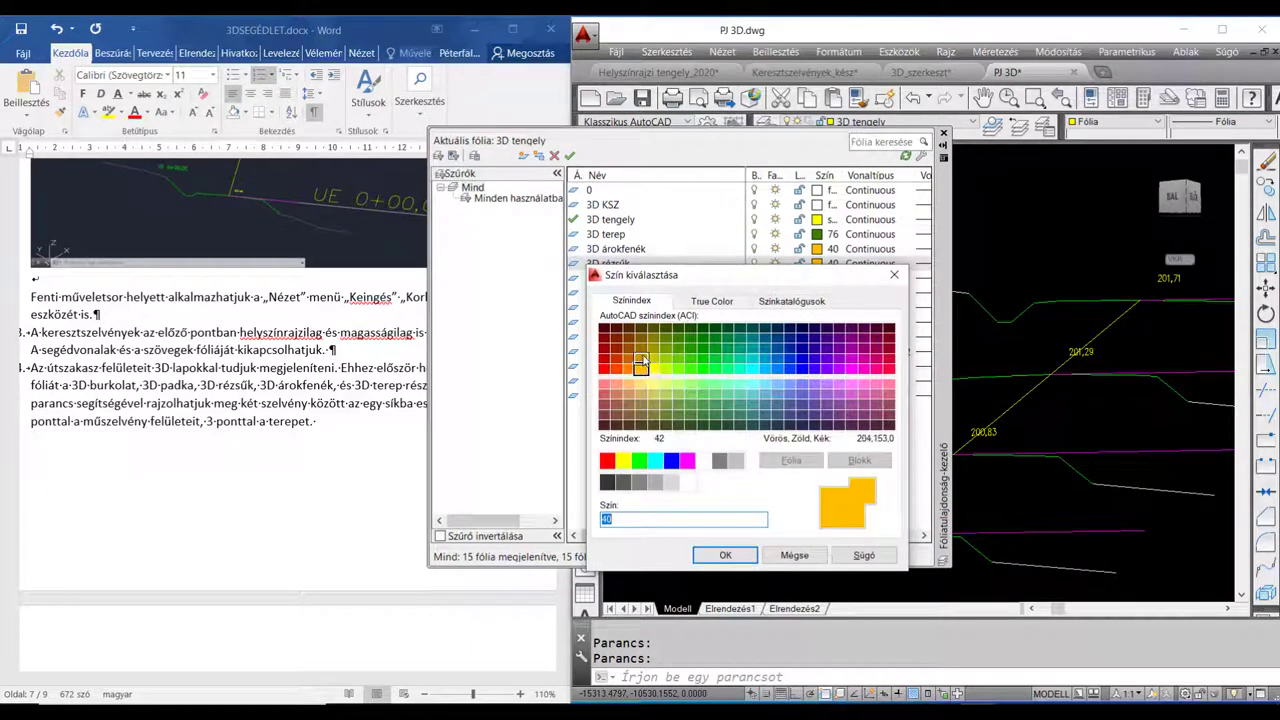
left_click(642, 348)
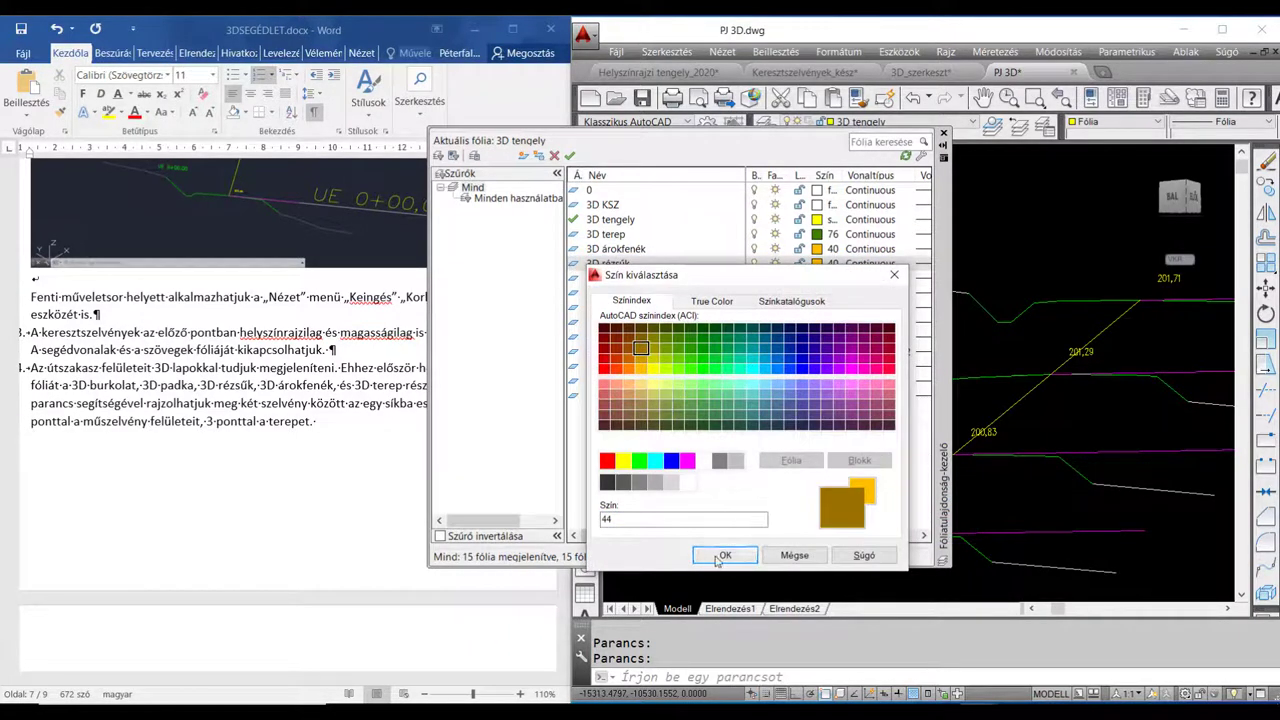
left_click(722, 556)
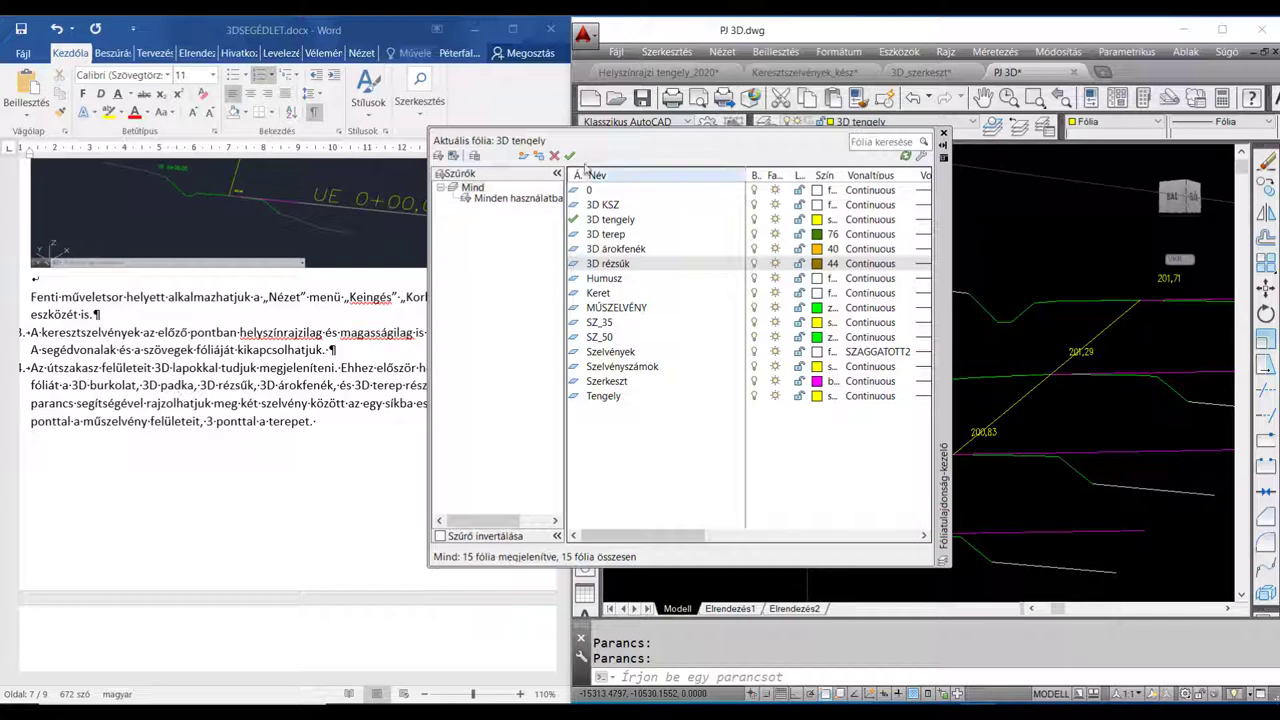
Add layer '3D padka' with orange colour 40
left_click(522, 157)
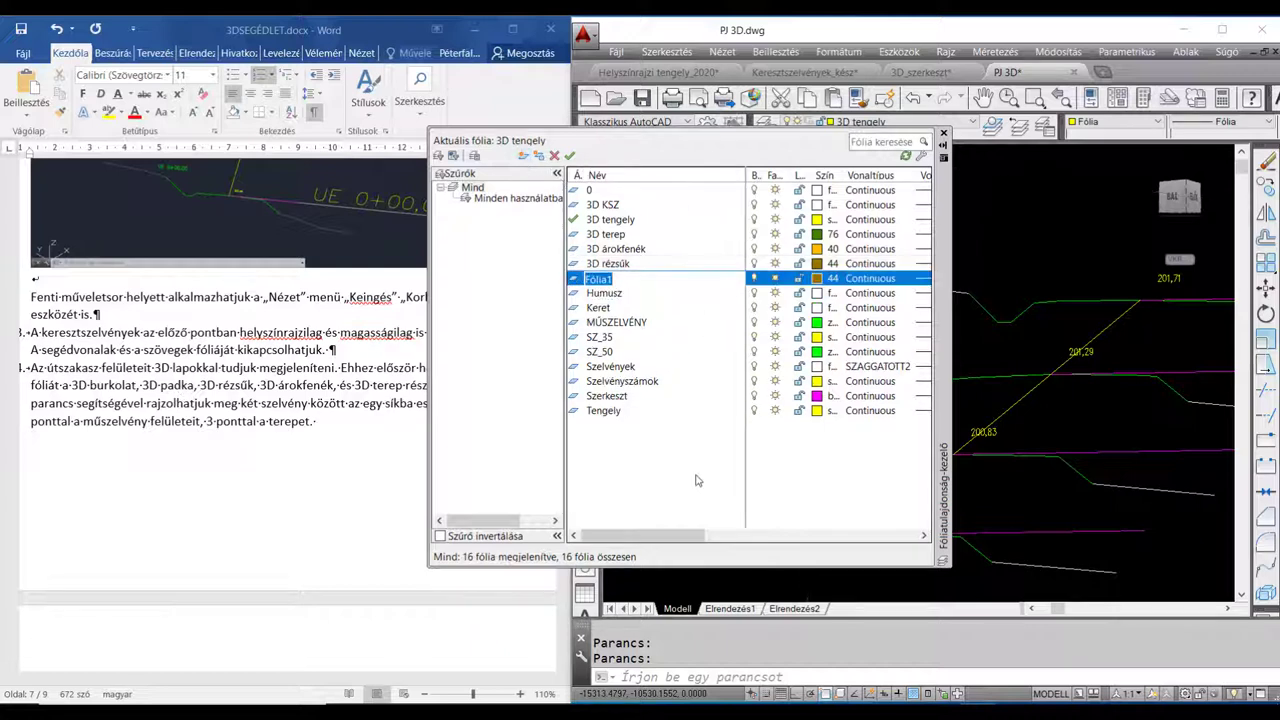
type("3D padka")
left_click(818, 279)
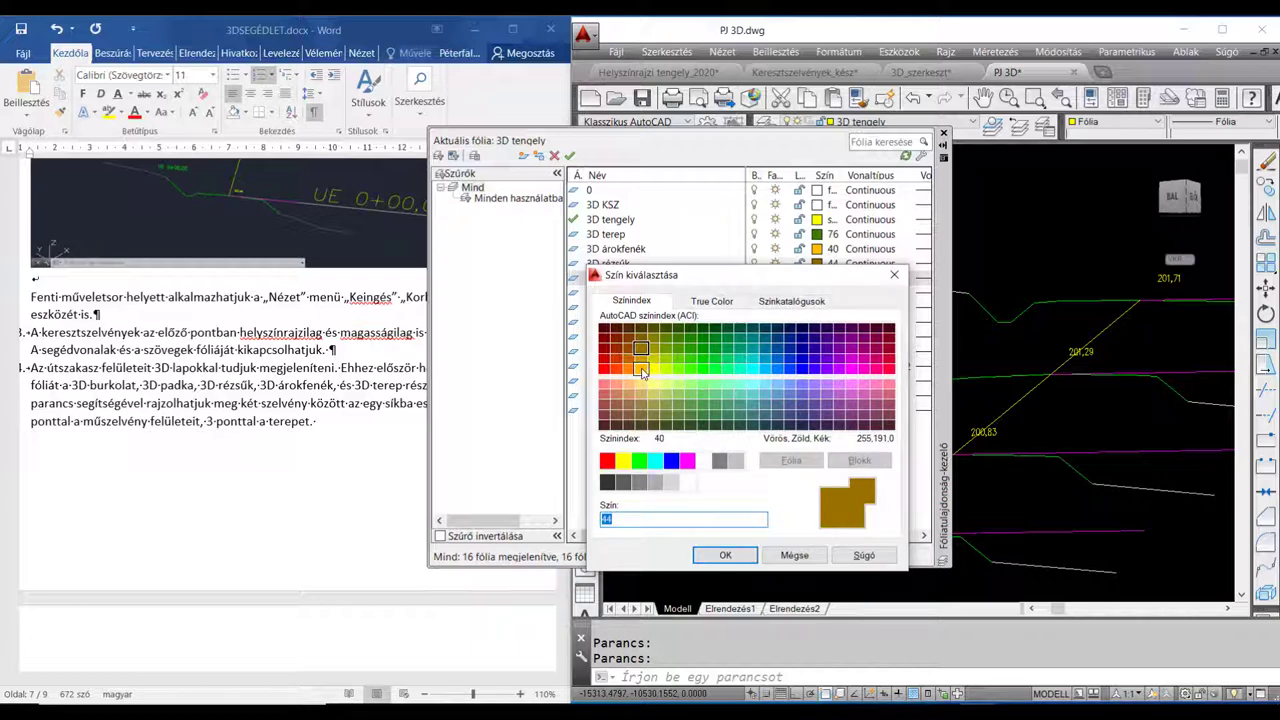
left_click(643, 371)
left_click(725, 555)
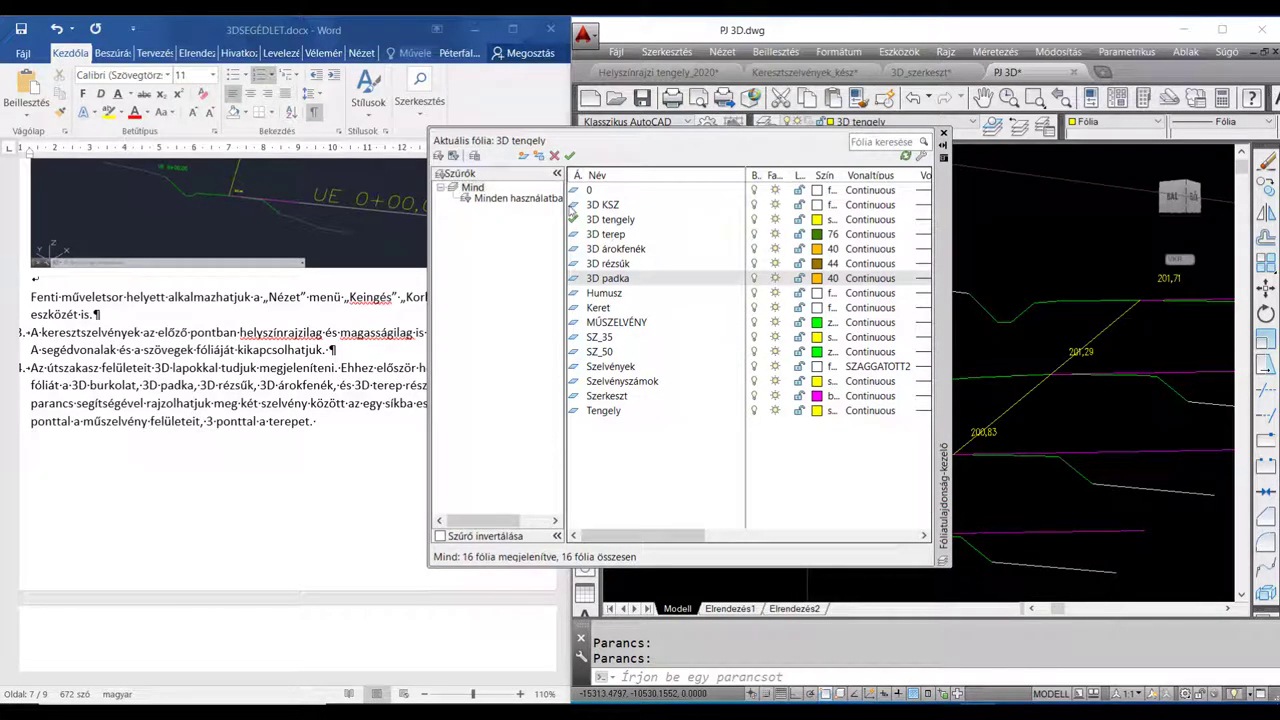
Add layer '3D burkolat' with grey colour 252 and make it current
left_click(522, 156)
type("3D b")
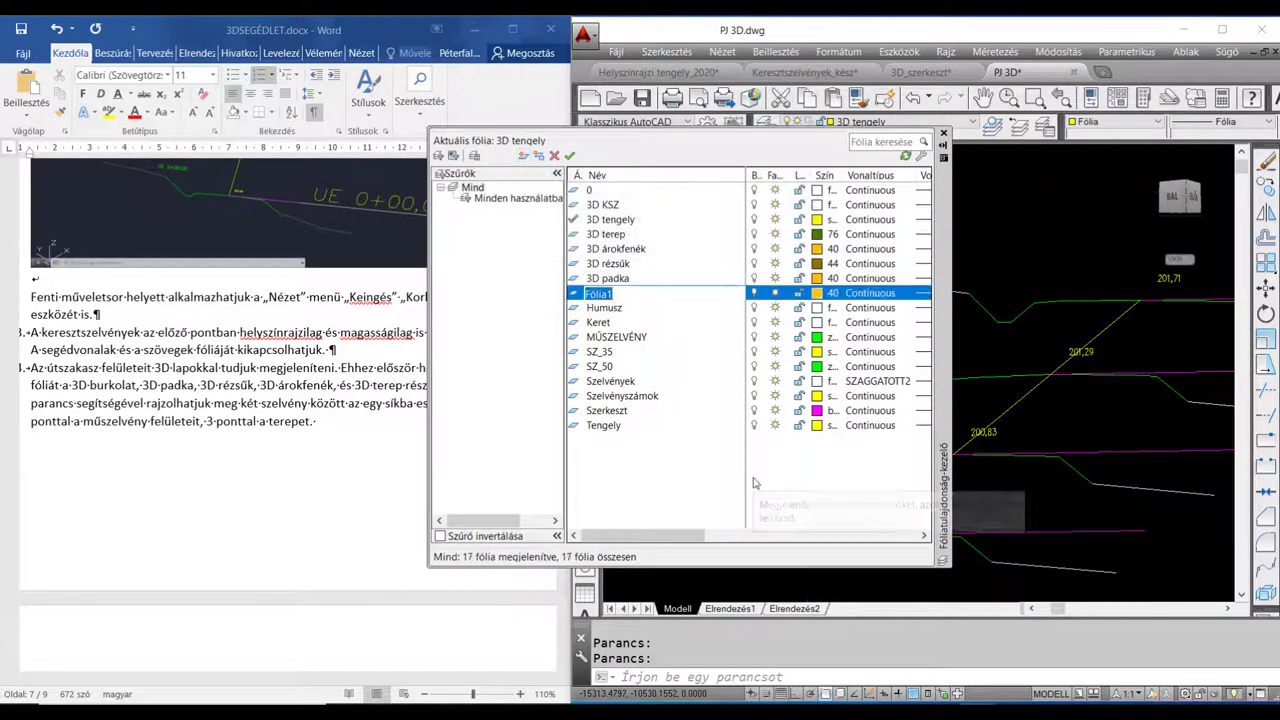
type("urkolat")
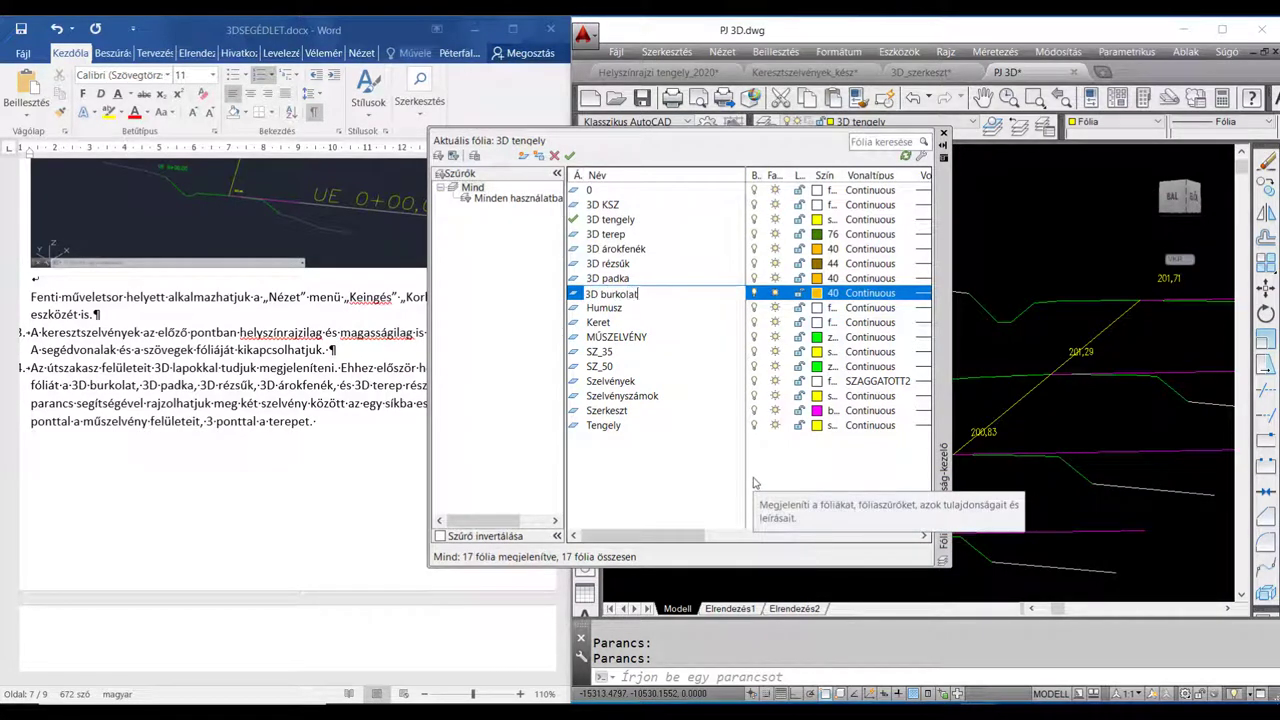
key("Return")
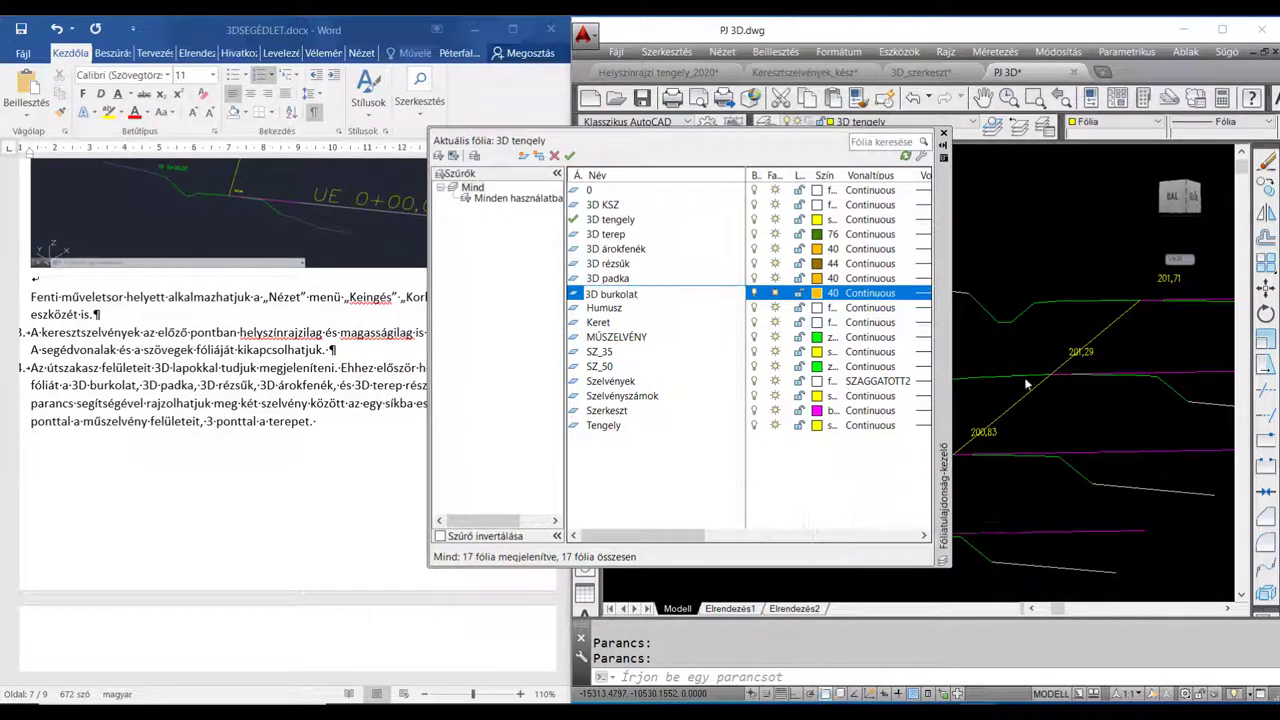
left_click(818, 294)
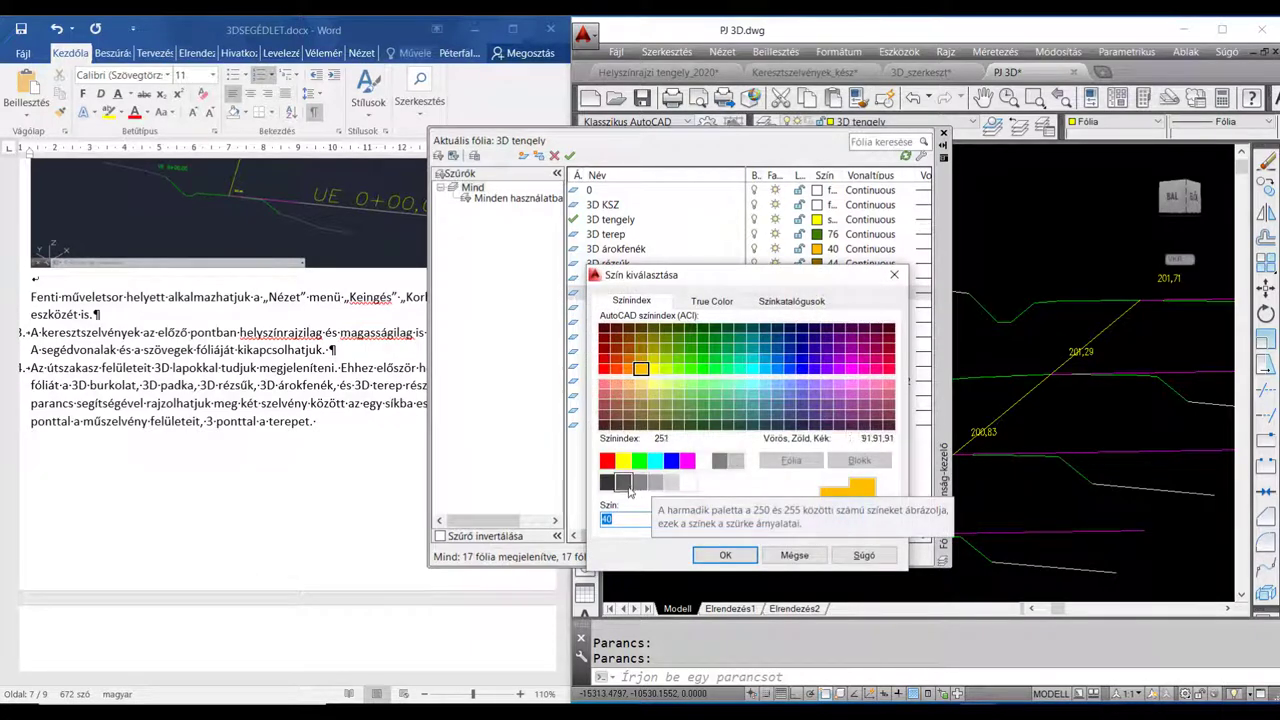
left_click(623, 483)
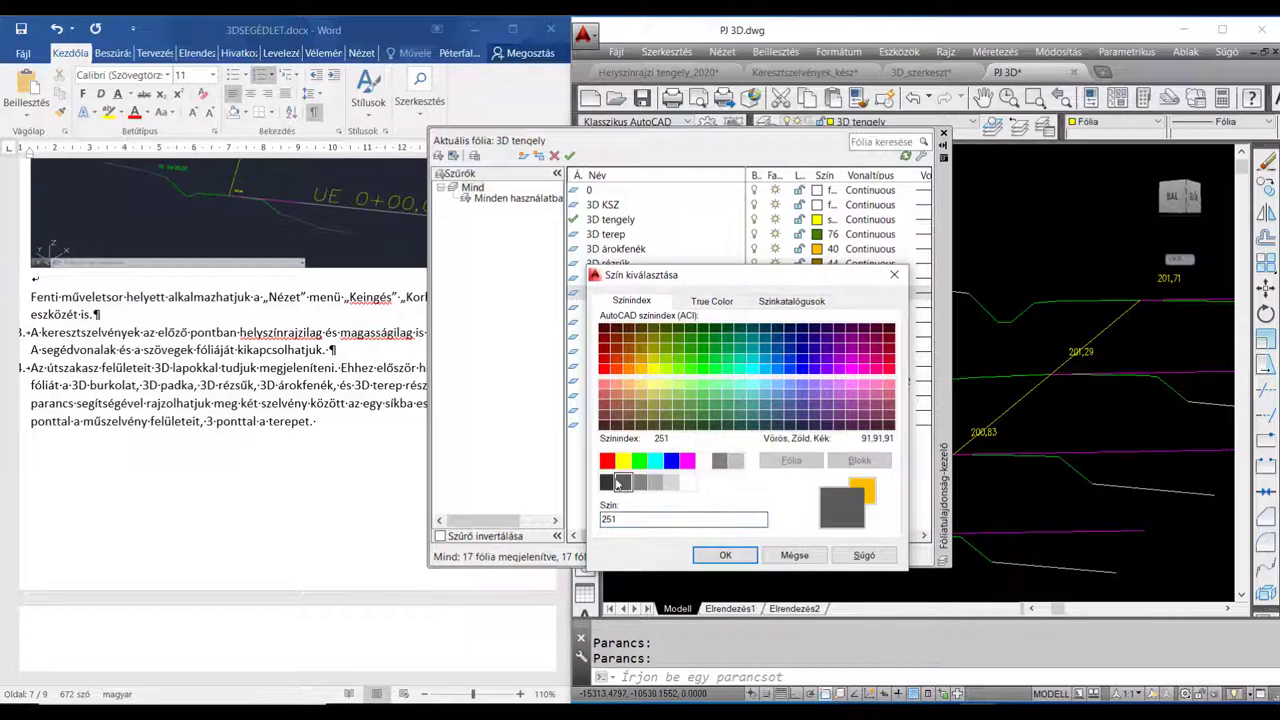
left_click(639, 483)
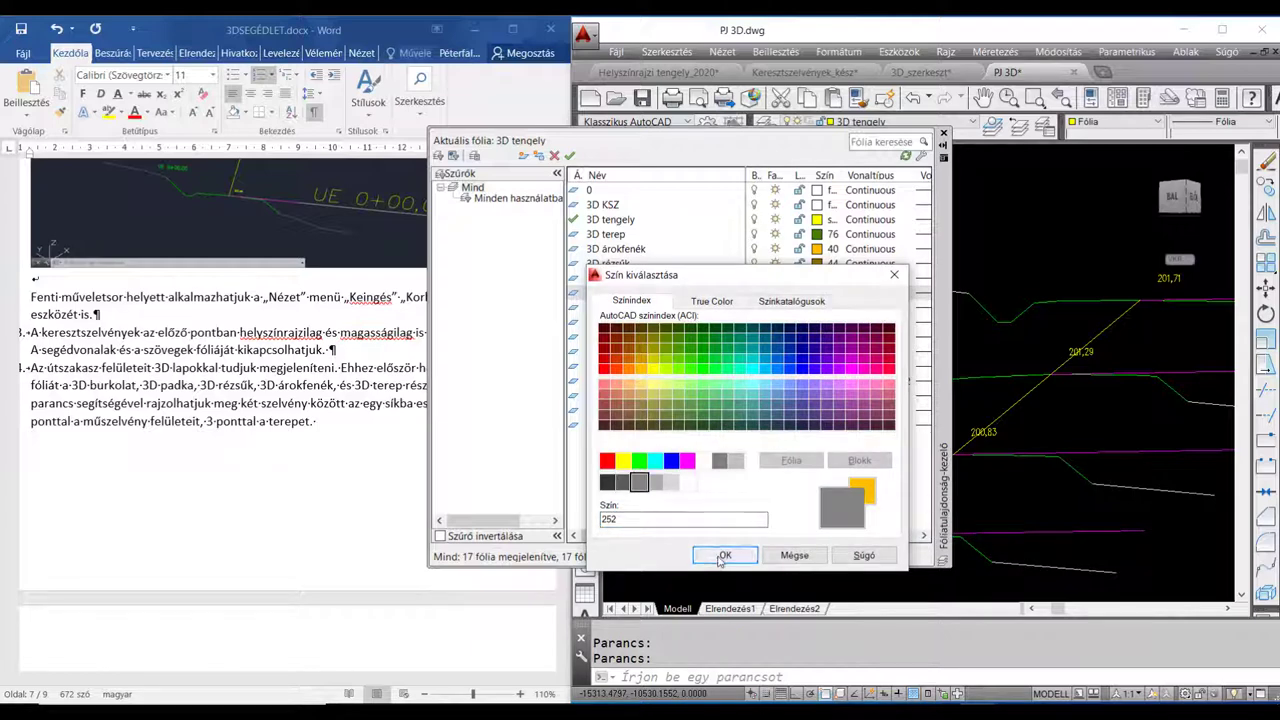
left_click(720, 556)
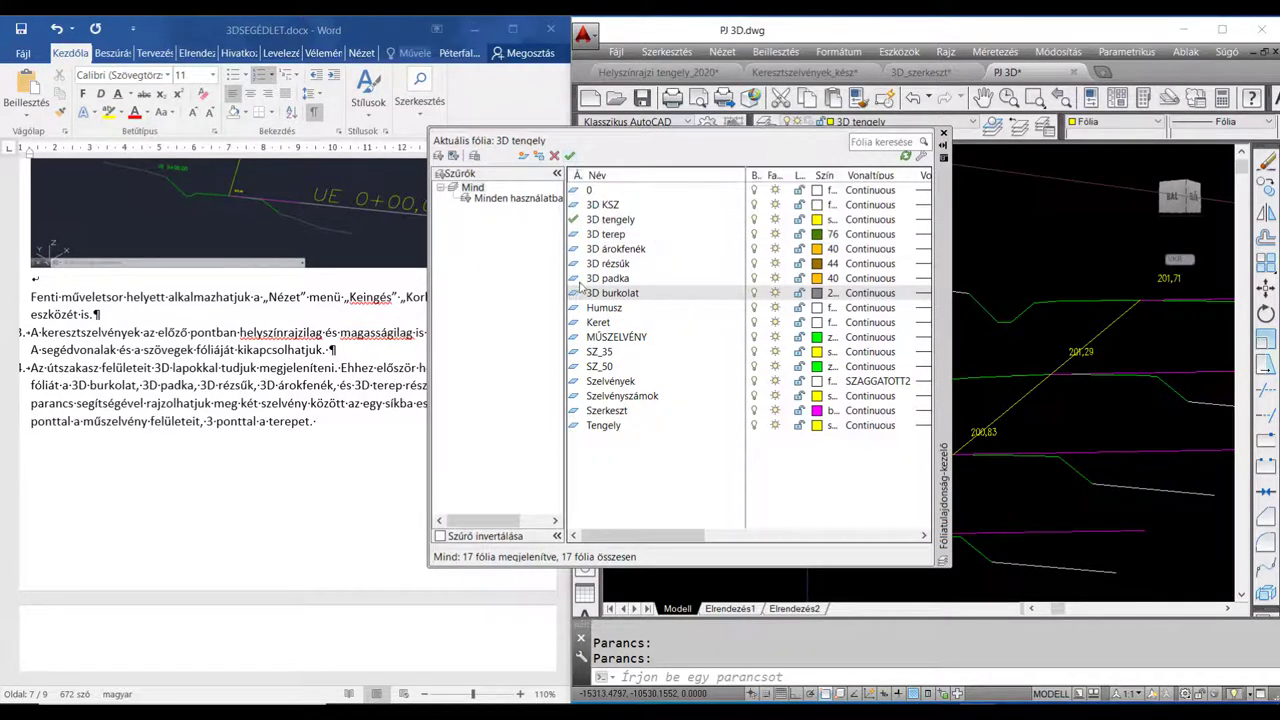
left_click(570, 157)
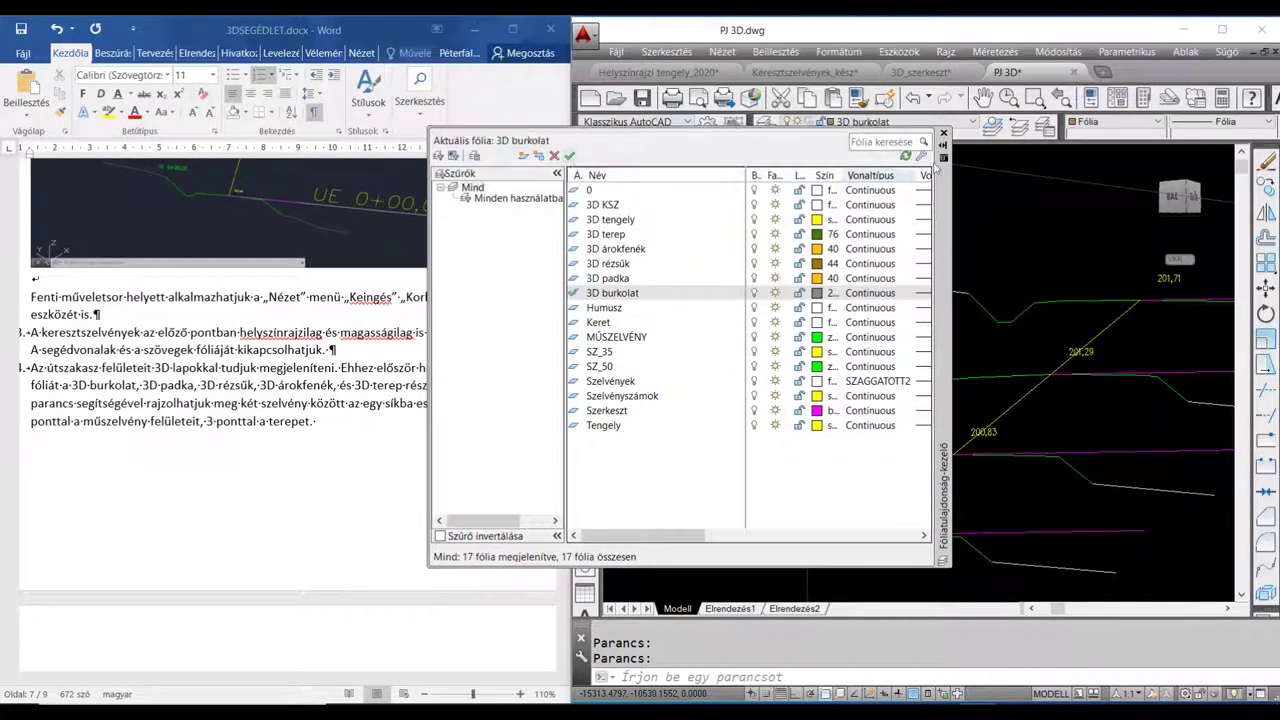
left_click(943, 134)
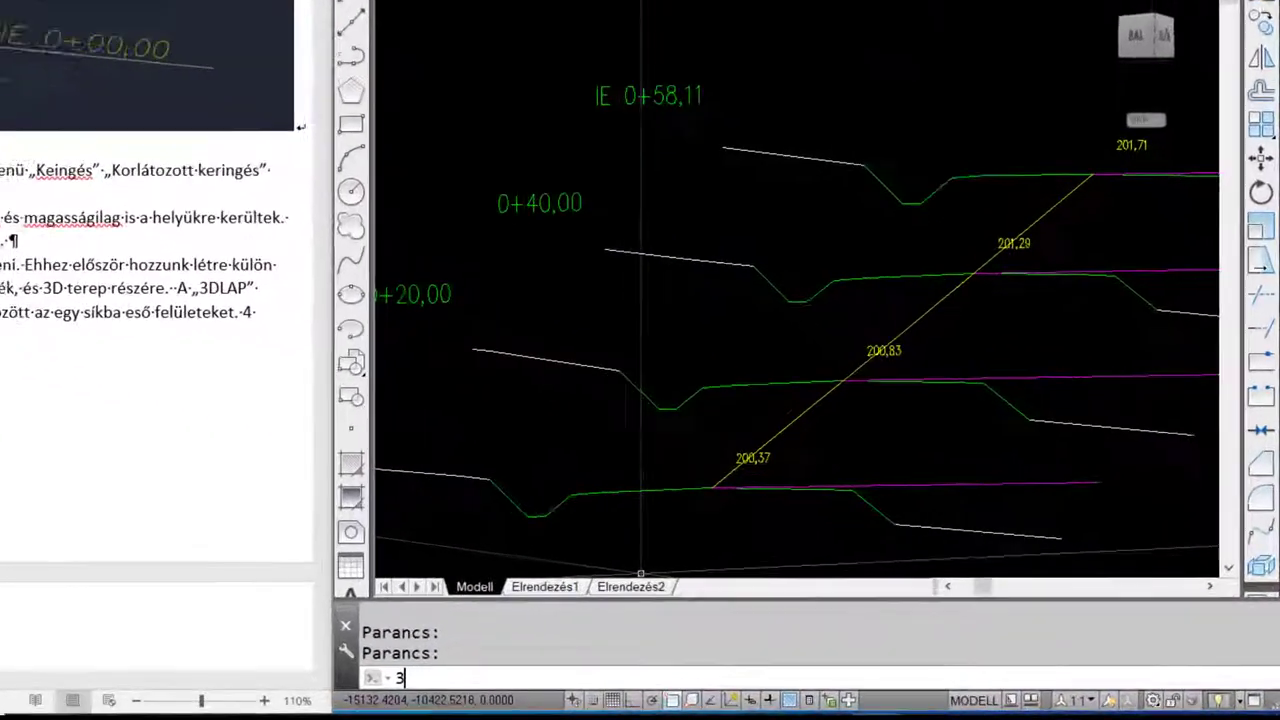
Connect matching vertices of the two lowest cross-sections with edge lines along the road
type("3DLAP")
key("BackSpace")
key("BackSpace")
key("BackSpace")
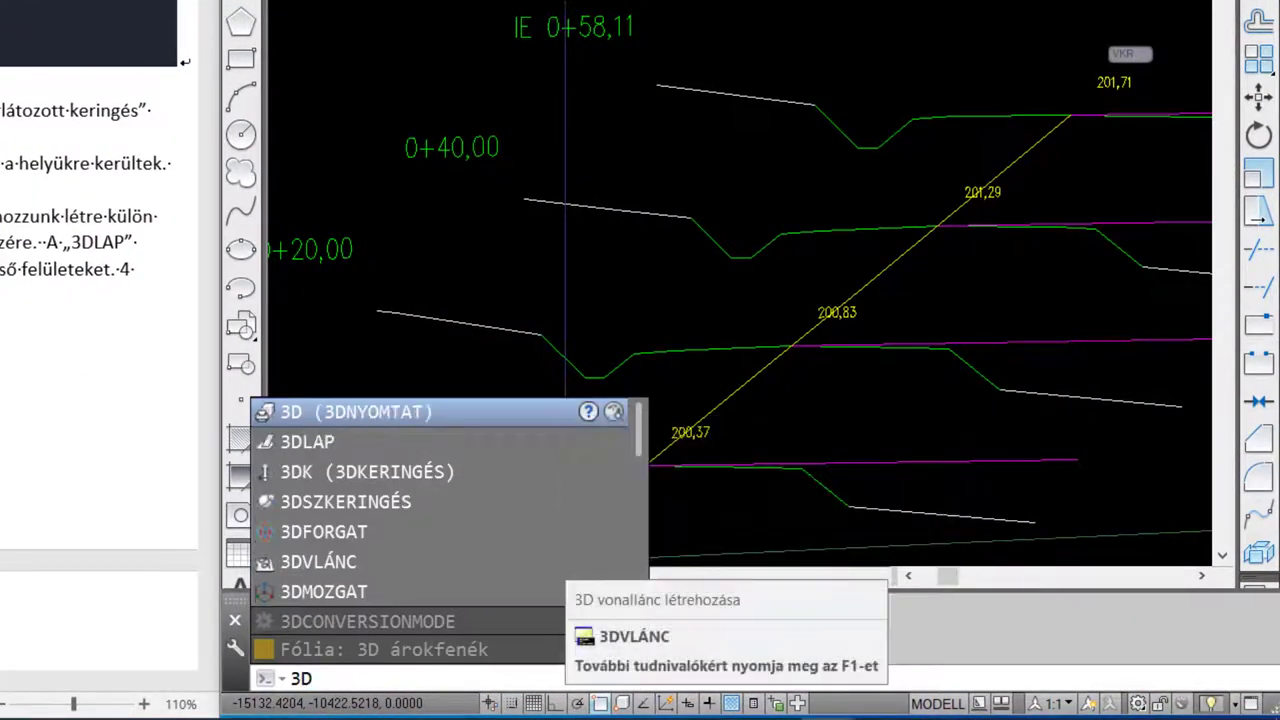
left_click(314, 441)
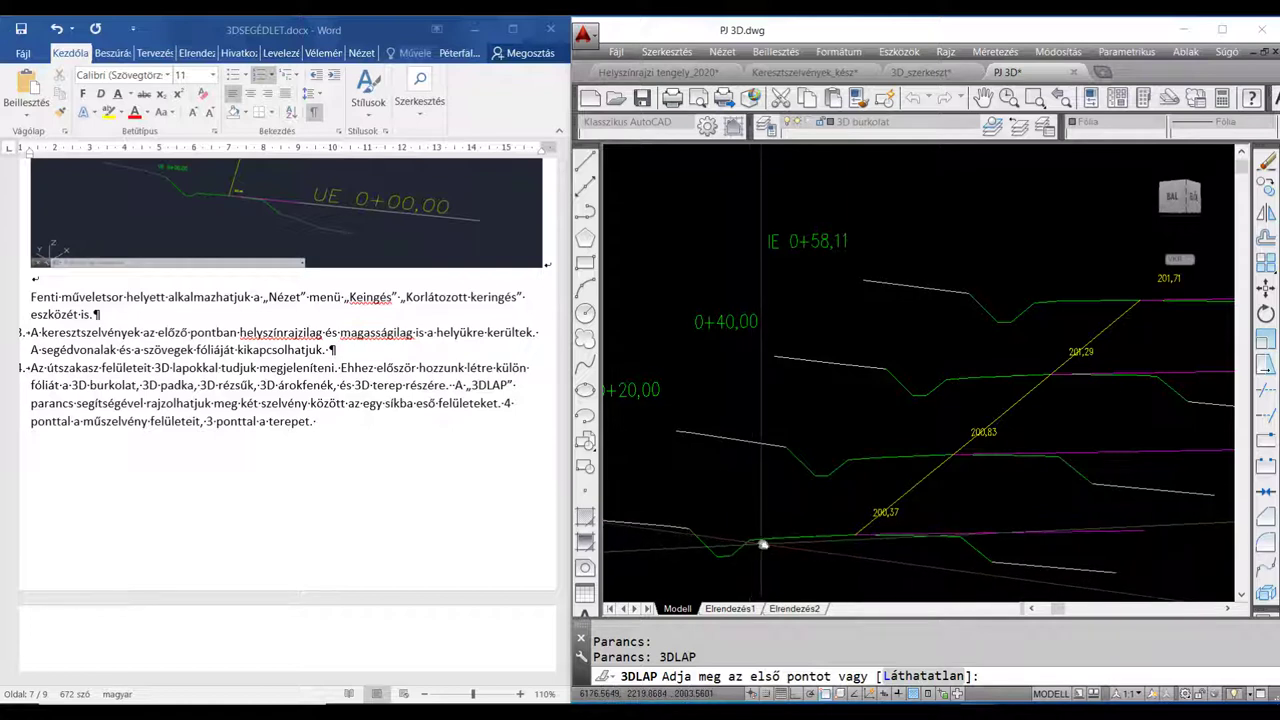
middle_click_drag(762, 545, 785, 547)
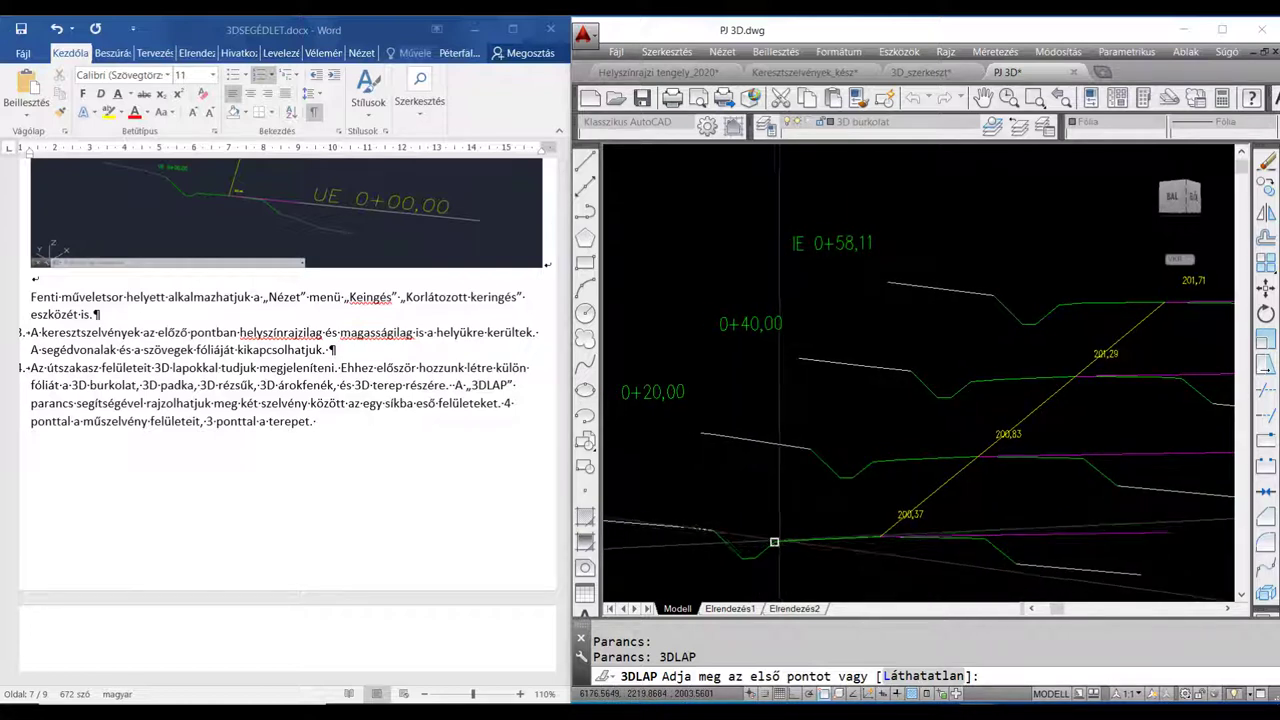
scroll(774, 542, "down", 2)
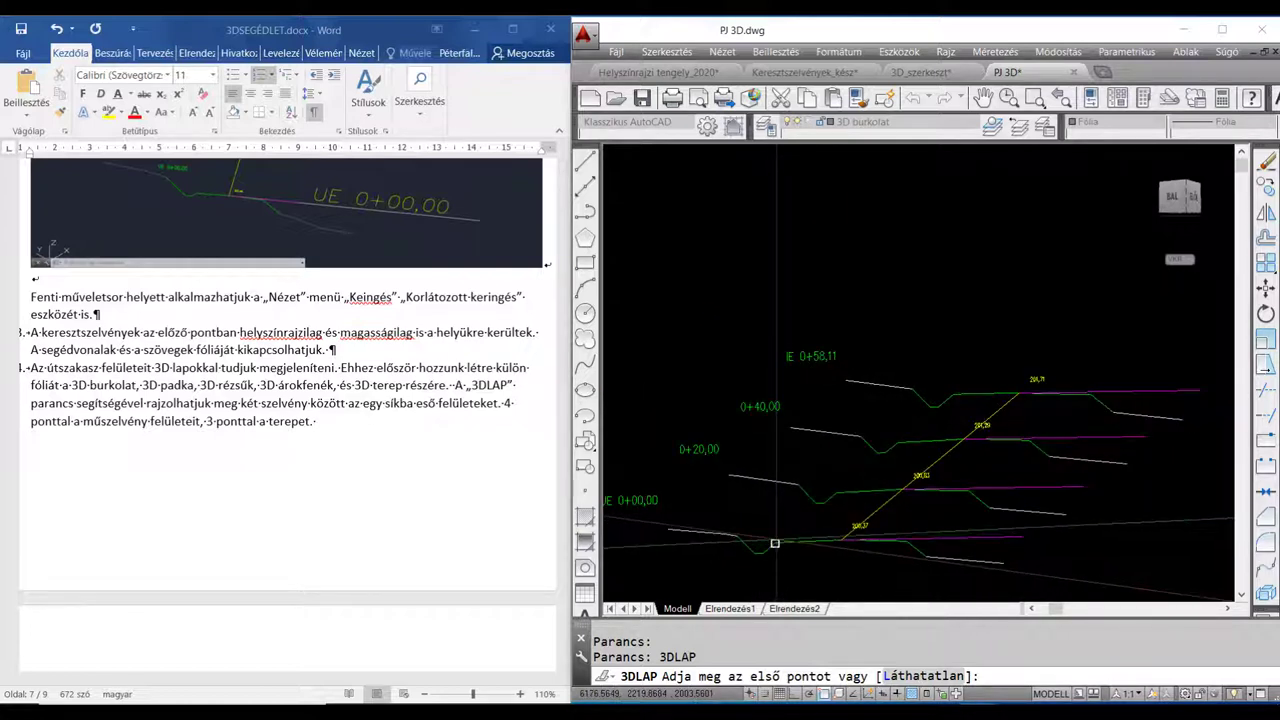
left_click(775, 543)
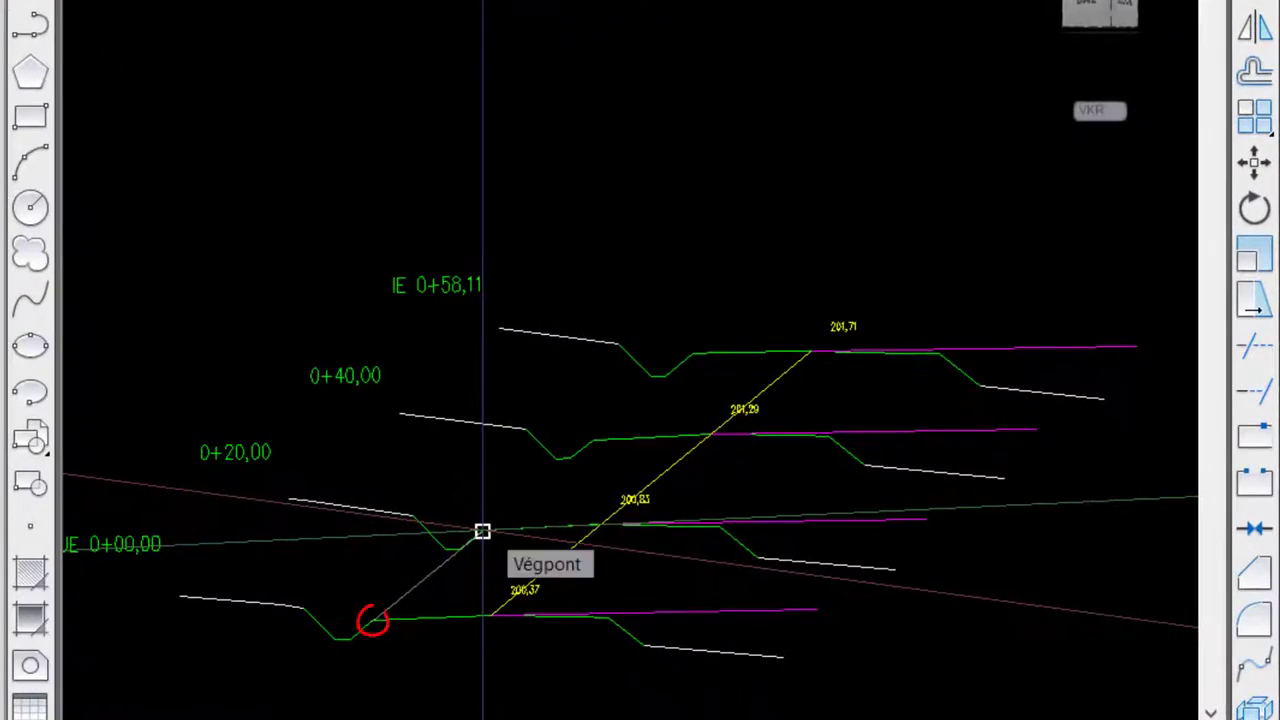
left_click(482, 531)
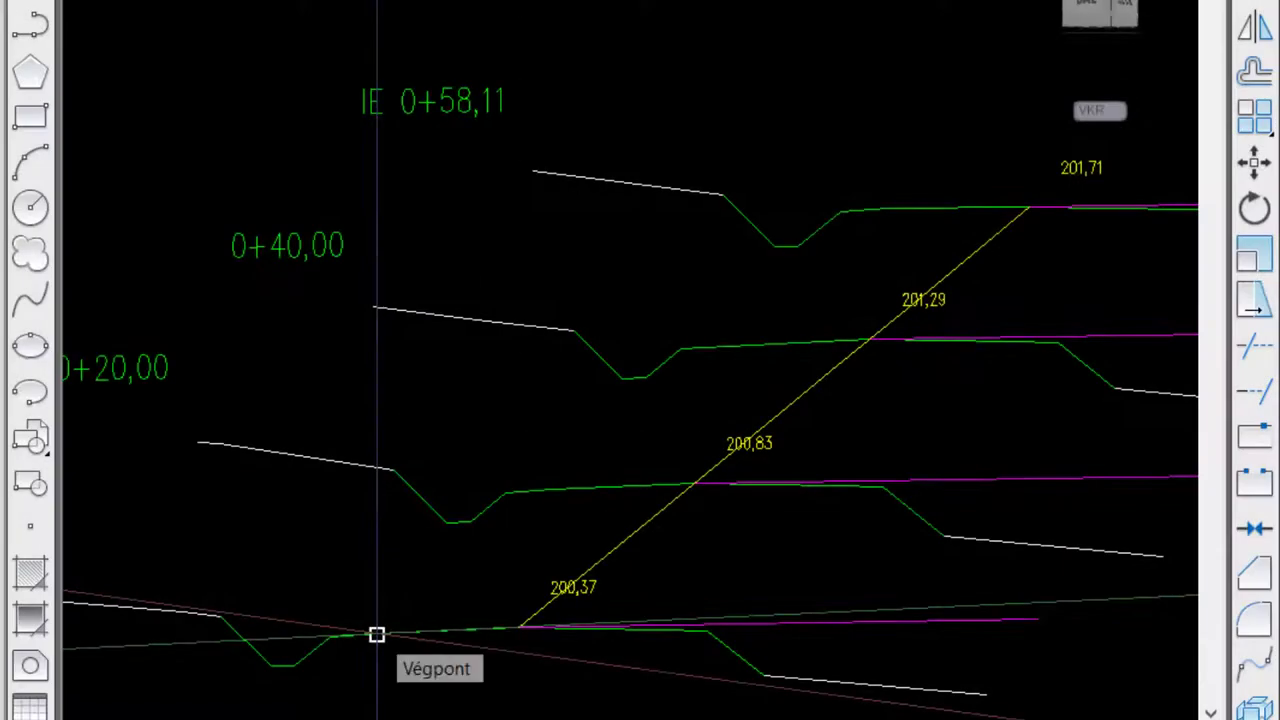
left_click(376, 634)
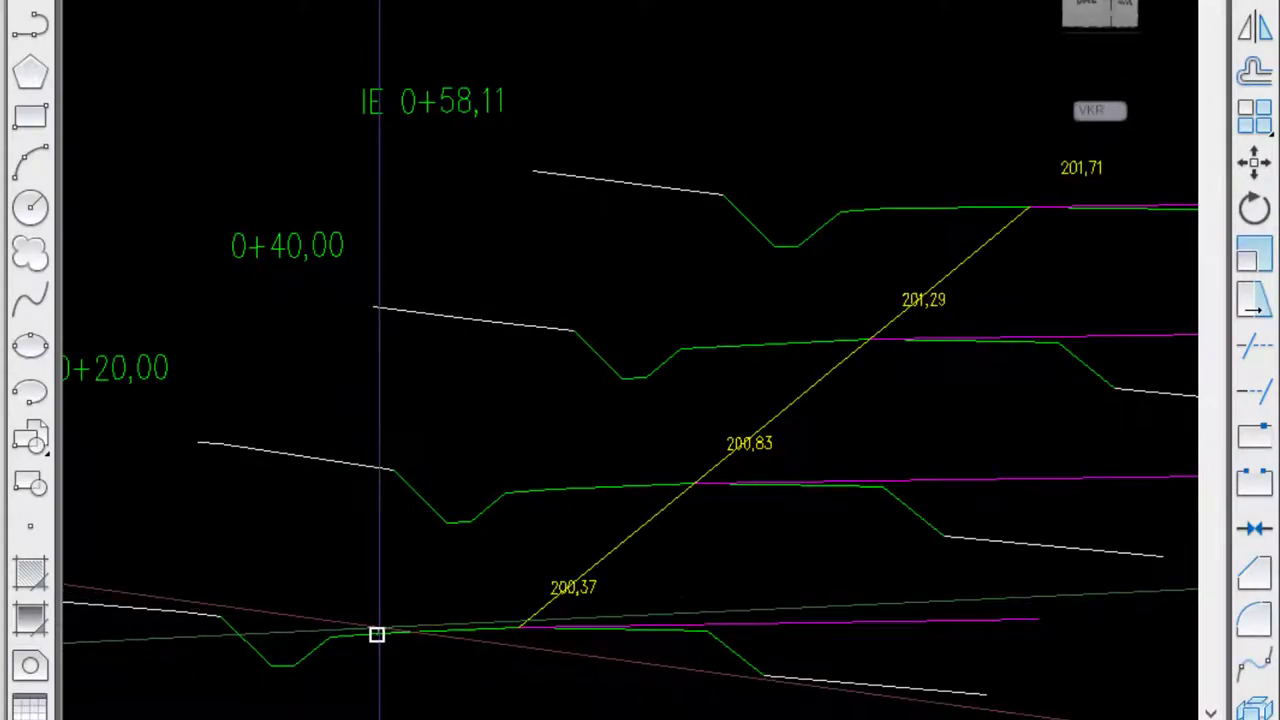
left_click(552, 490)
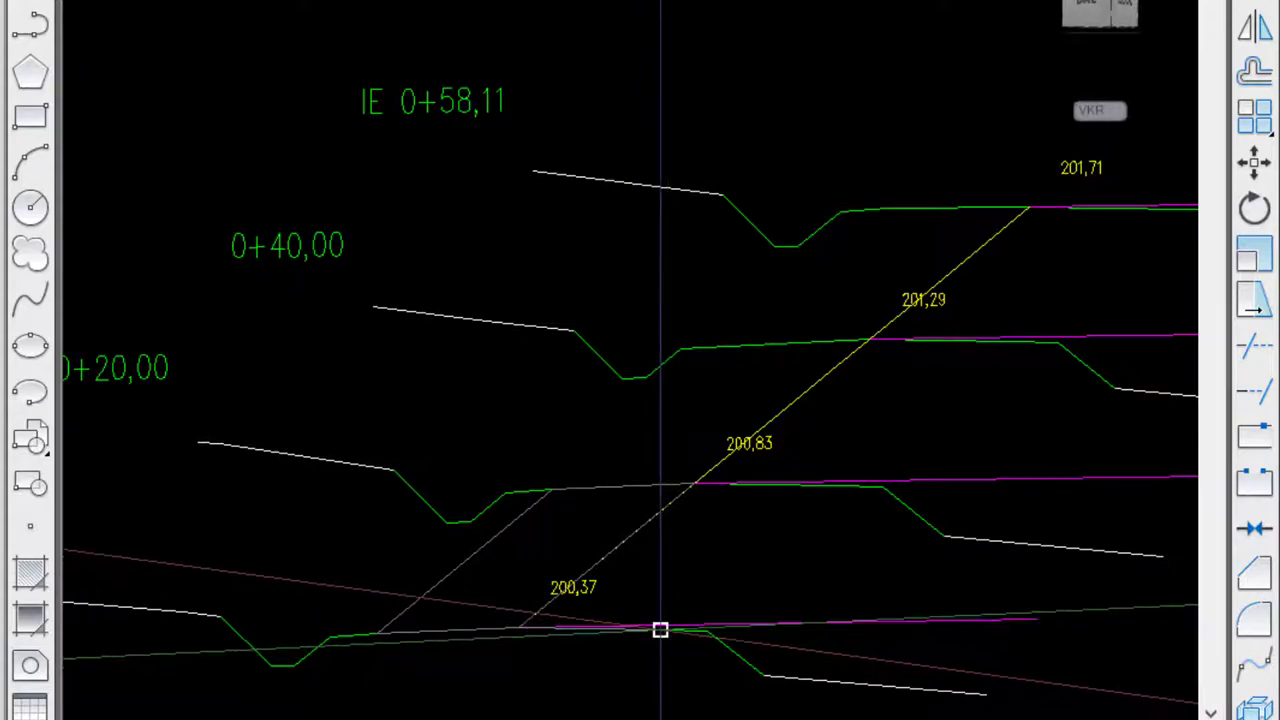
left_click(660, 630)
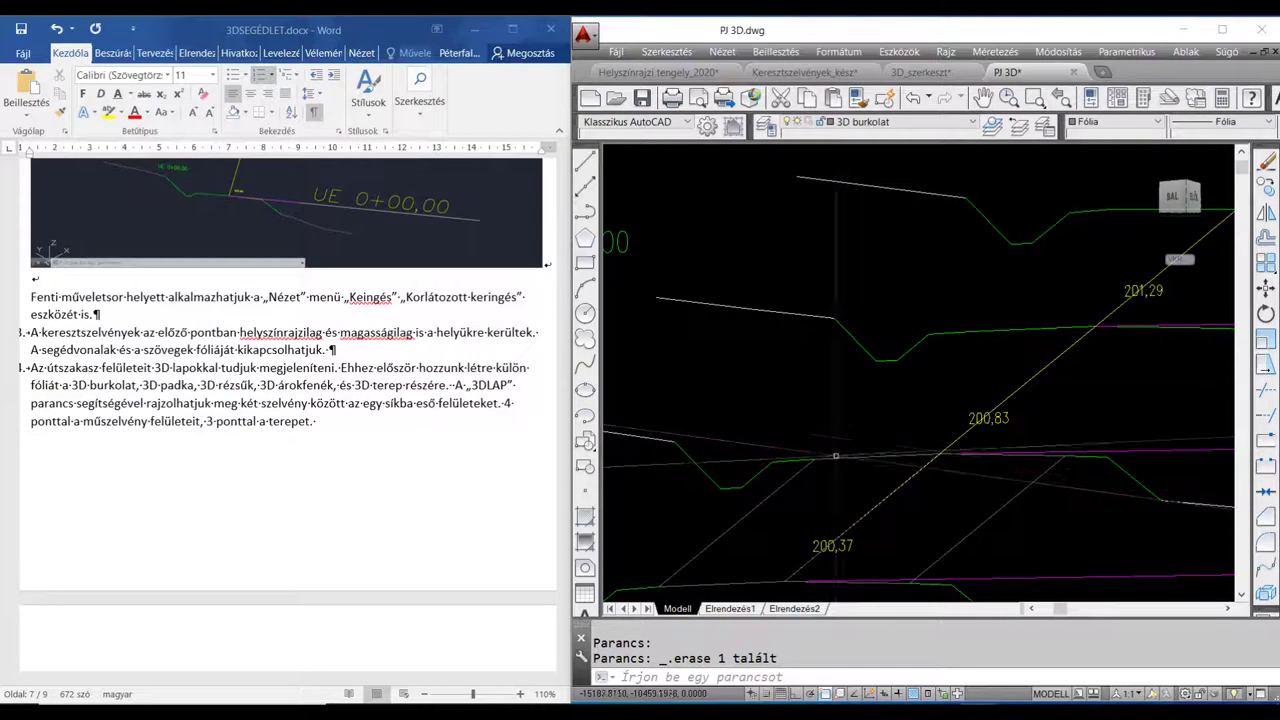
Draw two adjoining 3D pavement faces between the lowest cross-sections
middle_click_drag(816, 407, 806, 404)
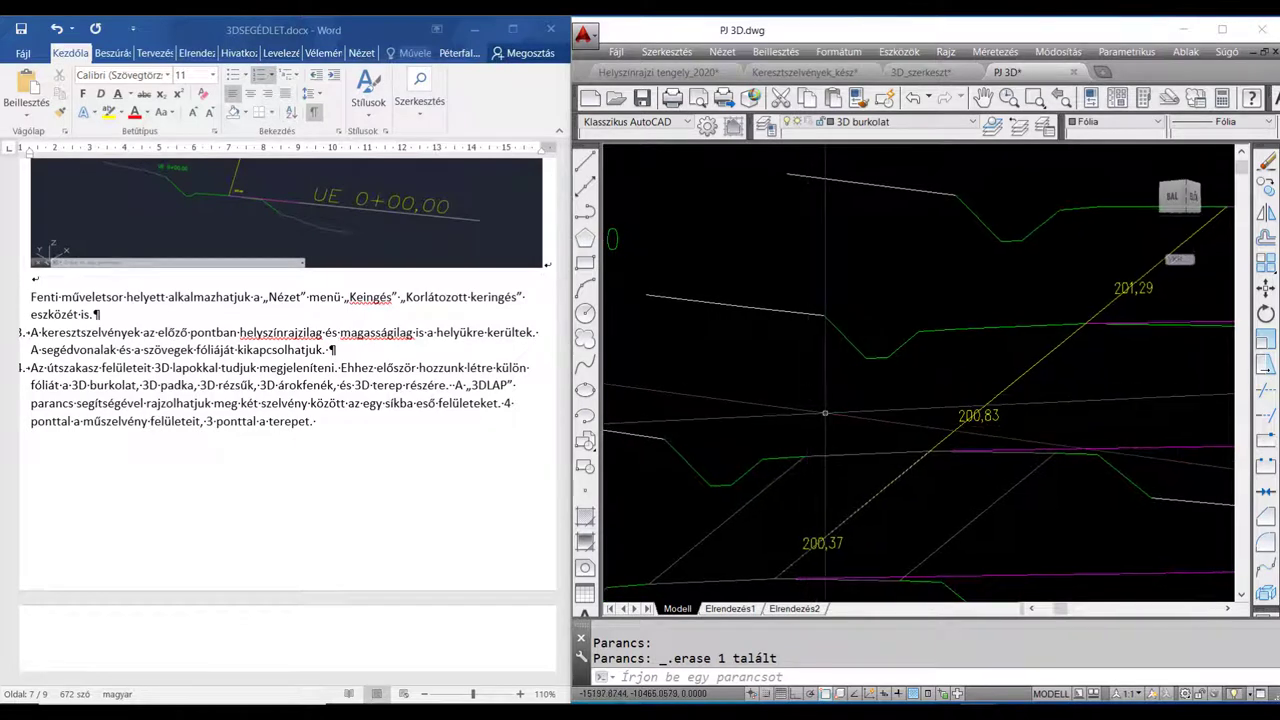
type("RADÍR")
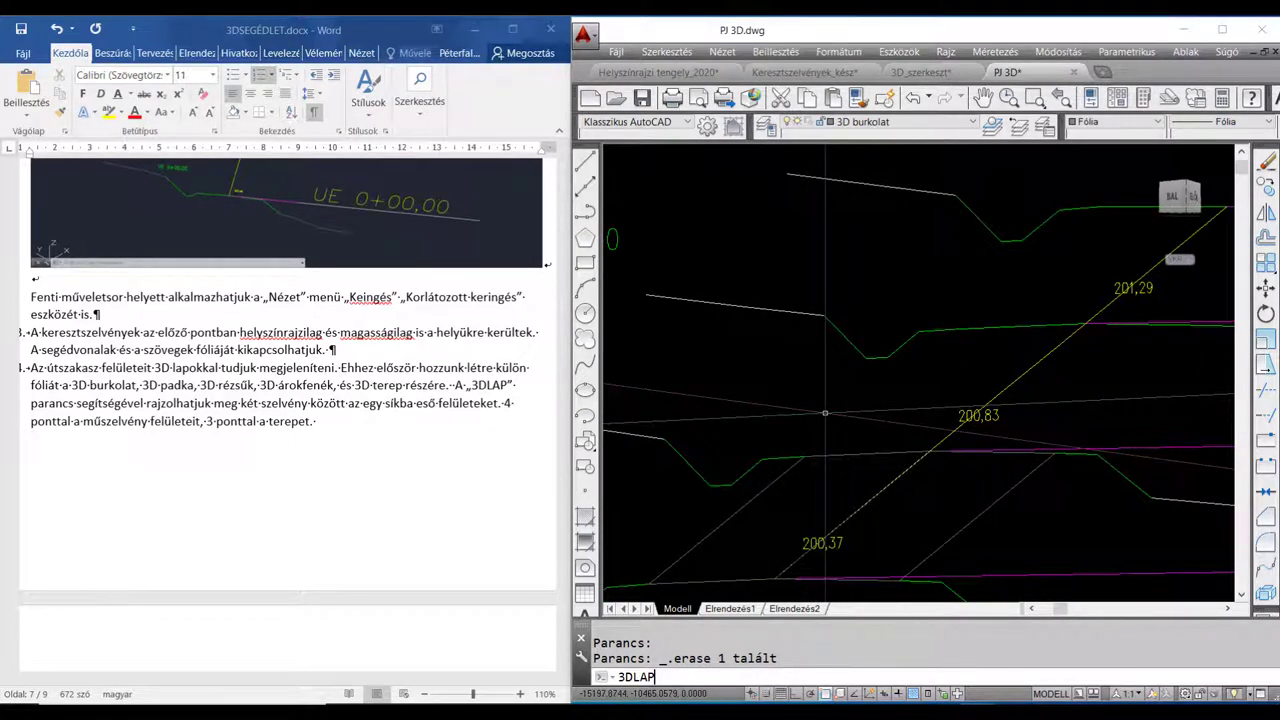
key("Return")
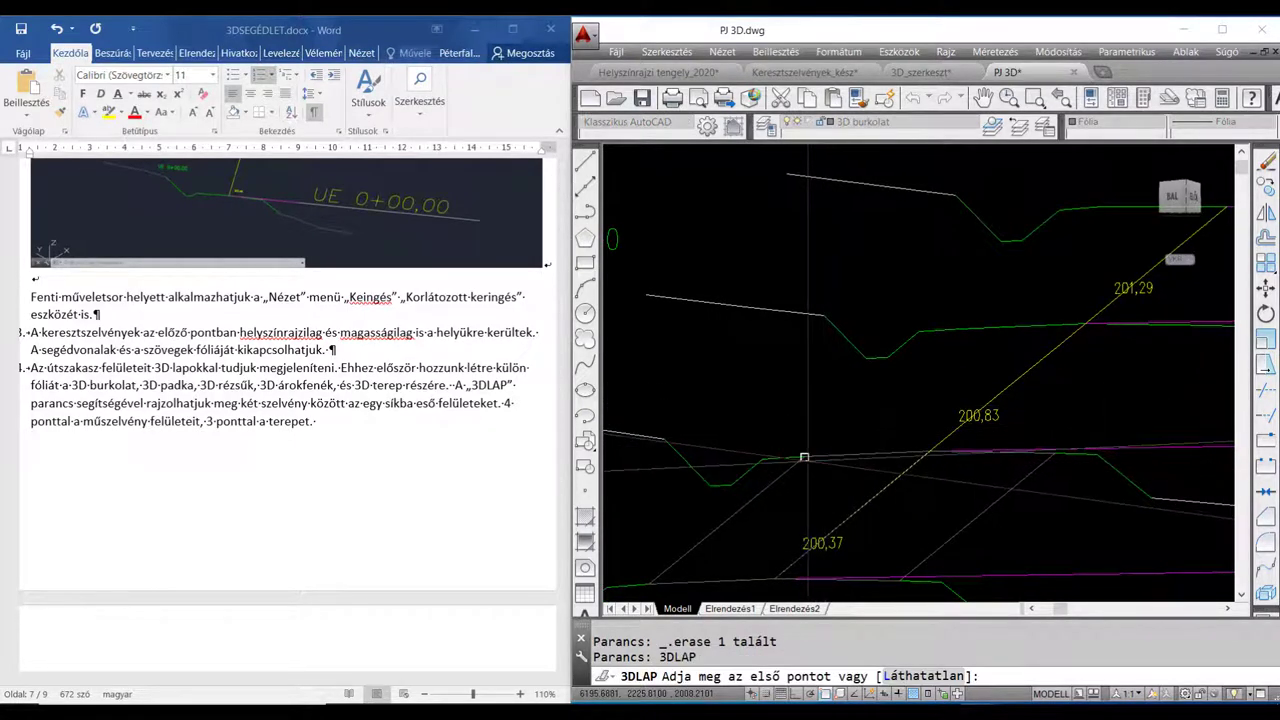
left_click(804, 457)
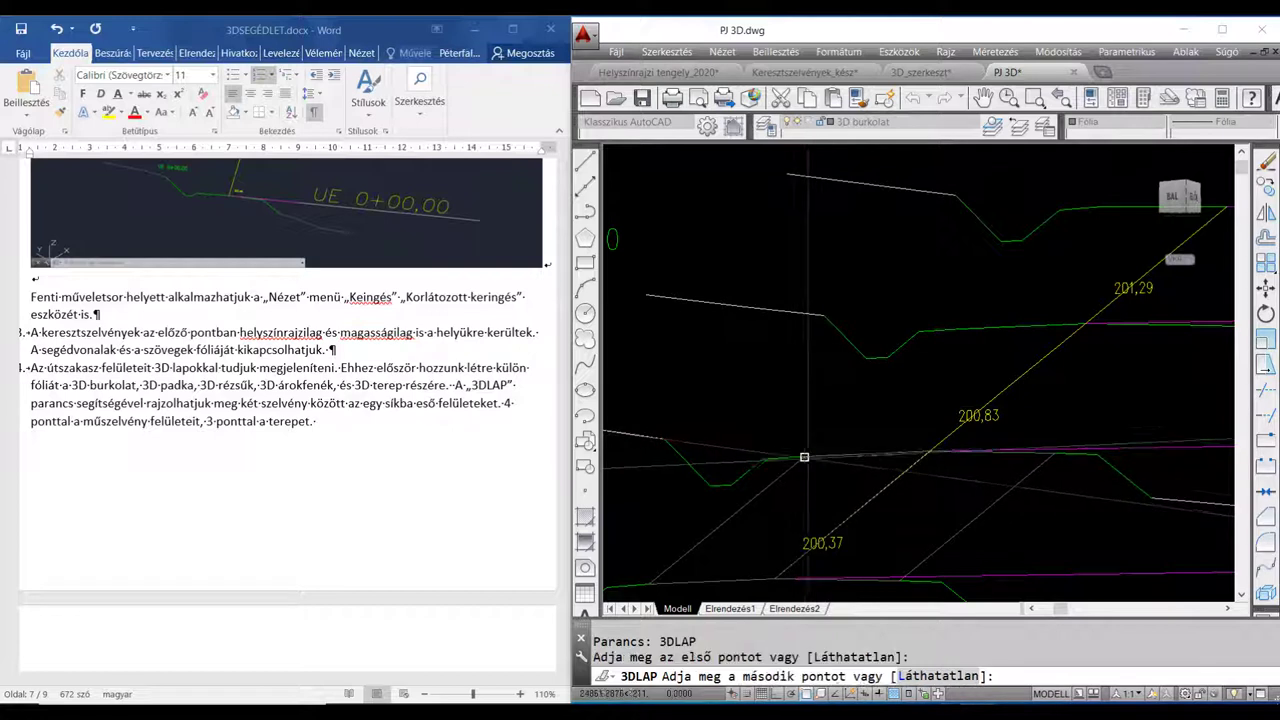
left_click(960, 328)
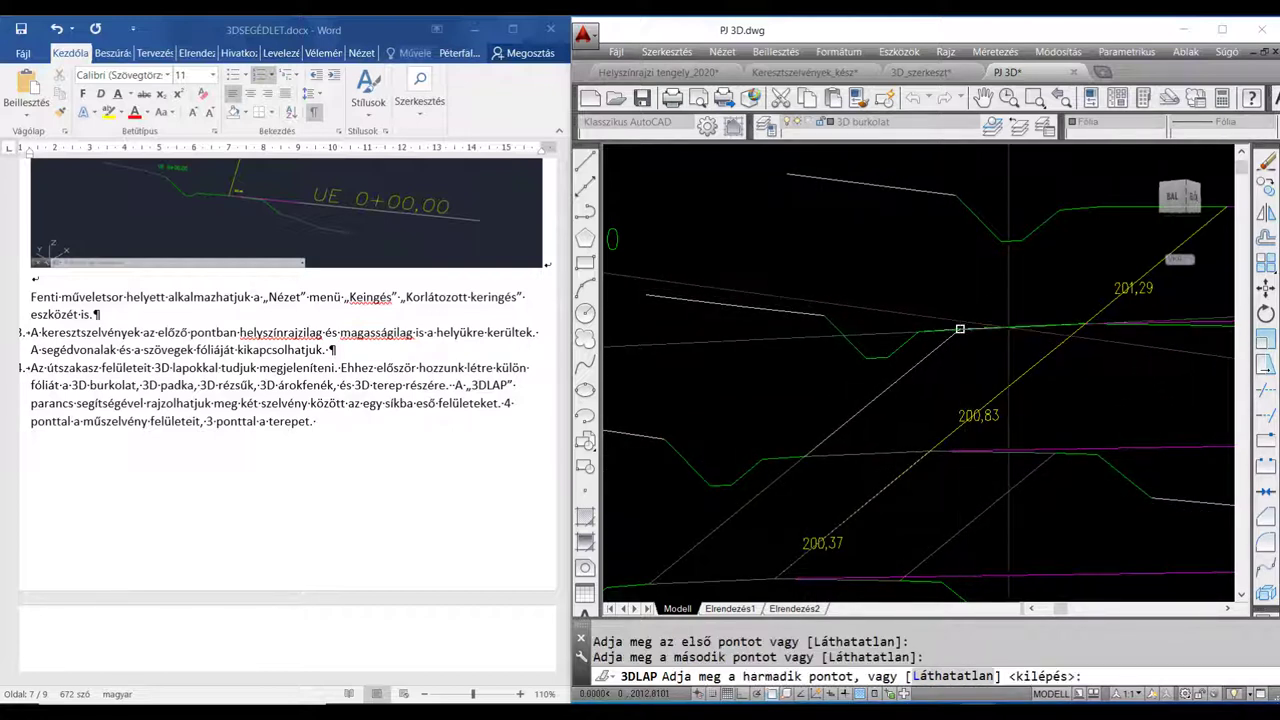
left_click(1085, 324)
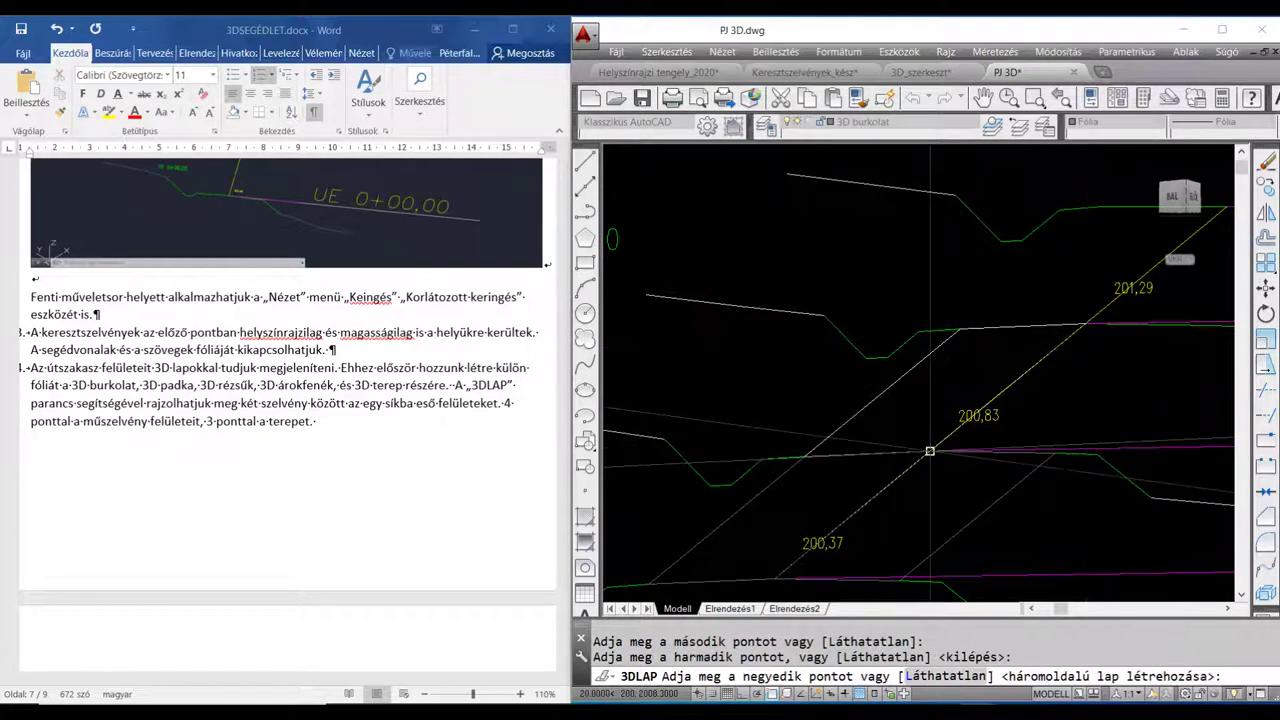
left_click(930, 528)
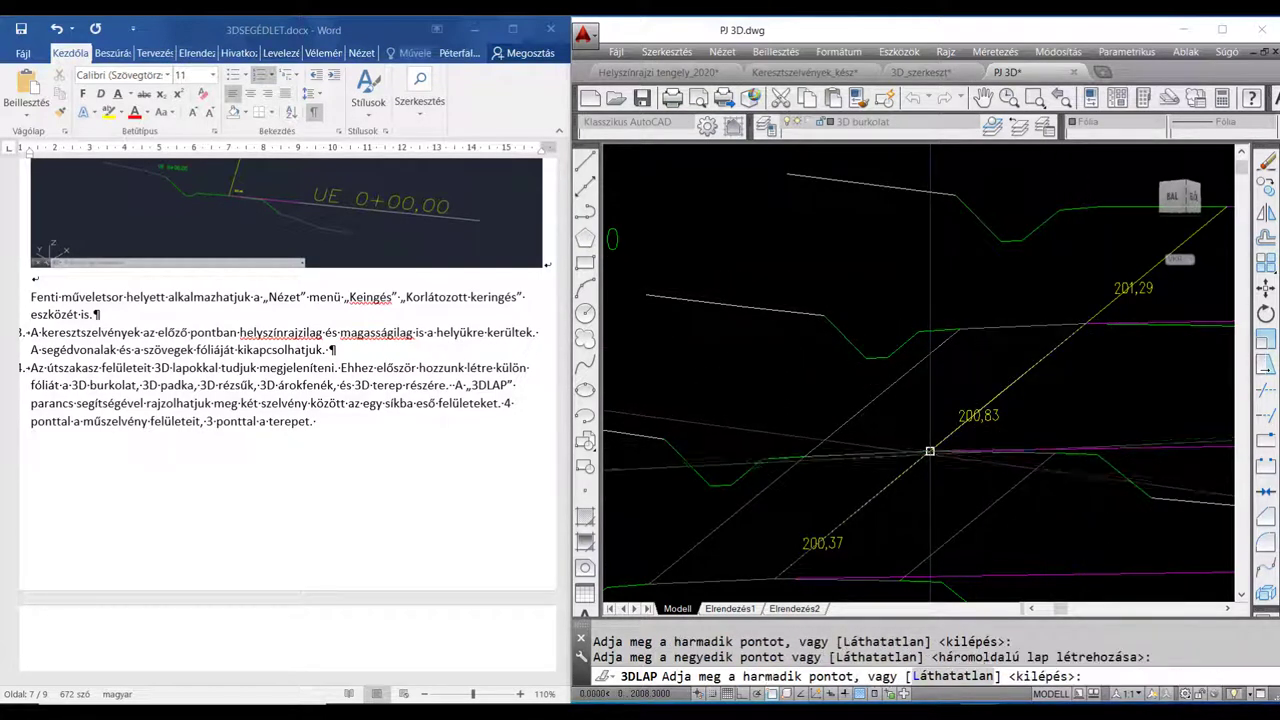
left_click(1055, 452)
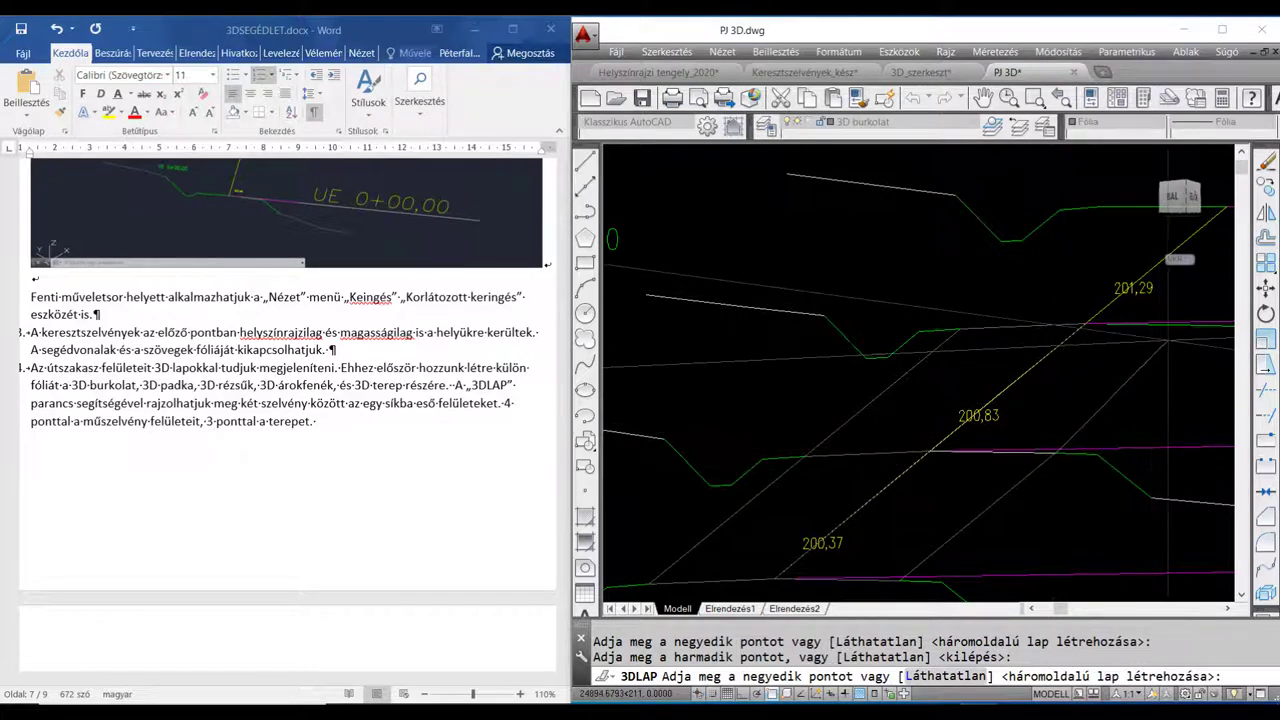
scroll(1100, 300, "up", 1)
scroll(1147, 304, "up", 1)
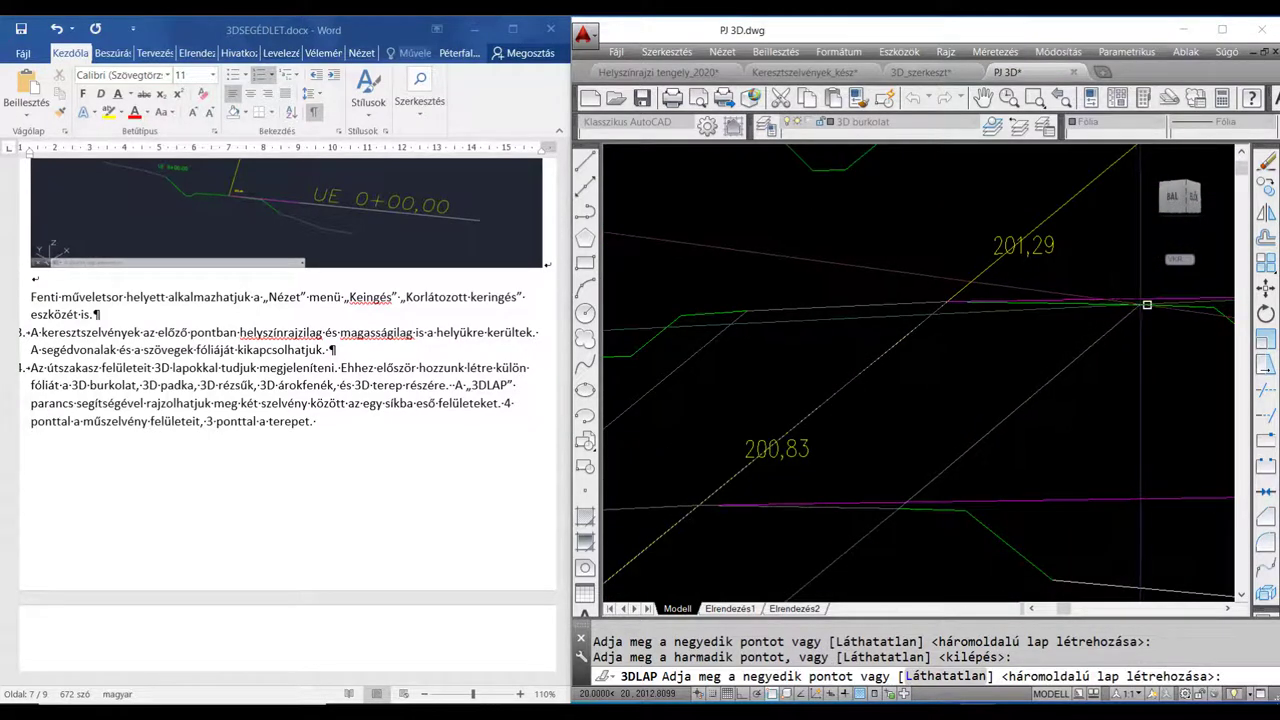
left_click(1147, 304)
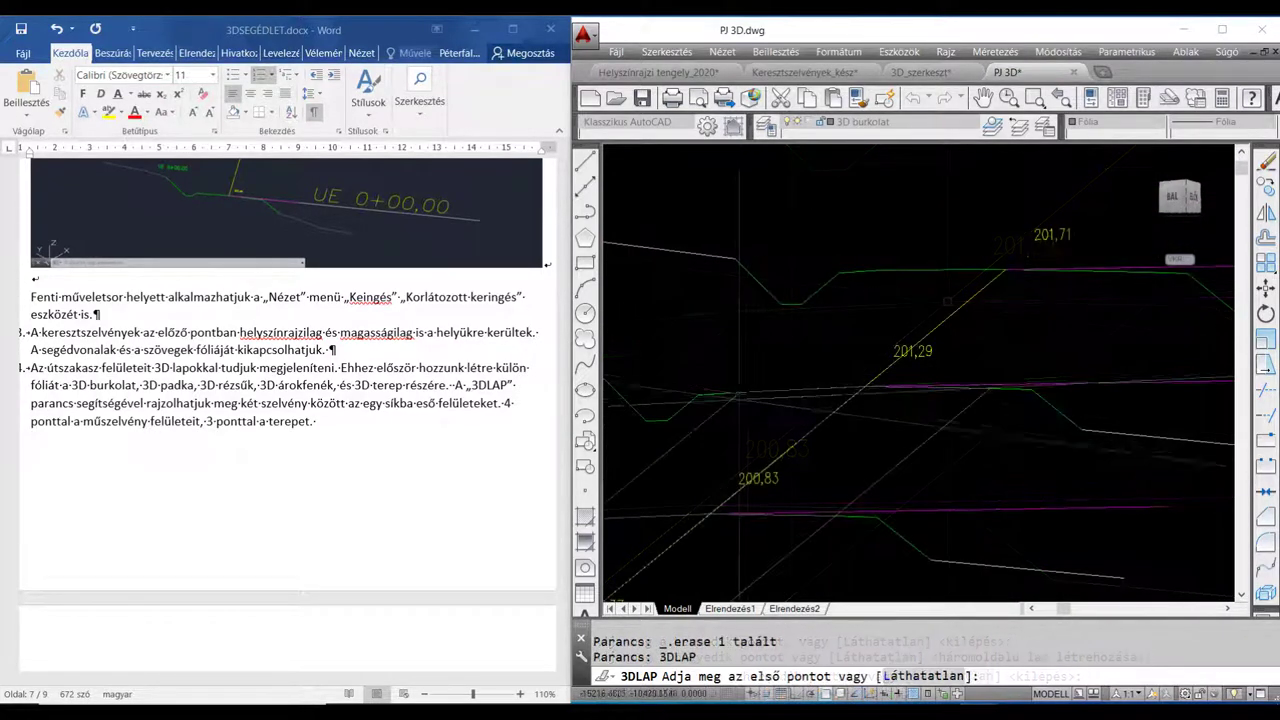
Add the next row of pavement faces, finishing the strip before the 0+40,00 section
left_click(744, 260)
left_click(880, 270)
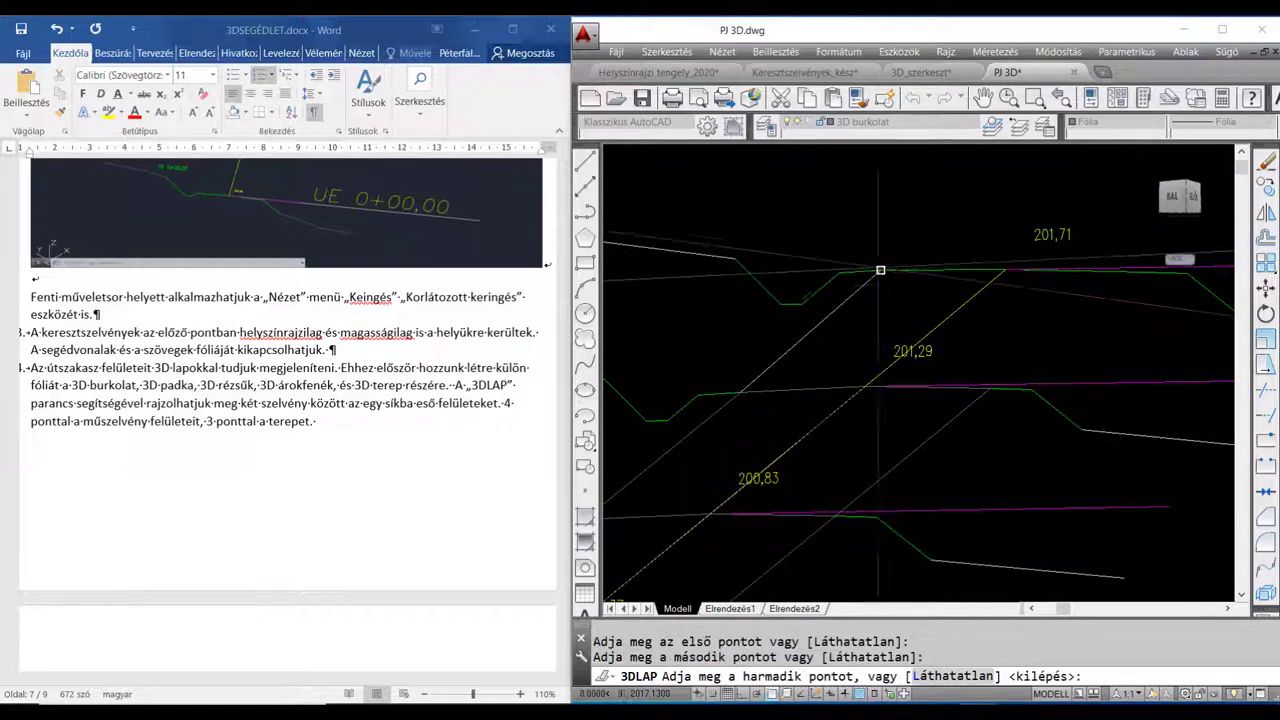
left_click(1003, 271)
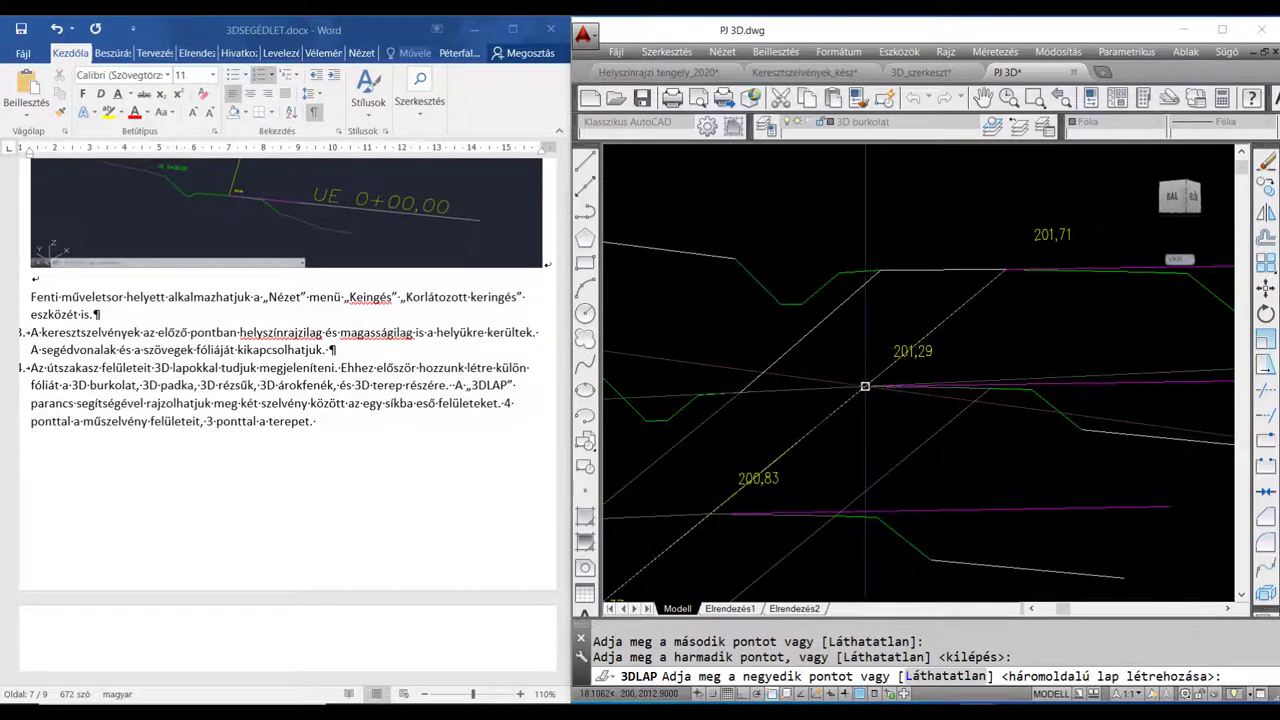
left_click(875, 380)
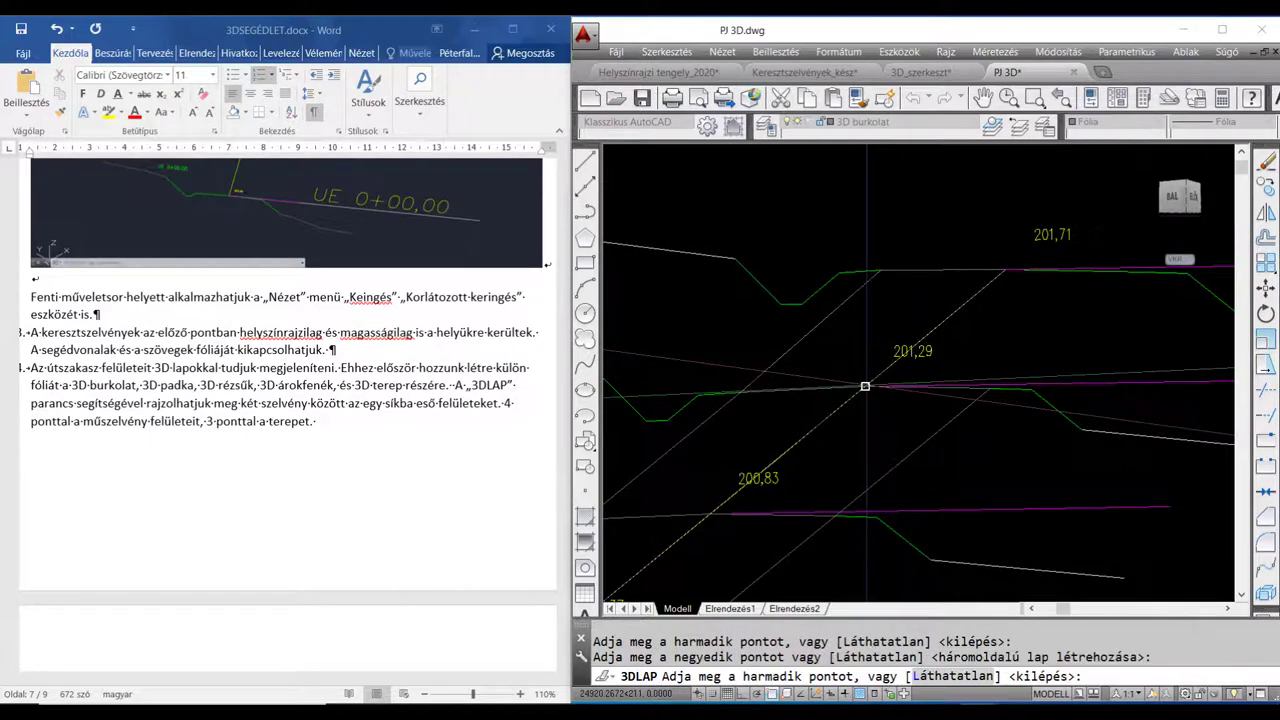
left_click(990, 388)
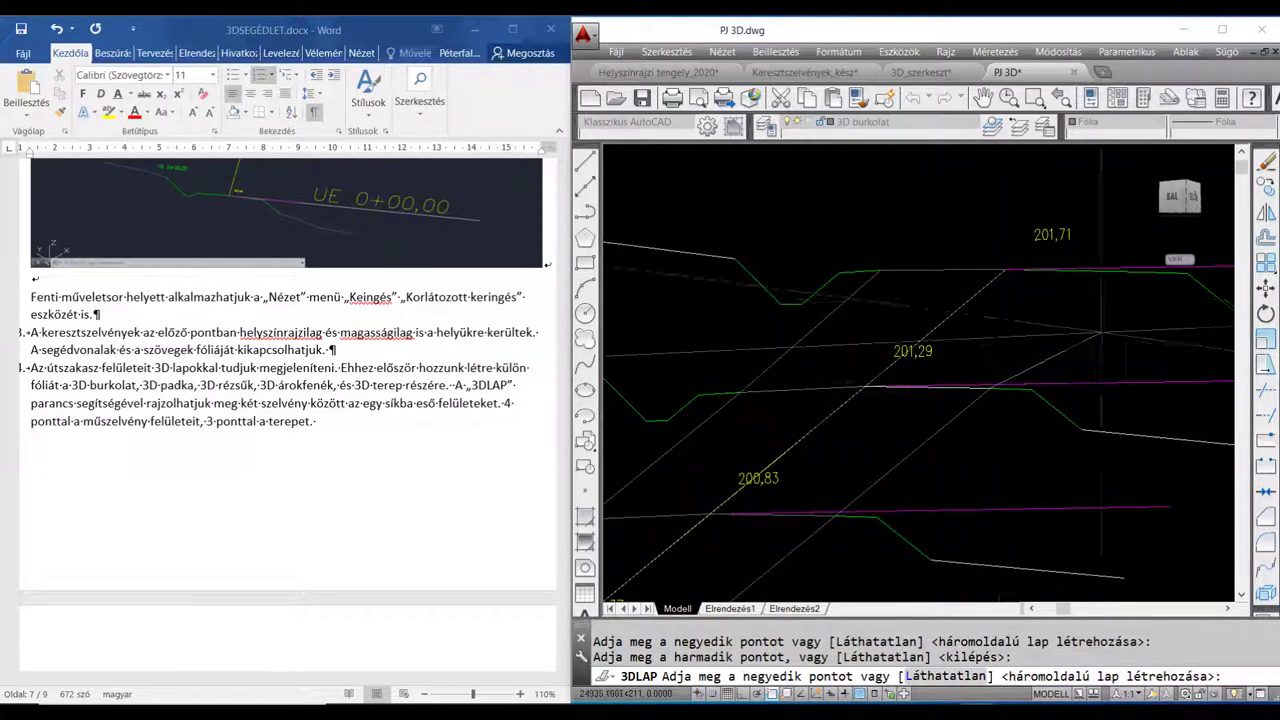
left_click(1145, 271)
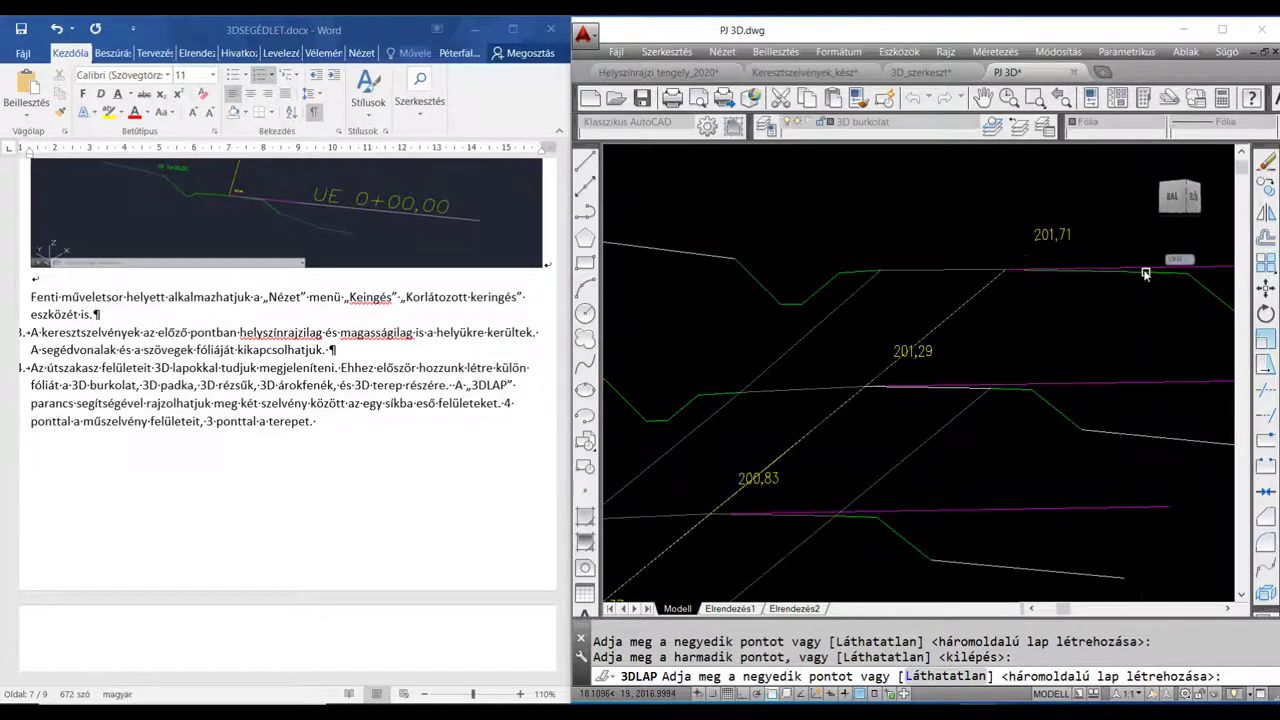
left_click(1145, 271)
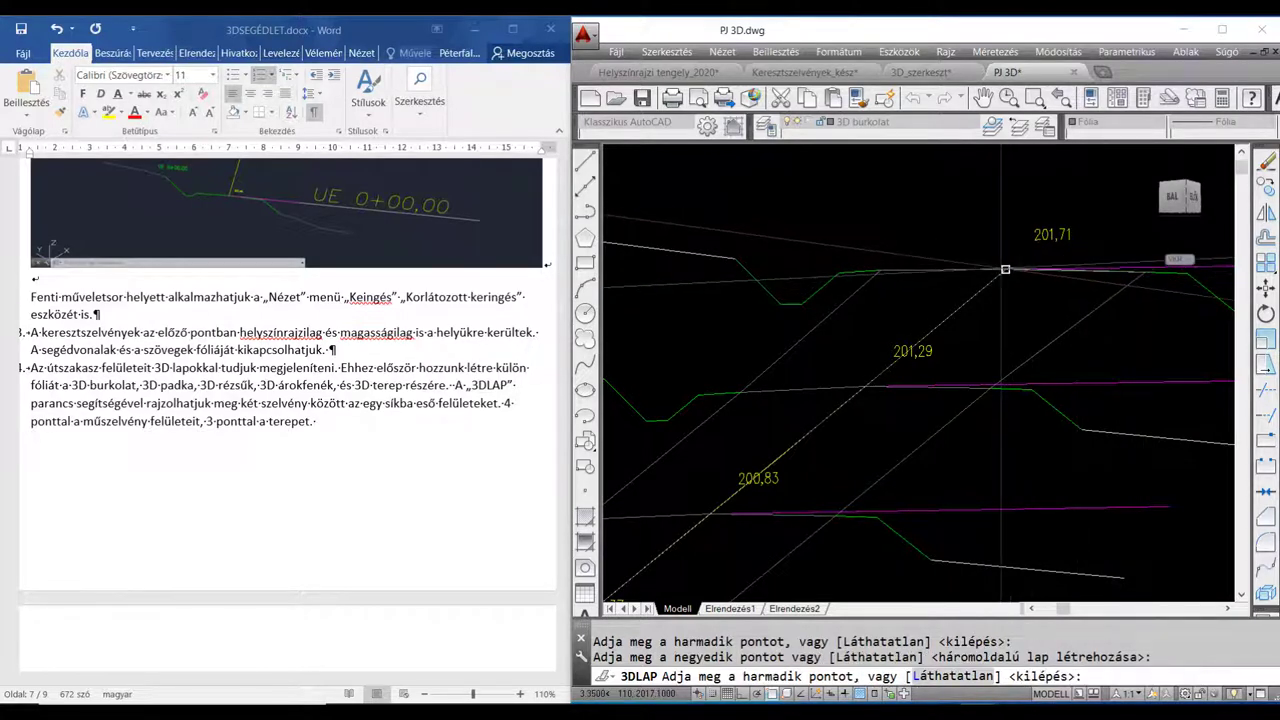
left_click(1005, 269)
scroll(960, 380, "down", 2)
key("Escape")
scroll(960, 380, "down", 1)
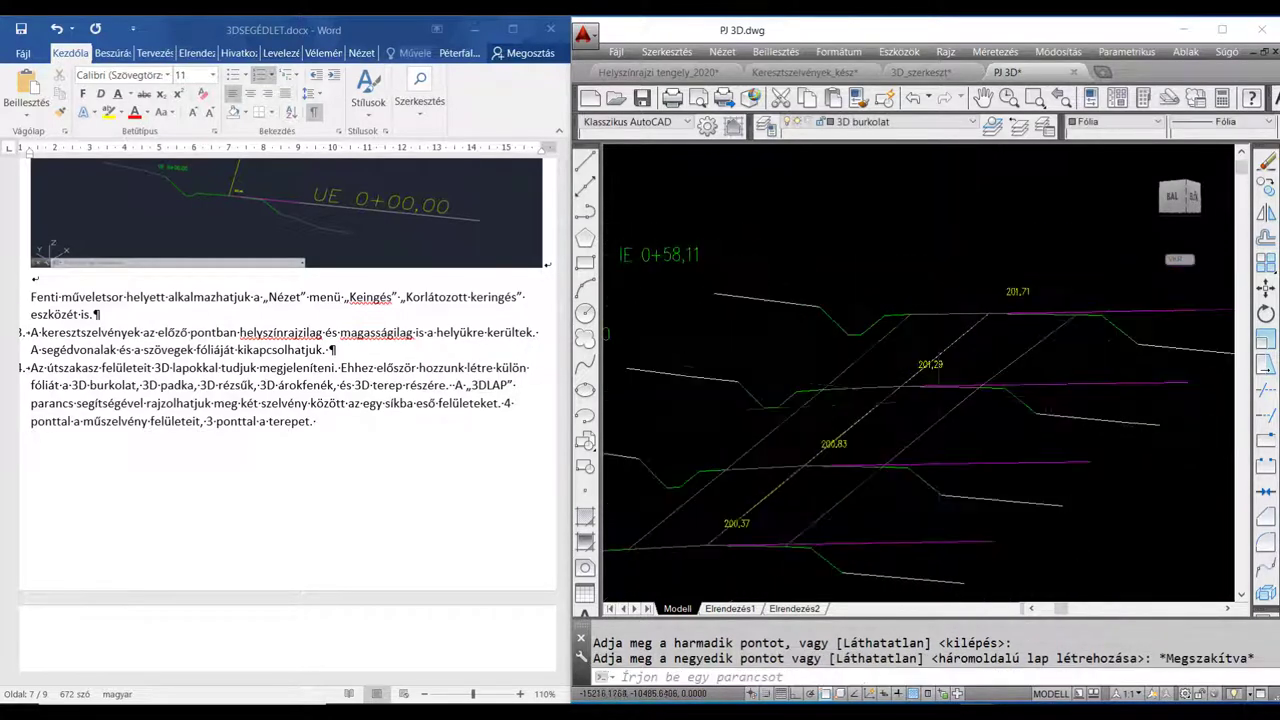
middle_click_drag(853, 493, 906, 417)
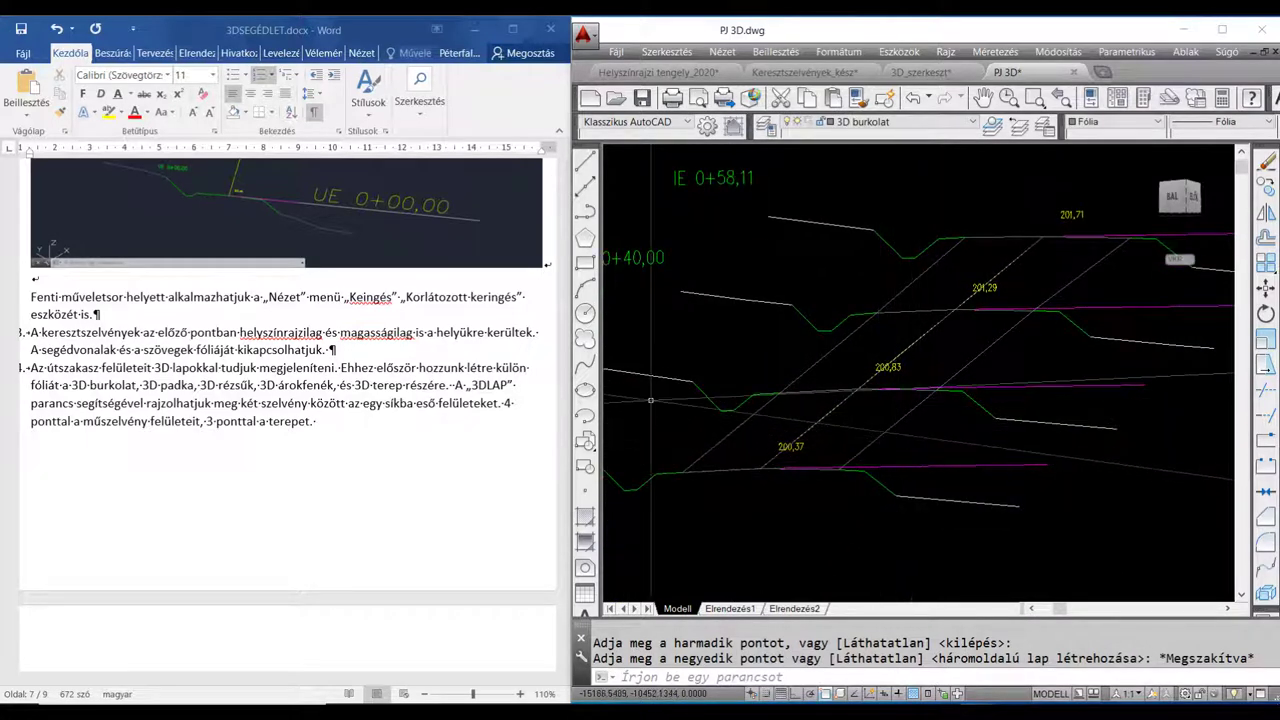
Make 3D padka the current layer and draw two shoulder faces between sections
left_click(970, 124)
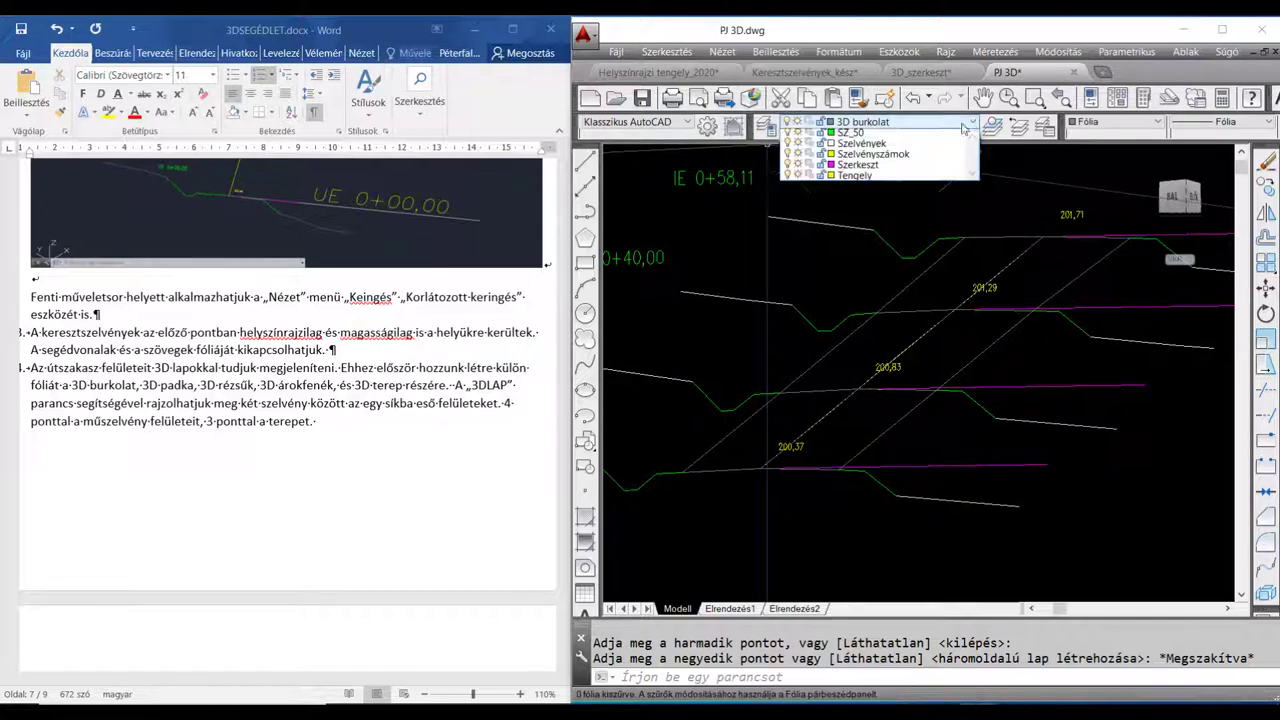
left_click(866, 180)
type("3DLAP")
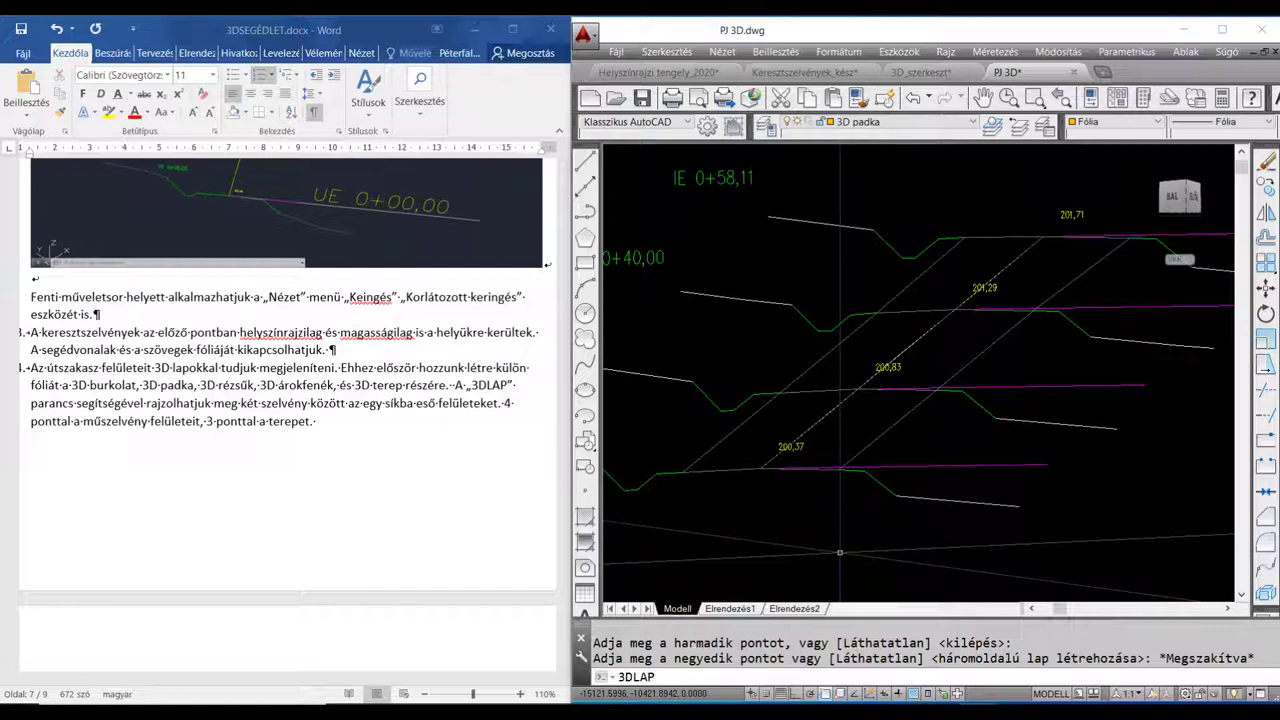
key("Return")
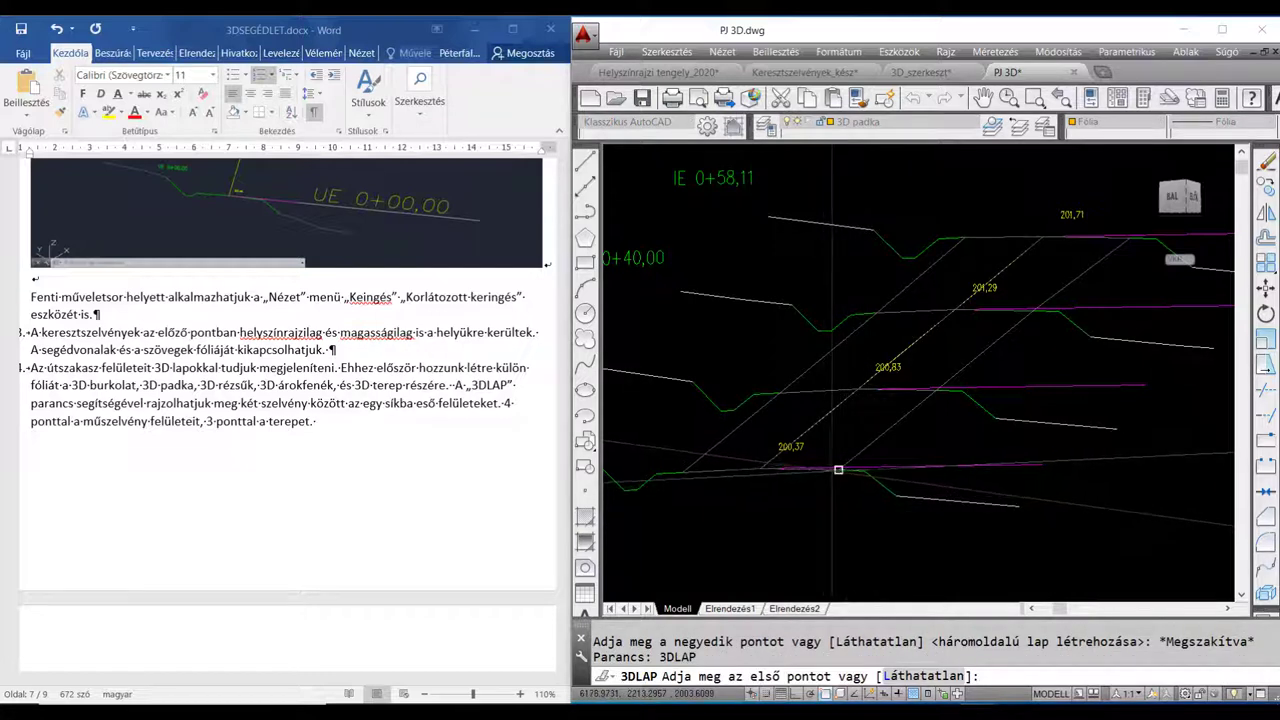
left_click(838, 469)
left_click(868, 470)
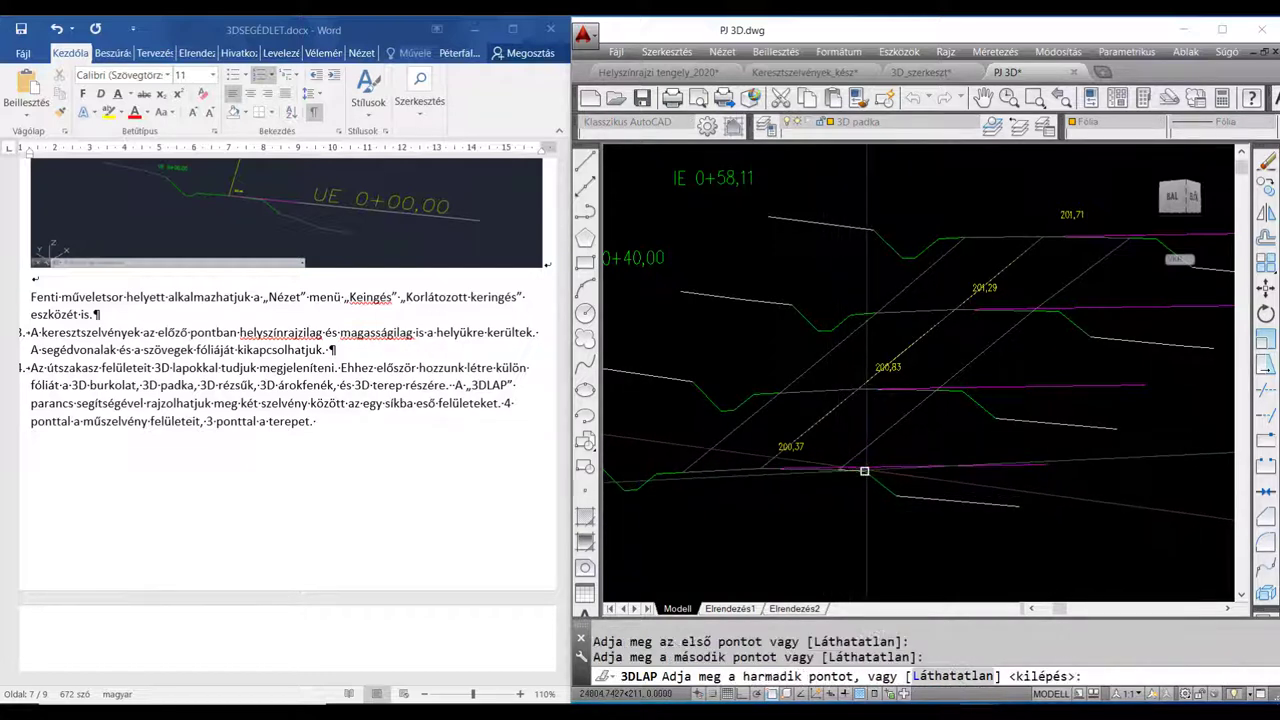
left_click(962, 391)
left_click(933, 391)
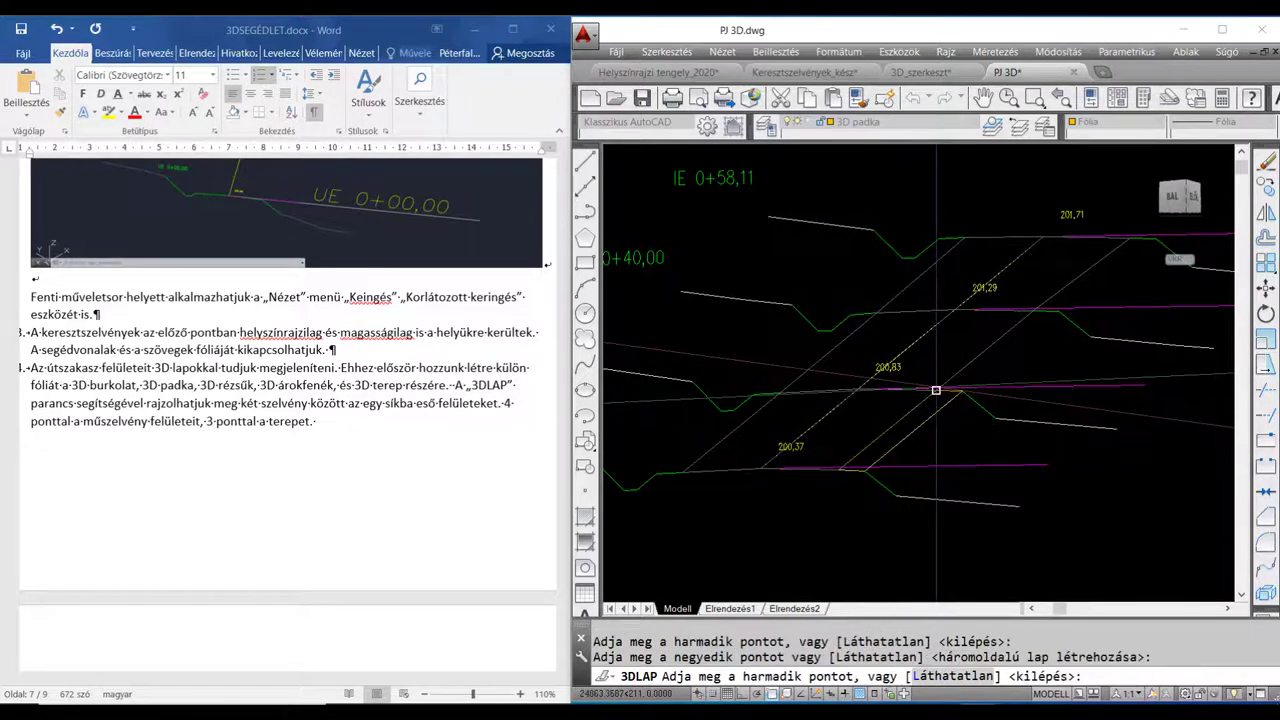
left_click(1034, 311)
left_click(1050, 309)
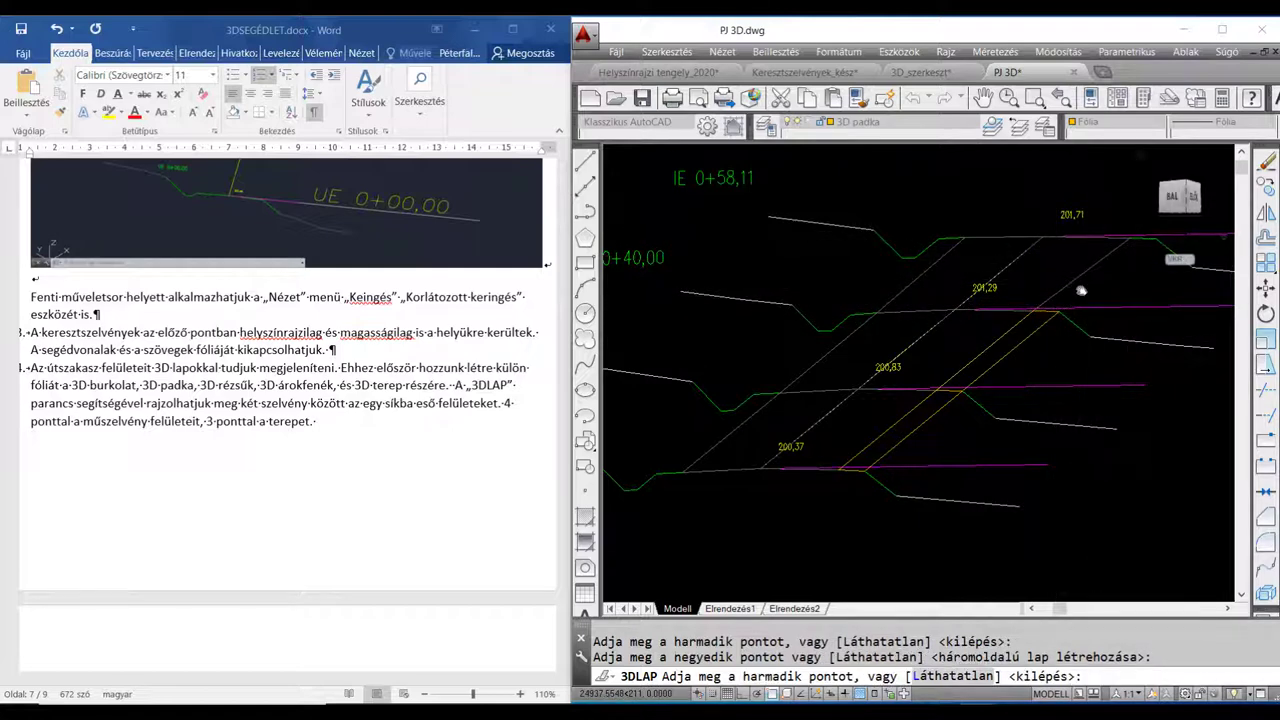
Add a shoulder face reaching the upper cross-section's shoulder vertex
middle_click_drag(1150, 240, 1006, 345)
scroll(1006, 345, "up", 4)
left_click(1006, 336)
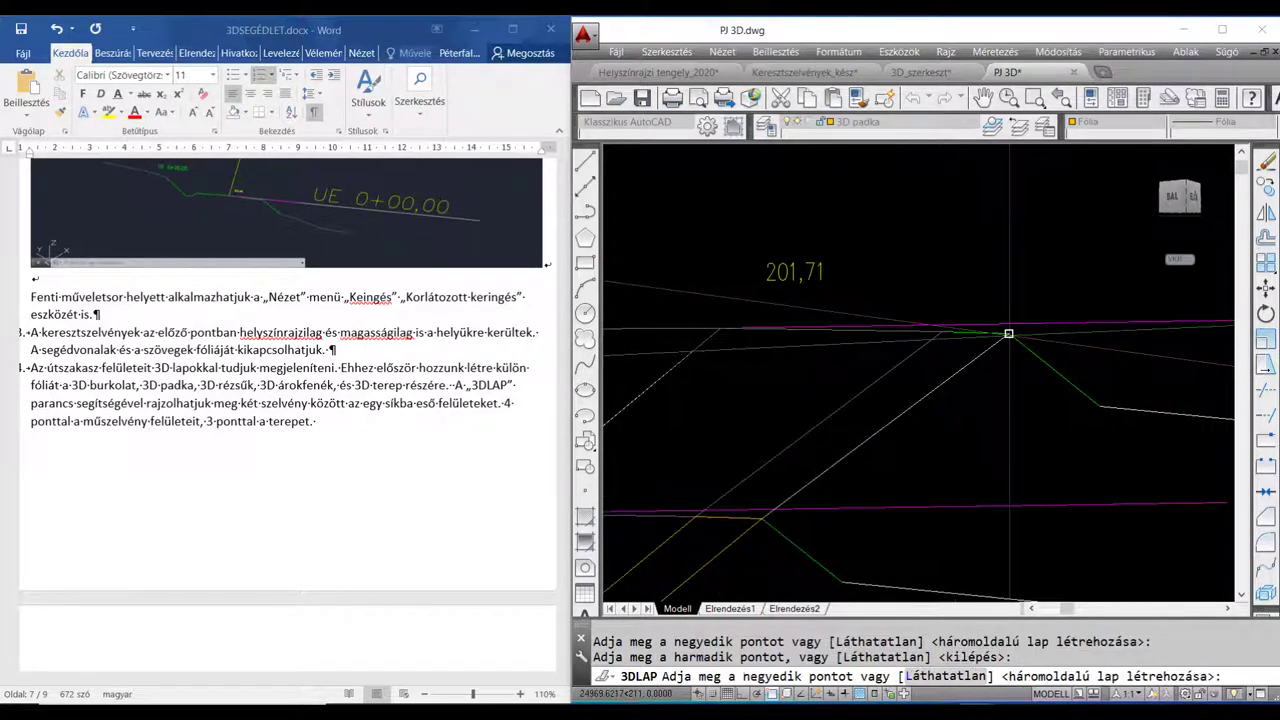
left_click(942, 331)
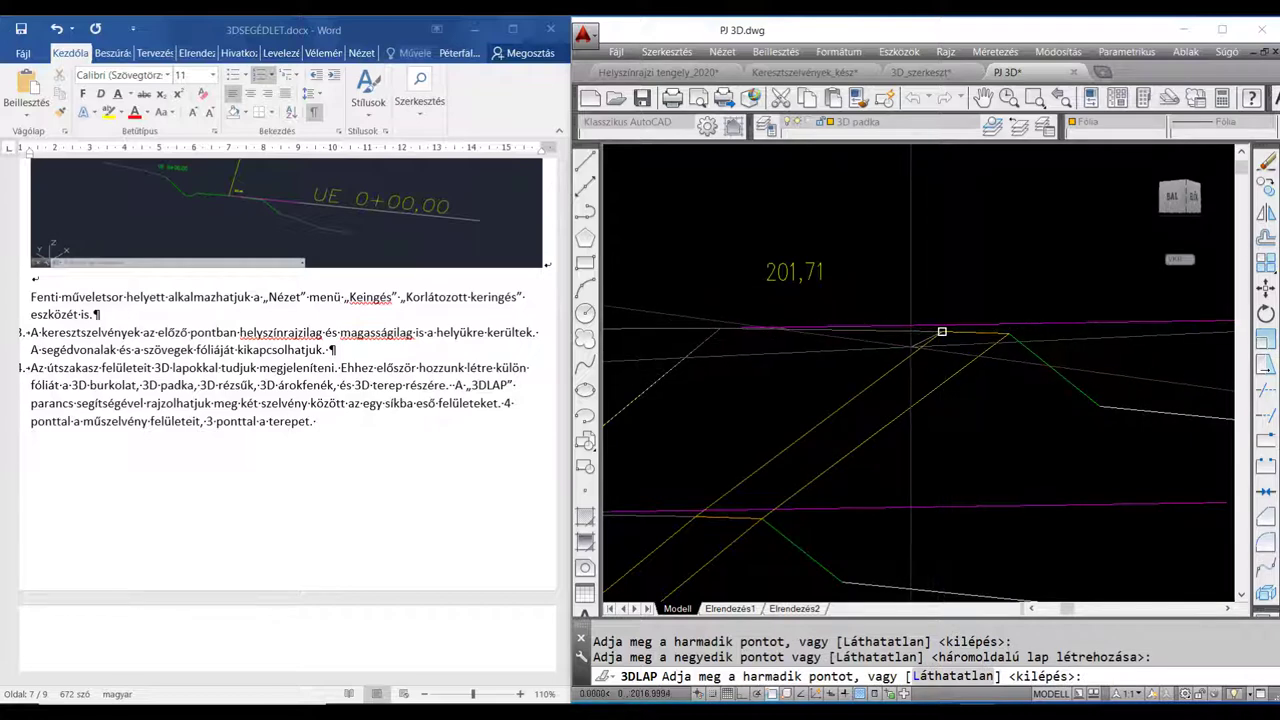
key("Escape")
Draw the shoulder face on the other side between neighbouring cross-sections
middle_click_drag(777, 445, 1147, 326)
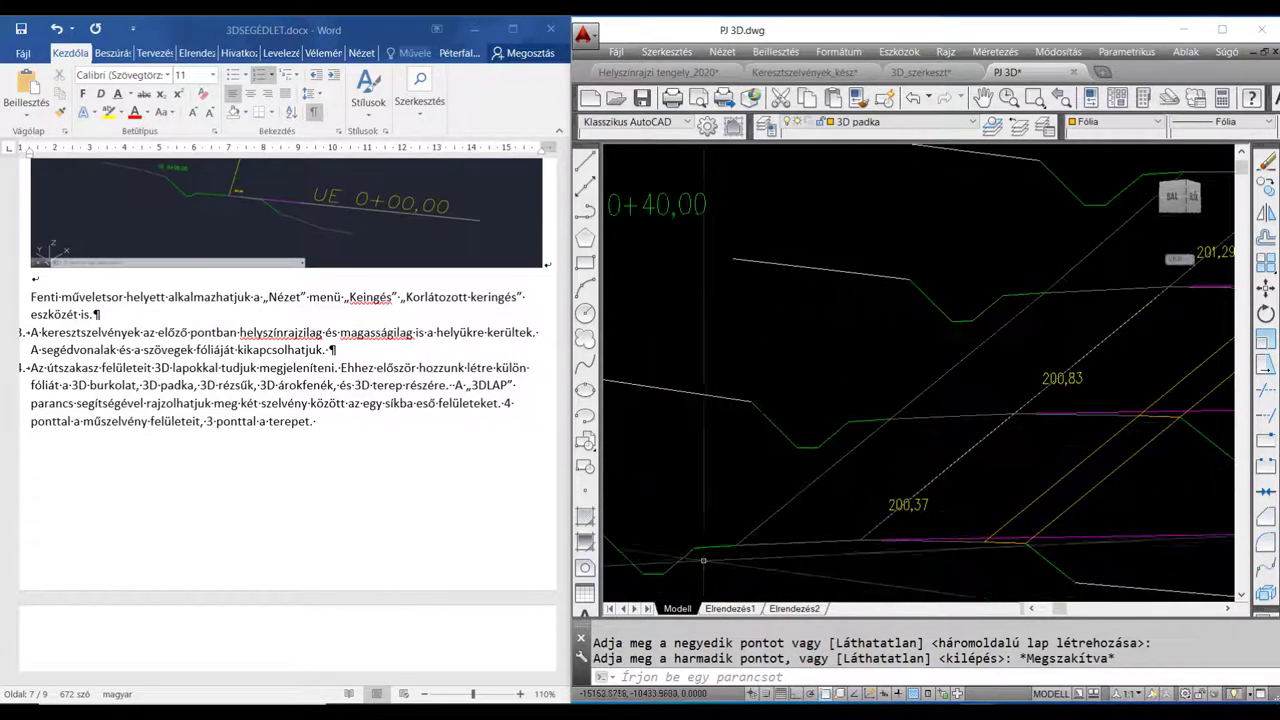
key("Return")
left_click(735, 546)
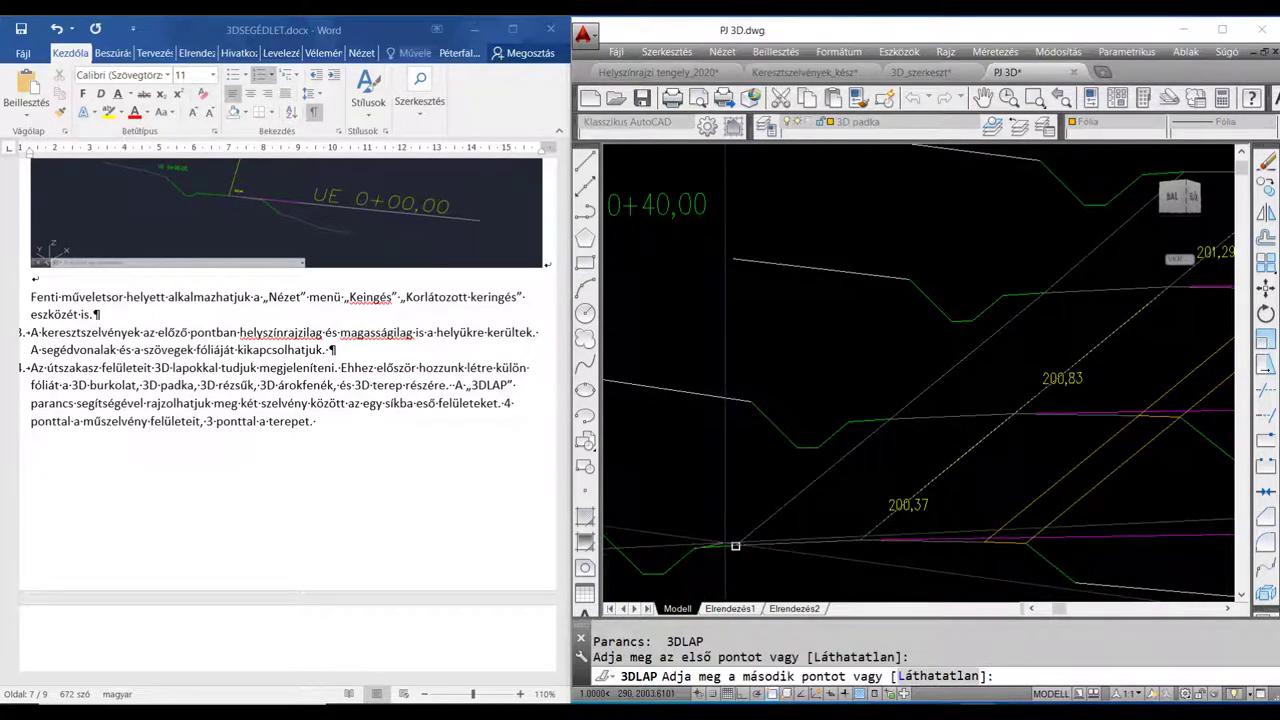
left_click(780, 507)
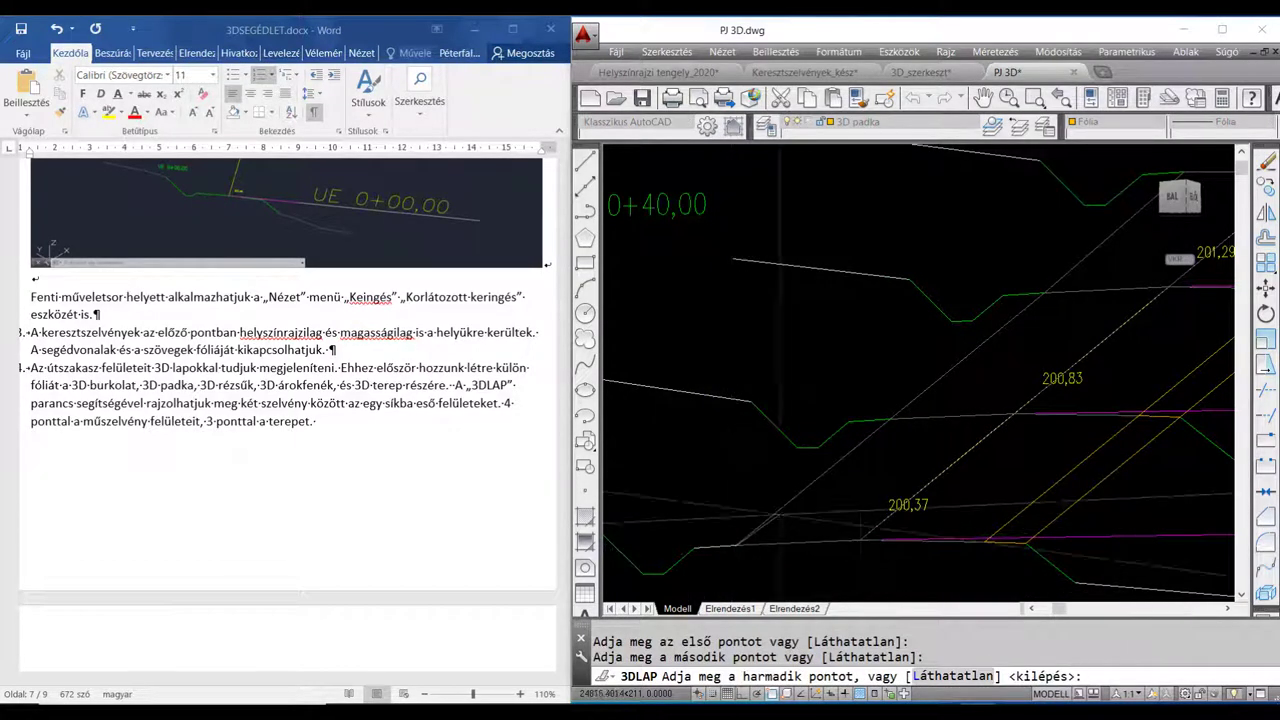
left_click(887, 418)
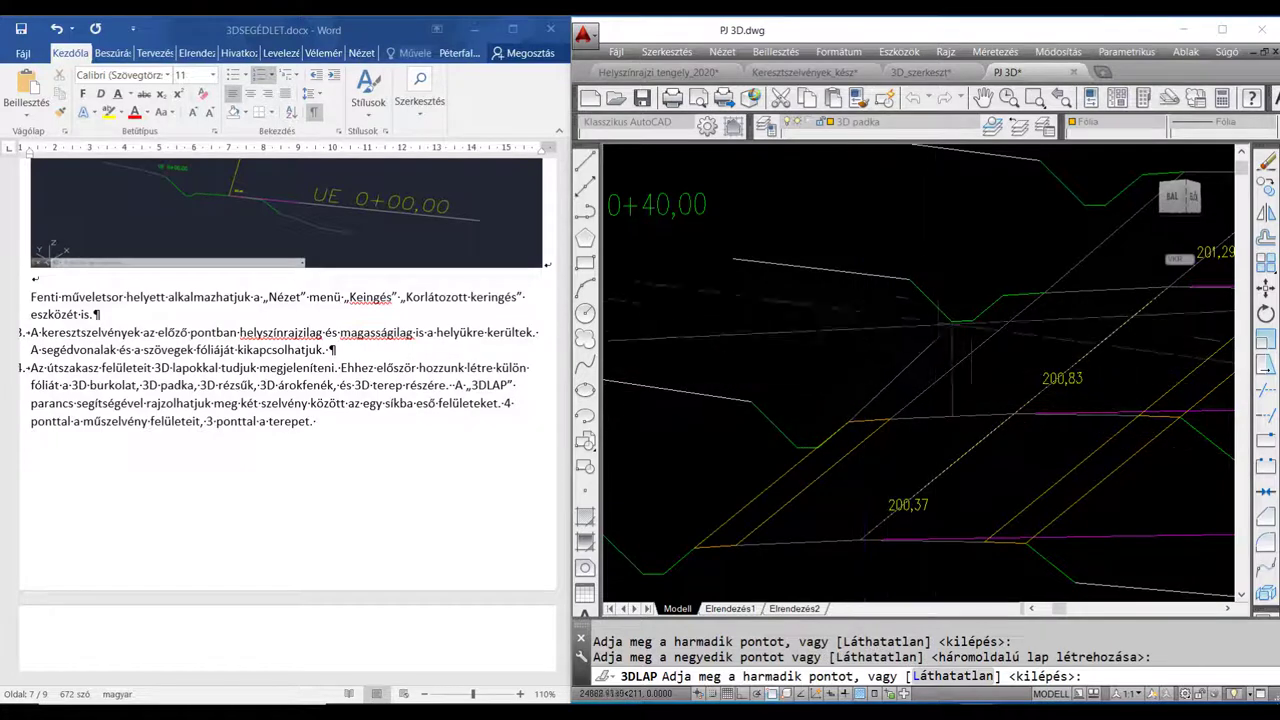
left_click(1003, 296)
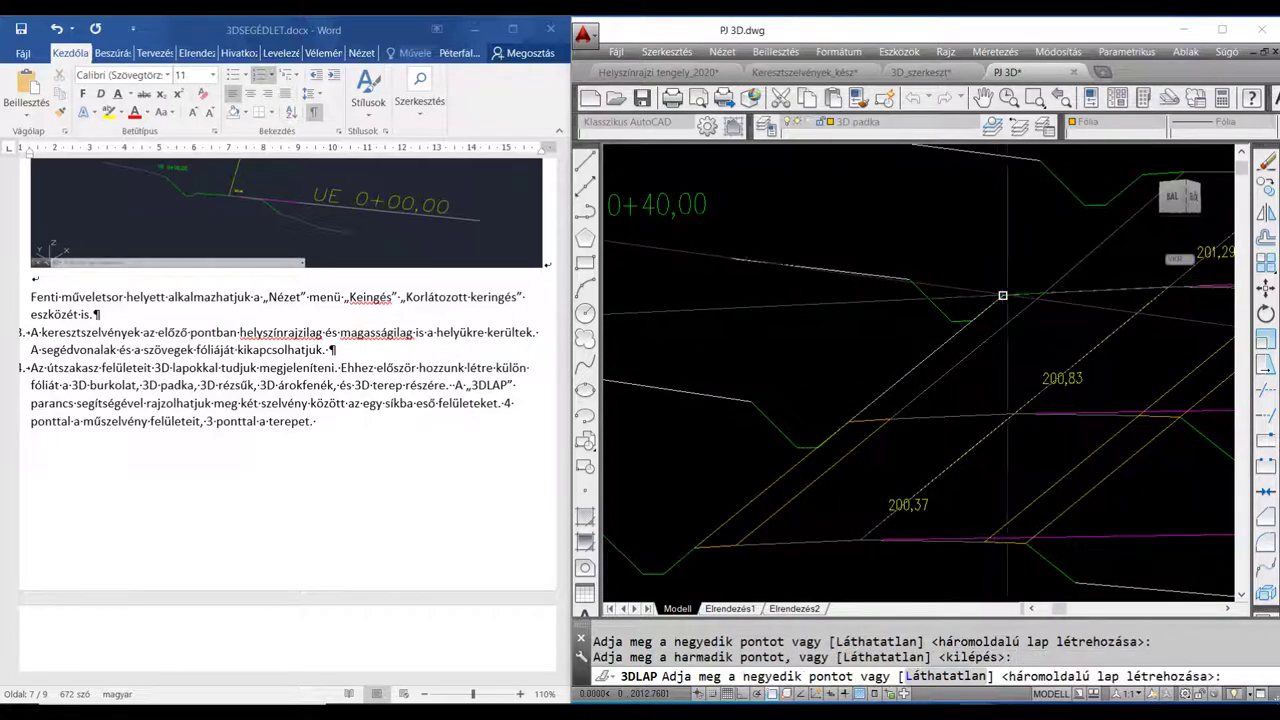
left_click(1043, 291)
Add the adjoining shoulder face on the next cross-section, then bring more sections into view
middle_click_drag(1043, 291, 937, 357)
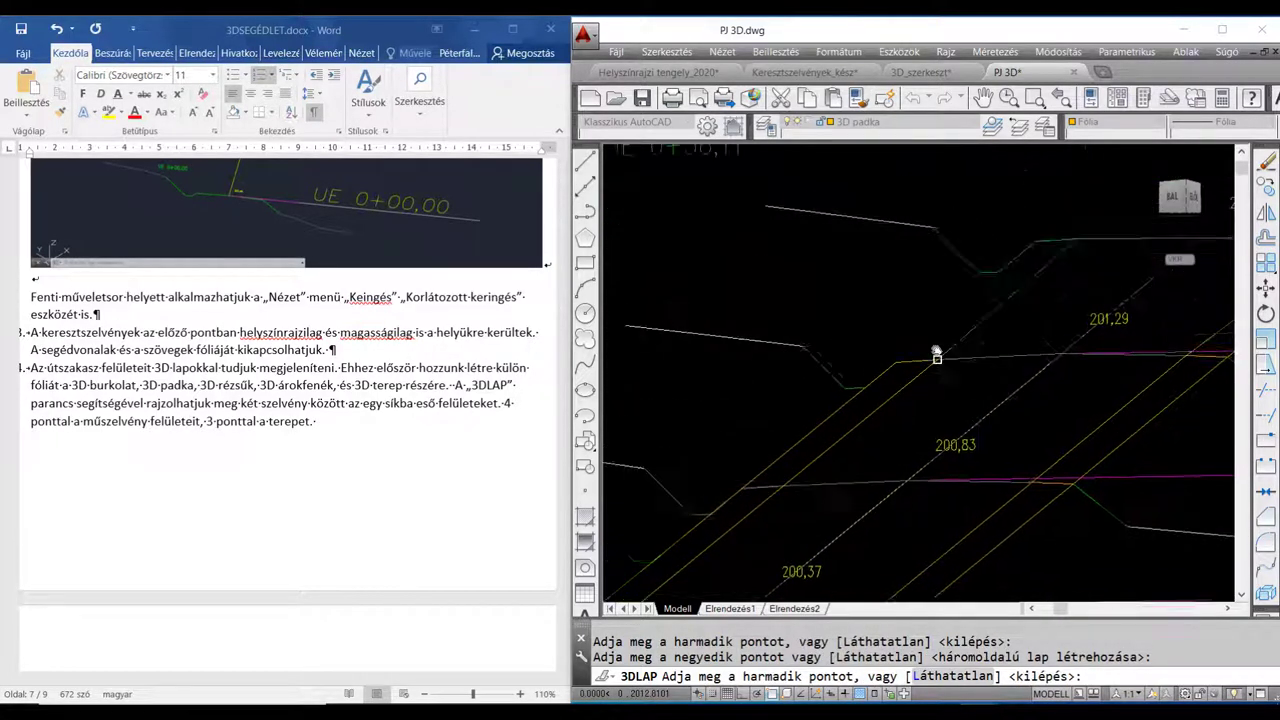
scroll(937, 357, "up", 2)
left_click(1017, 258)
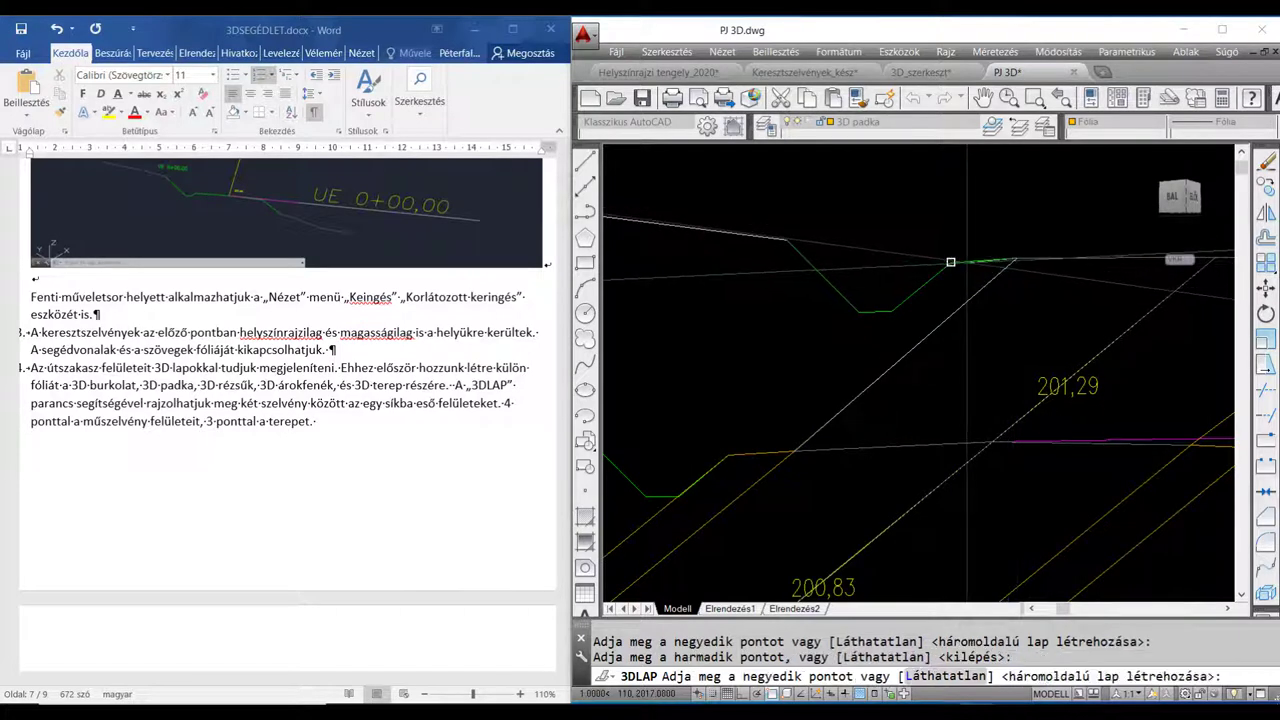
left_click(950, 262)
key("Escape")
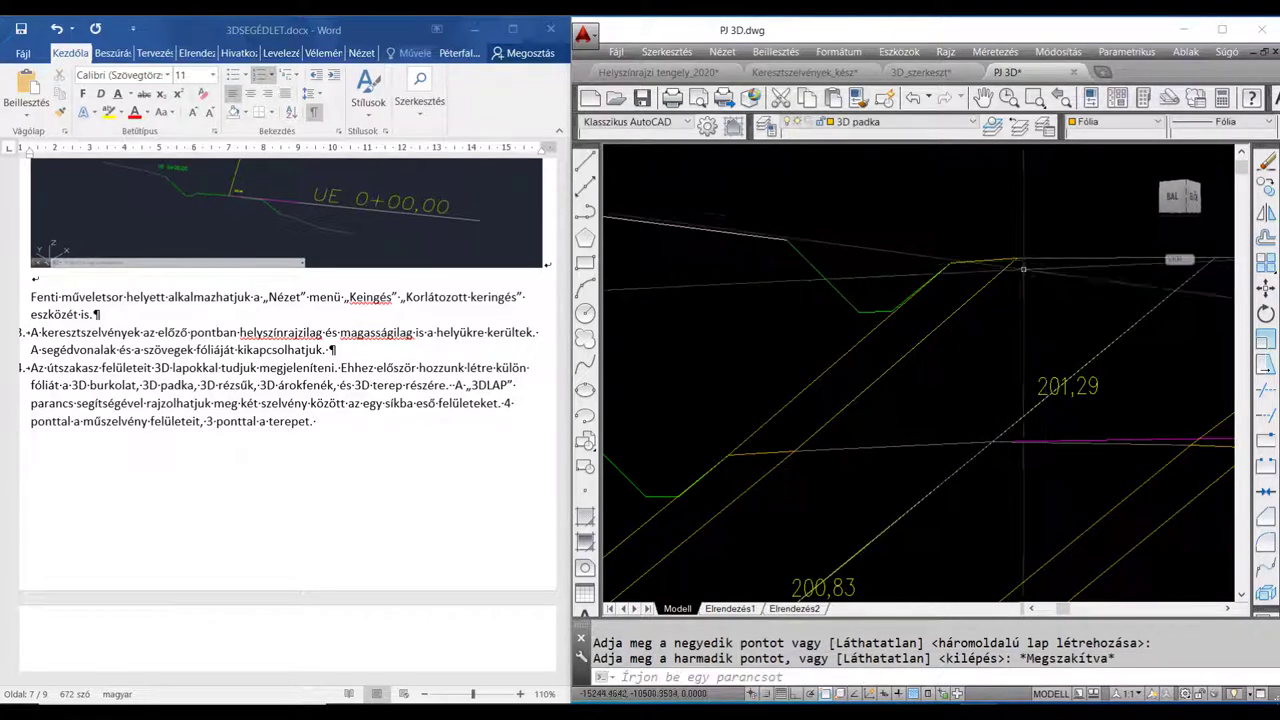
scroll(1017, 258, "down", 3)
middle_click_drag(860, 470, 903, 478)
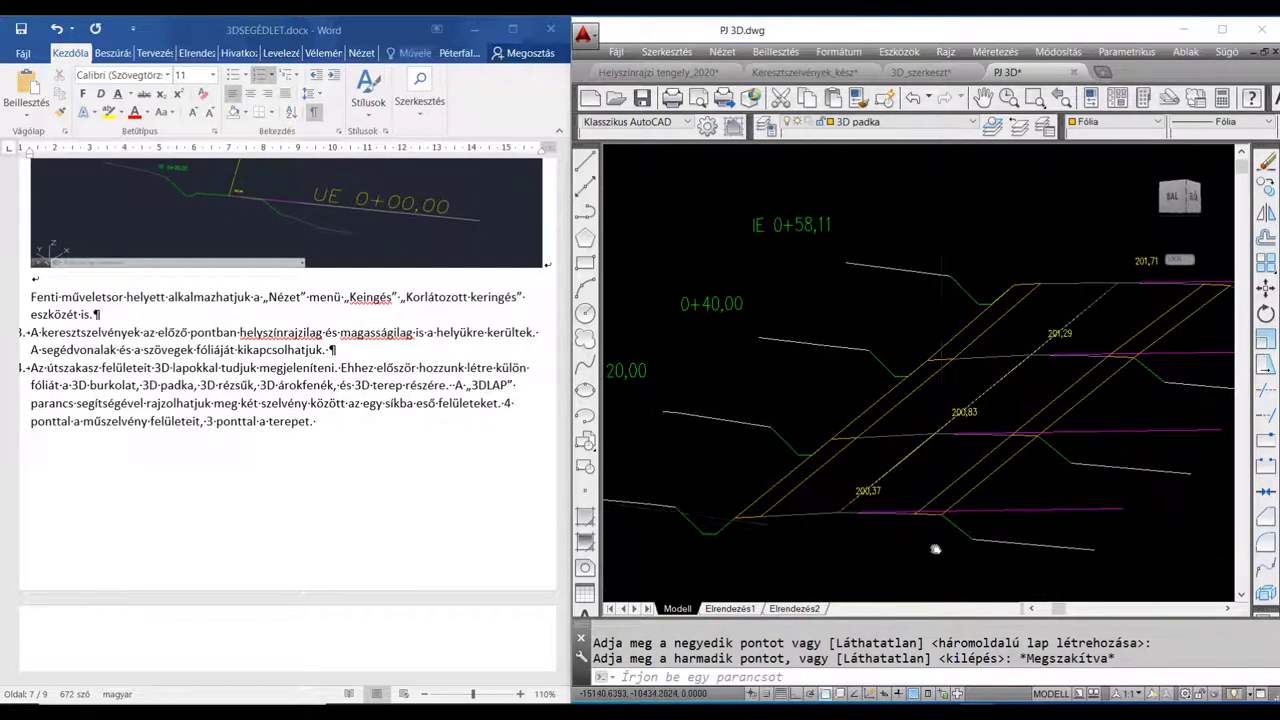
middle_click_drag(930, 558, 862, 550)
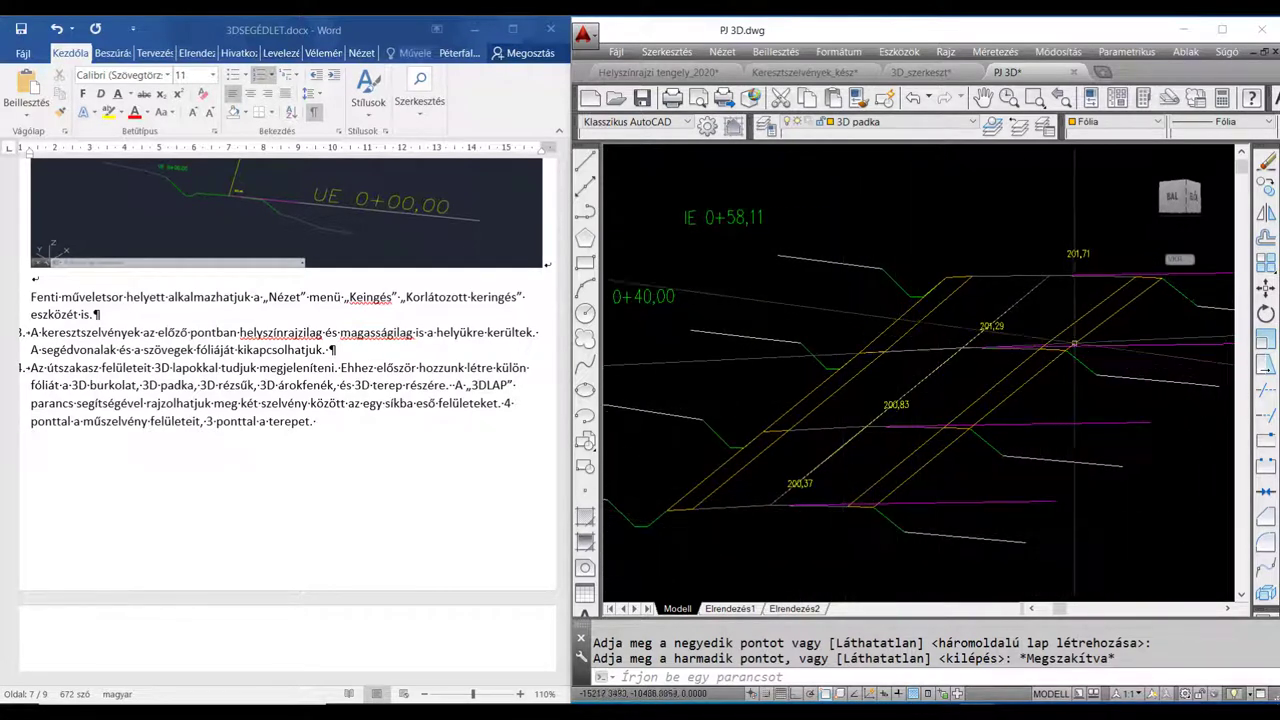
Make 3D rézsük the current layer and draw the first slope face between cross-sections
left_click(973, 123)
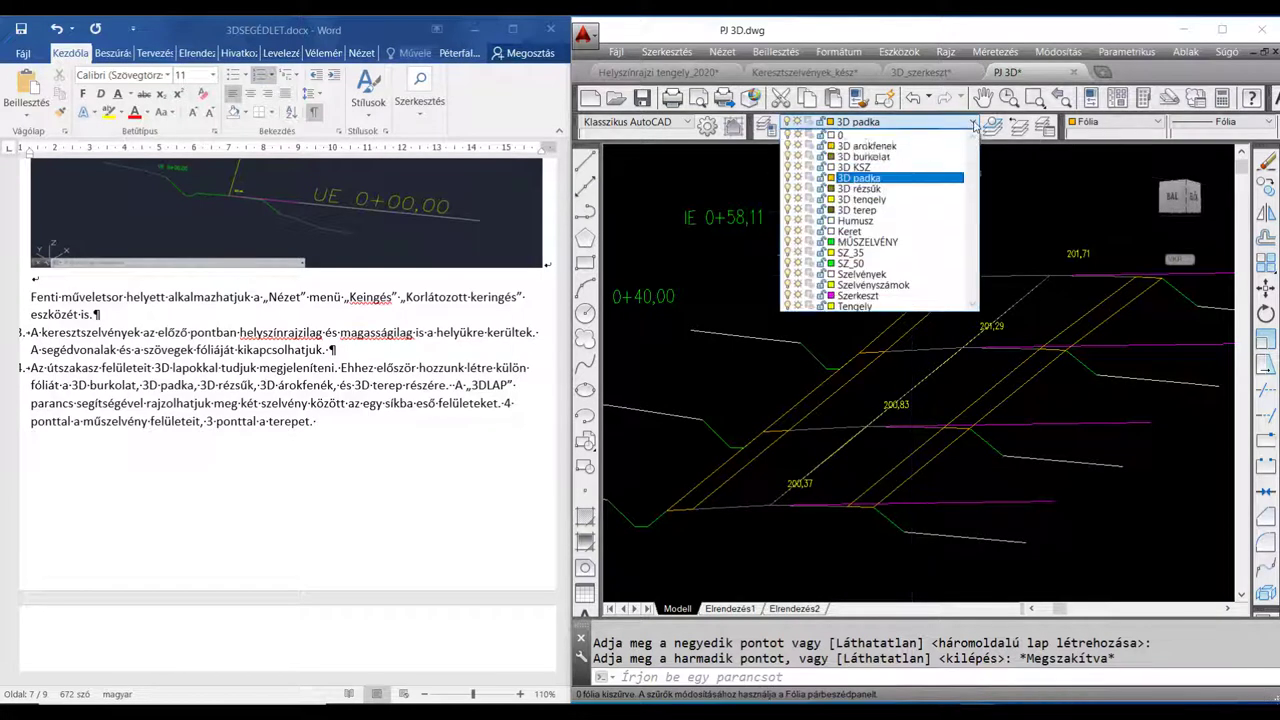
left_click(862, 190)
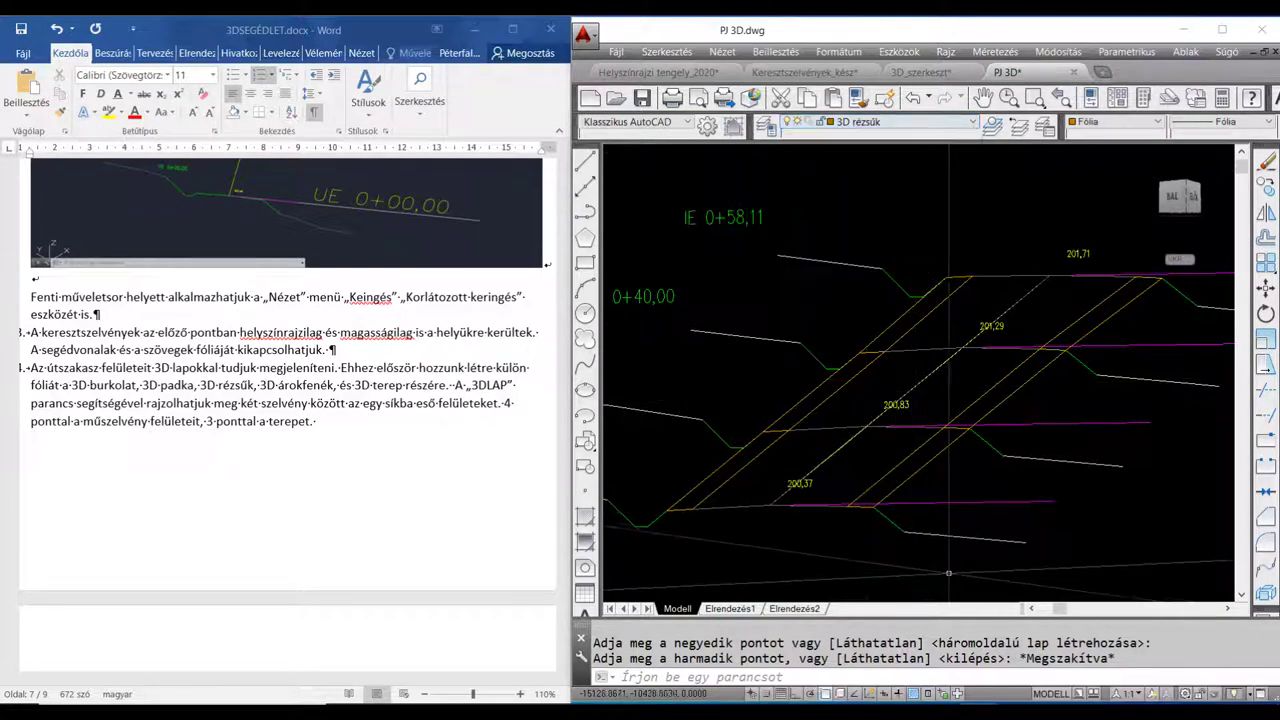
middle_click_drag(944, 575, 907, 568)
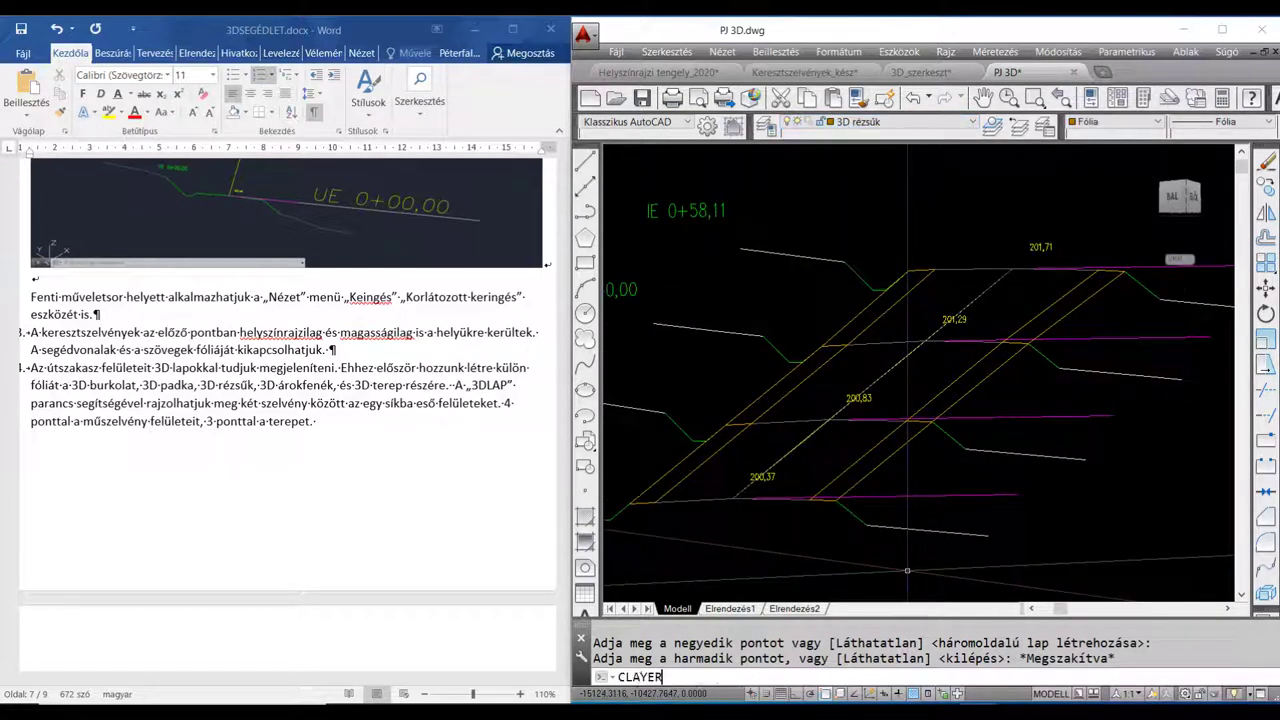
key("Return")
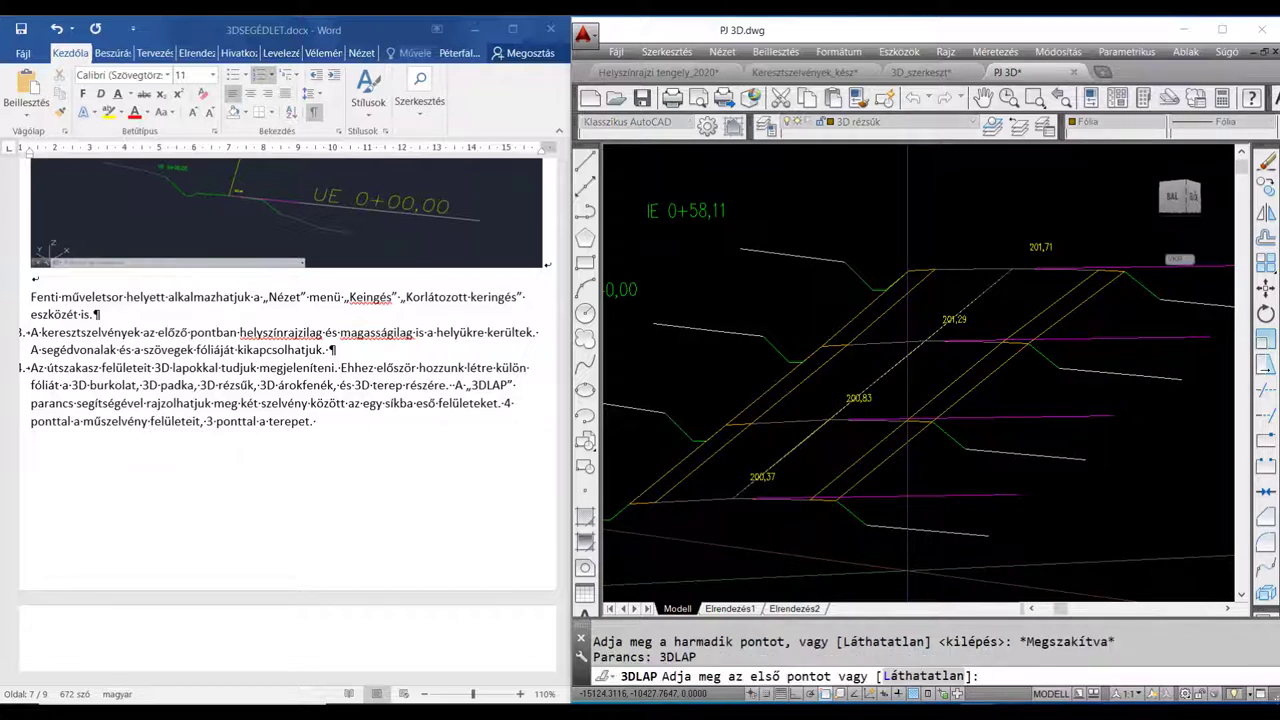
left_click(836, 500)
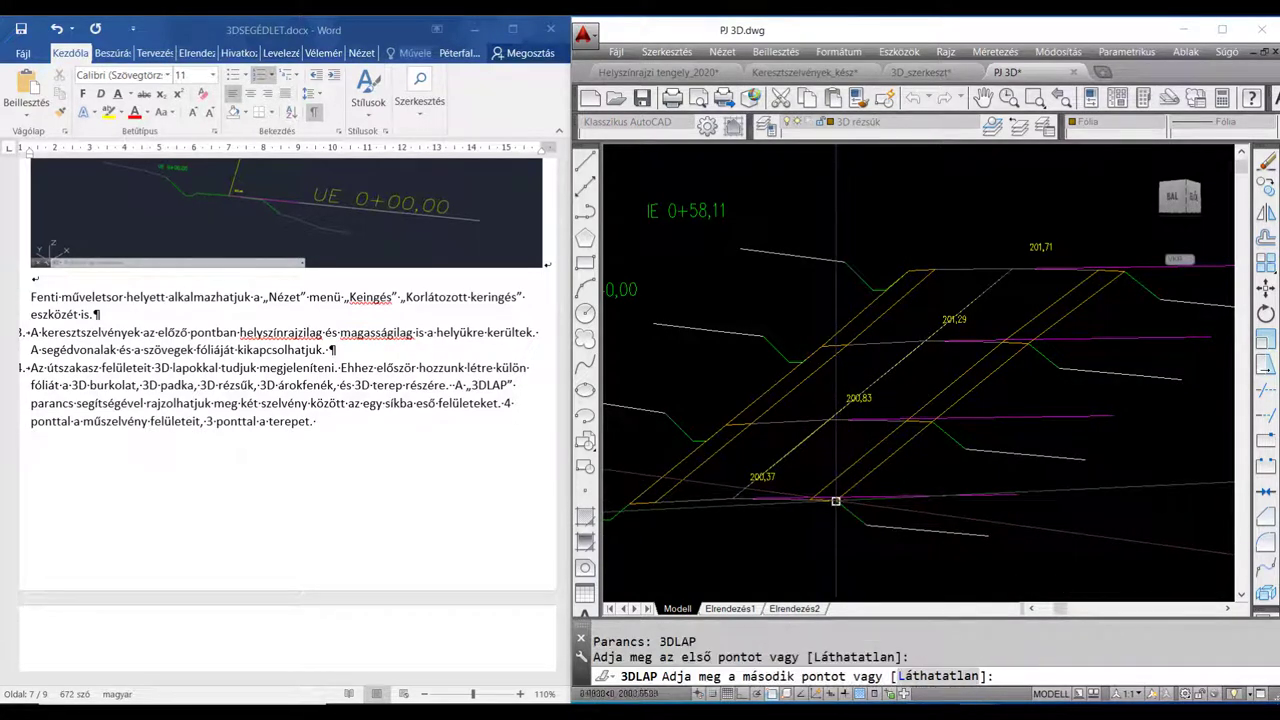
left_click(864, 524)
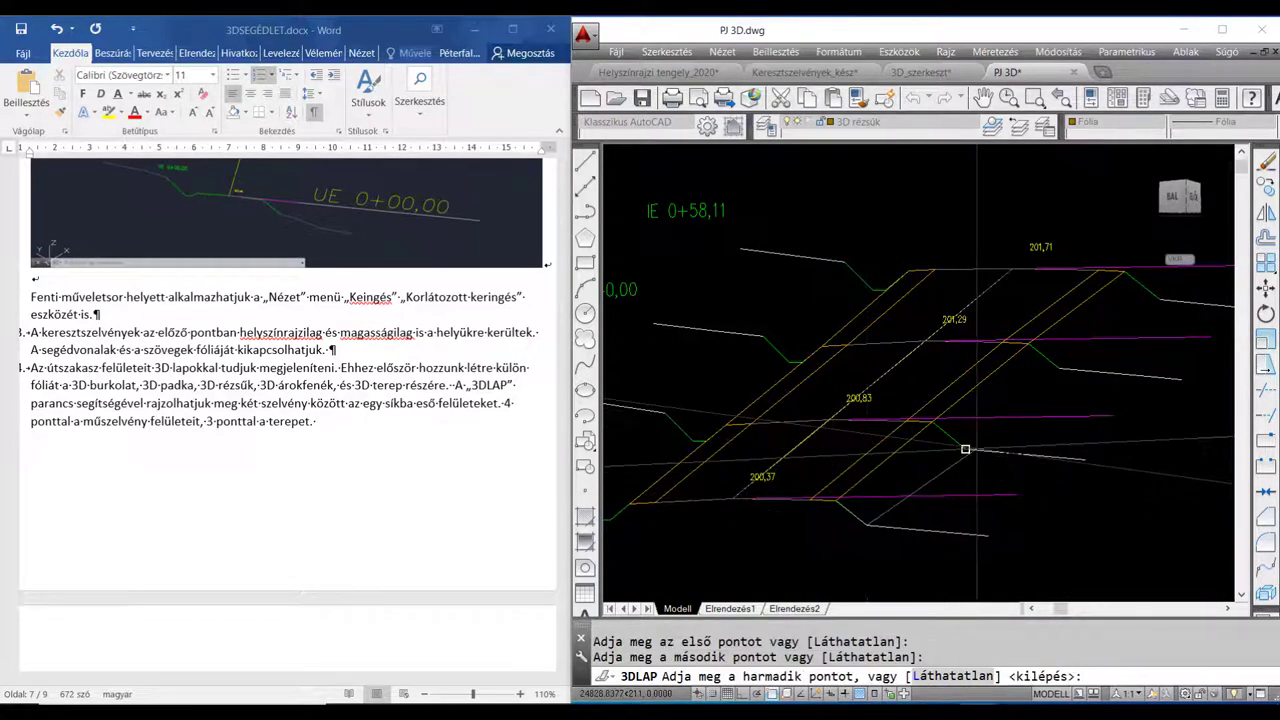
left_click(950, 452)
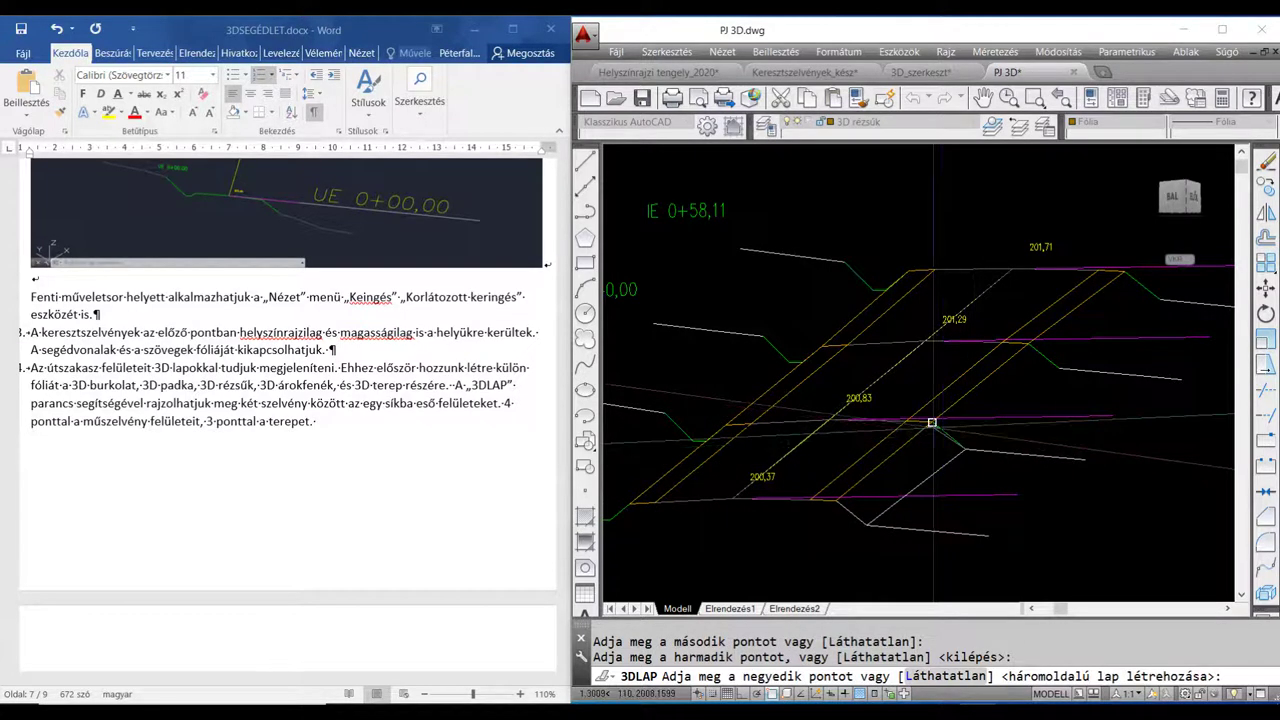
left_click(922, 428)
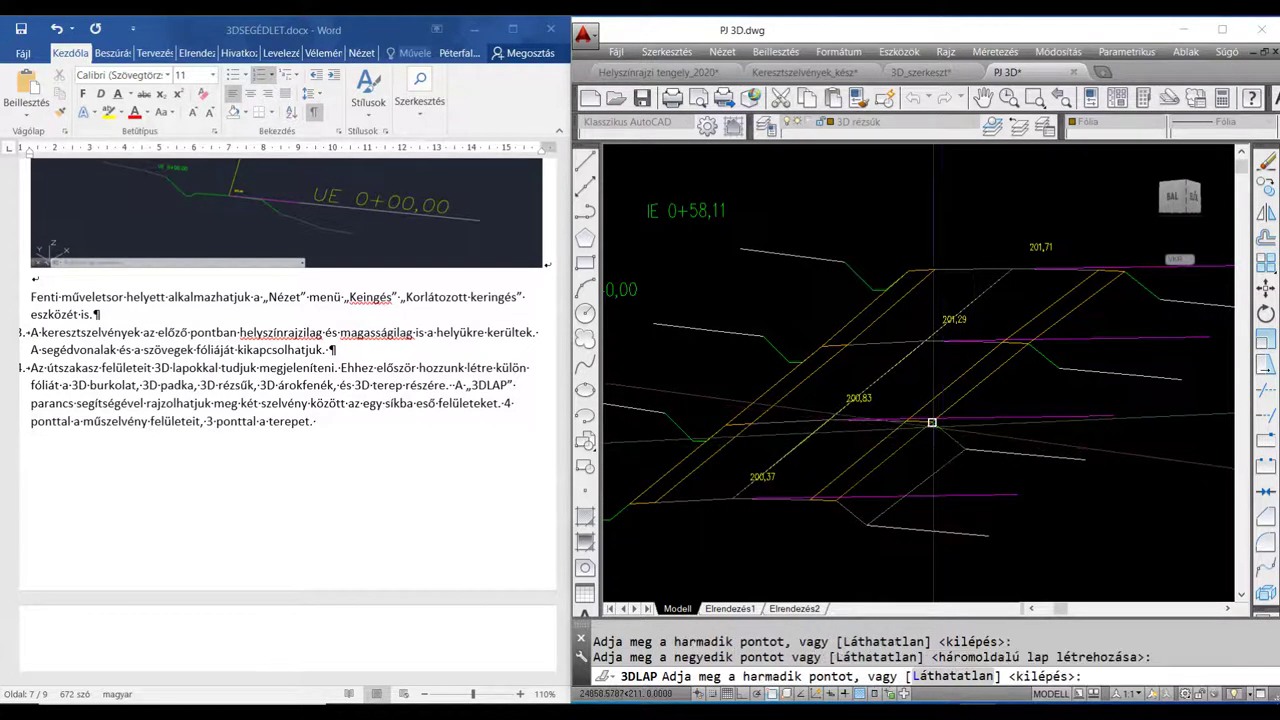
Add the next slope face and the right slope face on the following sections
left_click(1028, 343)
left_click(1059, 369)
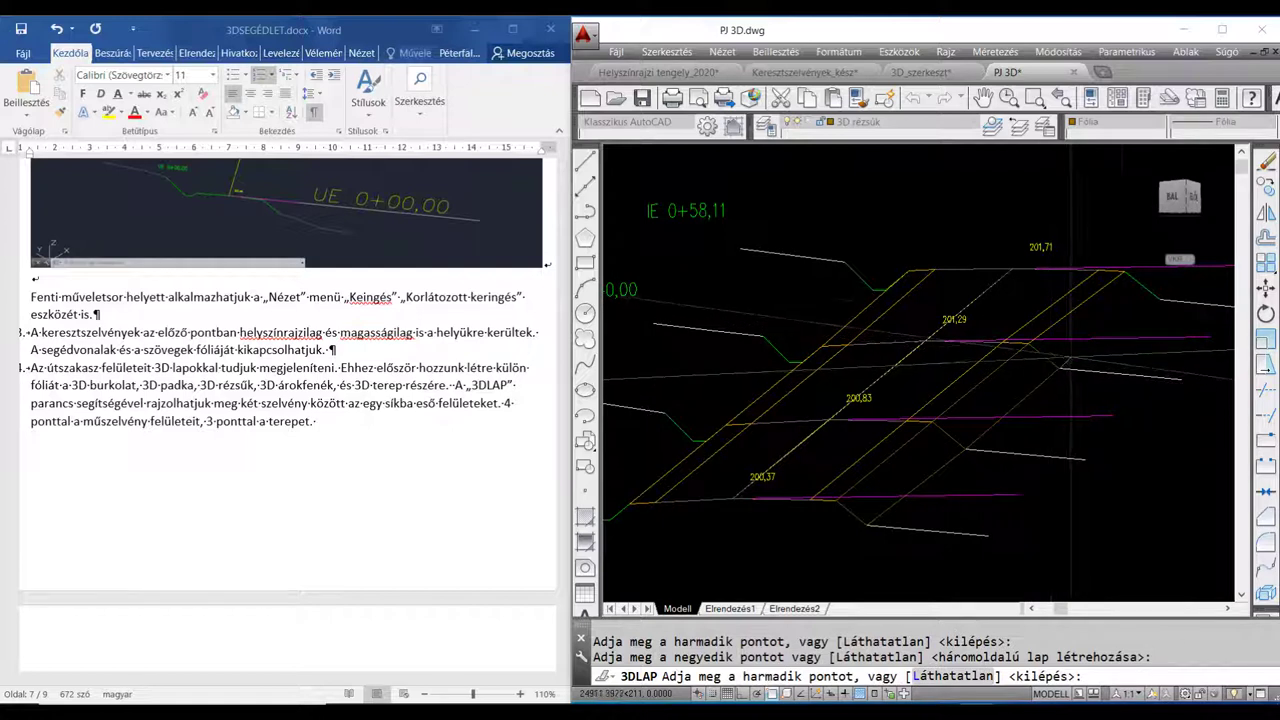
left_click(1159, 299)
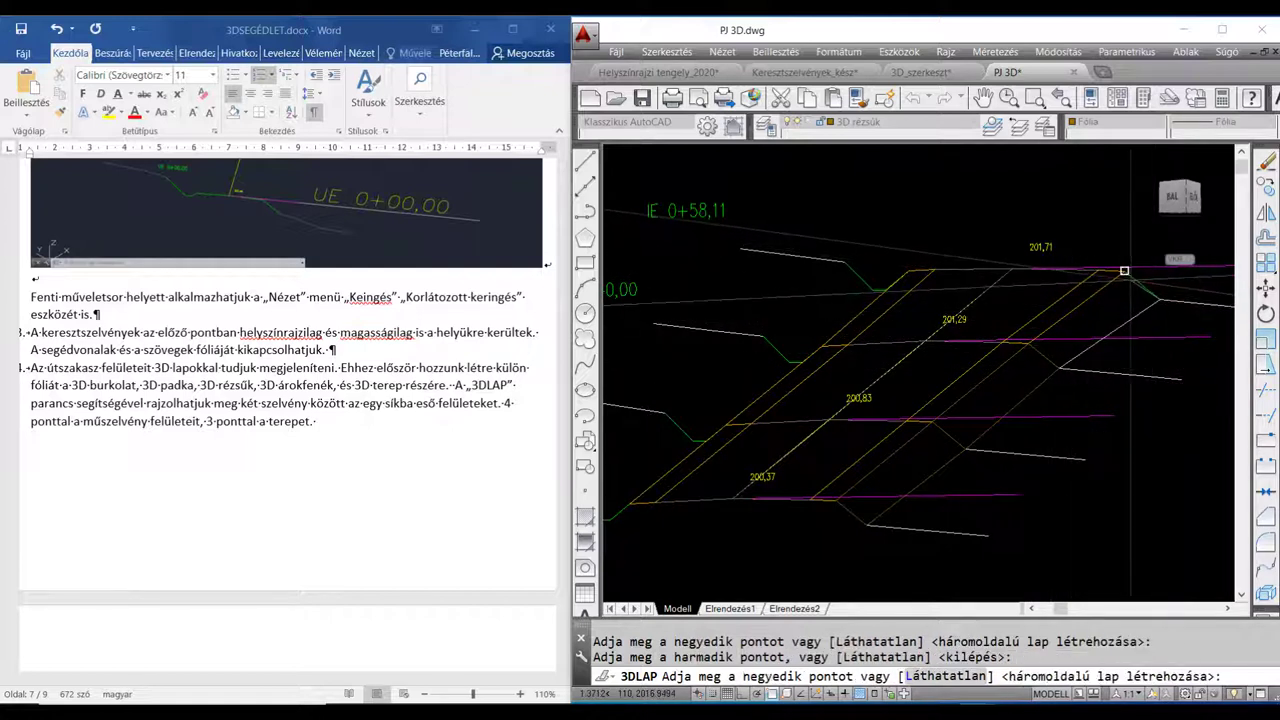
left_click(1124, 270)
key("Return")
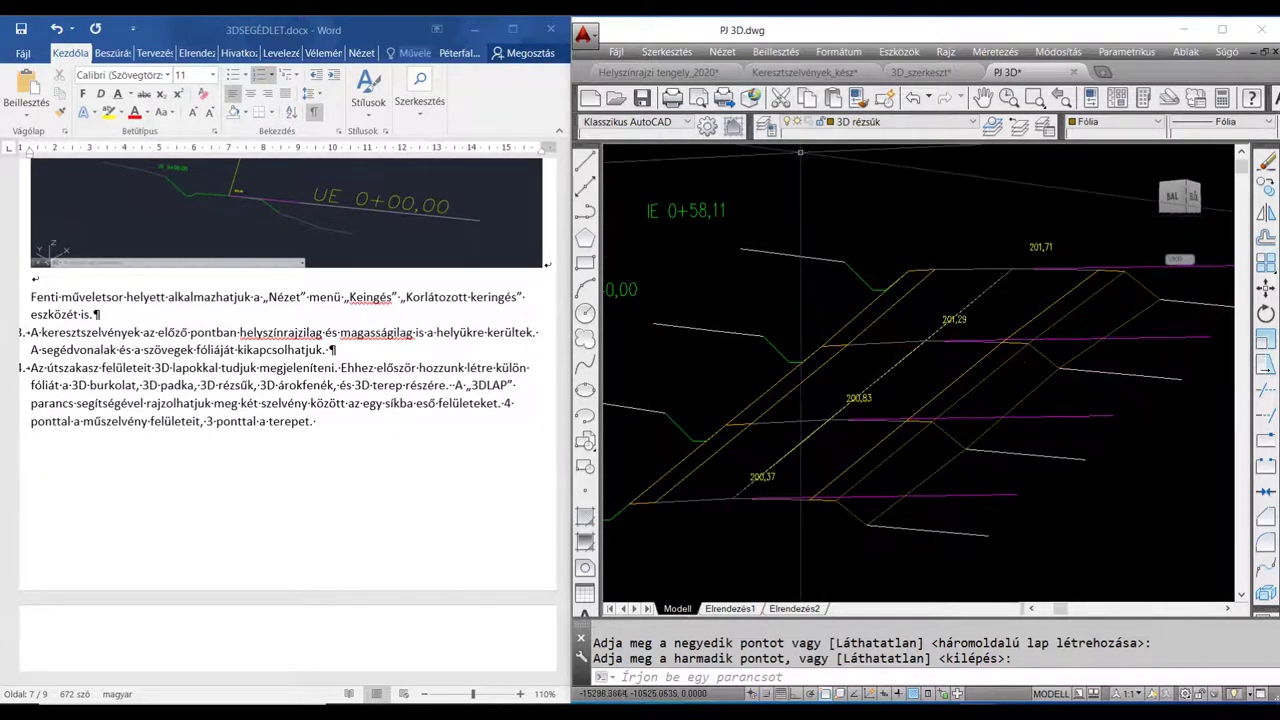
Rotate the model with Constrained Orbit to see the cross-sections from the side, then restart 3DLAP
left_click(723, 52)
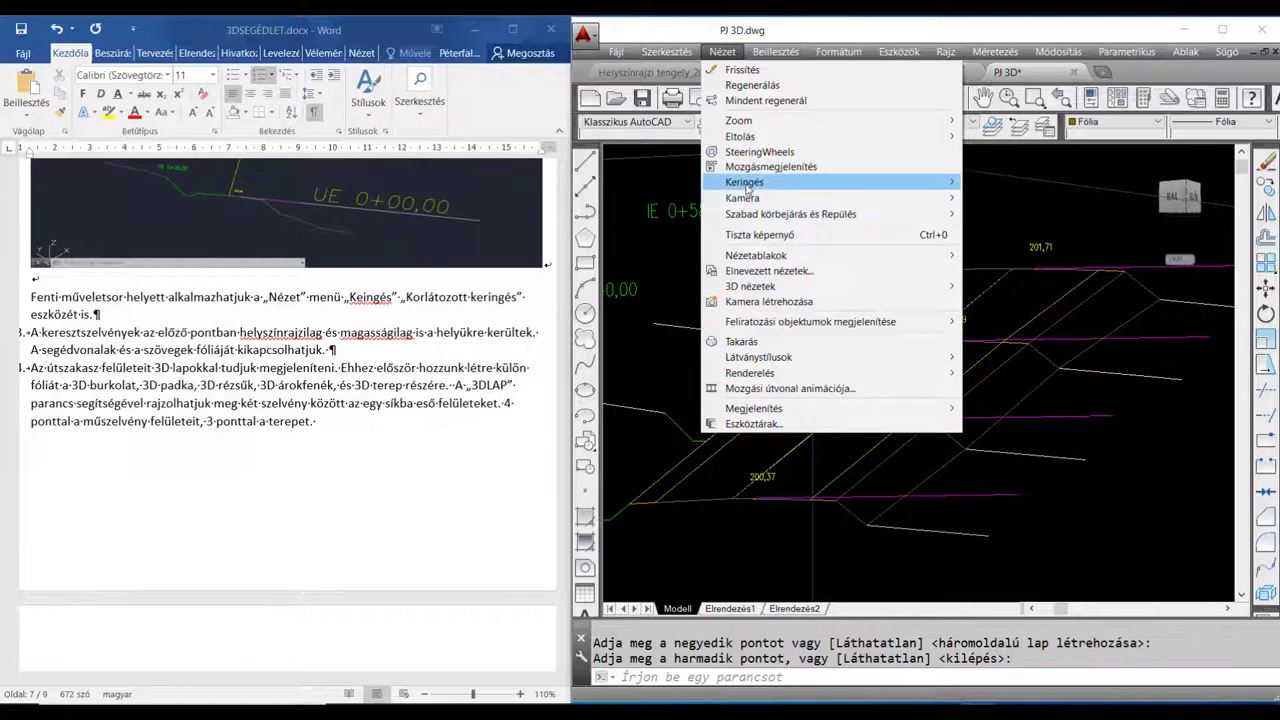
mouse_move(744, 182)
left_click(1020, 182)
left_click_drag(950, 440, 879, 448)
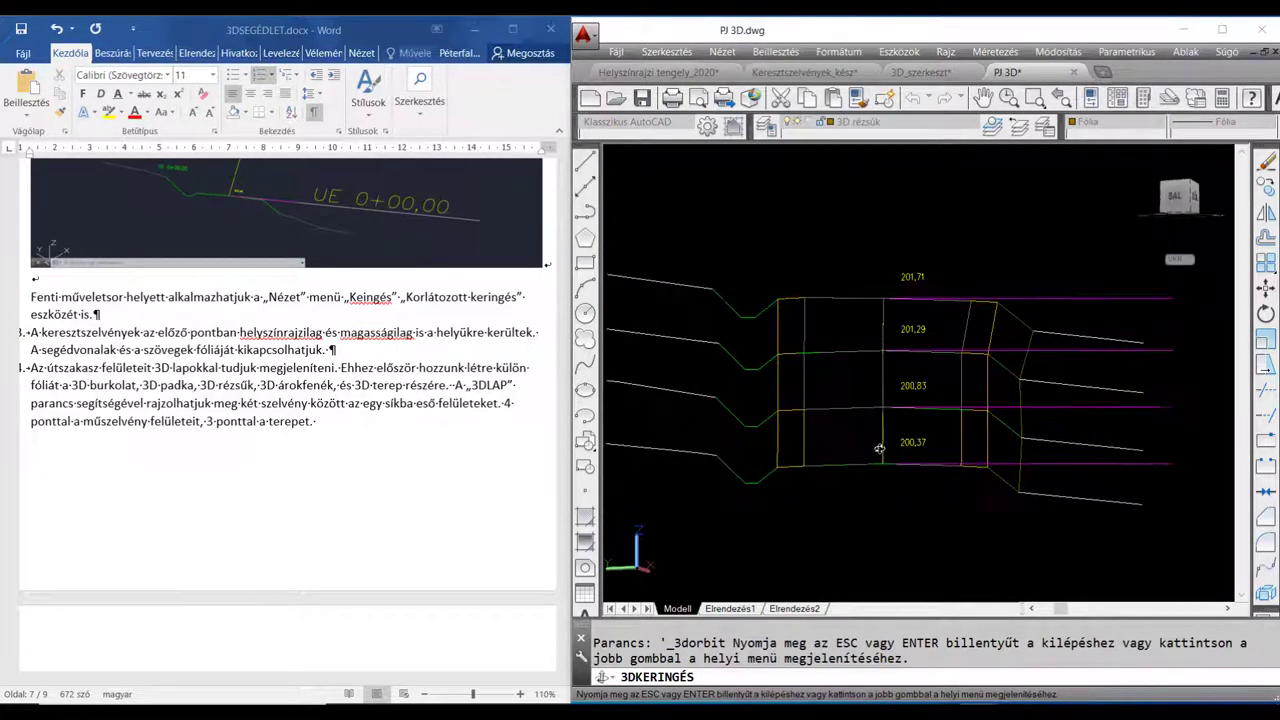
right_click(836, 547)
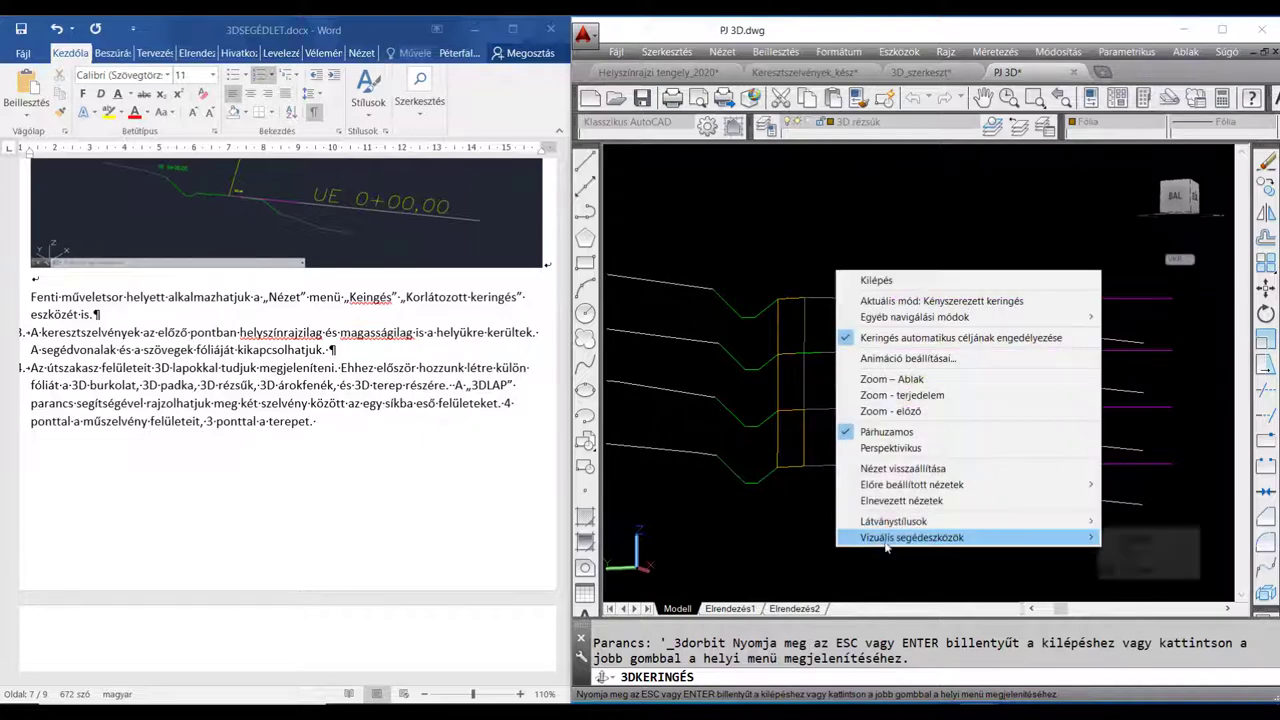
left_click(876, 280)
type("3dlap")
key("Return")
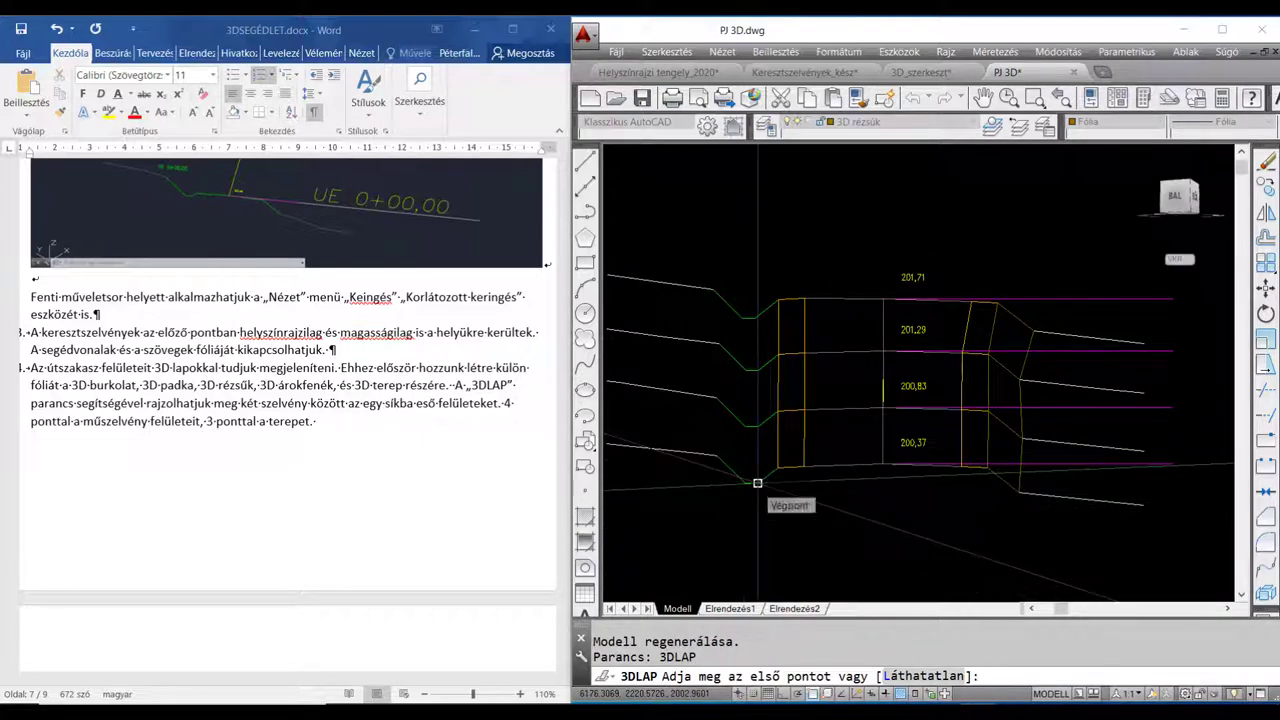
Draw the left-side slope faces stacked between successive cross-sections with 3DLAP
left_click(757, 483)
left_click(777, 467)
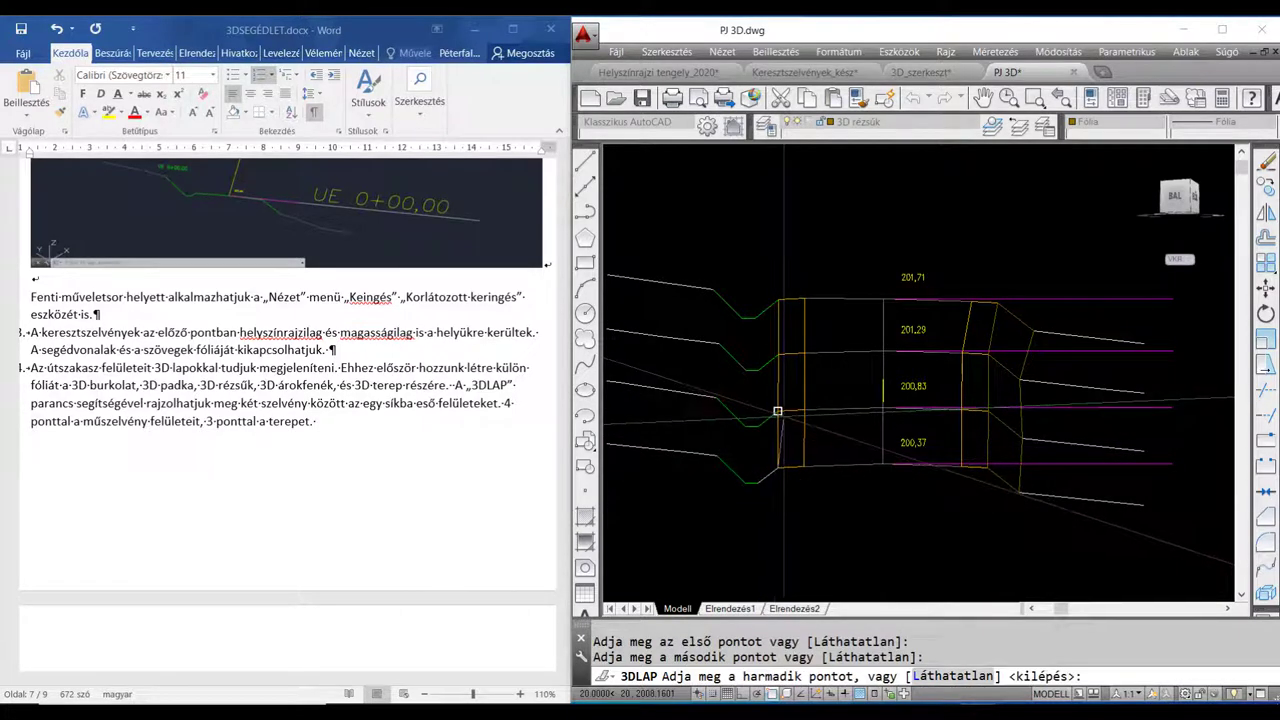
left_click(777, 410)
left_click(758, 427)
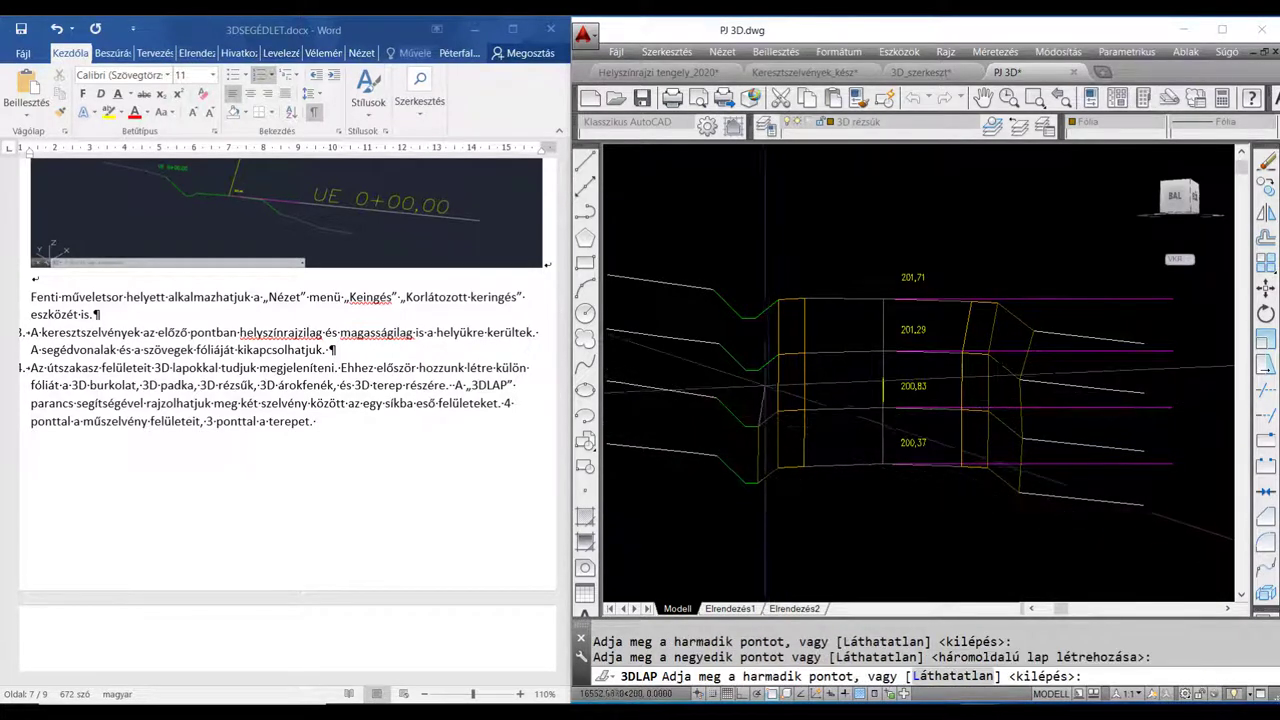
left_click(757, 367)
left_click(777, 354)
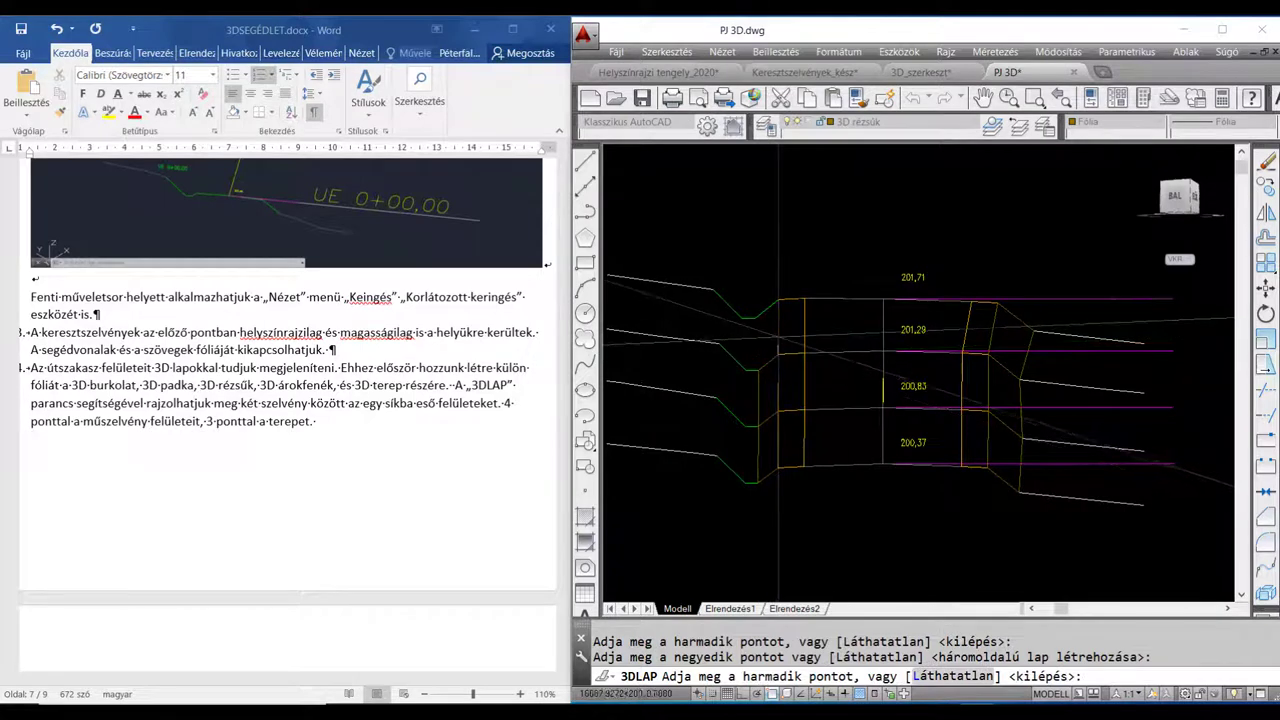
left_click(778, 298)
left_click(750, 313)
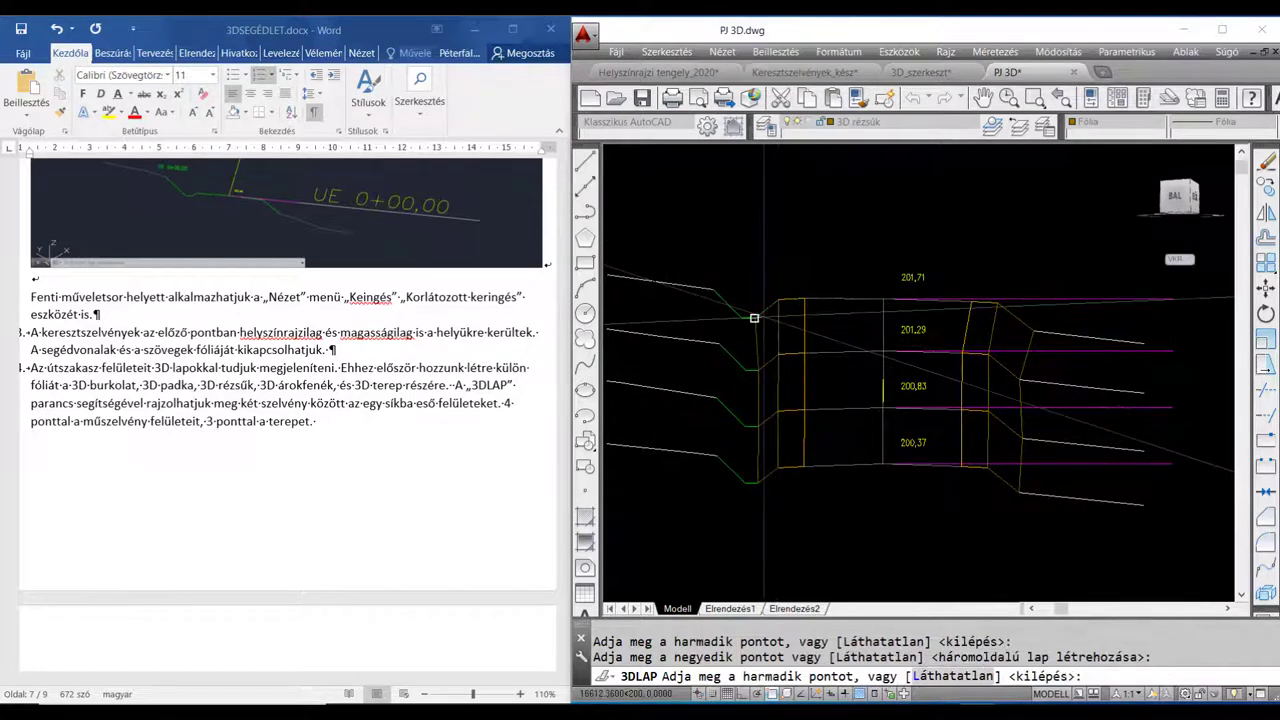
key("Escape")
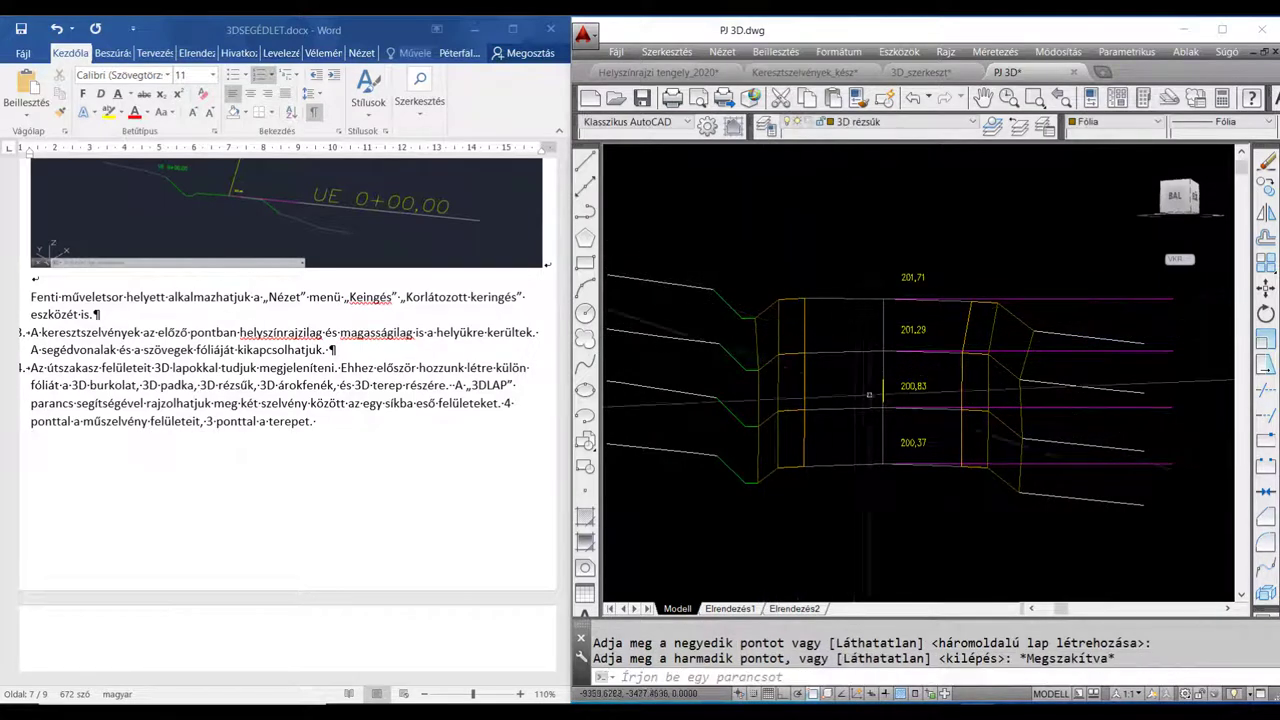
middle_click_drag(802, 470, 829, 457)
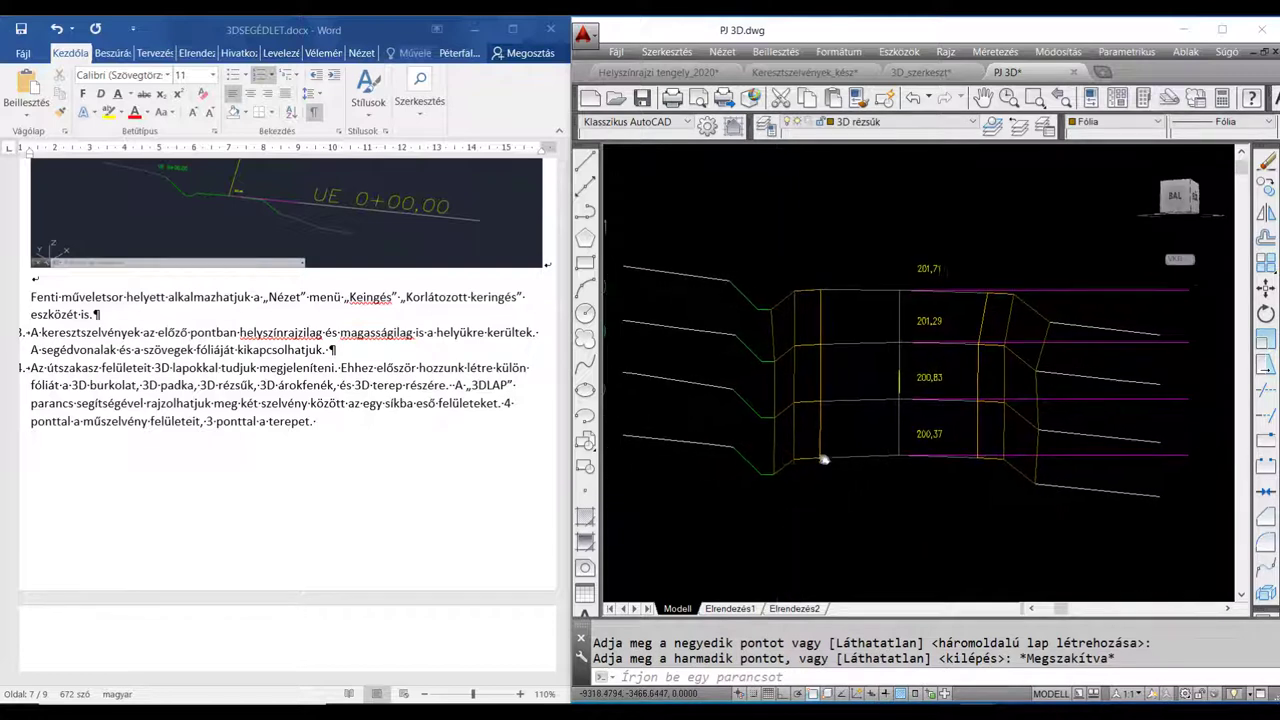
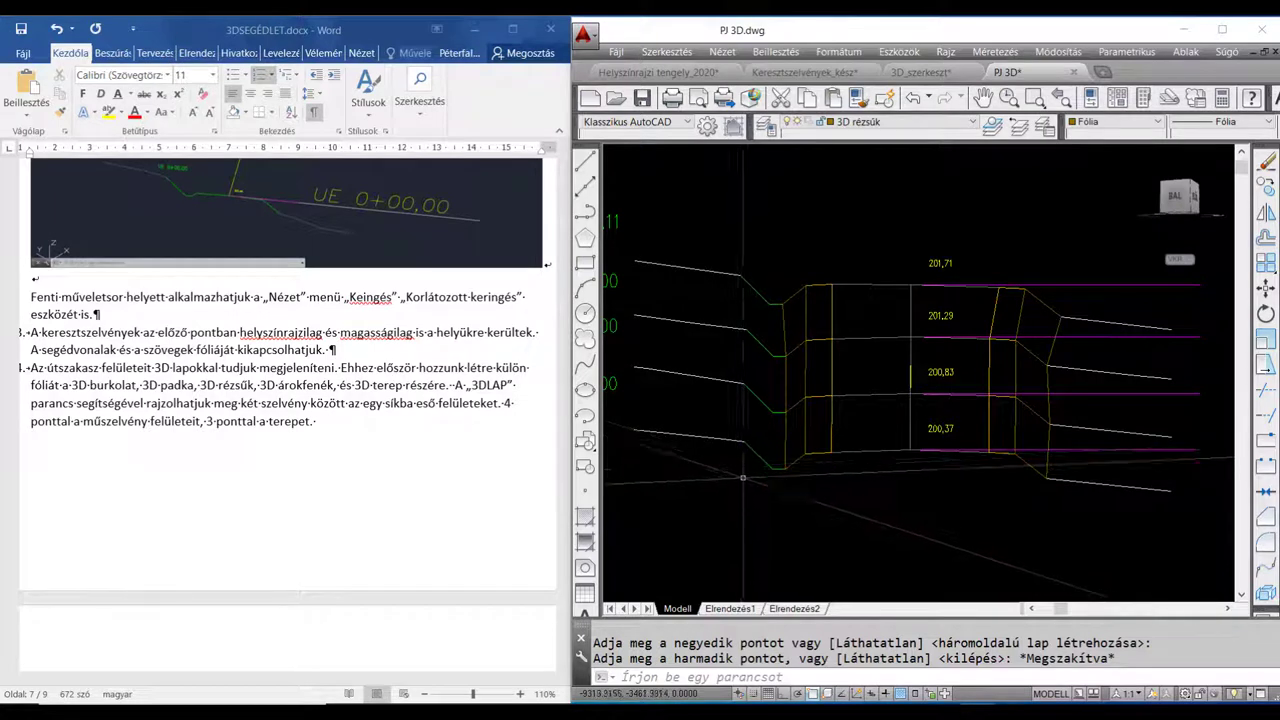
Draw 3DLAP faces joining the left slope corner points of the adjacent cross-sections
key("Return")
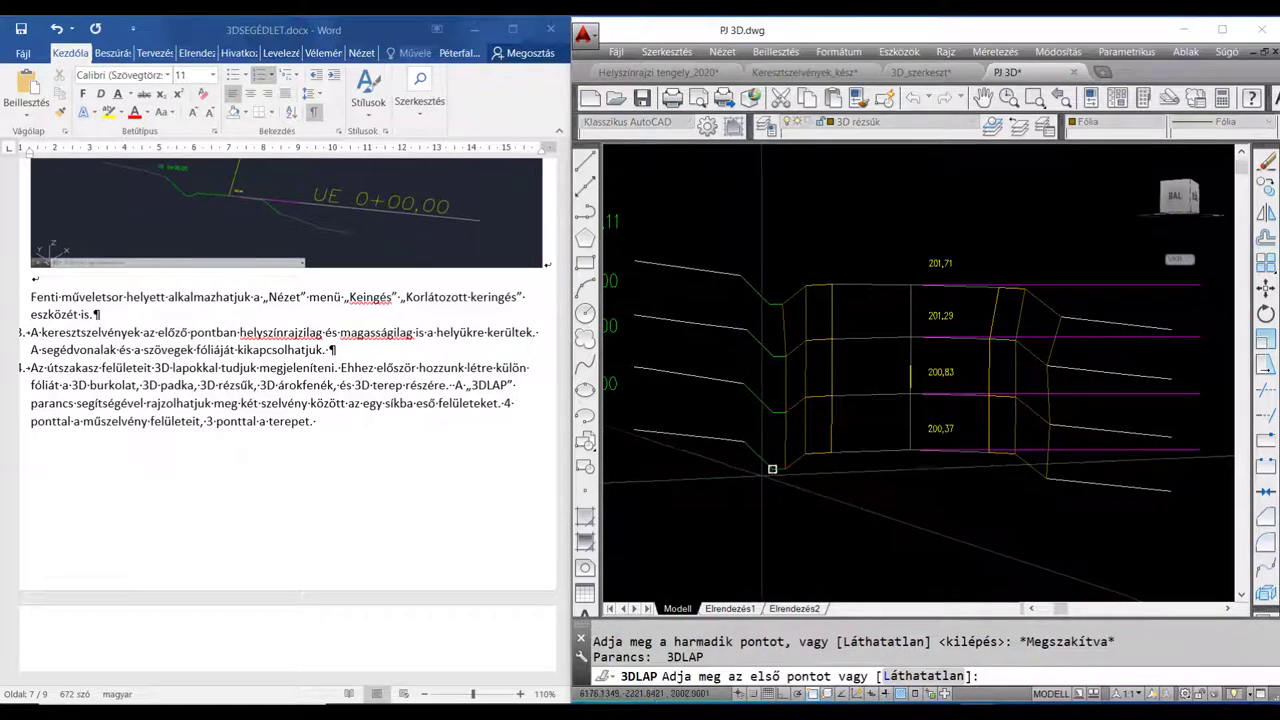
left_click(746, 444)
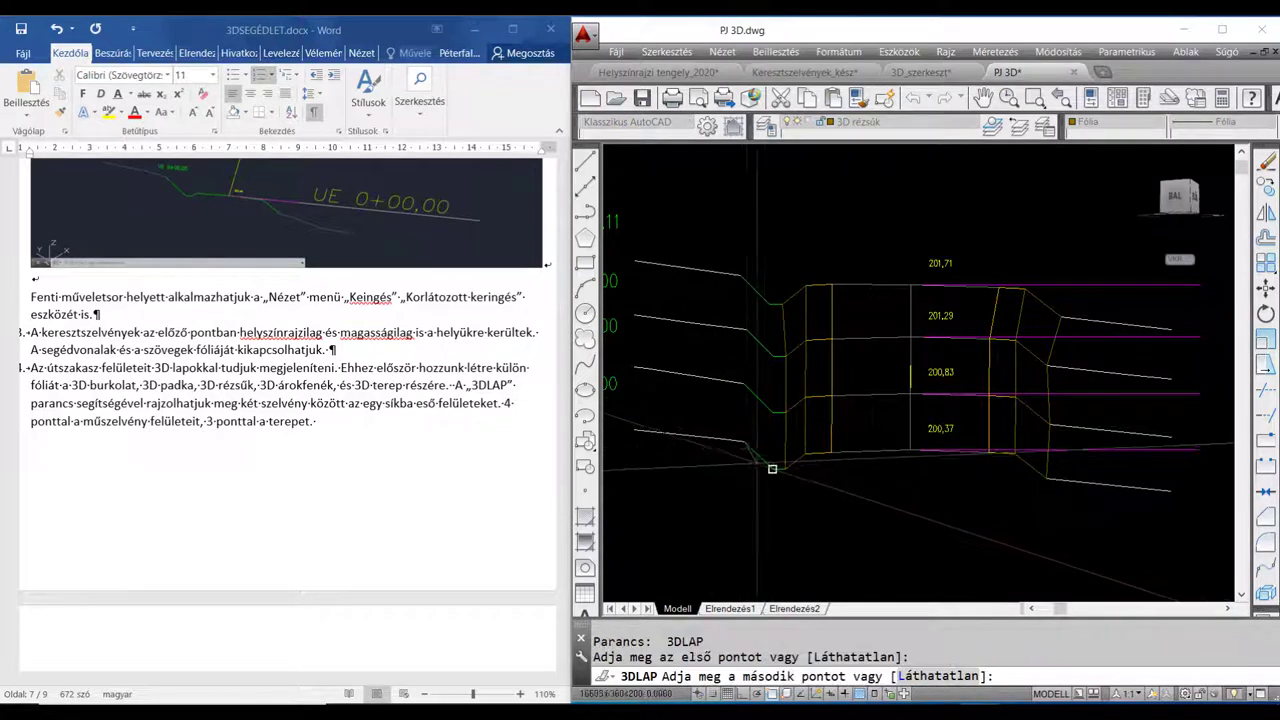
left_click(772, 469)
left_click(775, 412)
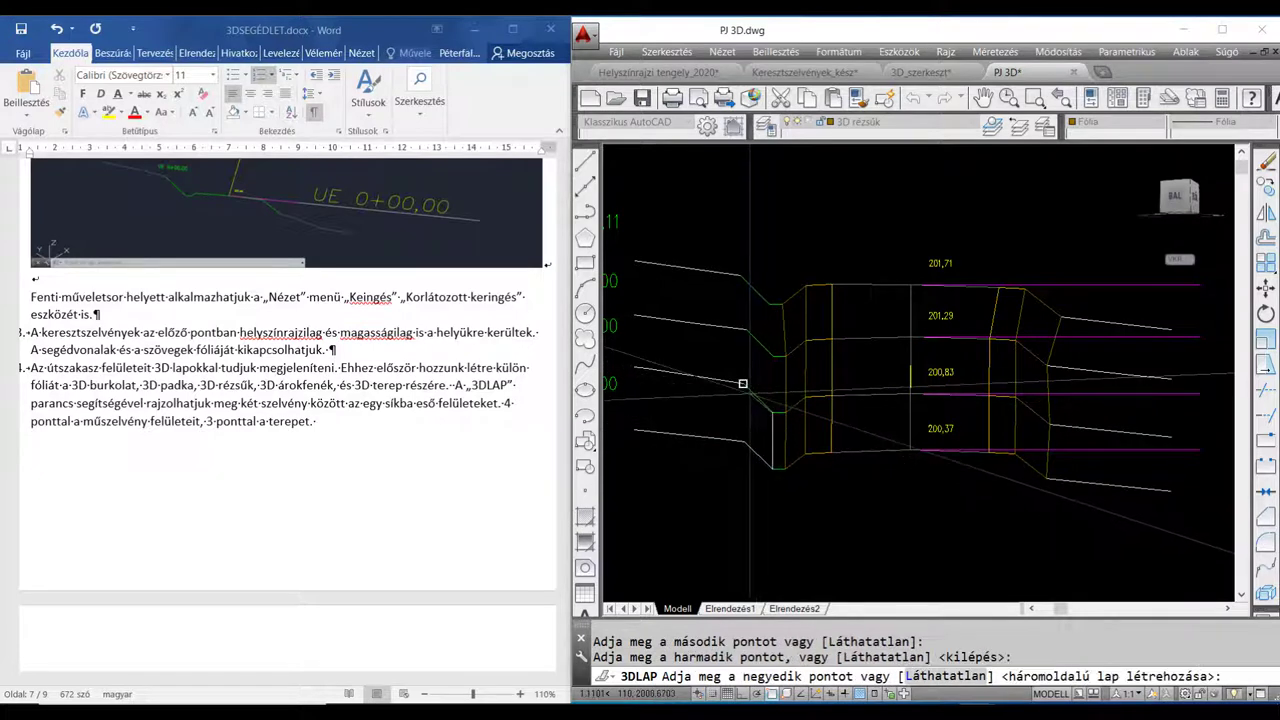
left_click(742, 383)
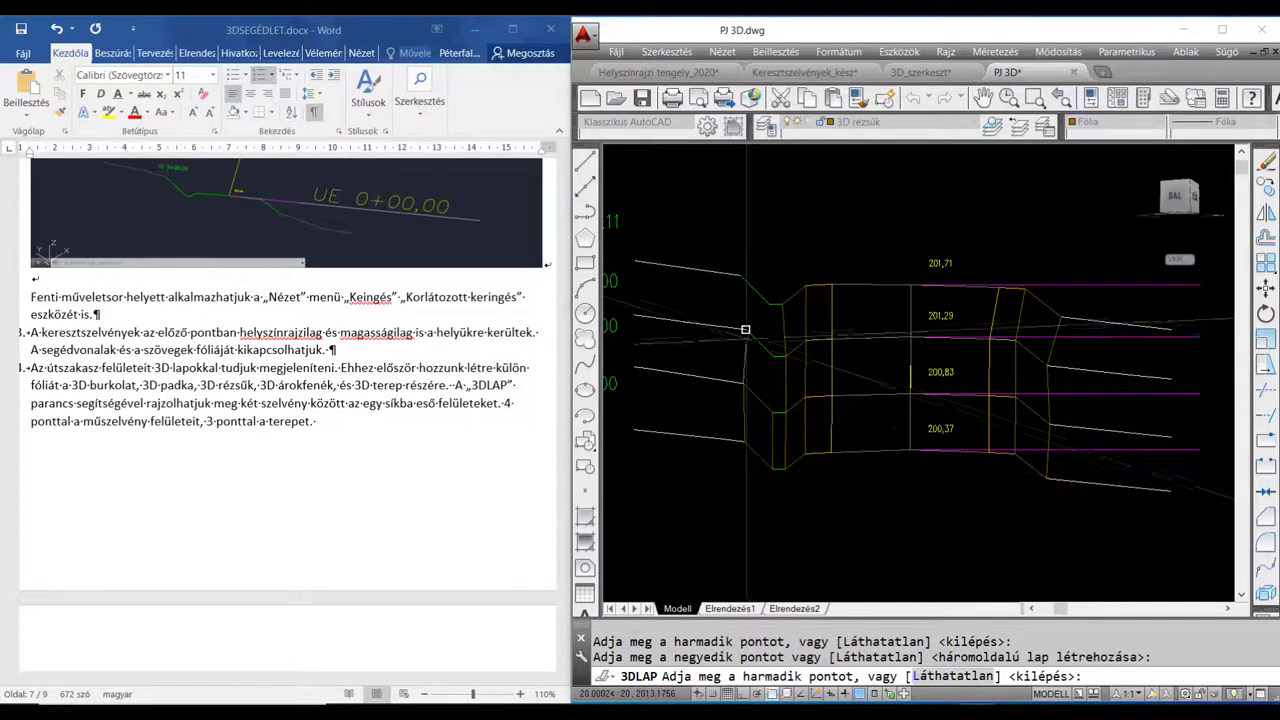
left_click(745, 329)
left_click(772, 356)
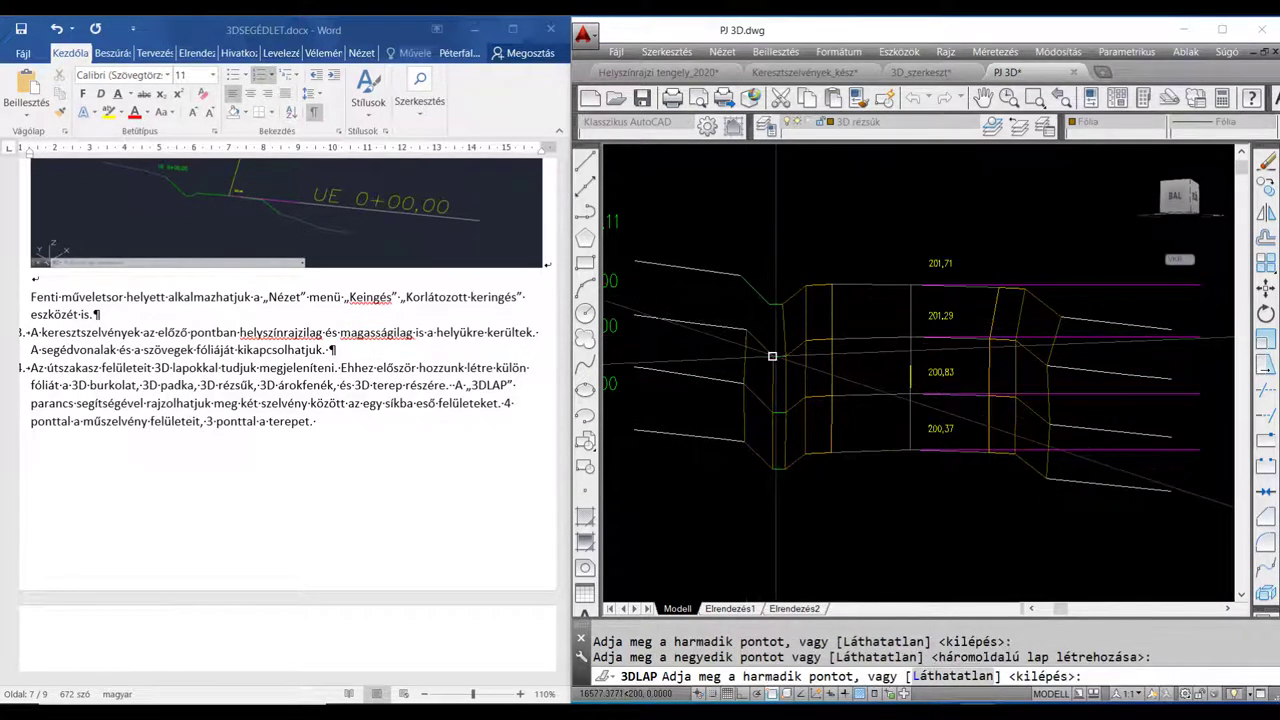
left_click(769, 303)
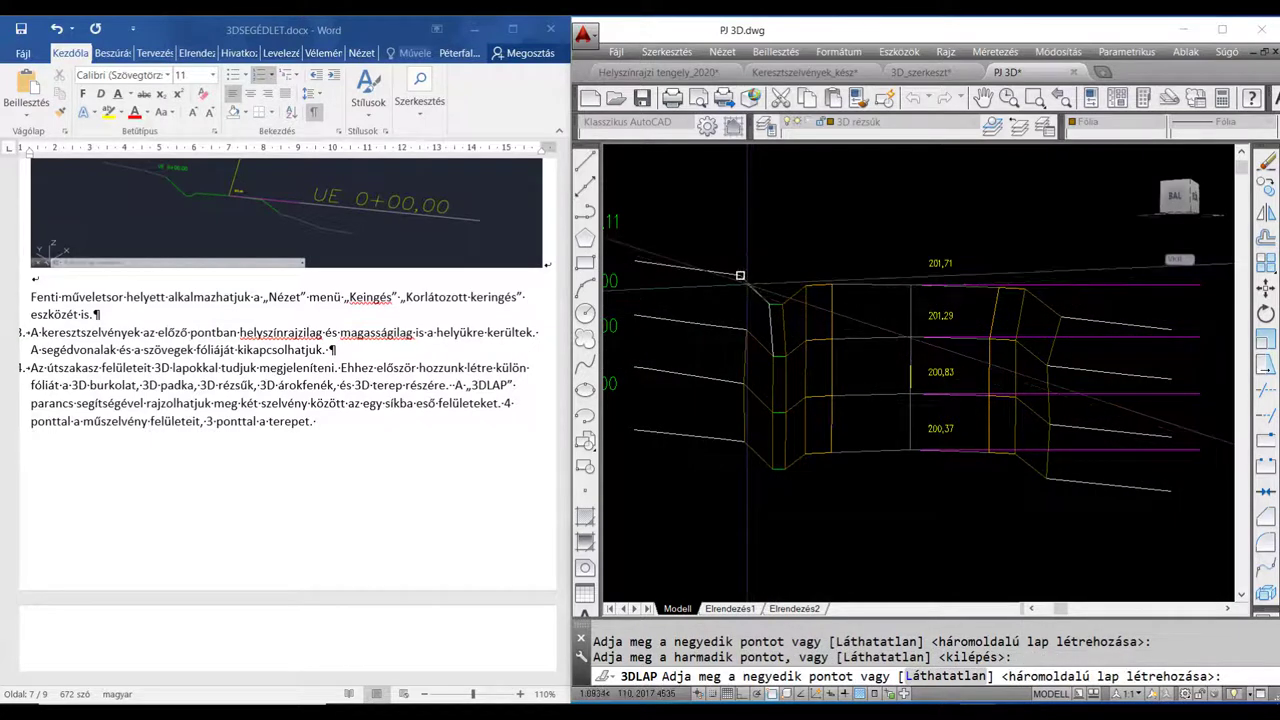
left_click(748, 290)
key("Return")
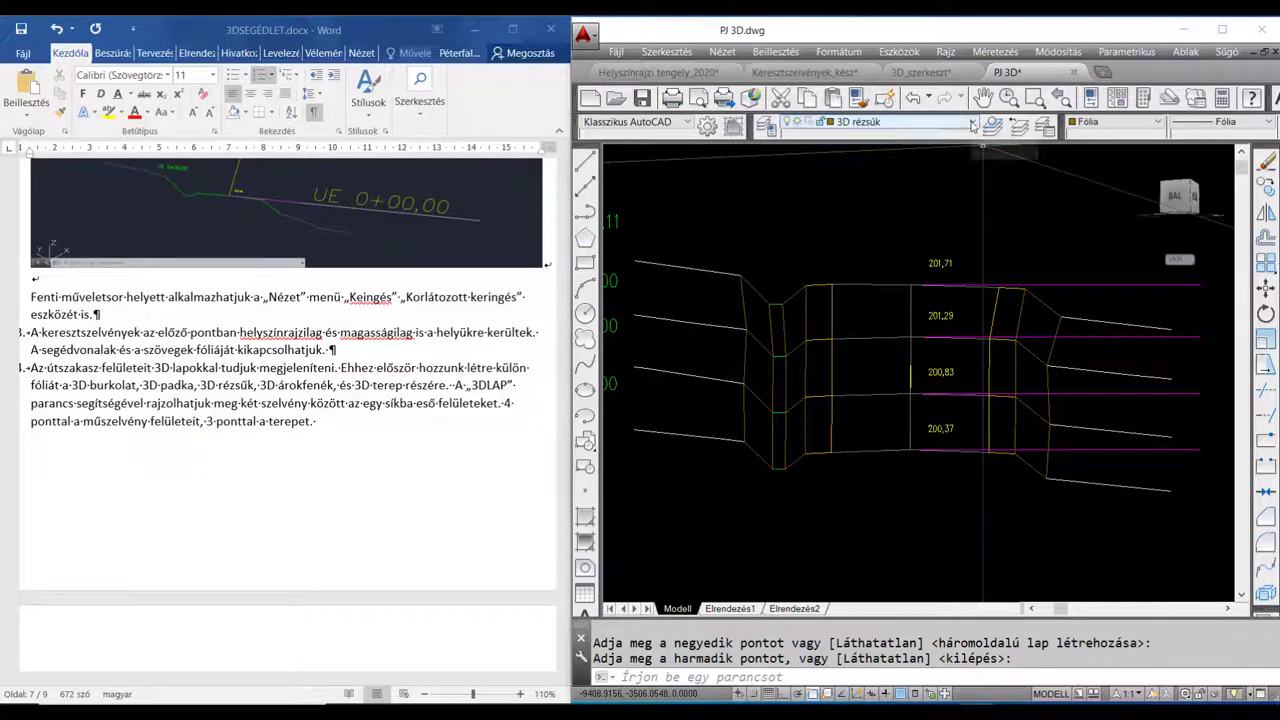
Make 3D árokfenék current and draw ditch-bottom faces between the two cross-sections
left_click(973, 124)
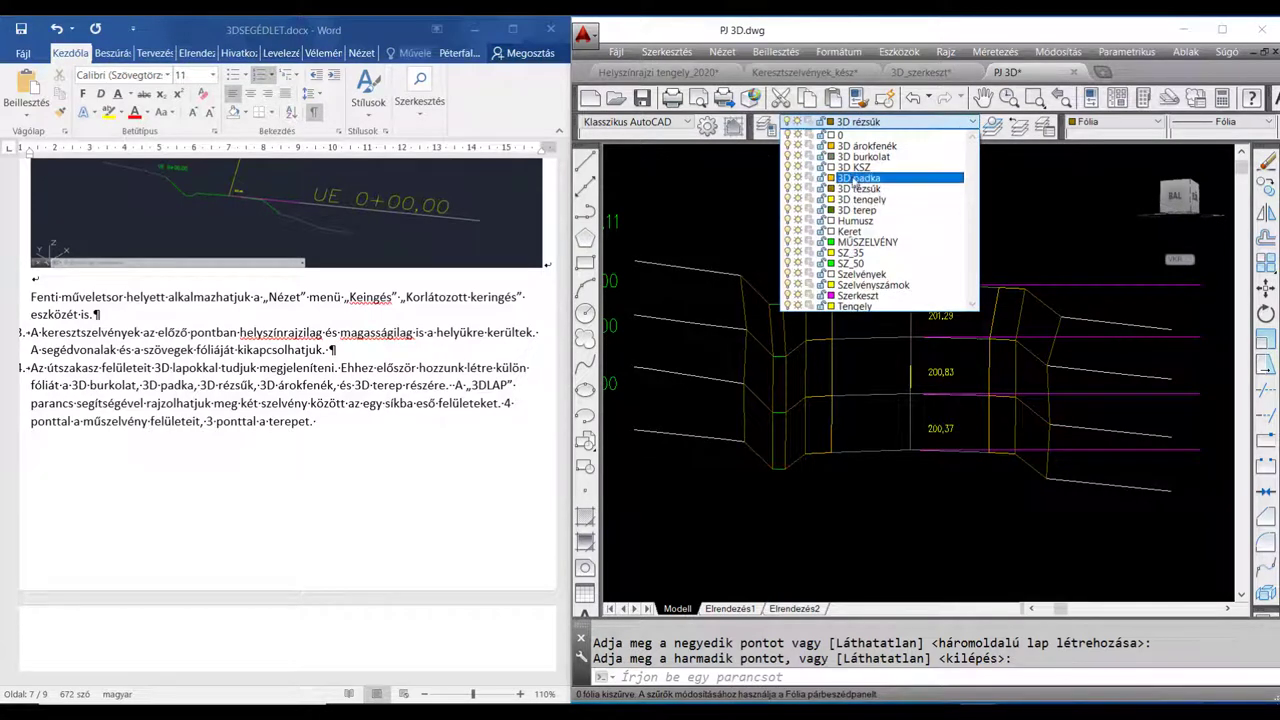
left_click(862, 146)
type("3DLAP")
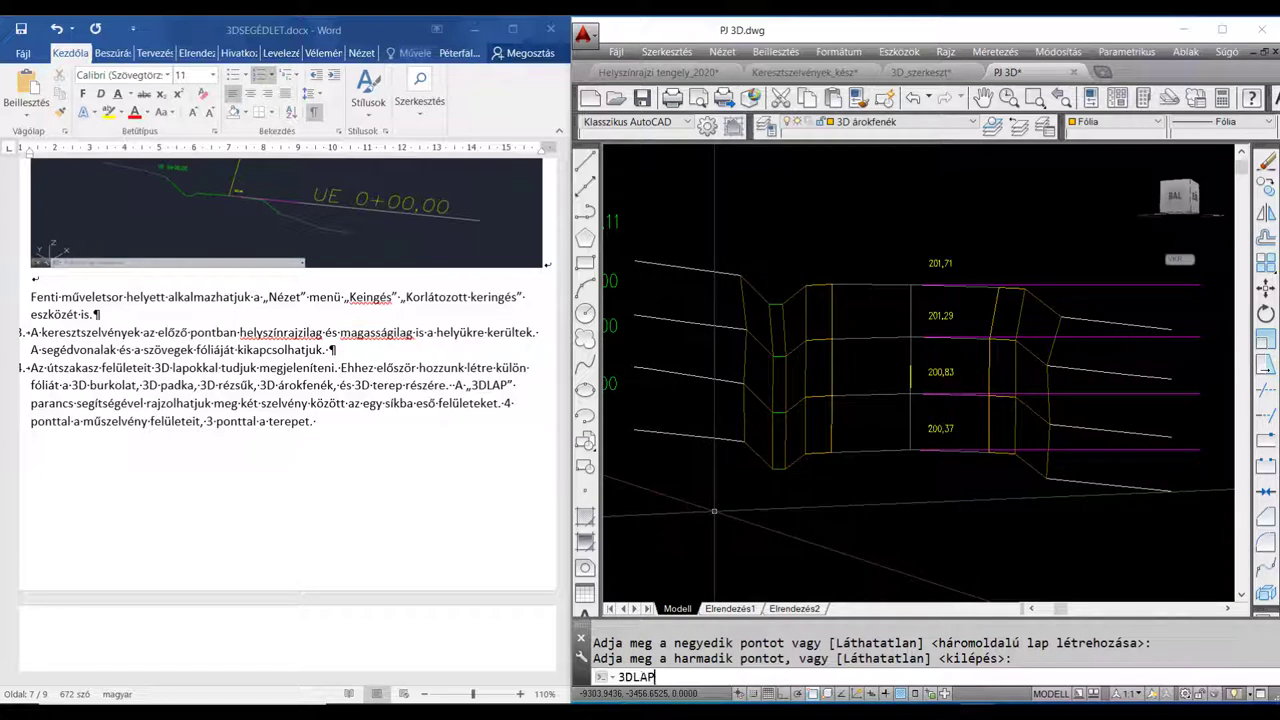
key("Return")
key("Return")
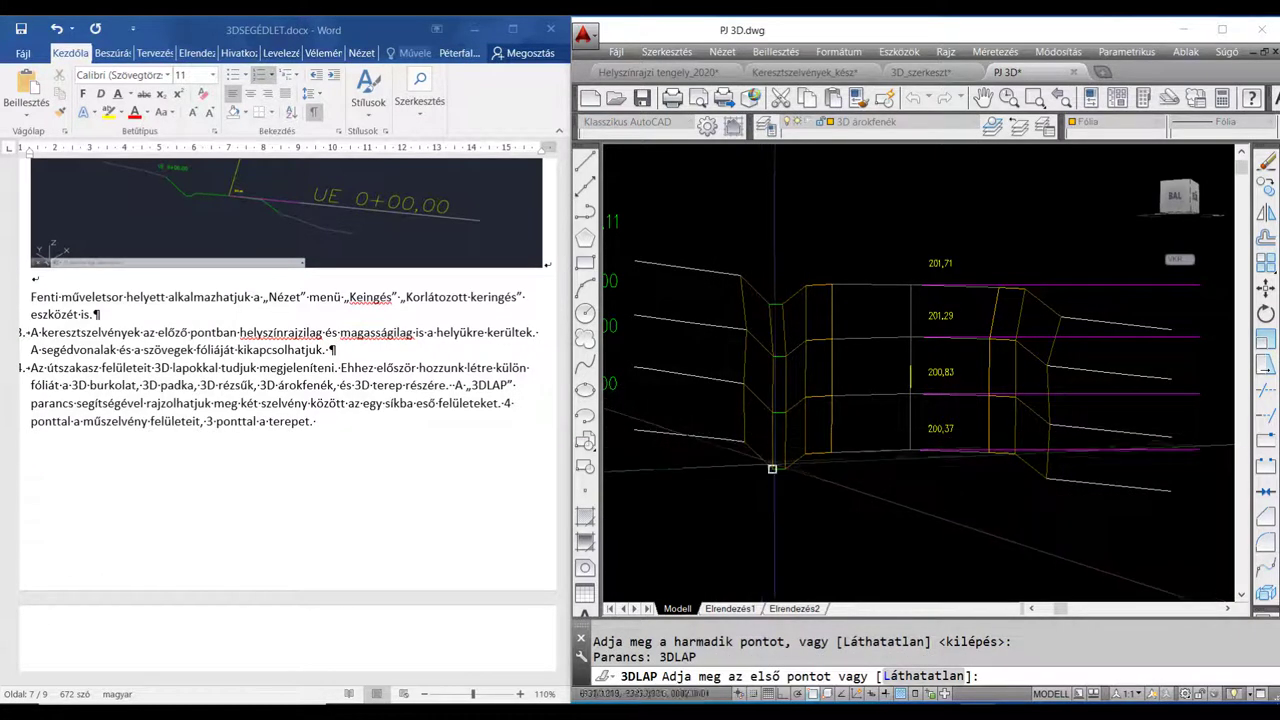
left_click(772, 468)
left_click(784, 468)
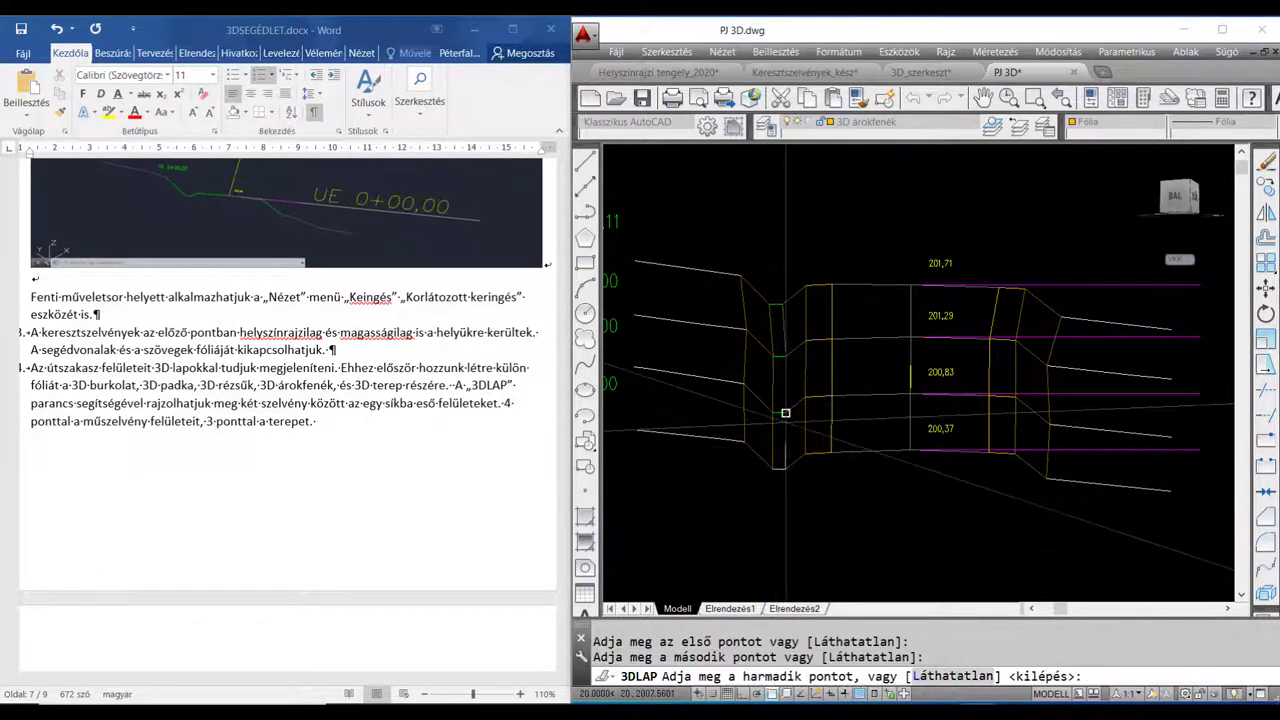
left_click(784, 305)
left_click(772, 305)
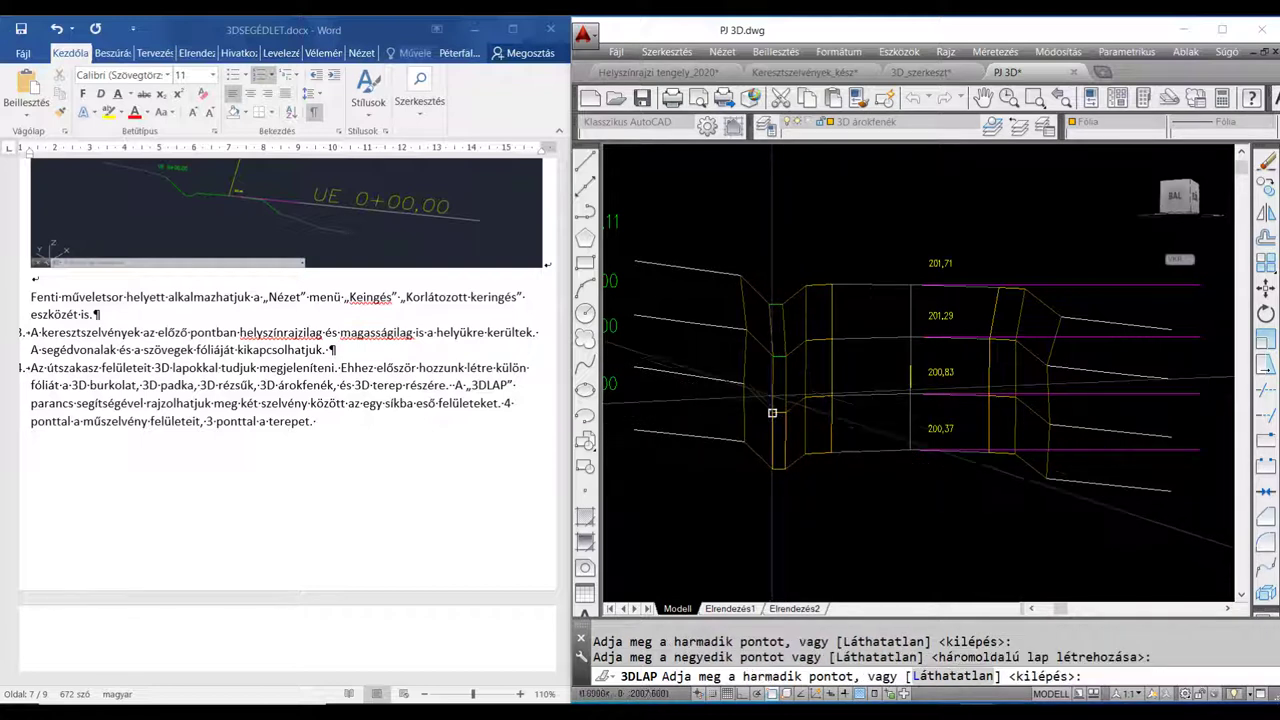
left_click(772, 356)
left_click(786, 357)
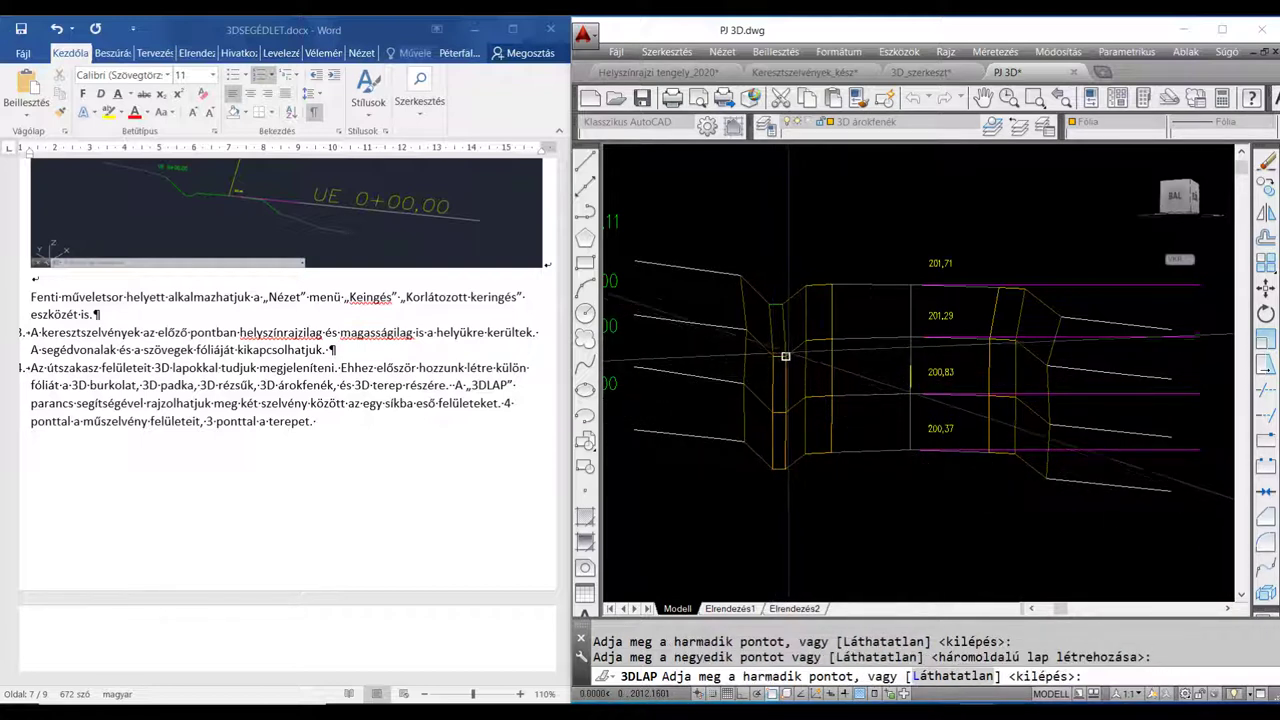
left_click(778, 302)
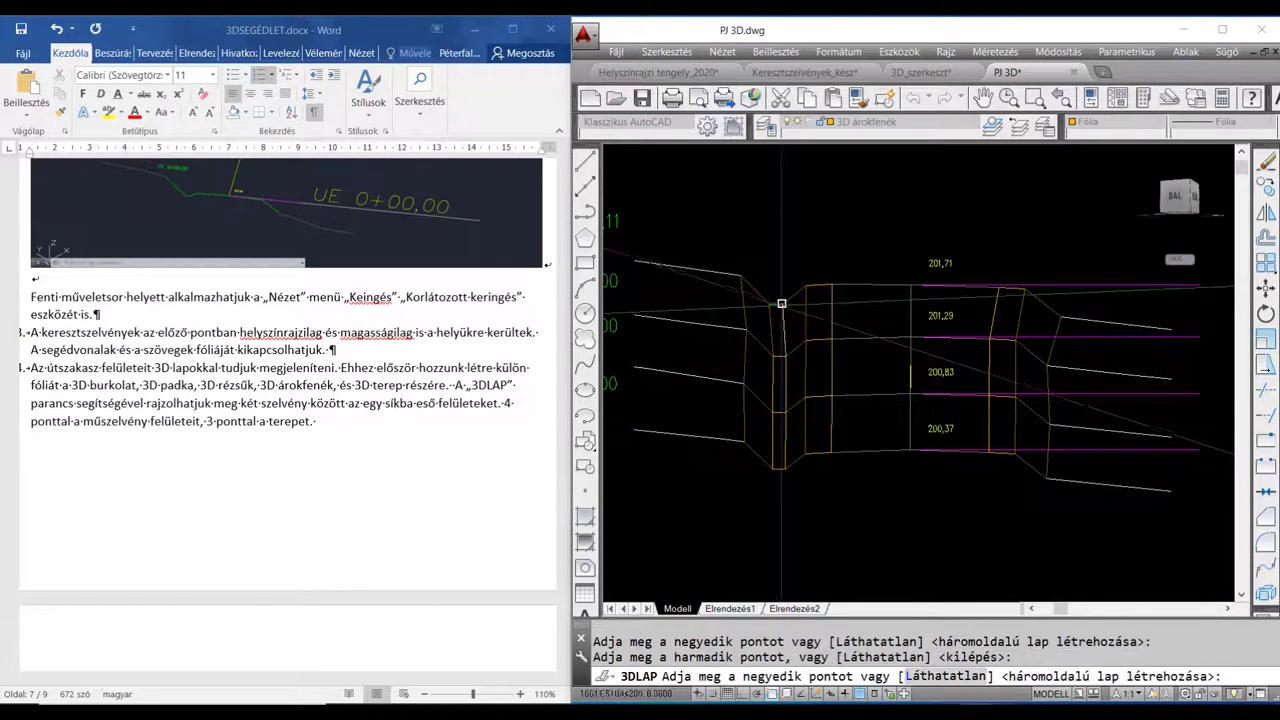
left_click(769, 304)
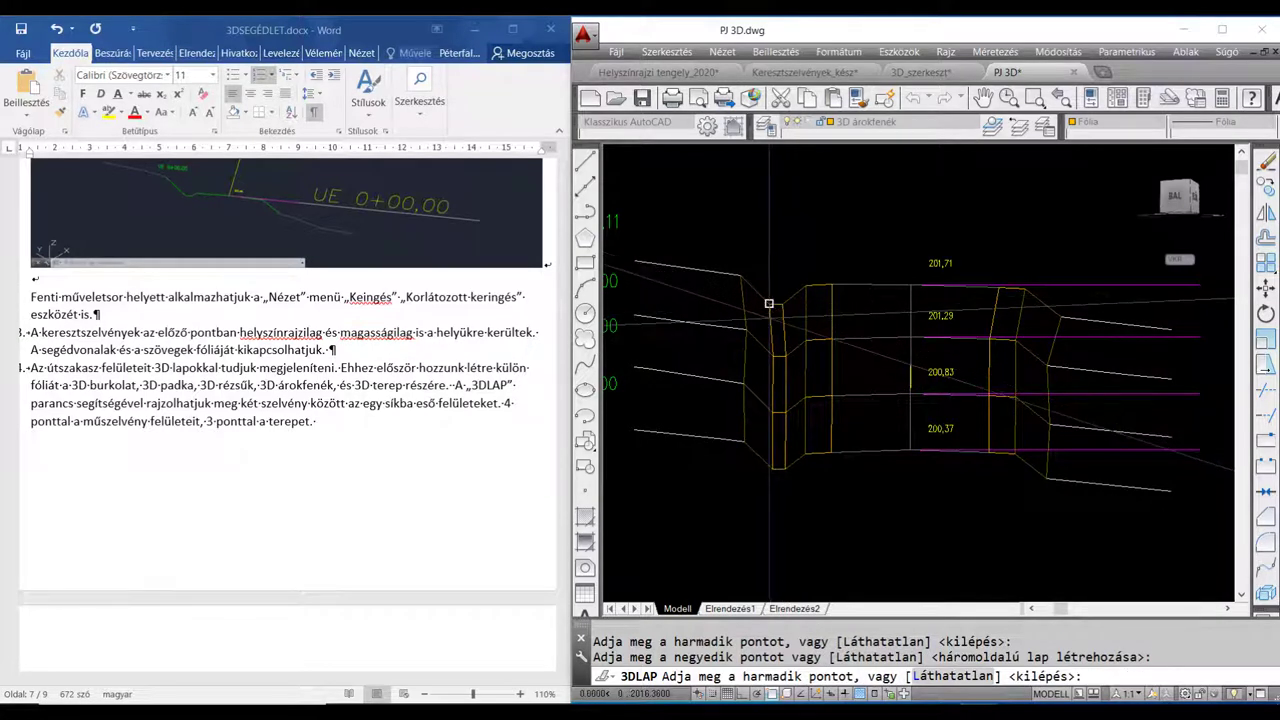
key("Return")
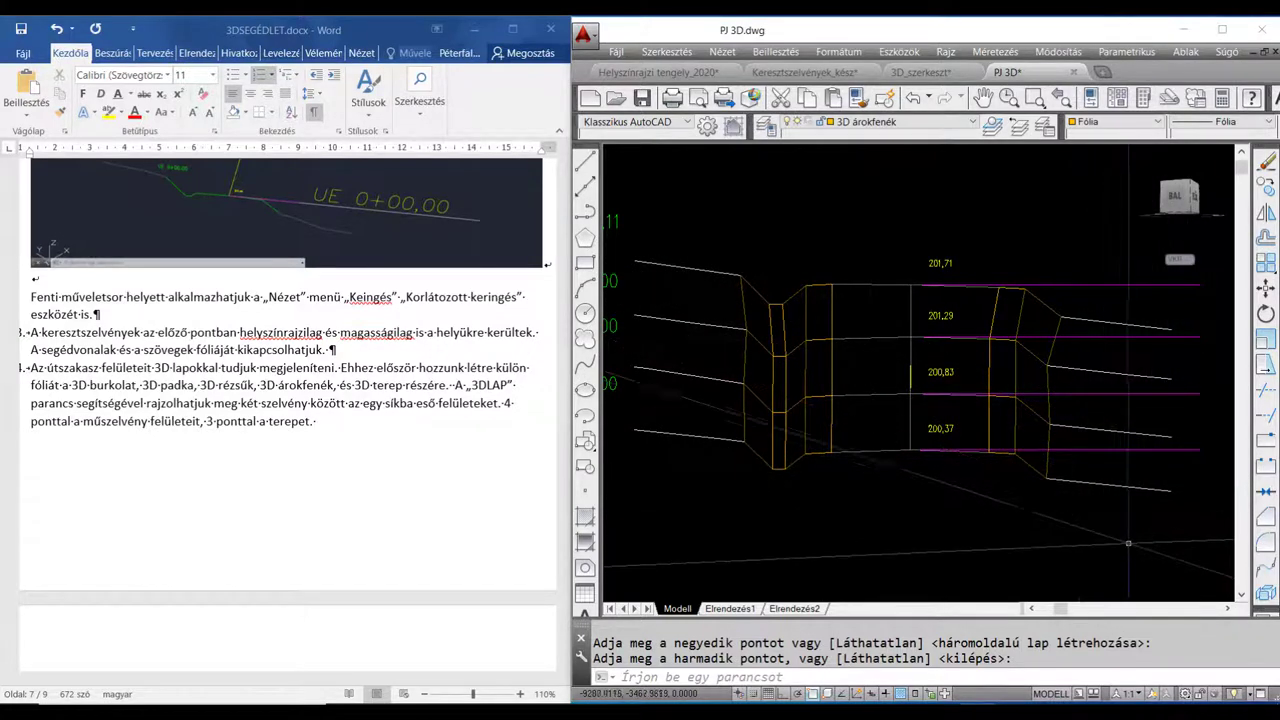
Scroll through the Word visual-style instructions, then return to the AutoCAD road drawing
middle_click_drag(1128, 543, 1104, 538)
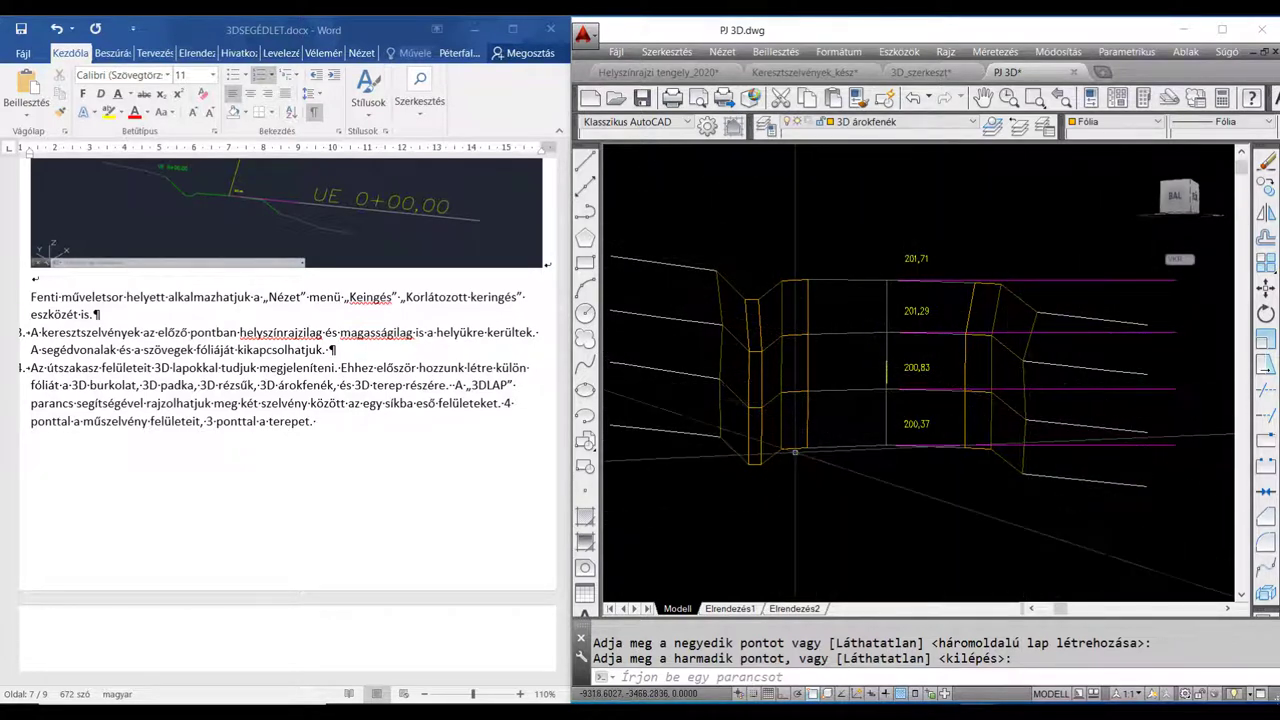
left_click(239, 424)
scroll(240, 415, "down", 4)
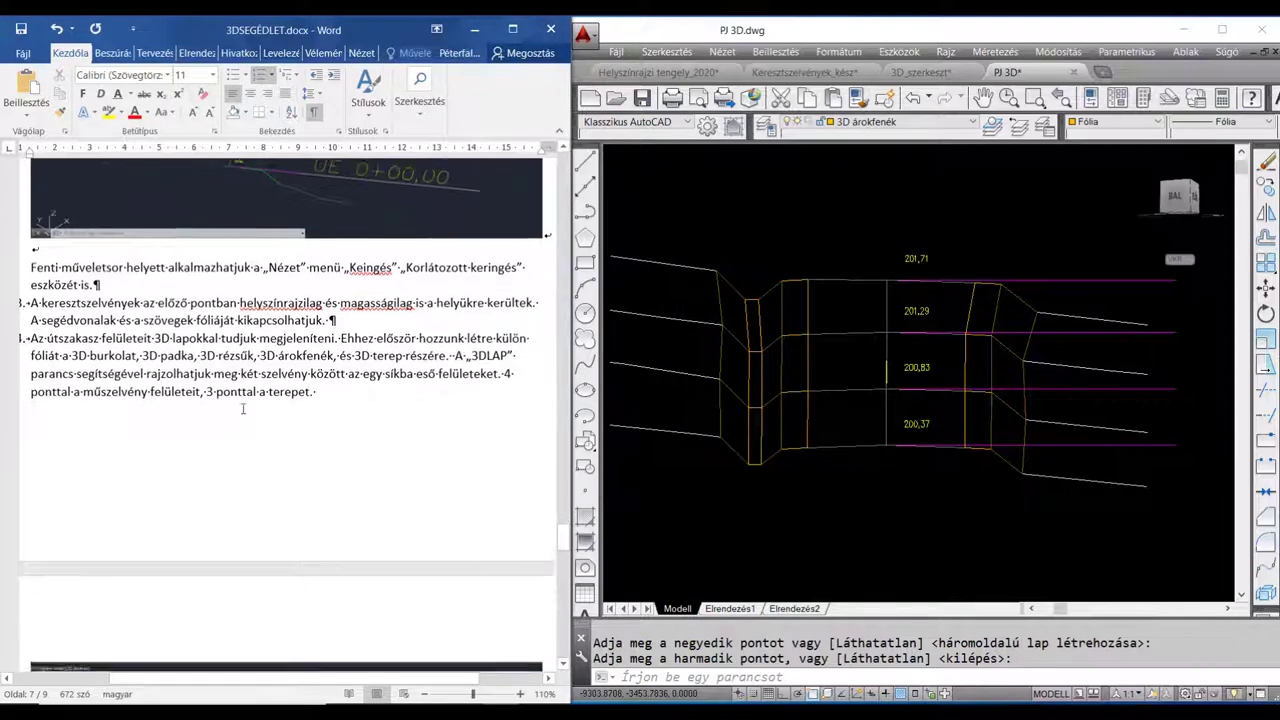
scroll(242, 408, "down", 1)
scroll(242, 408, "down", 2)
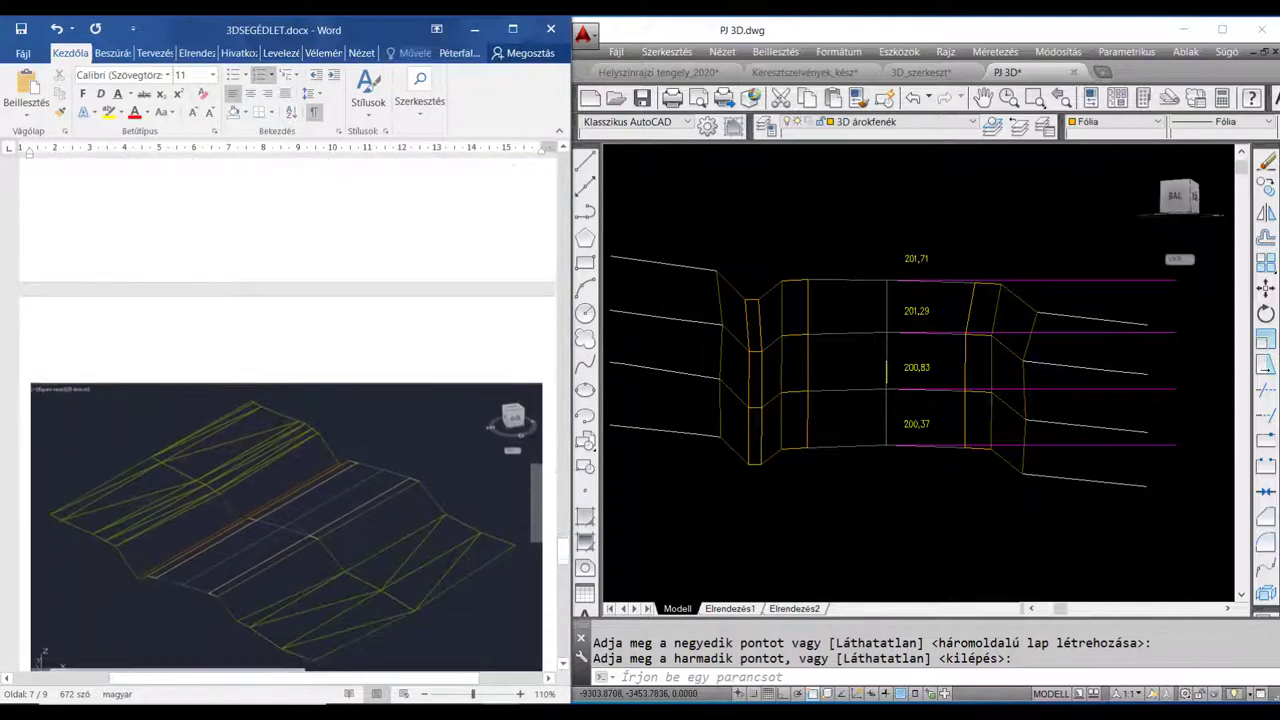
scroll(242, 408, "down", 1)
scroll(242, 408, "down", 1)
scroll(242, 408, "down", 2)
scroll(242, 408, "down", 1)
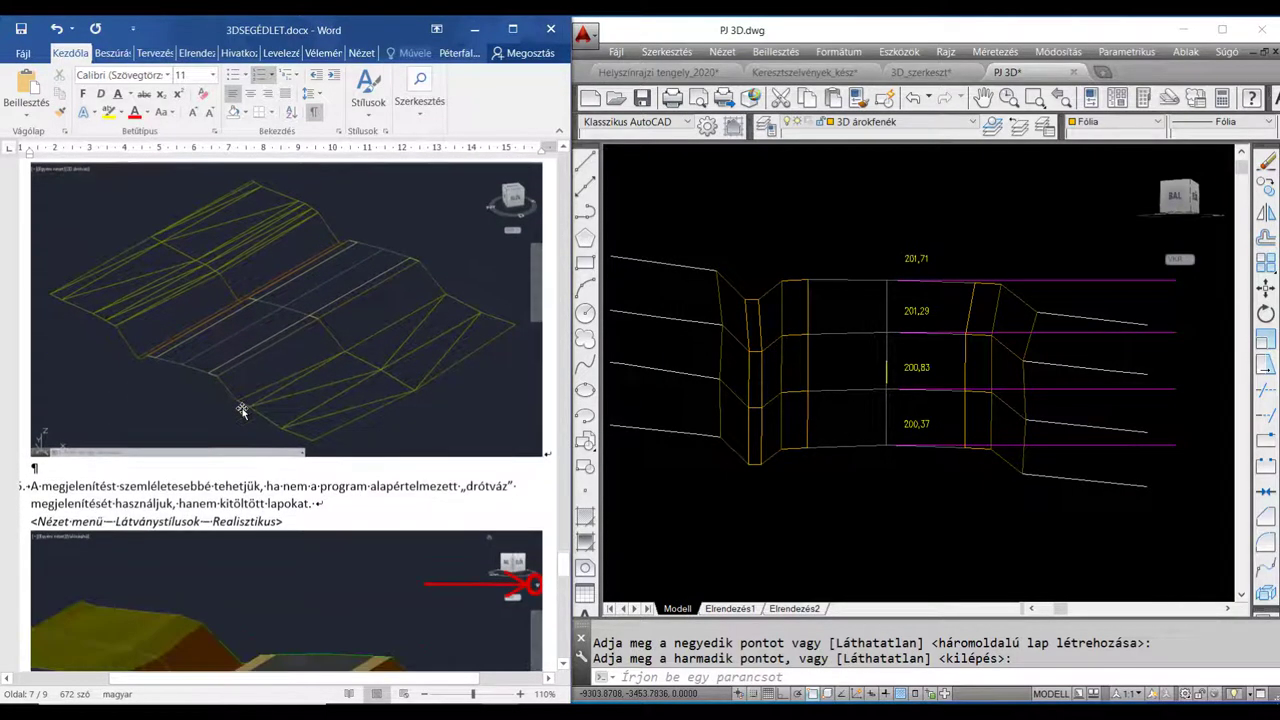
scroll(242, 408, "down", 1)
scroll(242, 408, "down", 2)
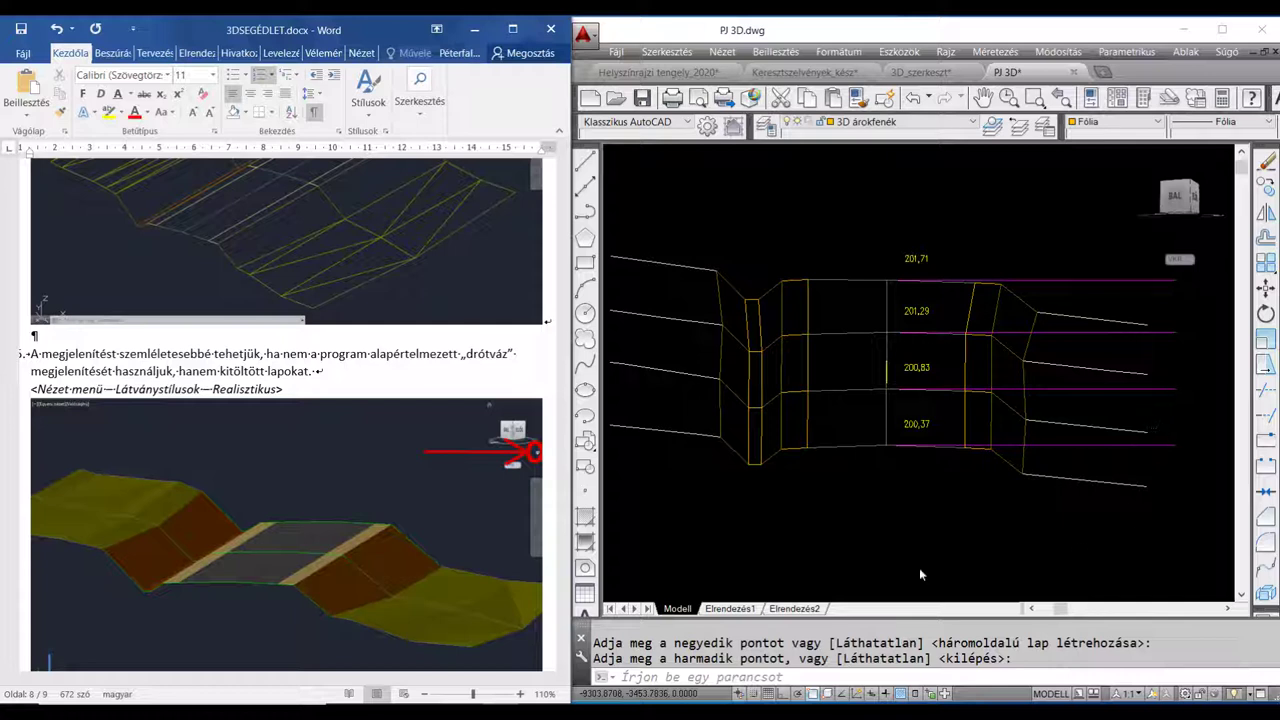
left_click(1000, 516)
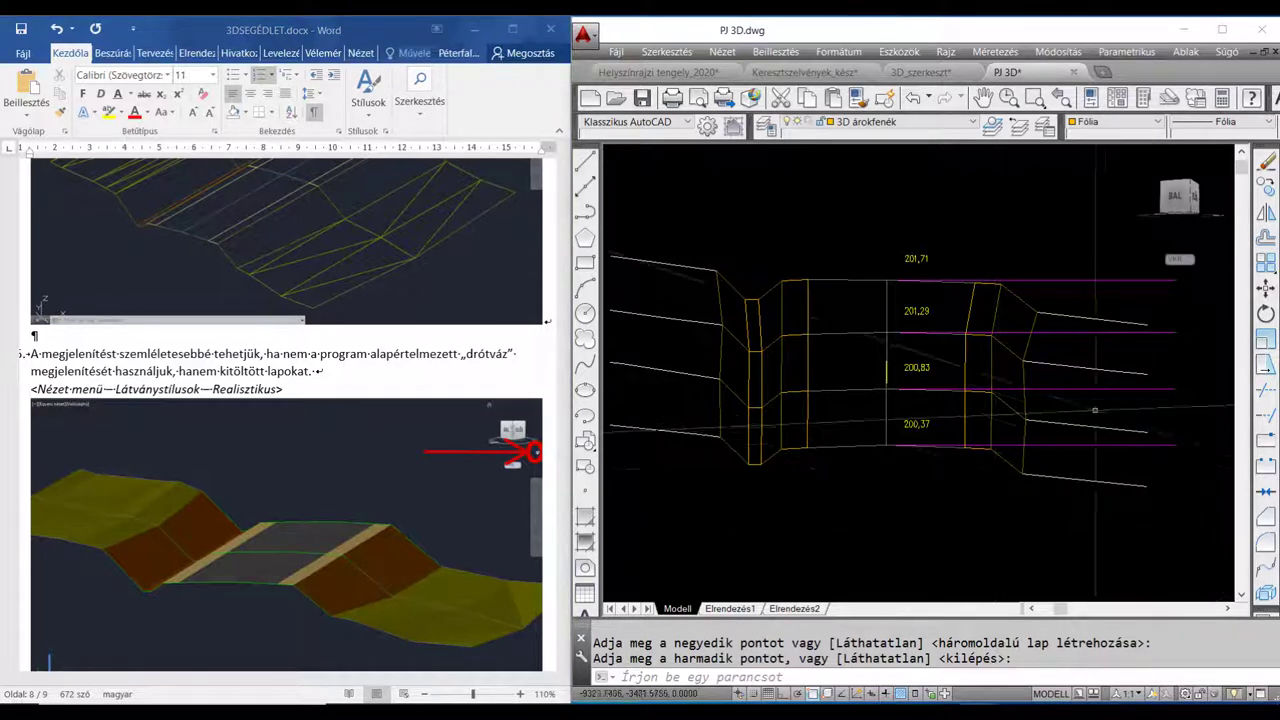
middle_click_drag(1051, 424, 1040, 419)
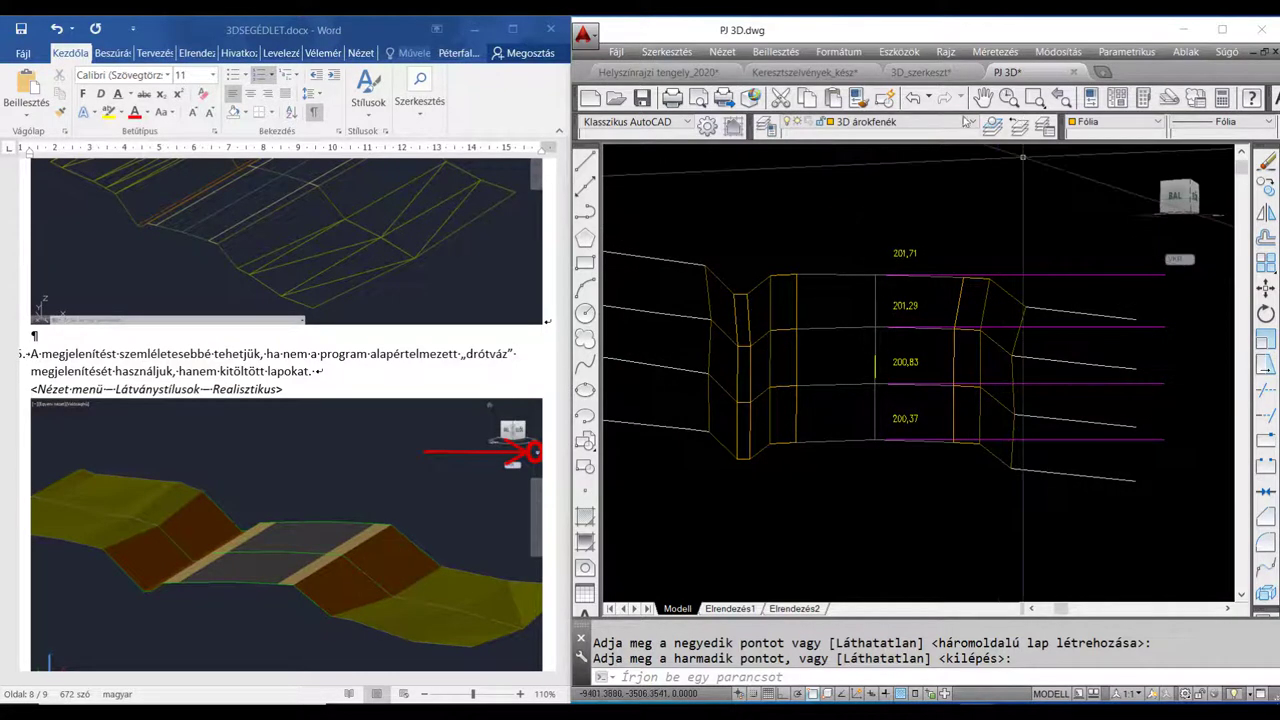
Make 3D terep current and draw the left-hand terrain strip faces between cross-sections
left_click(973, 124)
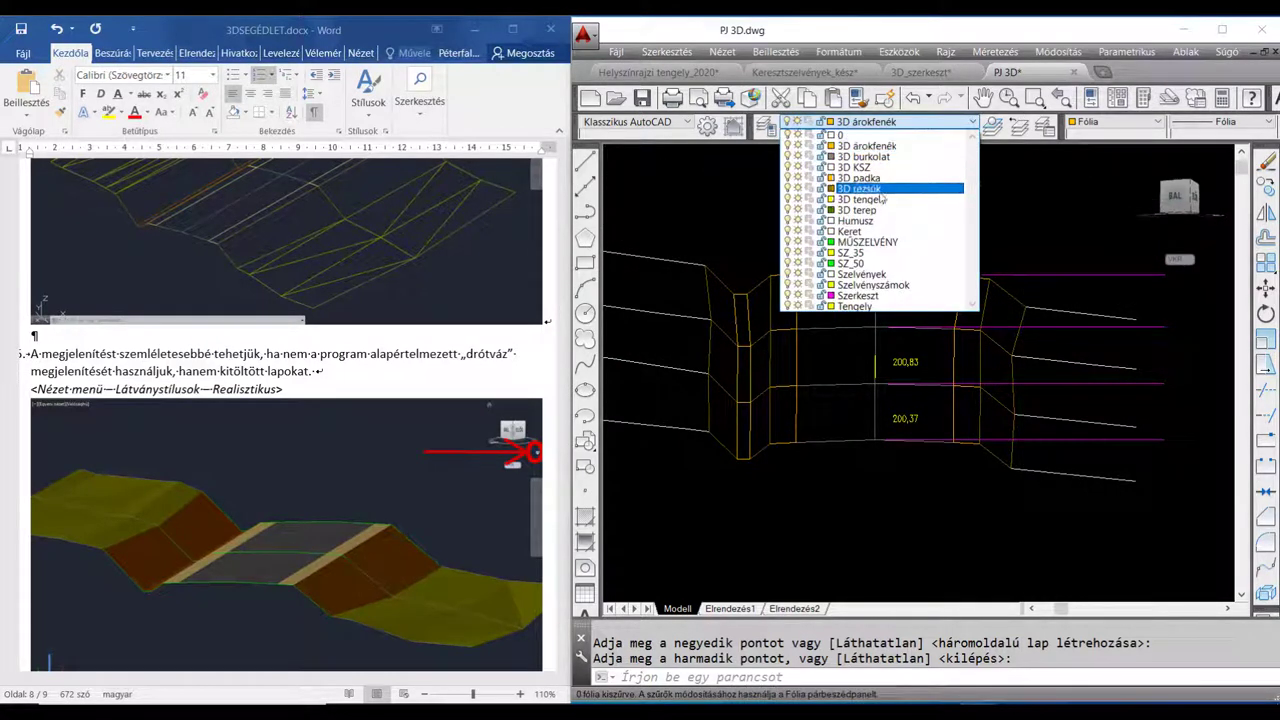
left_click(857, 210)
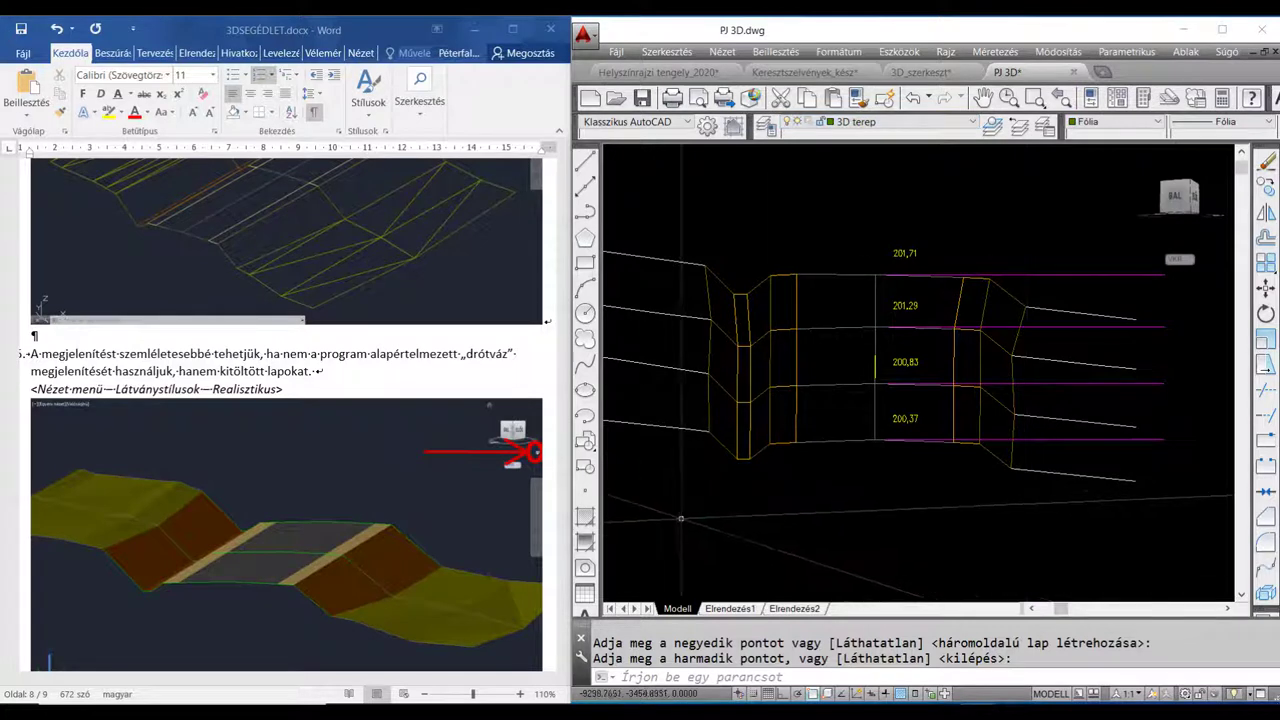
middle_click_drag(745, 505, 809, 509)
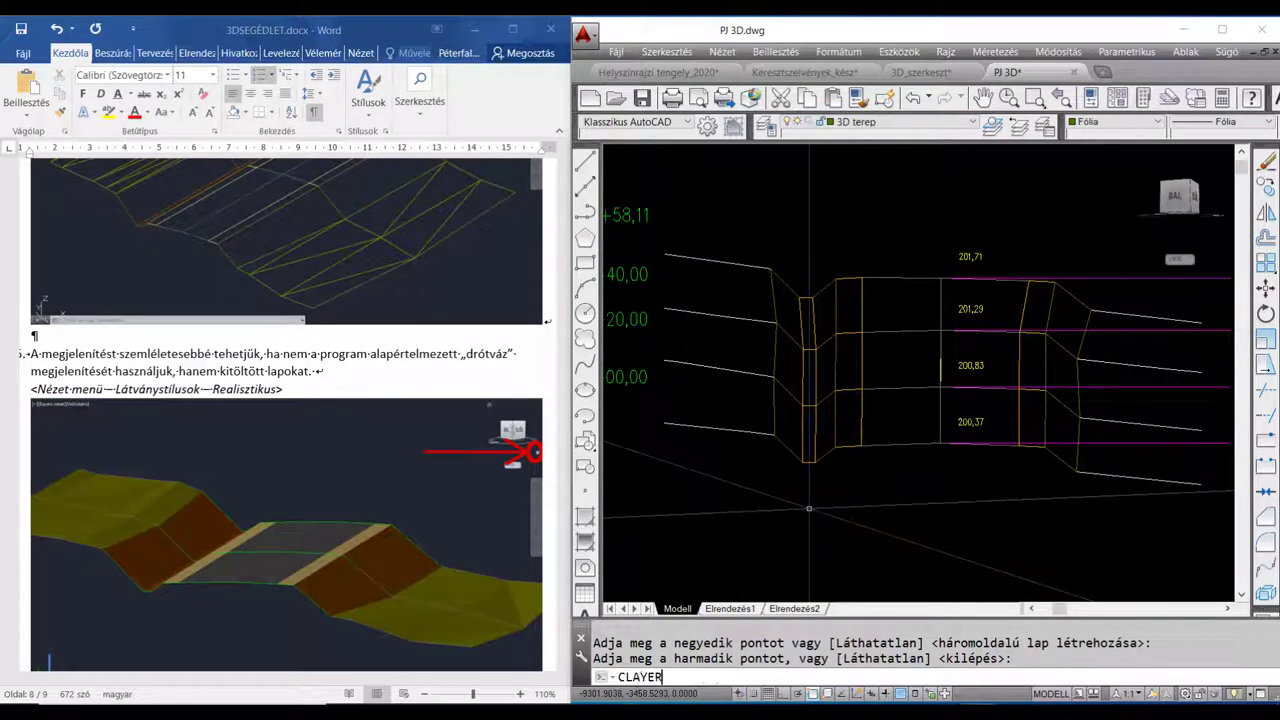
key("Return")
key("Return")
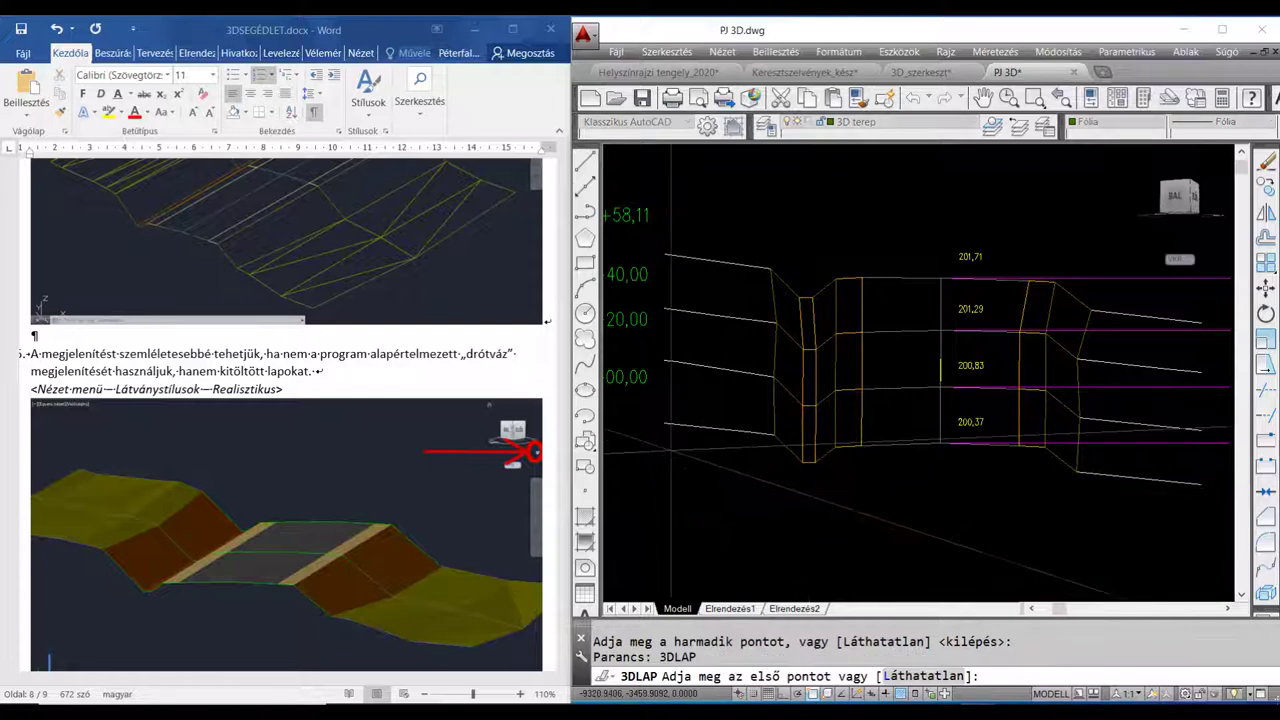
left_click(665, 423)
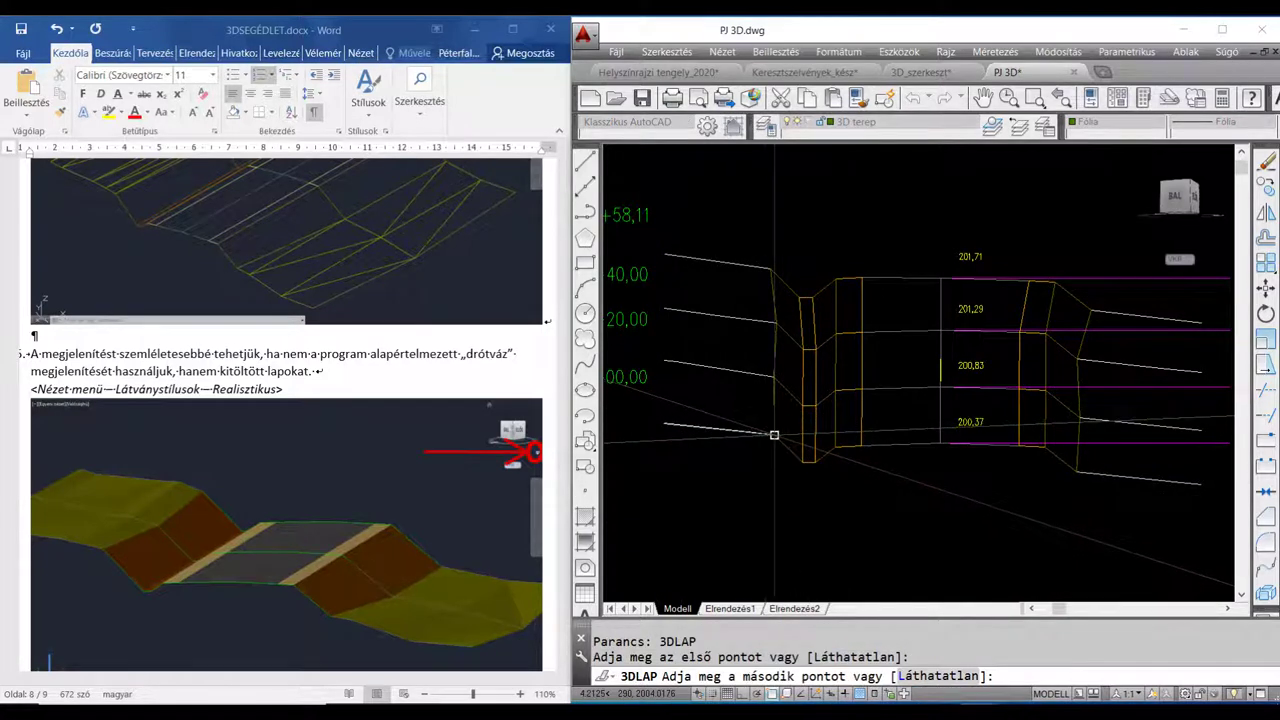
left_click(774, 435)
left_click(772, 378)
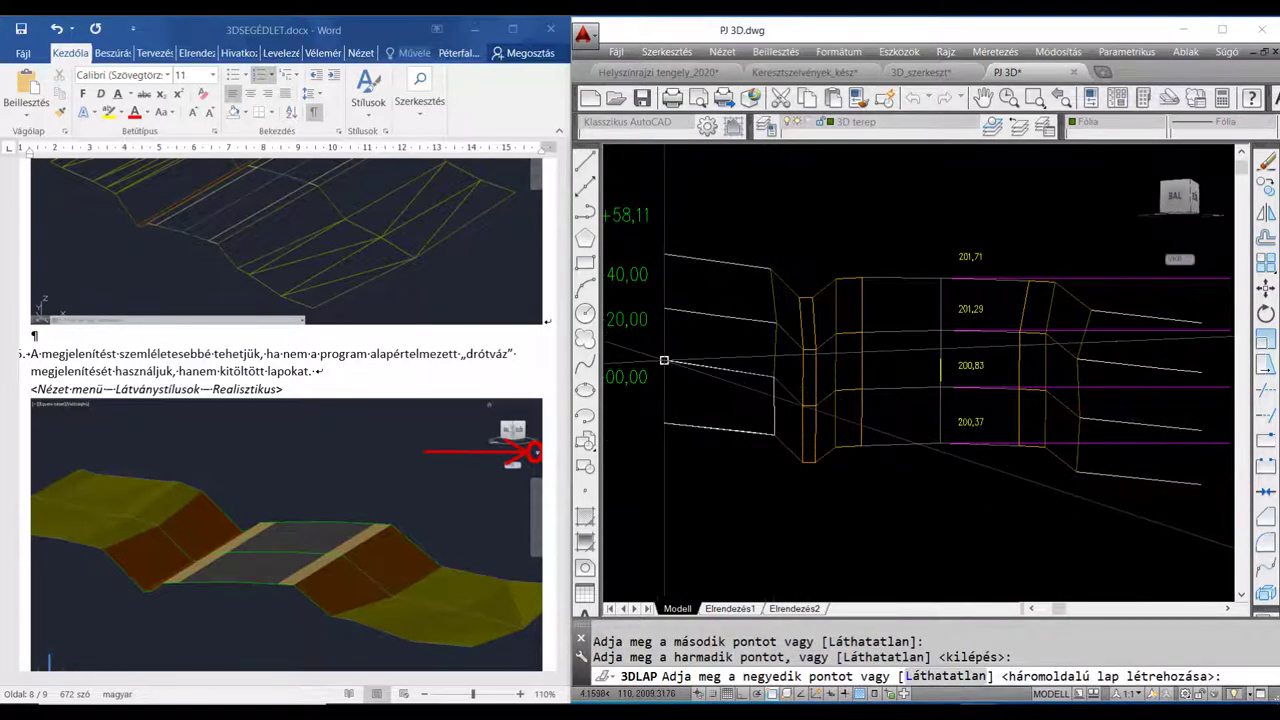
left_click(664, 360)
left_click(665, 309)
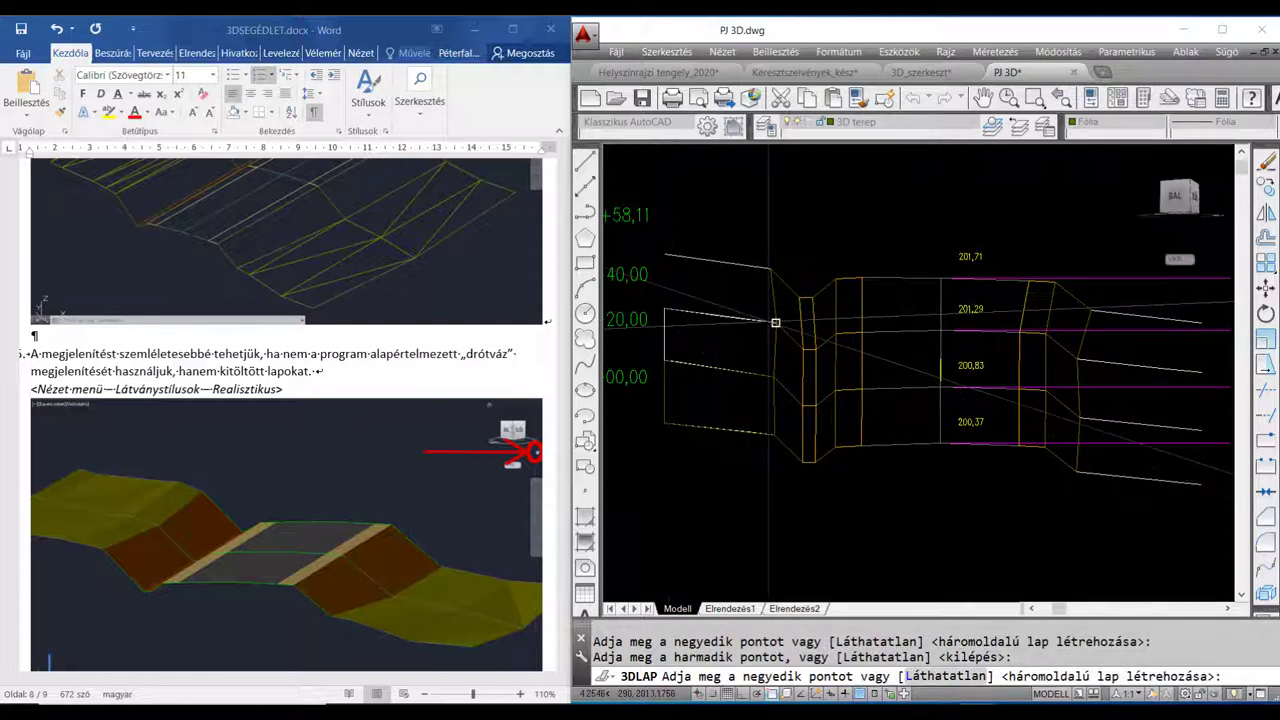
left_click(775, 322)
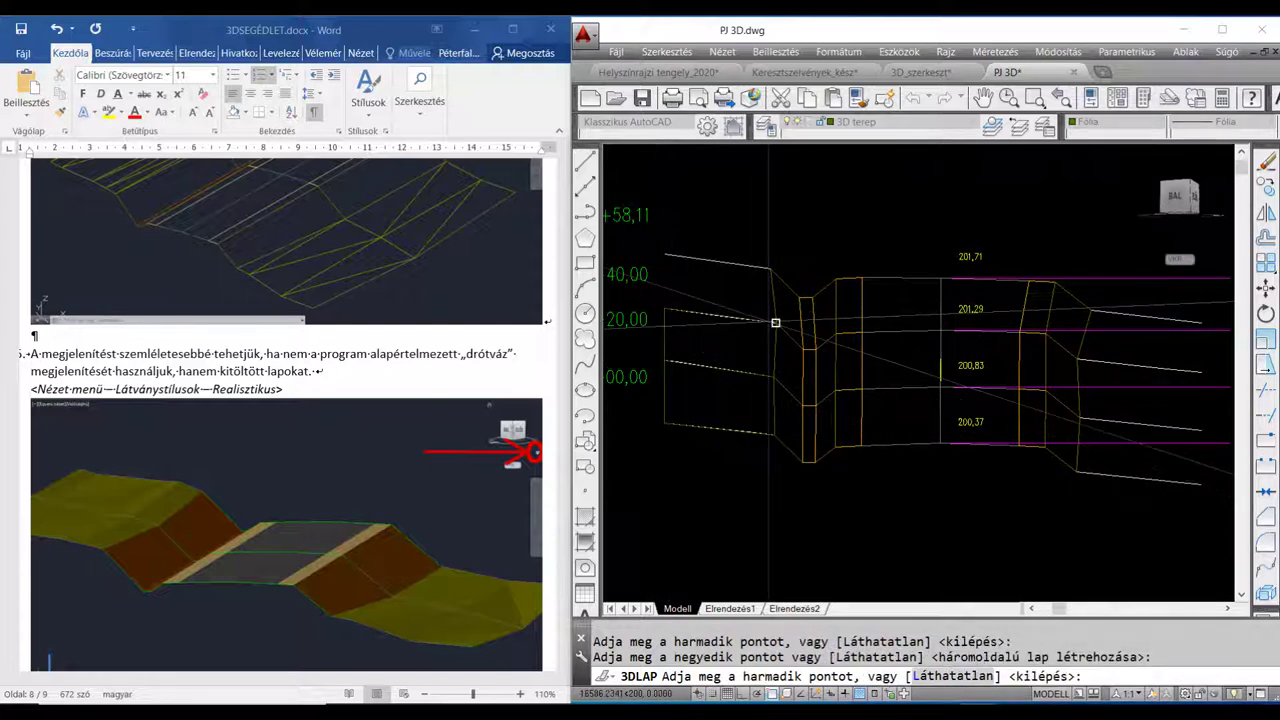
left_click(770, 268)
left_click(664, 254)
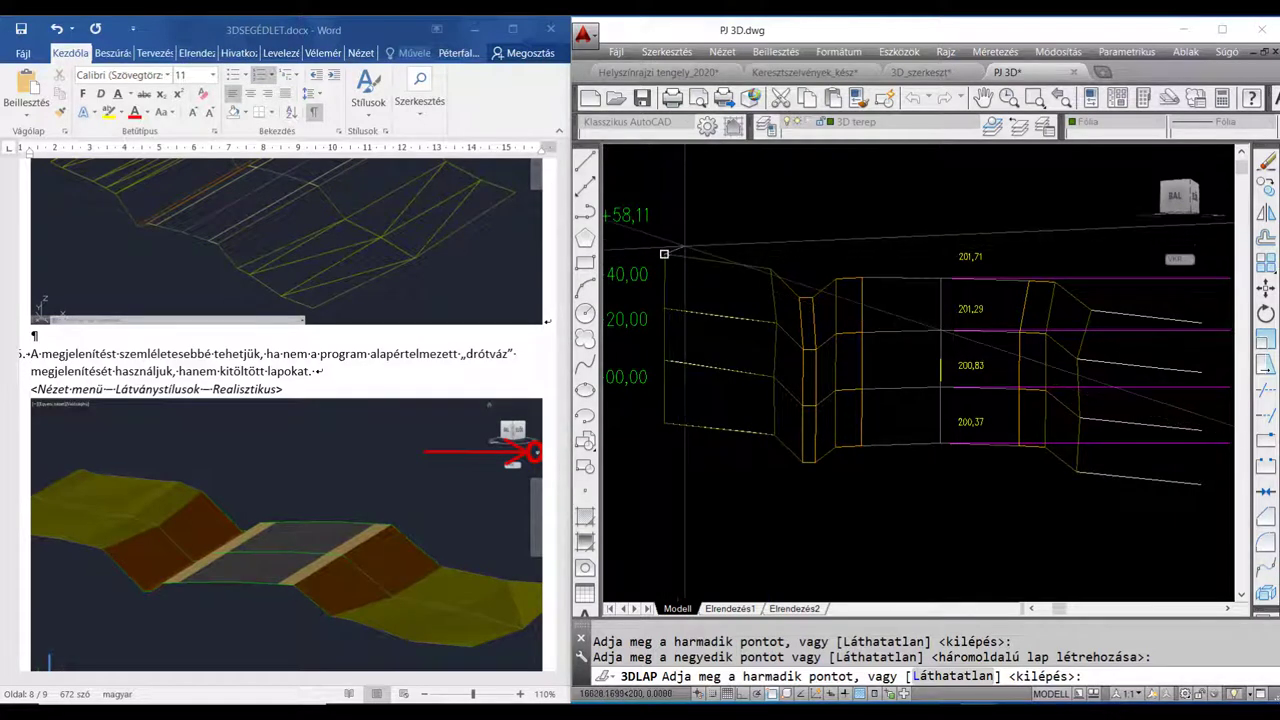
key("Escape")
Draw the right-hand terrain strip faces beyond the ditch between the cross-sections
middle_click_drag(1072, 487, 1000, 477)
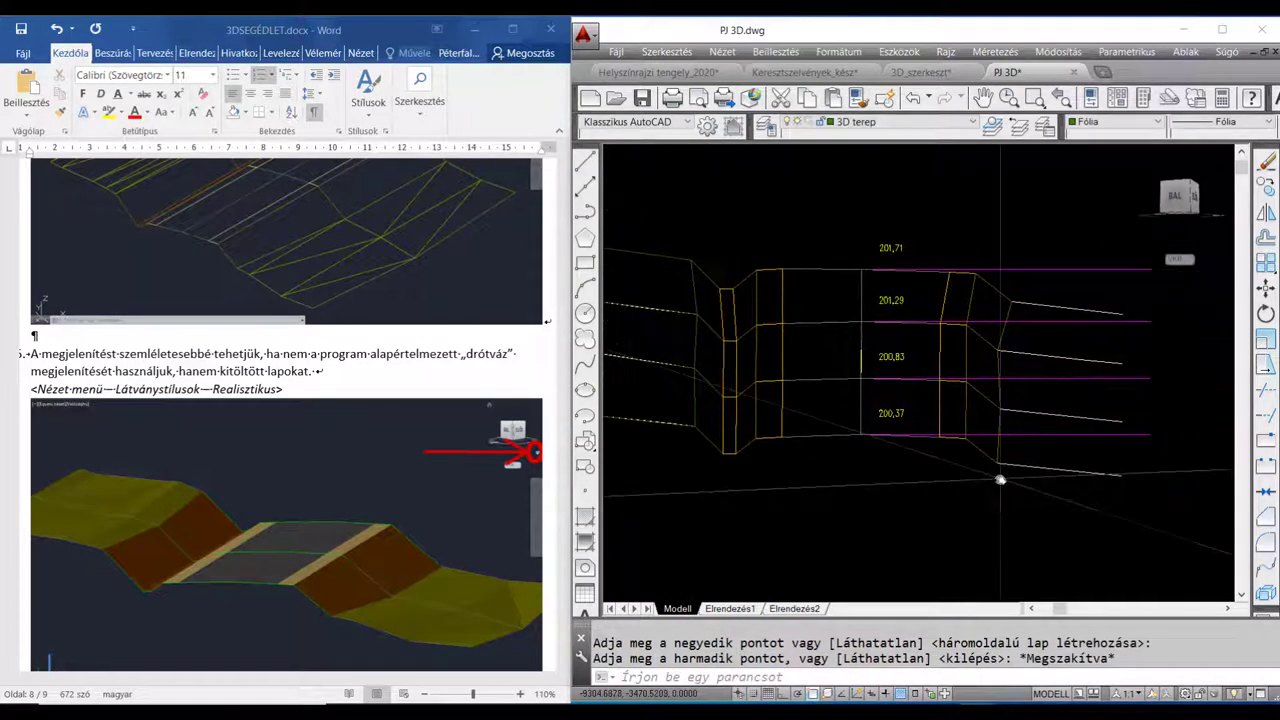
key("Return")
left_click(997, 463)
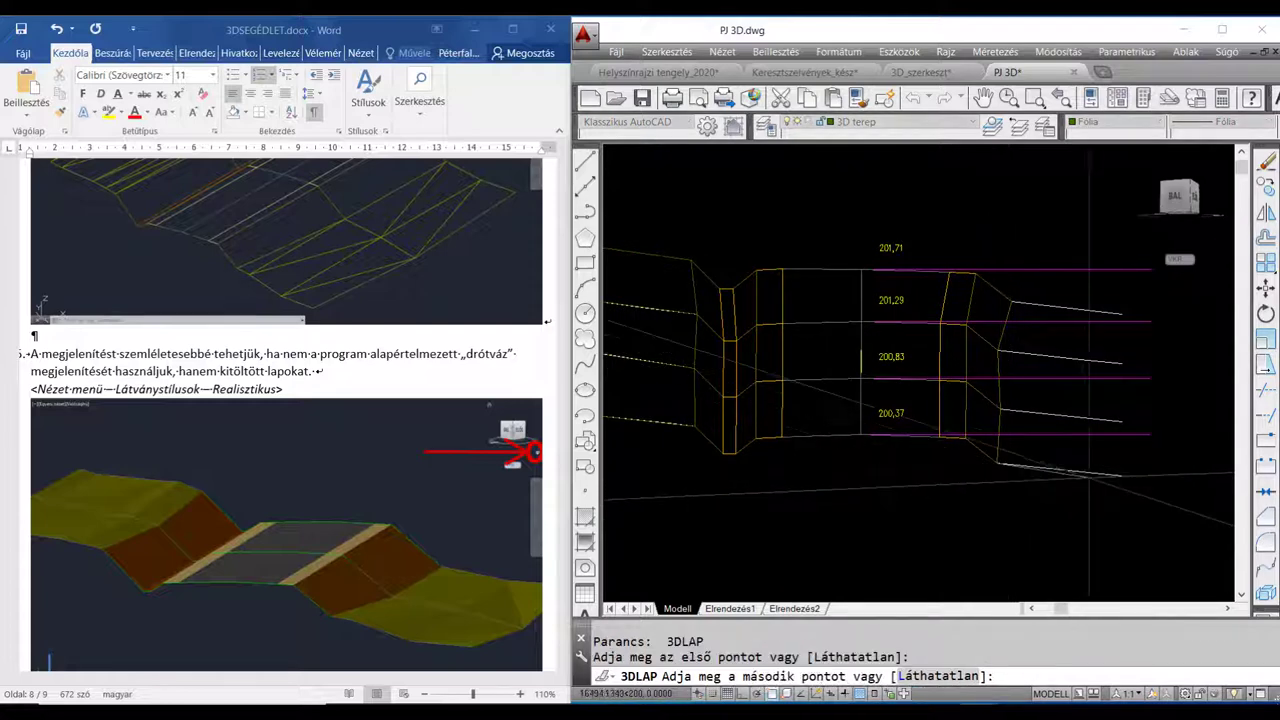
left_click(1121, 475)
left_click(1121, 421)
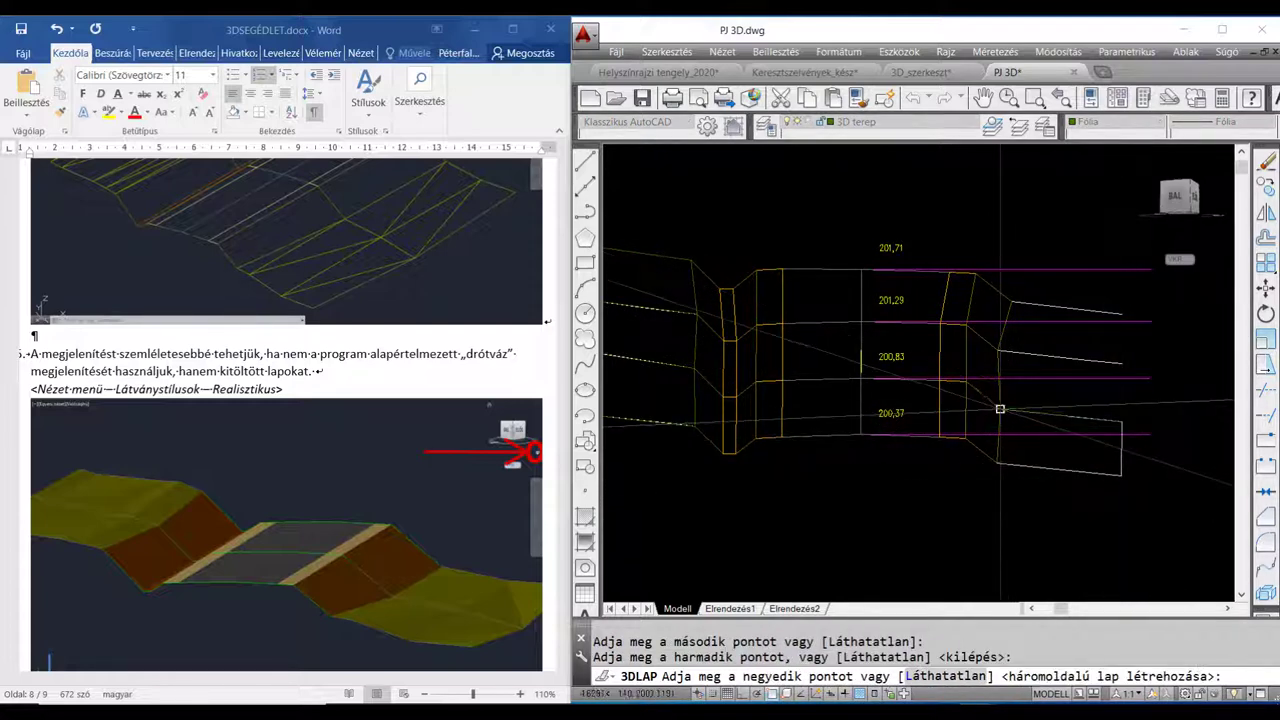
left_click(1000, 418)
left_click(997, 350)
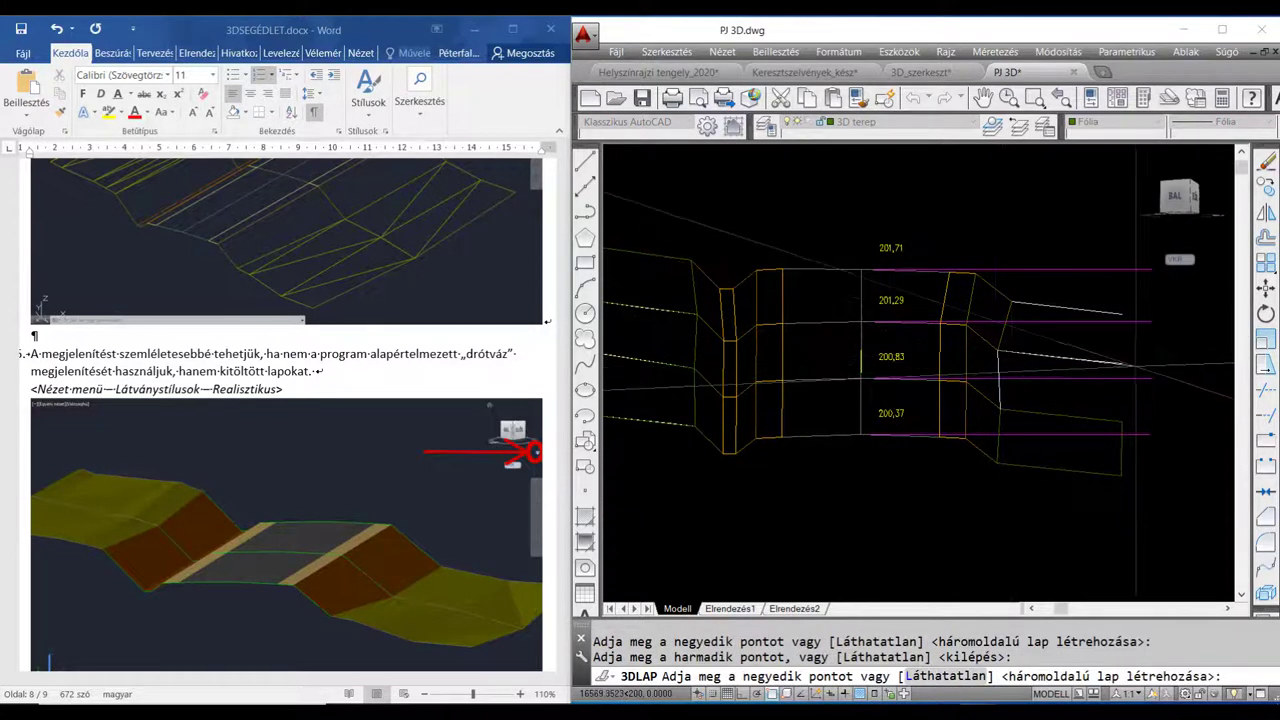
left_click(1121, 363)
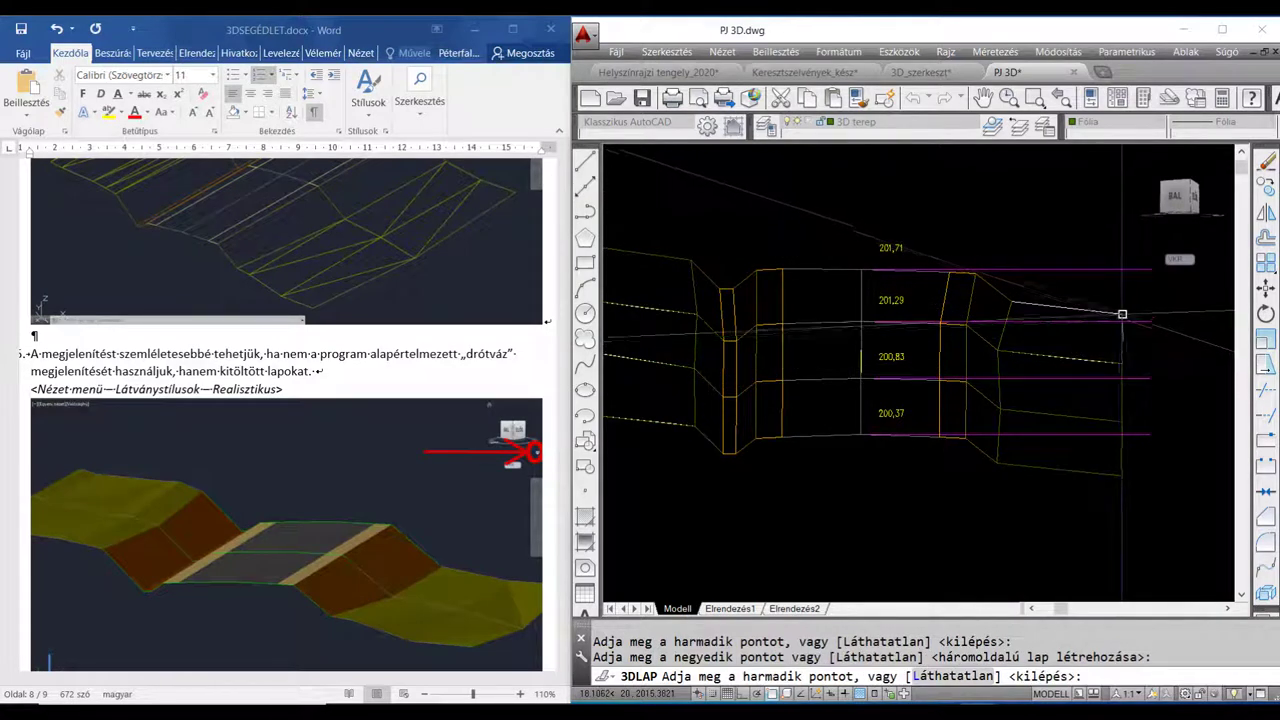
left_click(1121, 314)
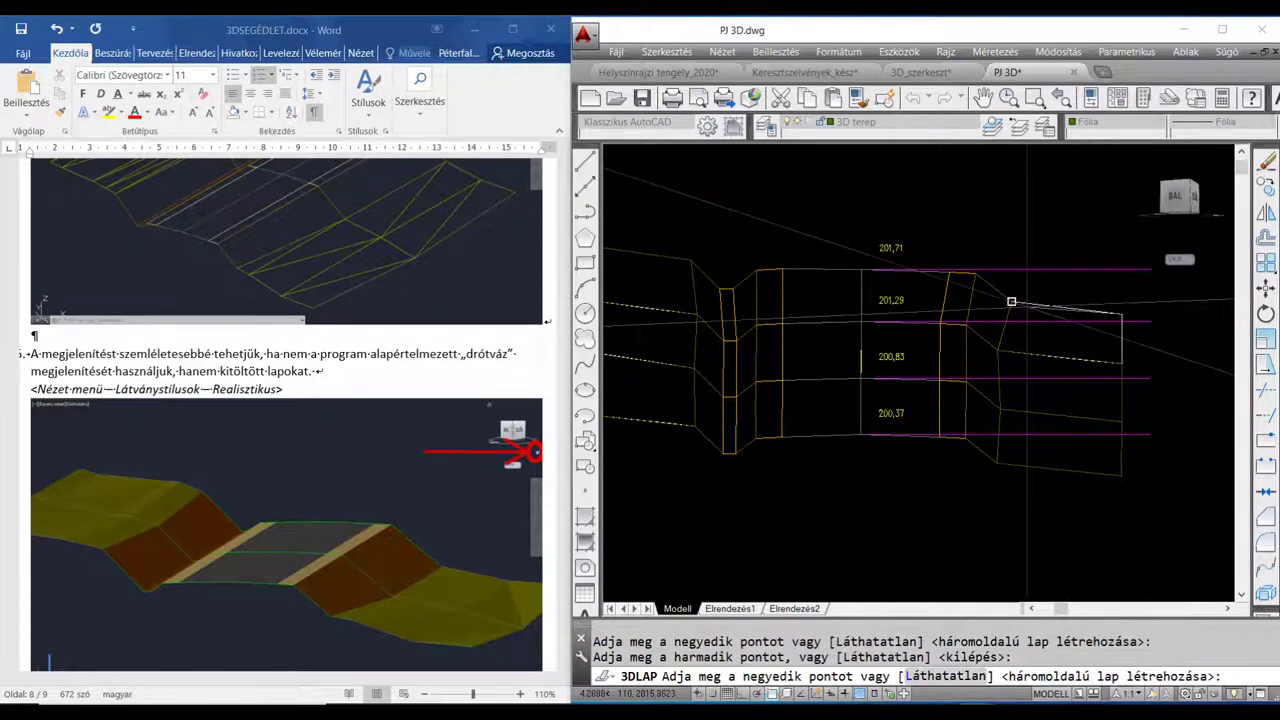
left_click(1010, 300)
key("Escape")
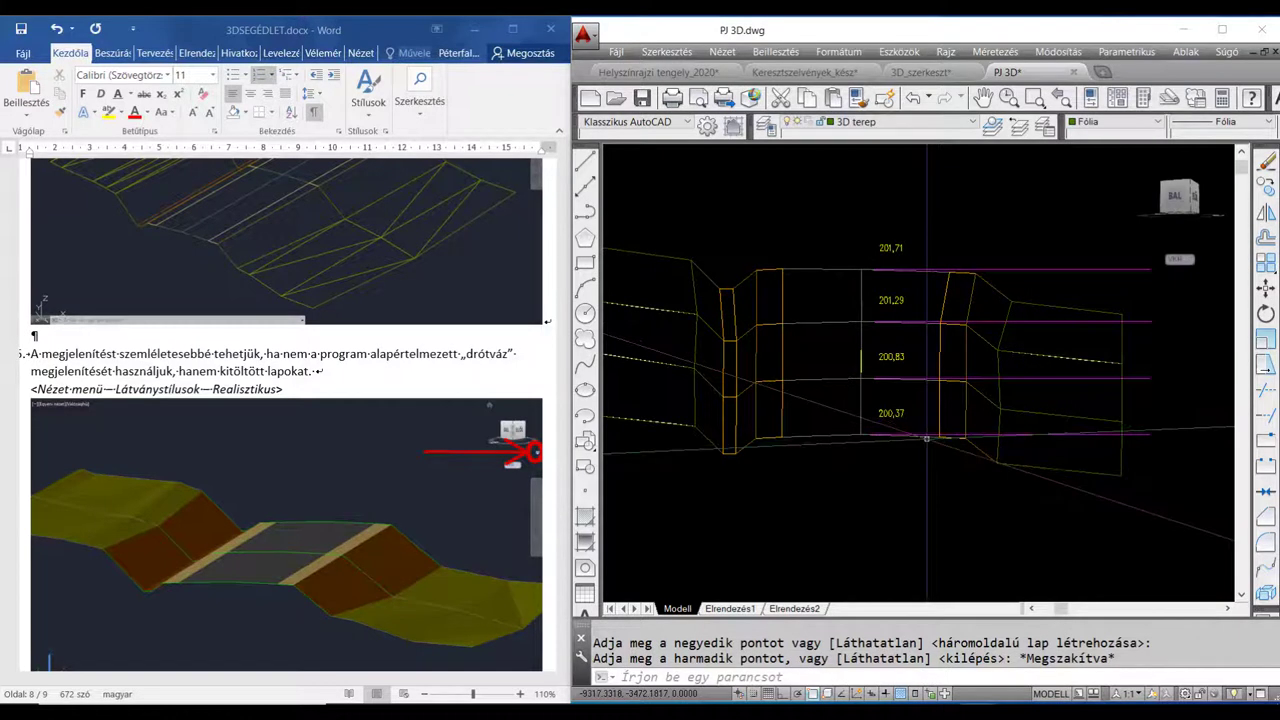
scroll(933, 432, "down", 2)
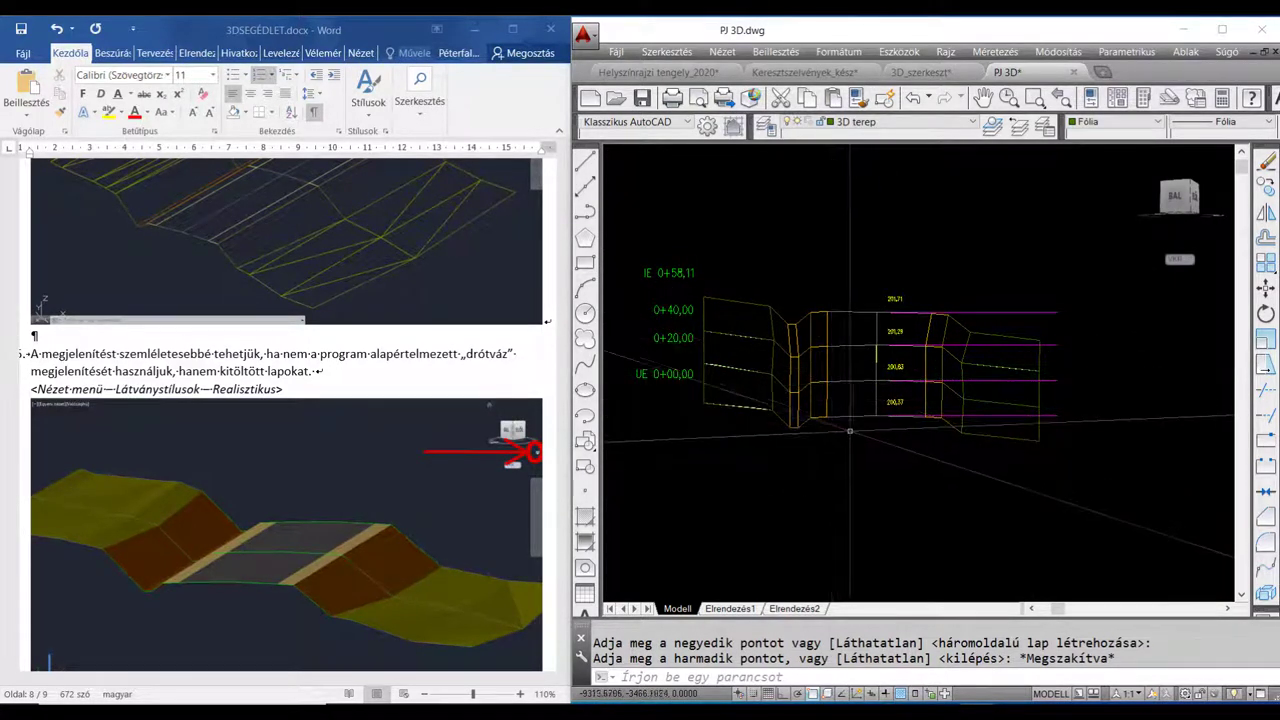
Switch off the 3D KSZ layer so only the 3D face wireframe stays visible
middle_click_drag(851, 434, 871, 446)
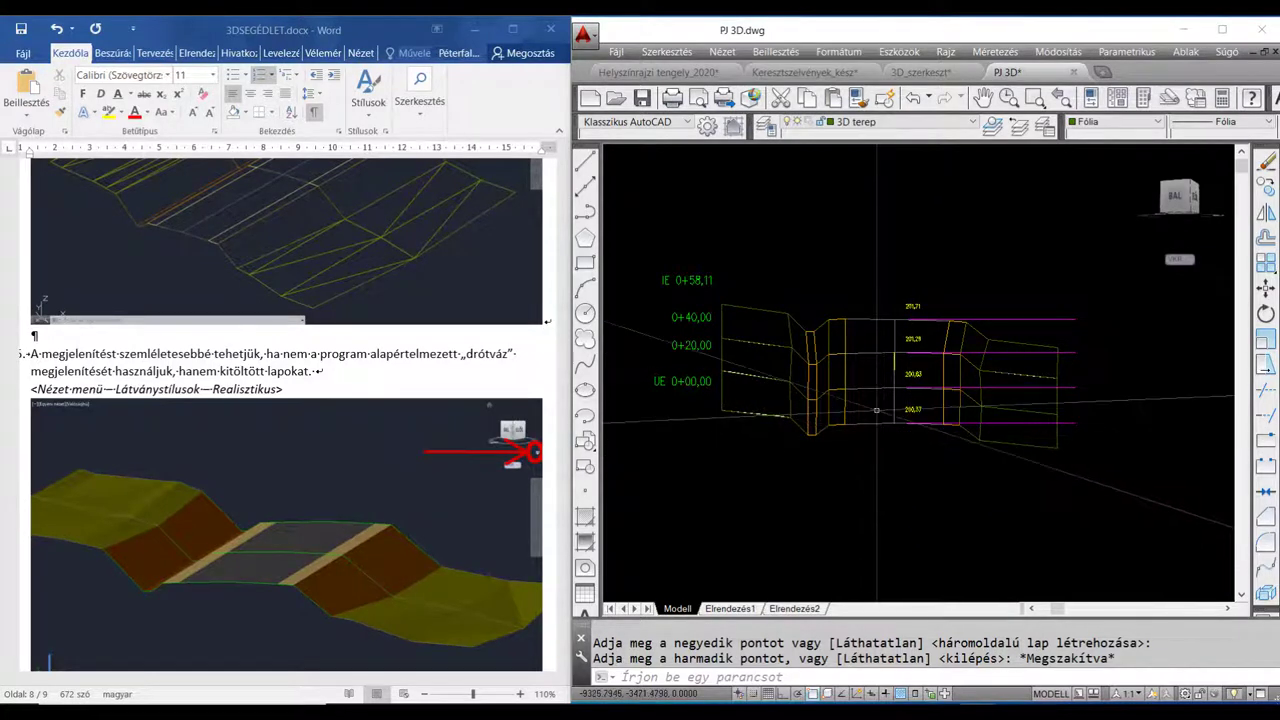
middle_click_drag(872, 436, 860, 434)
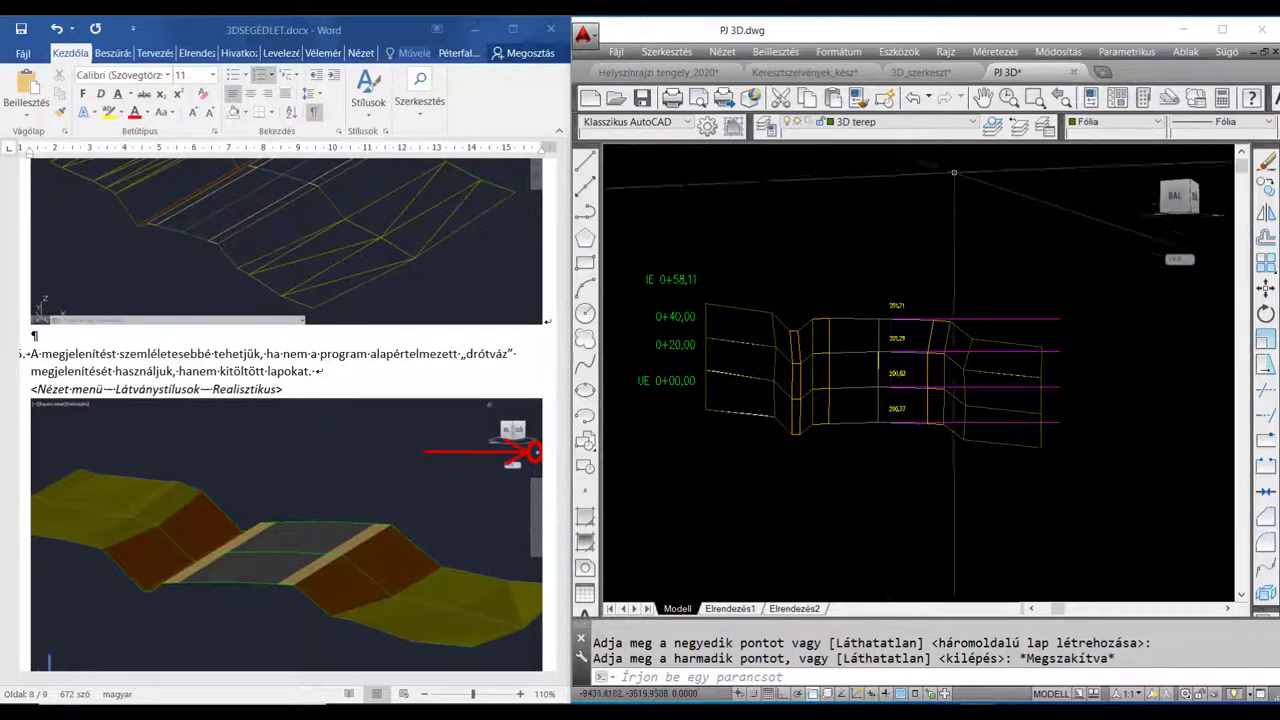
left_click(973, 123)
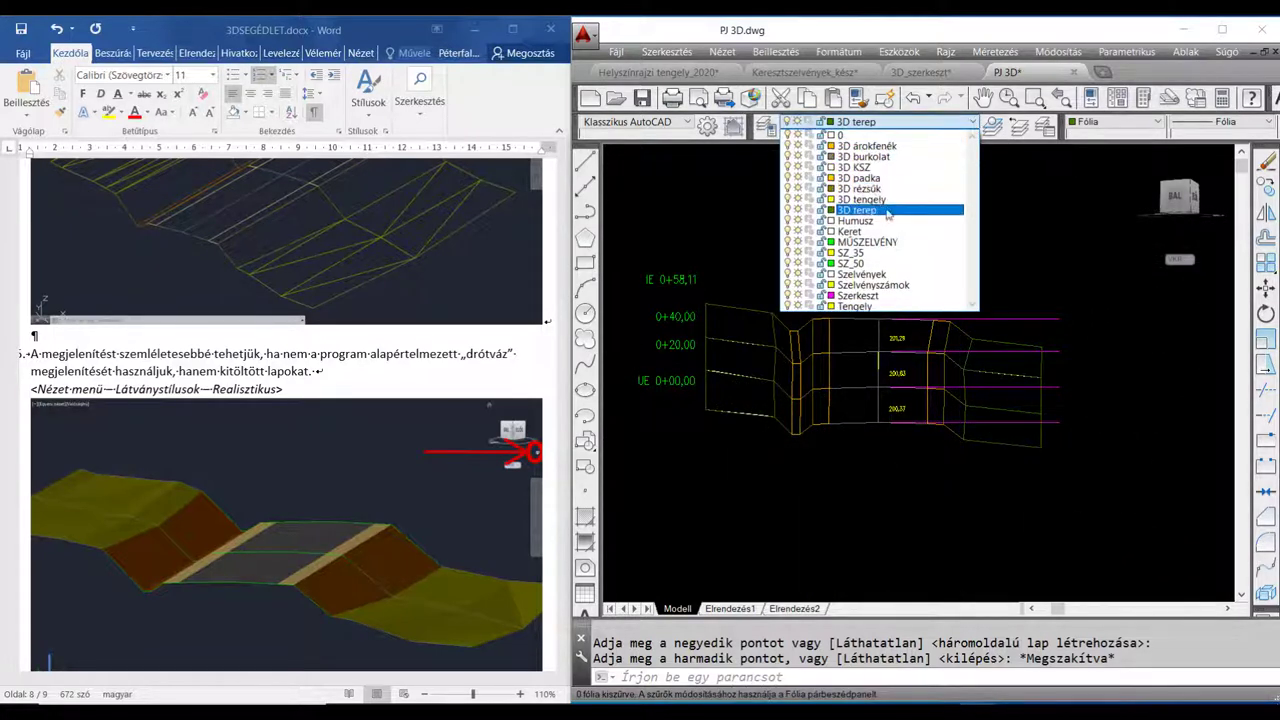
left_click(788, 170)
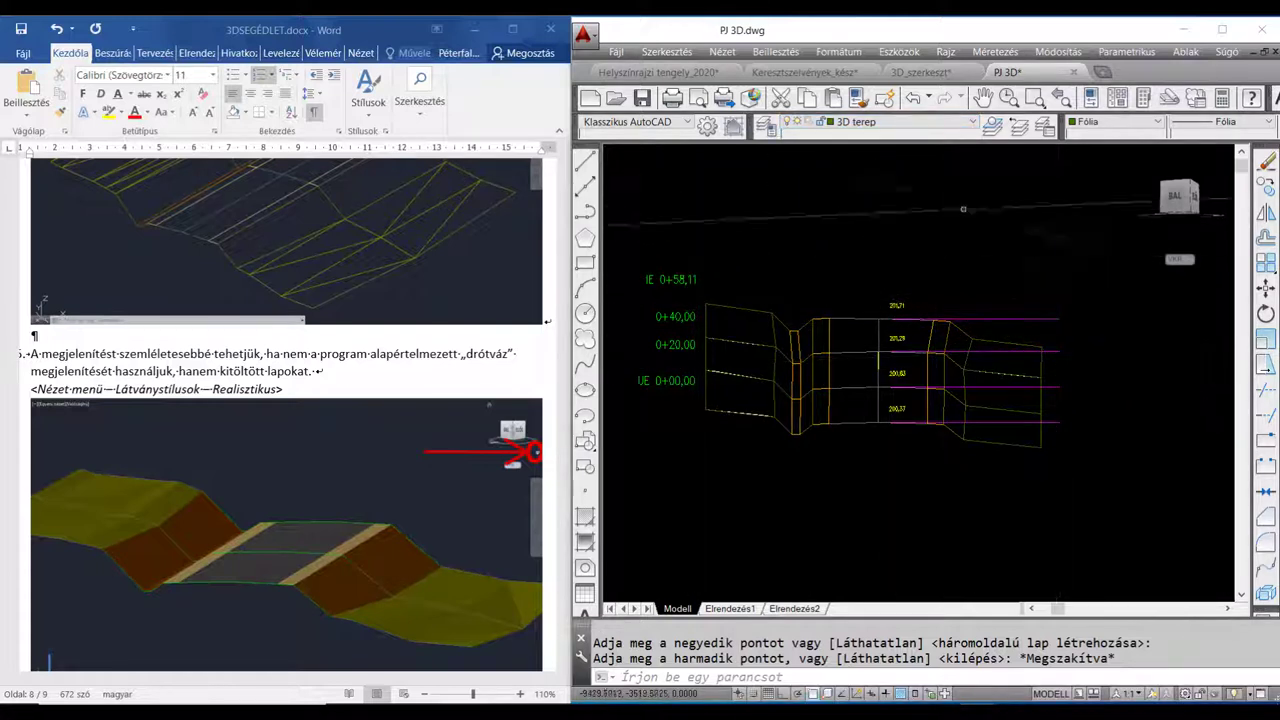
left_click(973, 123)
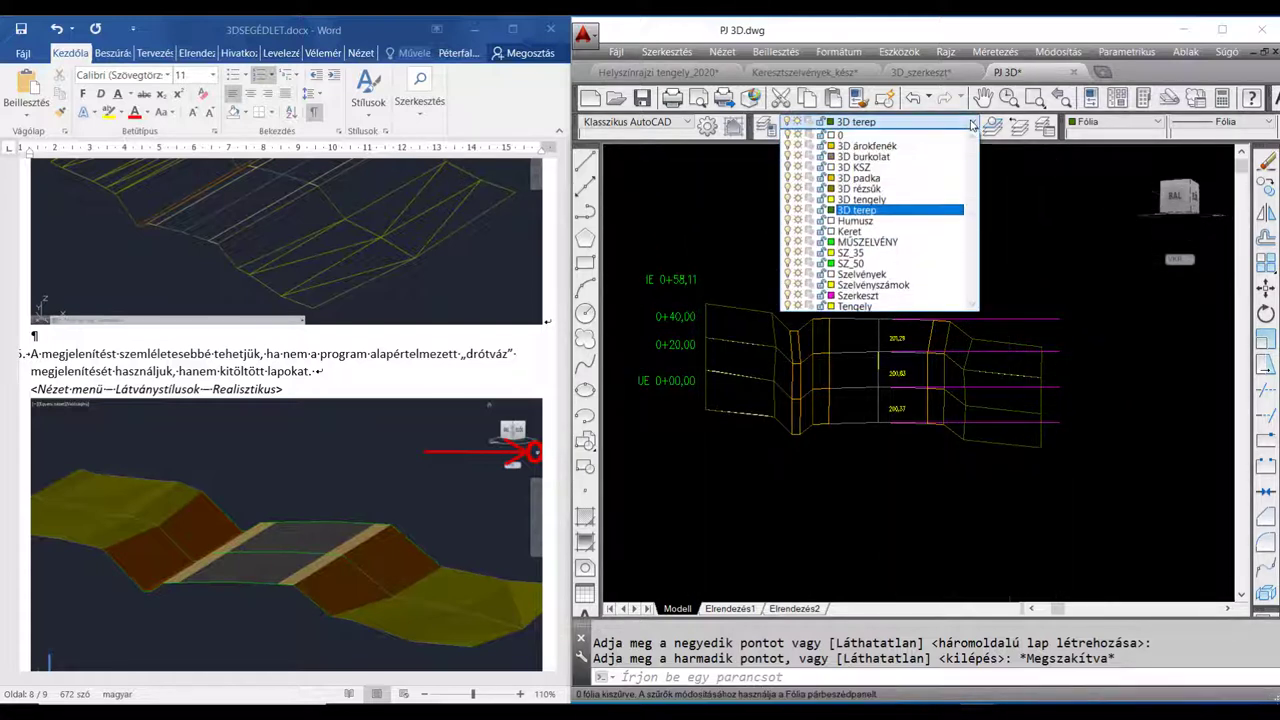
left_click(1003, 231)
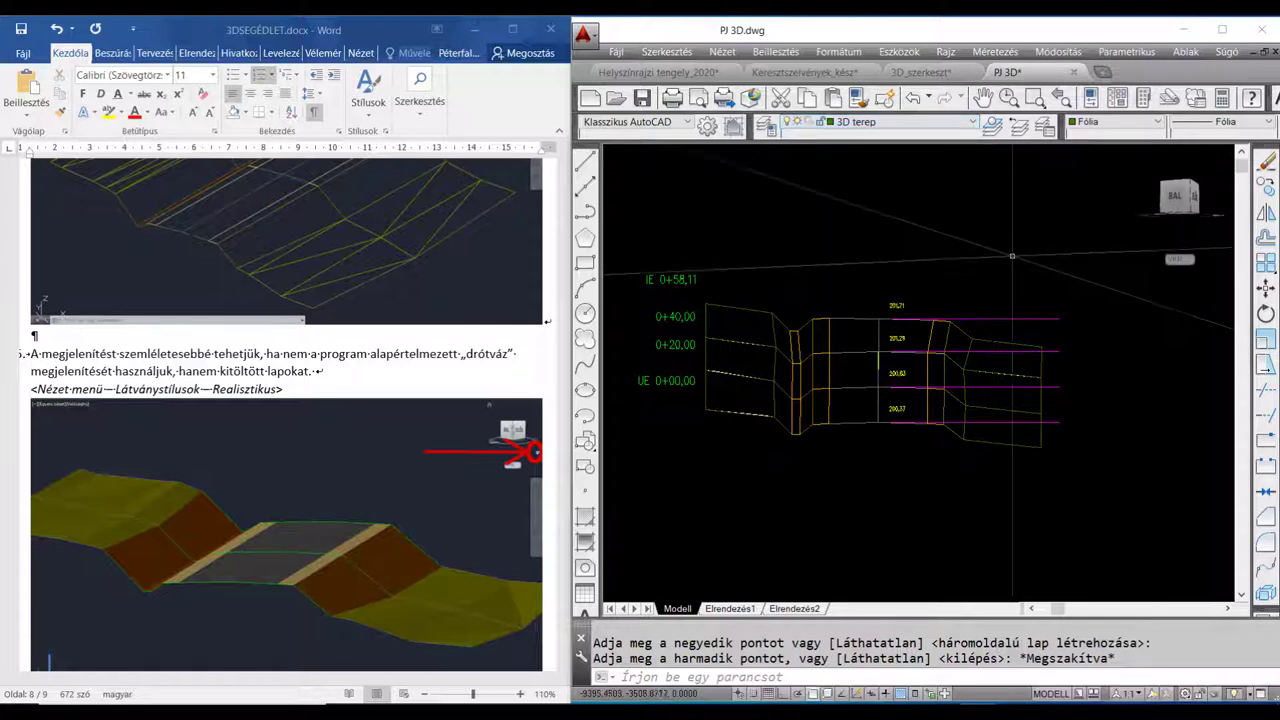
left_click(1006, 352)
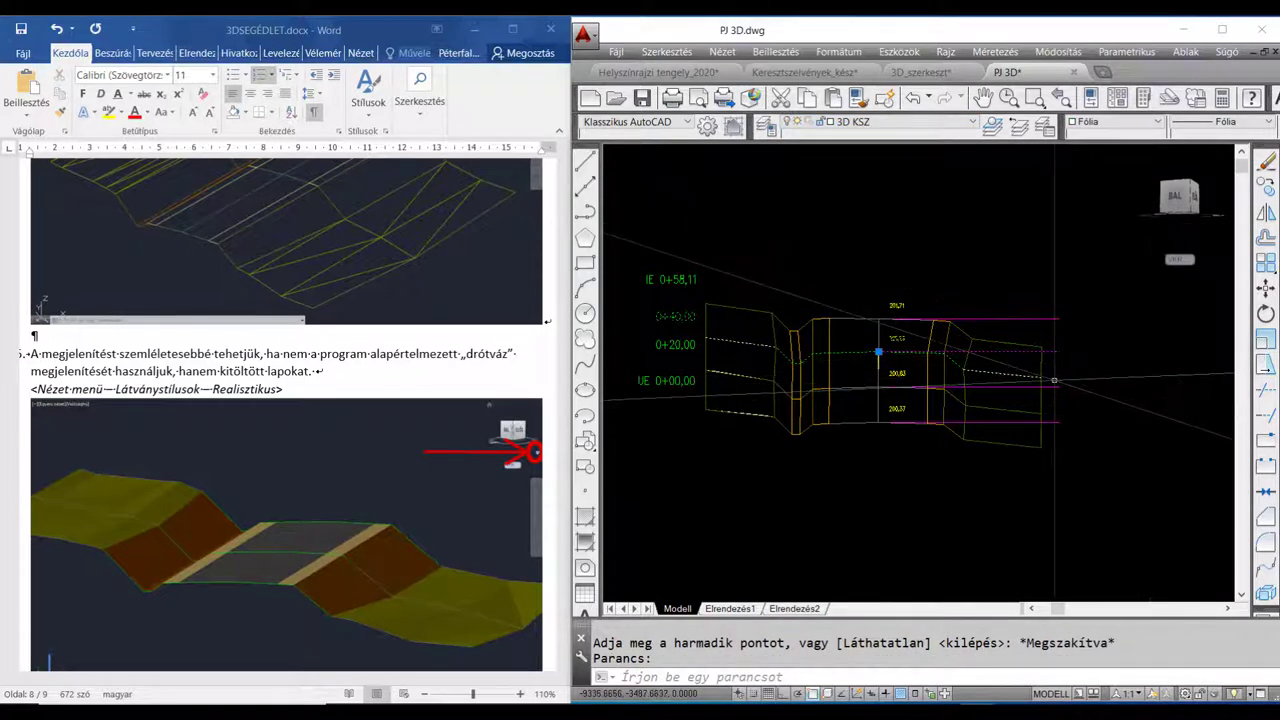
key("Escape")
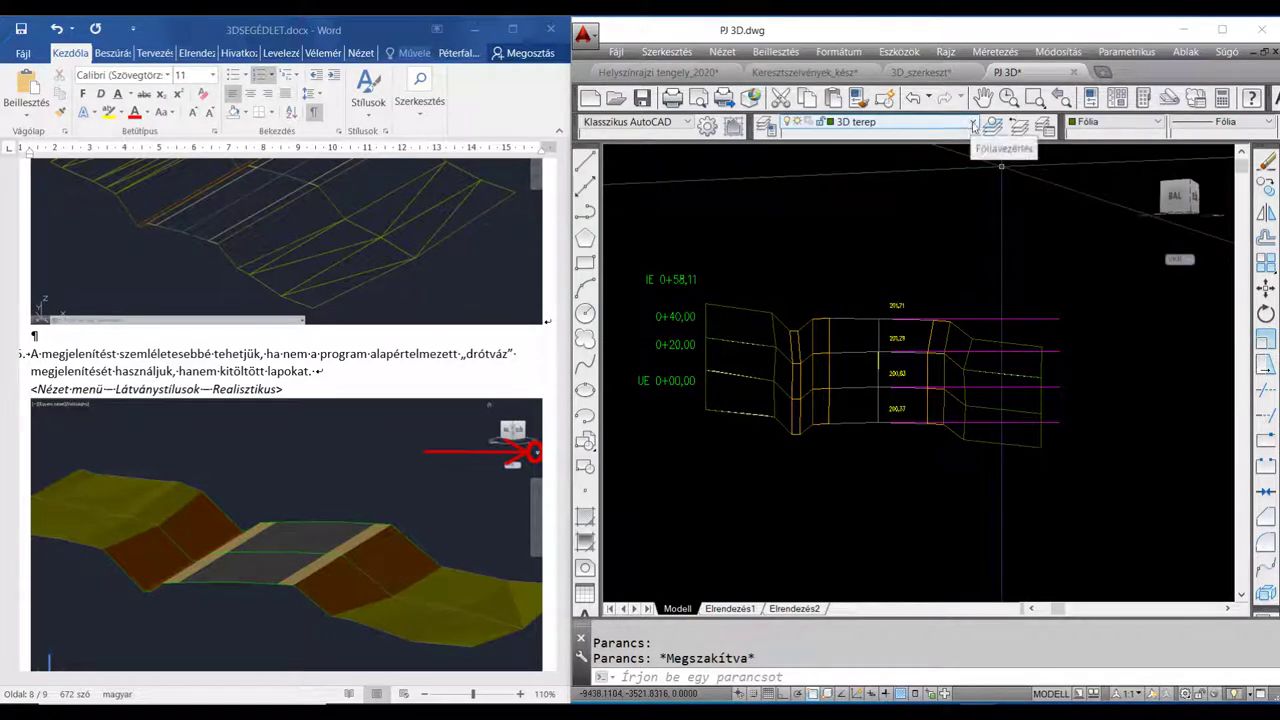
left_click(973, 122)
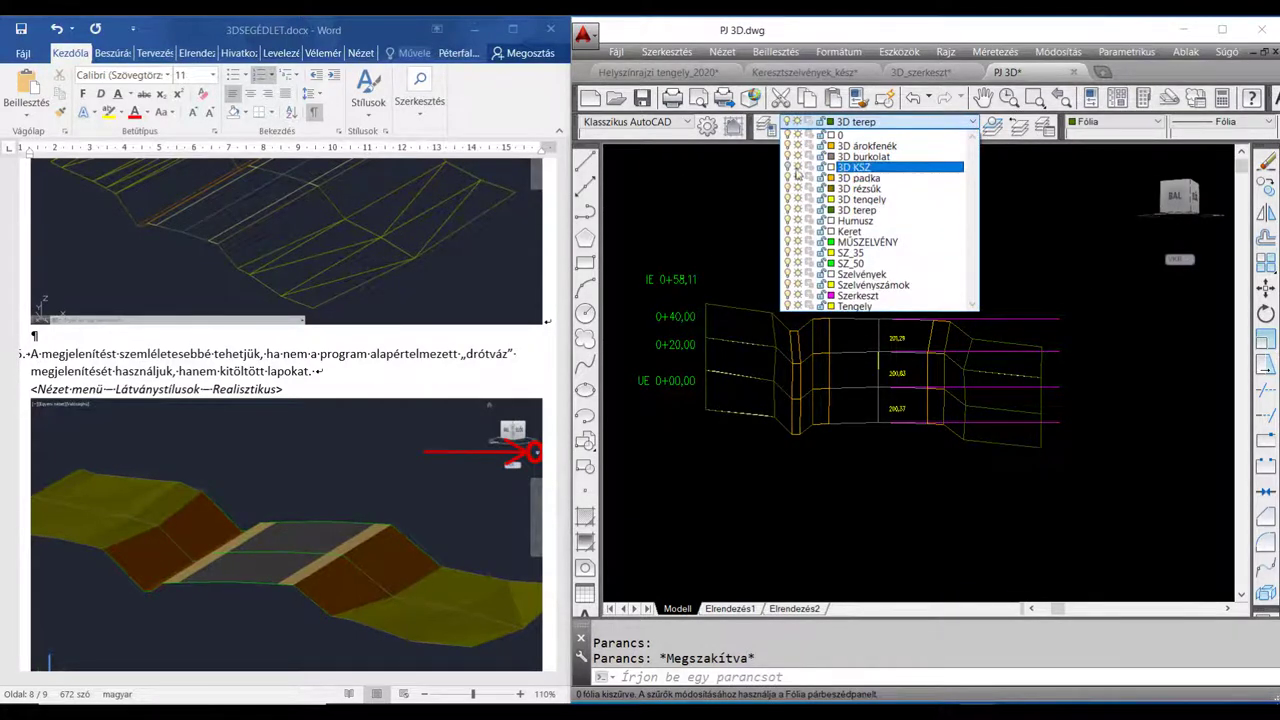
left_click(797, 168)
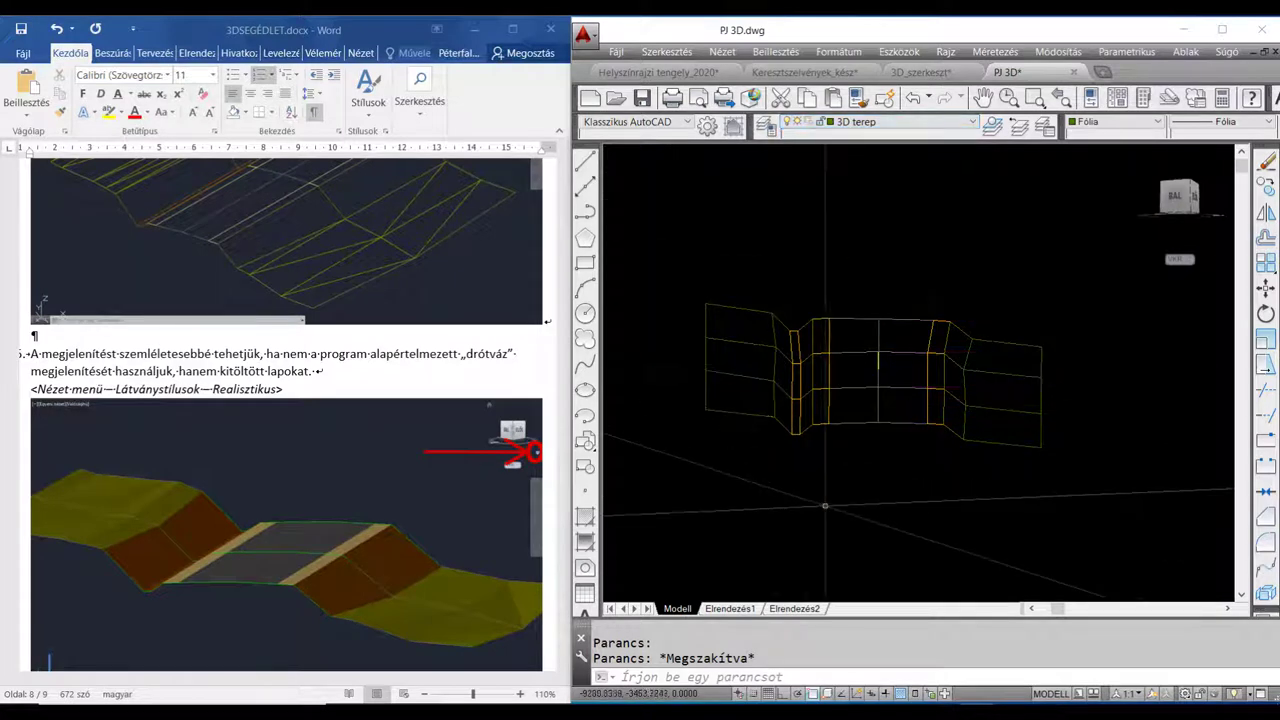
Check the Word instructions, then open AutoCAD's Nézet menu for the visual styles
middle_click_drag(818, 487, 817, 461)
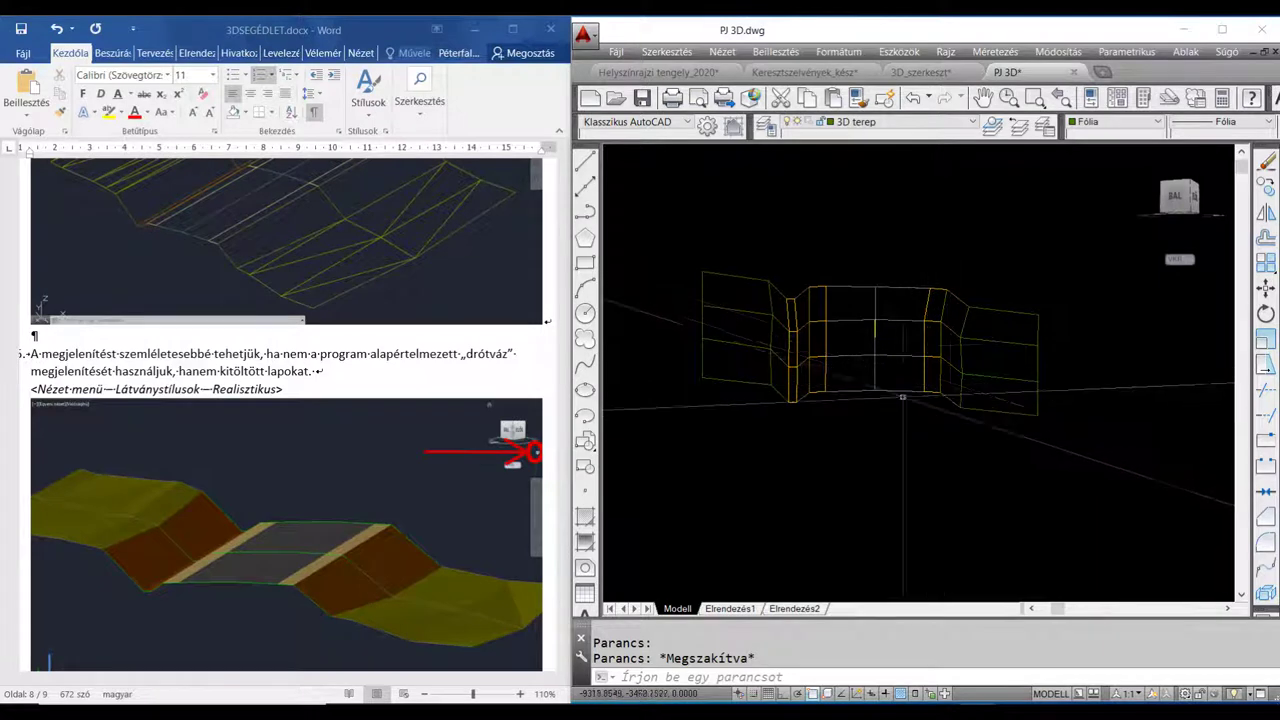
left_click(217, 375)
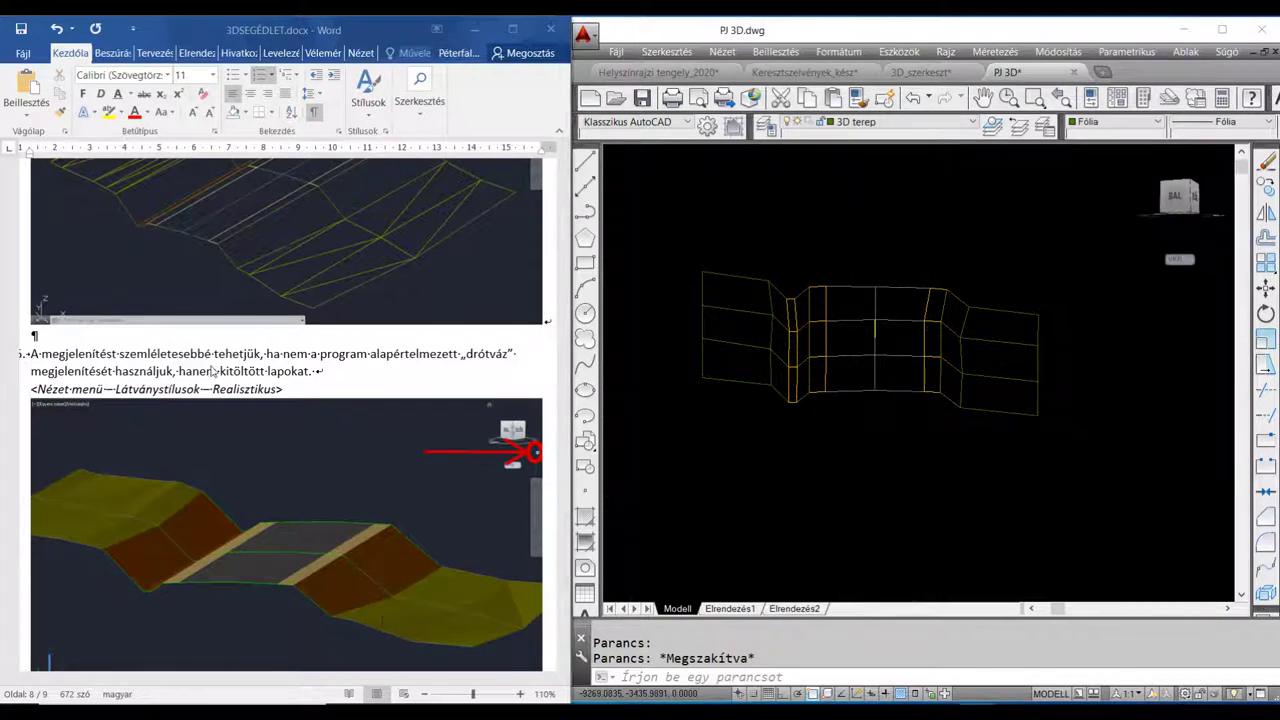
left_click(737, 438)
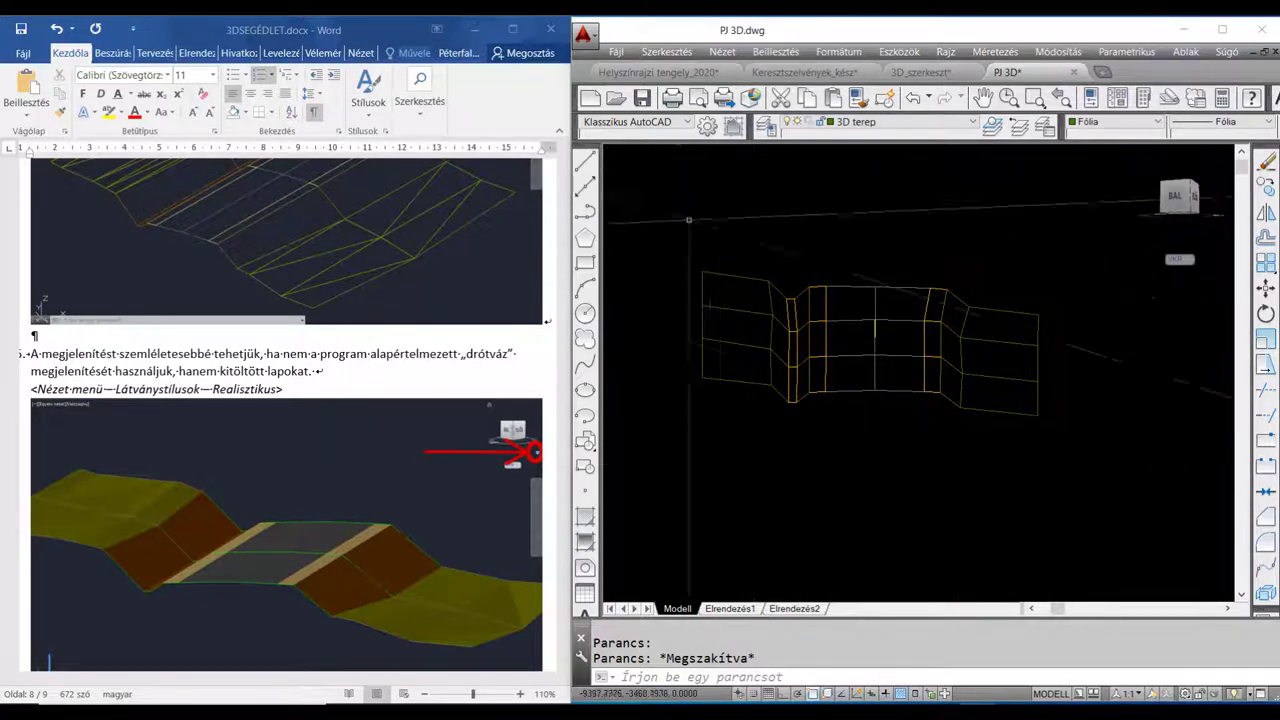
left_click(724, 52)
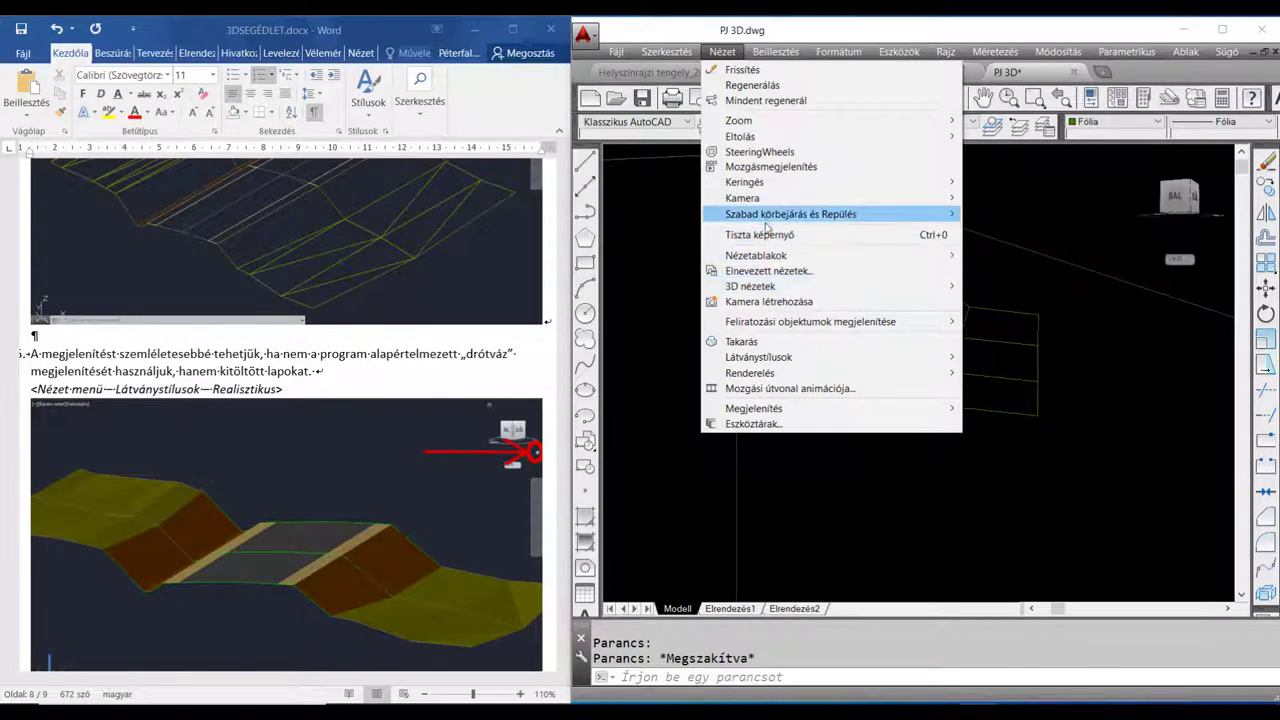
mouse_move(758, 357)
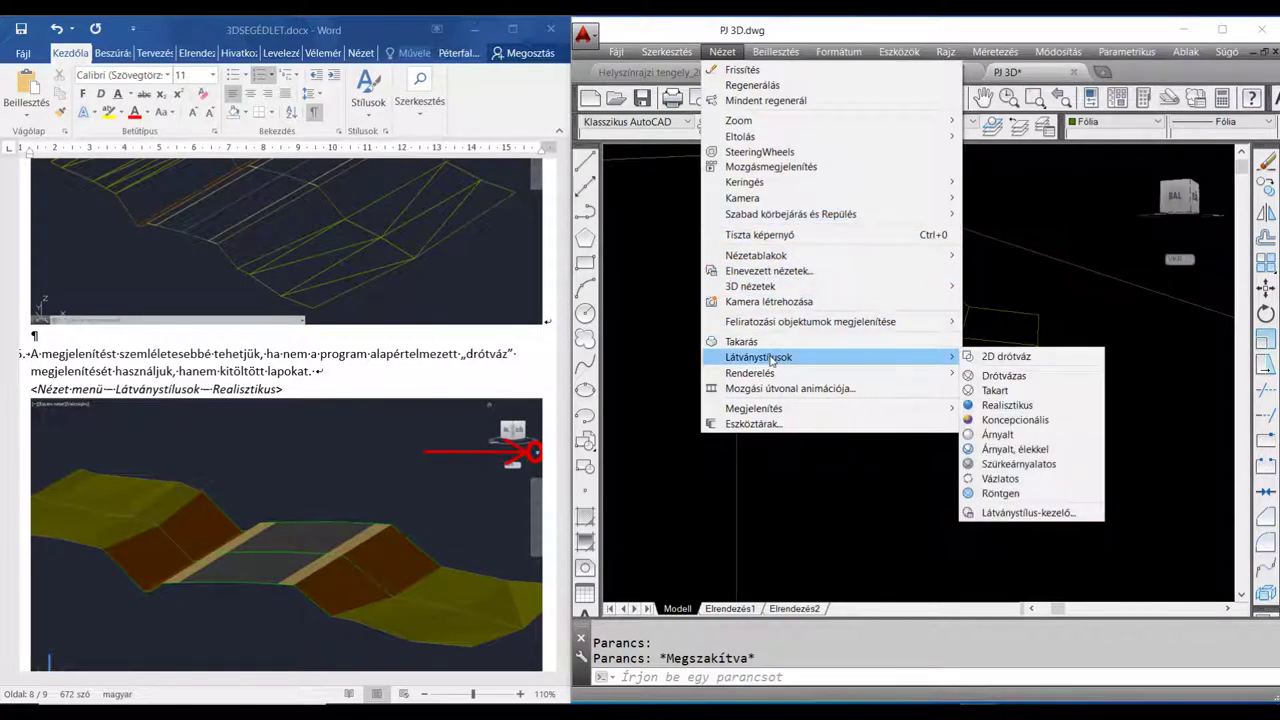
Apply the Realisztikus visual style and orbit the shaded road with Korlátozott keringés
left_click(1008, 406)
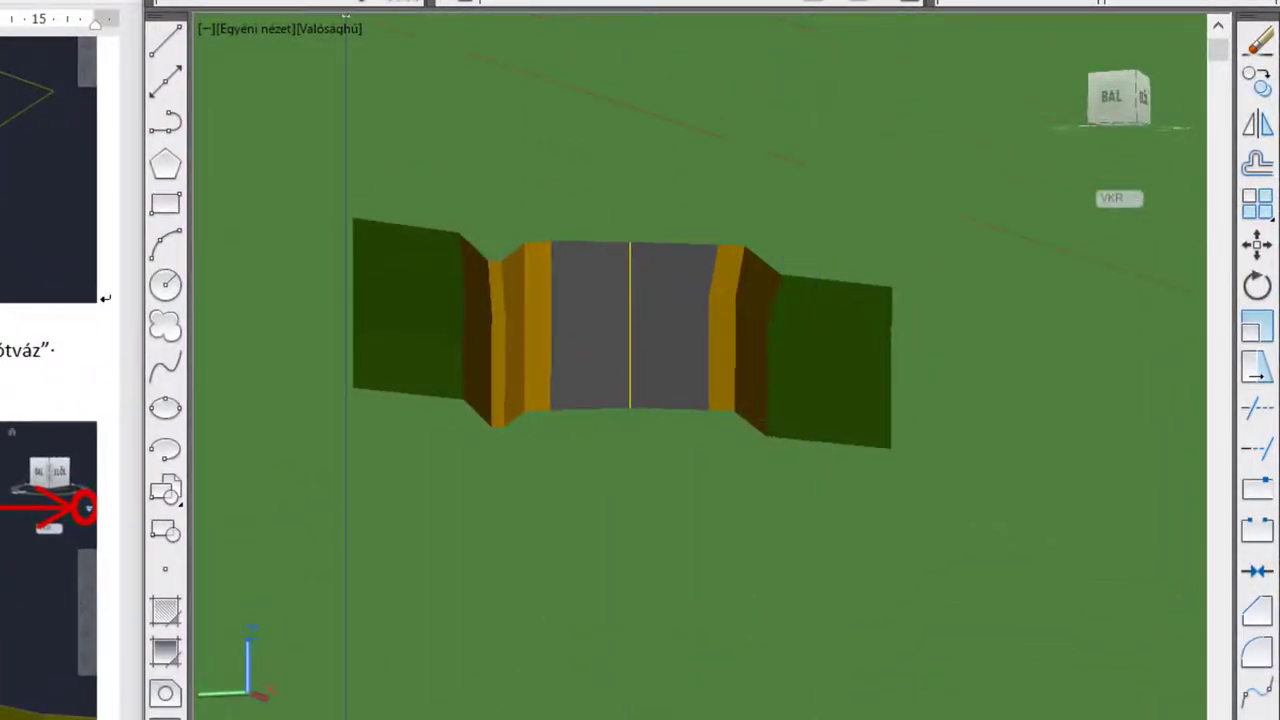
left_click(385, 0)
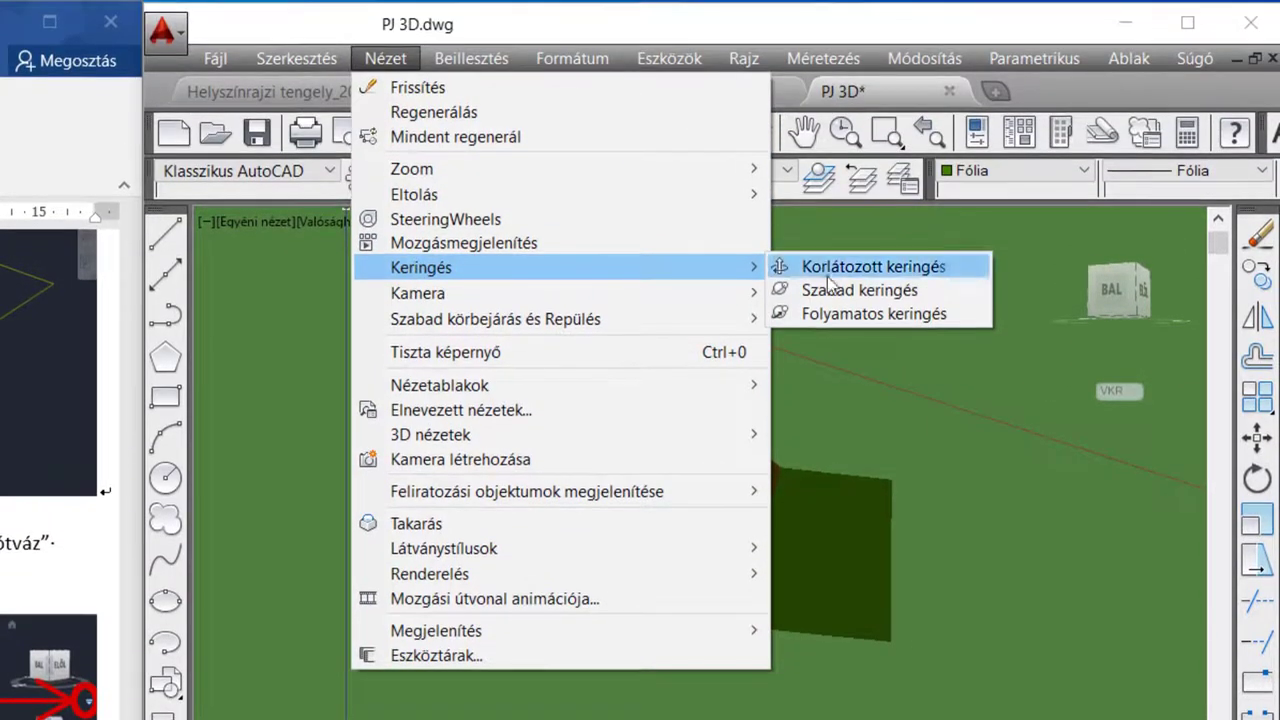
mouse_move(421, 78)
left_click(860, 205)
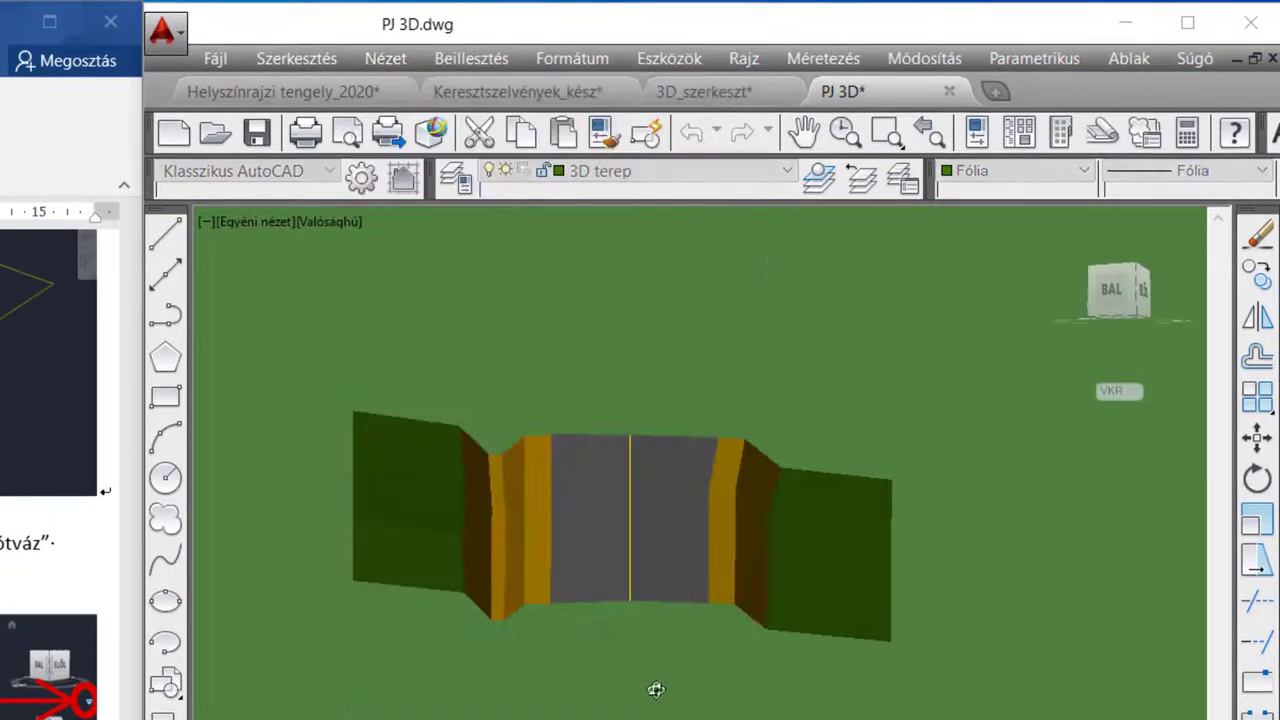
left_click_drag(654, 625, 650, 621)
left_click_drag(650, 682, 645, 647)
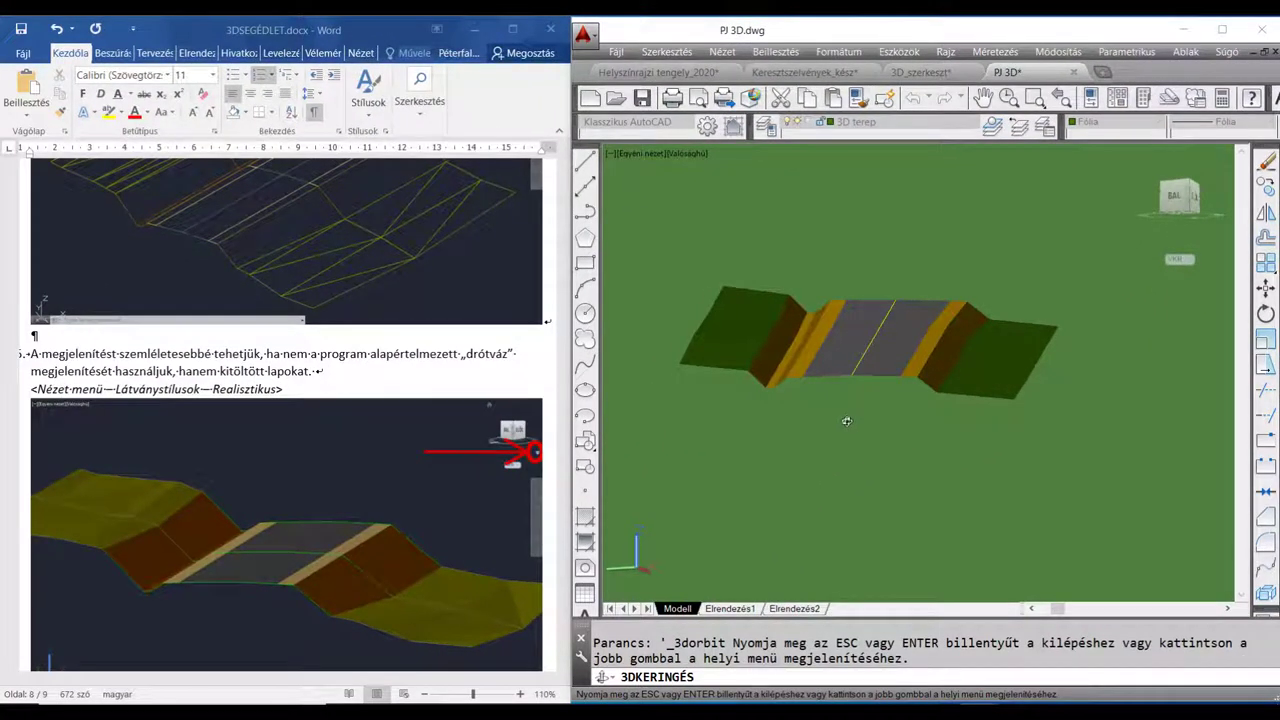
right_click(820, 258)
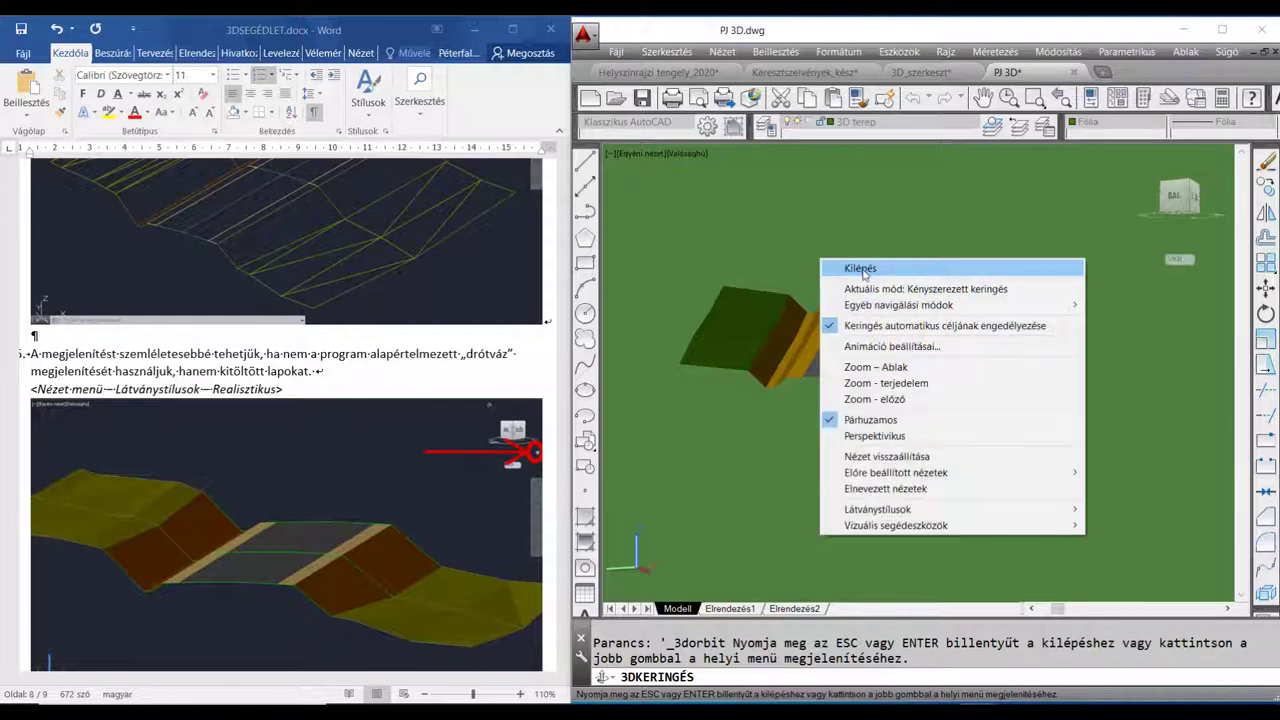
left_click(864, 270)
Switch to the 3D_szerkeszt drawing and orbit the curved shaded road from several angles
left_click(921, 73)
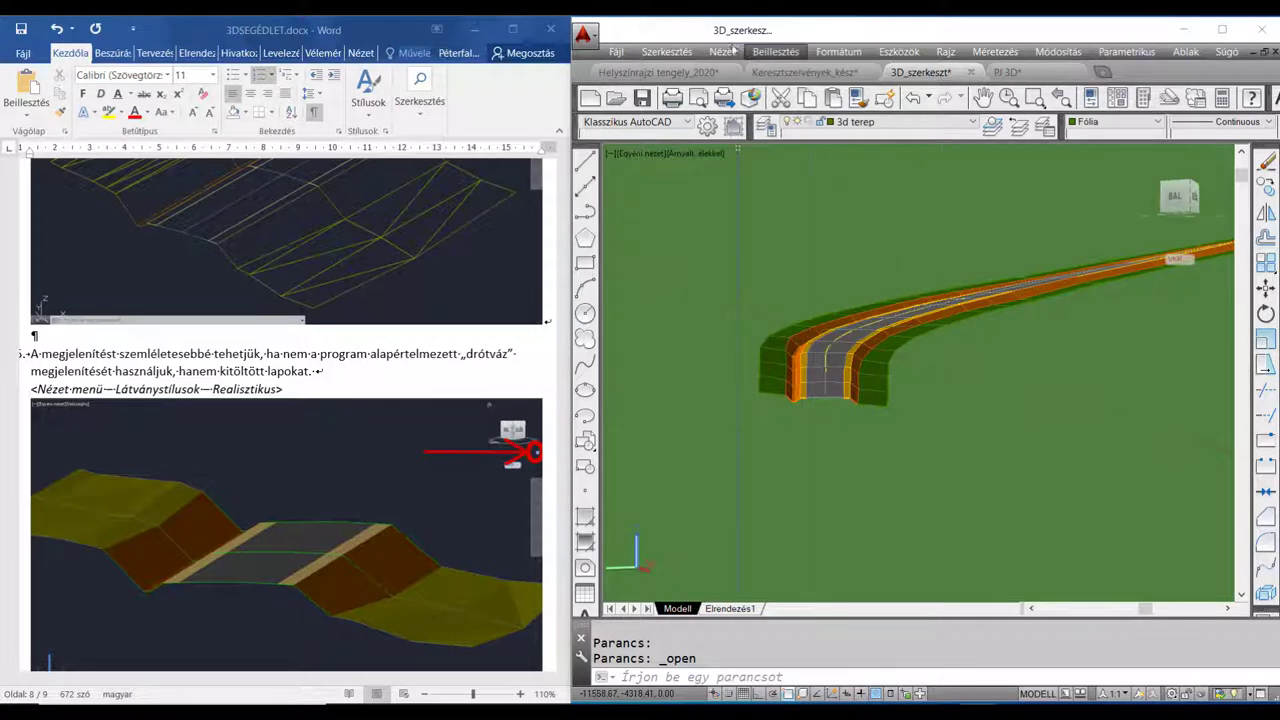
left_click(730, 51)
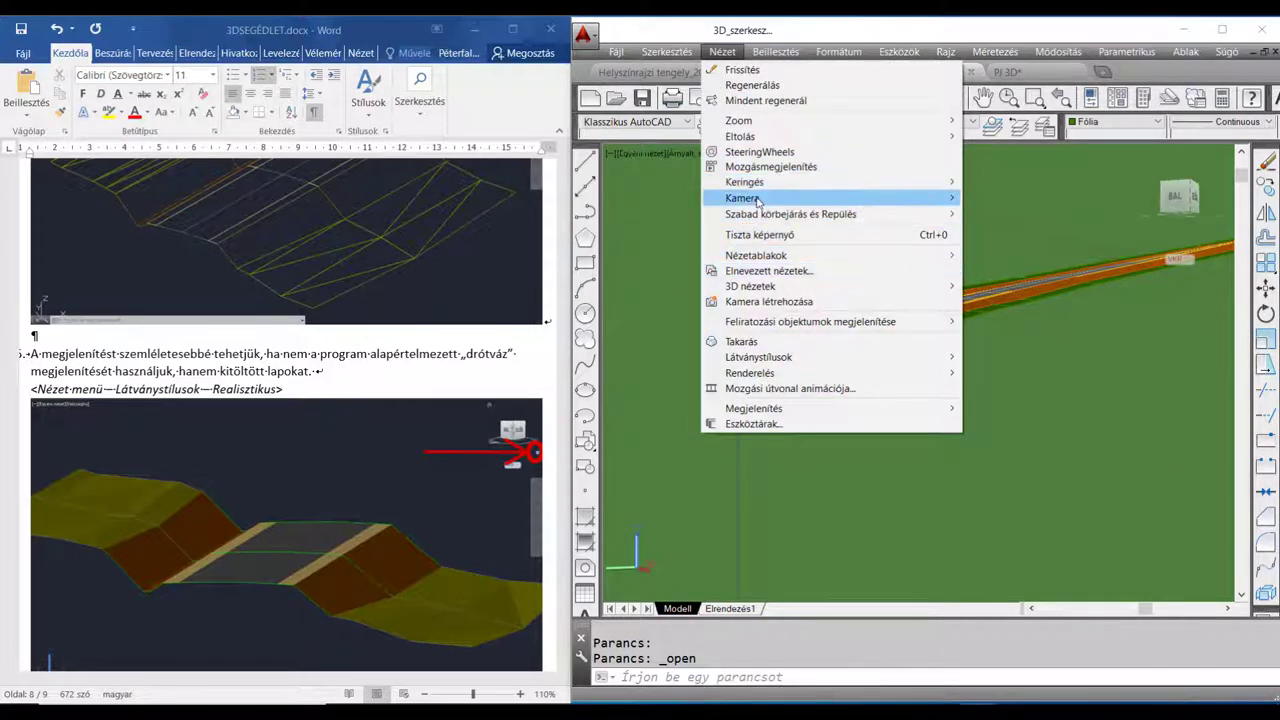
left_click(1022, 184)
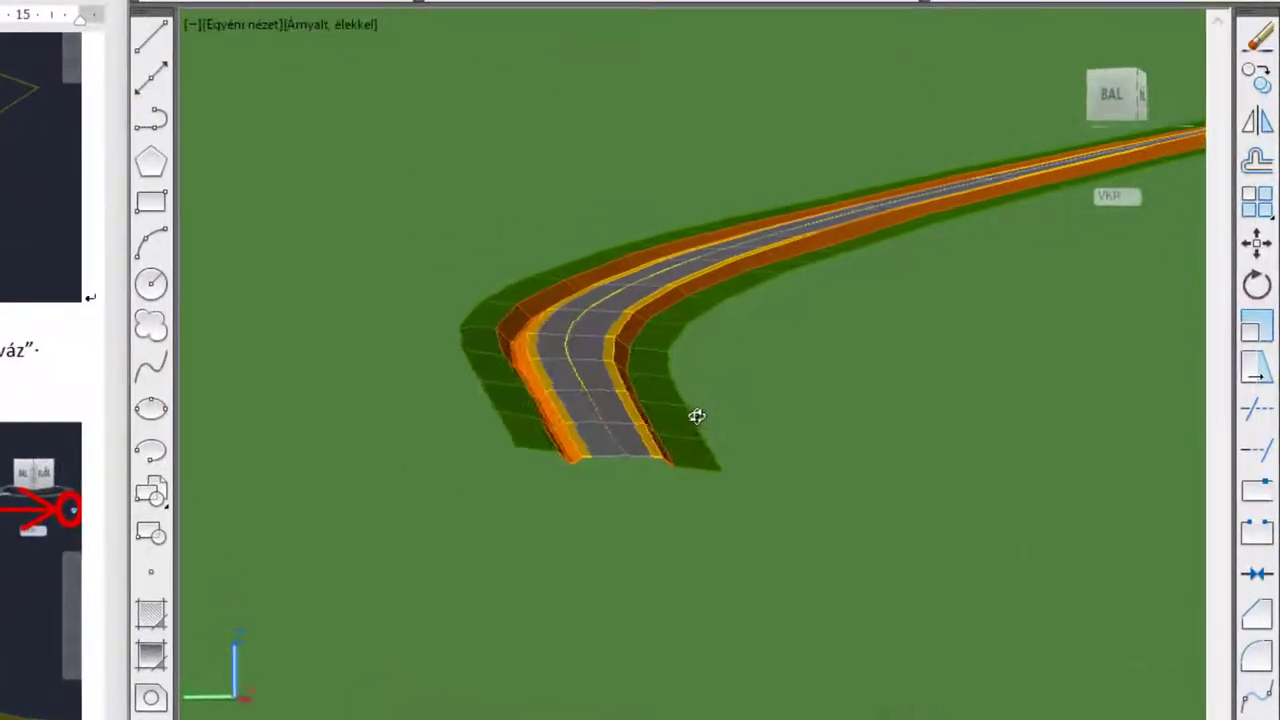
left_click_drag(962, 340, 913, 399)
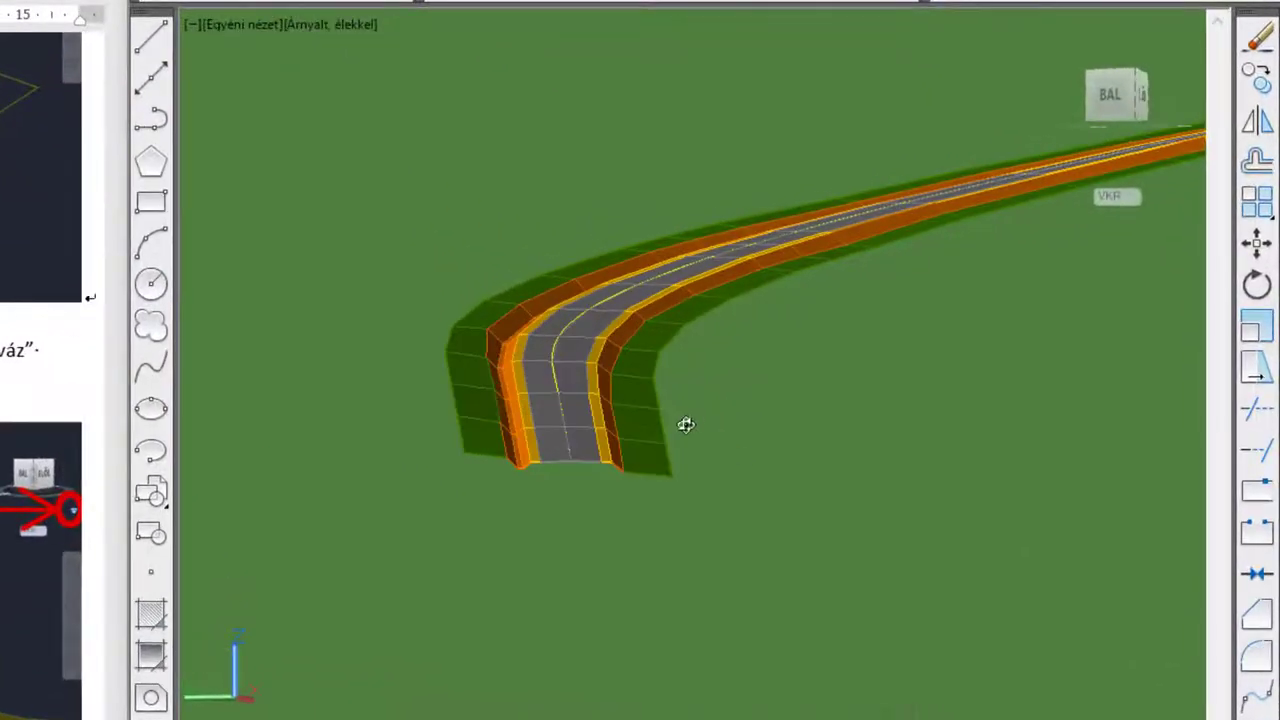
mouse_move(685, 424)
left_mouse_down()
mouse_move(580, 474)
mouse_move(611, 494)
mouse_move(637, 494)
mouse_move(537, 343)
mouse_move(471, 336)
left_mouse_up()
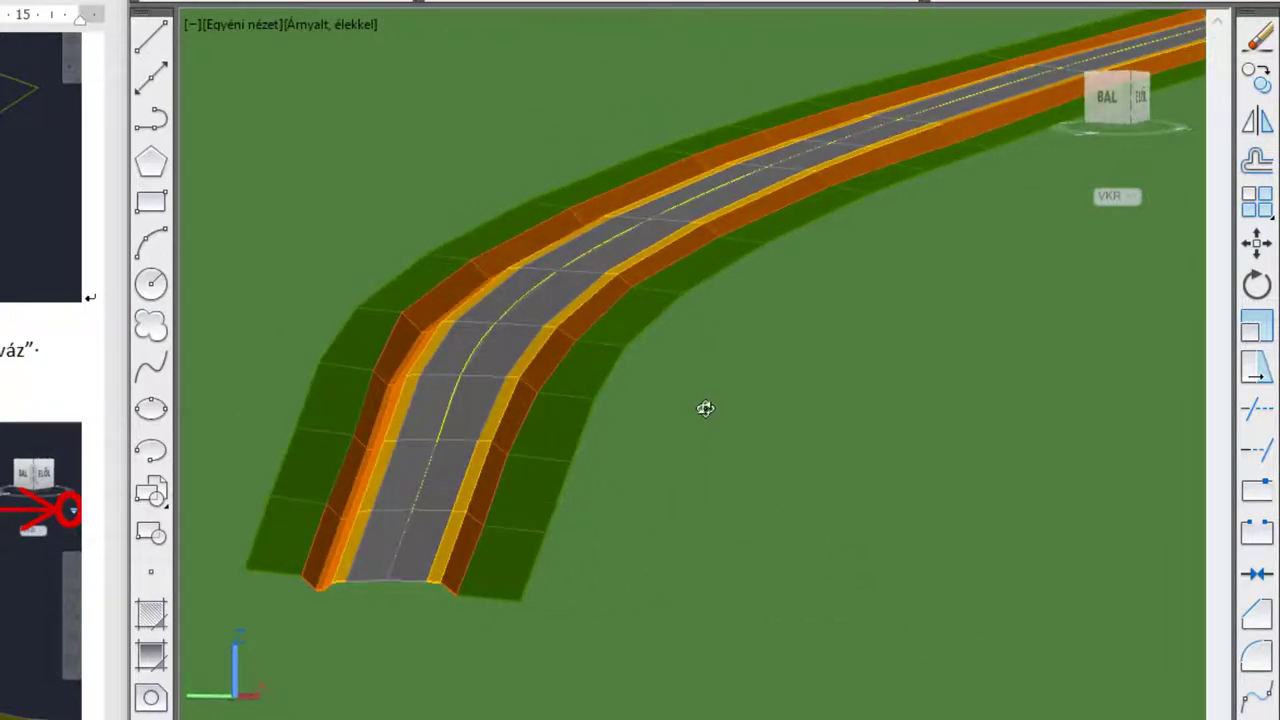